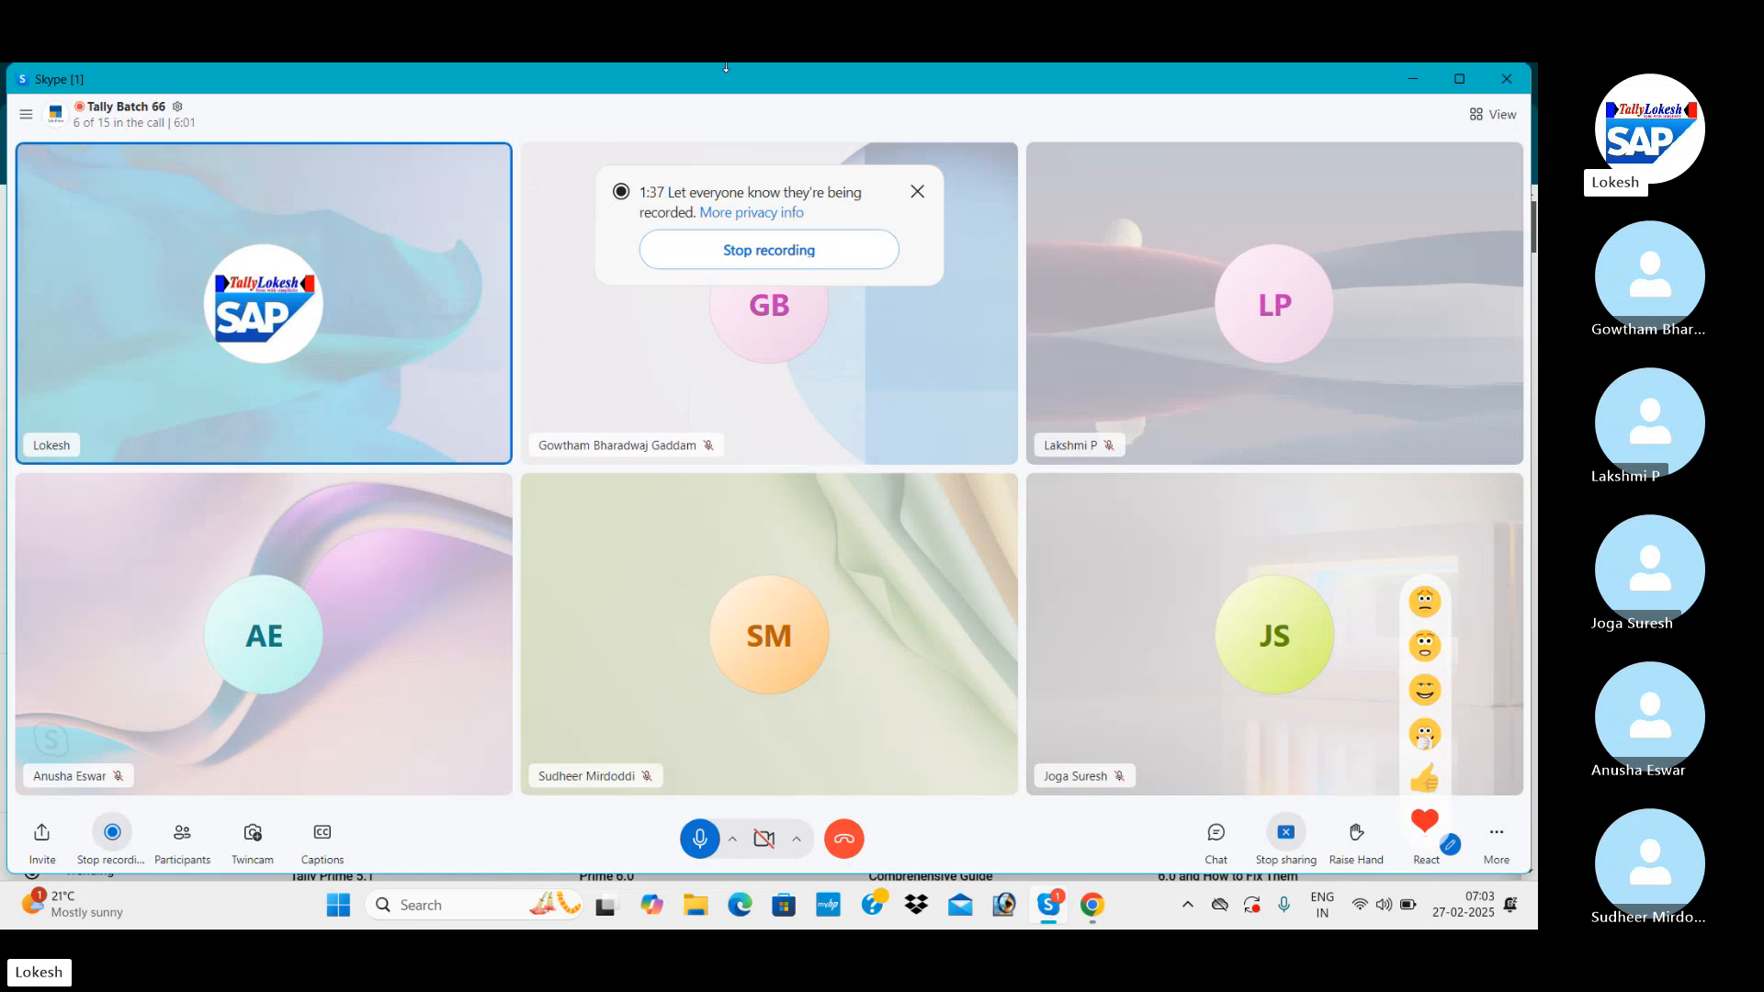
Clear the call and browser windows away and switch to TallyPrime by launching it from the desktop.
click(1414, 81)
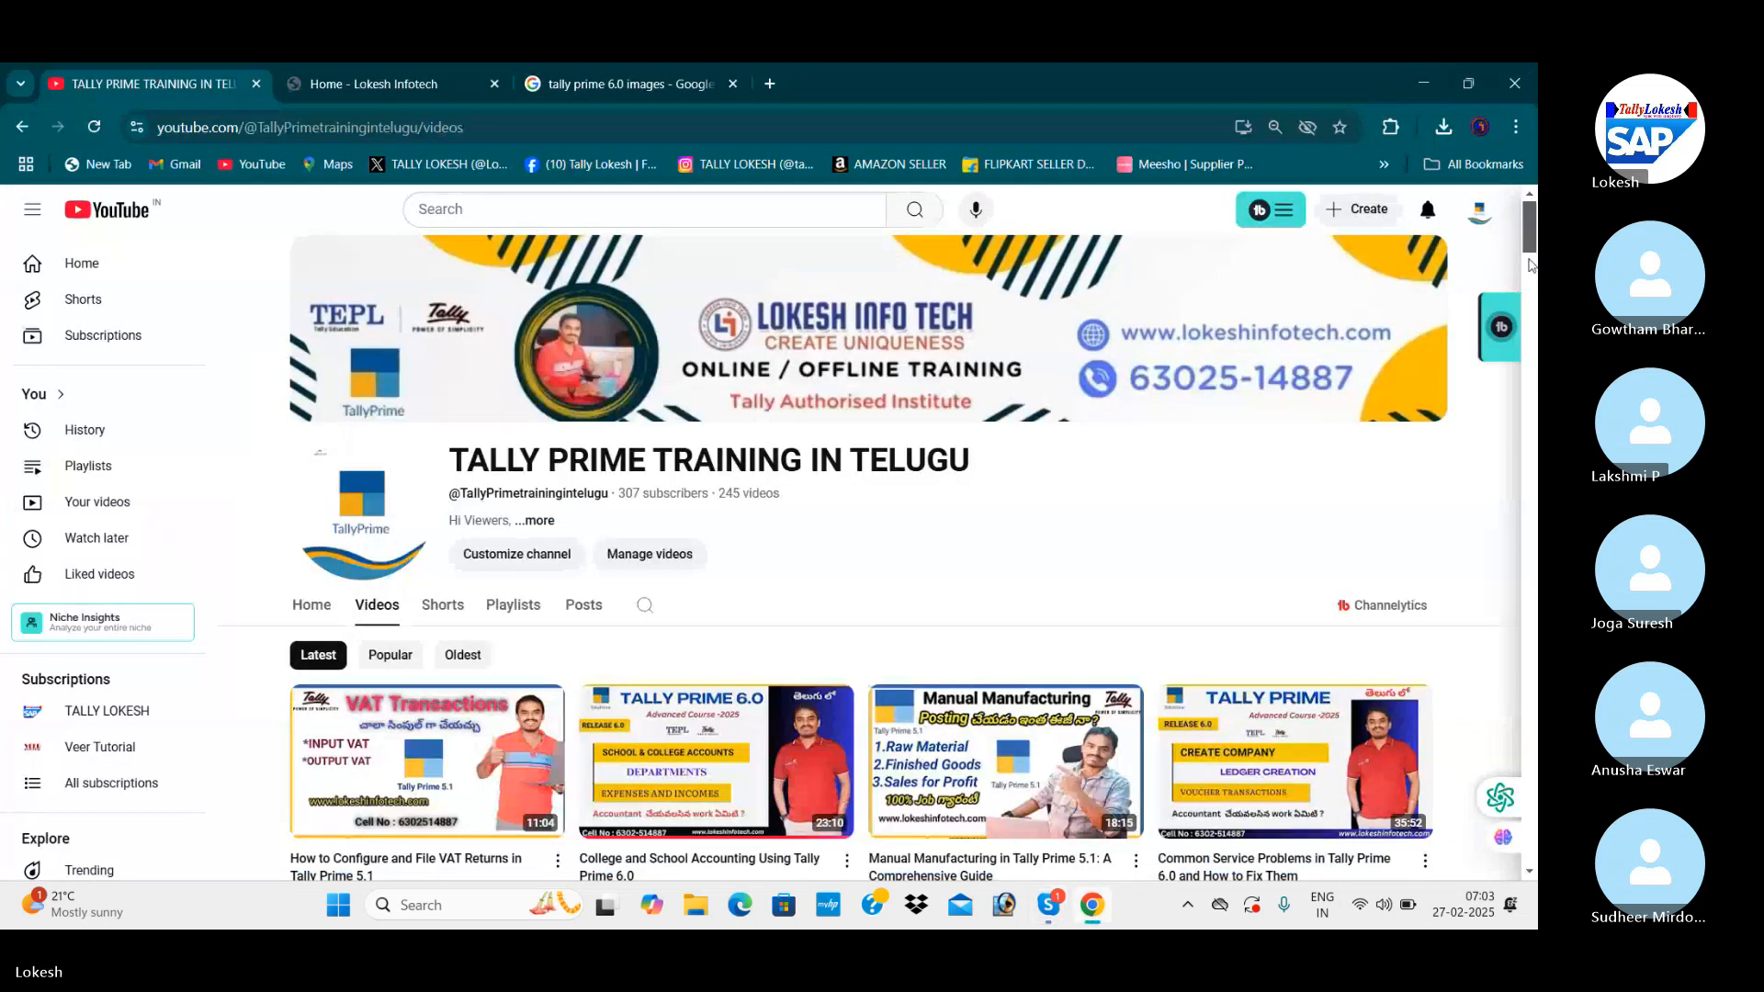
scroll(1531, 236, down, 4)
scroll(1531, 236, up, 4)
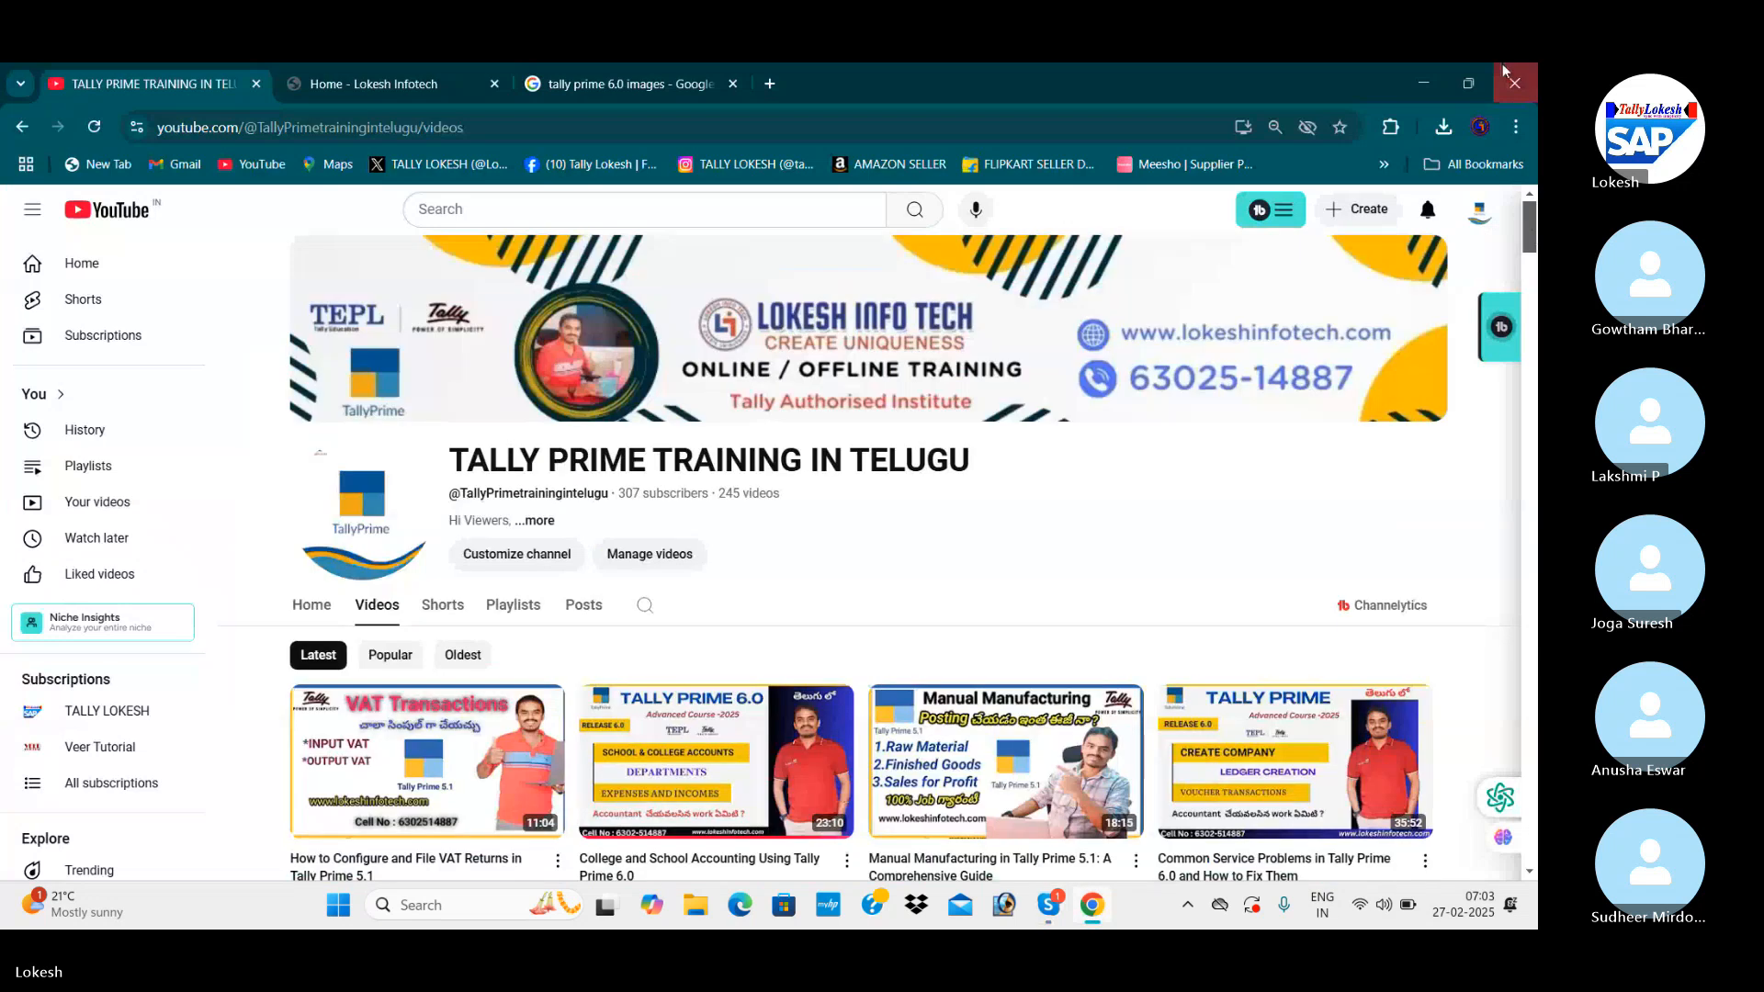
click(1434, 81)
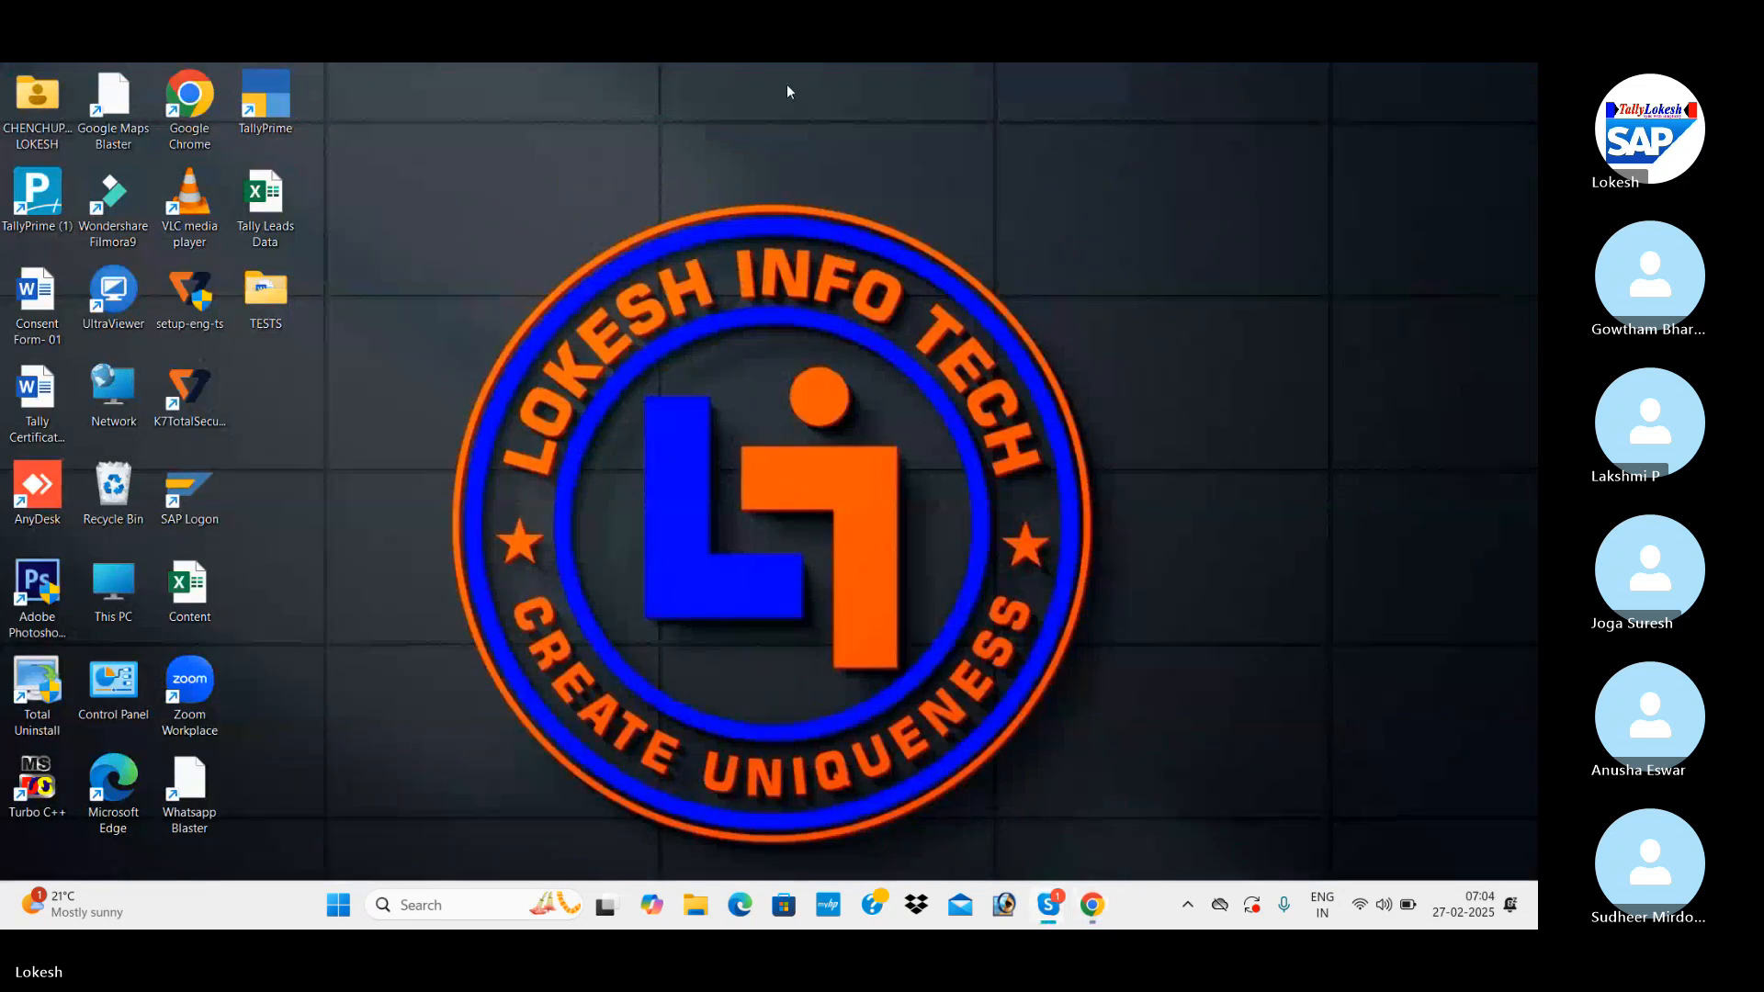
double_click(38, 208)
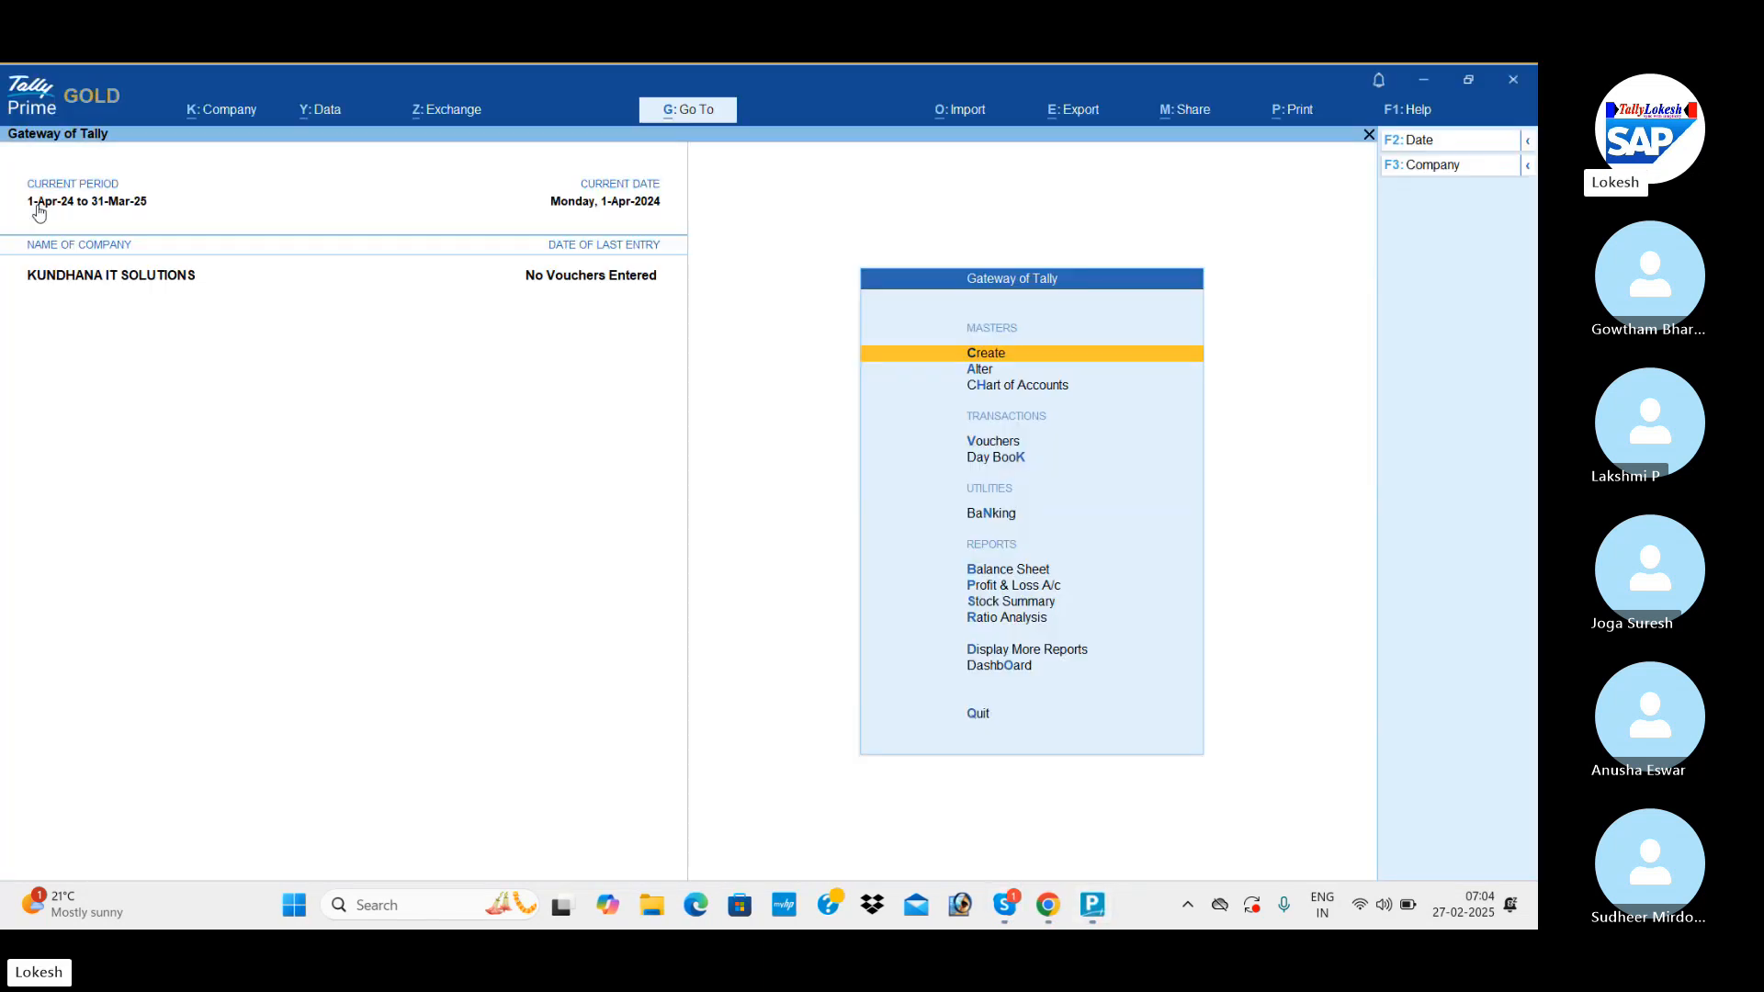
Shut the open company KUNDHANA IT SOLUTIONS and confirm closing it.
click(1438, 165)
key(Up)
key(Return)
key(Return)
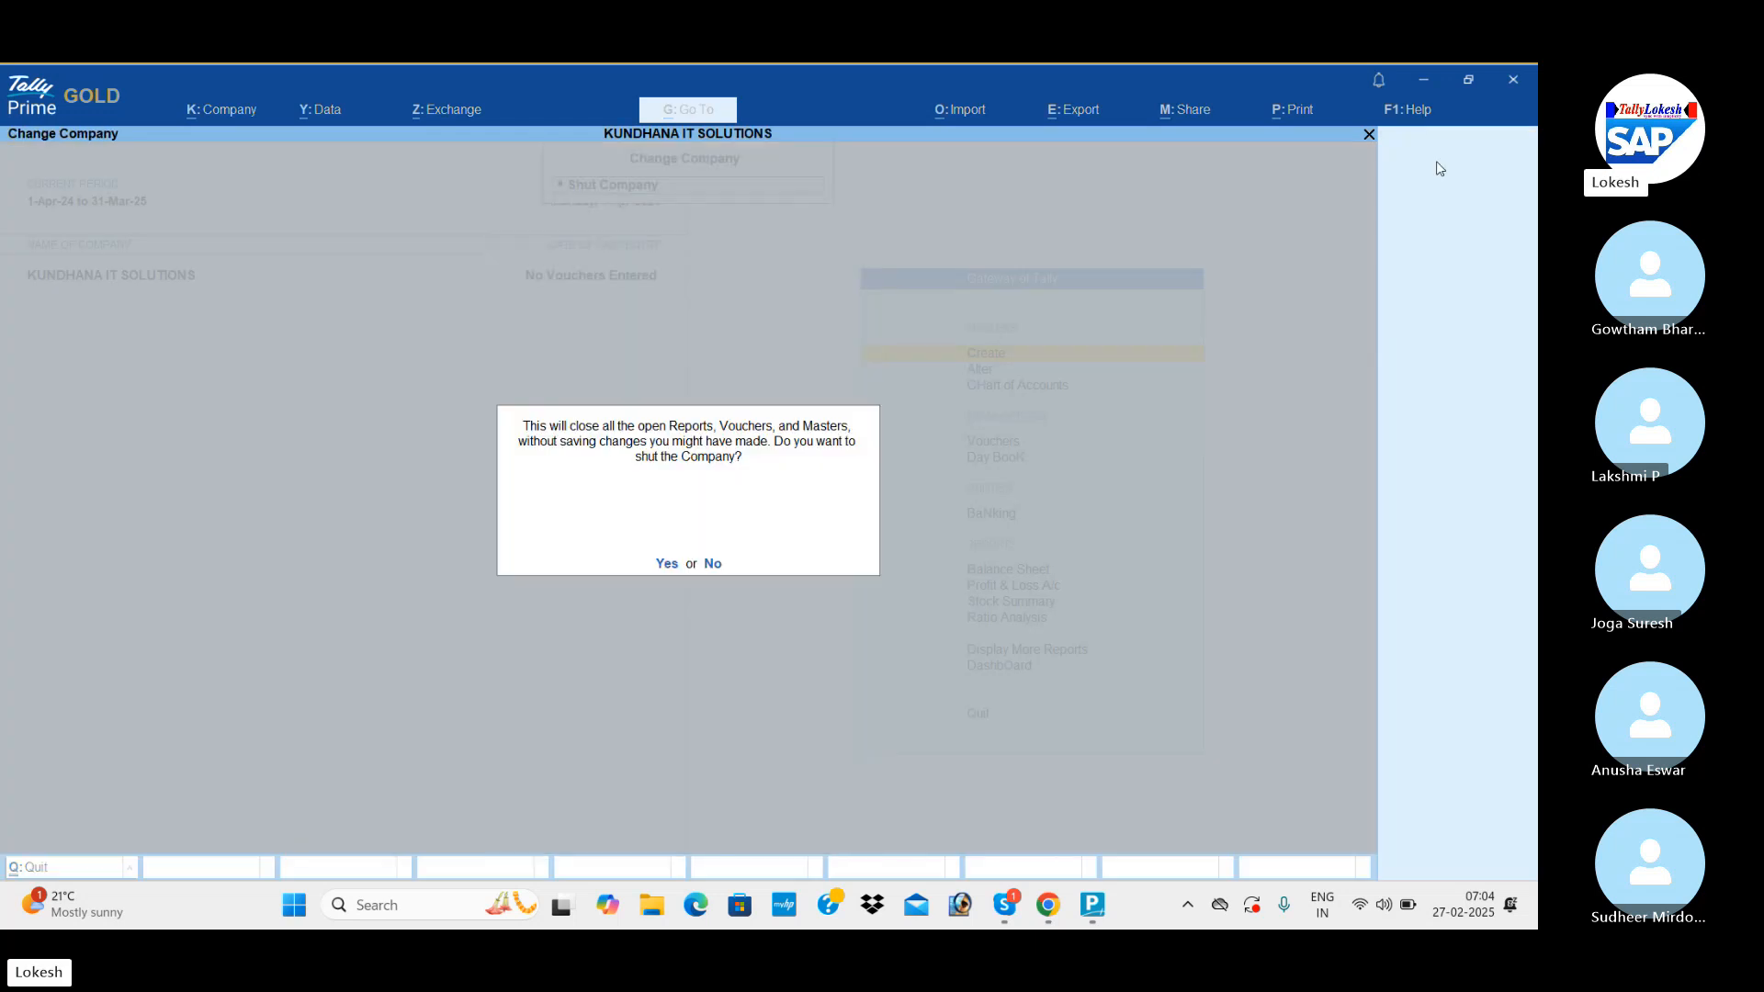
key(y)
Start creating a new company and name it Sriya Trading Company.
key(Up)
key(Up)
key(Up)
key(Up)
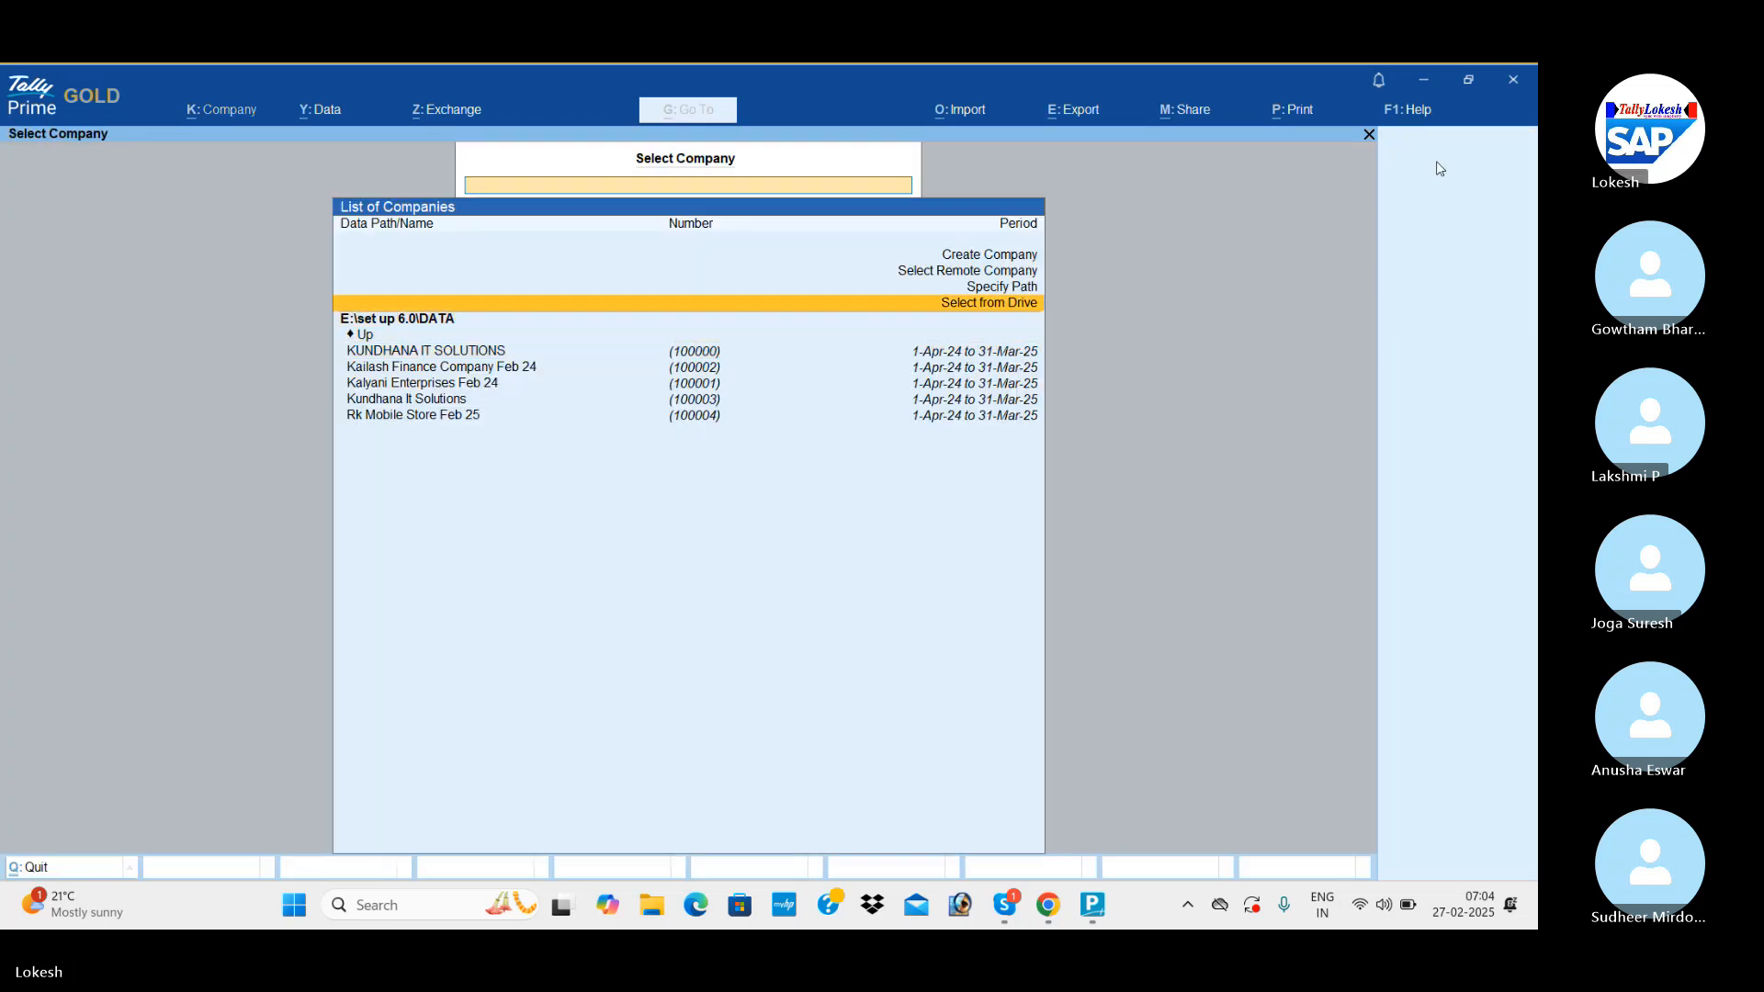
key(Up)
key(Up)
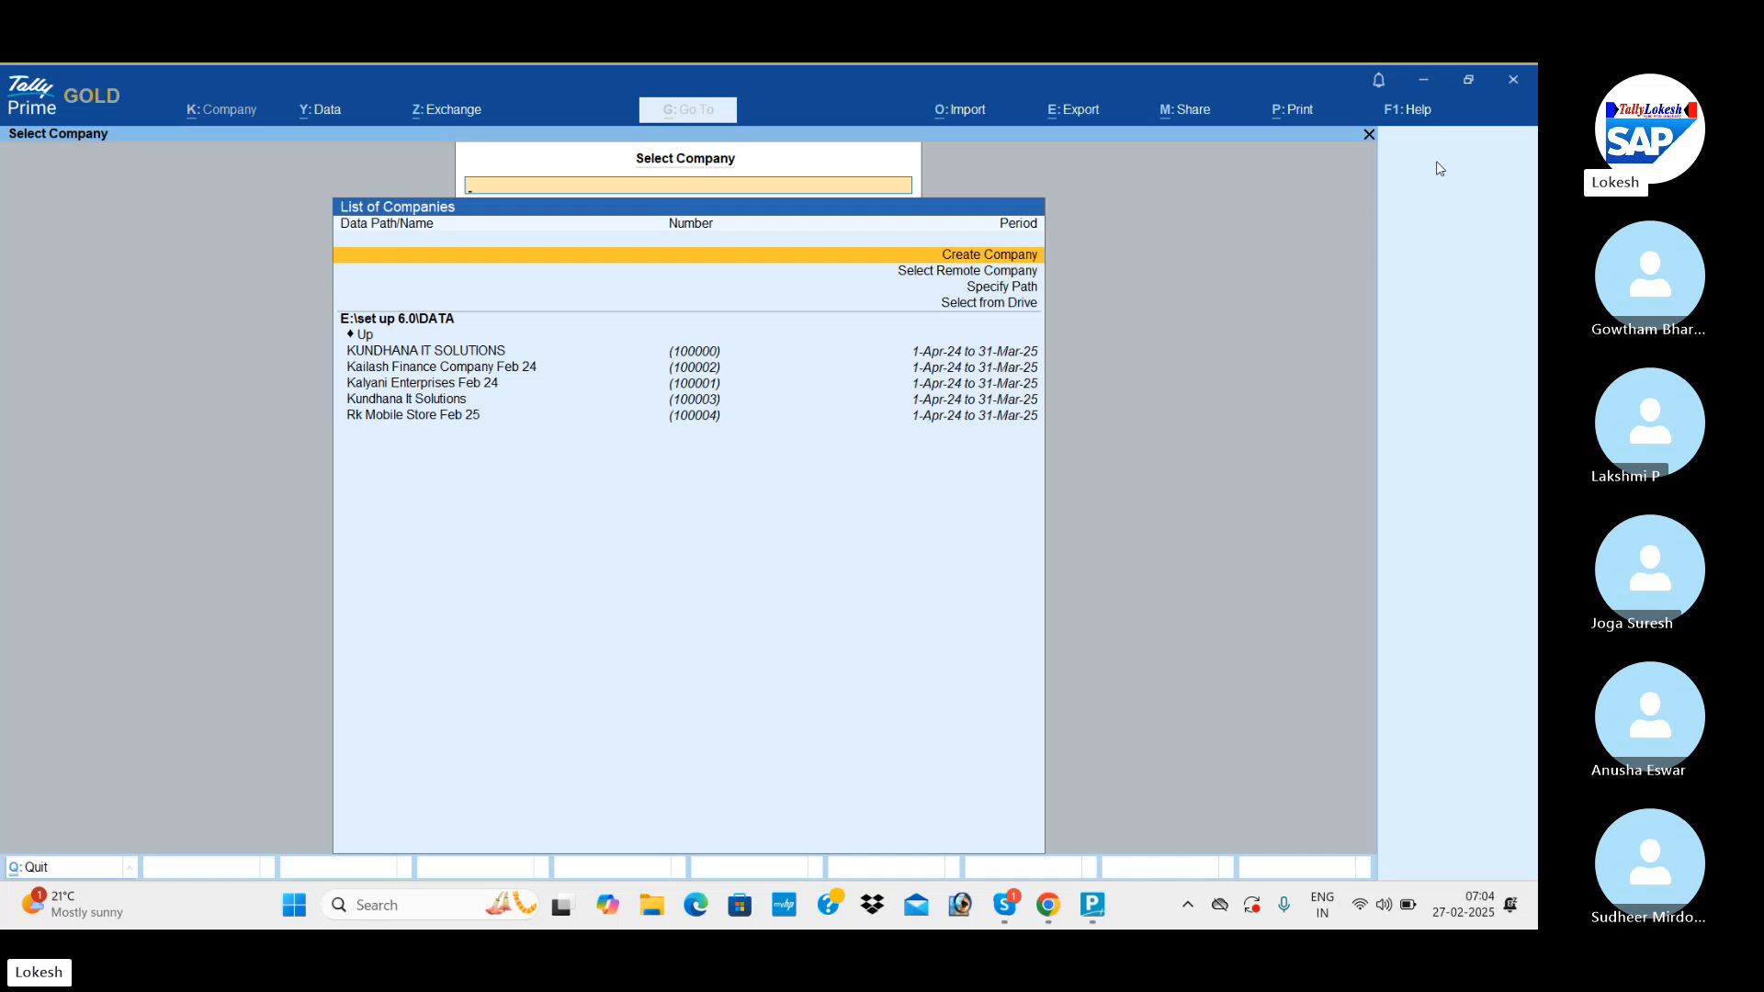
key(Return)
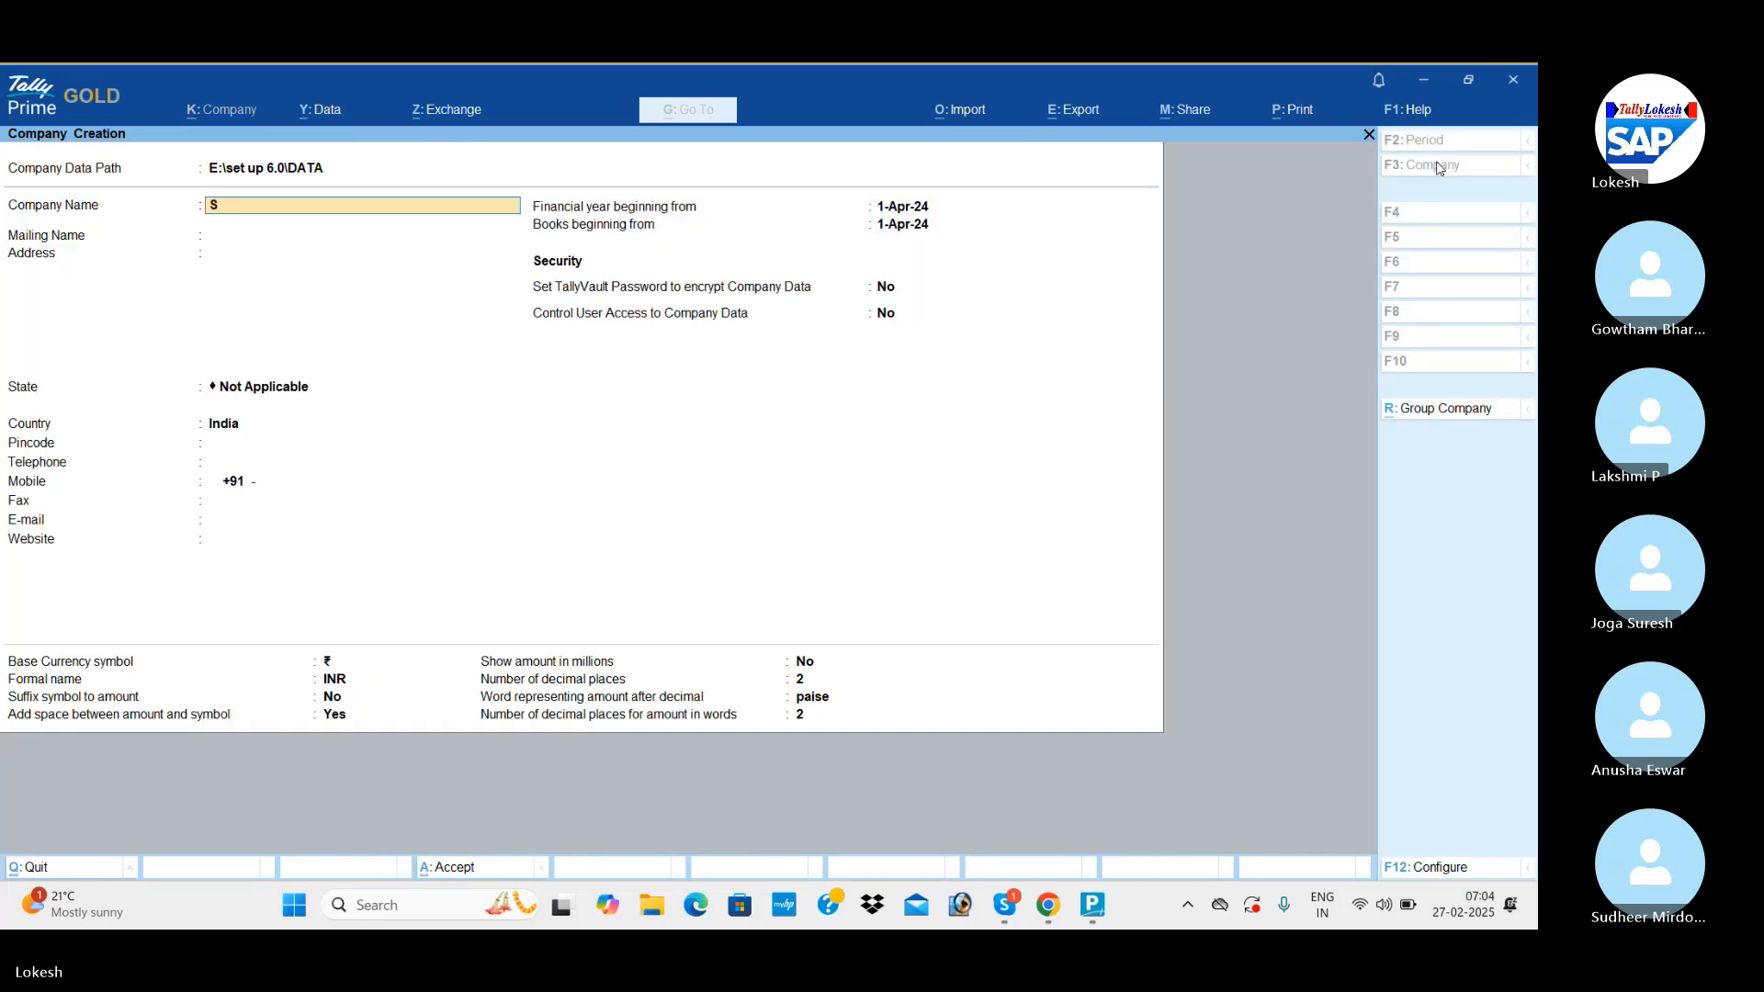
text(Sriya trading Company)
key(Return)
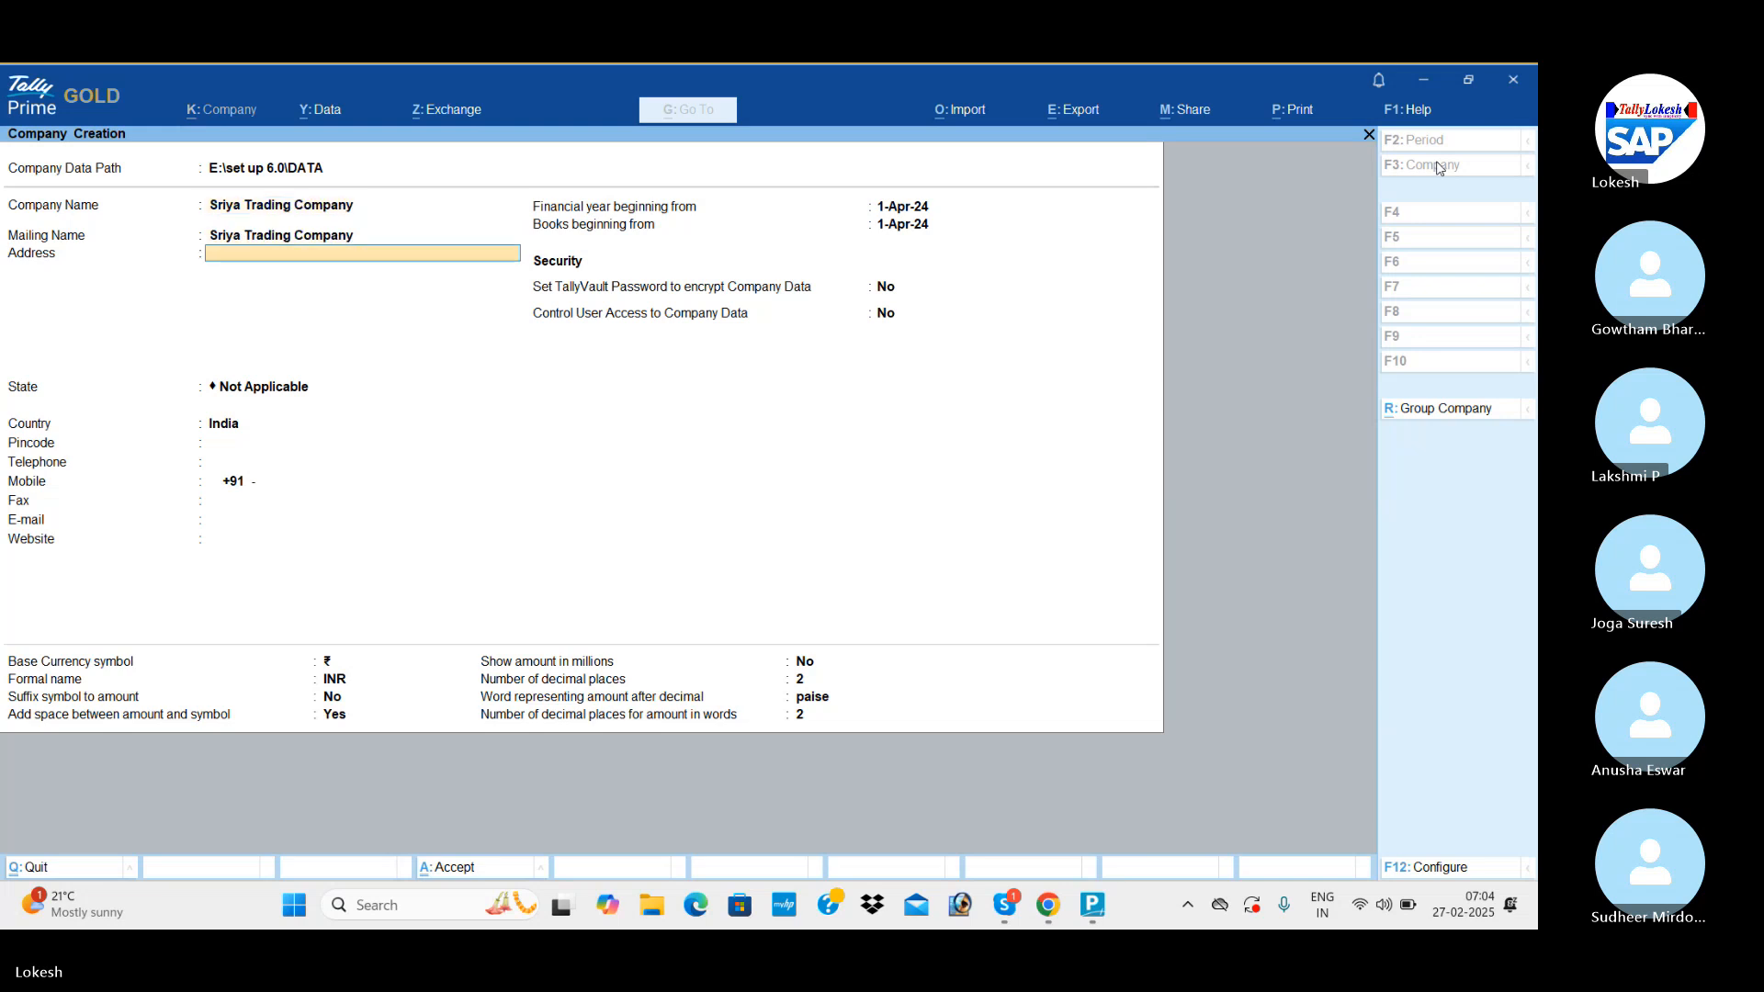
Set the company's state to Andhra Pradesh, leave the address and contact details blank, and save the company.
key(Return)
key(Return)
key(Down)
key(Down)
key(Return)
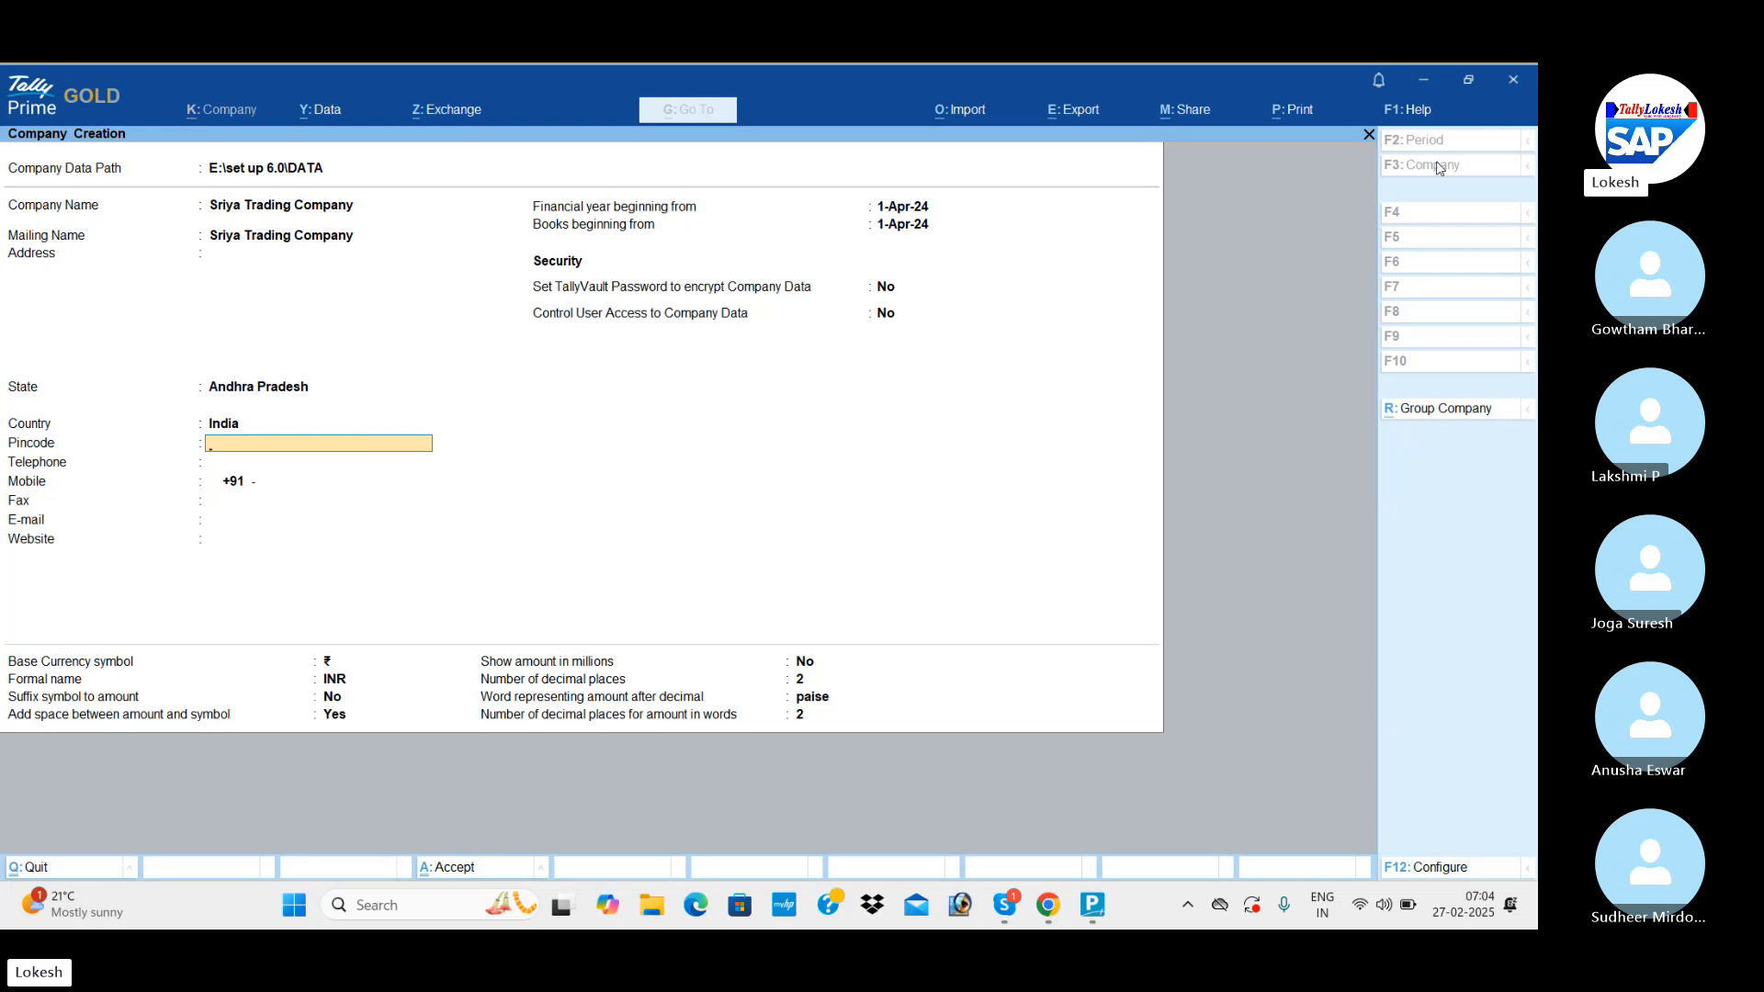
key(ctrl)
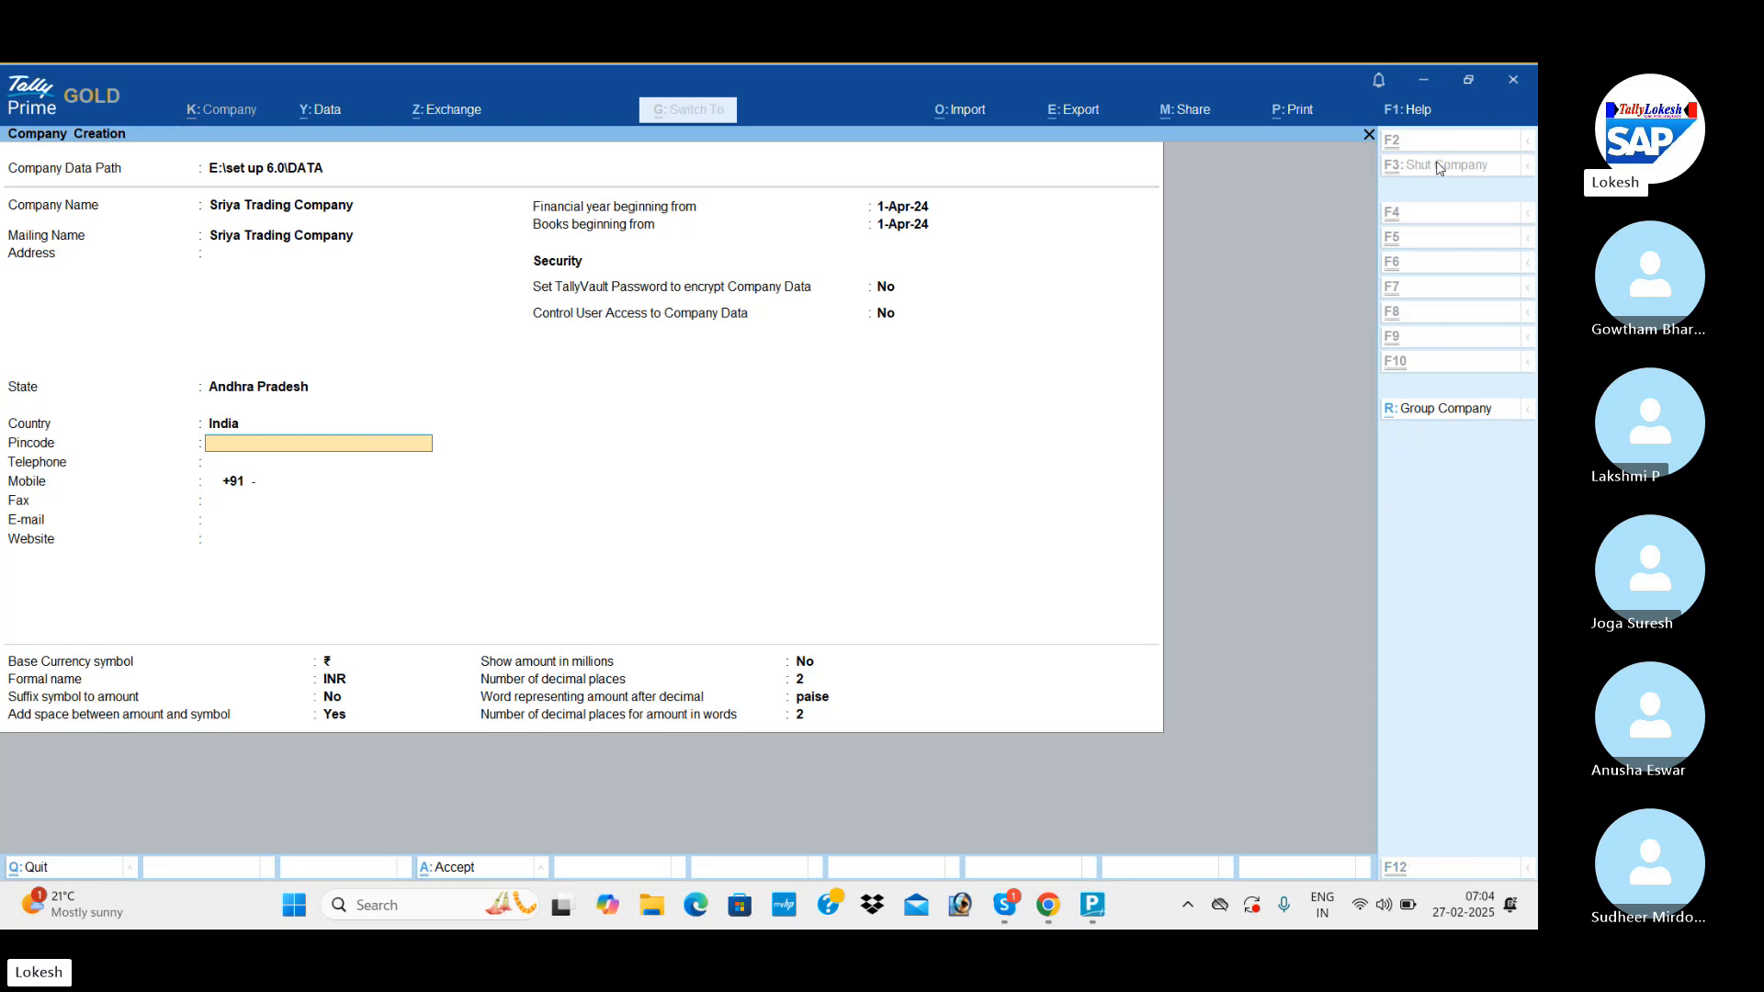
key(ctrl+a)
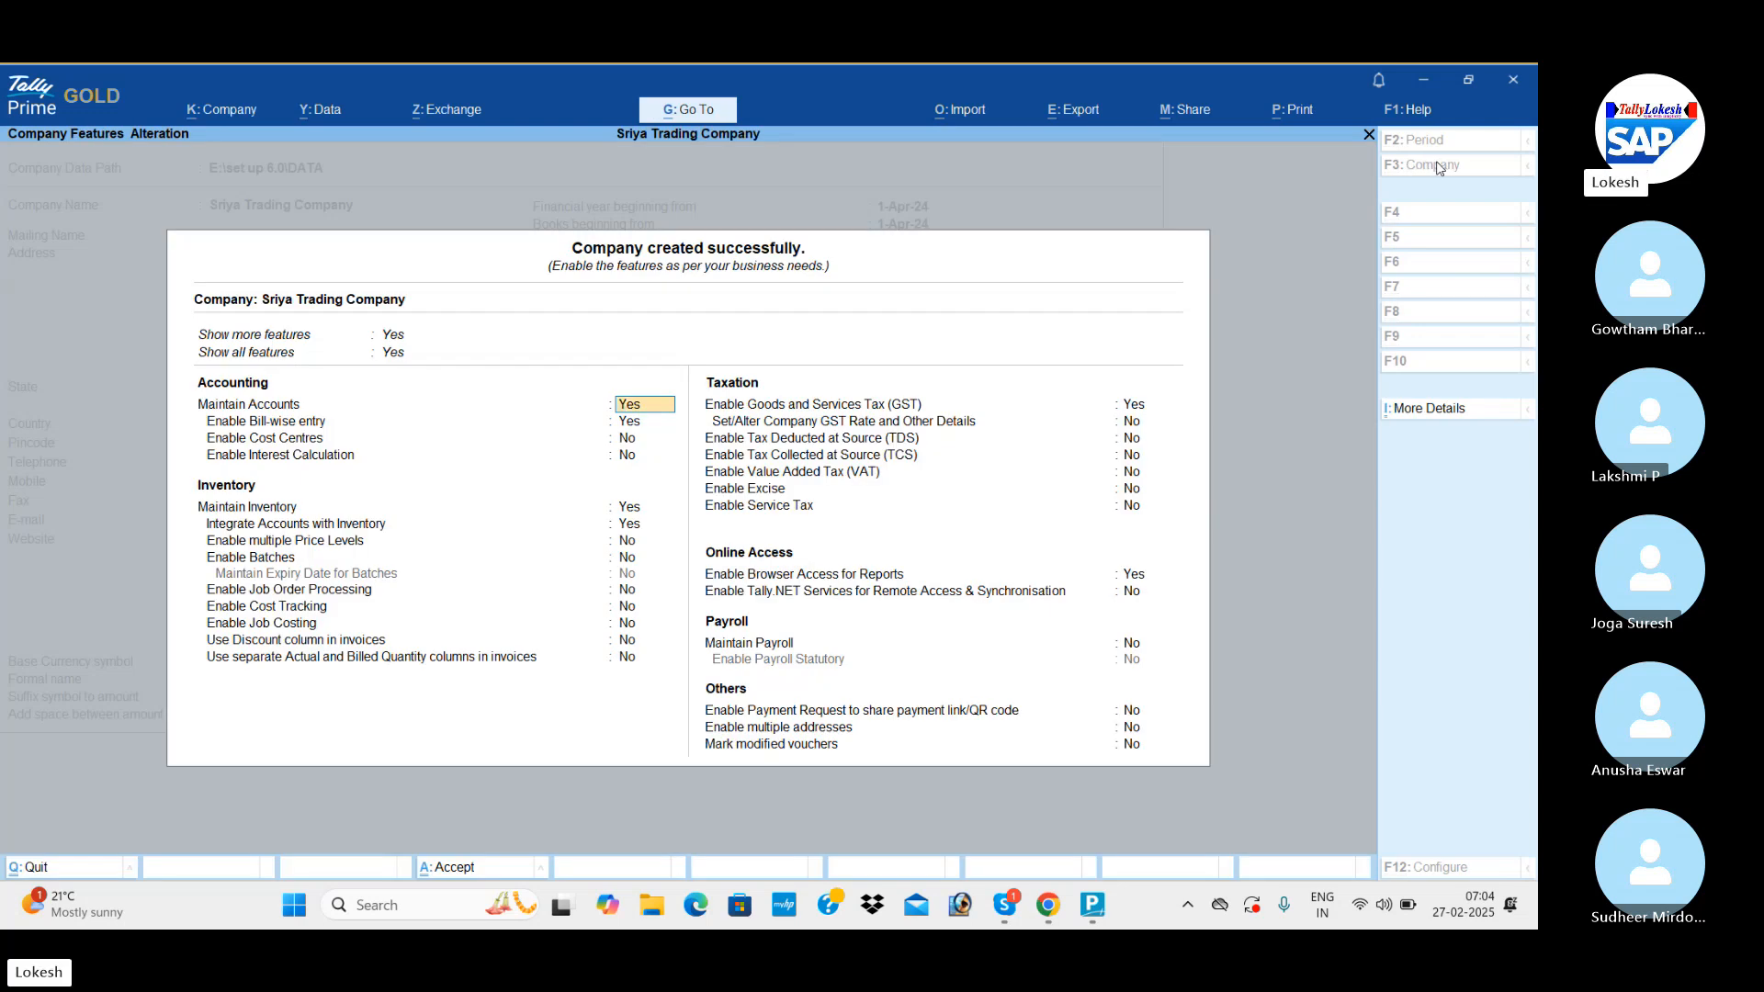
Set Enable Bill-wise entry to No in the new company's accounting features.
key(Return)
text(n)
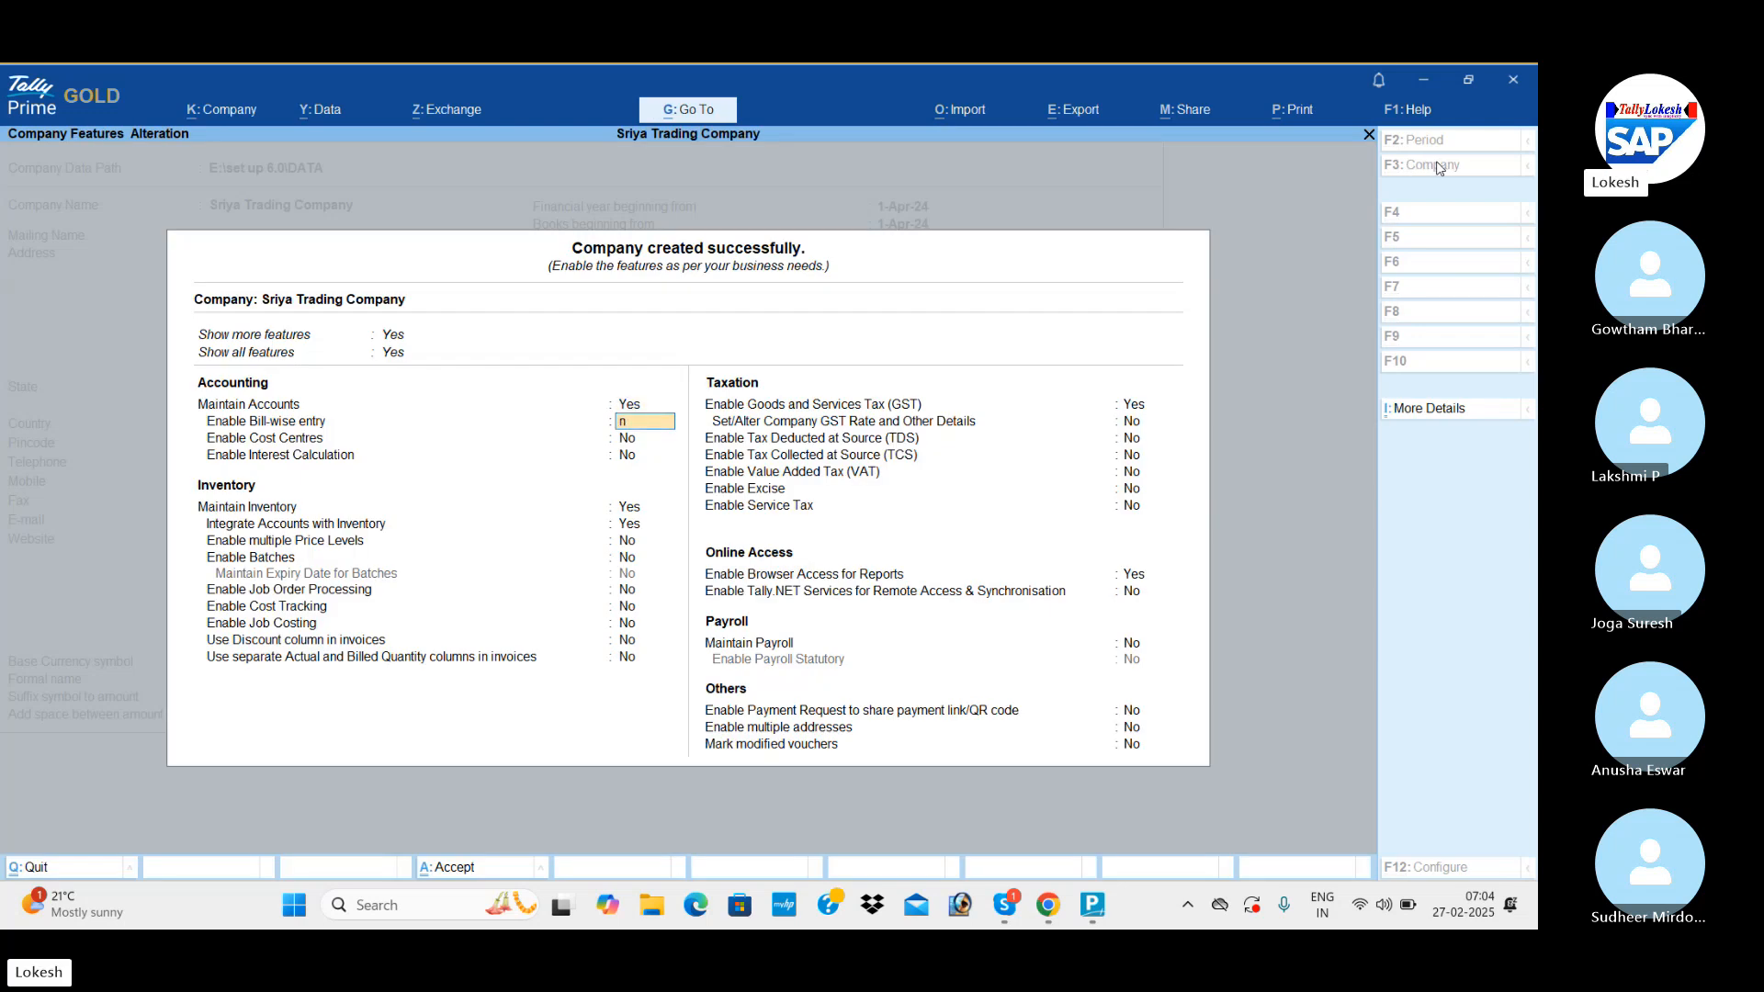
key(Return)
key(Return)
key(Return)
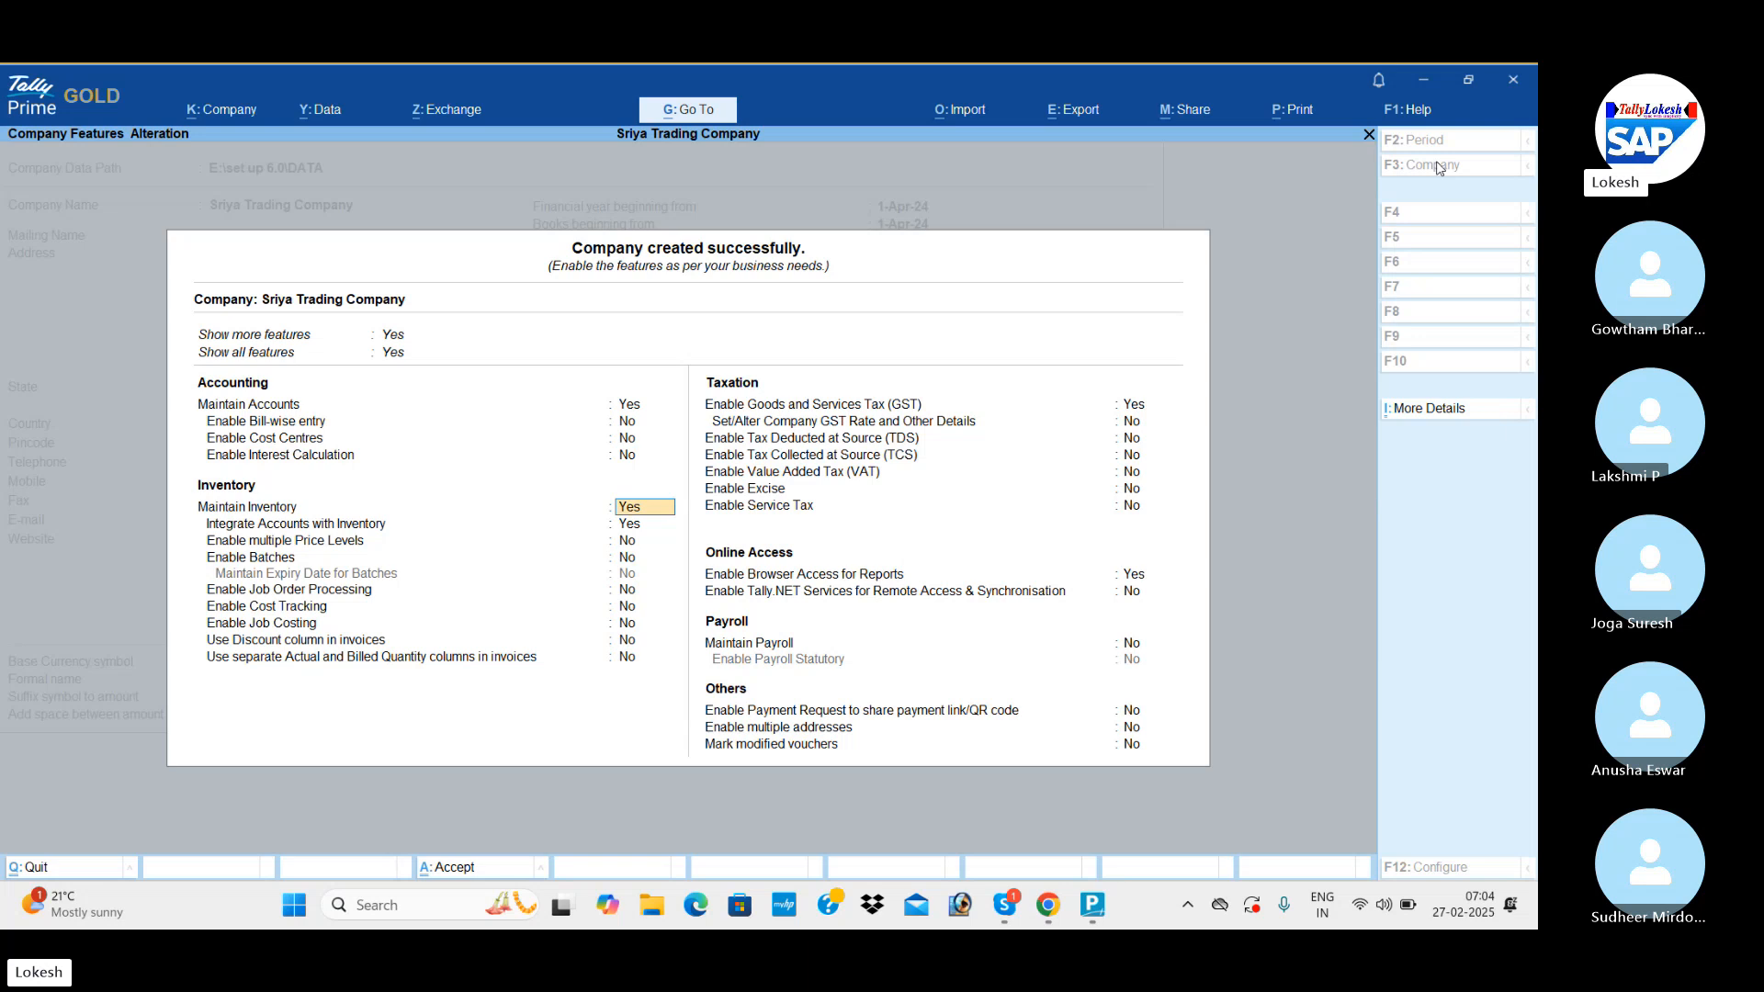
Keep the inventory feature defaults and set Enable Goods and Services Tax (GST) to No.
key(Return)
key(Return)
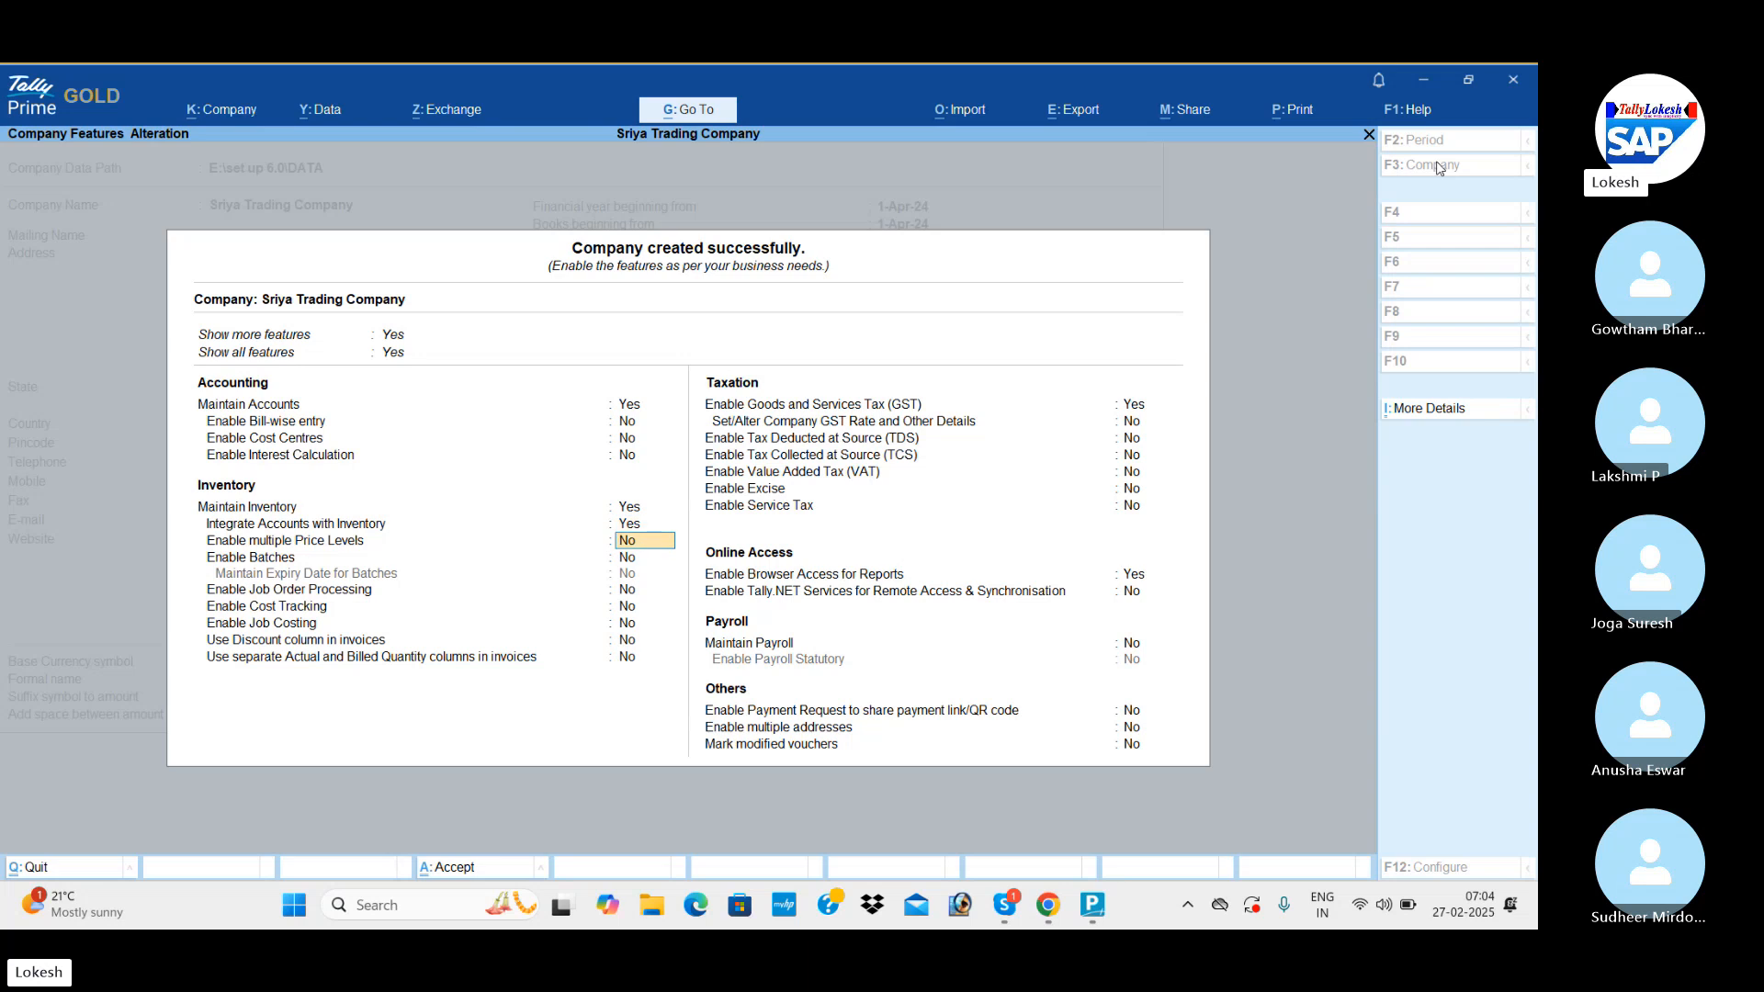
key(Return)
key(Return)
key(Return)
key(Return)
key(Return)
key(Return)
key(Return)
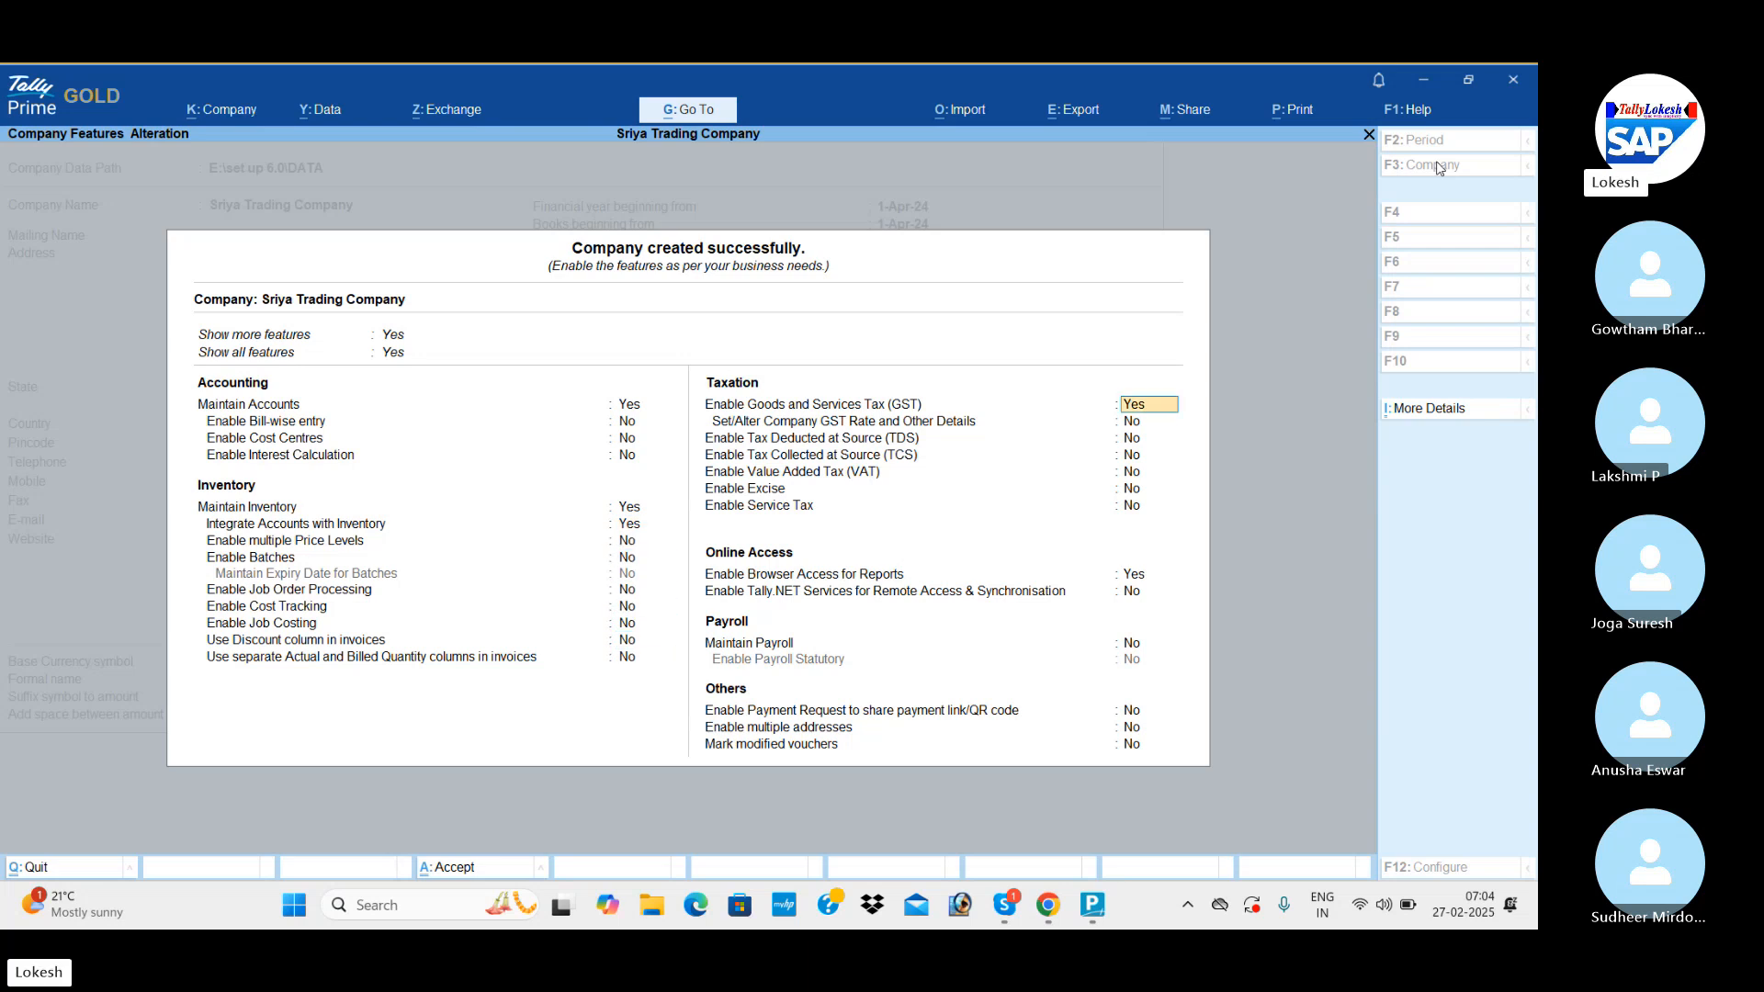
key(n)
key(Return)
key(Return)
key(Return)
key(Return)
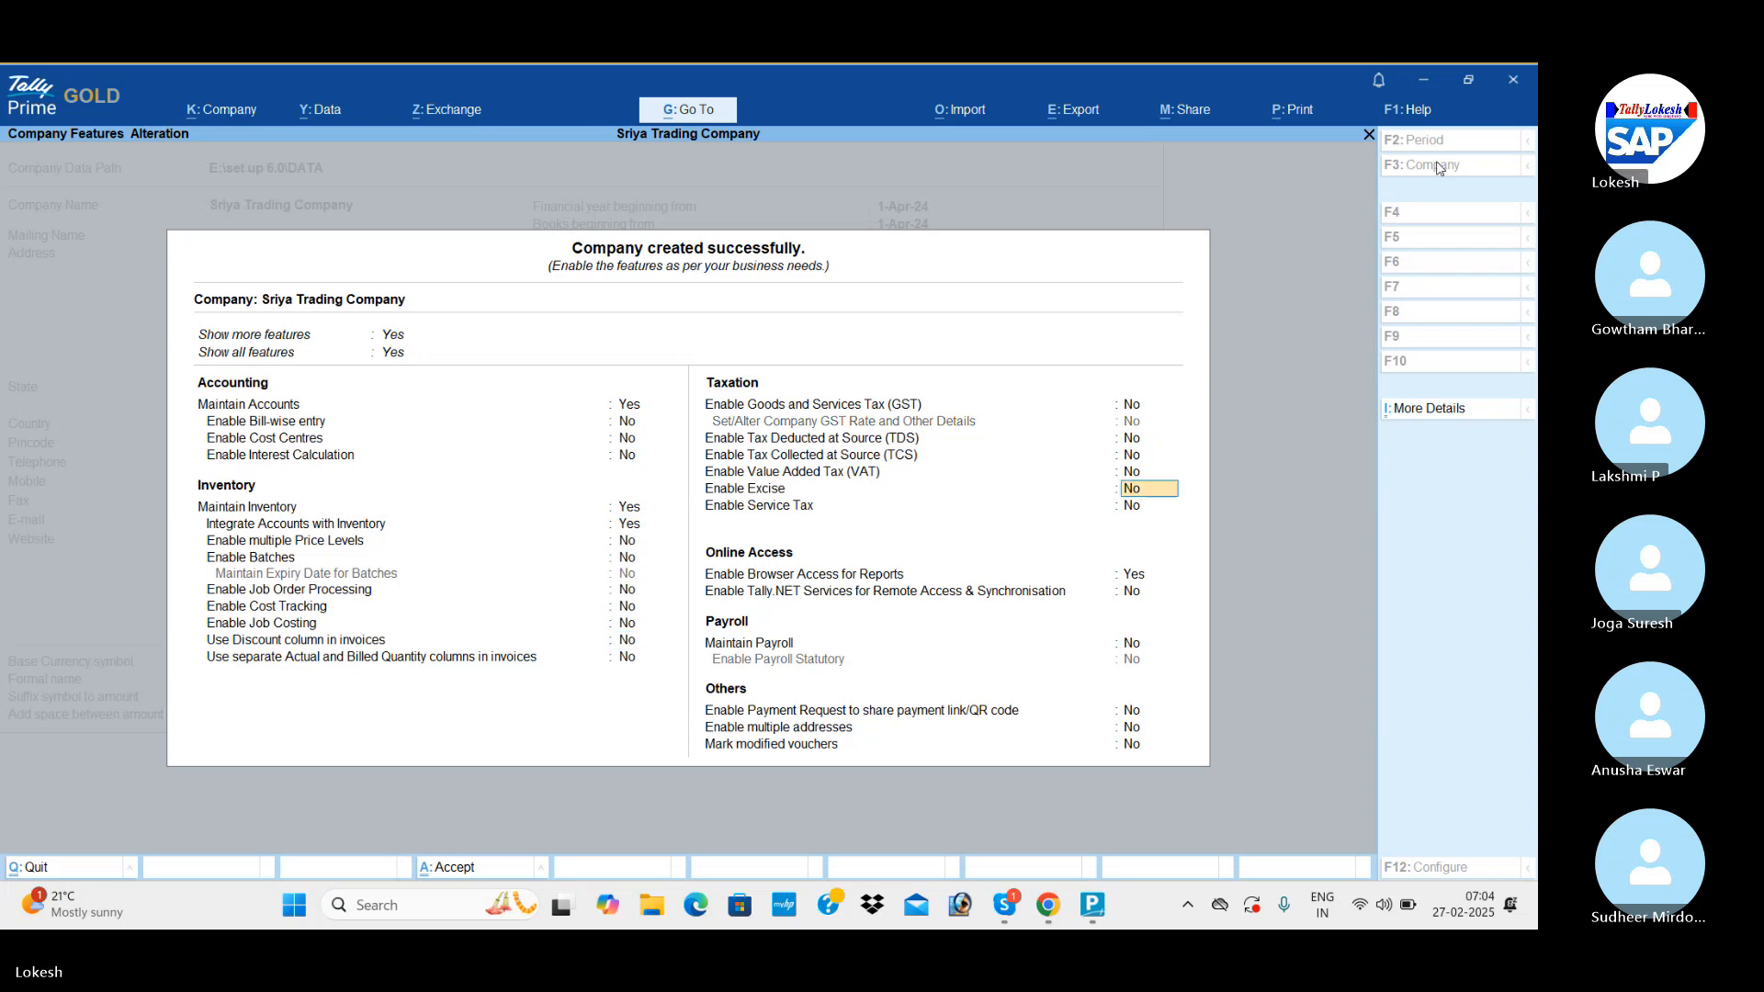
Set Enable Browser Access for Reports to No and accept the company features.
key(Return)
key(Return)
key(n)
key(Return)
key(Return)
key(Return)
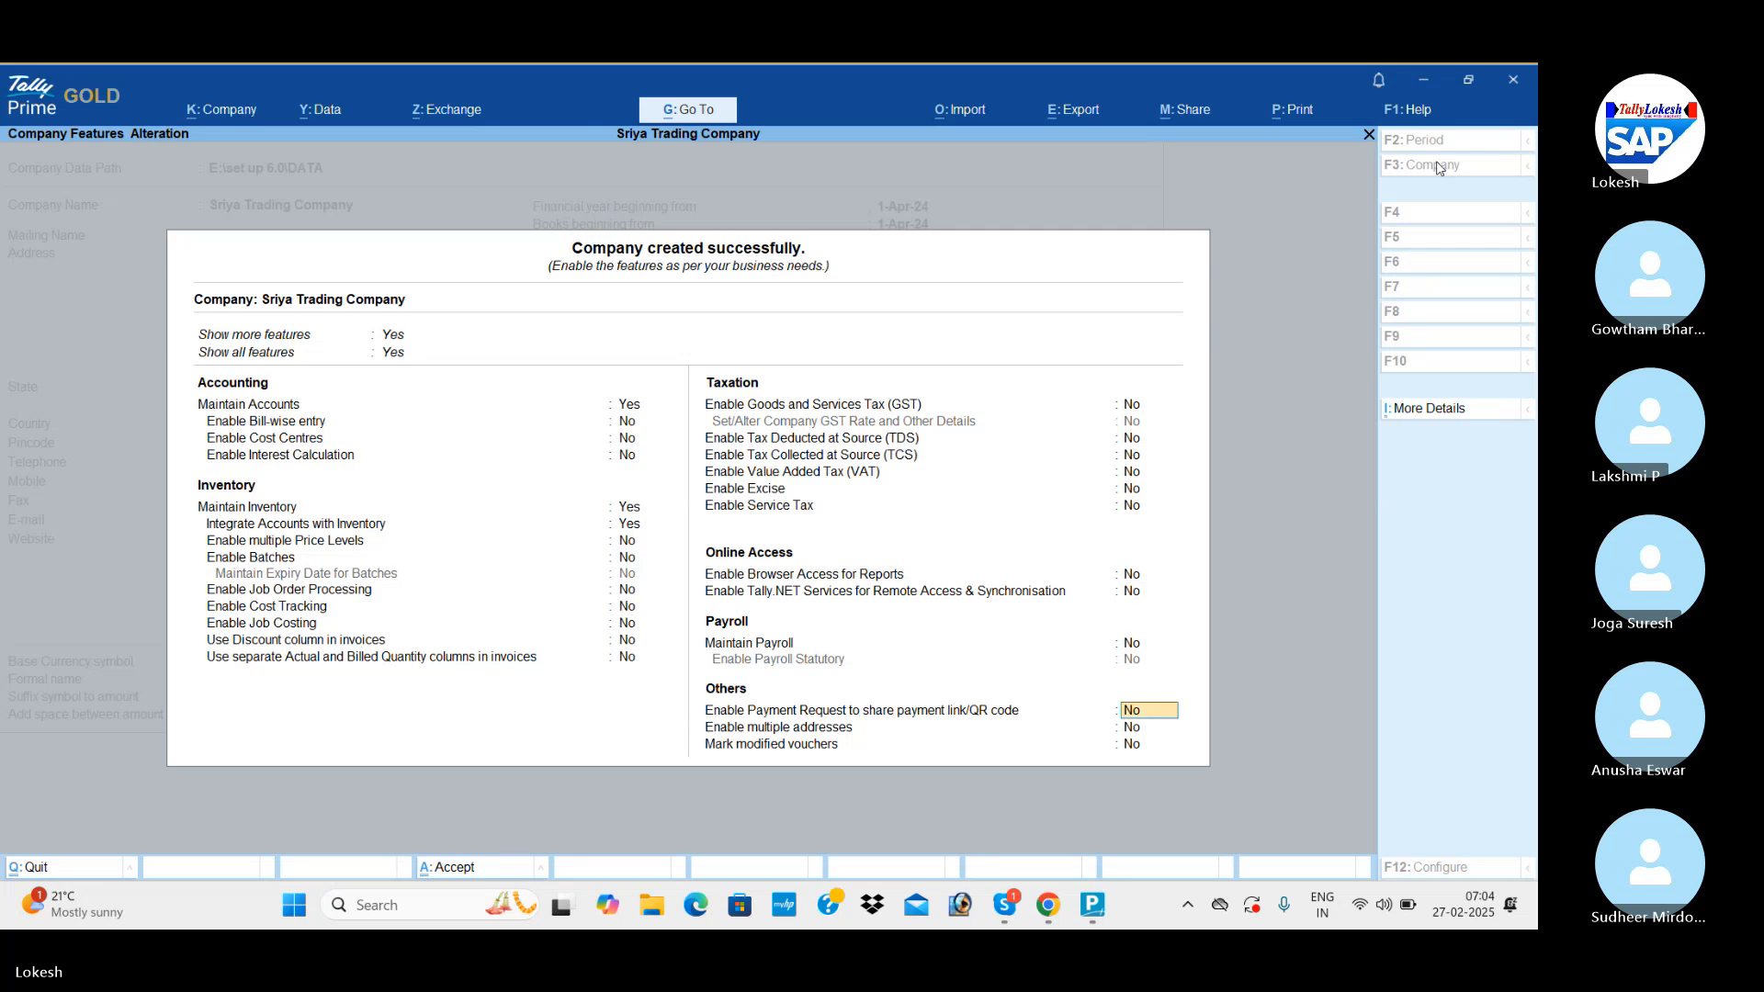
key(Return)
key(Return)
key(Return)
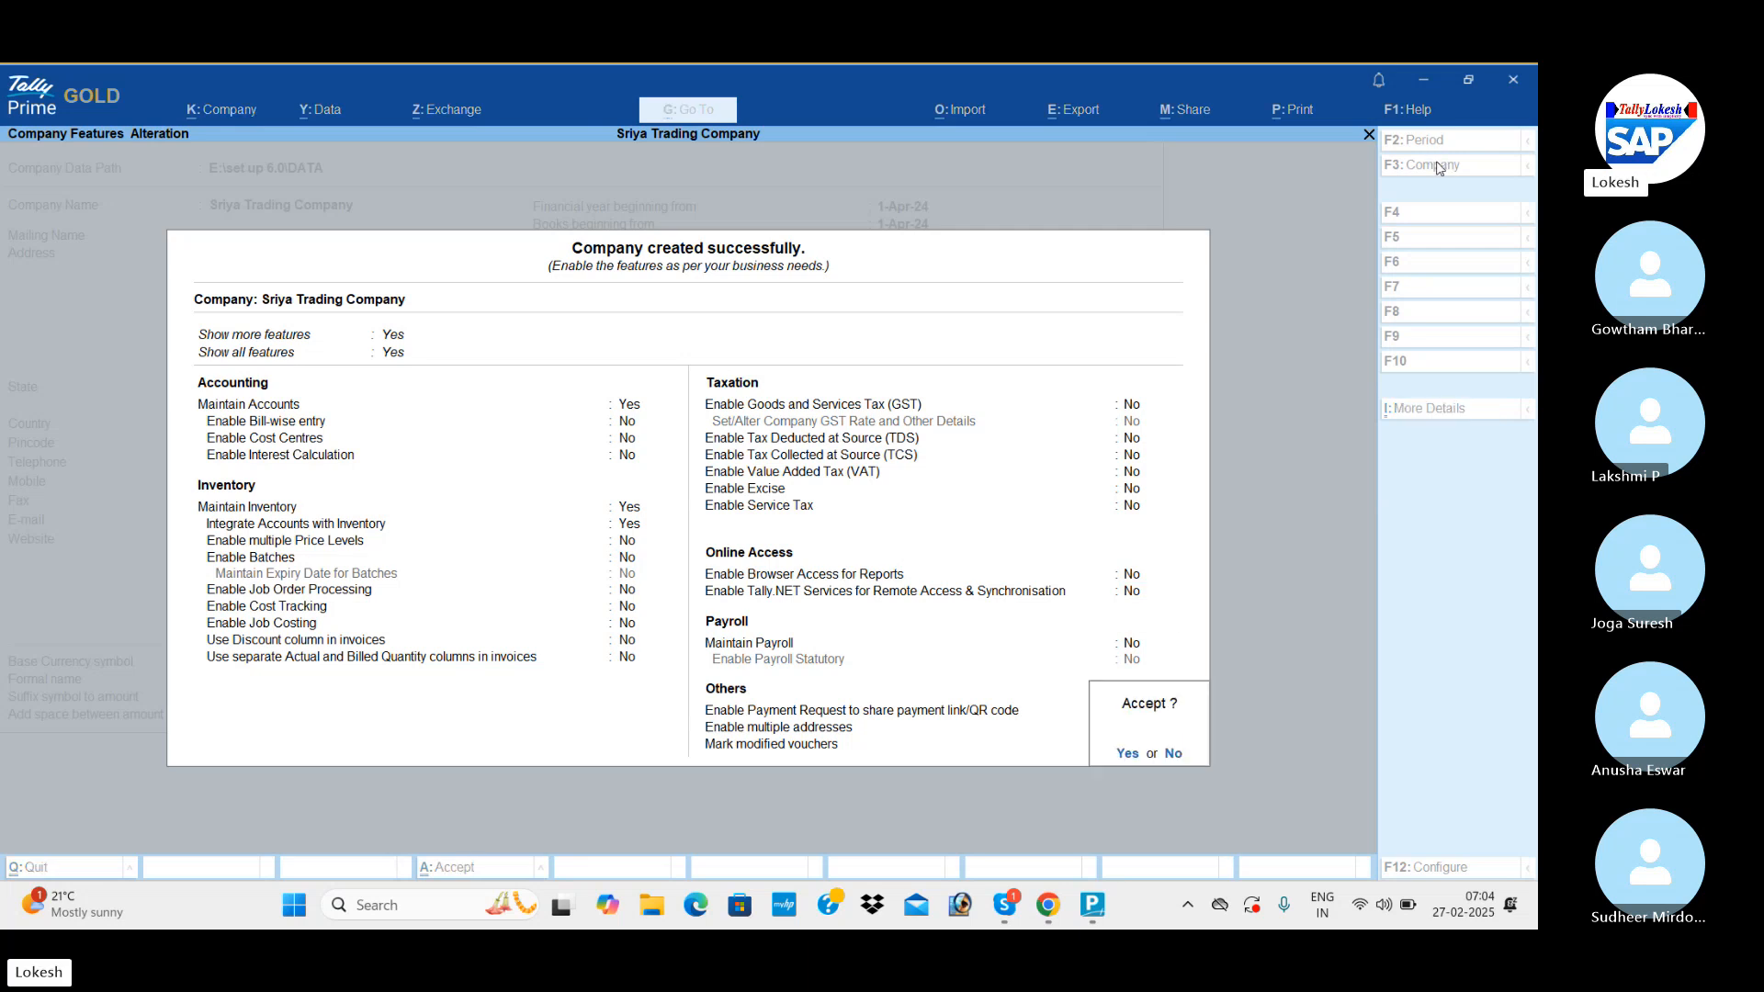
key(y)
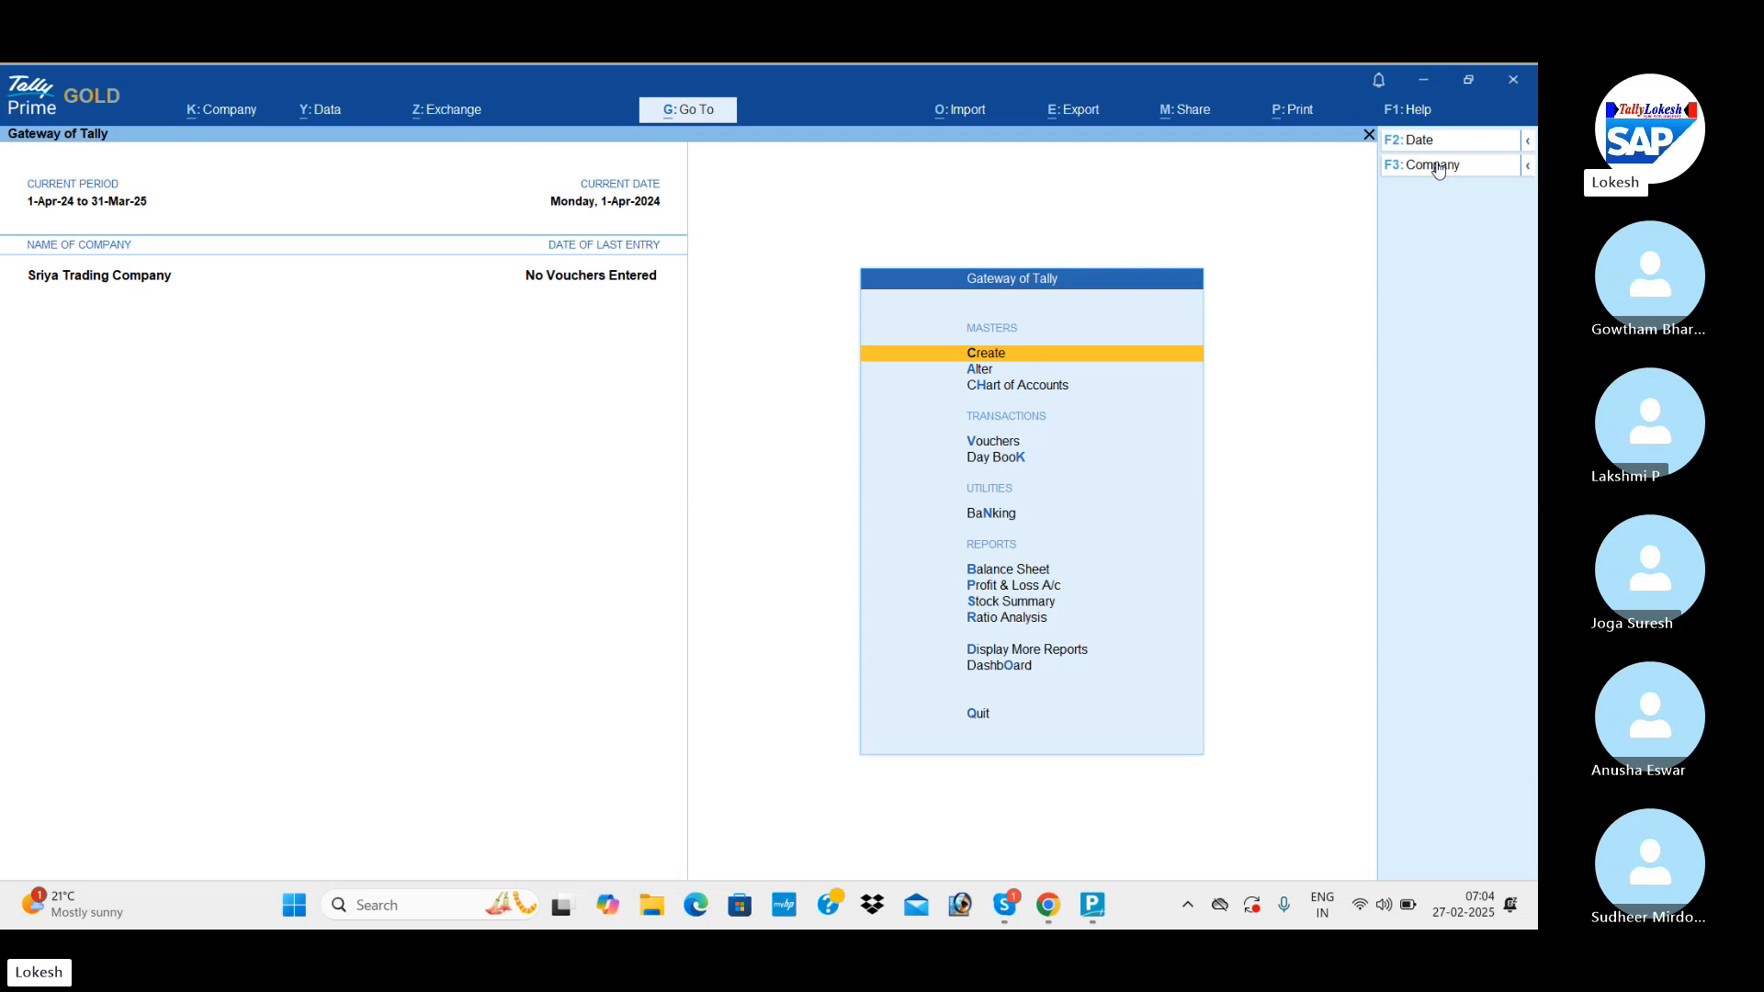
Start a new ledger named Capital, without an alias, under the Capital Account group.
key(Return)
key(Down)
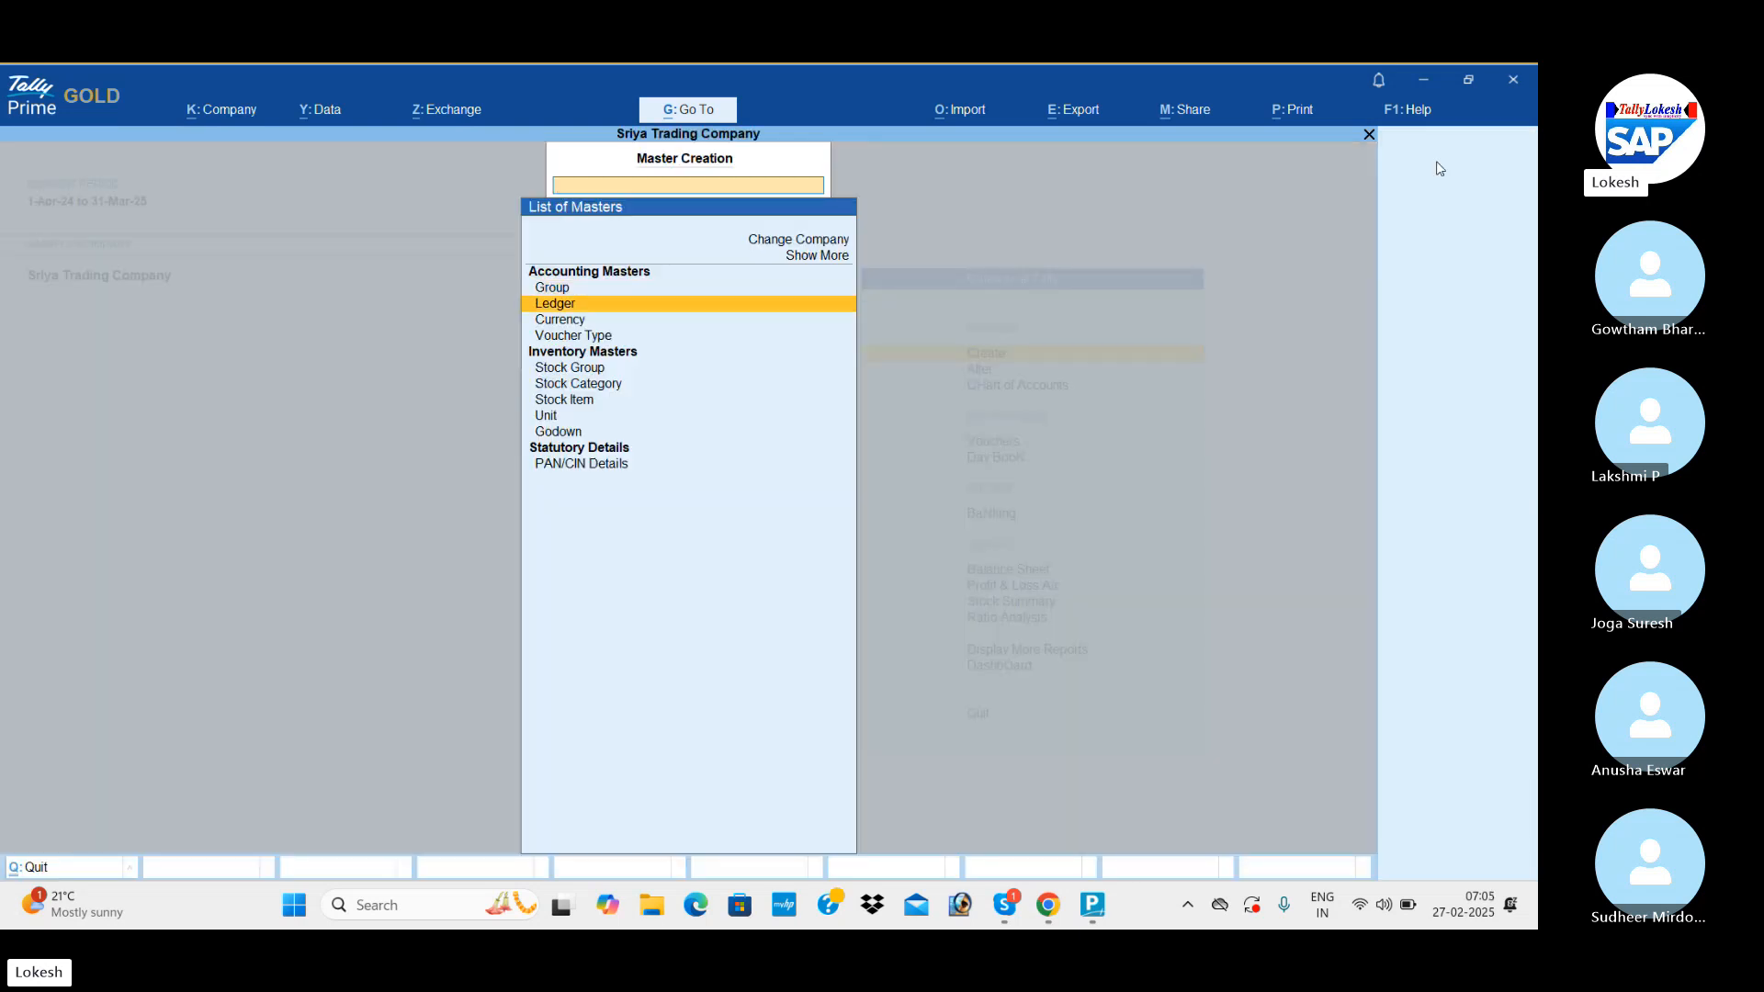
key(Return)
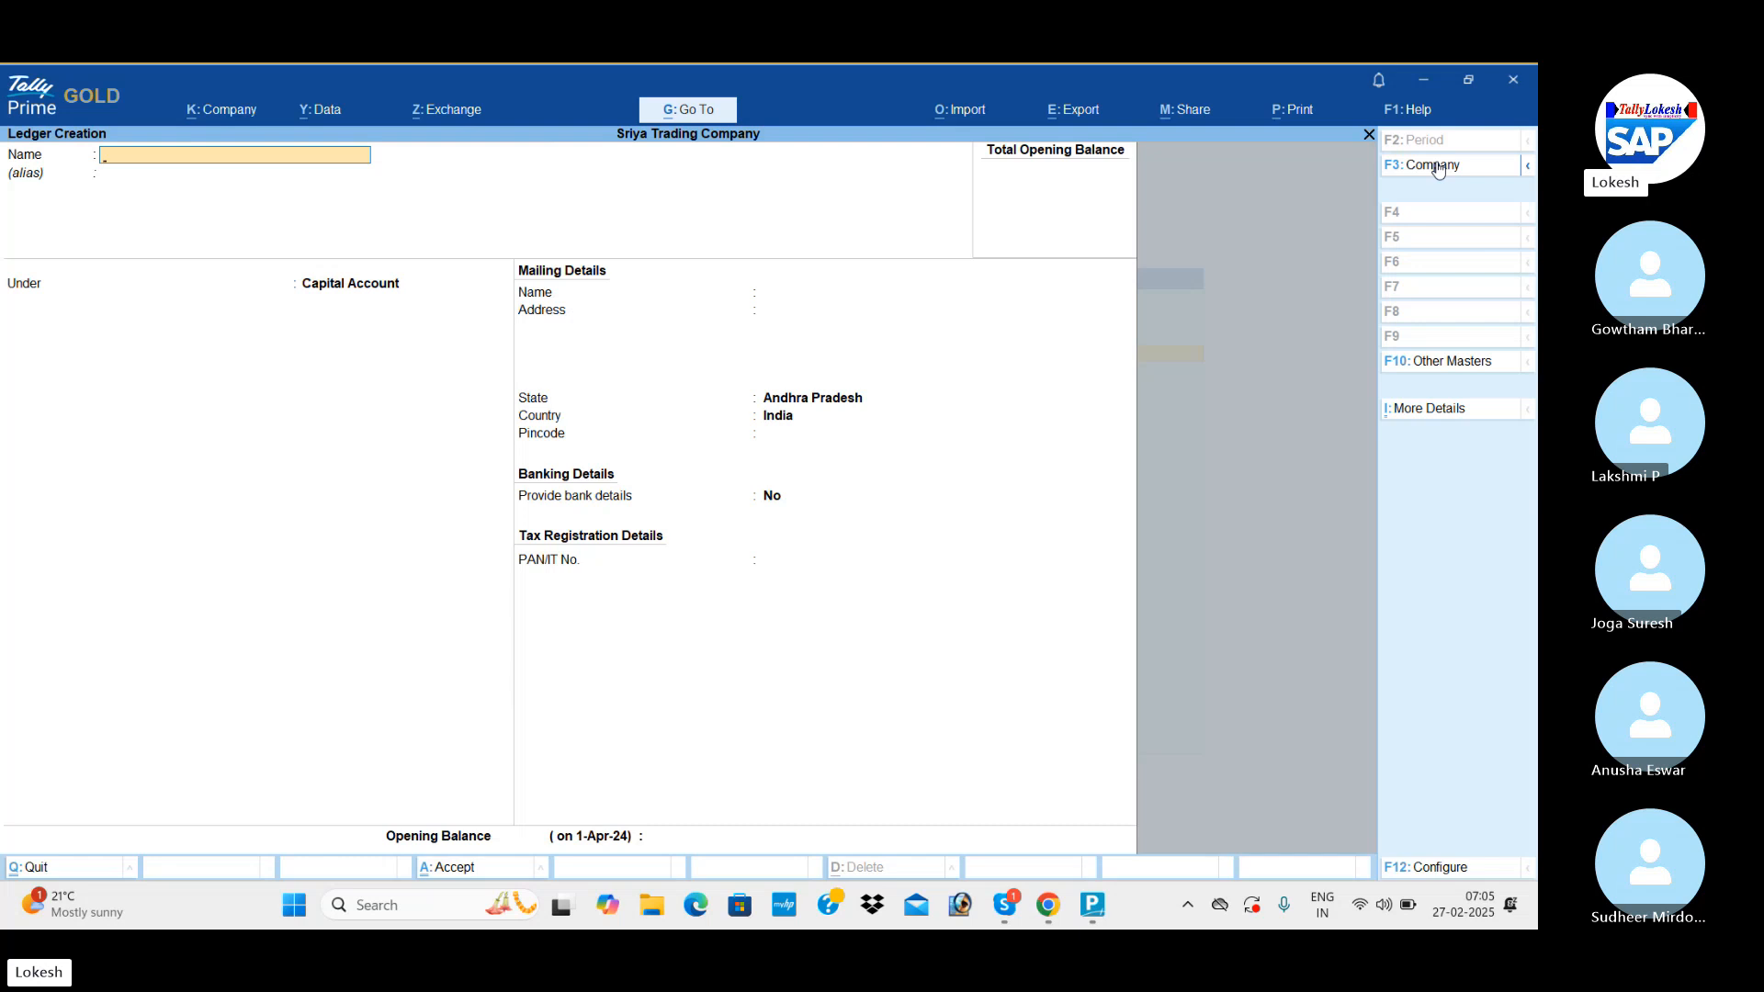
text(Capital)
key(Return)
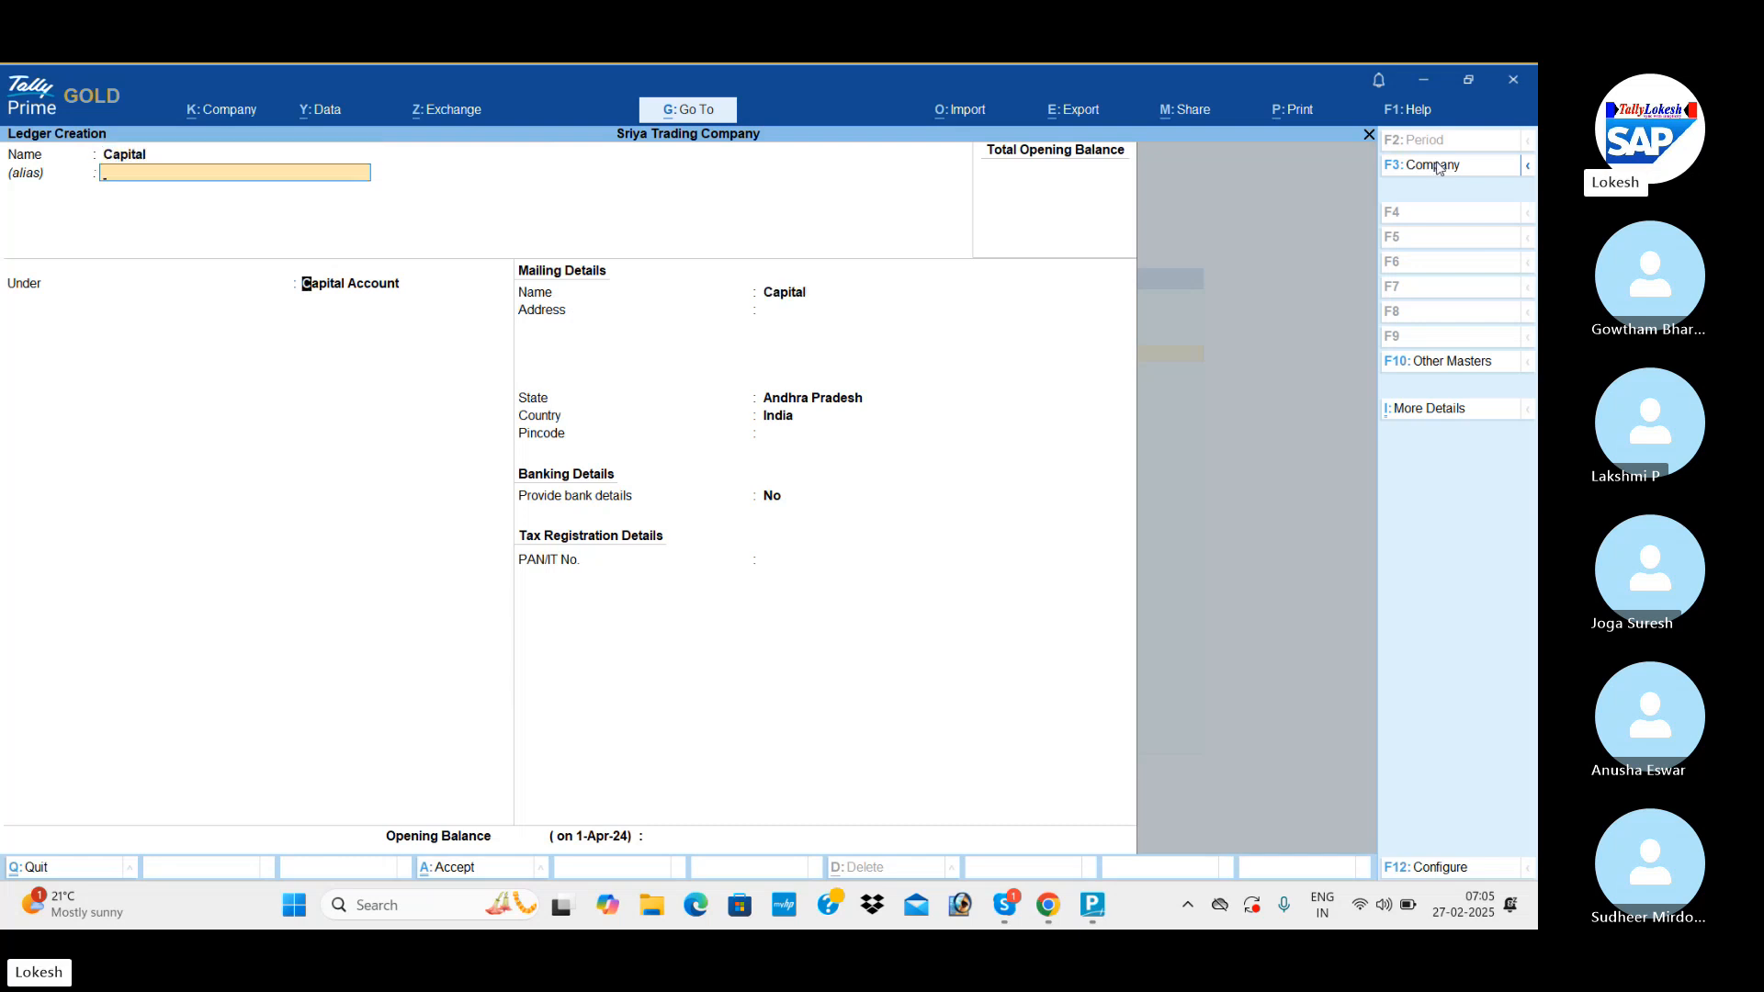
key(Return)
key(Return)
key(Return)
key(Return)
key(Return)
key(Return)
key(Return)
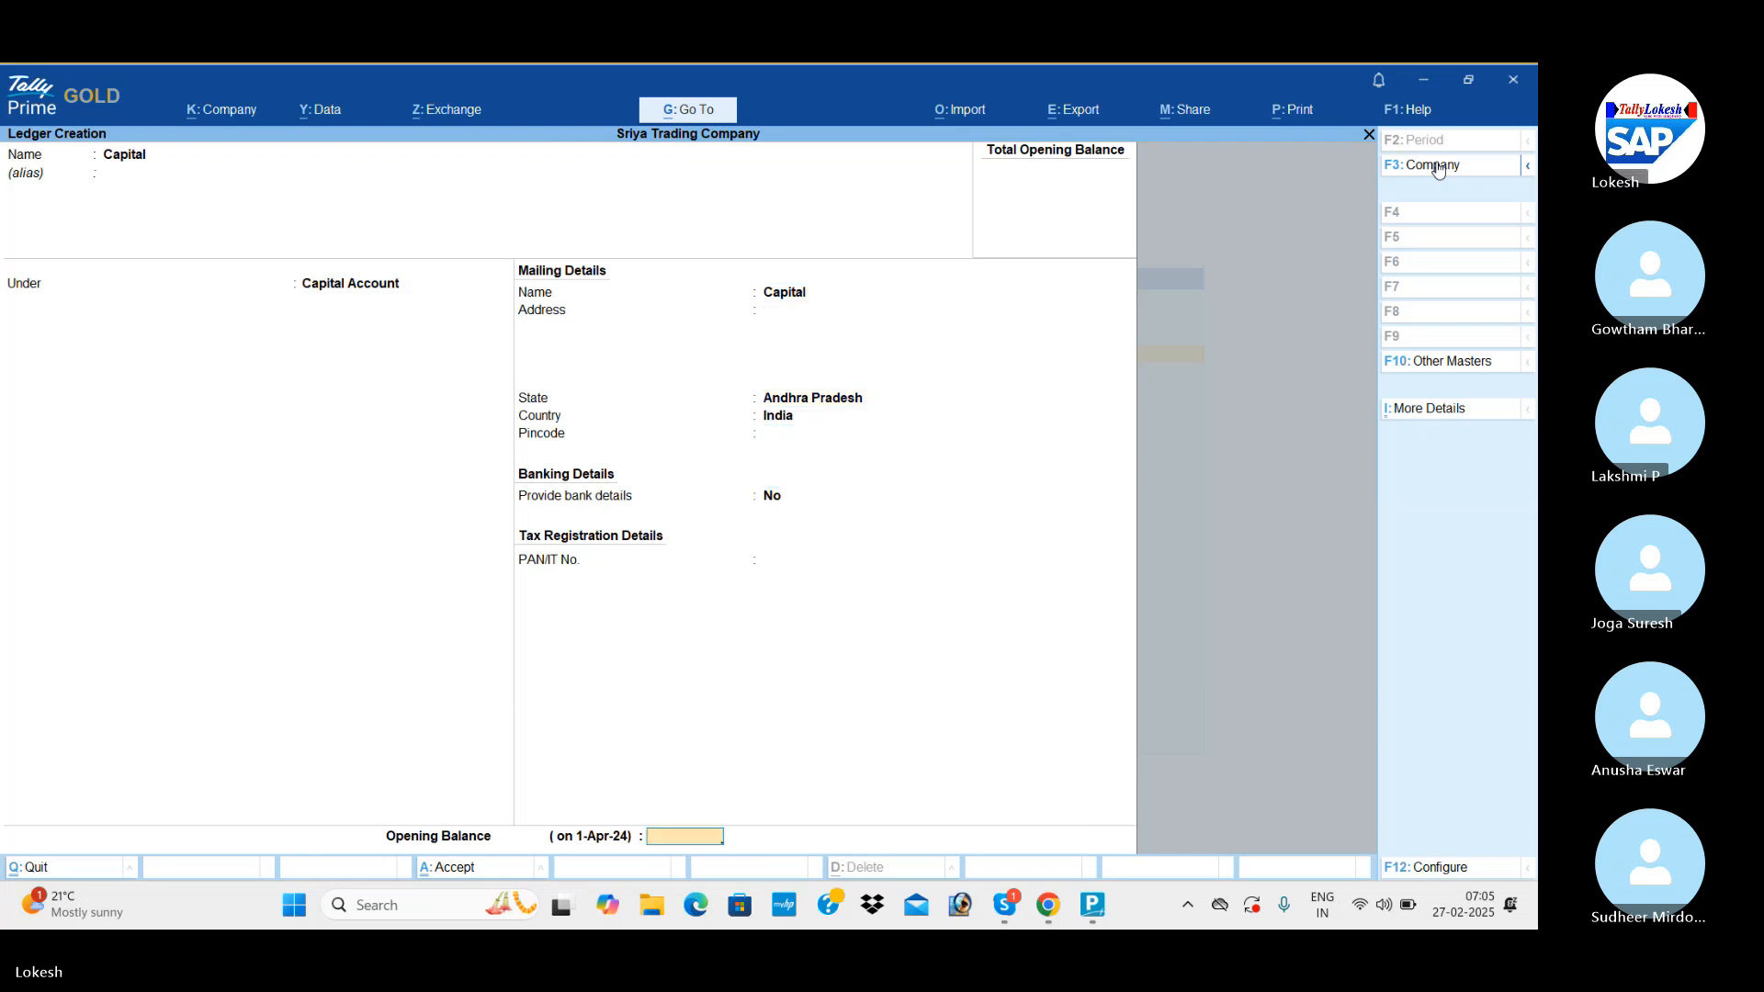
Give the Capital ledger an opening balance of 1,00,000 Cr and save it.
text(100000)
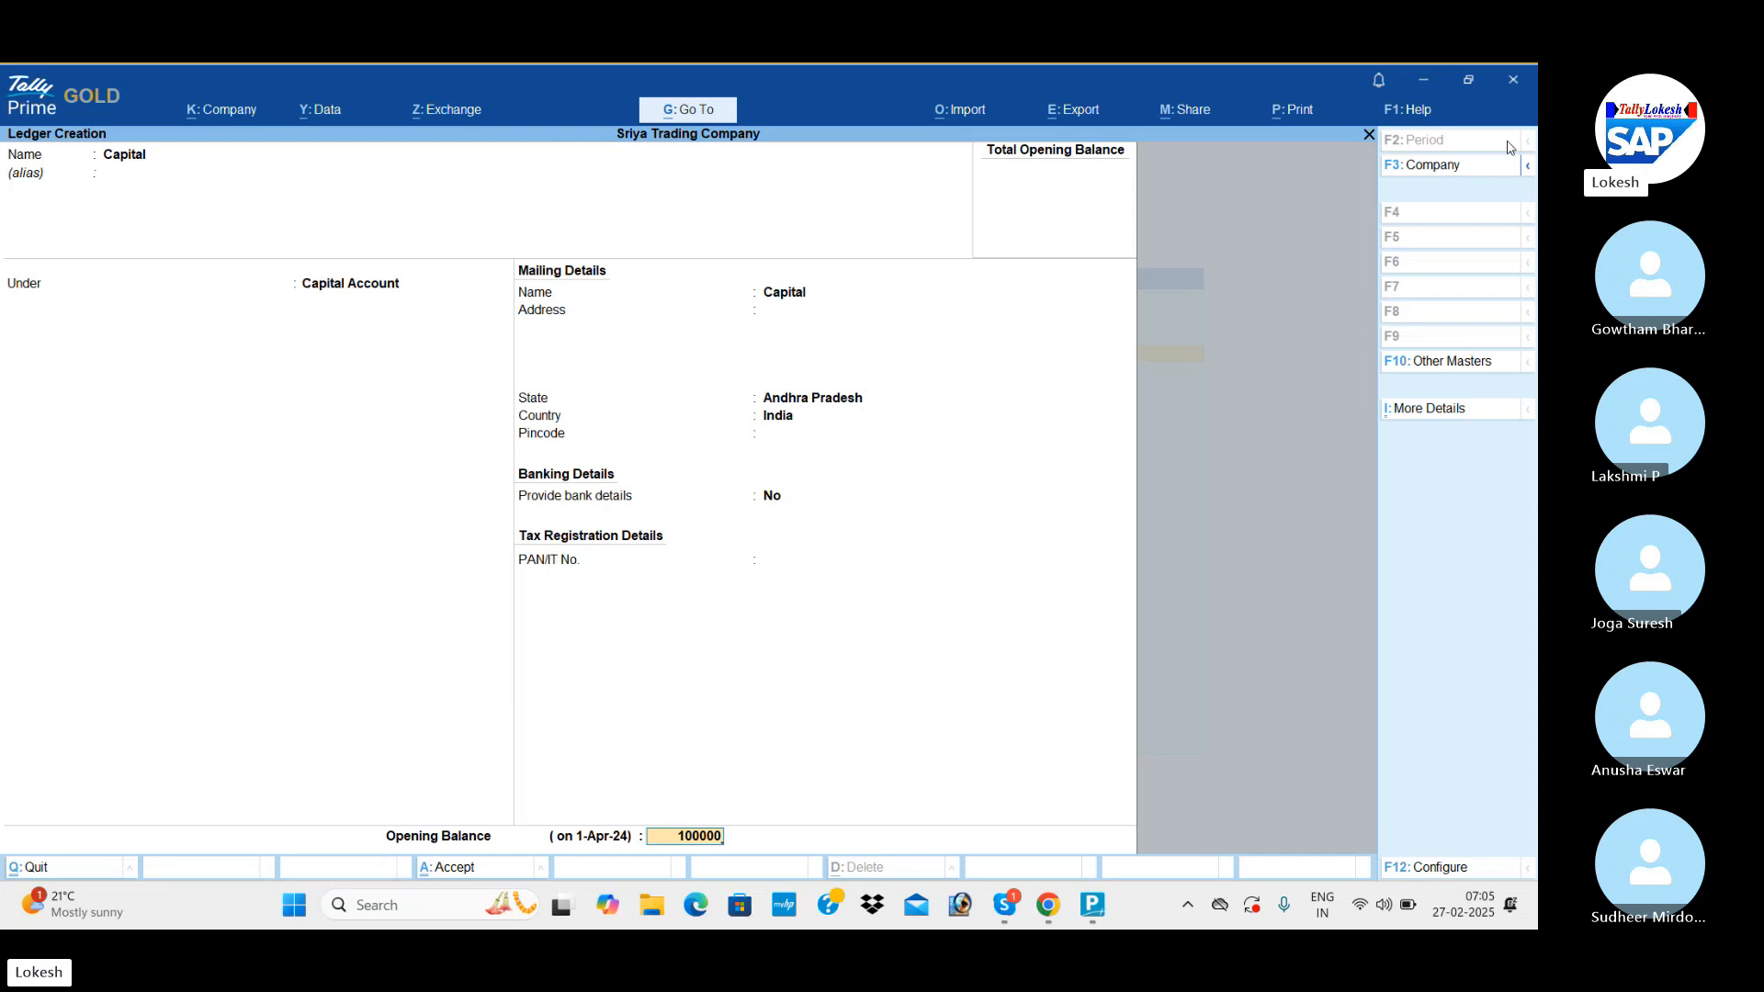
key(Return)
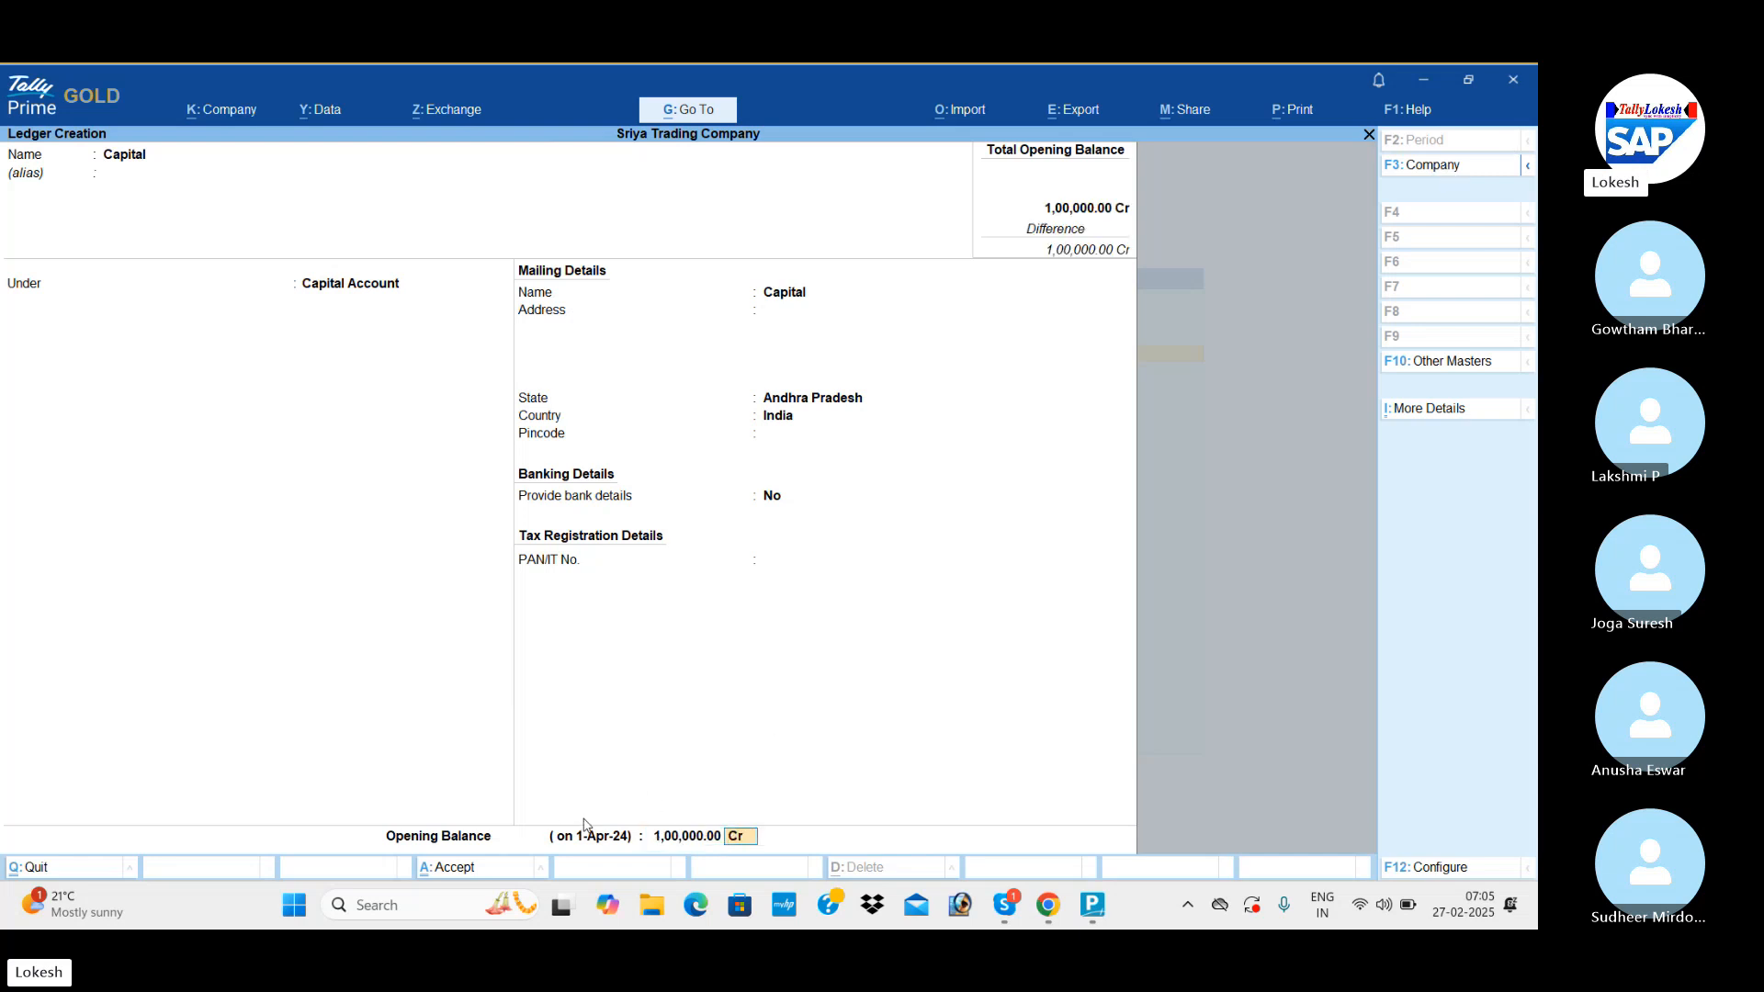
key(Return)
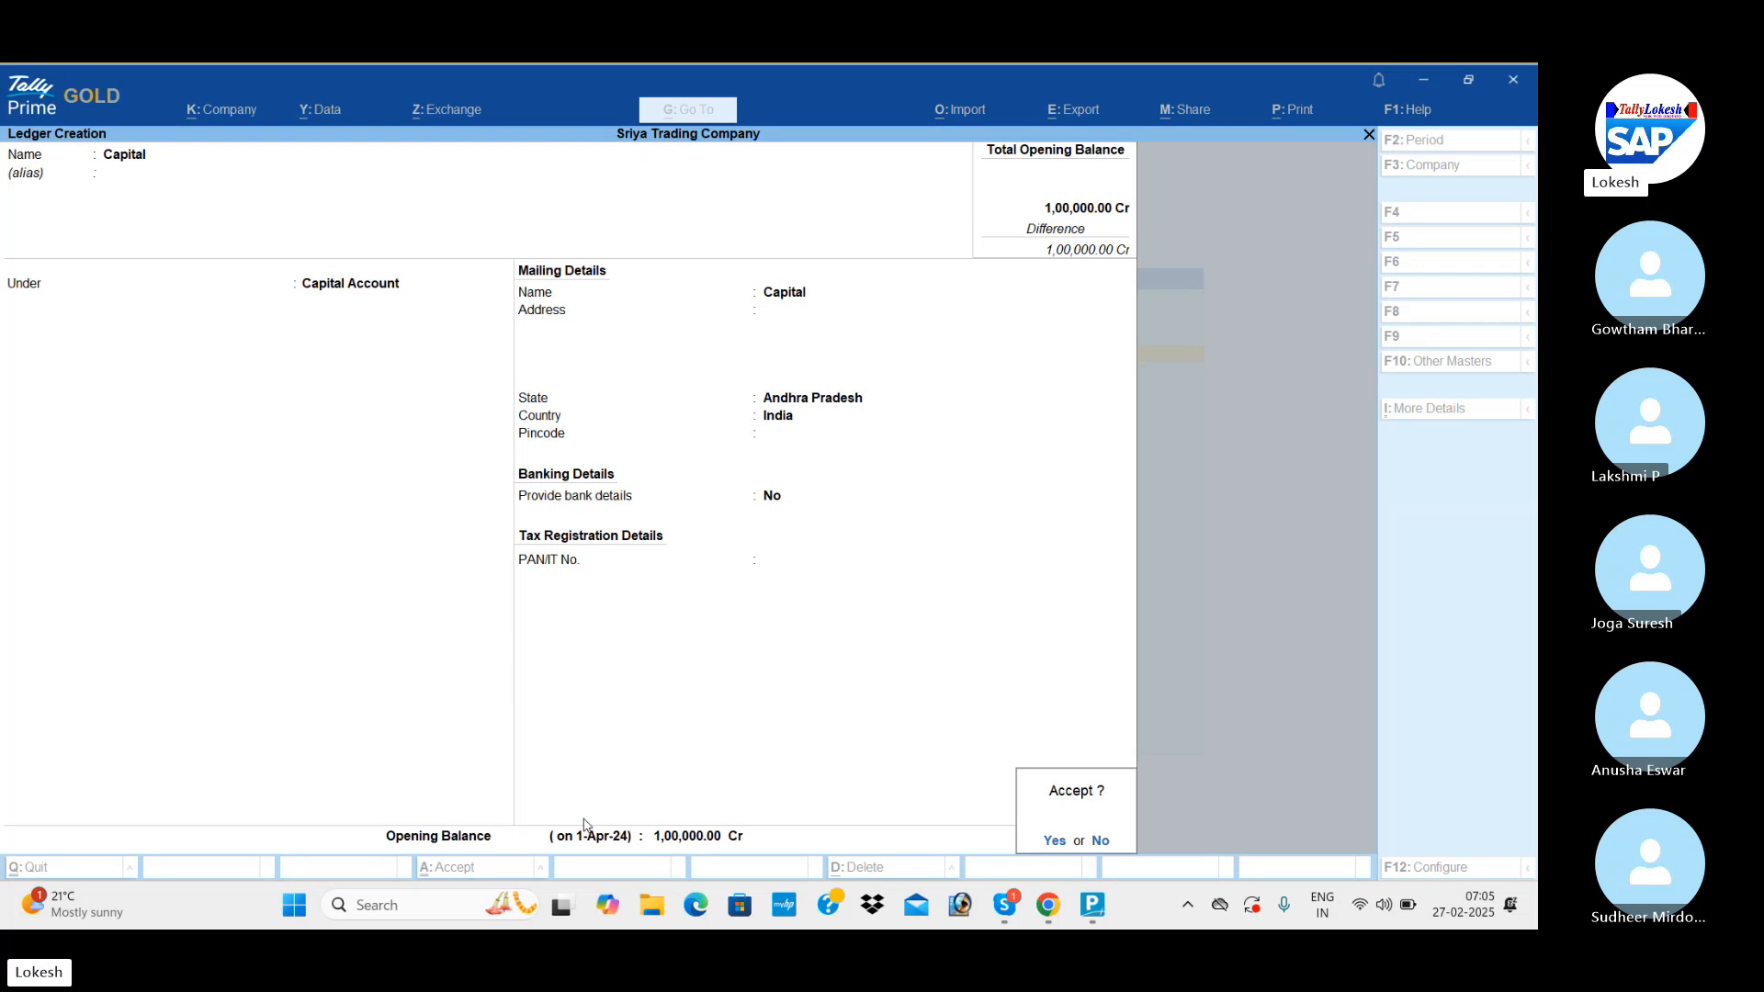
key(Return)
Enter the first supplier's name for a new ledger and place it under Sundry Creditors.
text(Ramesh)
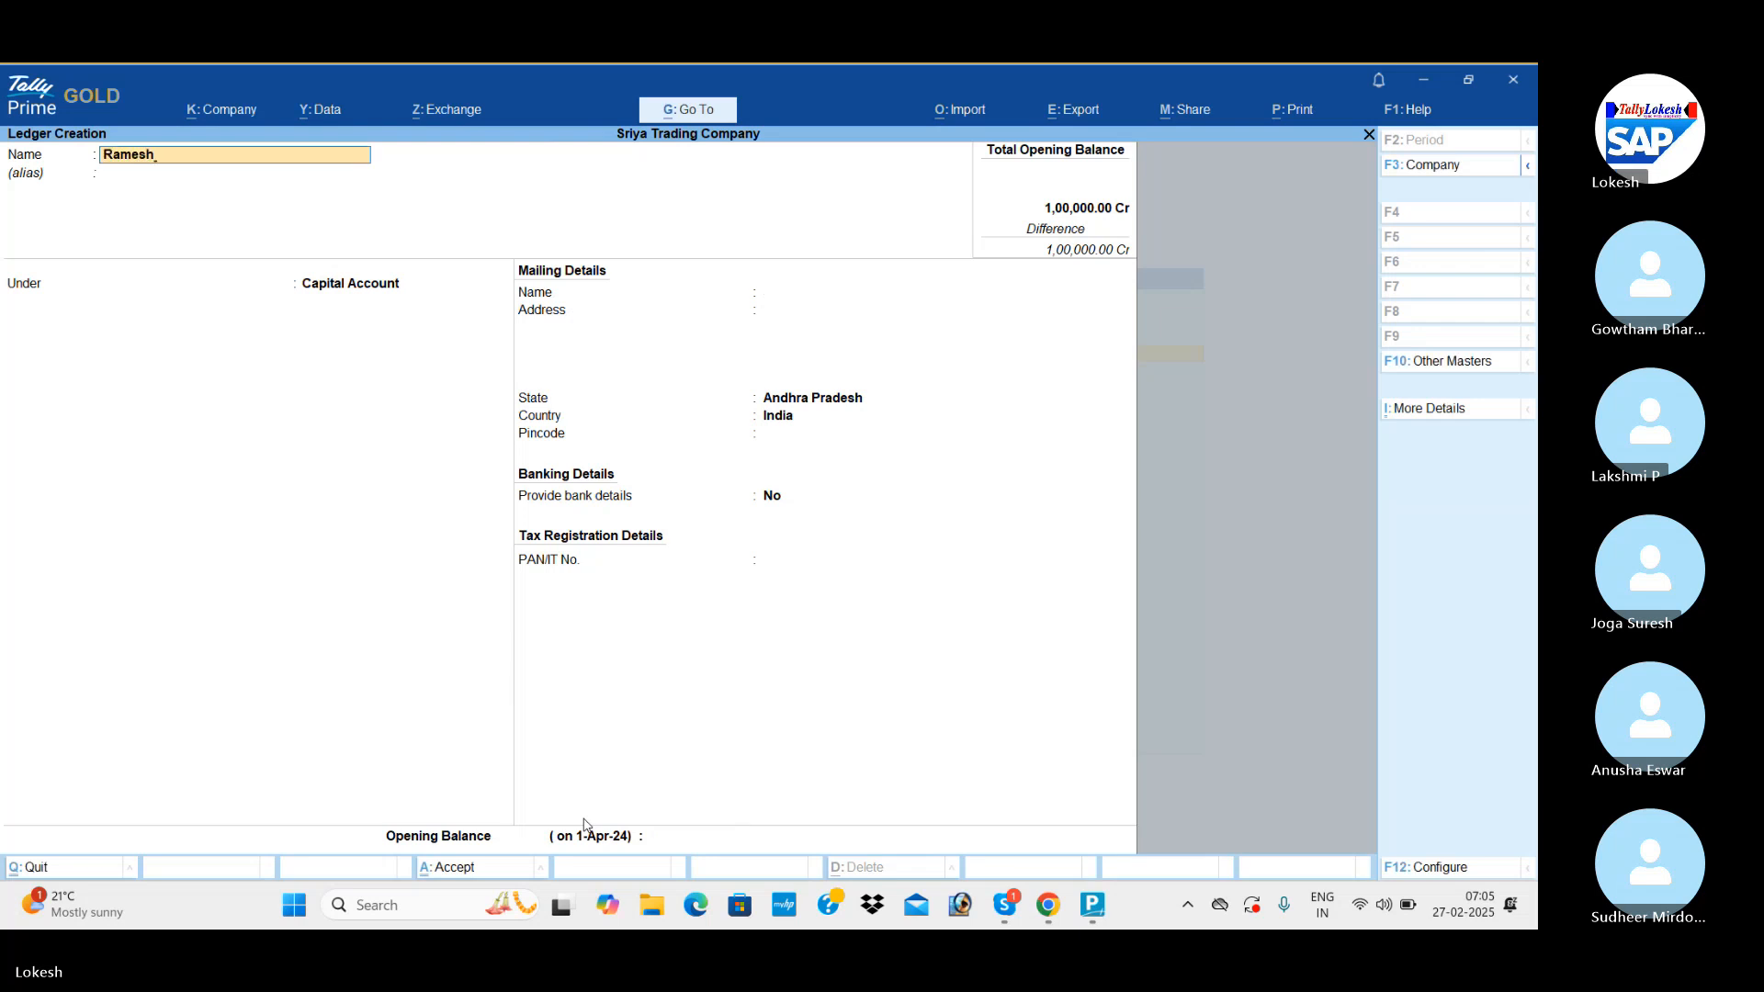
key(Return)
text(Sun)
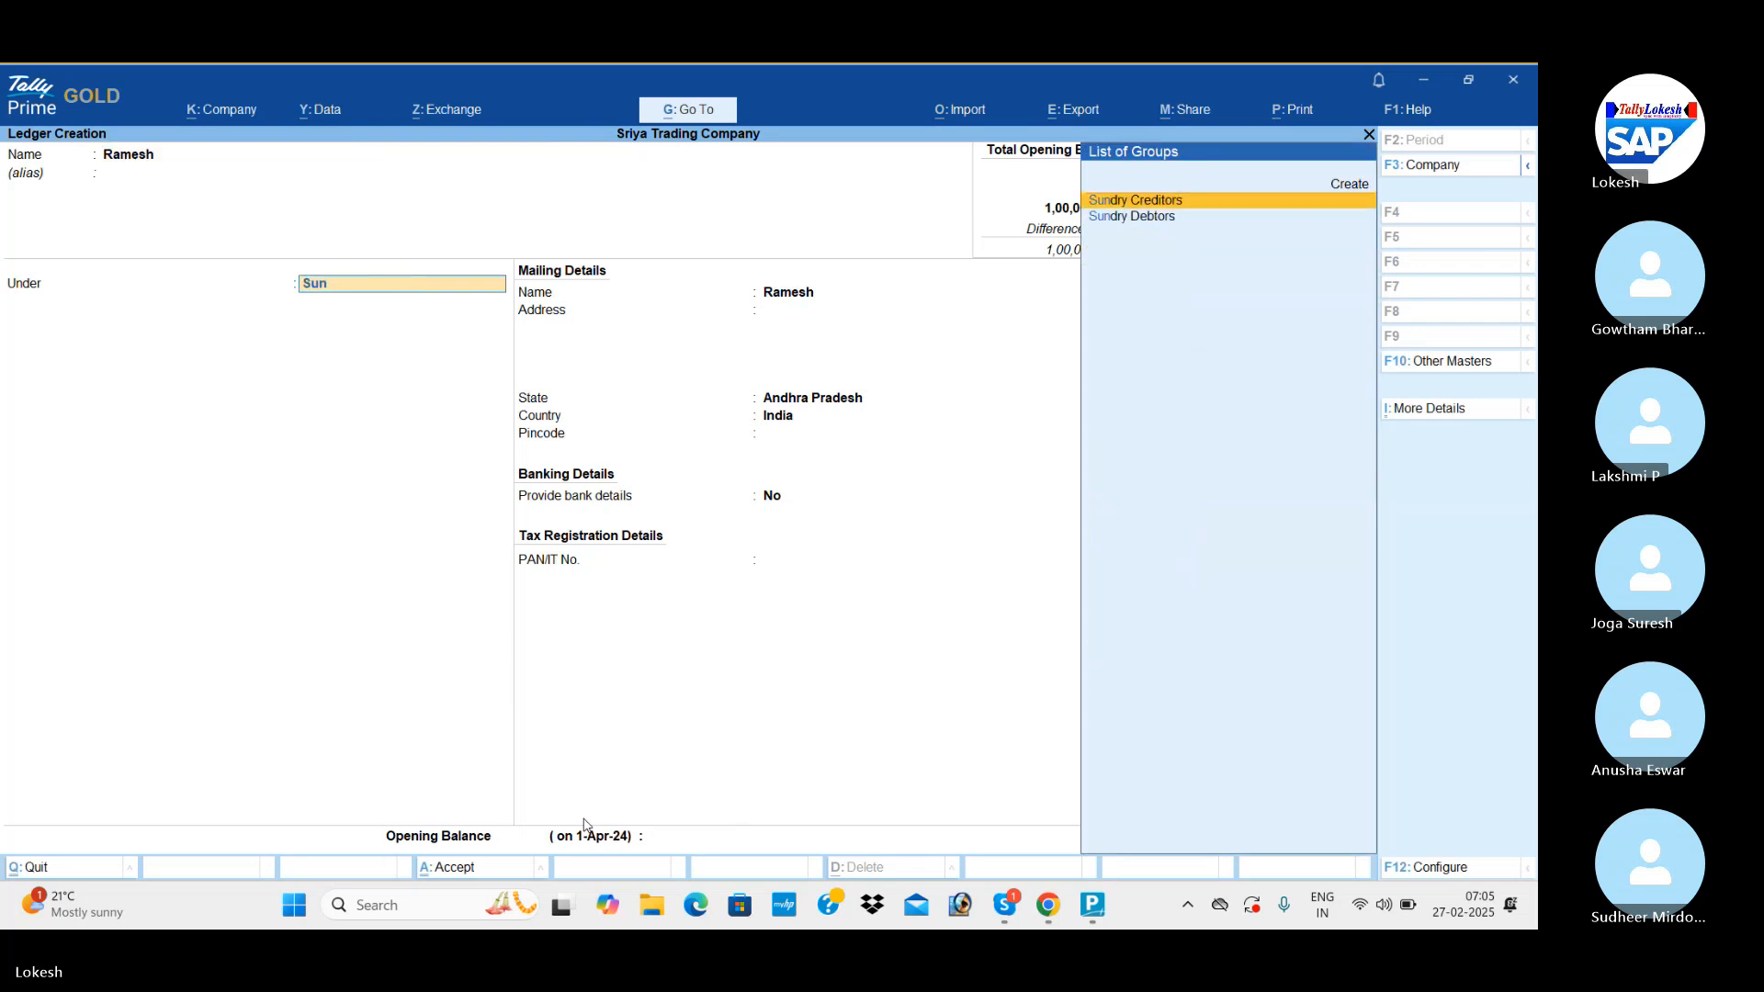
key(Down)
key(Up)
key(Return)
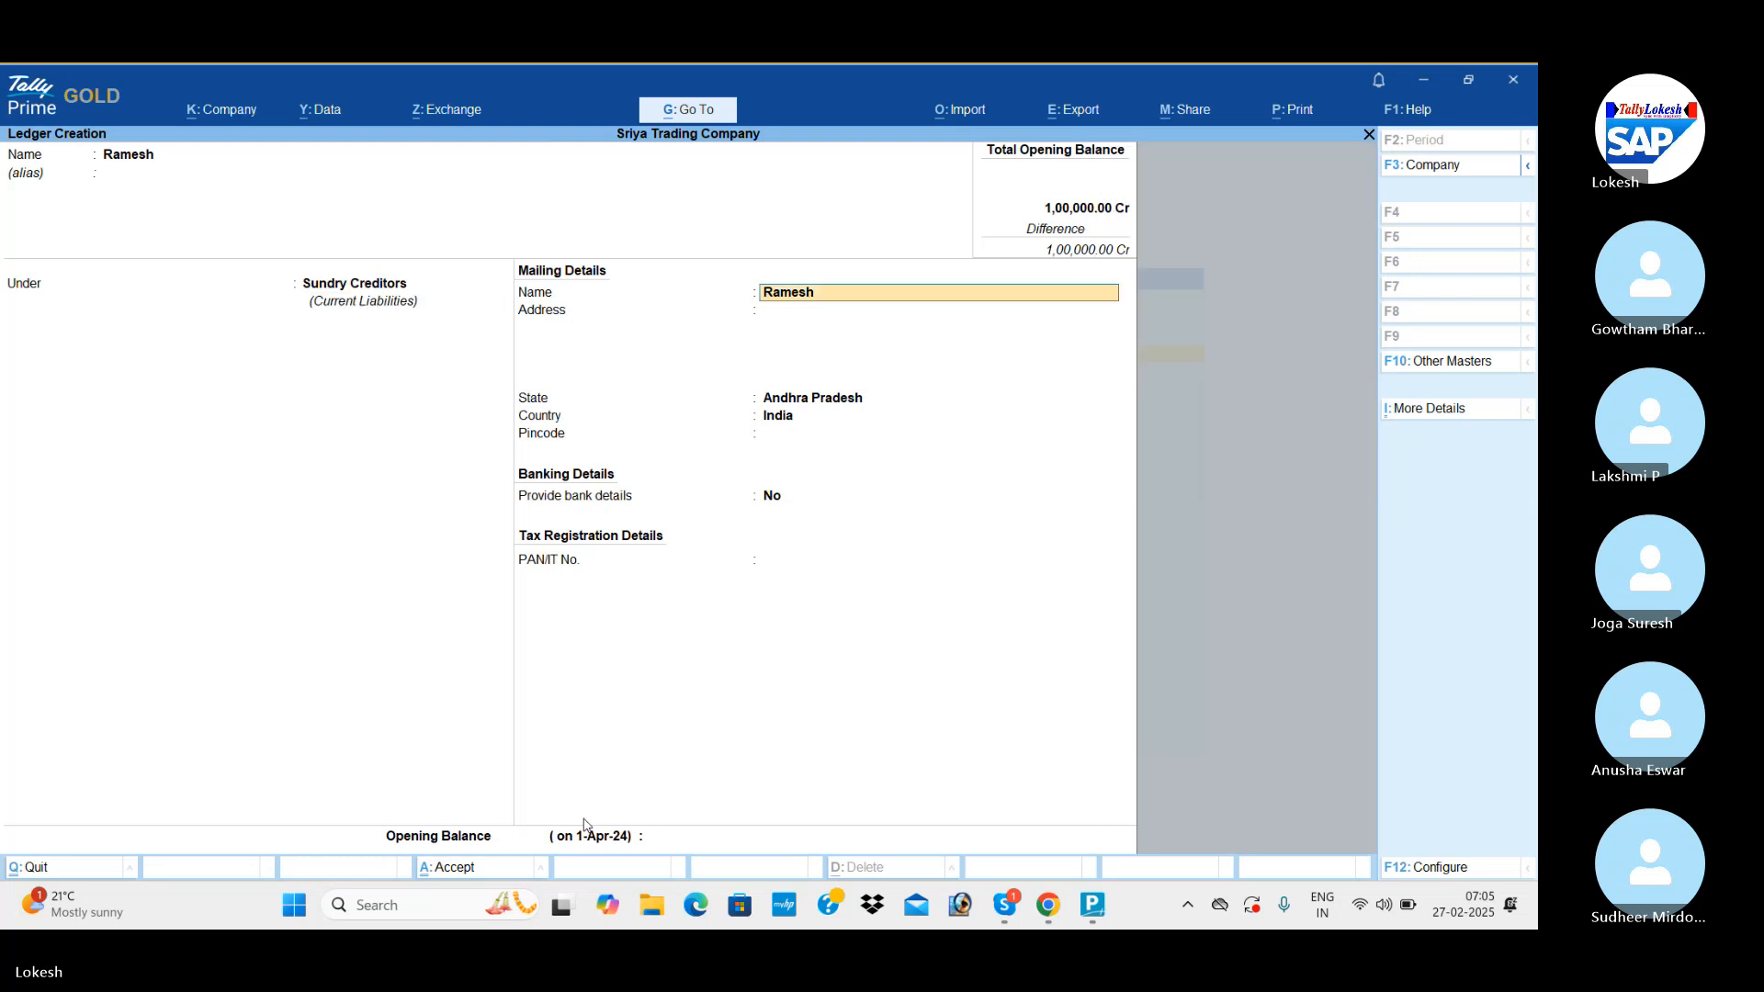
Keep the first supplier's mailing details, set the opening balance to 20,000 Cr and save the ledger.
key(Return)
key(Return)
key(Return)
key(Return)
key(Return)
key(Return)
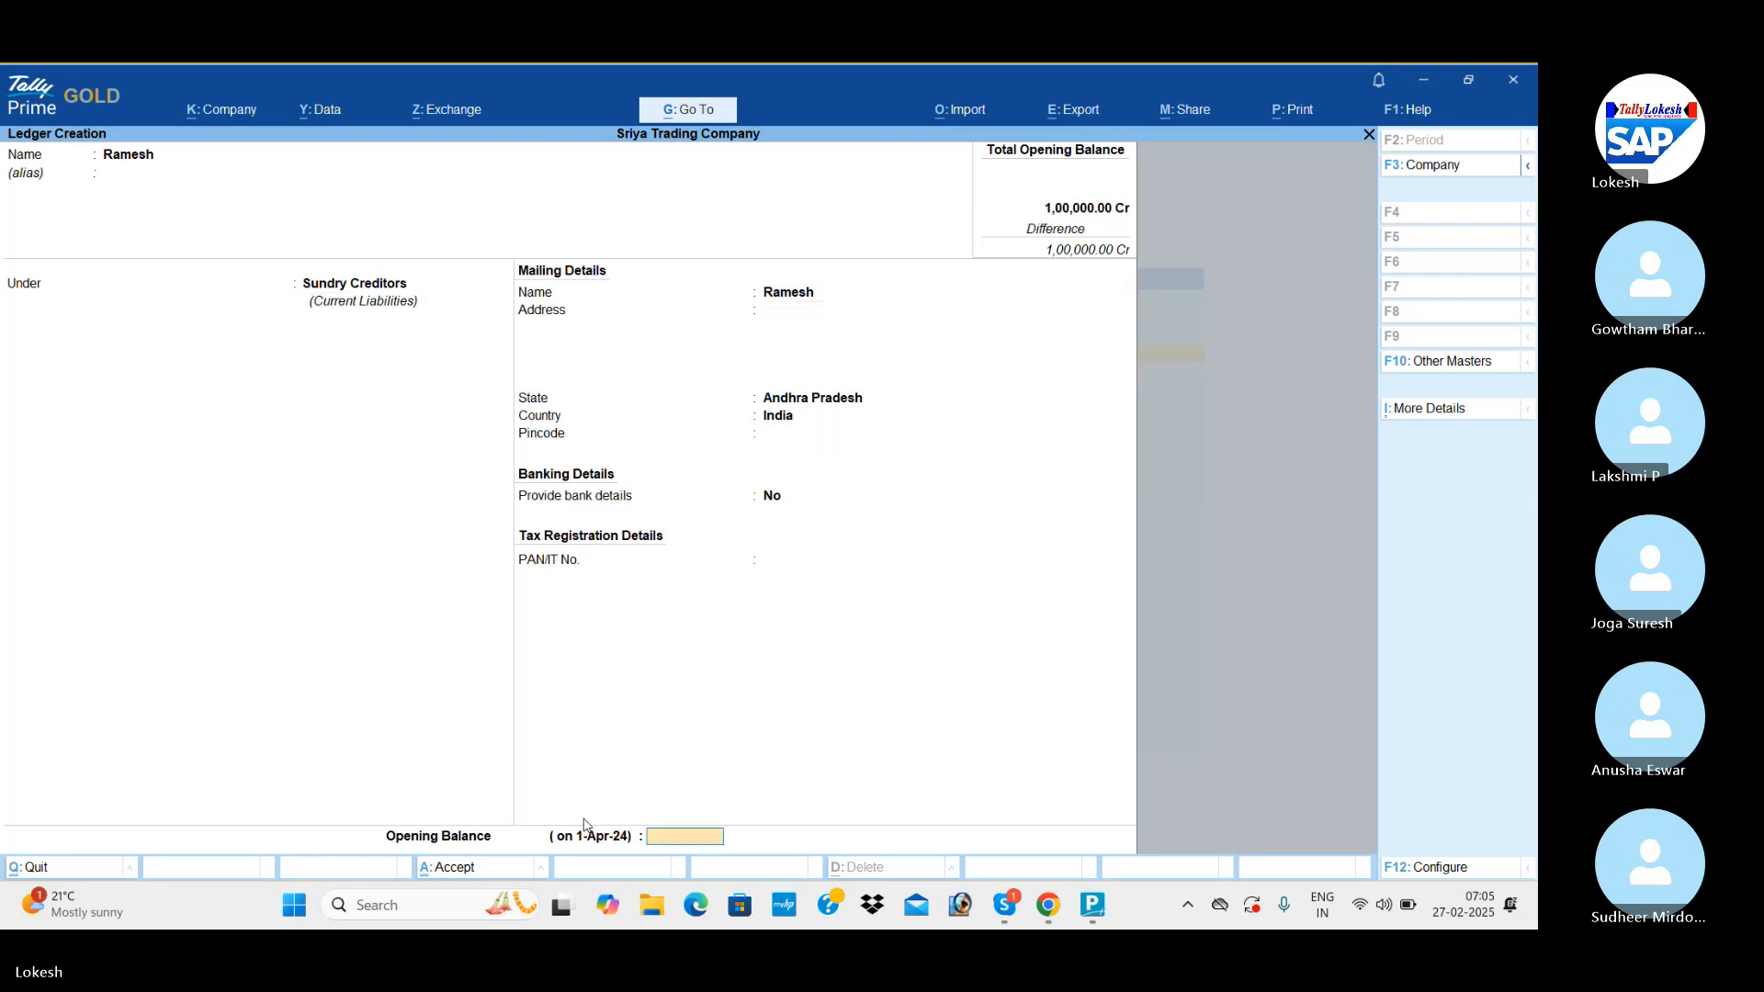
text(20,000)
key(Return)
Enter the second supplier's name for a new ledger and keep it under Sundry Creditors.
key(Return)
key(Return)
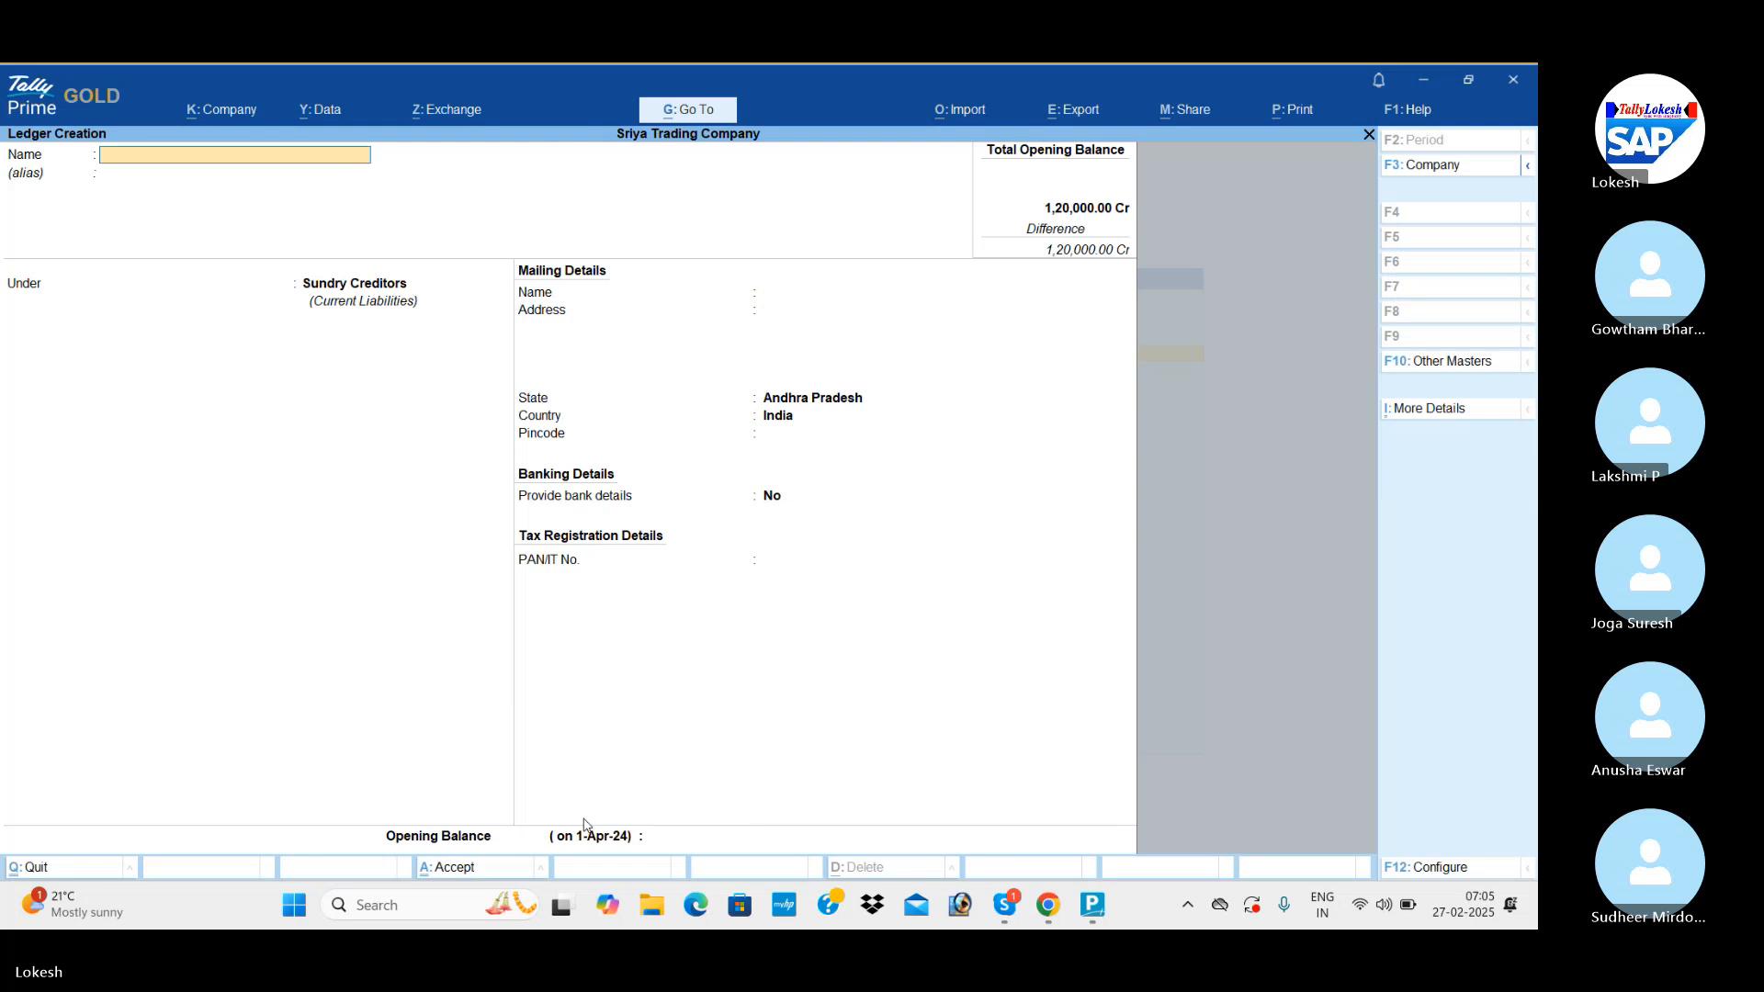
text(Praka)
Keep Andhra Pradesh as the second supplier's state, set the opening balance to 30,000 Cr and save the ledger.
key(Return)
key(Return)
key(Return)
key(Return)
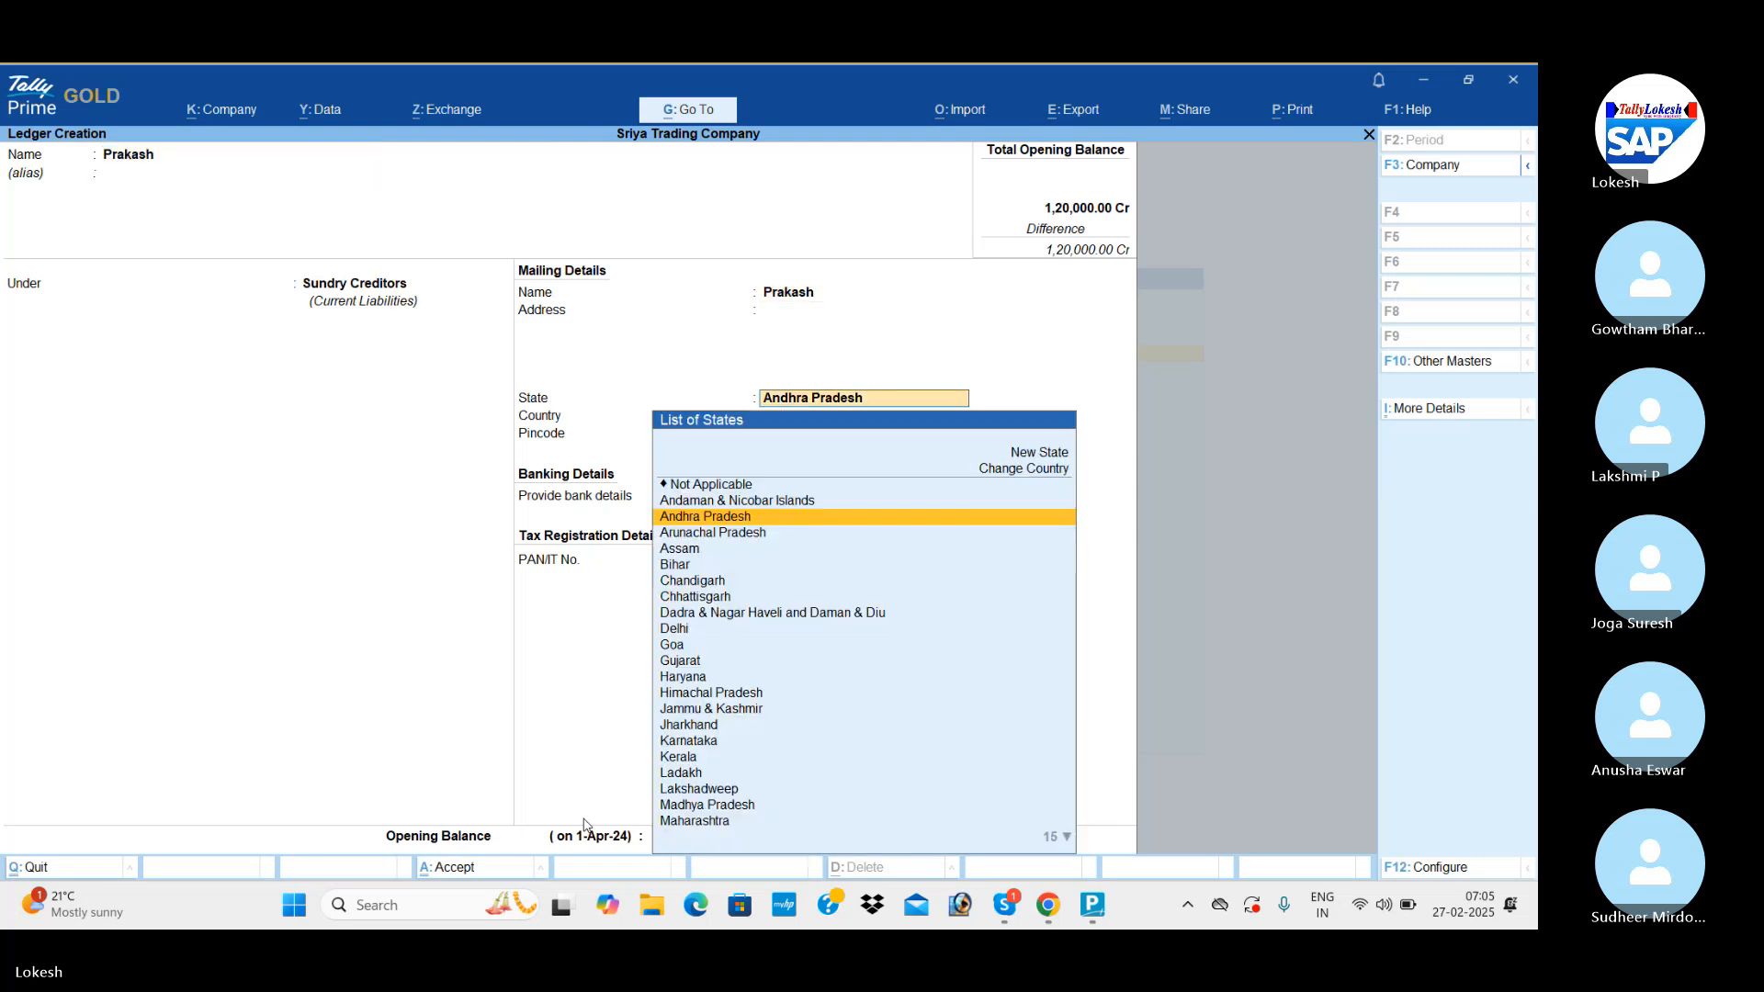
key(Return)
key(Return)
key(Return)
key(Return)
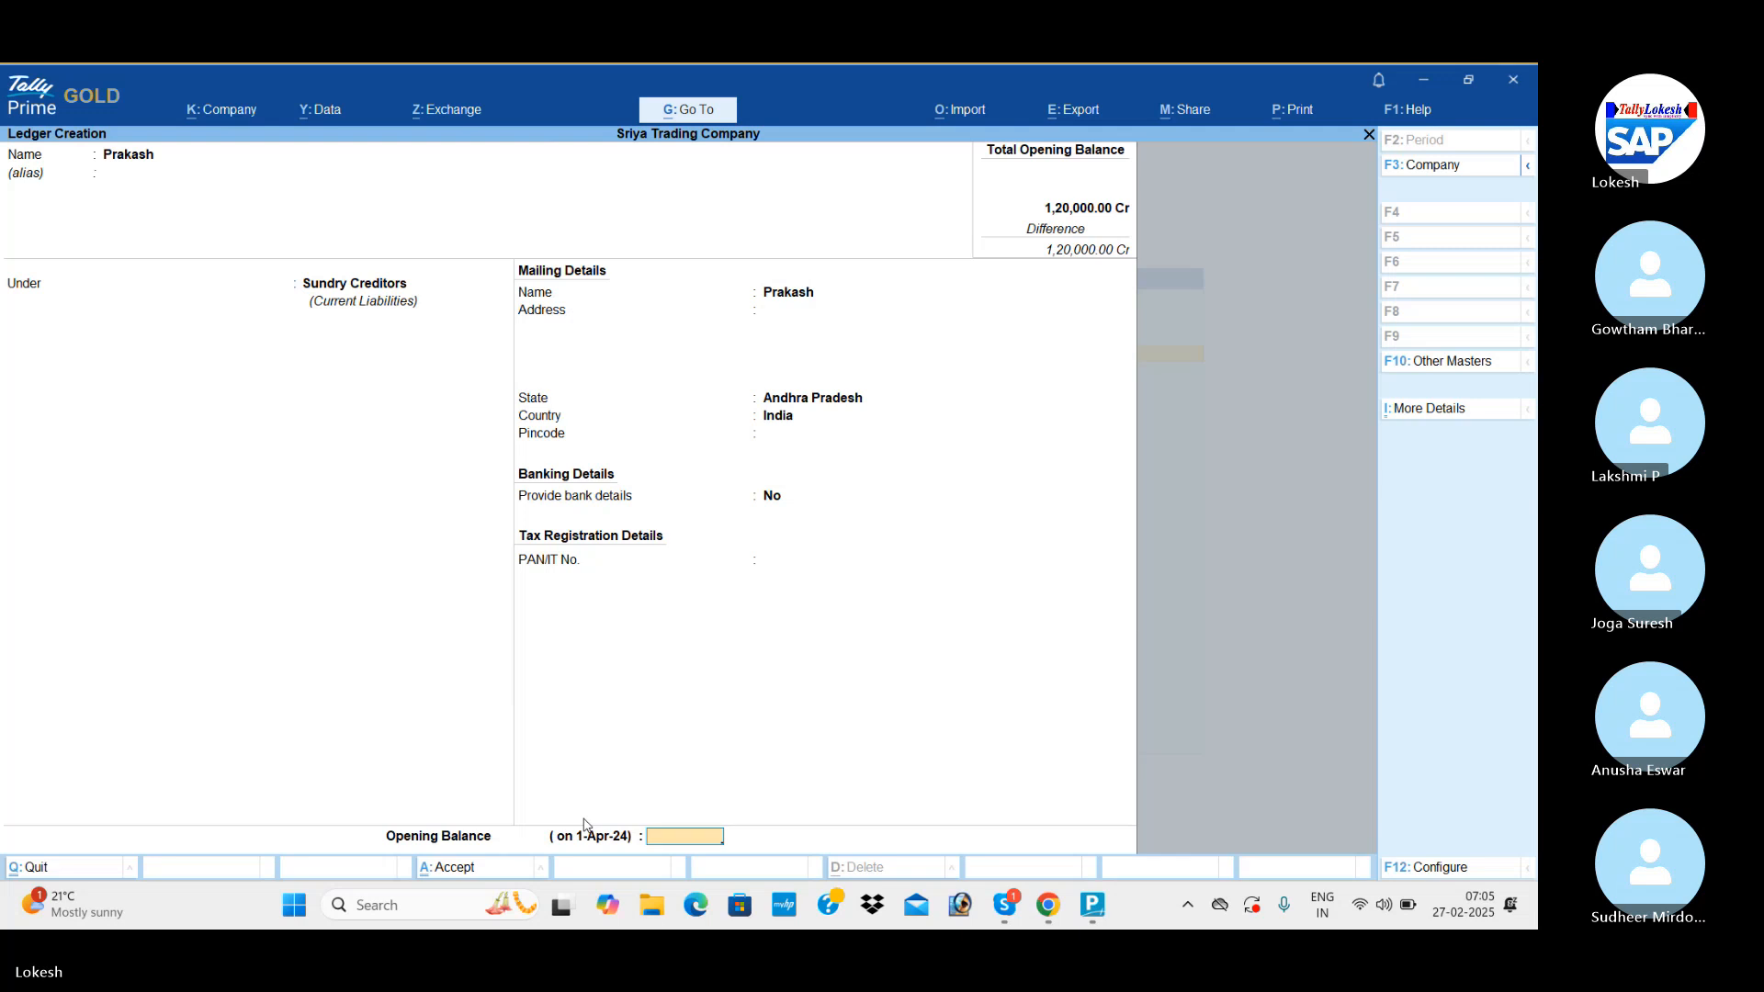
text(30000)
key(Return)
Enter the lender's name for a new ledger and place it under Loans (Liability).
key(Return)
key(Return)
text(Pal)
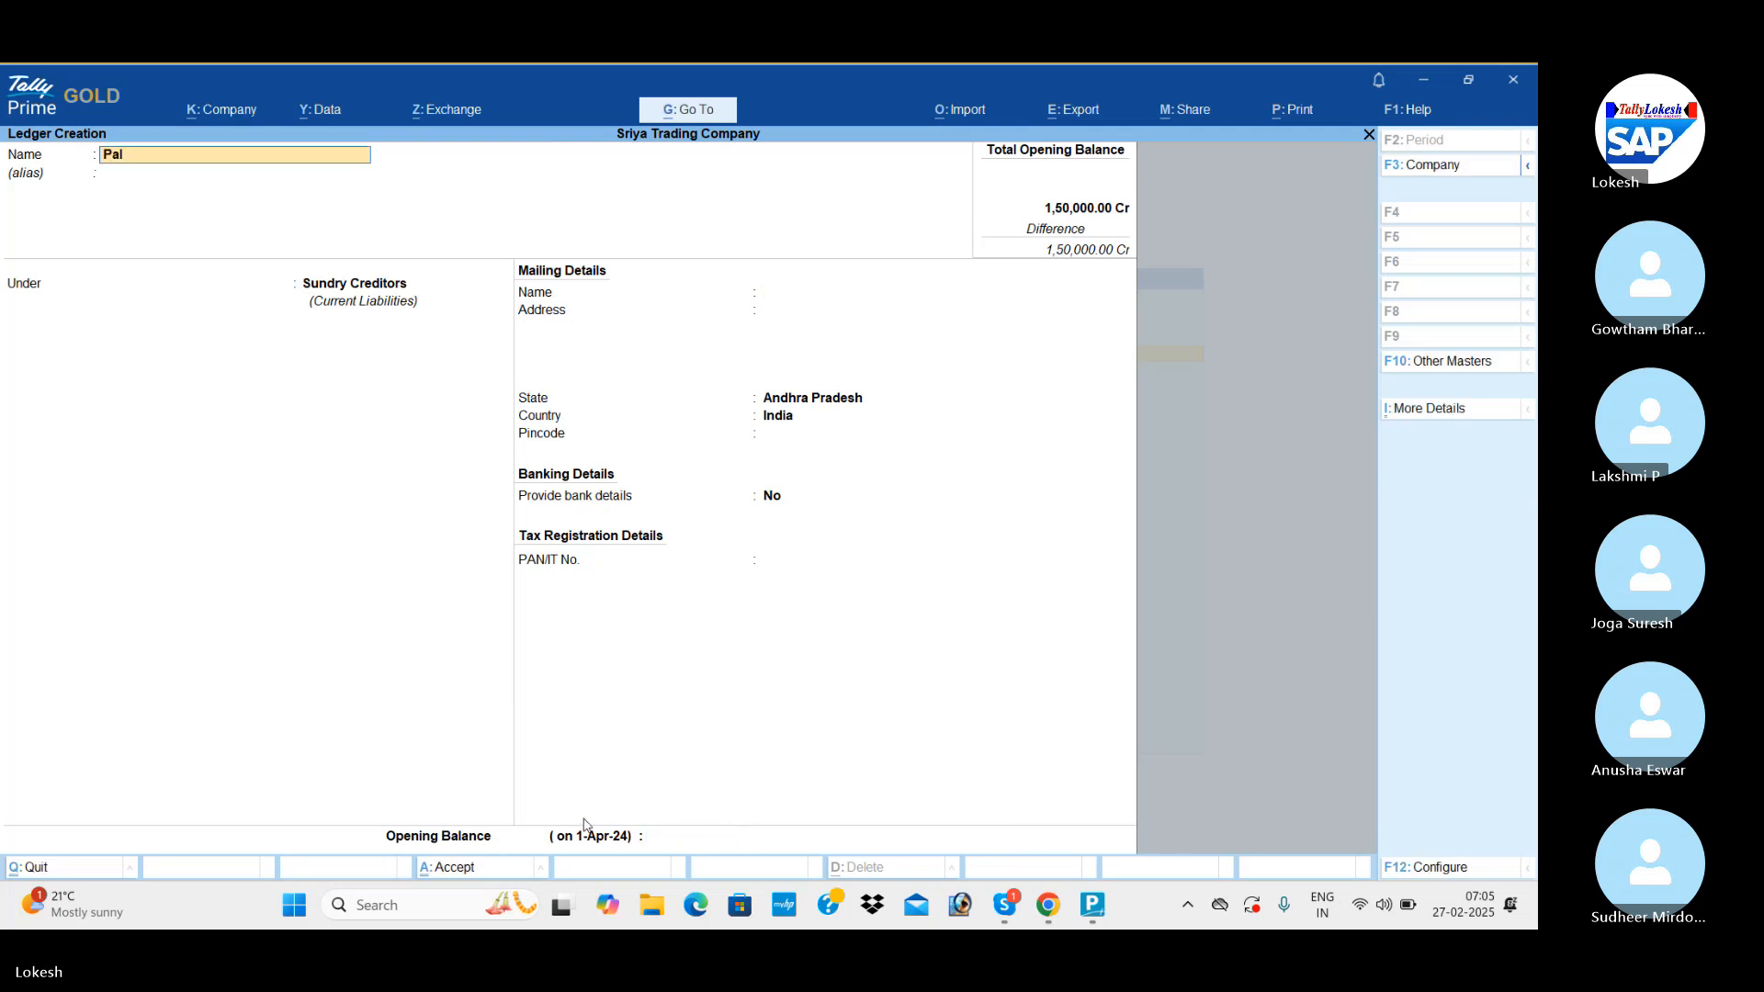
text(lavi)
key(Return)
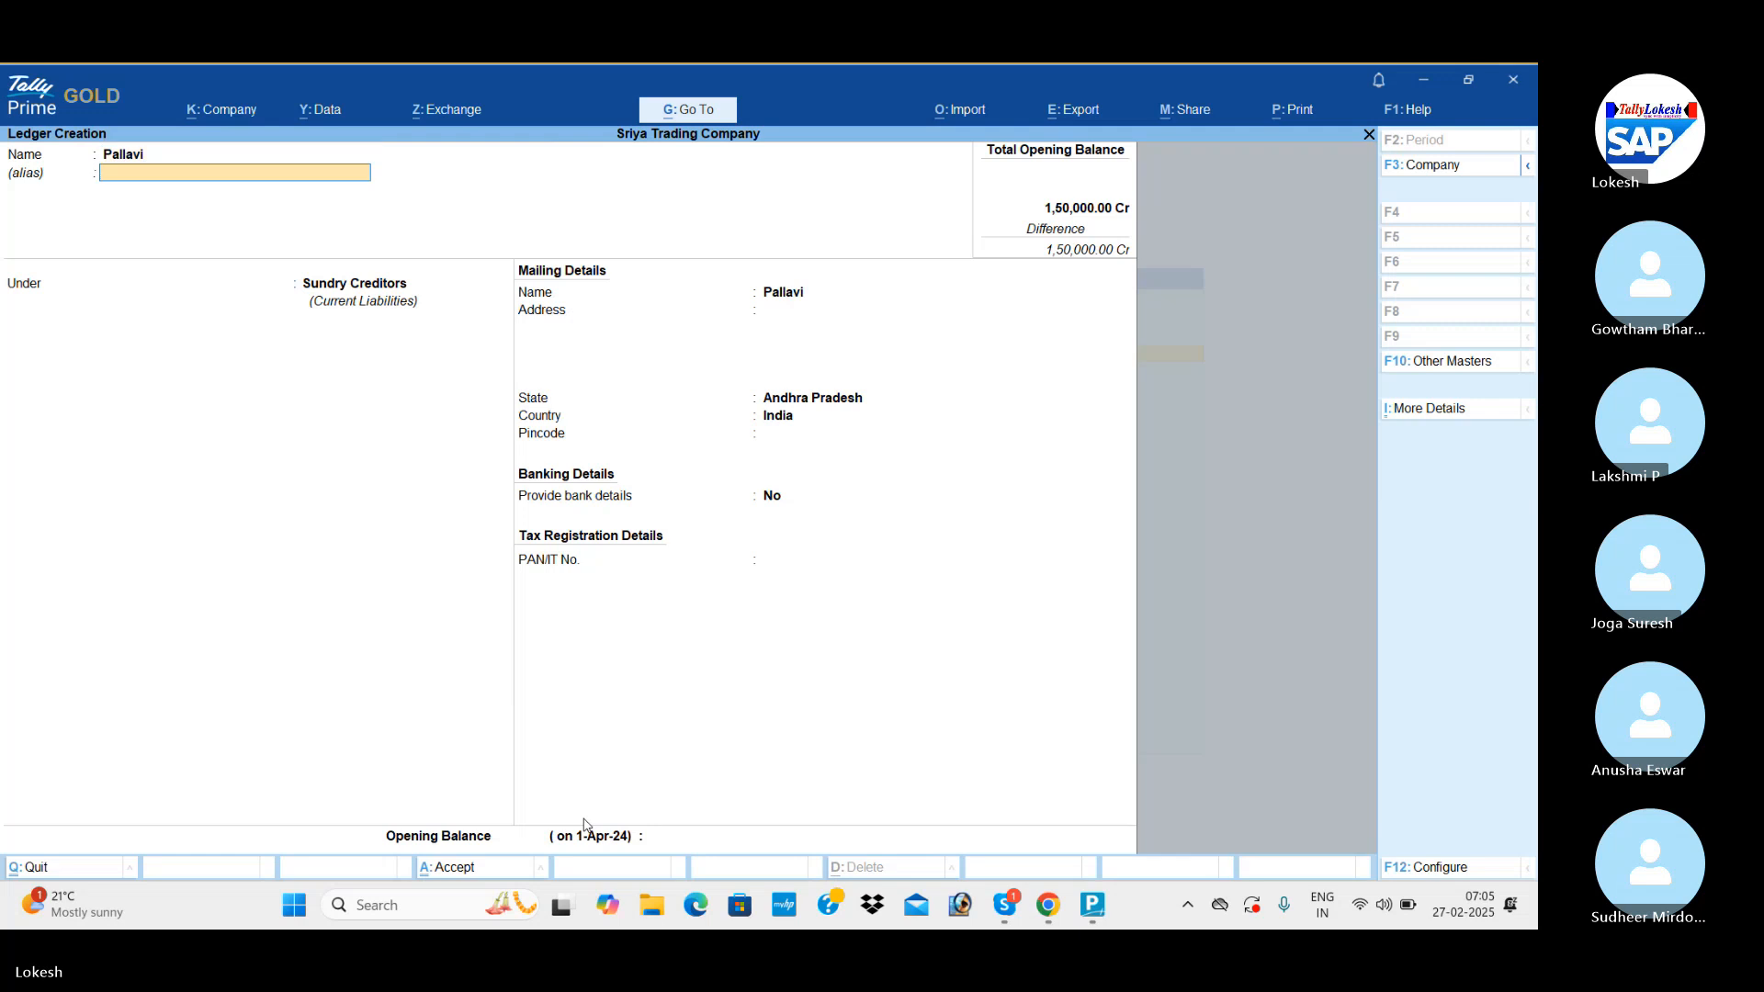
key(Return)
text(Lo)
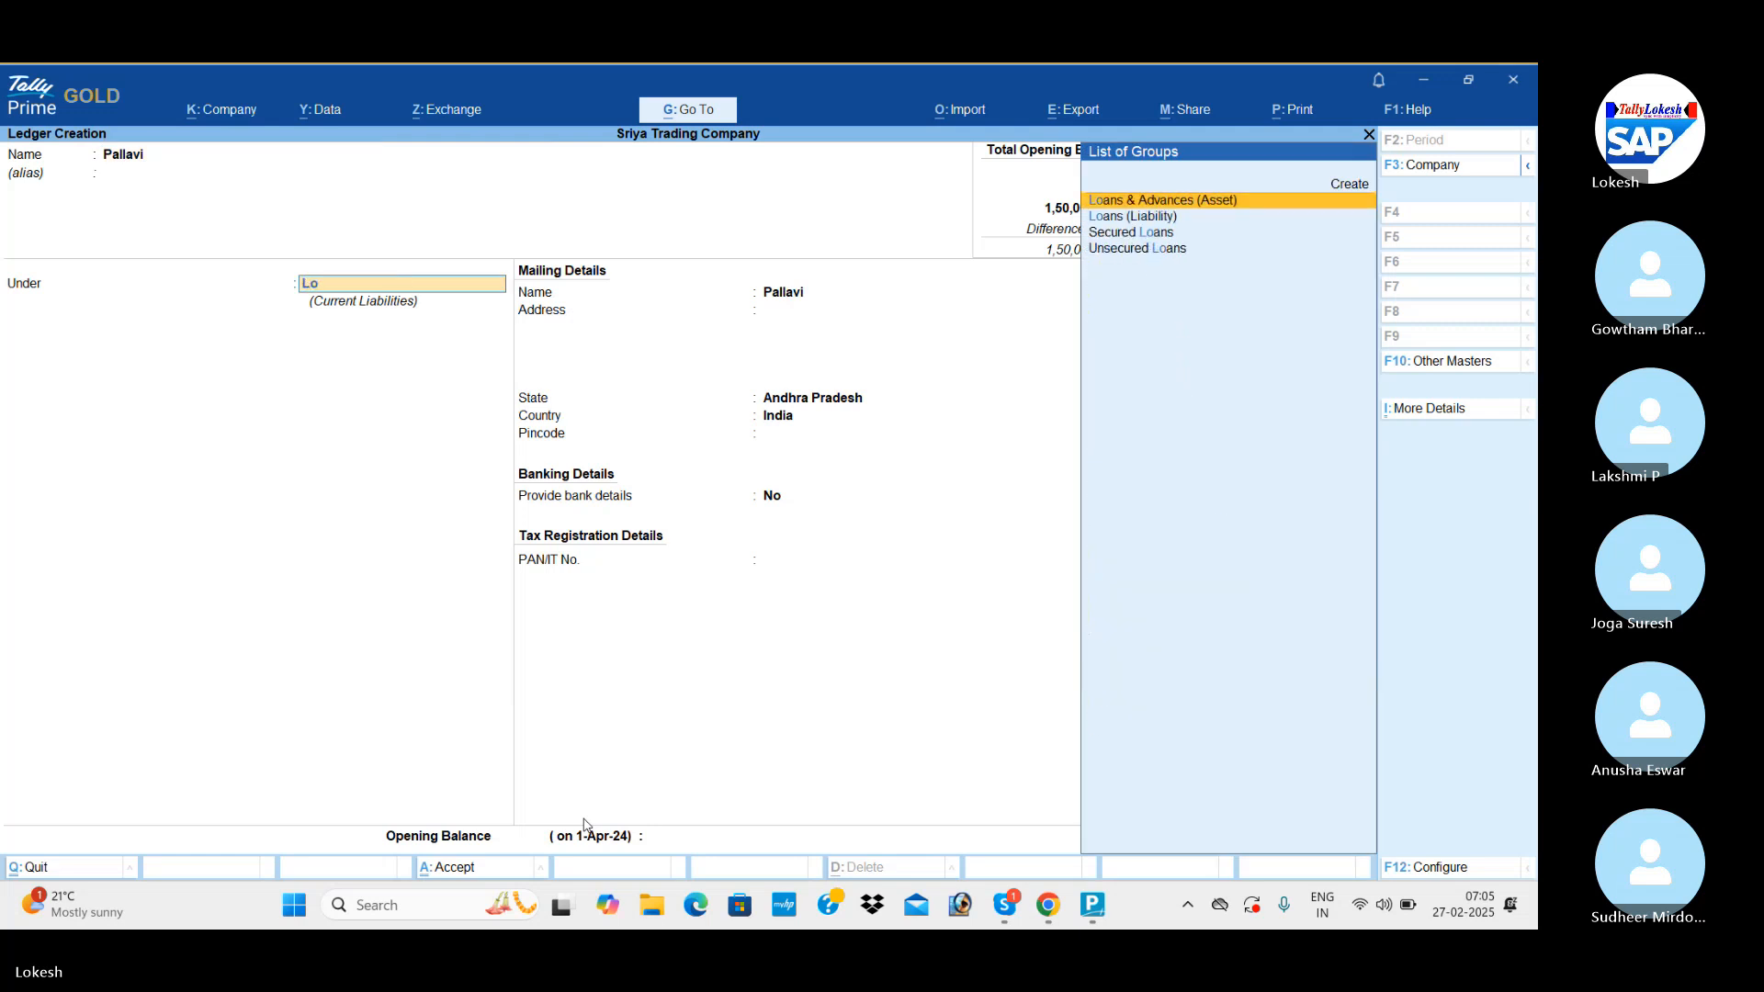
key(Down)
key(Return)
key(Return)
key(Return)
key(Return)
key(Return)
key(Return)
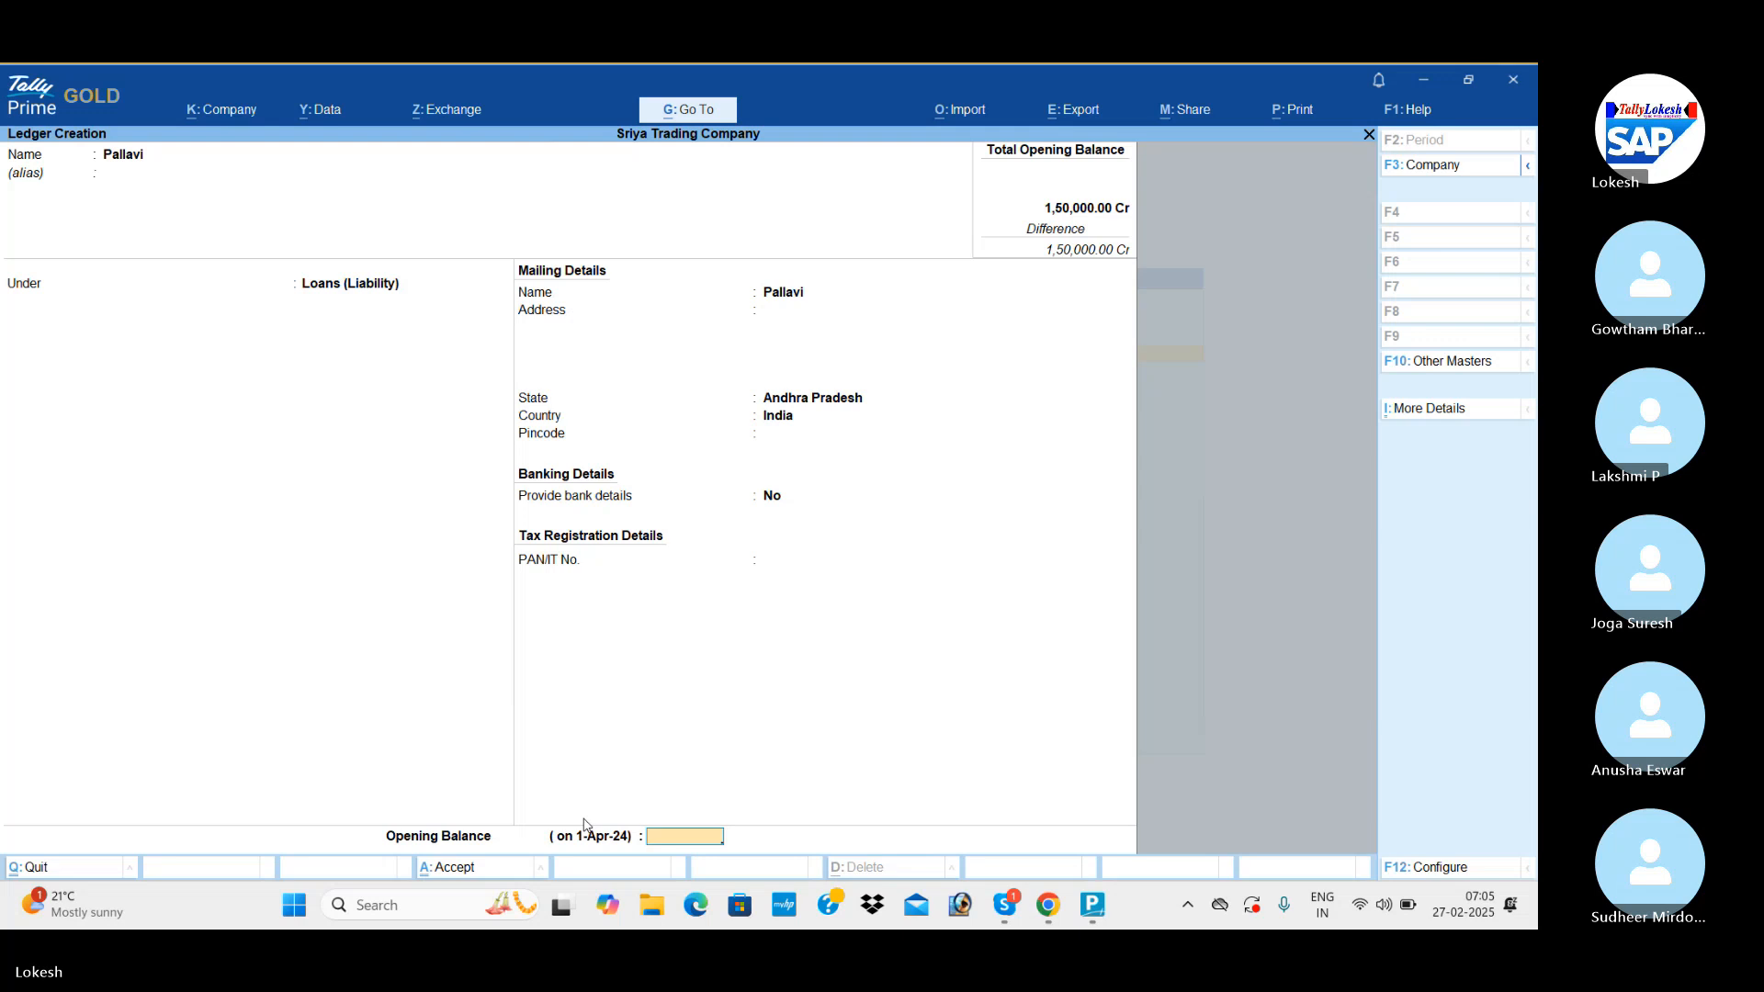
Keep the lender's mailing details, set the opening balance to 38,600 Cr and save the ledger.
text(38600)
key(Return)
key(Return)
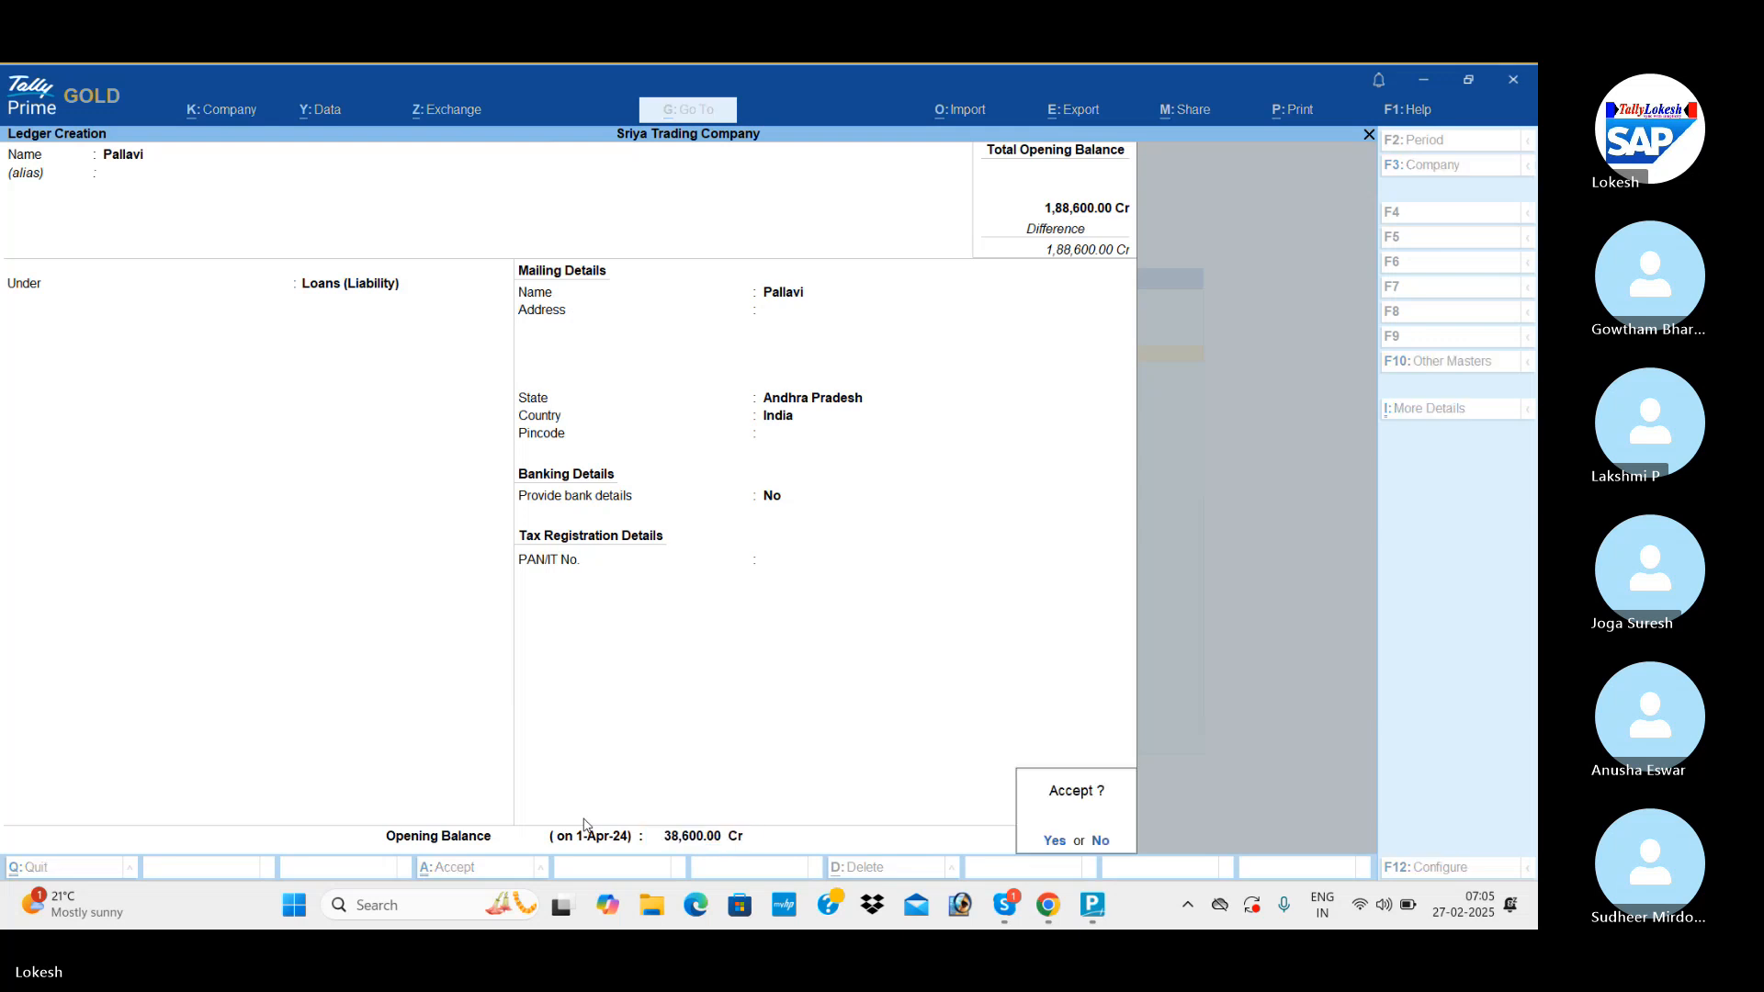
key(Return)
Name a new ledger Furniture and place it under Fixed Assets.
text(Fur)
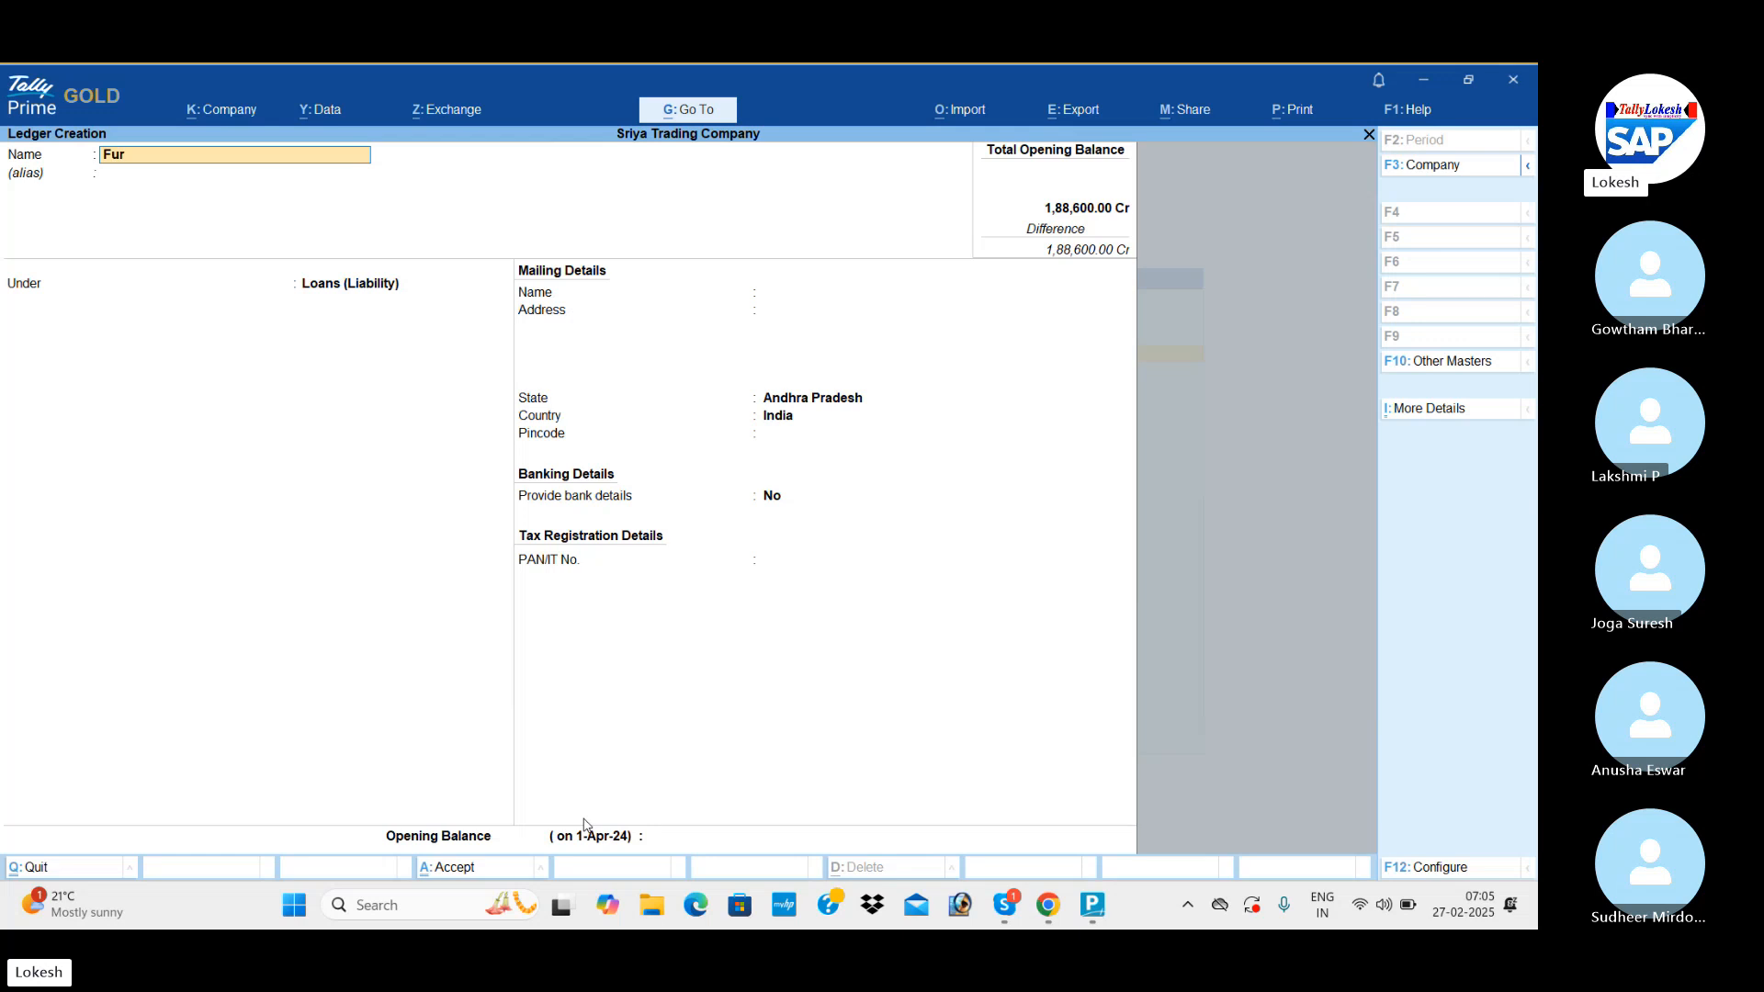
text(niture)
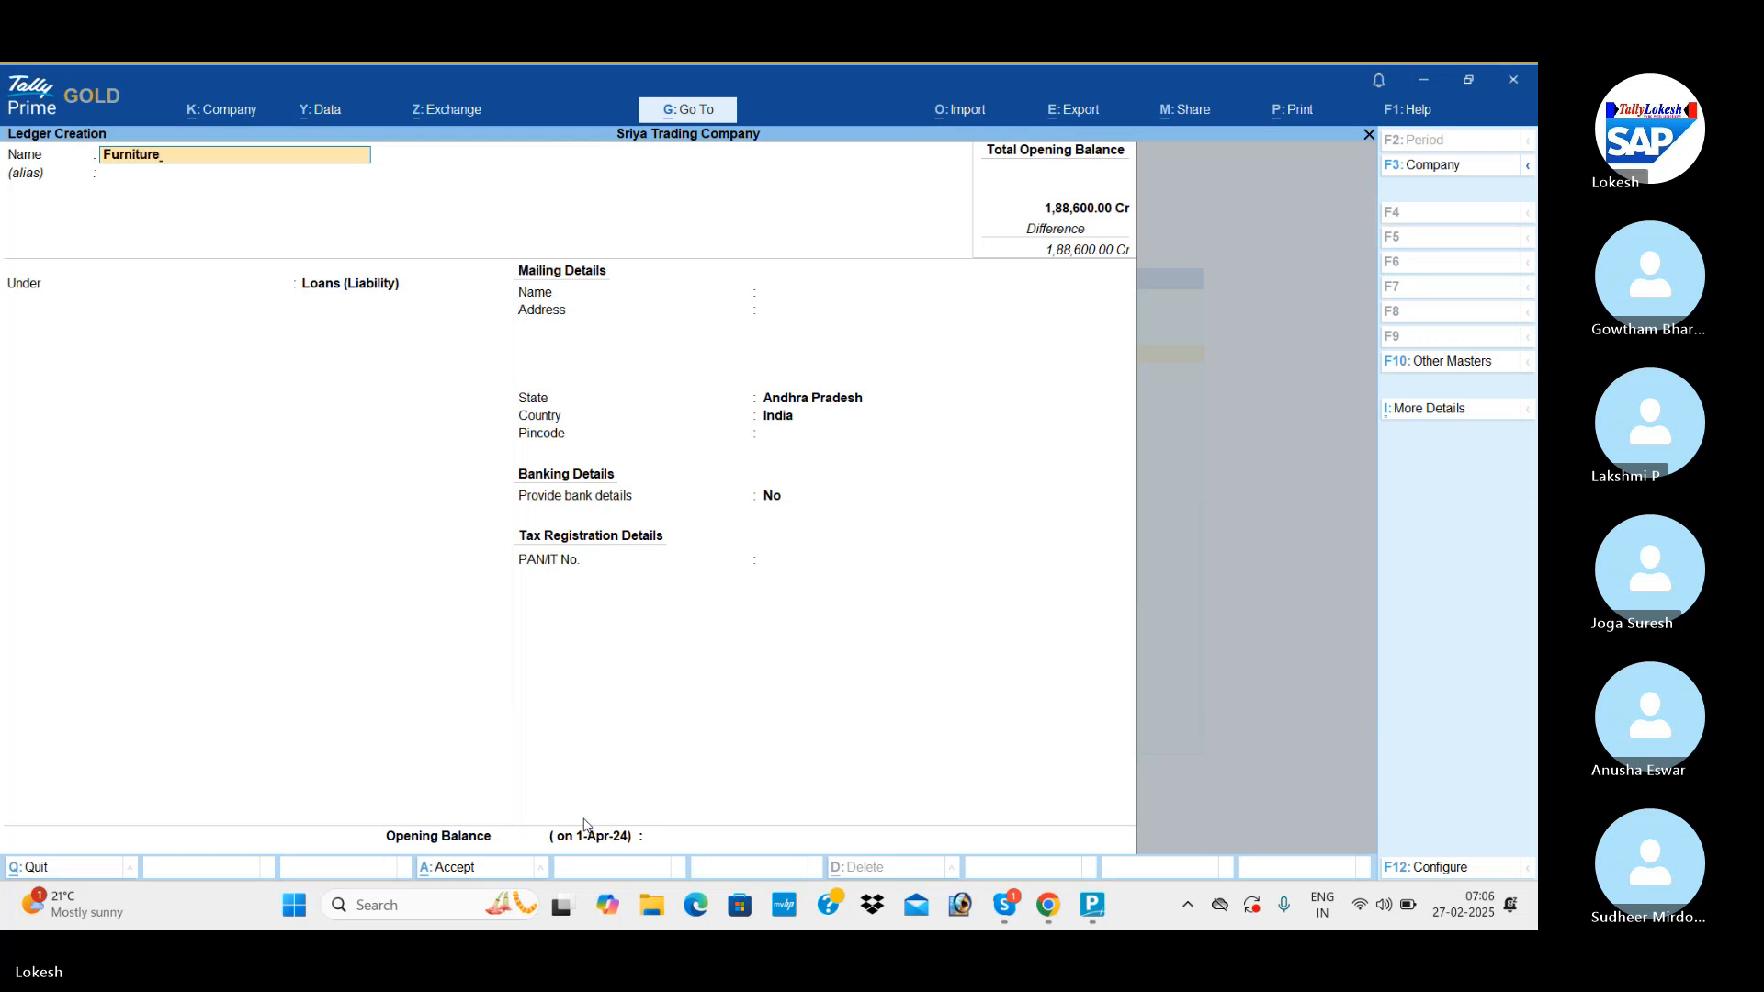
key(Return)
key(Return)
text(f)
Keep the Furniture ledger's remaining defaults, set its opening balance to 18,000 Dr and save it.
key(Return)
key(Return)
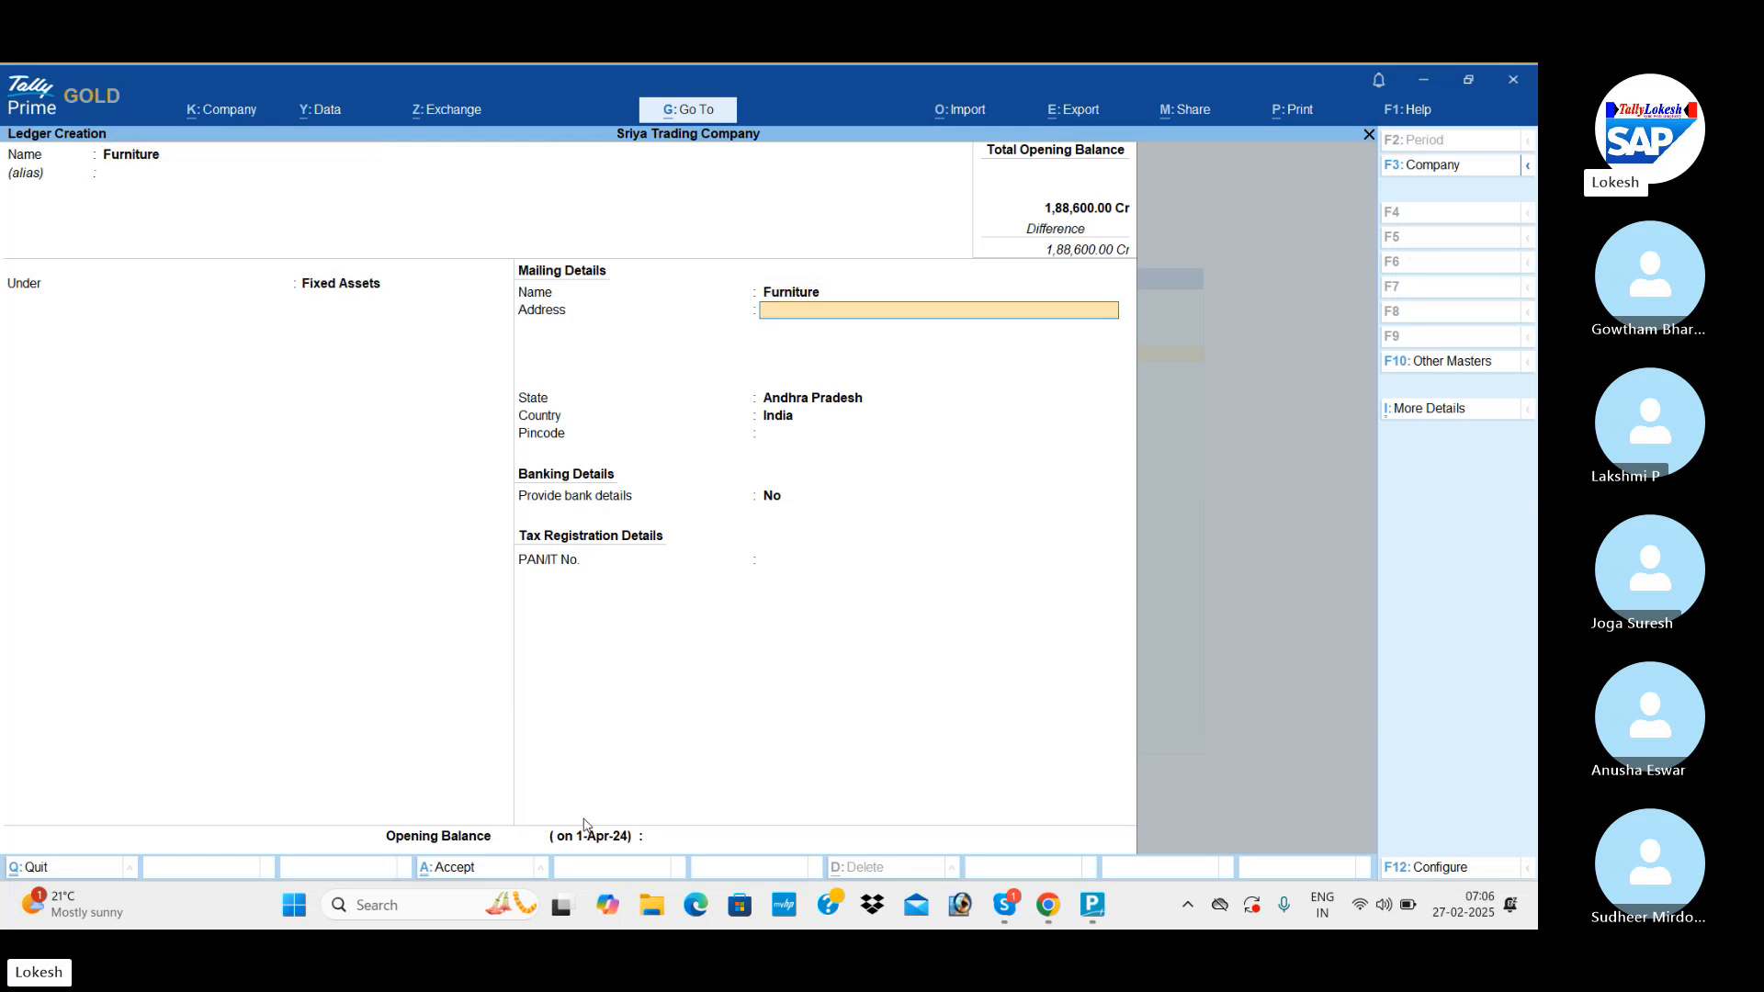
key(Return)
key(Return)
key(Return)
key(Return)
key(Return)
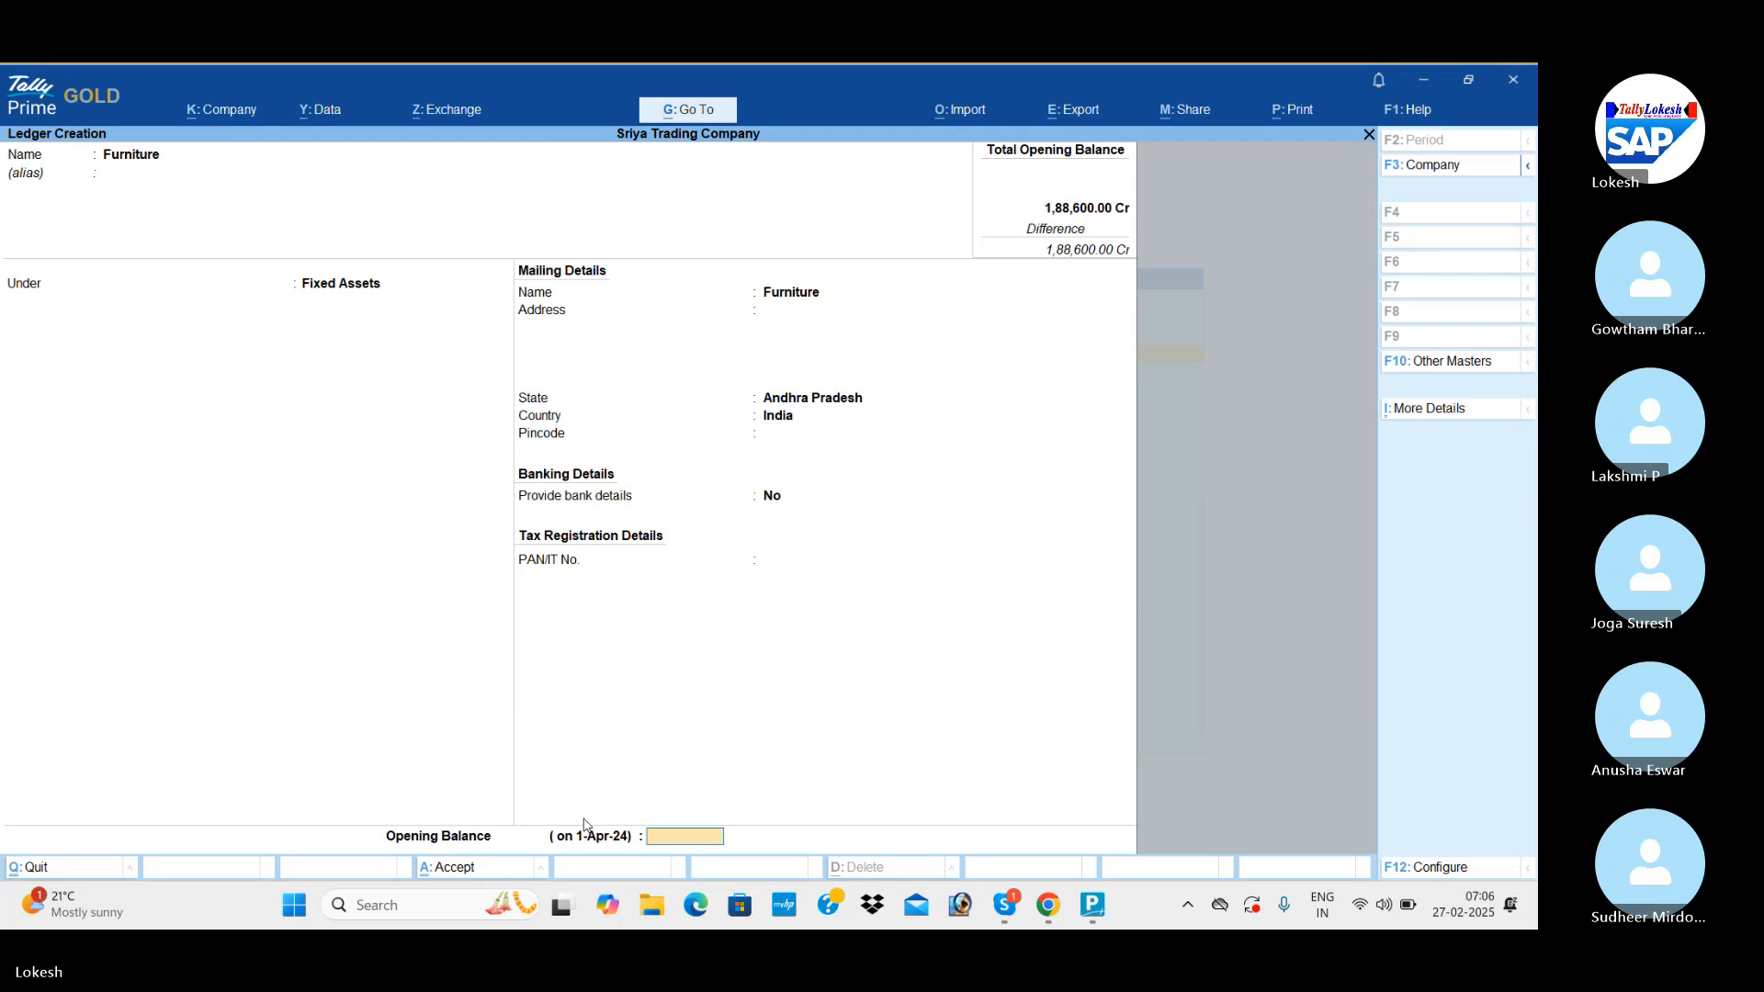
text(18000)
key(Return)
Name a new ledger Computer and keep it under Fixed Assets.
key(Return)
key(Return)
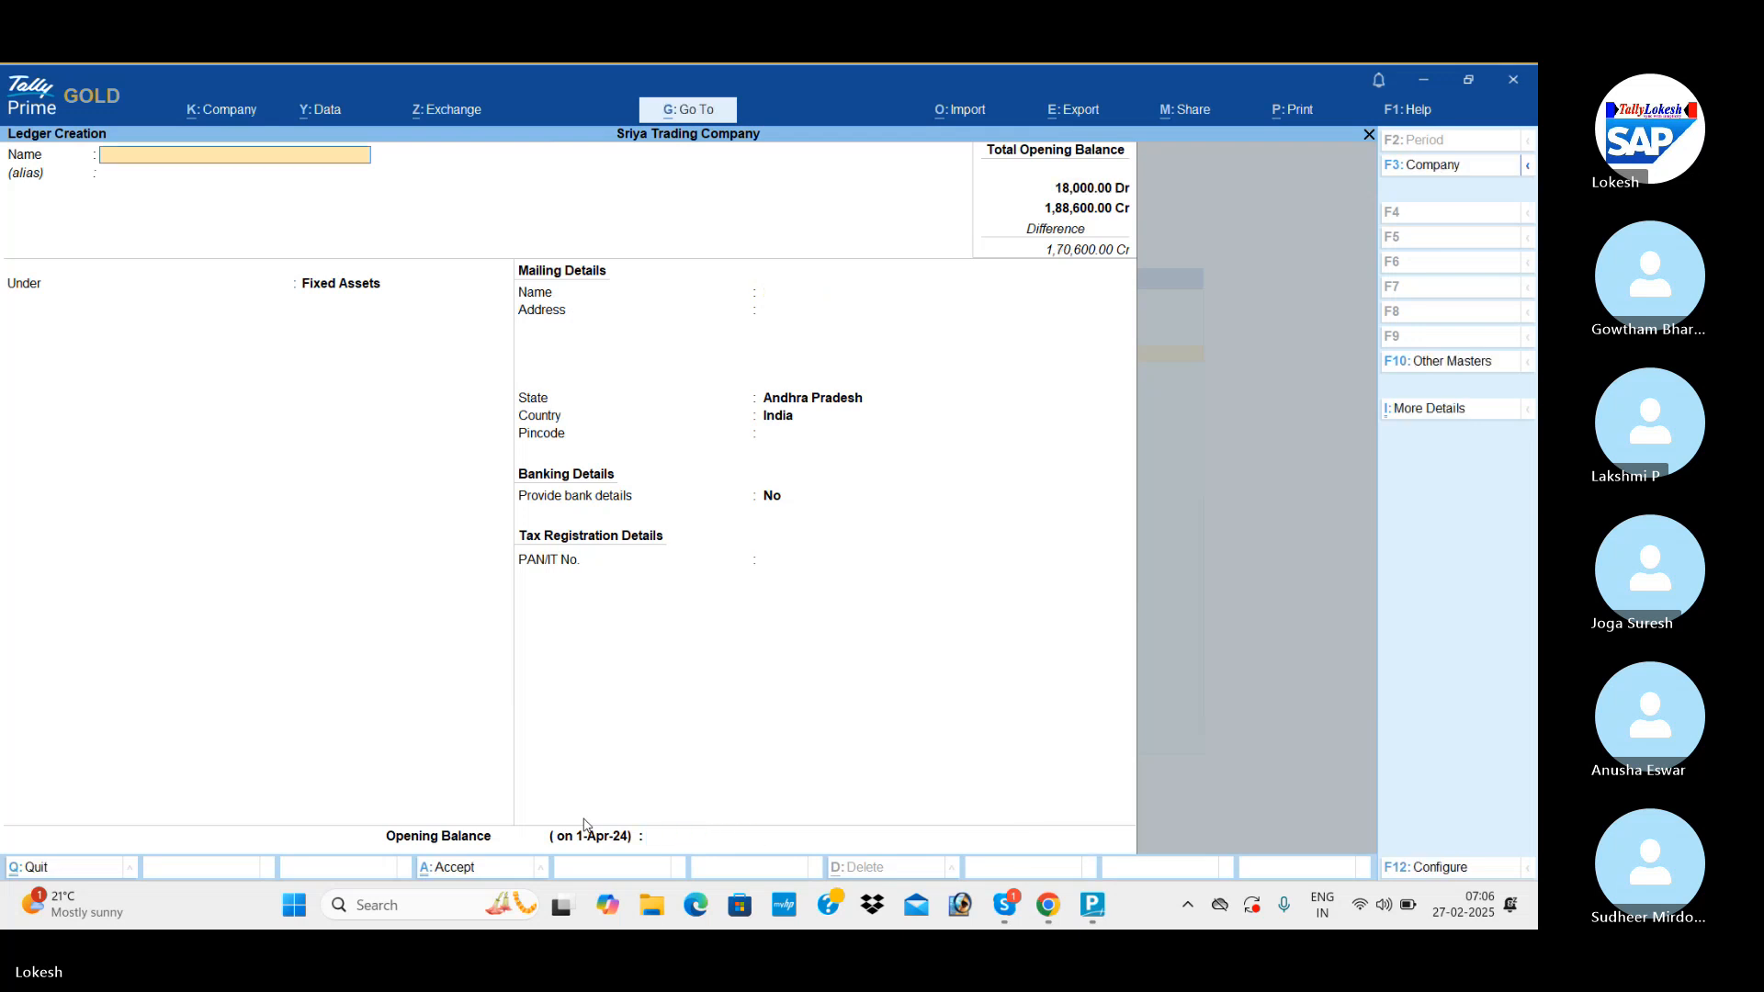
text(Computer)
key(Return)
key(Return)
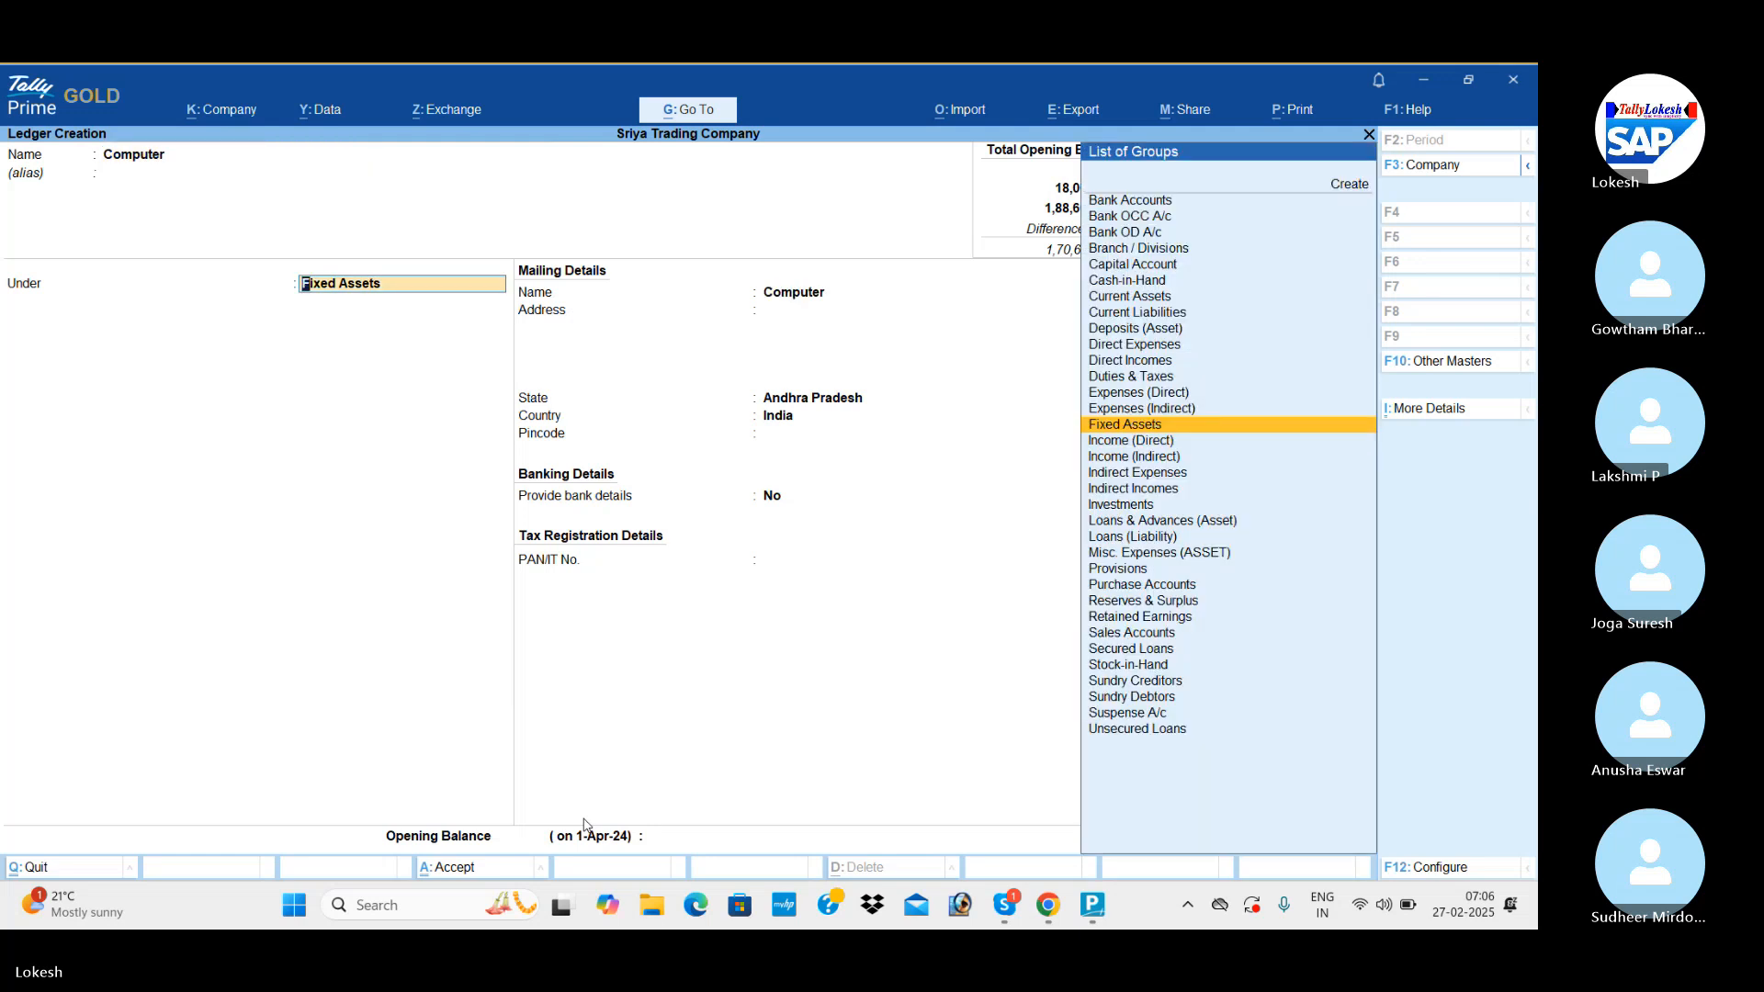
key(Return)
key(Return)
key(Return)
key(Return)
key(Return)
key(Return)
key(Return)
key(Return)
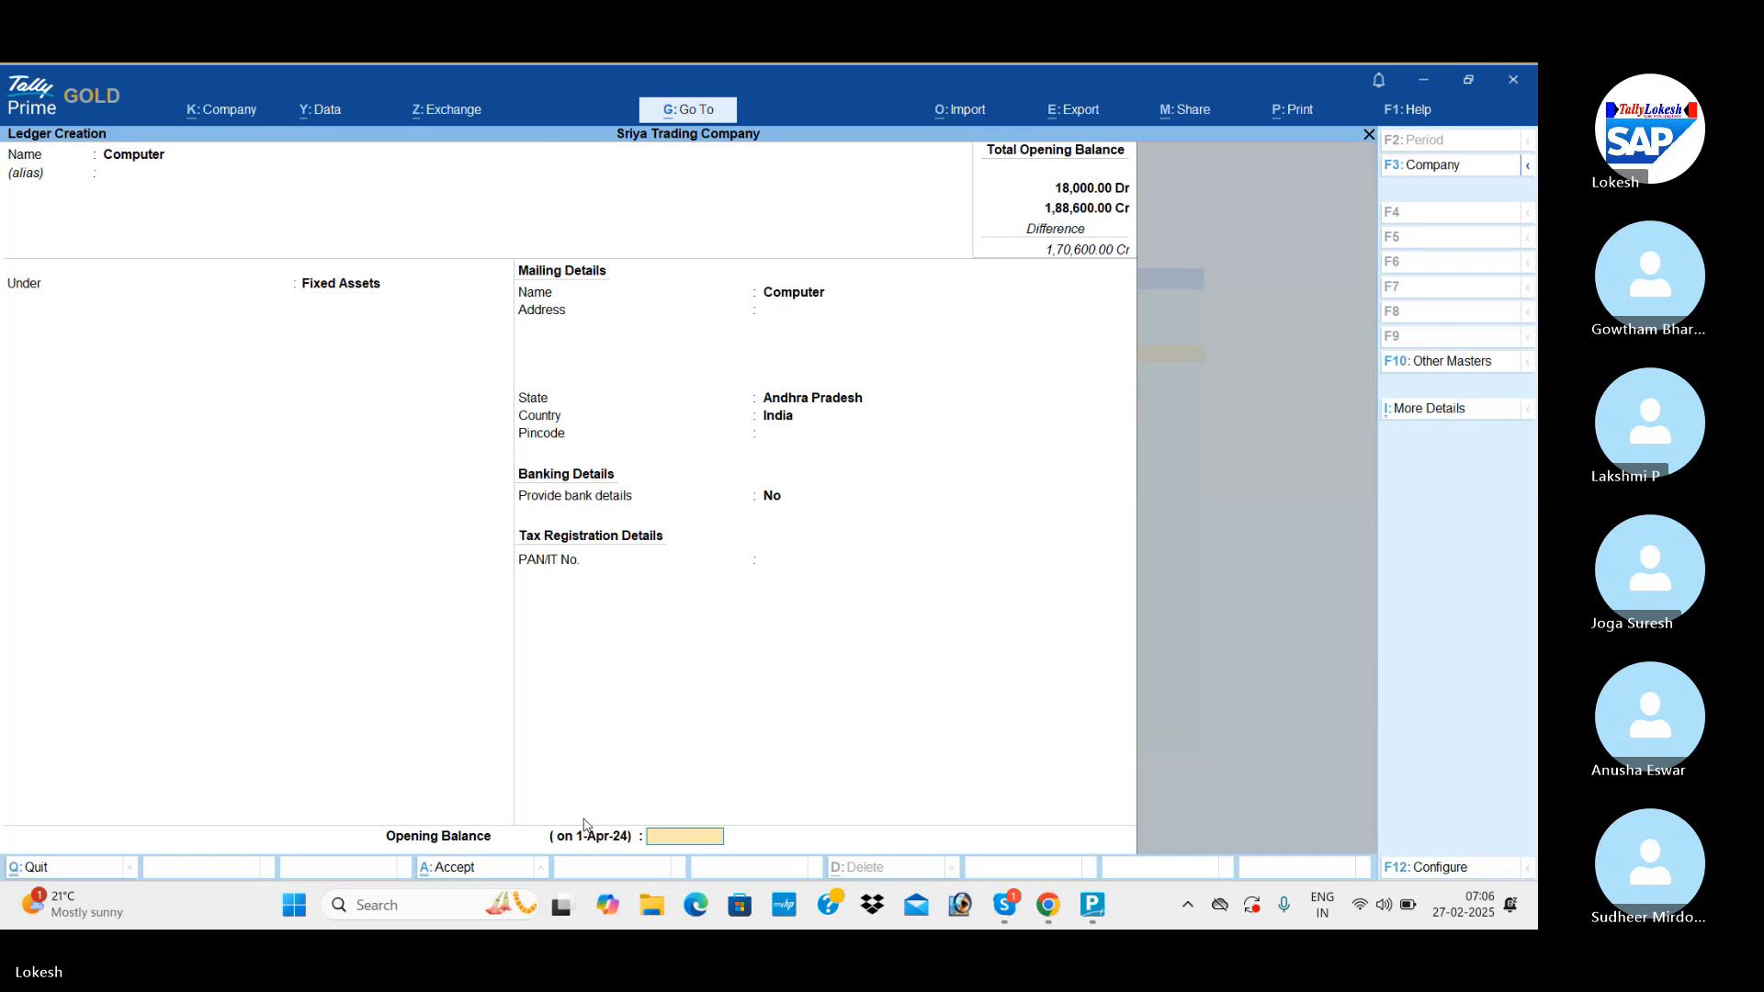
Keep the Computer ledger's remaining defaults, set its opening balance to 30,000 Dr and save it.
text(30000)
key(Return)
key(Return)
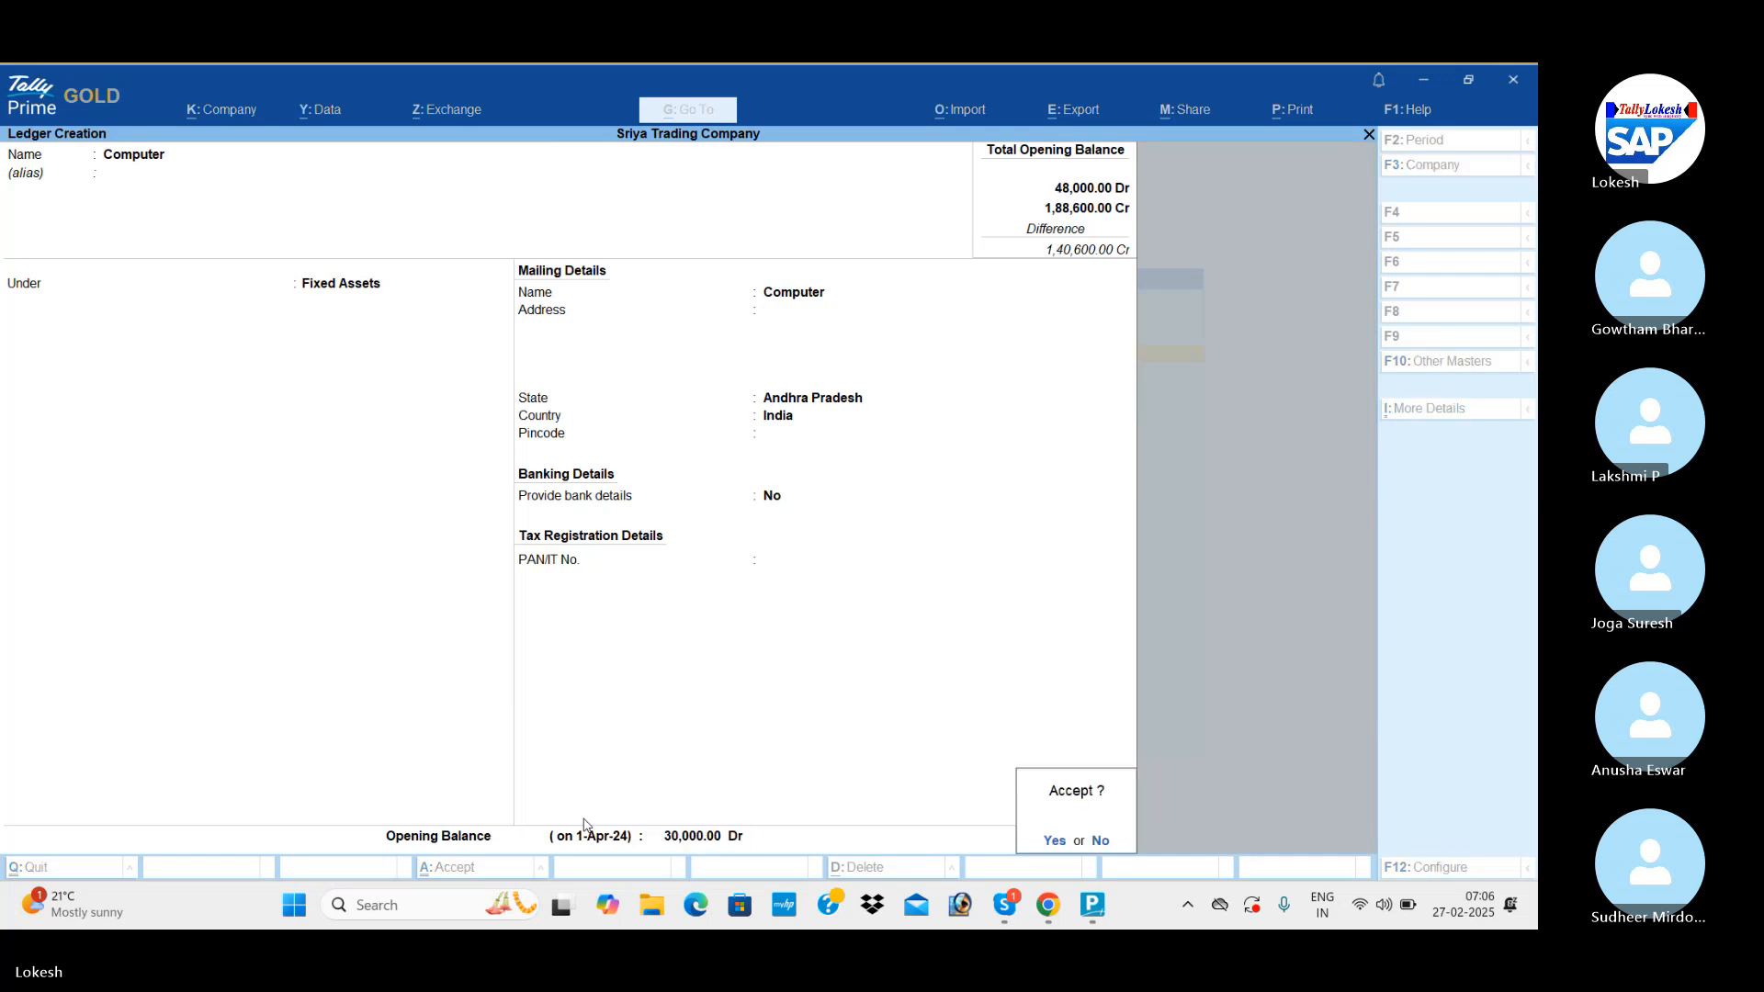
Name a new customer ledger Ram & Co and place it under Sundry Debtors.
key(Return)
text(Am)
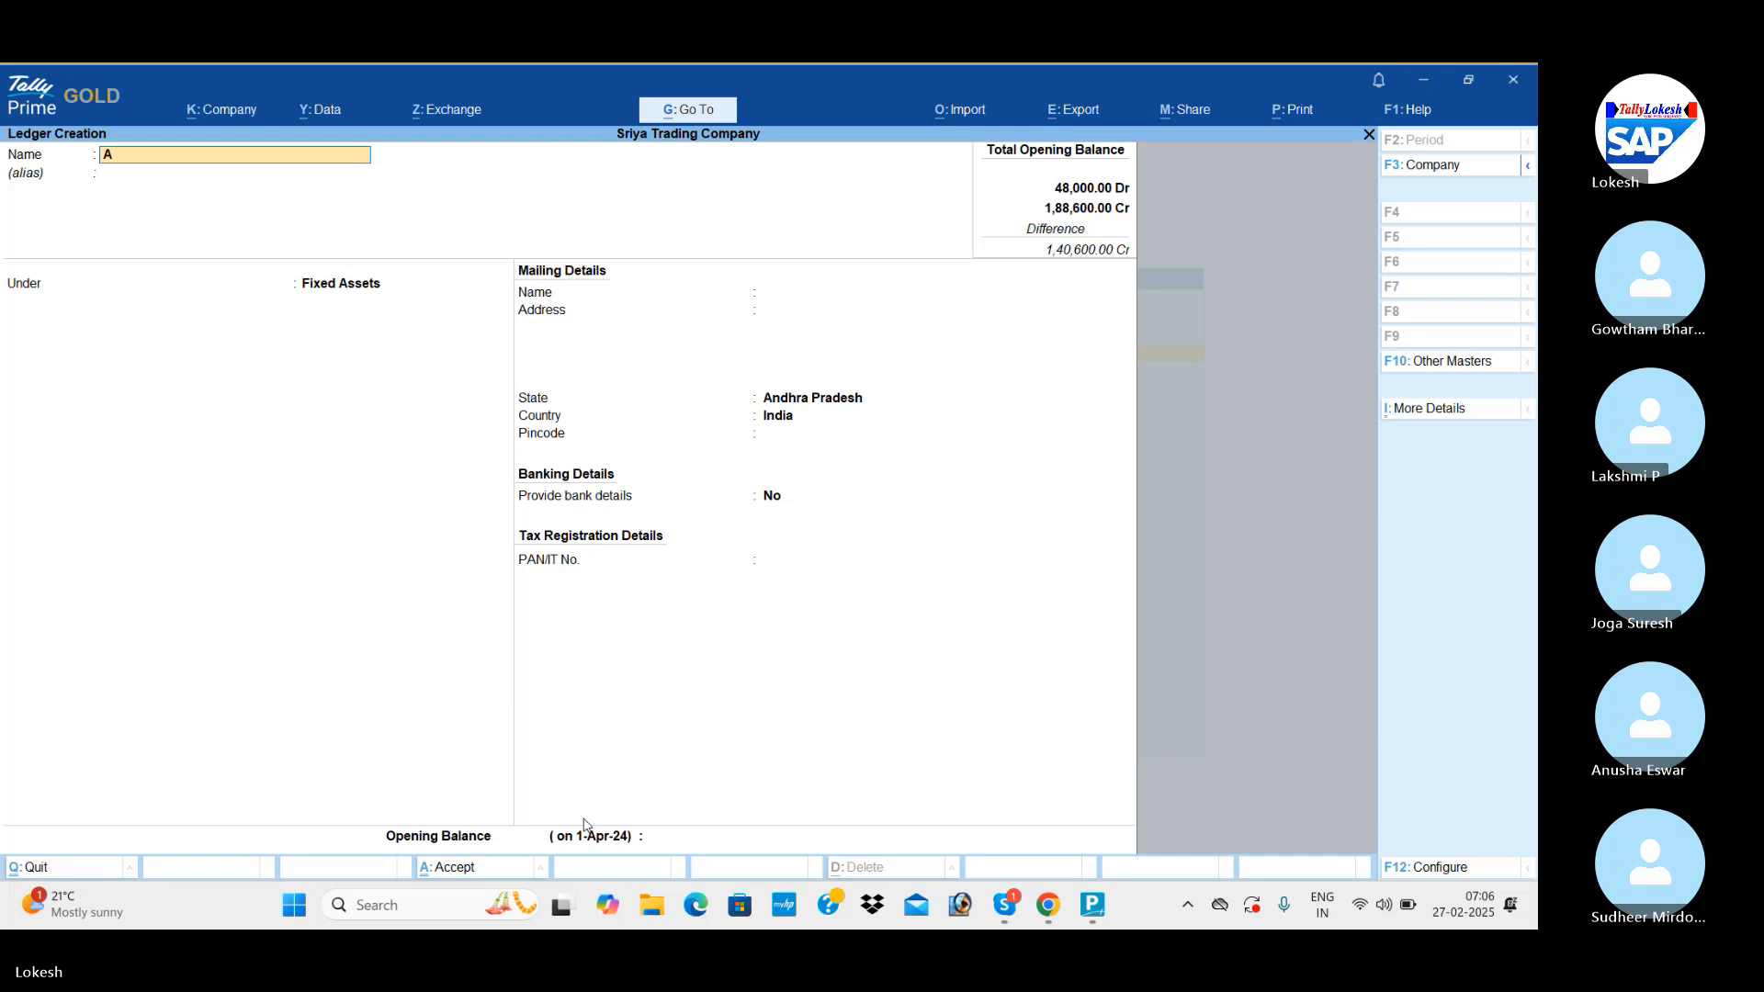
key(BackSpace)
key(BackSpace)
text(Ram & Co)
key(Return)
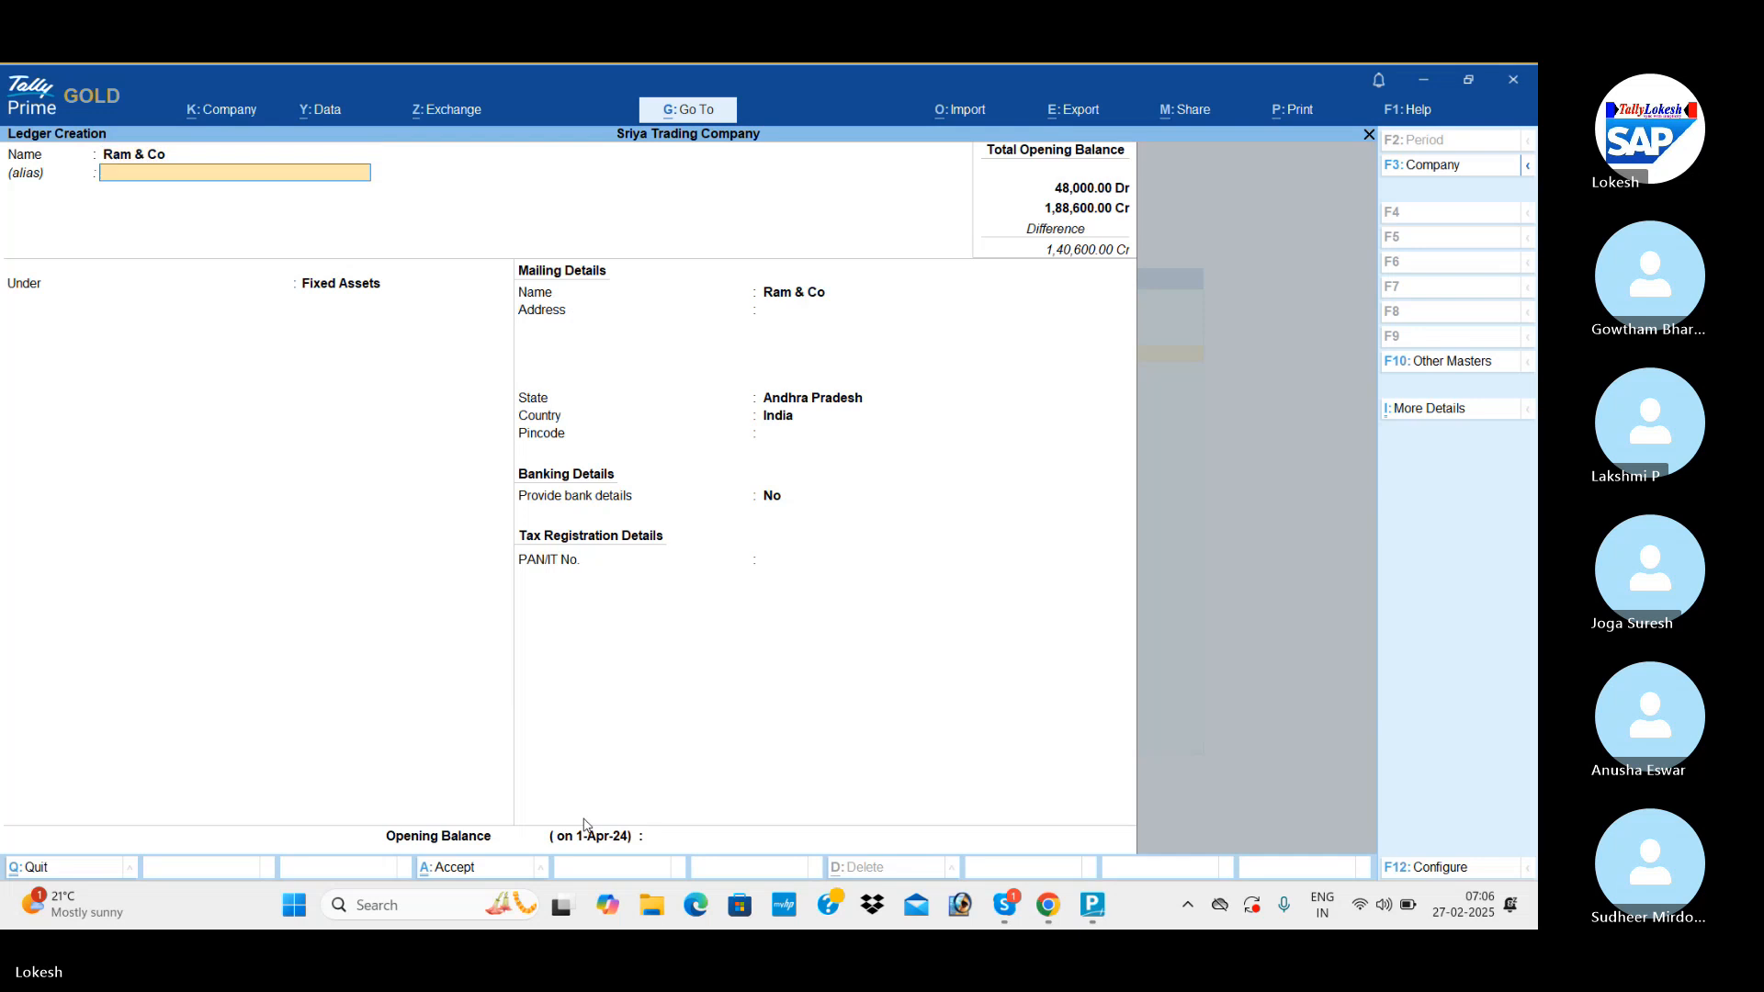
key(Return)
text(Sun)
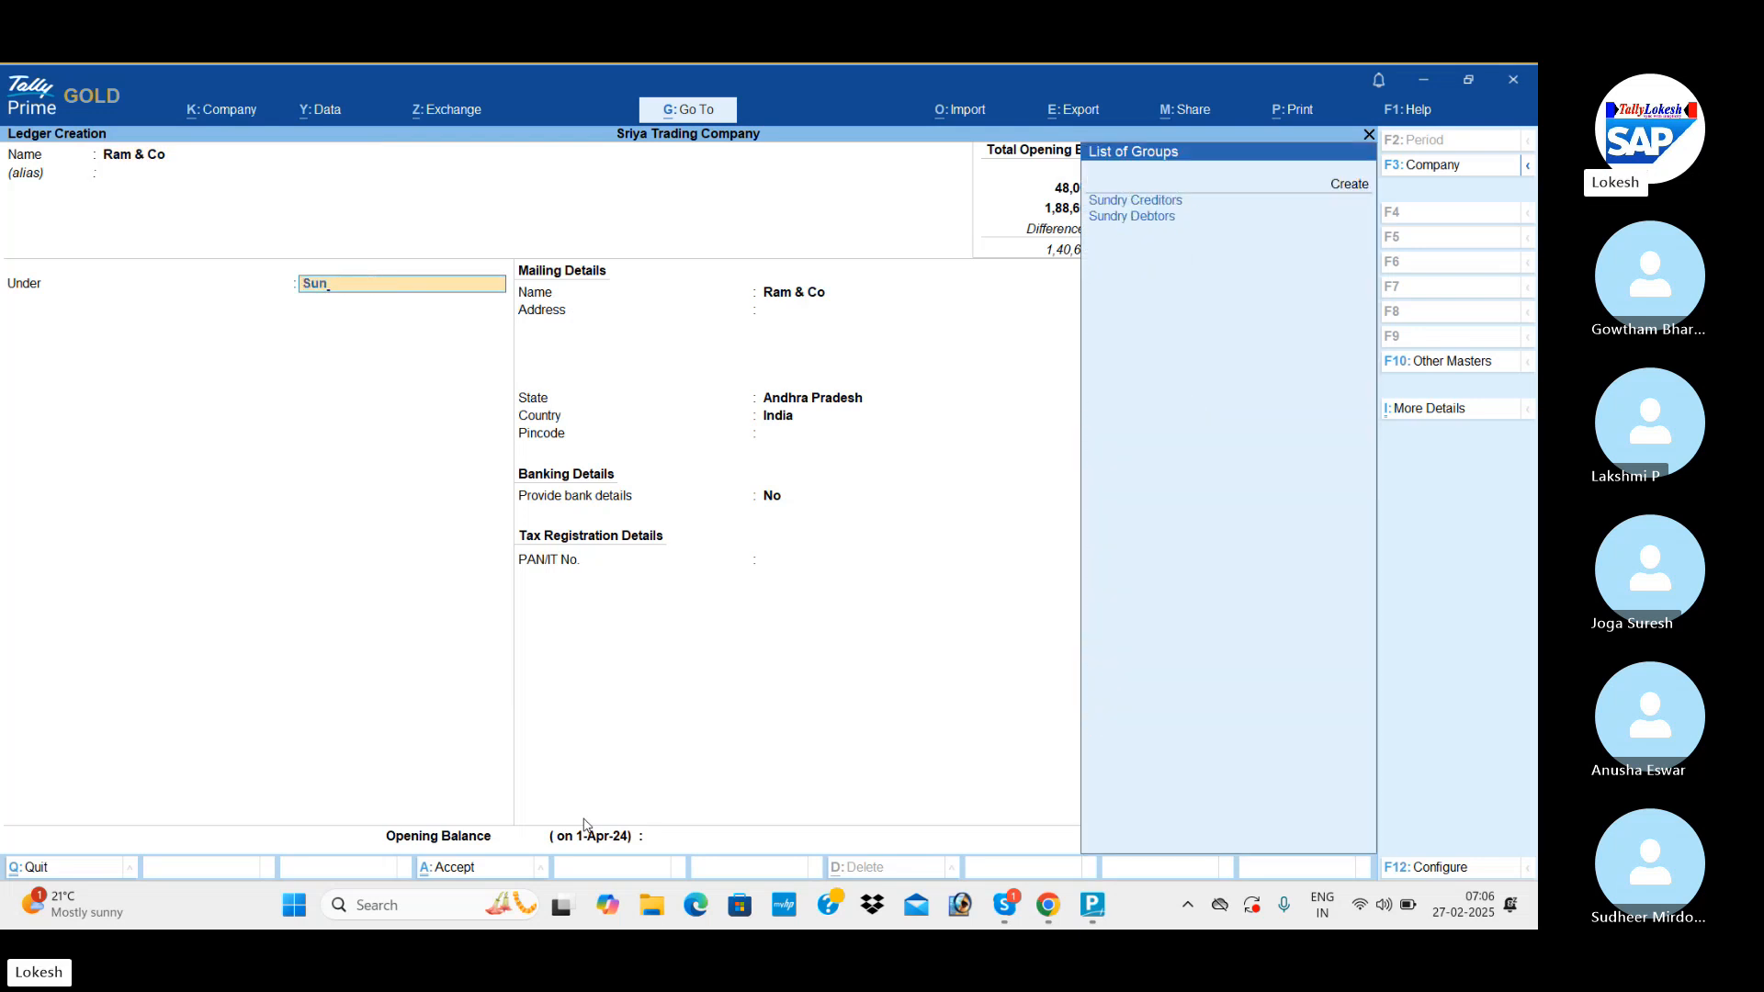
key(Down)
Keep Ram & Co's mailing details, set the opening balance to 10,000 Dr and save the ledger.
key(Return)
key(Return)
key(Return)
key(Return)
key(Return)
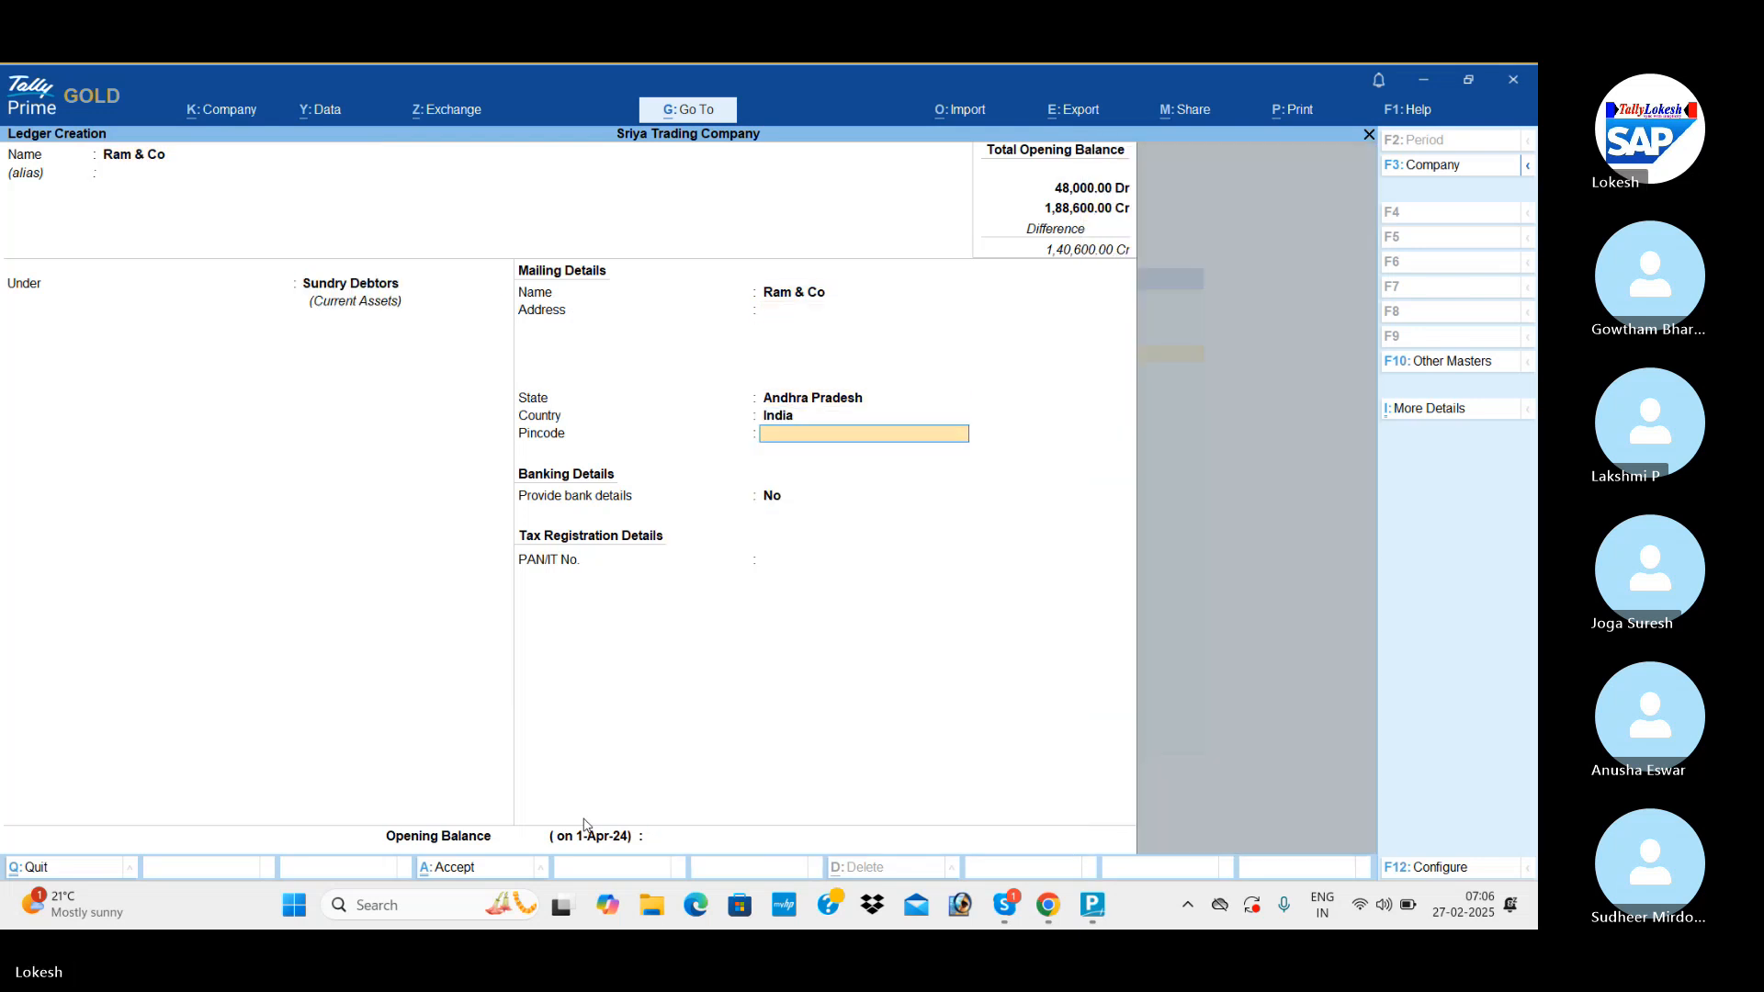
key(Return)
key(Return)
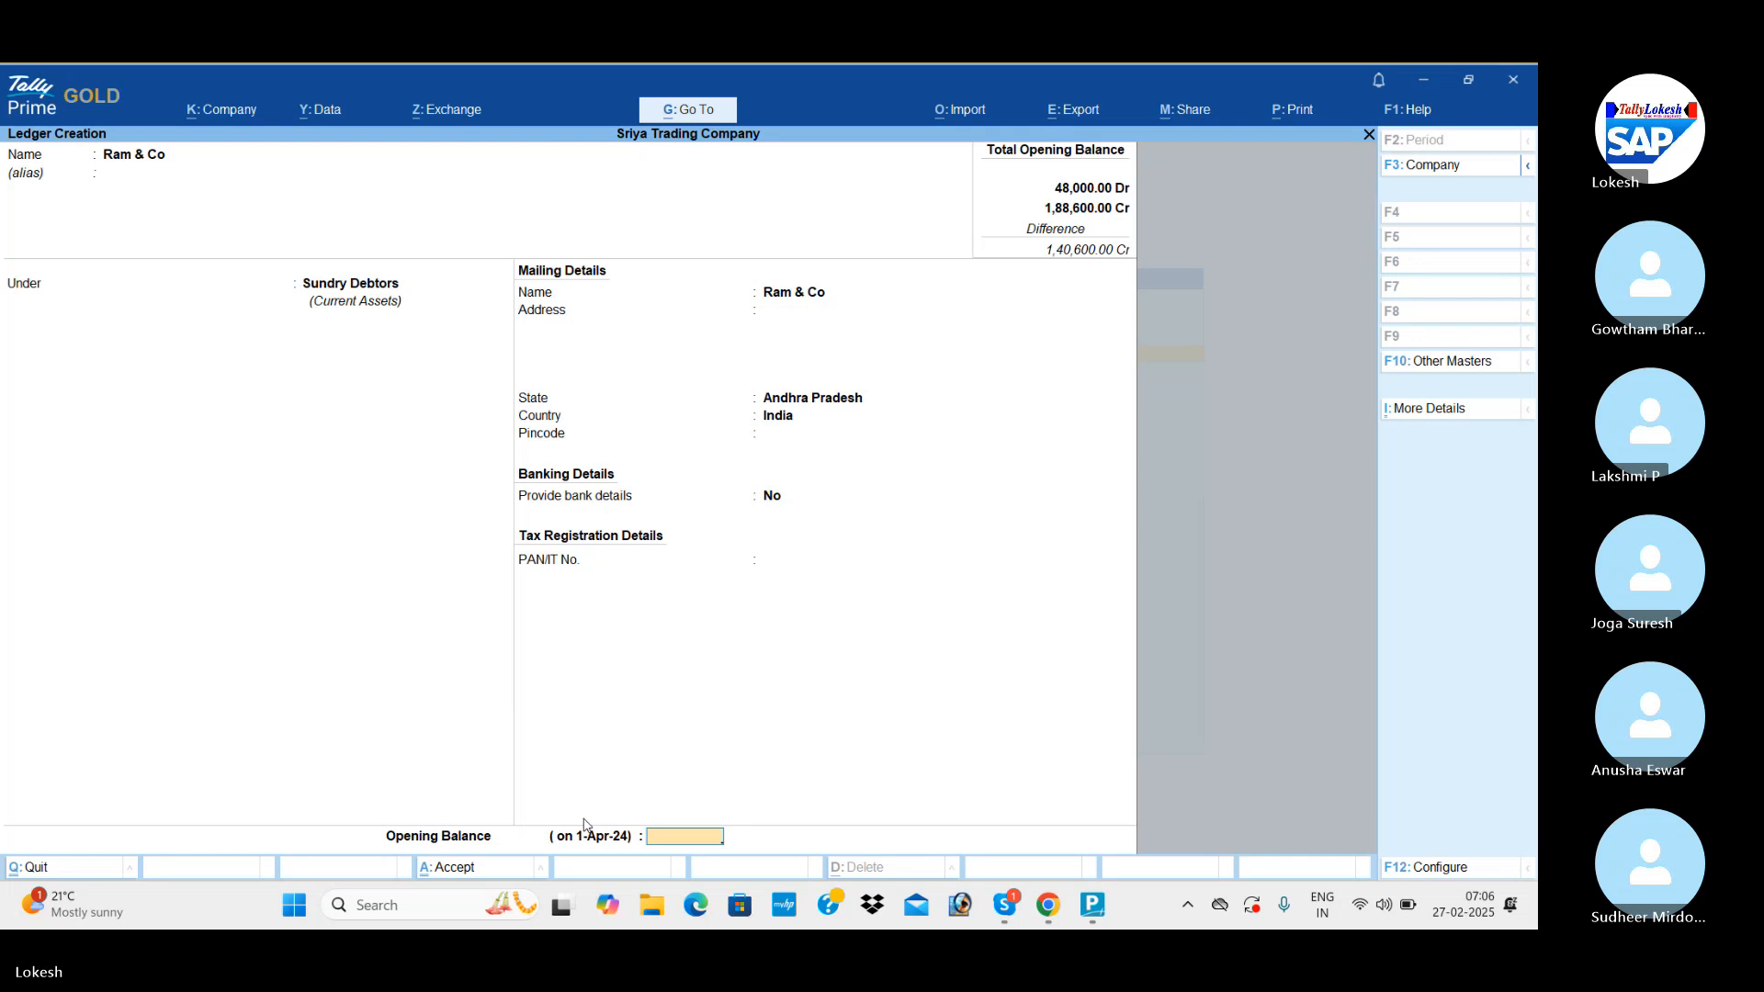
text(100000)
key(BackSpace)
key(Return)
key(Return)
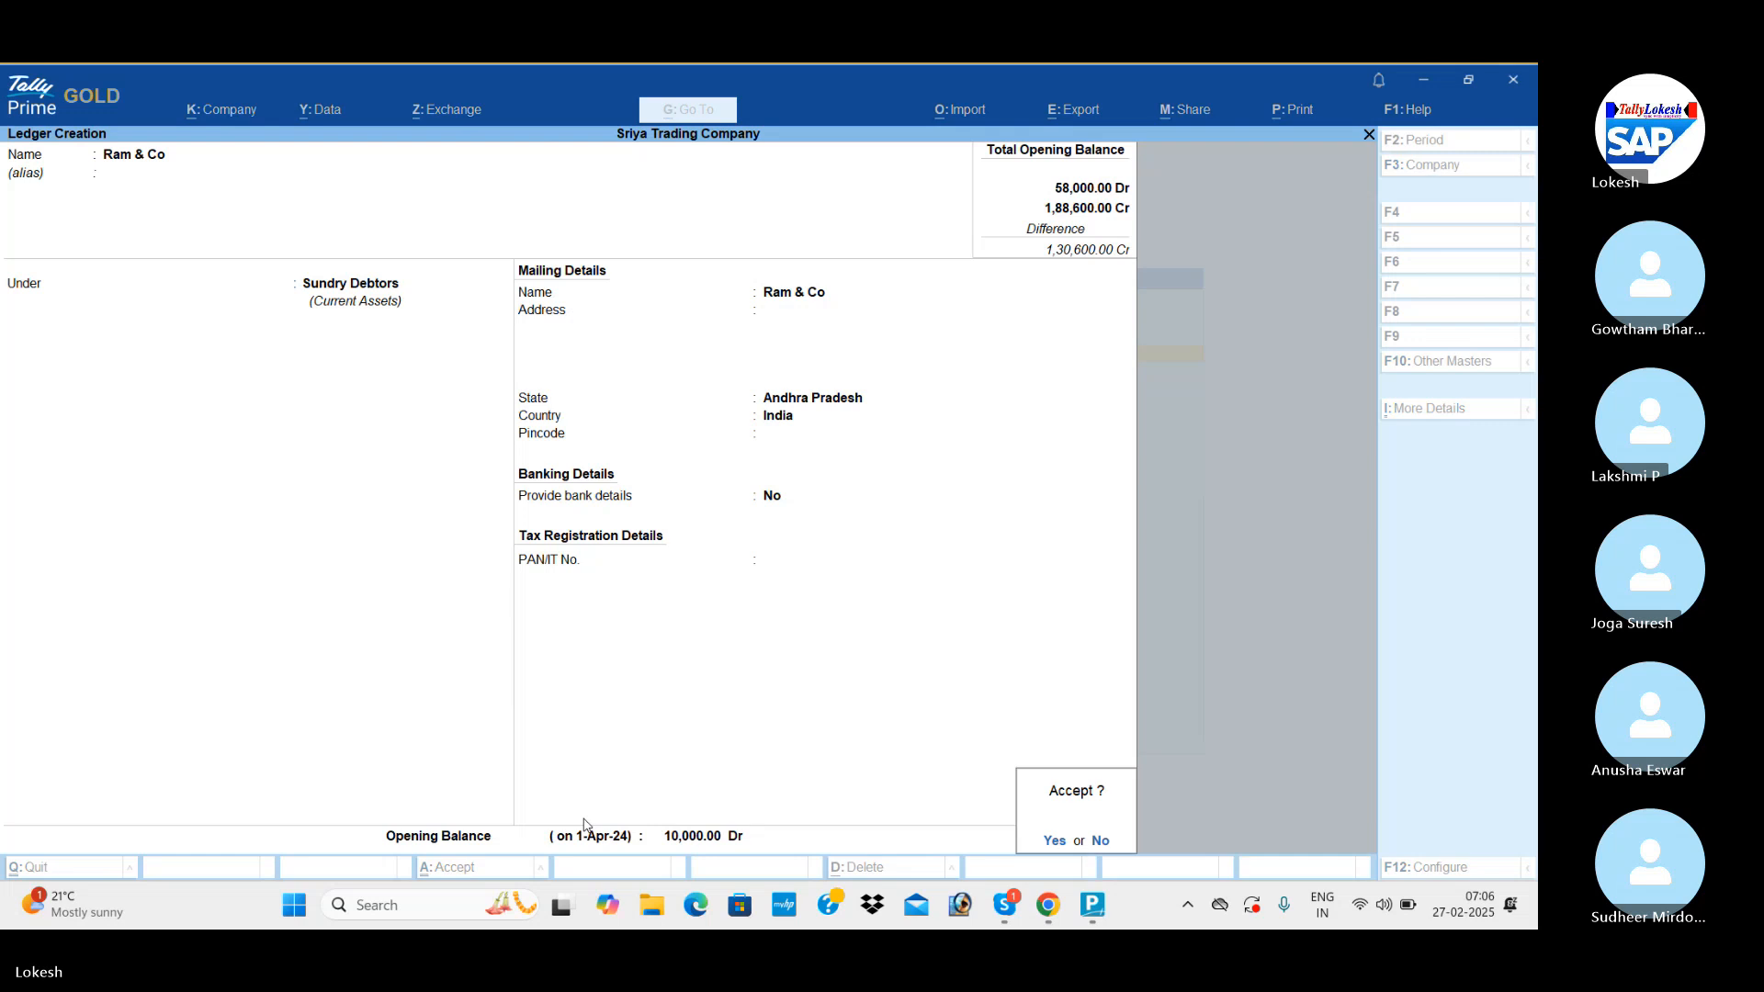
key(Return)
Name a new customer ledger Ravi $ Co and keep it under Sundry Debtors.
text(Ravi)
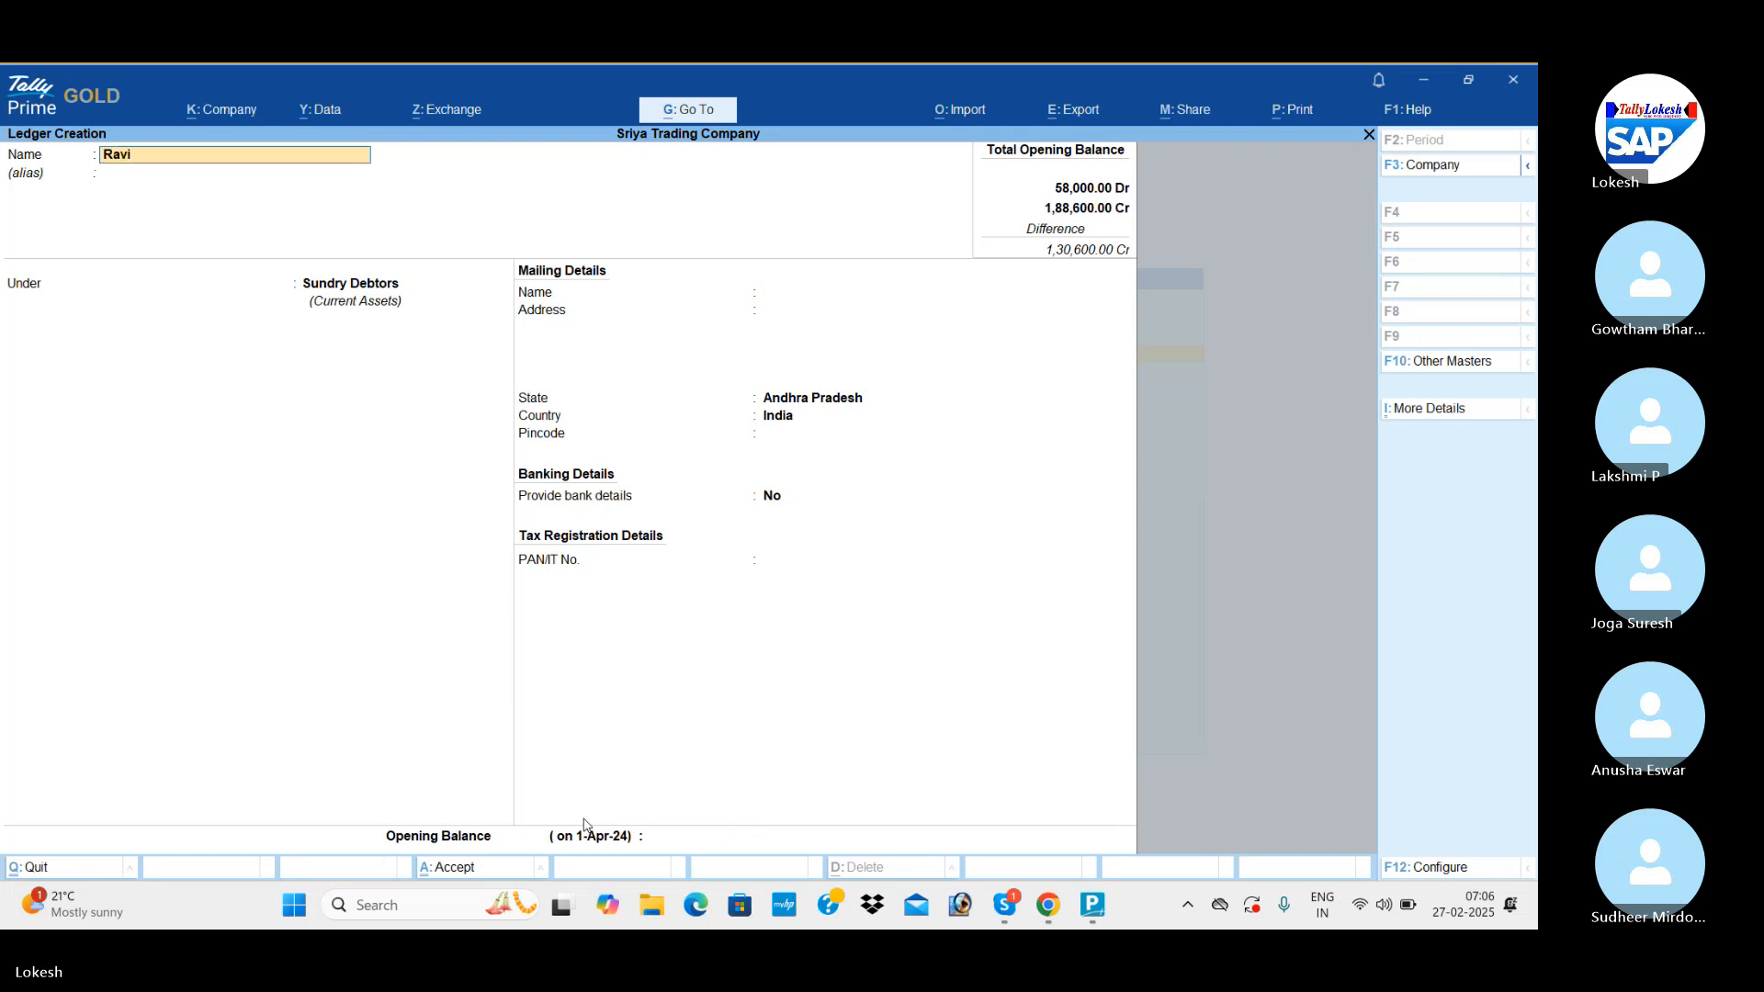
text( ^ co)
key(BackSpace)
key(BackSpace)
text(c)
text( $)
text( c)
key(BackSpace)
text(Co)
key(Return)
key(Return)
key(Return)
key(Return)
key(Return)
key(Return)
key(Return)
key(Return)
key(Return)
key(Return)
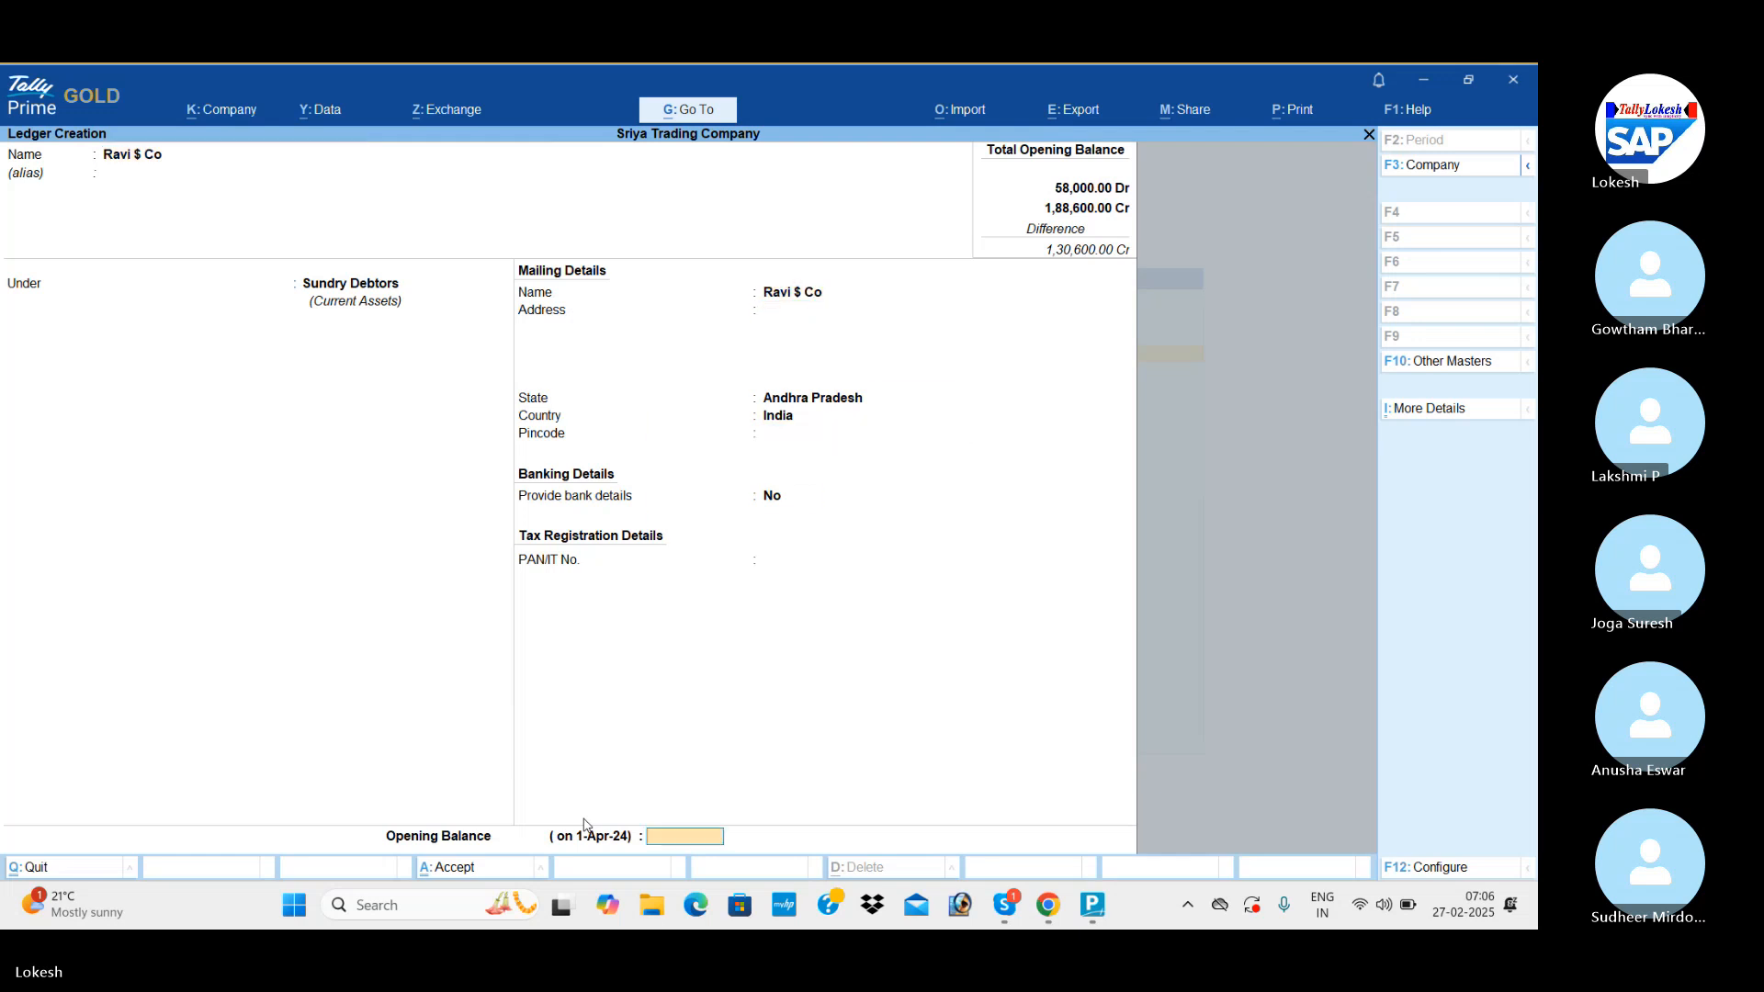
Set Ravi $ Co's opening balance to 20,000 Dr and save the ledger.
text(20,000)
key(Return)
key(Return)
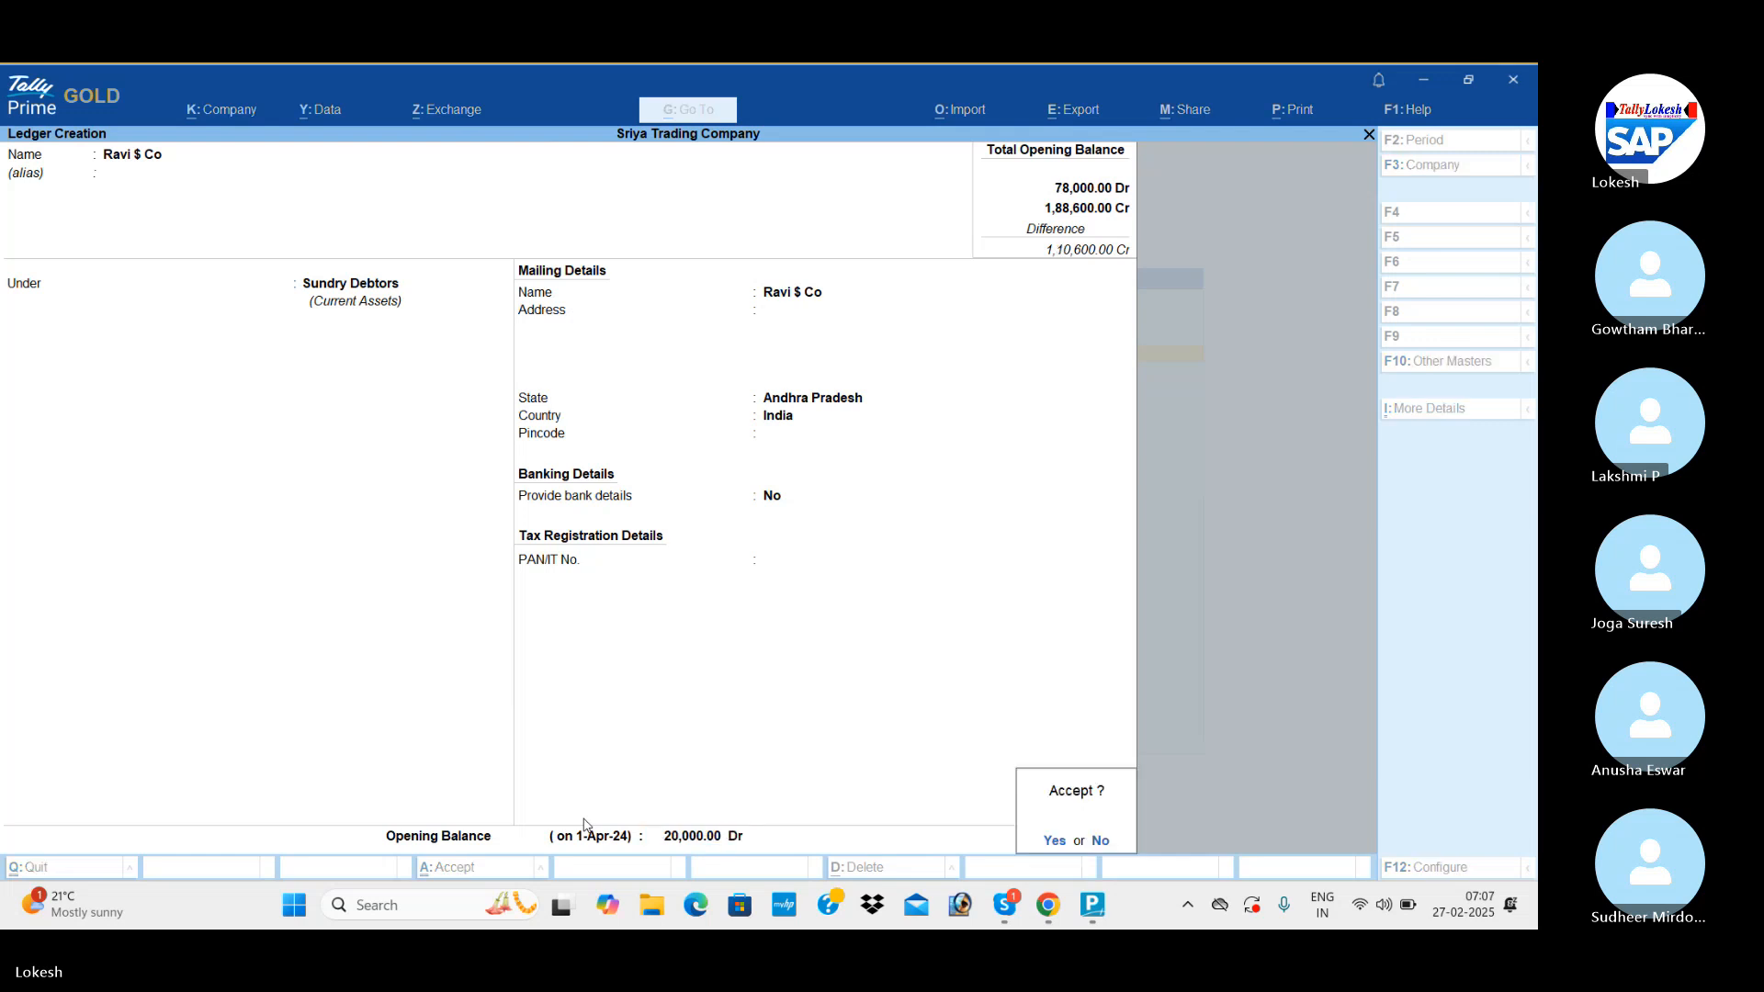
key(Return)
Name a new ledger Sbi Bank and place it under Bank Accounts.
text(Sbi)
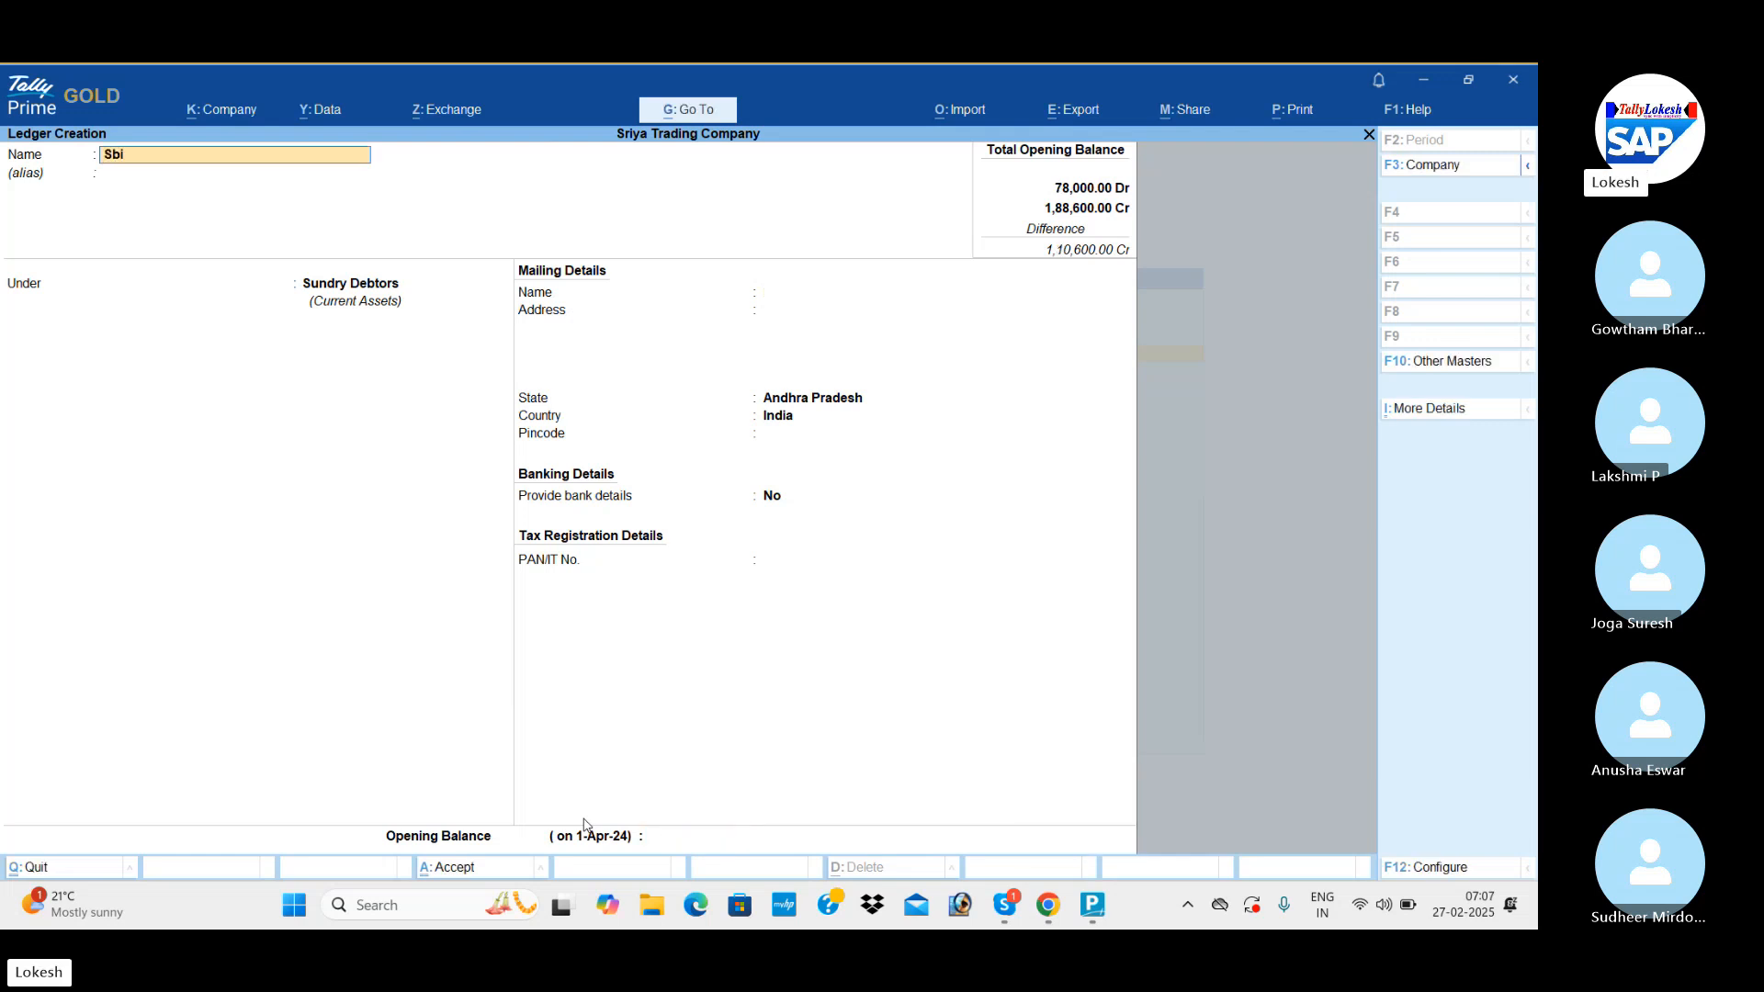
text( bank)
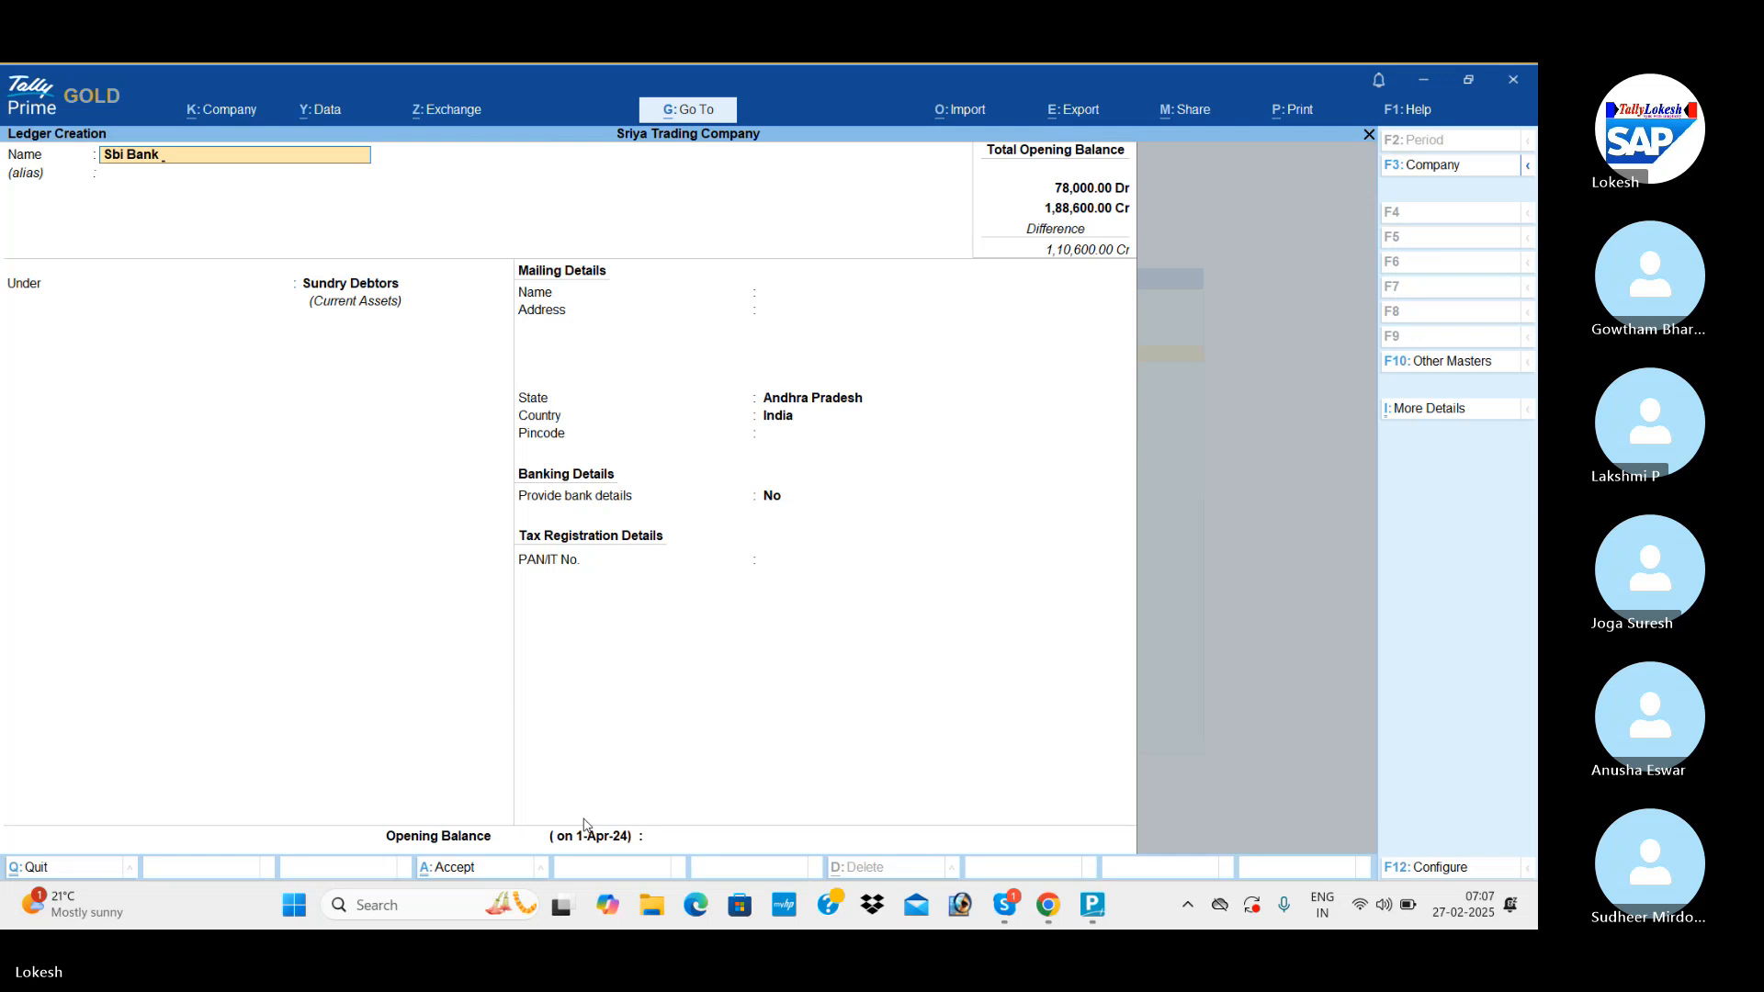
key(Return)
text(Ba)
key(Return)
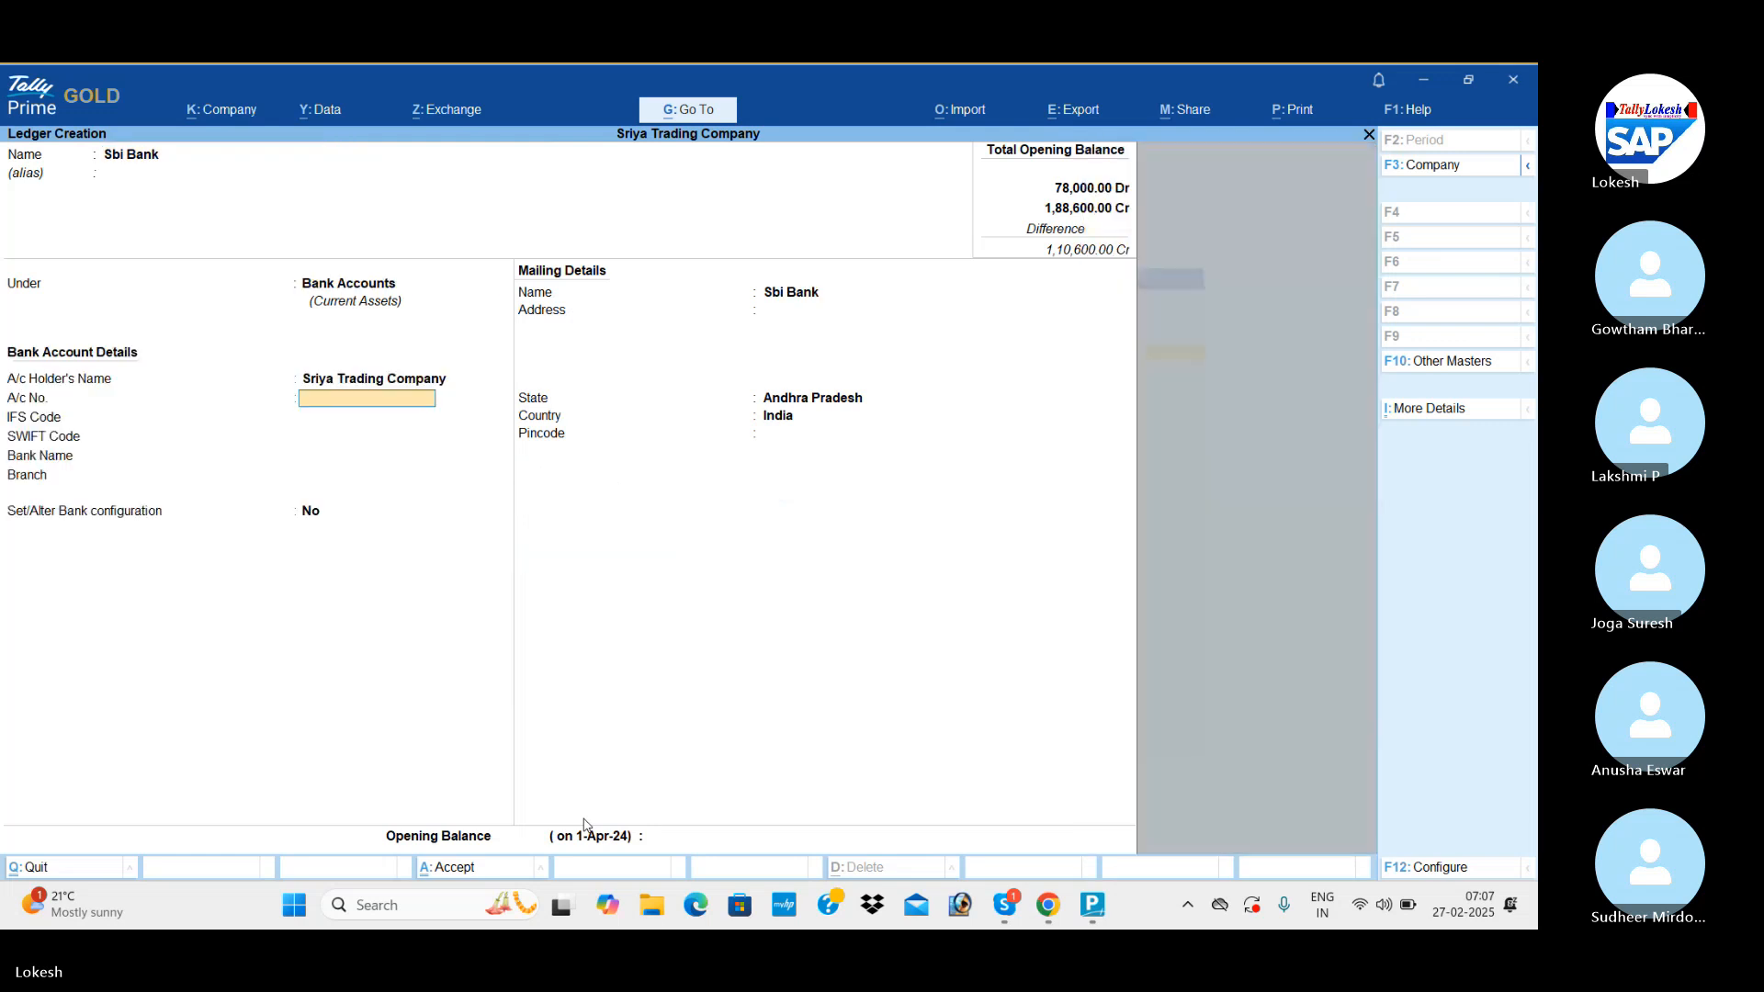
key(Return)
key(Return)
key(Return)
key(Return)
key(Return)
key(Return)
key(Return)
key(Return)
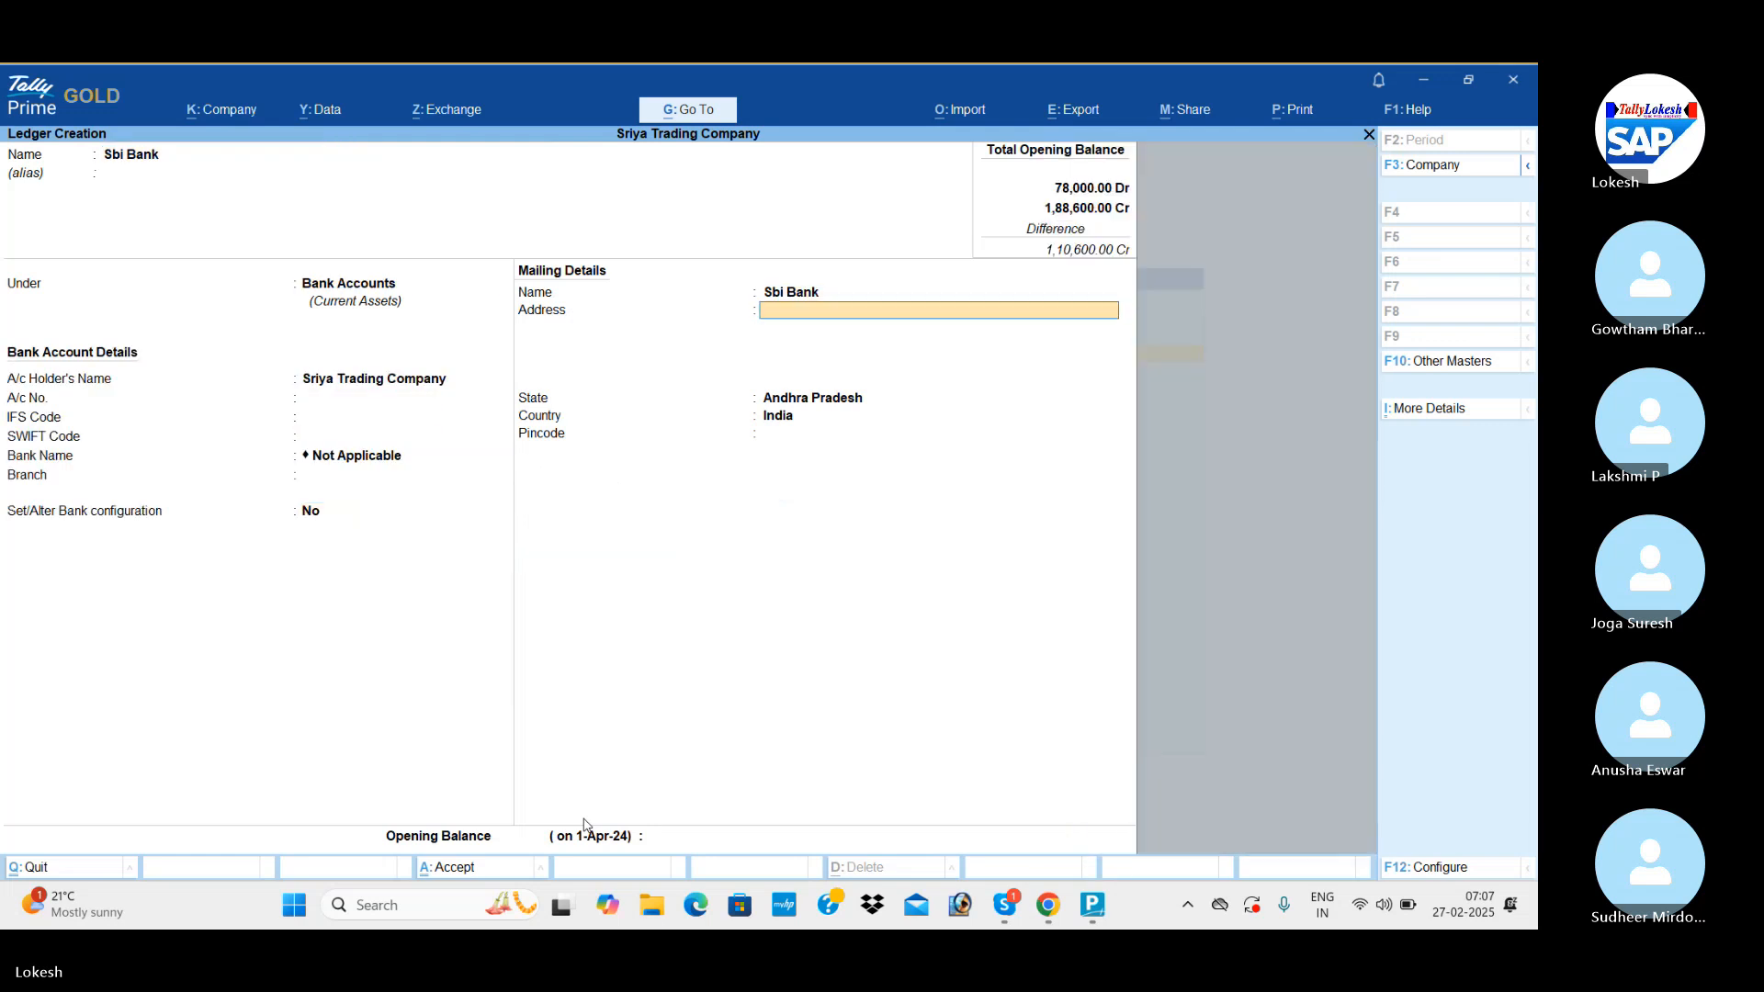
key(Return)
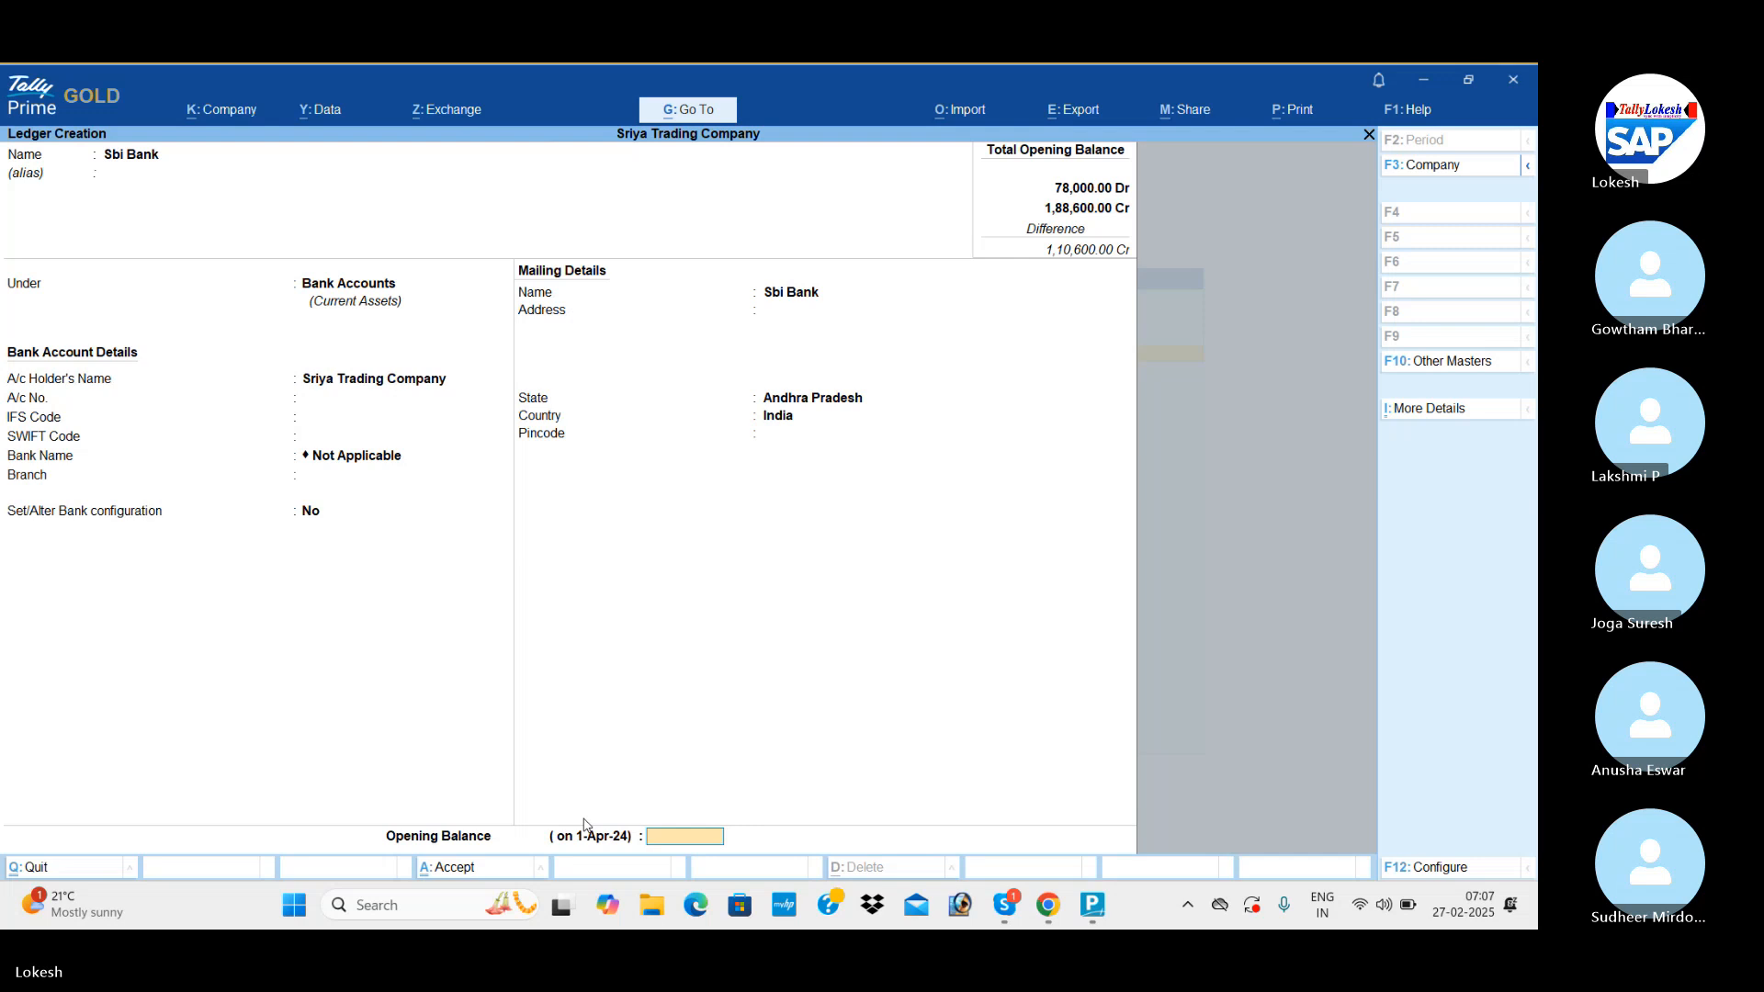
text(20000)
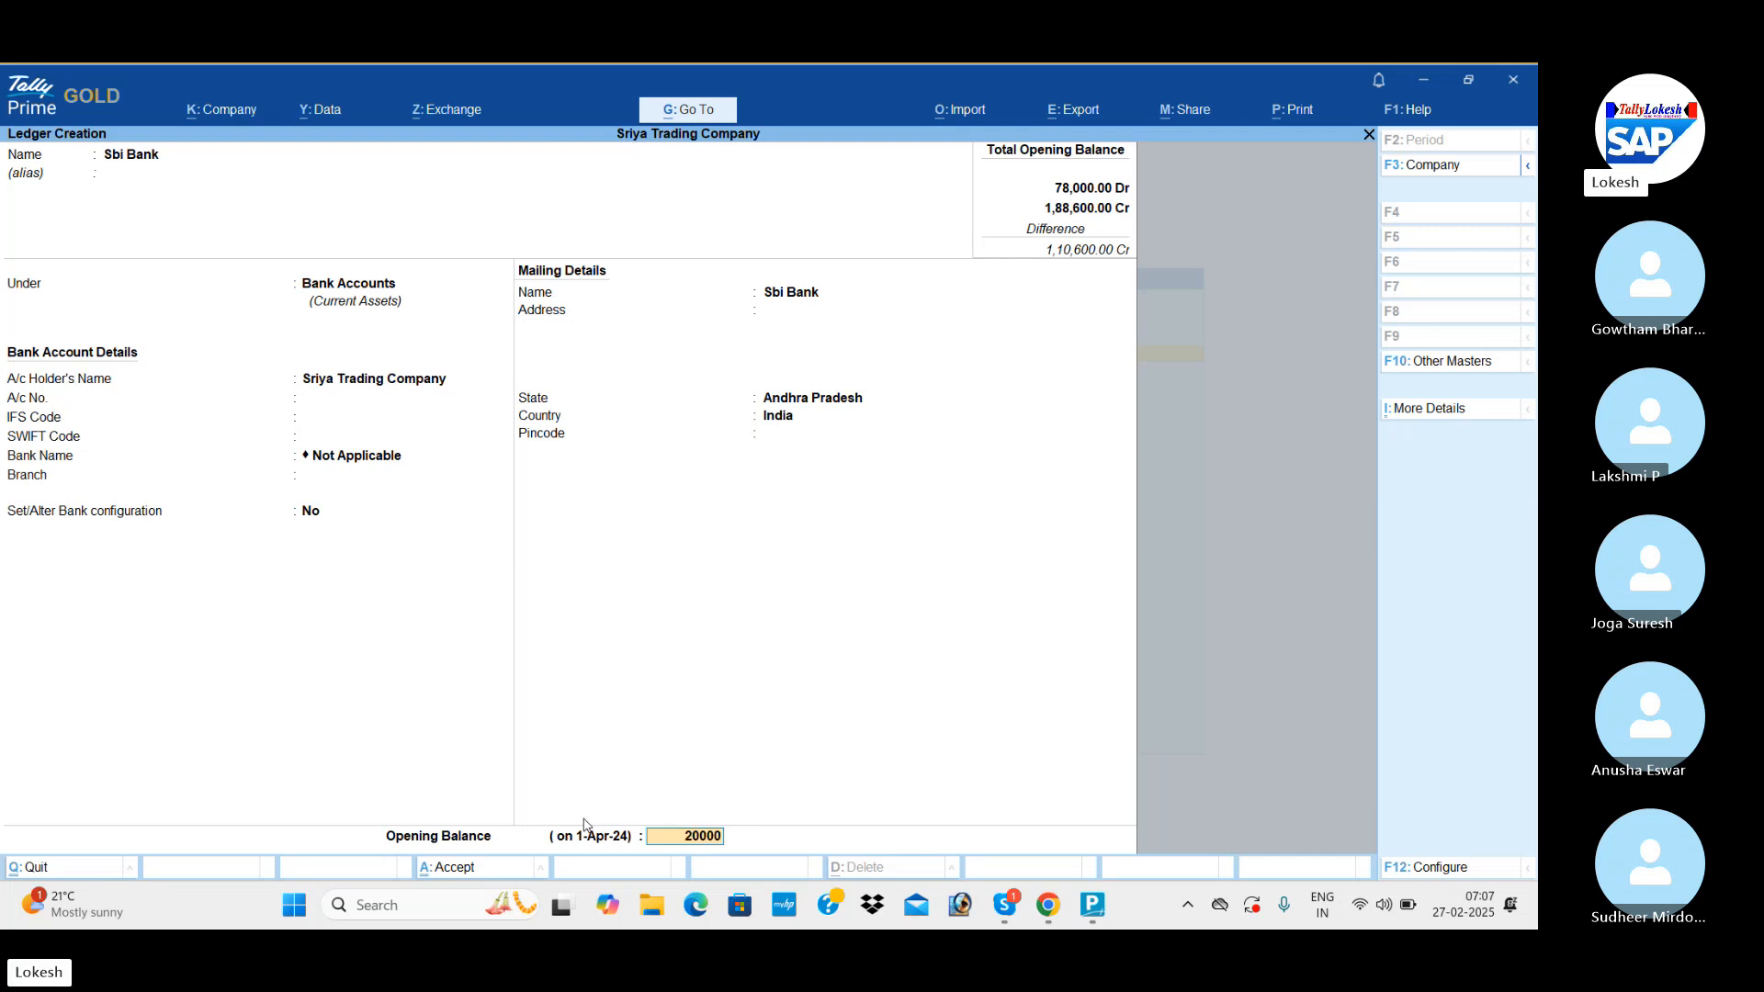
key(Return)
key(Return)
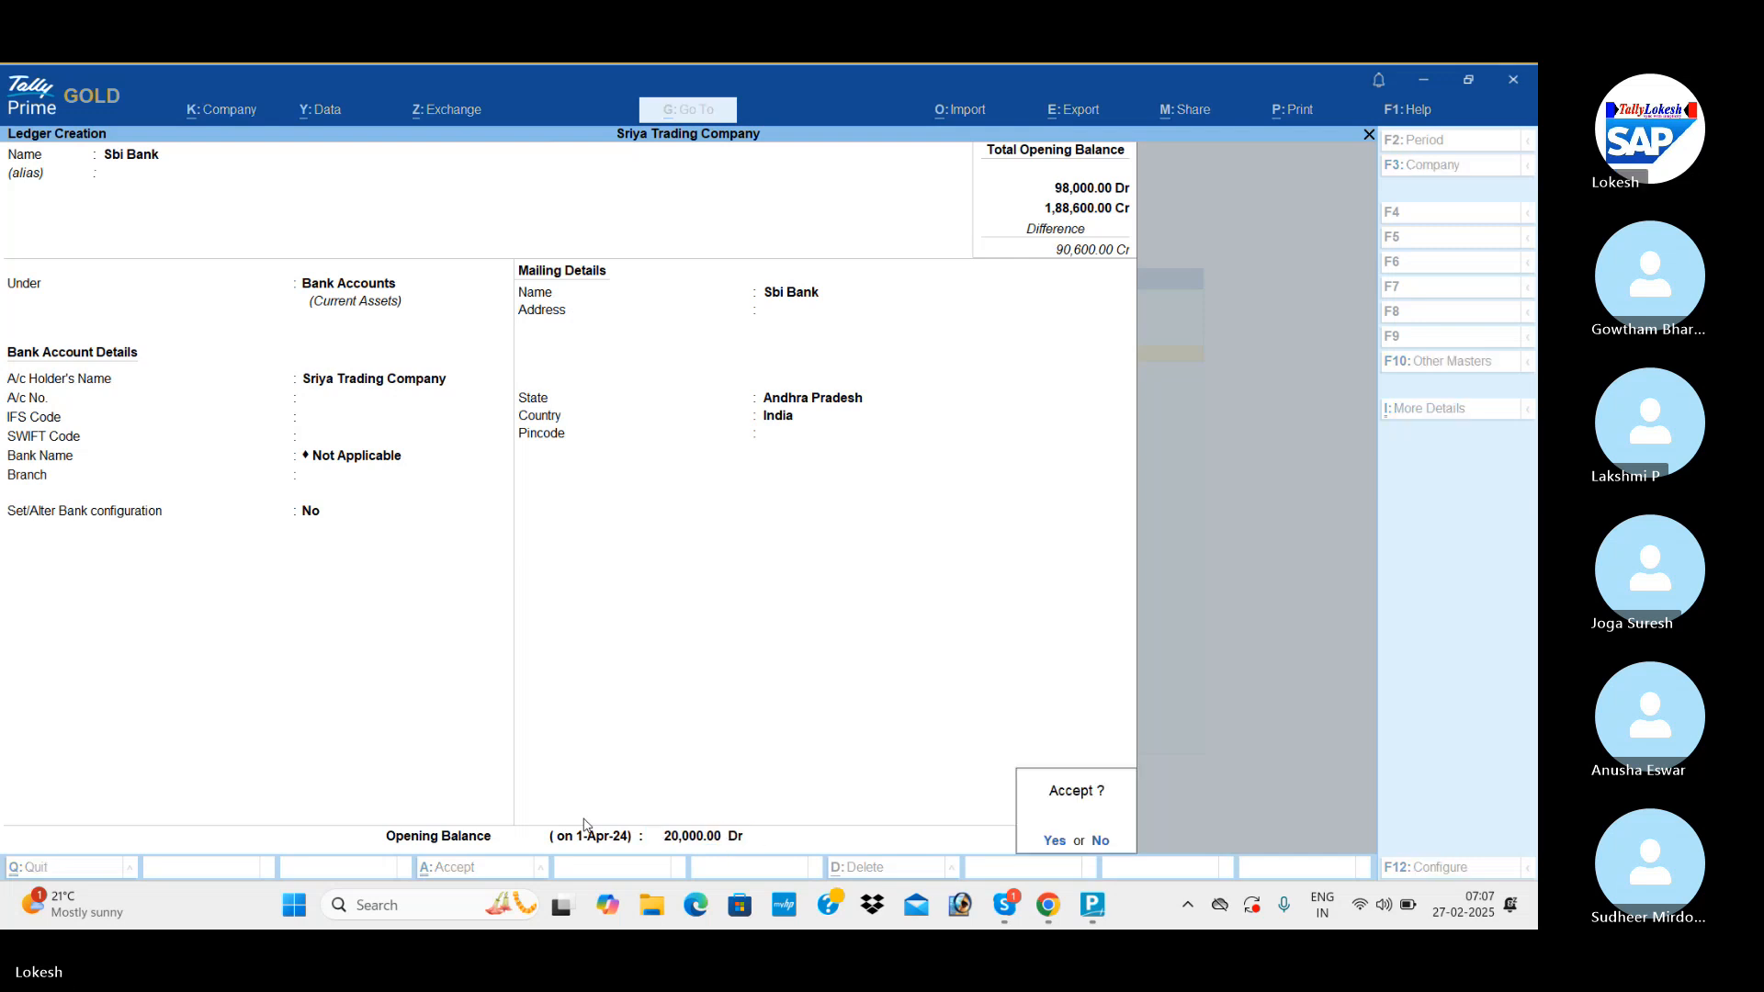
key(Return)
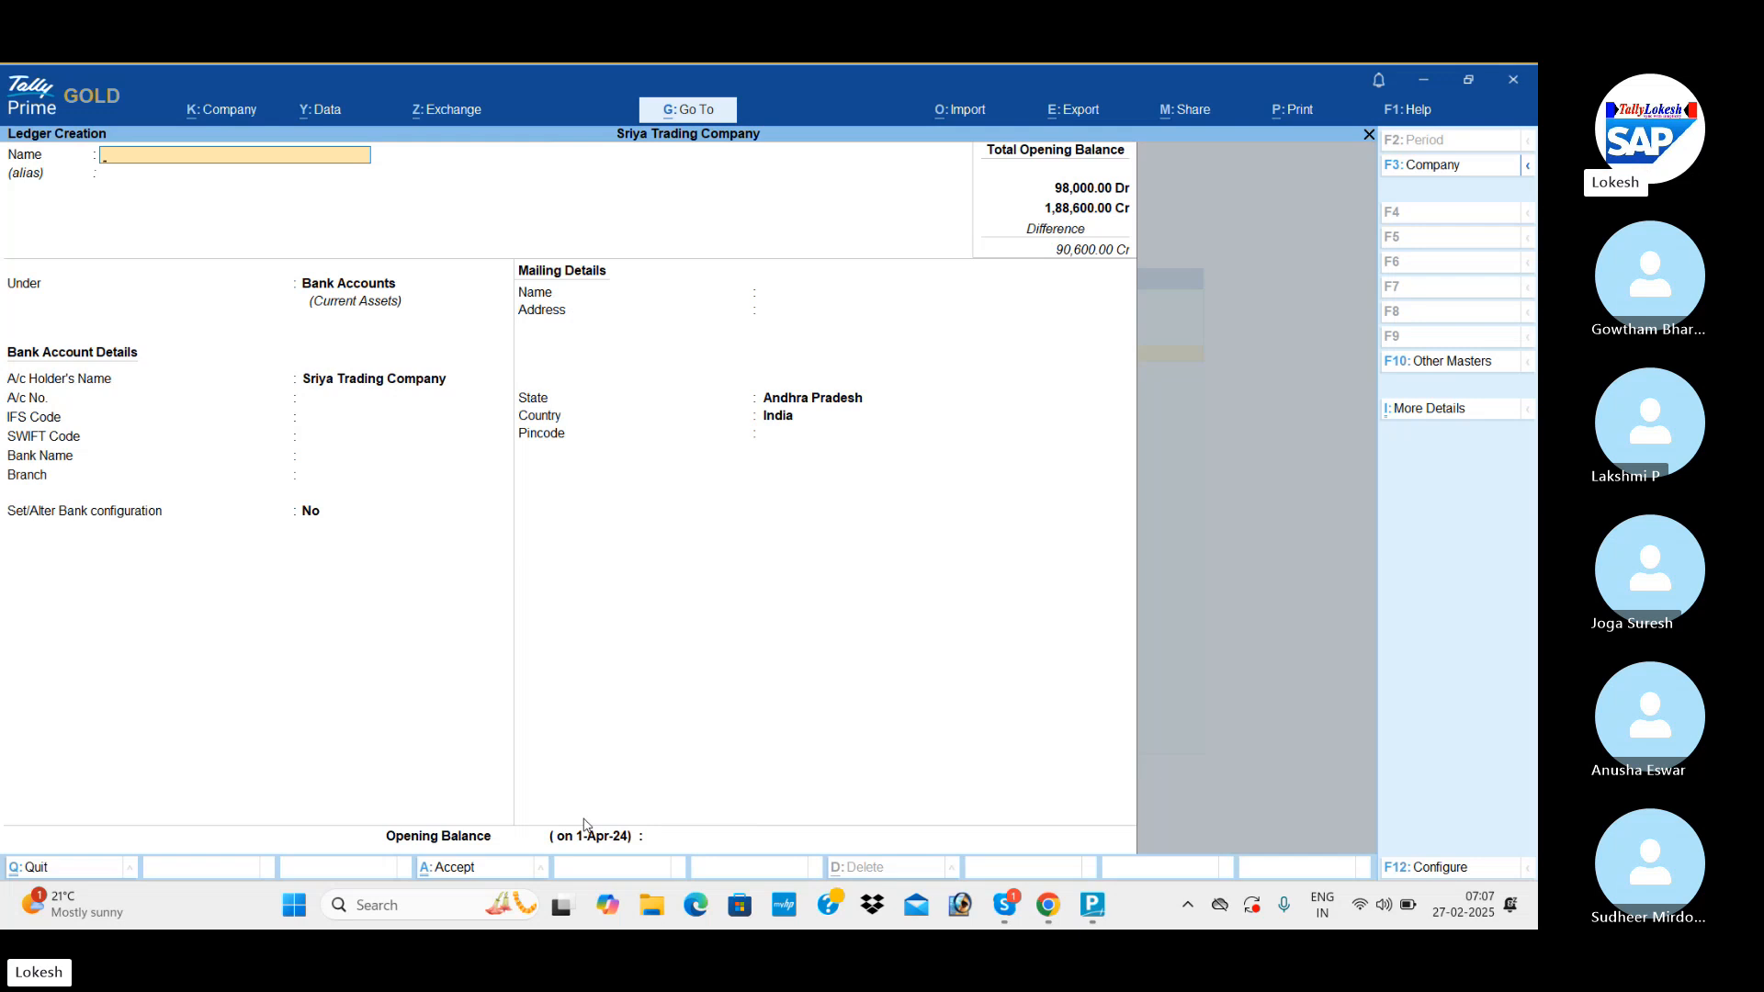
Leave ledger creation and open a new Unit inventory master.
key(Escape)
key(Return)
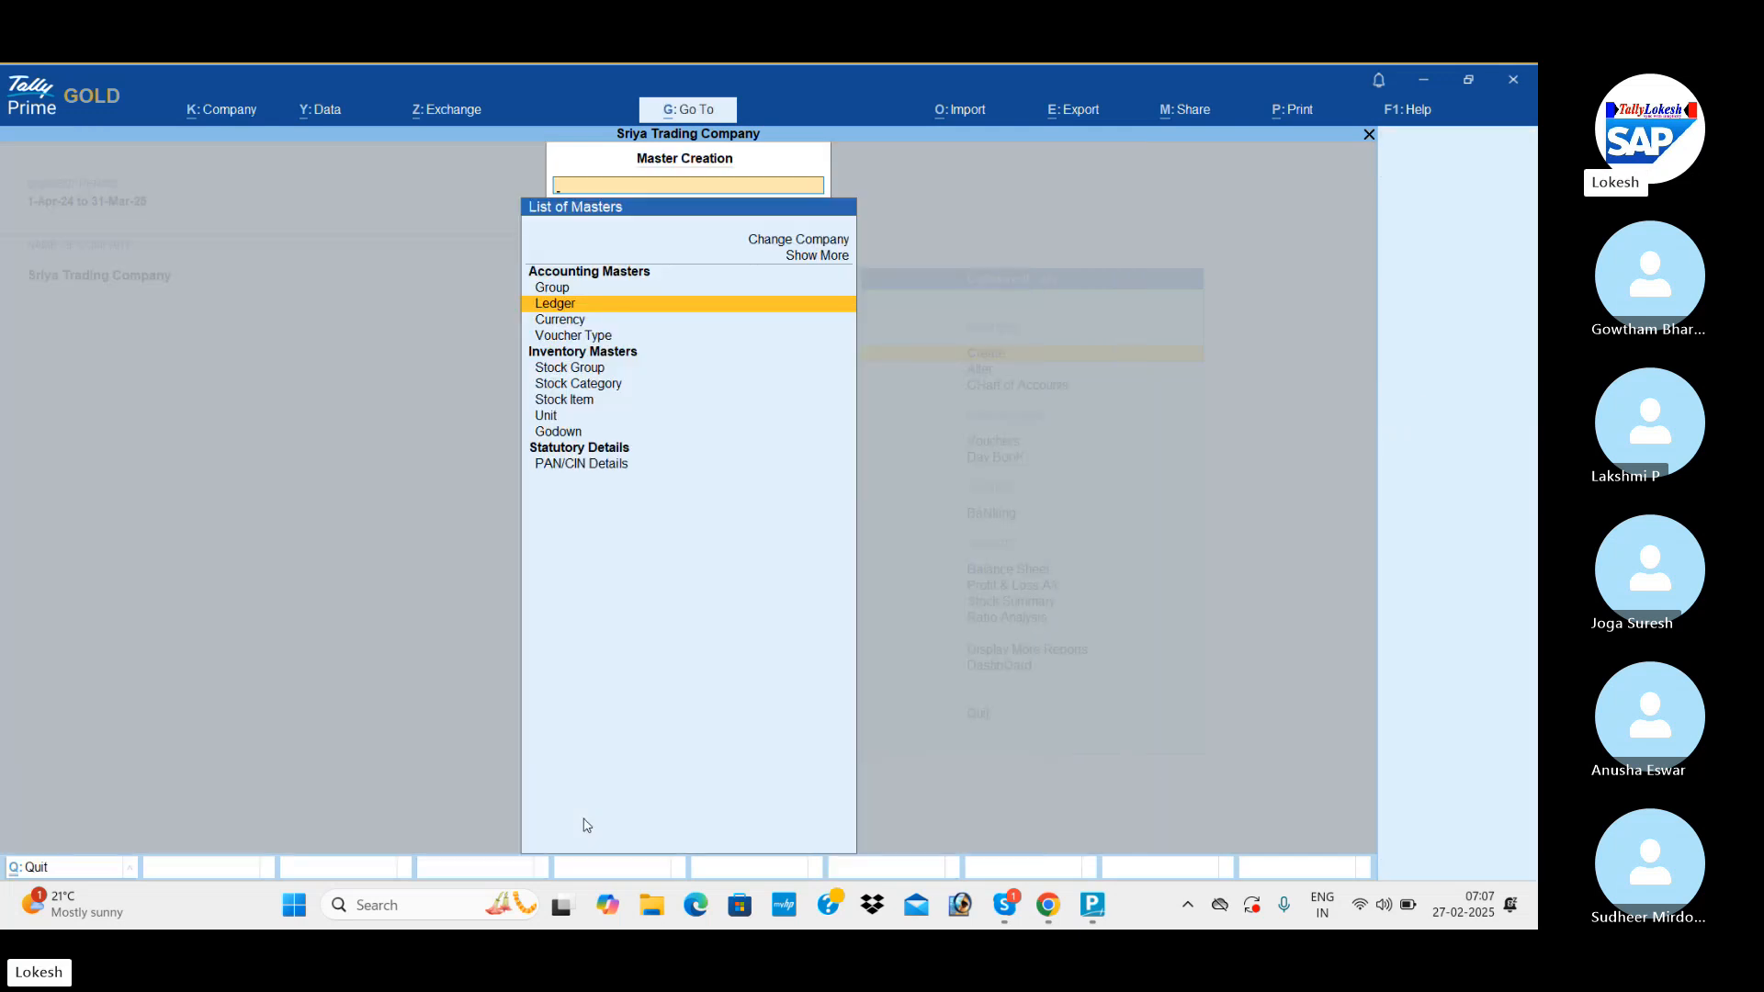
key(Down)
key(Down)
key(Down)
key(Down)
key(Down)
key(Down)
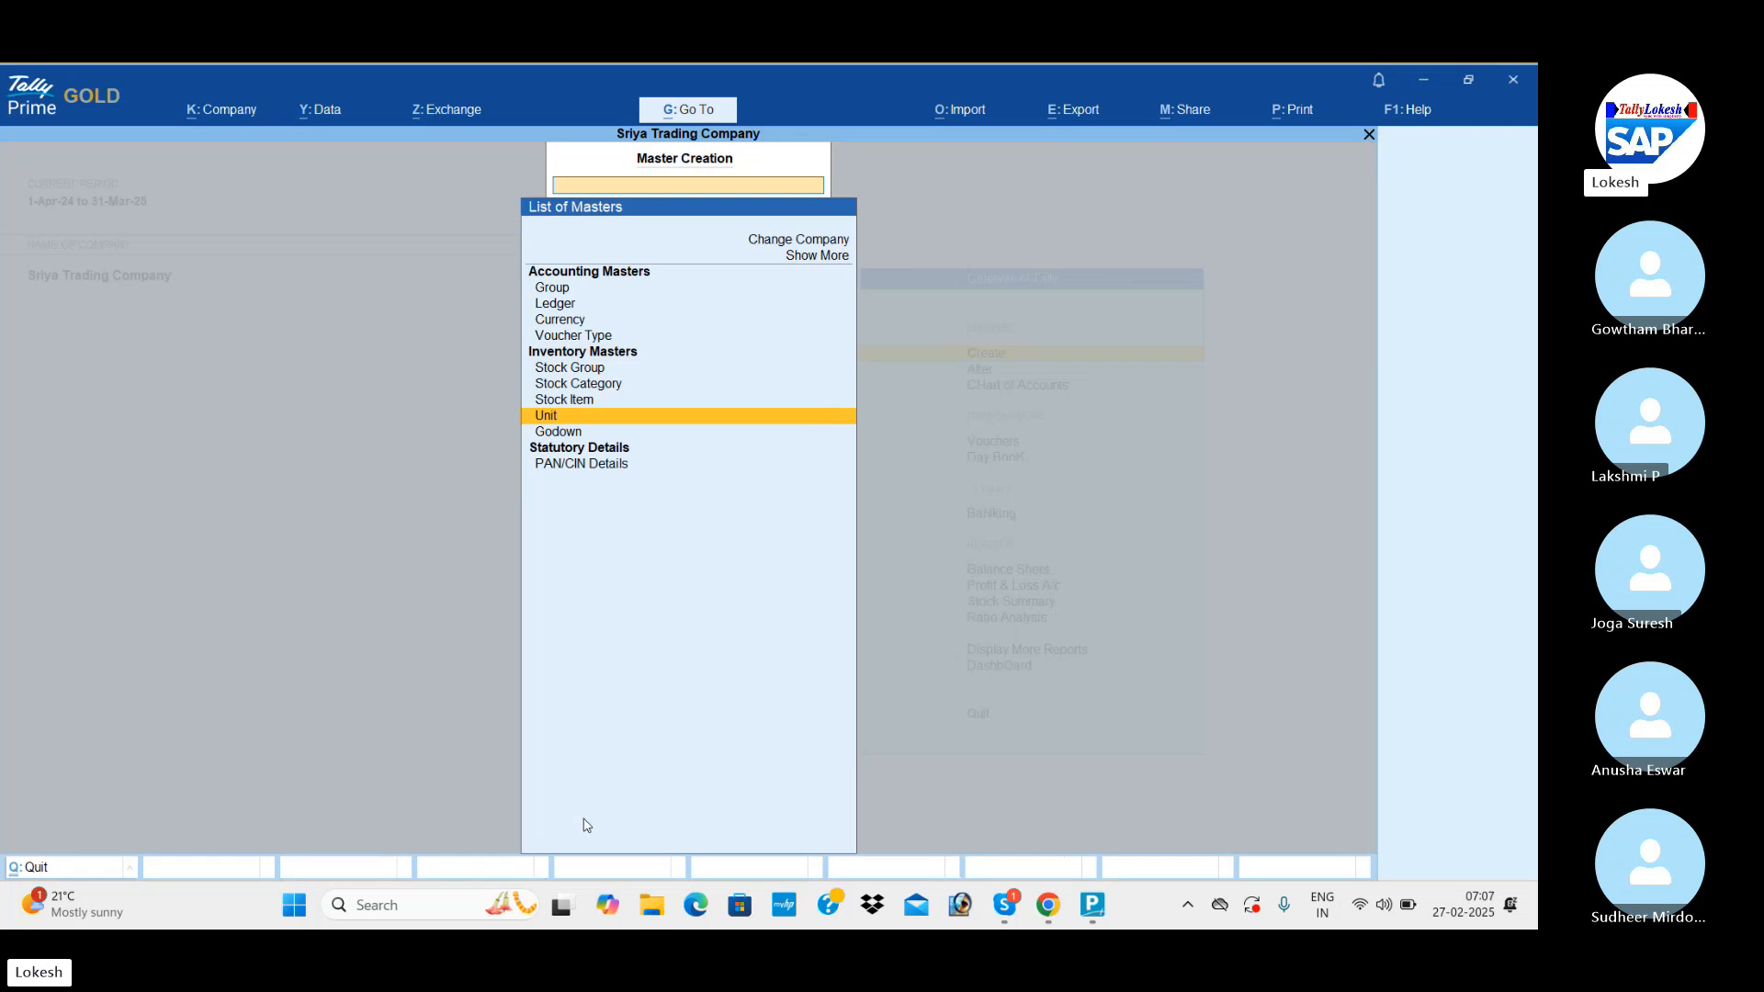
key(Return)
Create a simple unit with symbol nos and formal name Numbers, keeping the default decimal places, save it and leave unit creation.
text(no)
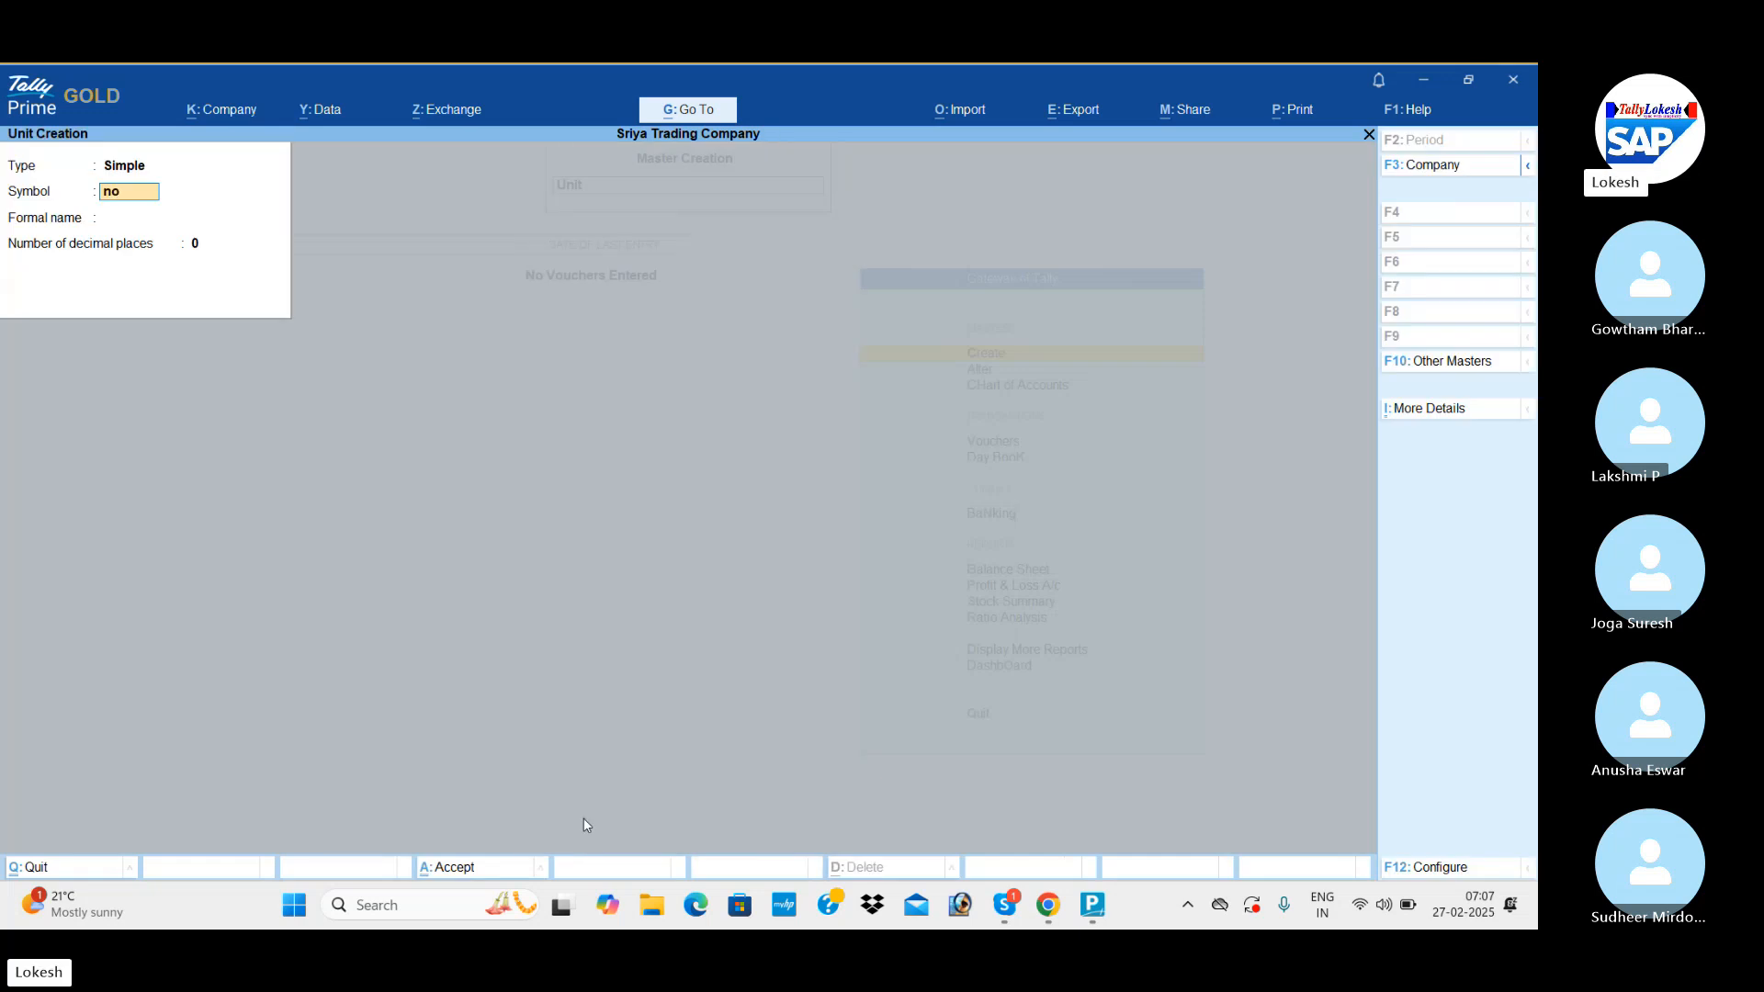
text(s)
key(Return)
text(Num)
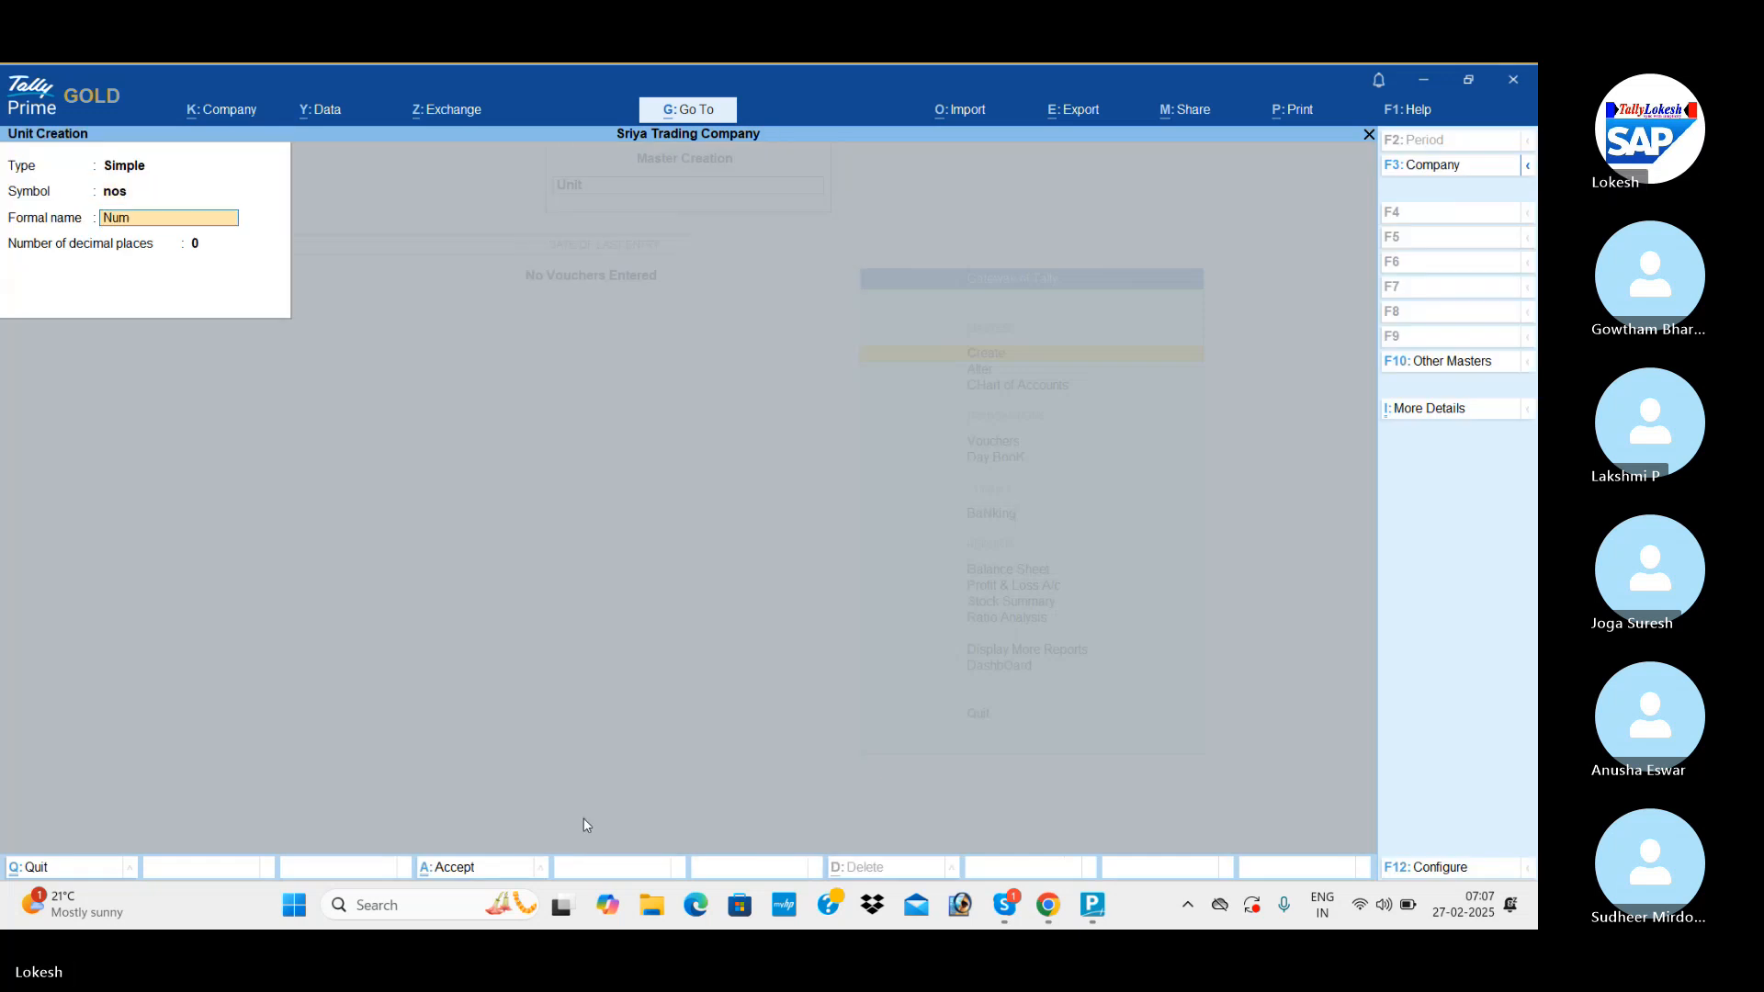
text(bers)
key(Return)
key(Return)
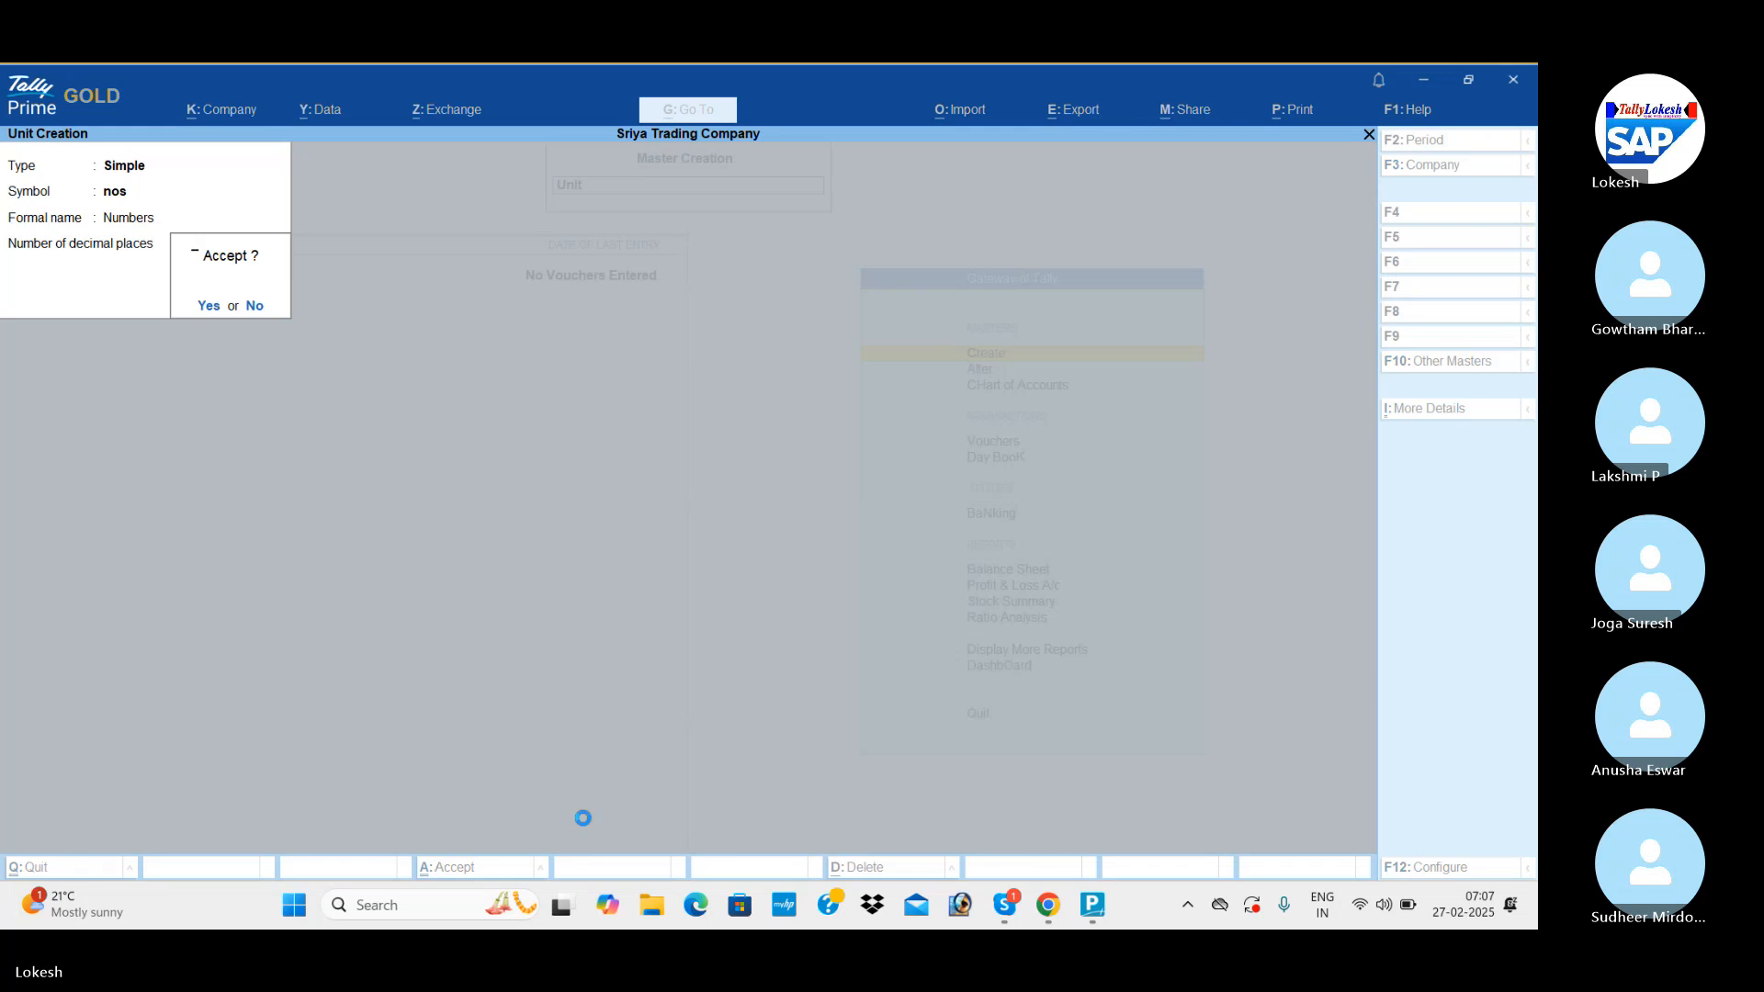
key(Return)
key(Escape)
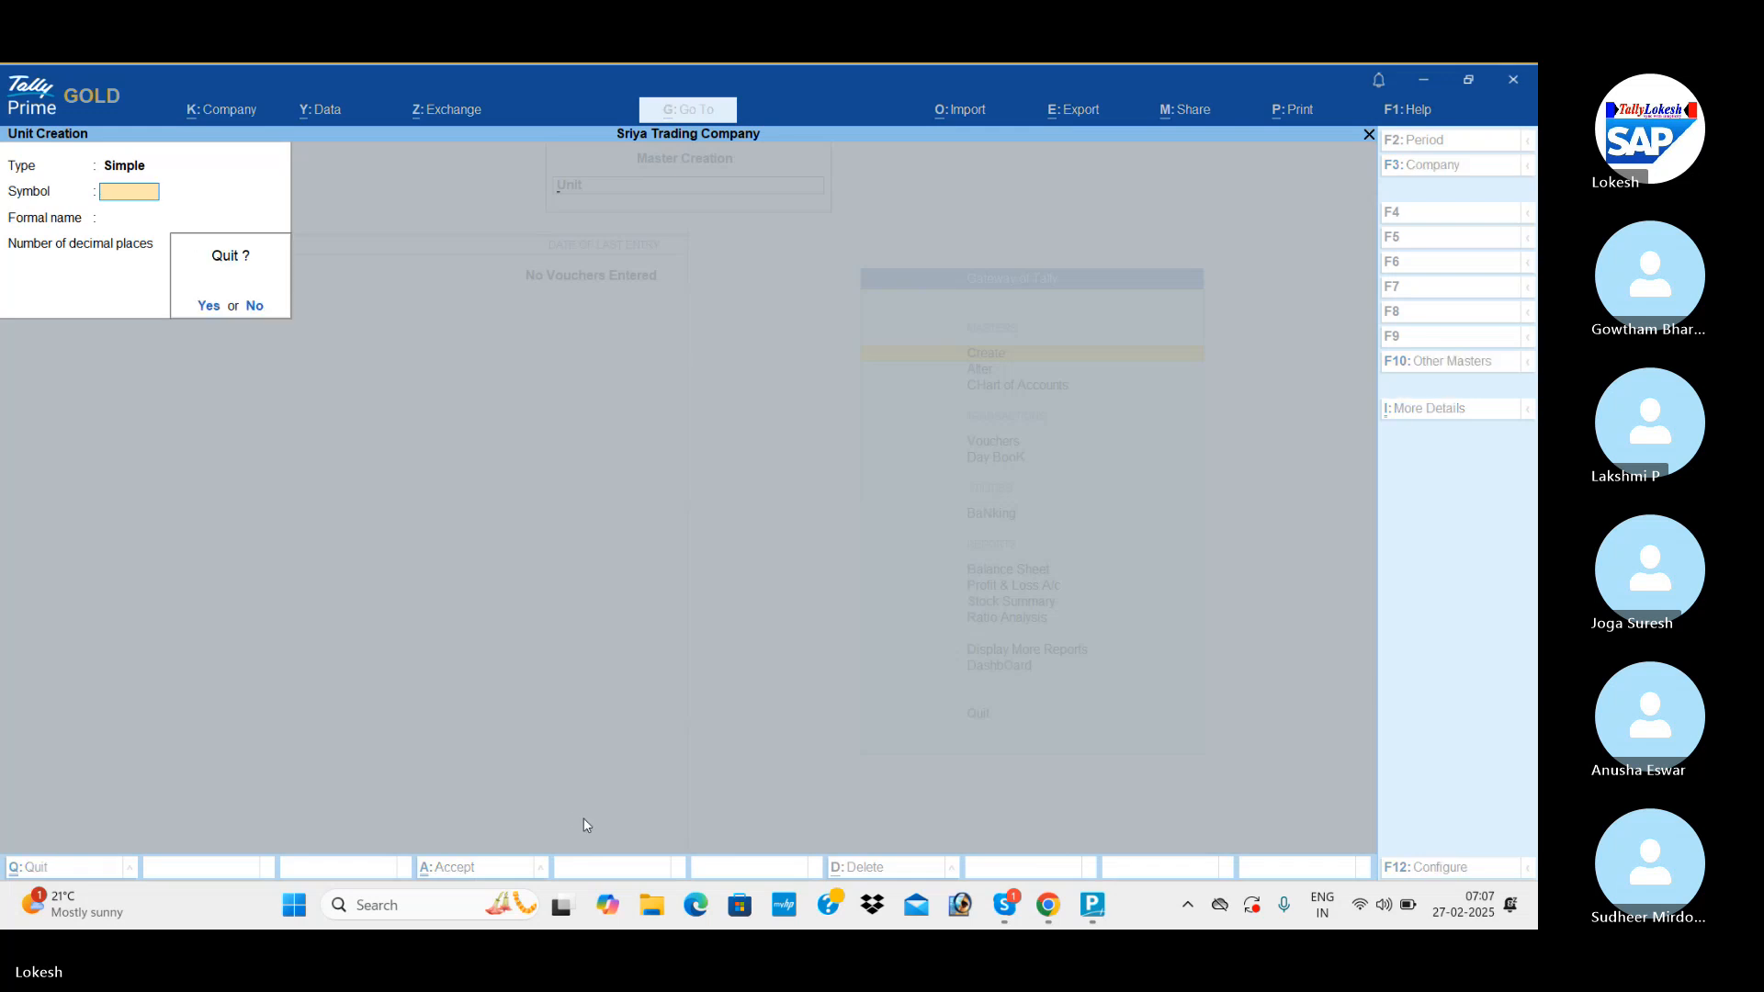
key(Return)
Start a new stock item named Grinders under Primary with nos as its unit, leaving category and duty rate at their defaults.
key(Up)
key(Return)
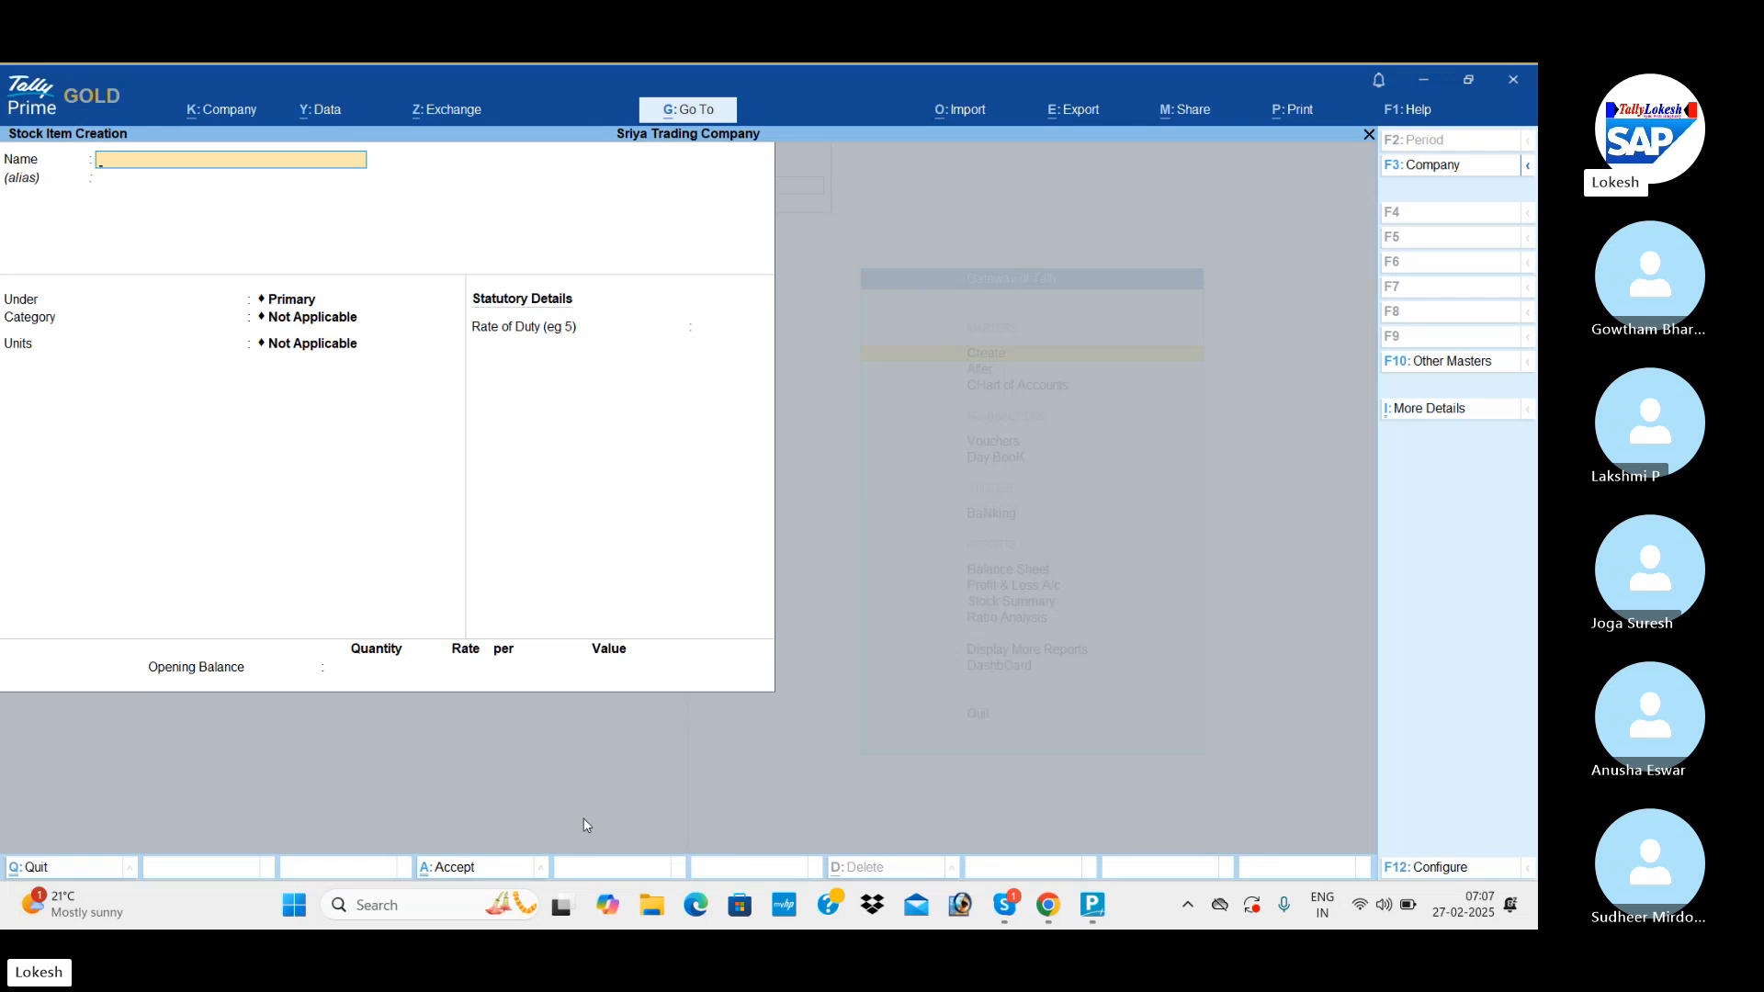
text(Grinders)
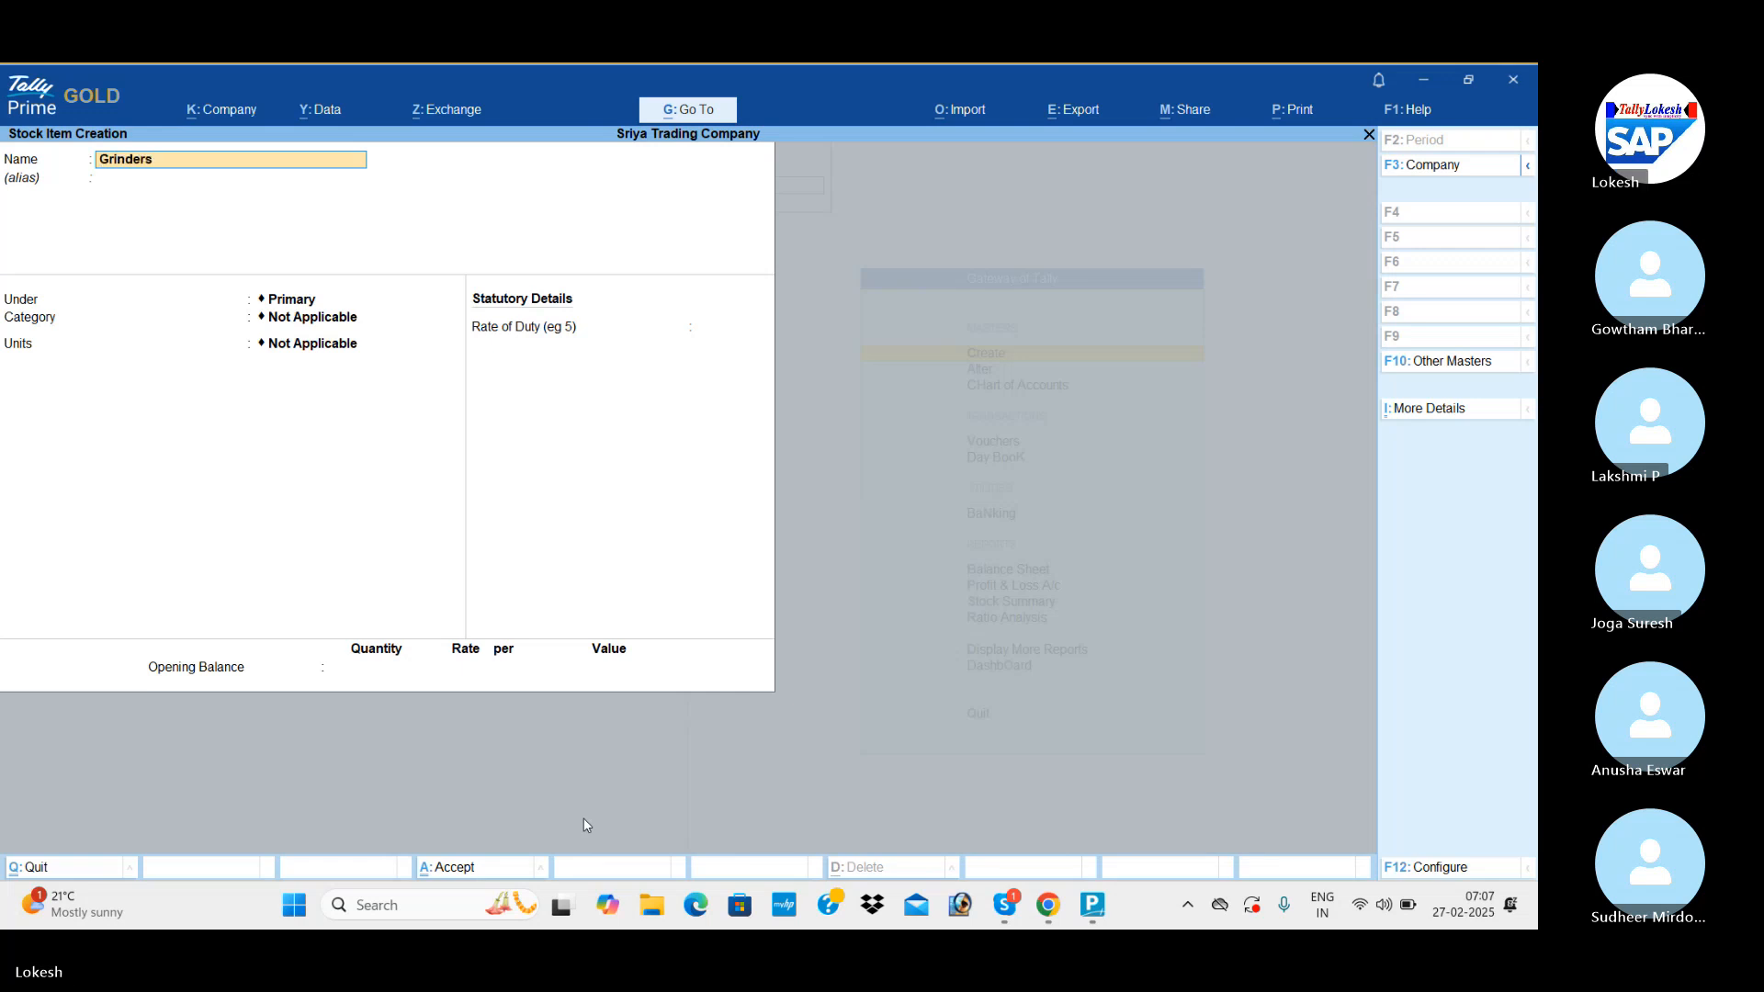
key(Return)
key(Return)
key(Return)
key(Return)
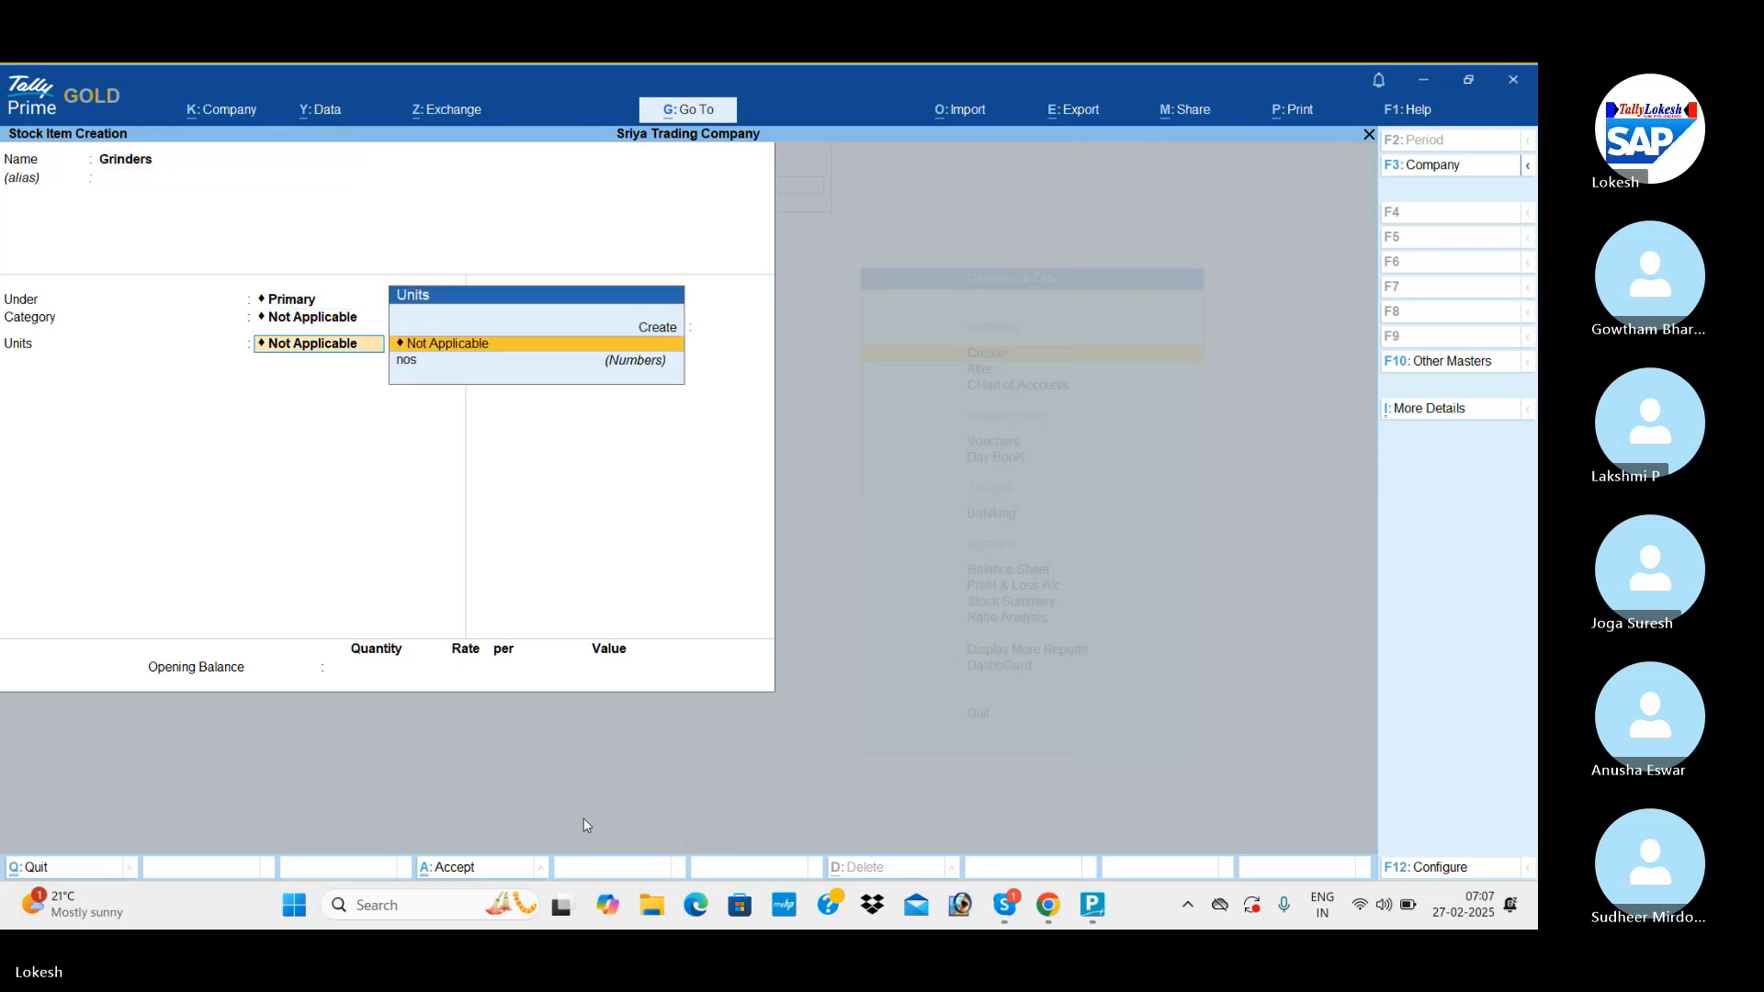
key(Down)
Set the Grinders opening balance to 2 nos at a rate of 2,000 and save the stock item.
key(Return)
key(Return)
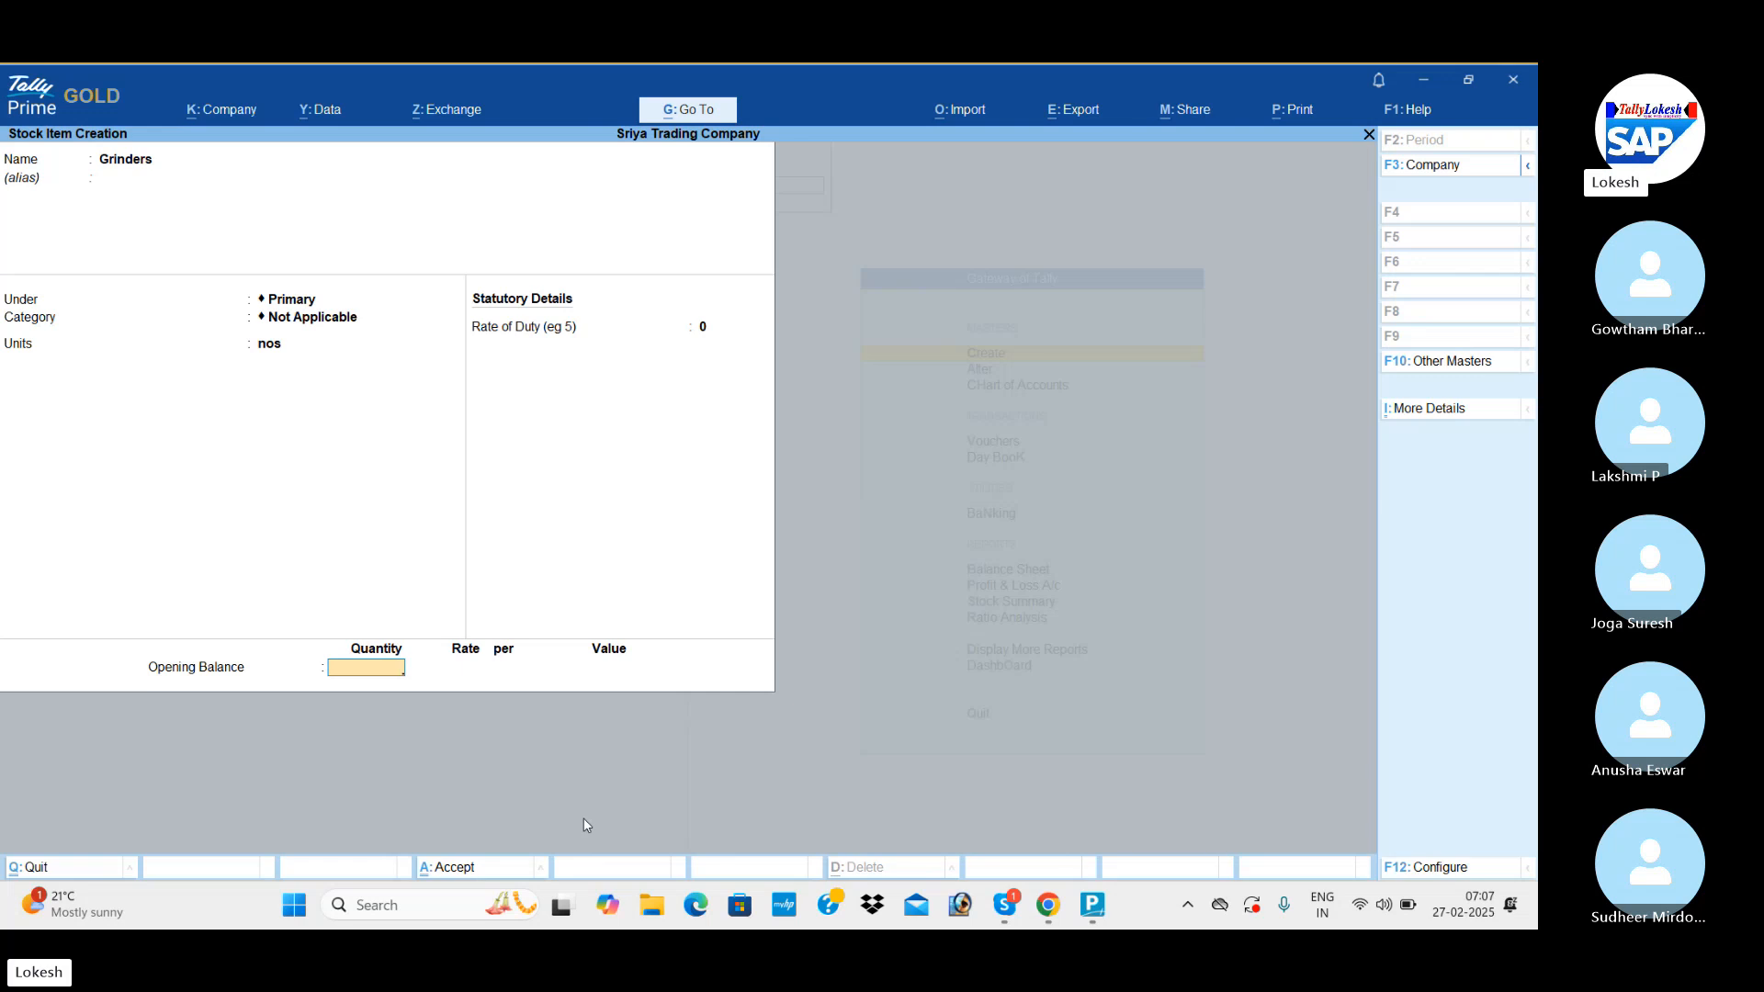
text(2)
key(Return)
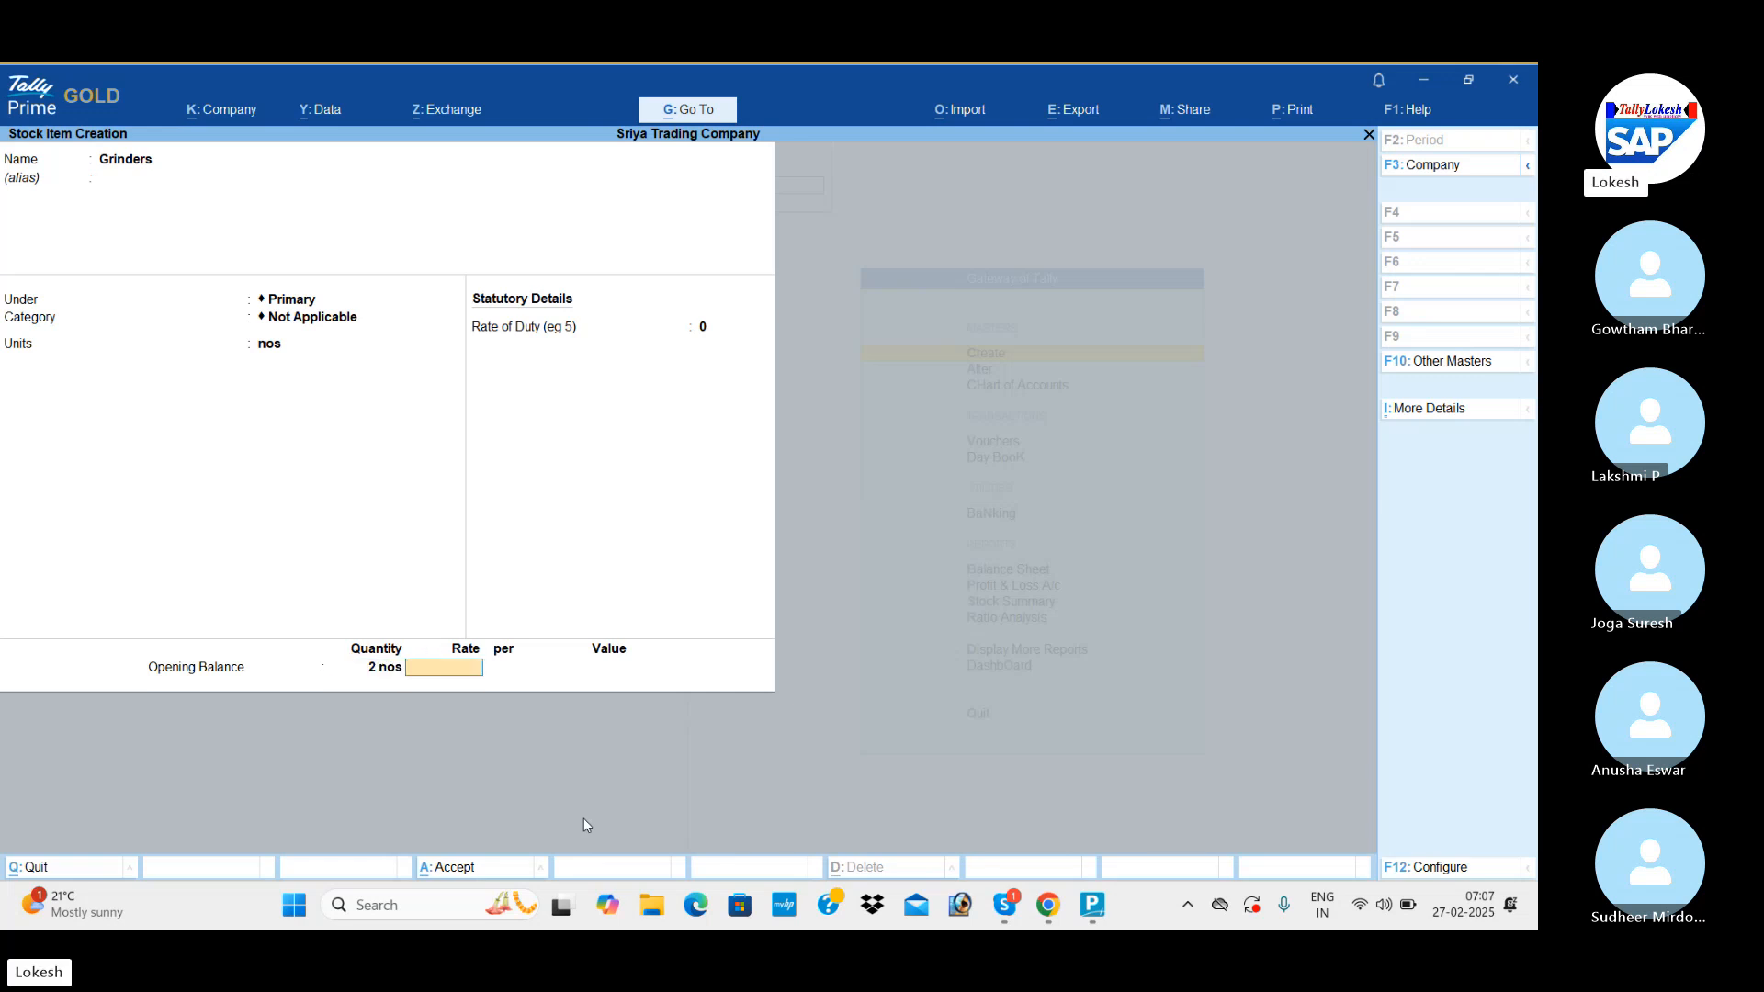
text(2,000)
key(Return)
key(Return)
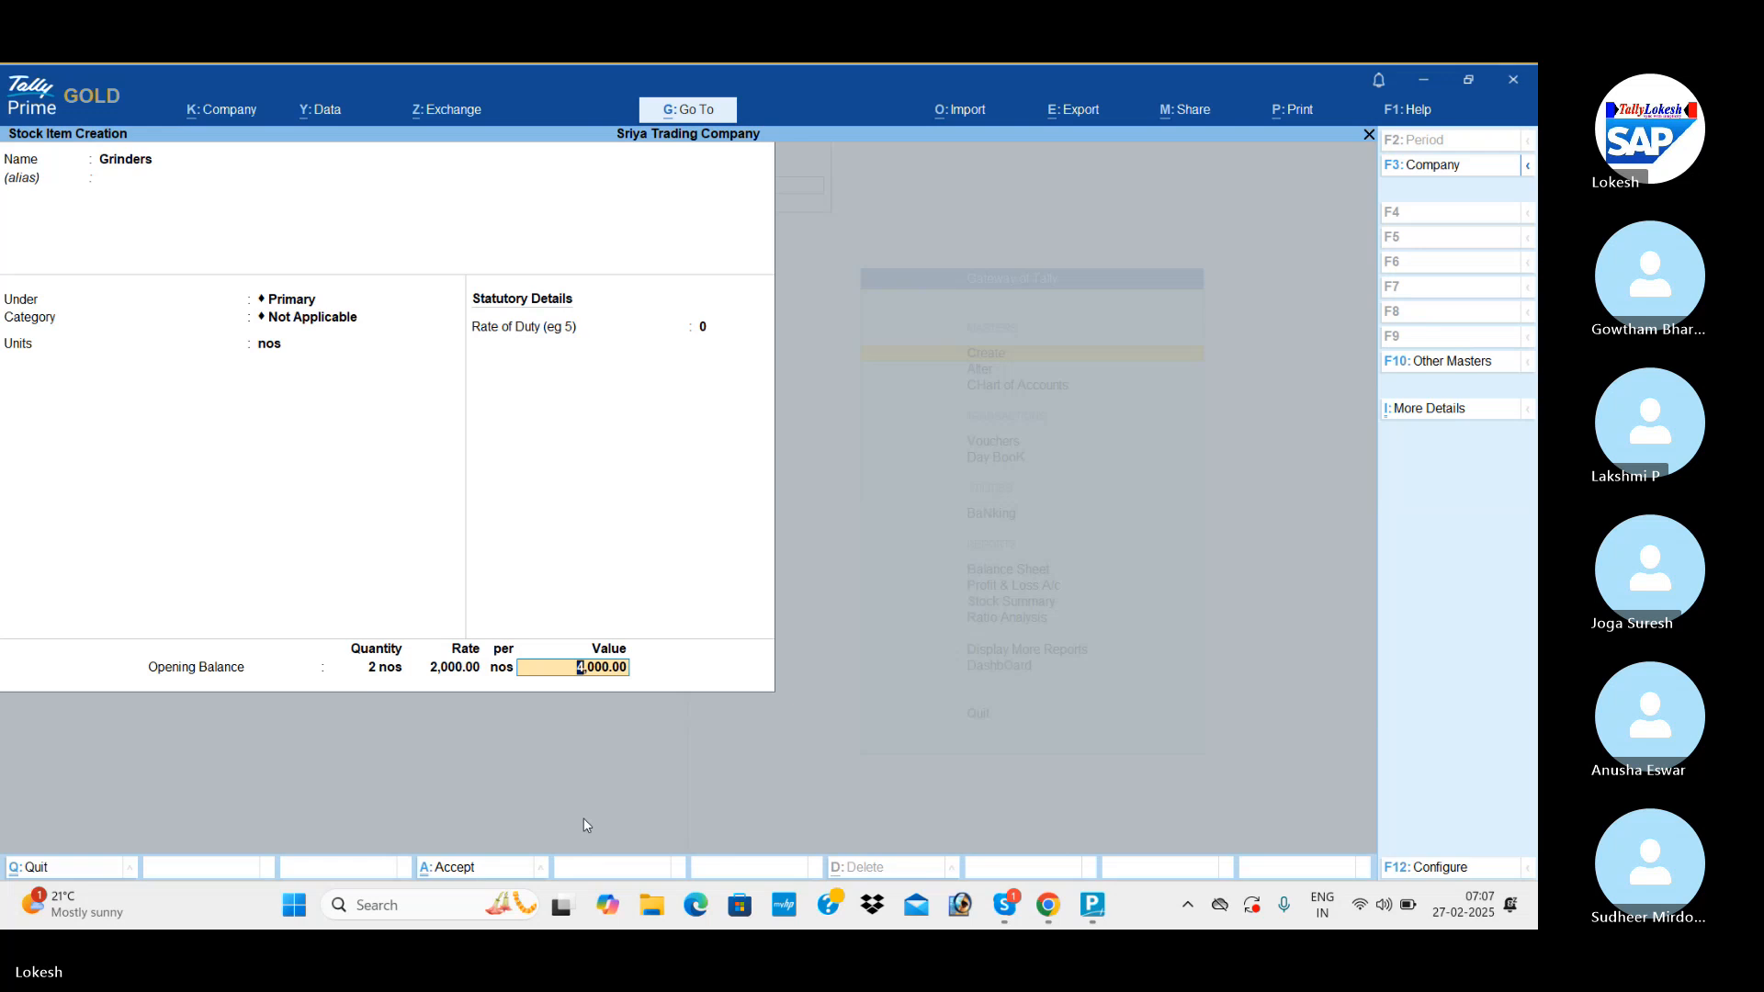
key(Return)
Name the next stock item Mixies and set its unit to nos, keeping the other details at their defaults.
key(Return)
text(M)
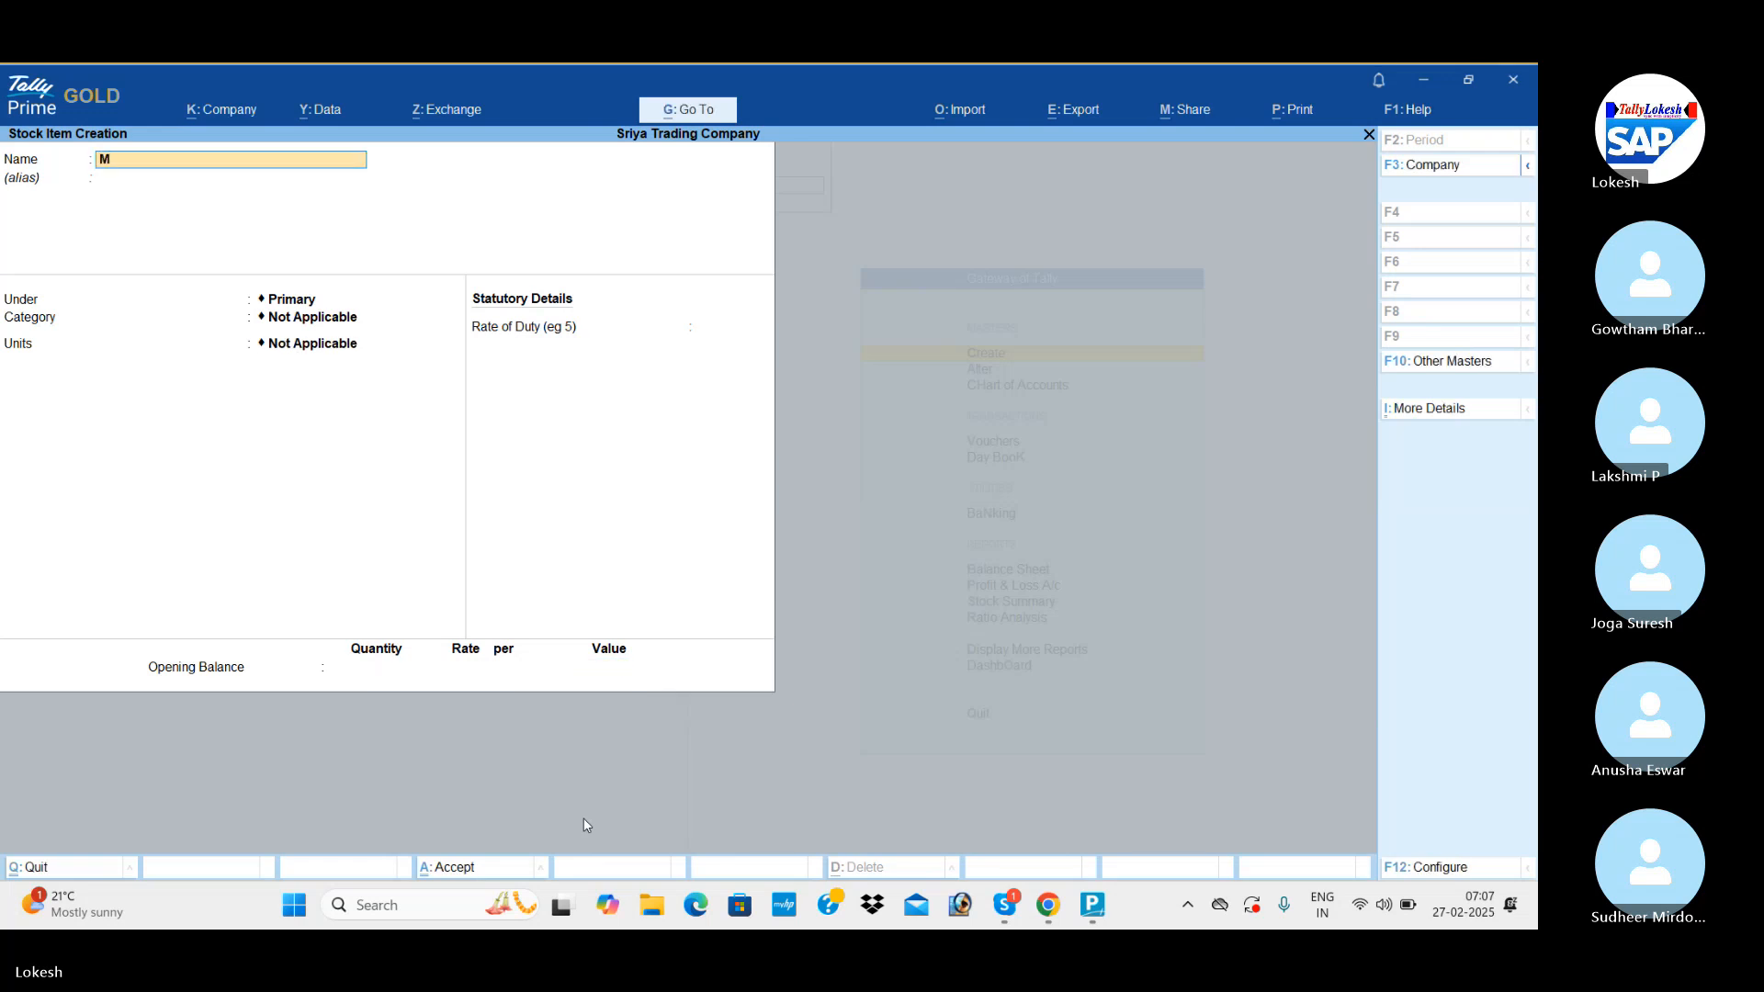
text(ixie)
key(Return)
key(Return)
key(Return)
key(Return)
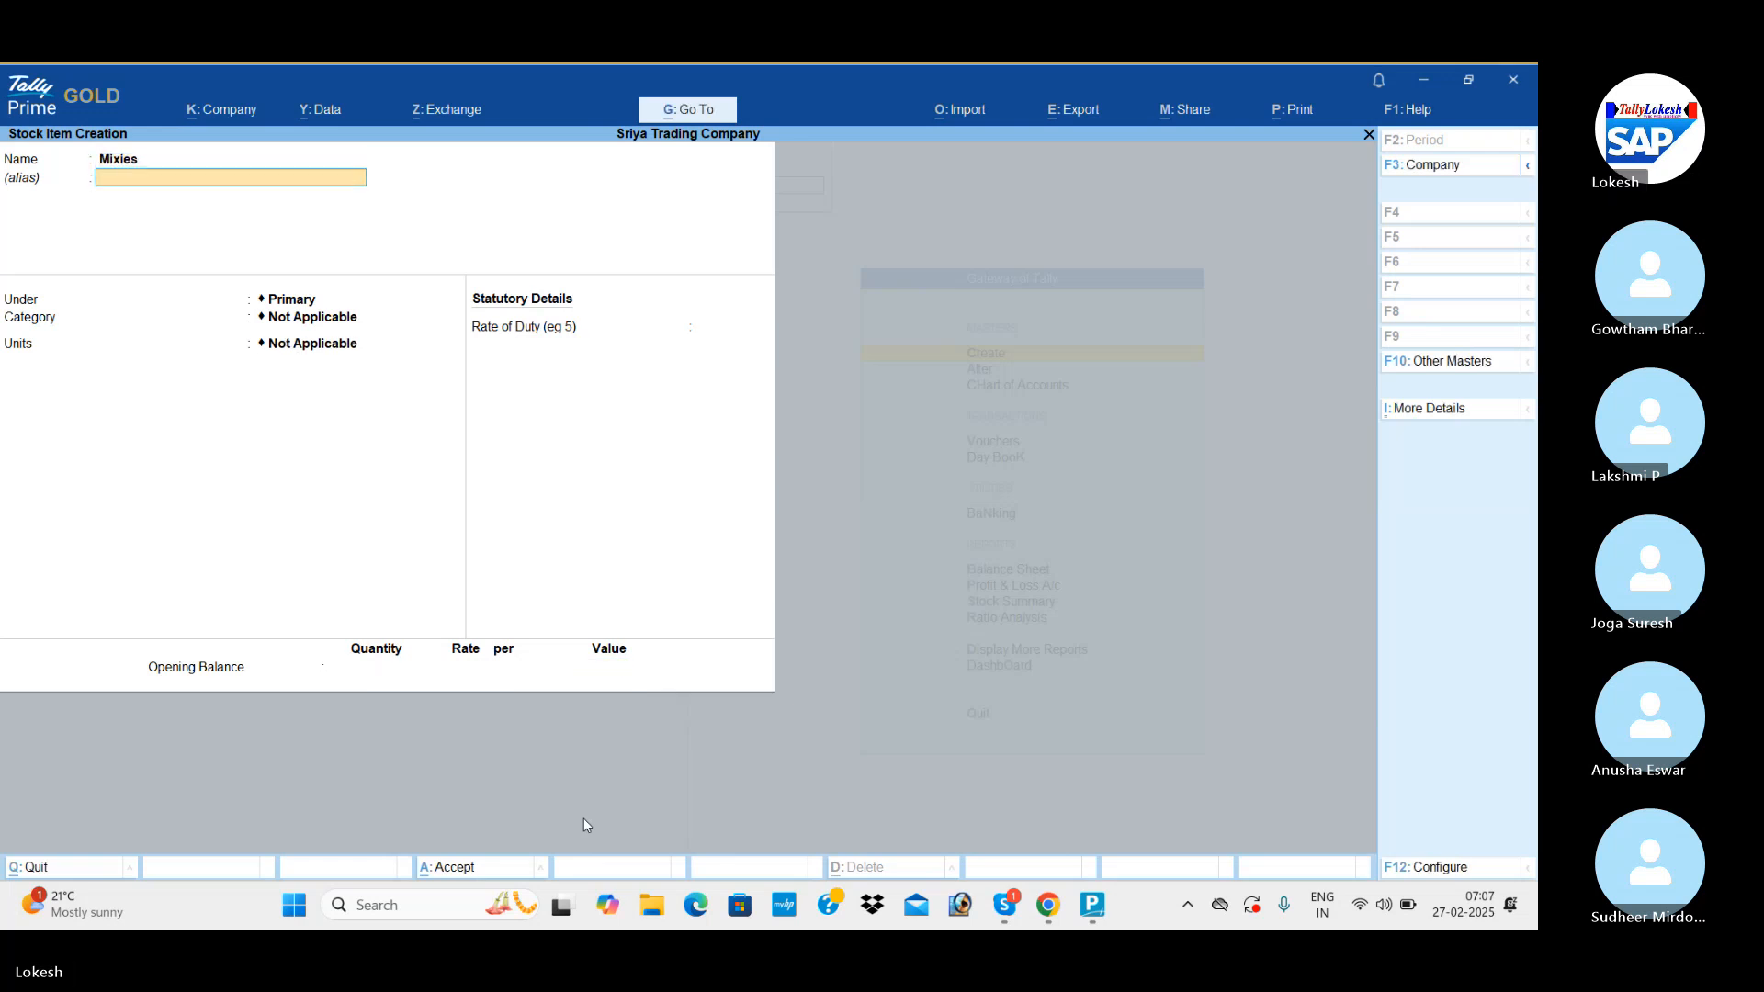
key(Return)
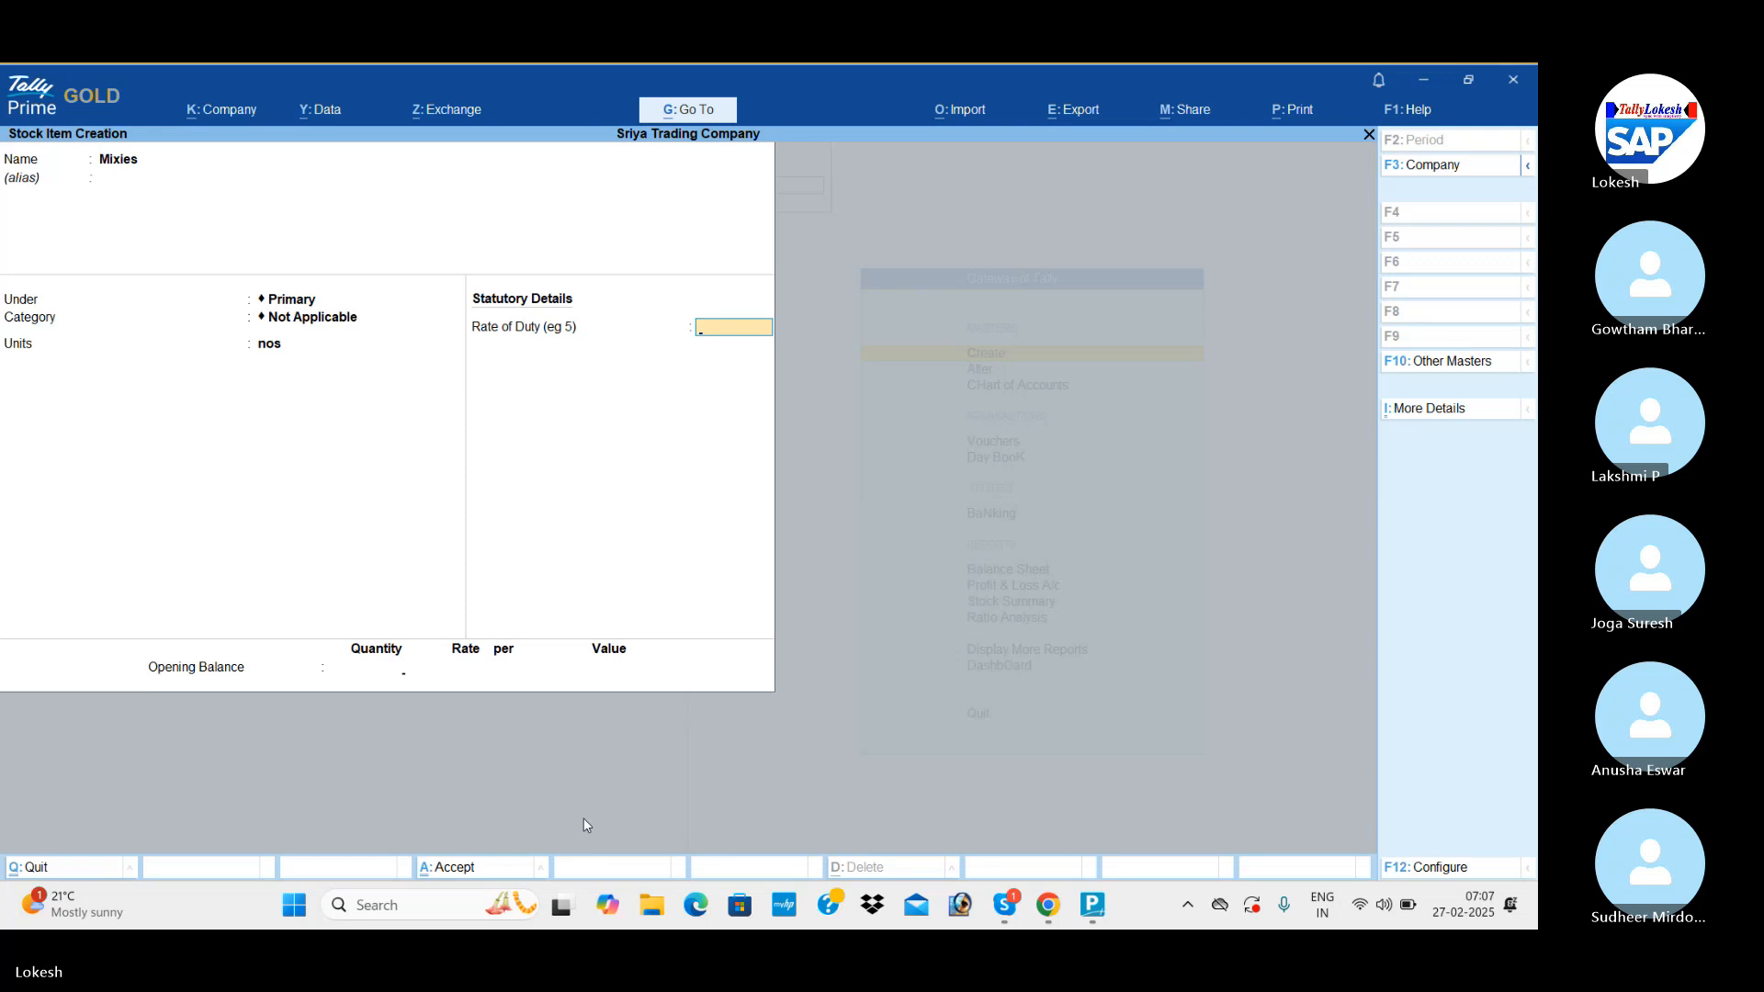
Set the Mixies opening balance to 2 nos at a rate of 1,500 and save the stock item.
key(Return)
text(2)
key(Return)
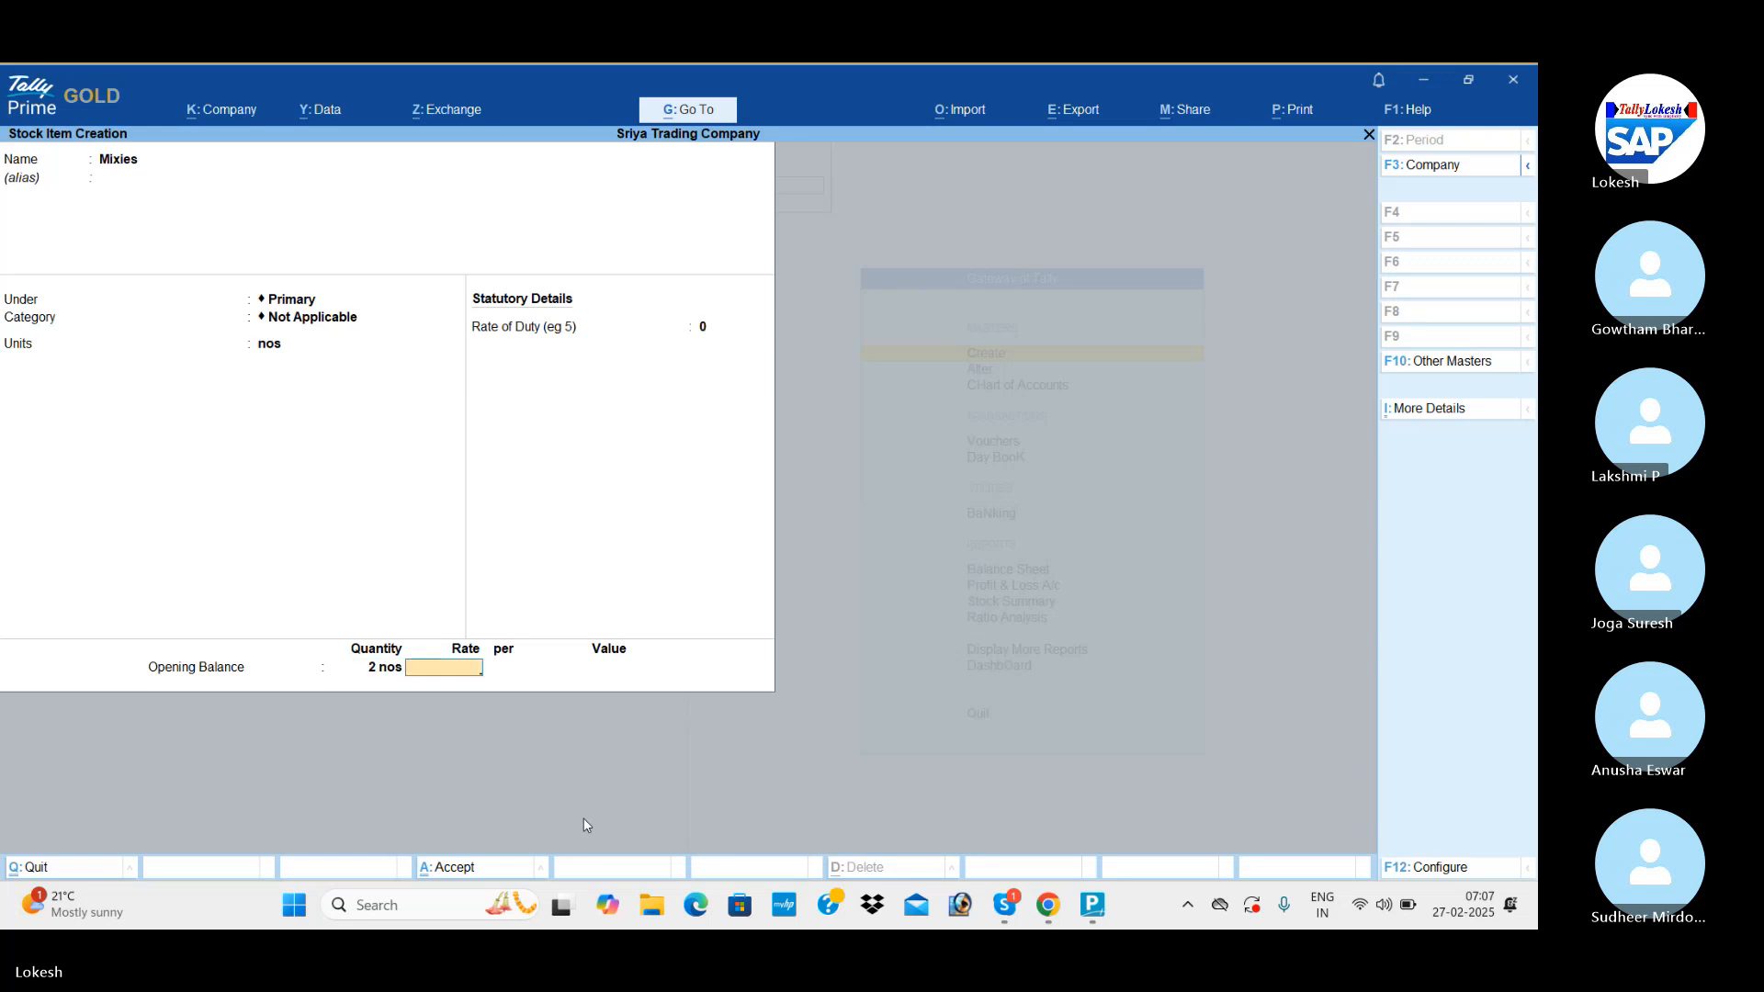
text(1500)
key(Return)
key(Return)
key(Return)
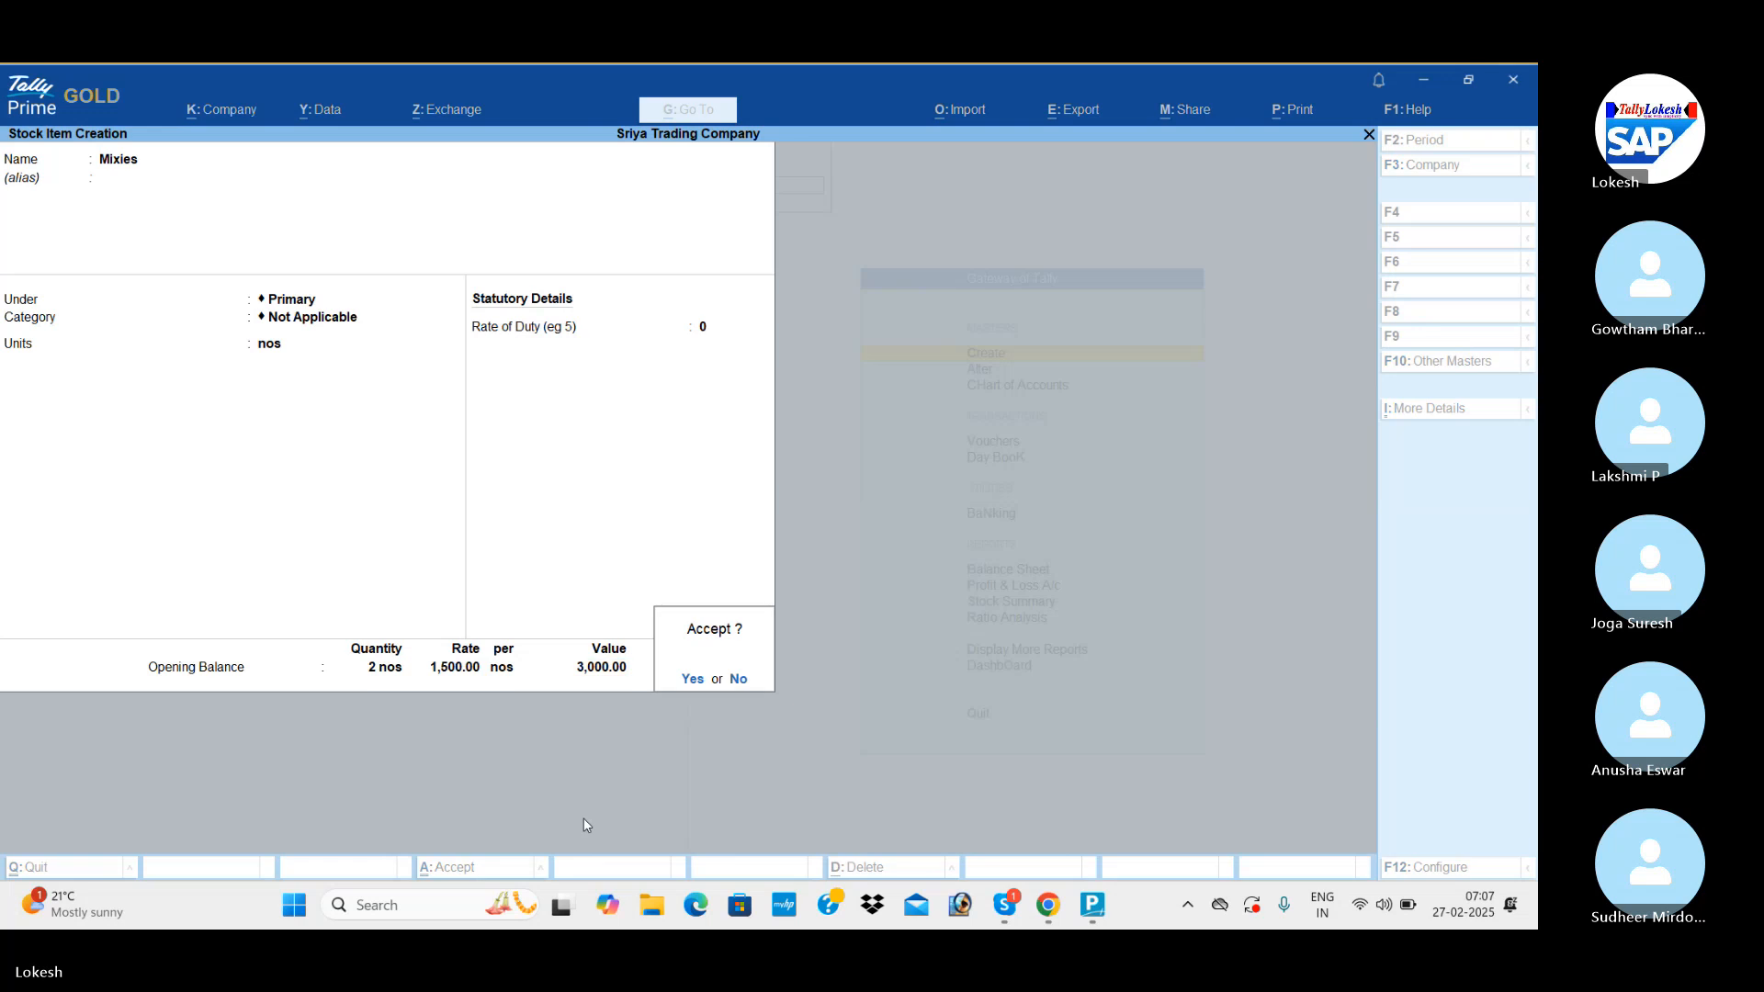
key(Return)
Name the next stock item Ceiling Fan and set its unit to nos, keeping the other details at their defaults.
text(Cei)
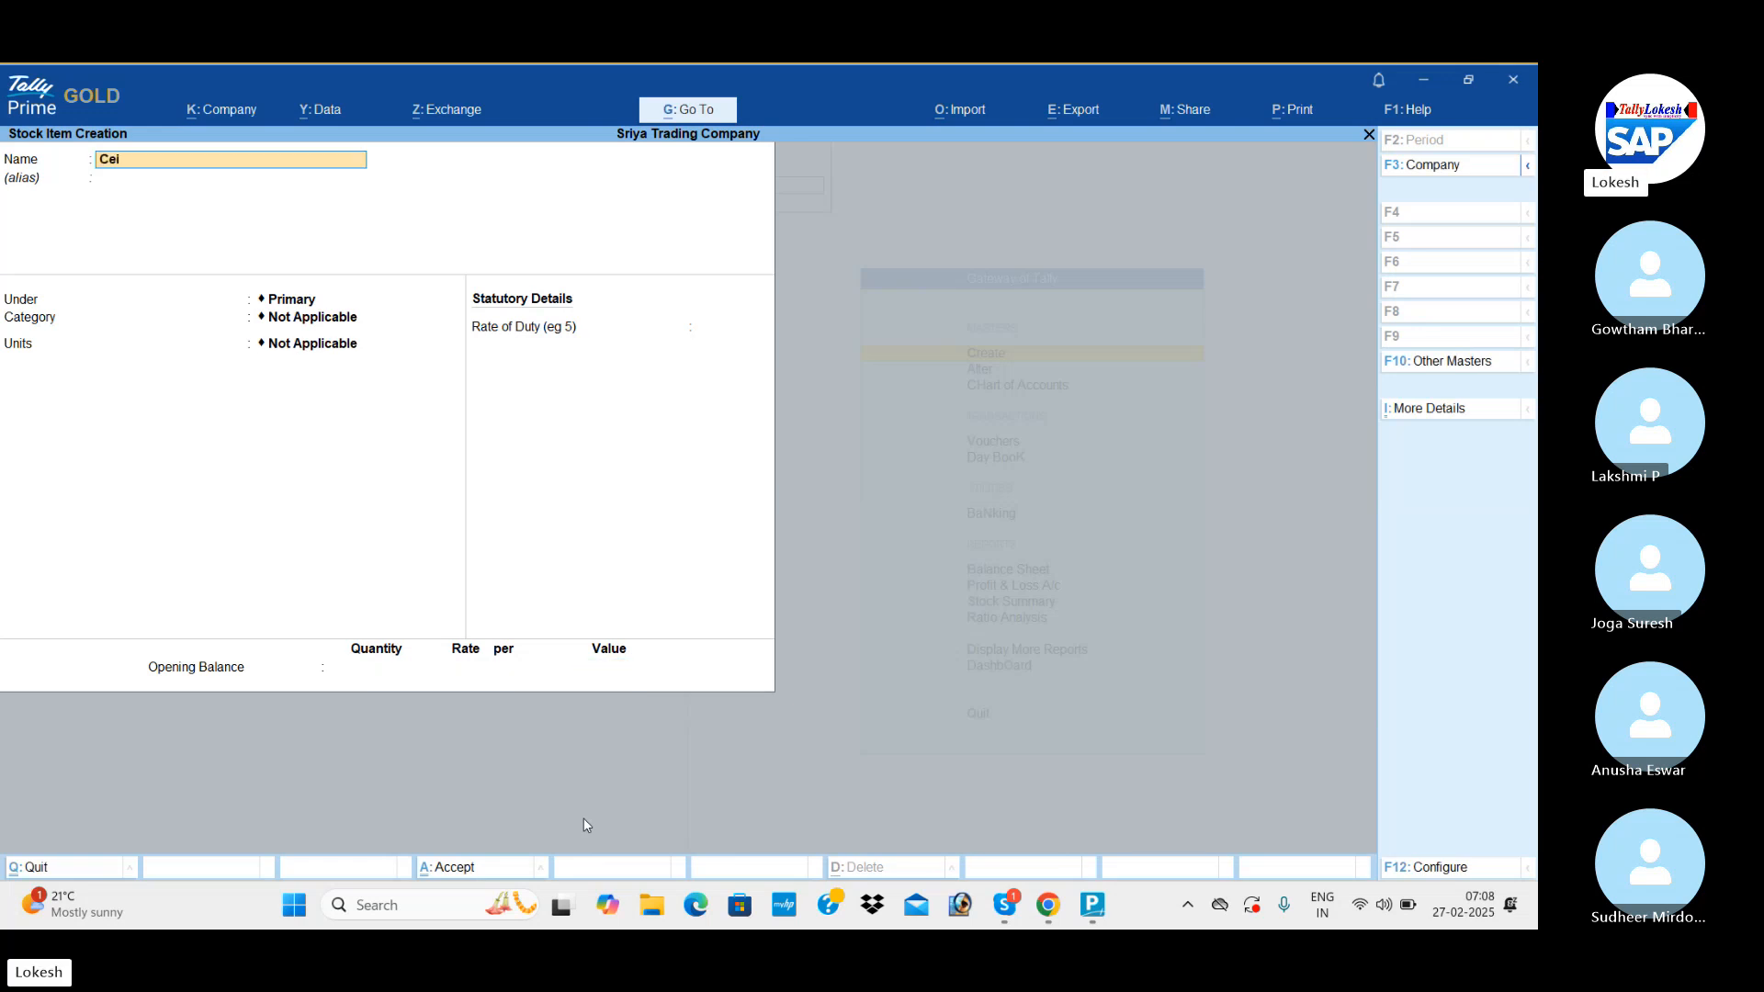
text(ling Fan)
key(Return)
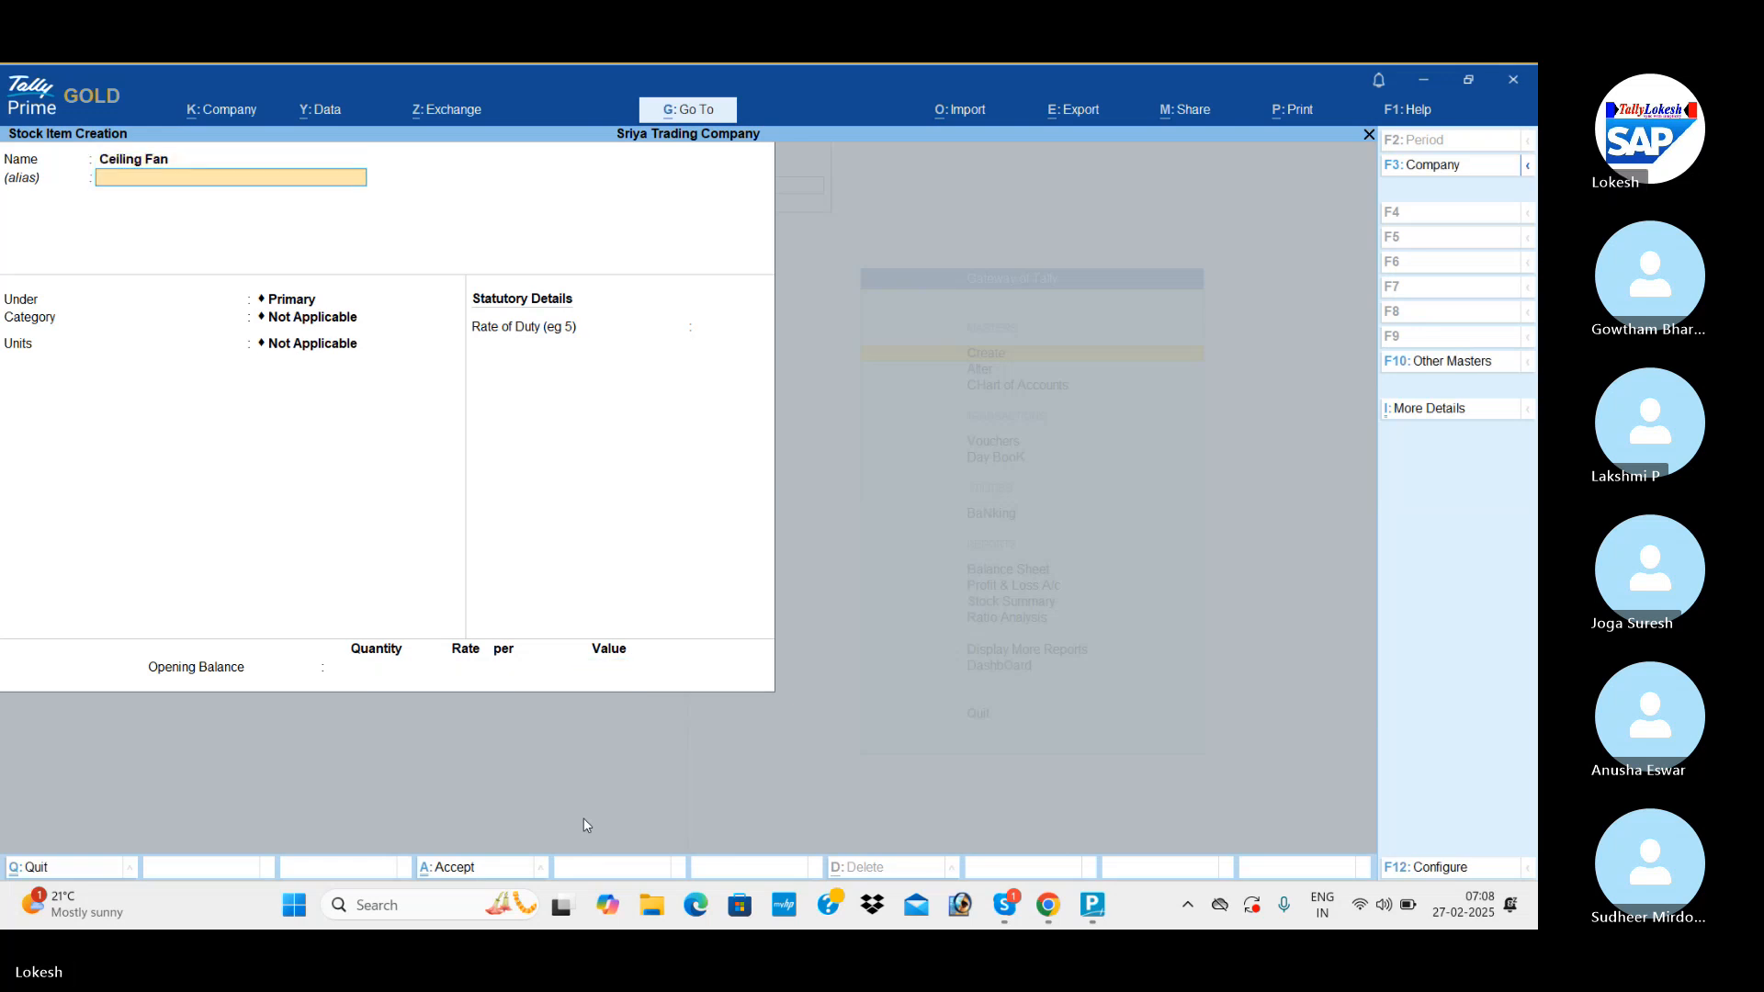
key(Return)
key(Return)
key(Return)
key(Down)
Set the Ceiling Fan opening balance to 2 nos at a rate of 800 and save the stock item.
key(Return)
key(Return)
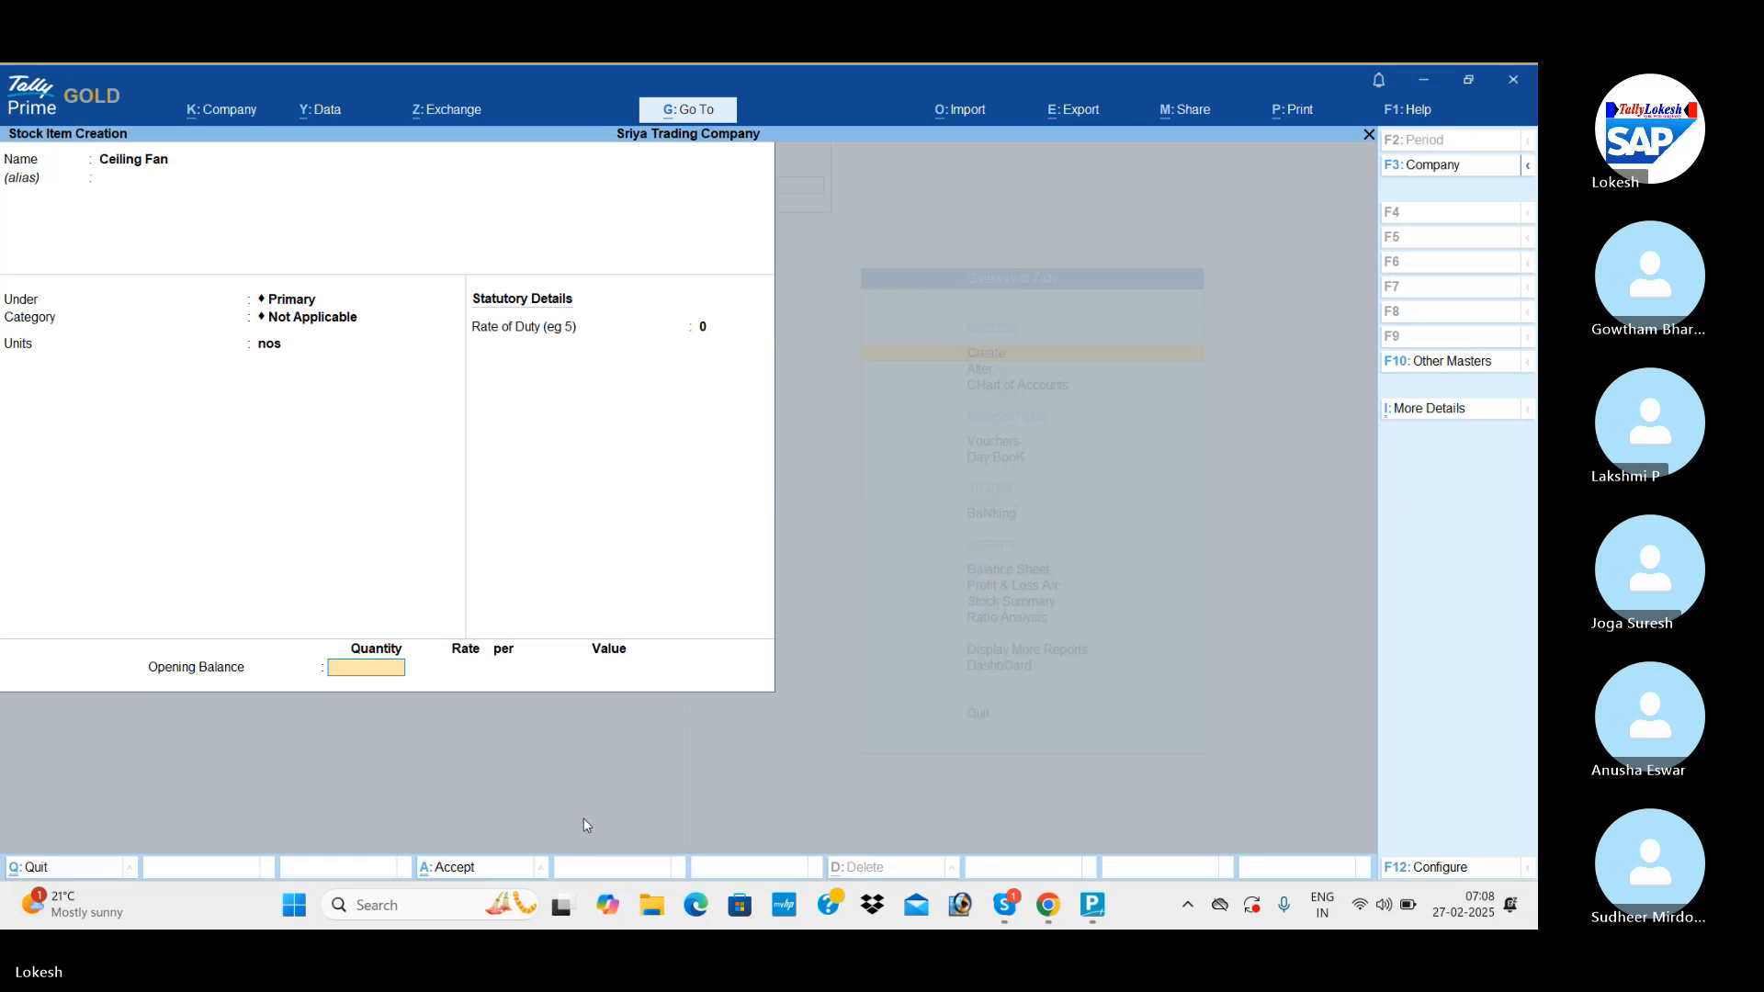
text(2)
key(Return)
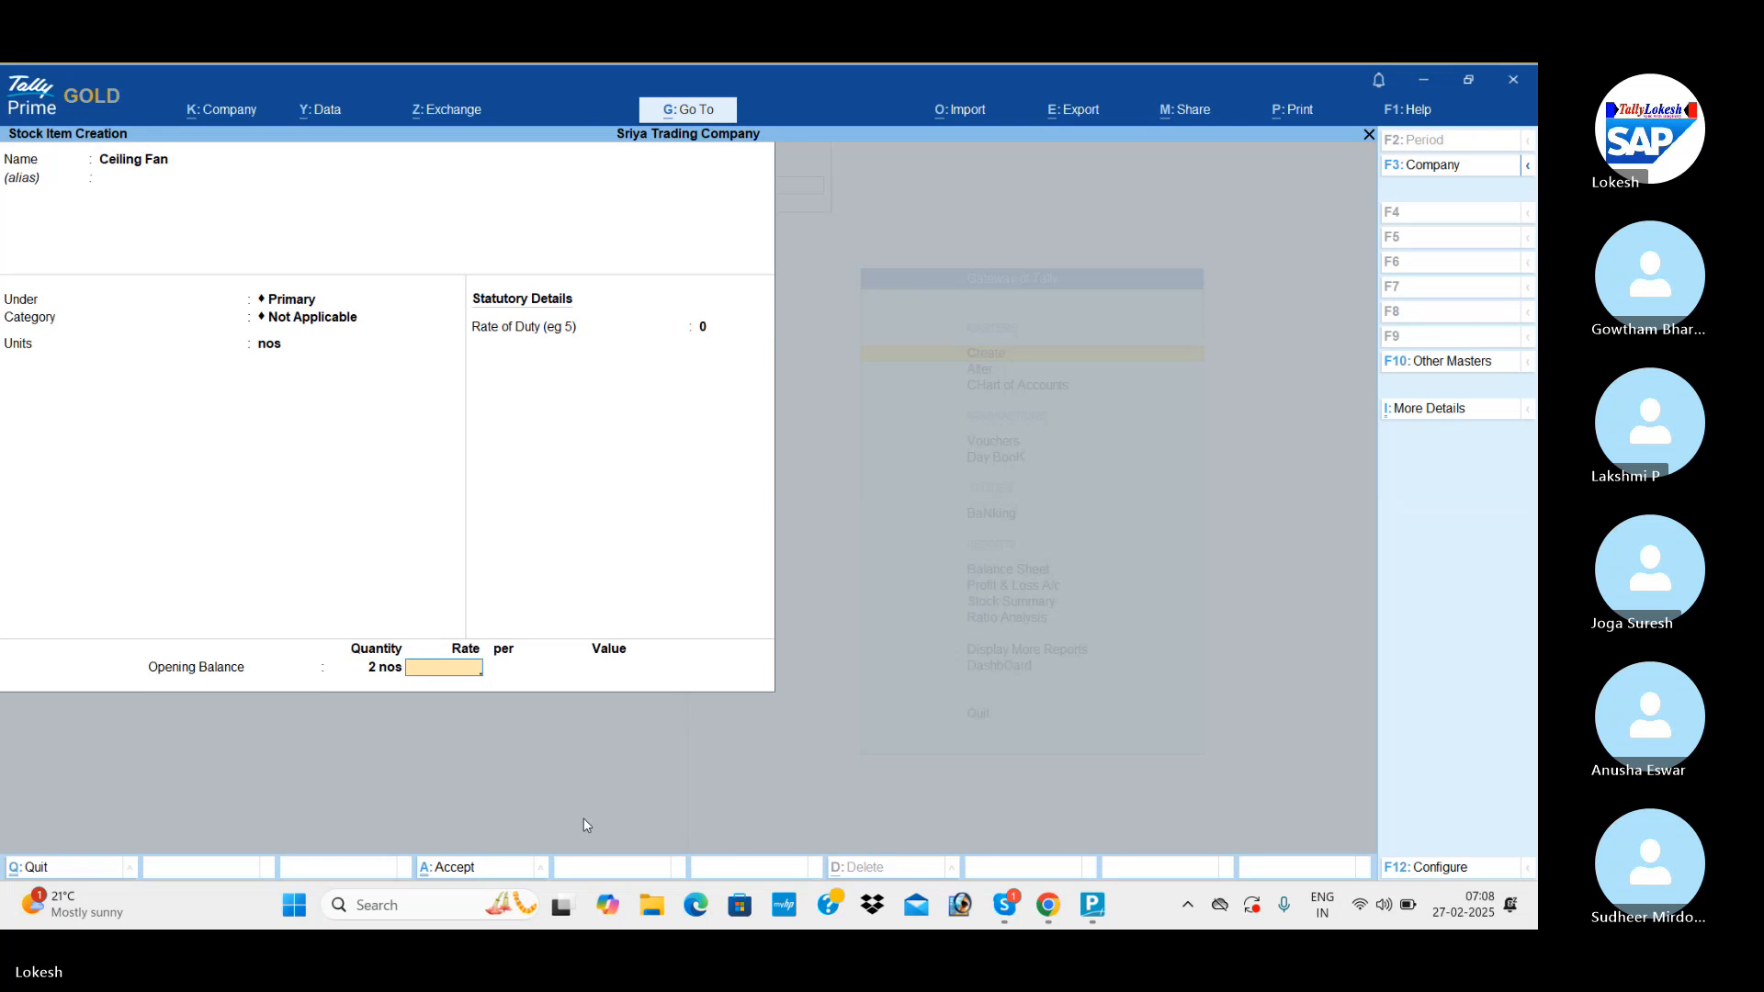
text(800)
key(Return)
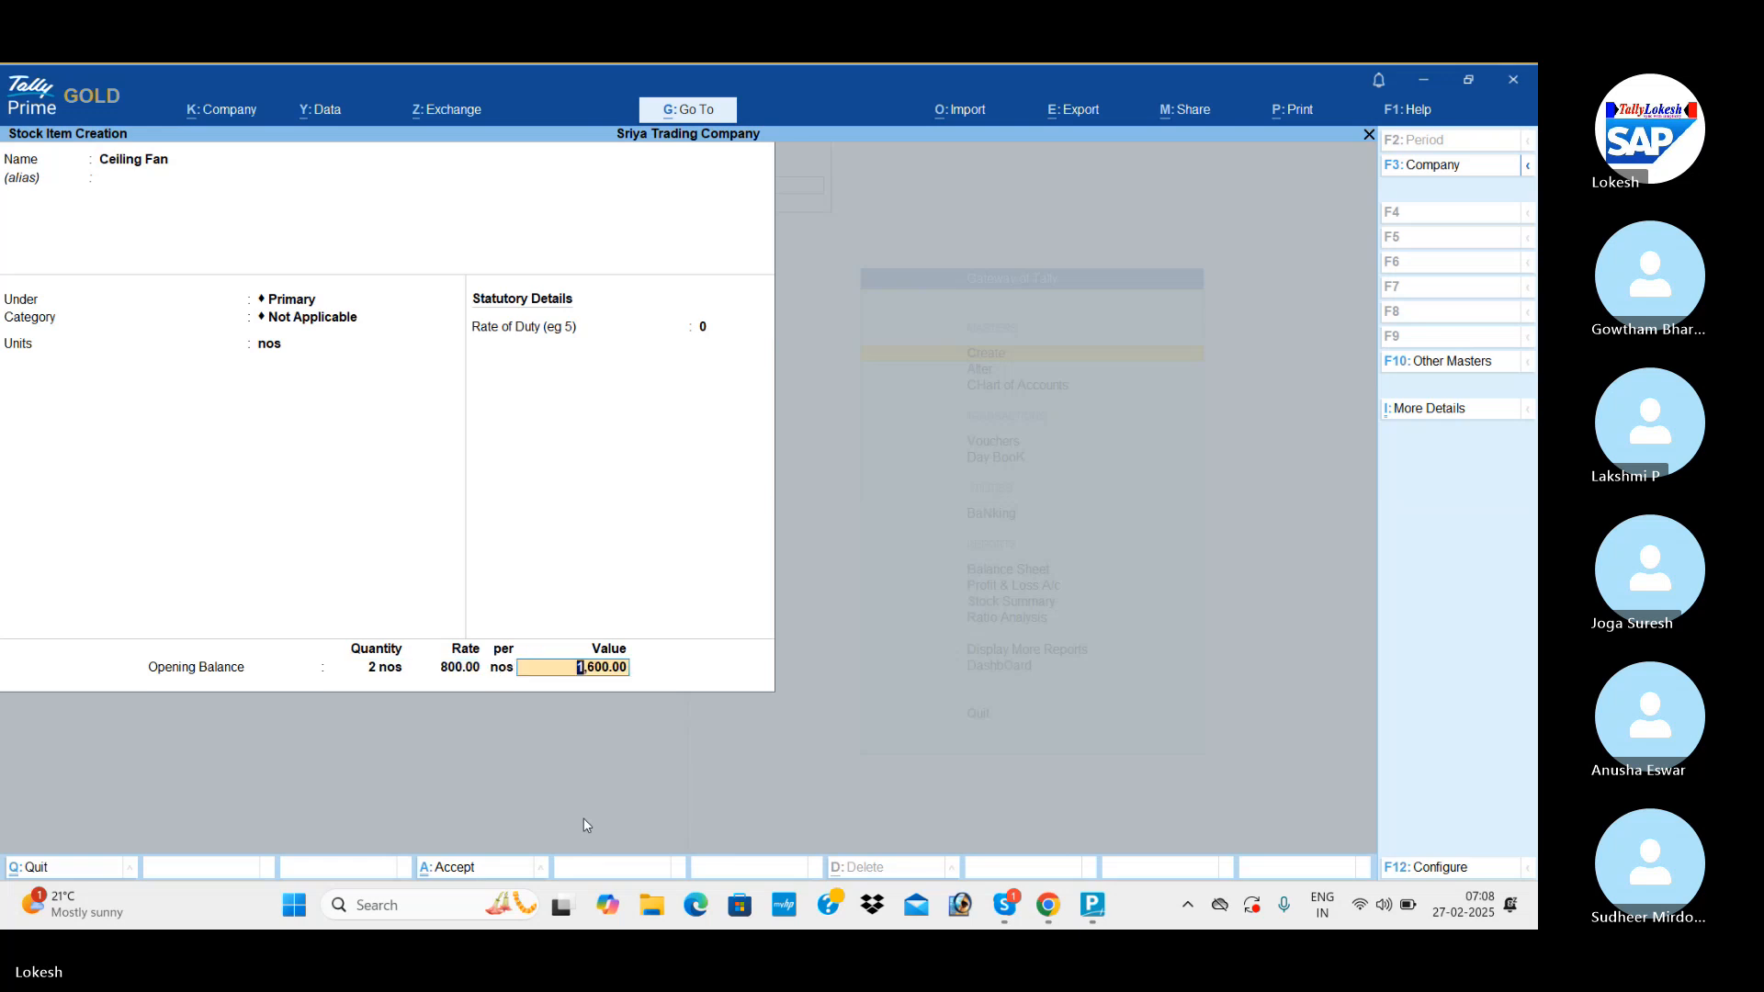
key(Return)
Name the next stock item Table Fan and set its unit to nos, keeping the other details at their defaults.
key(Return)
text(Tab)
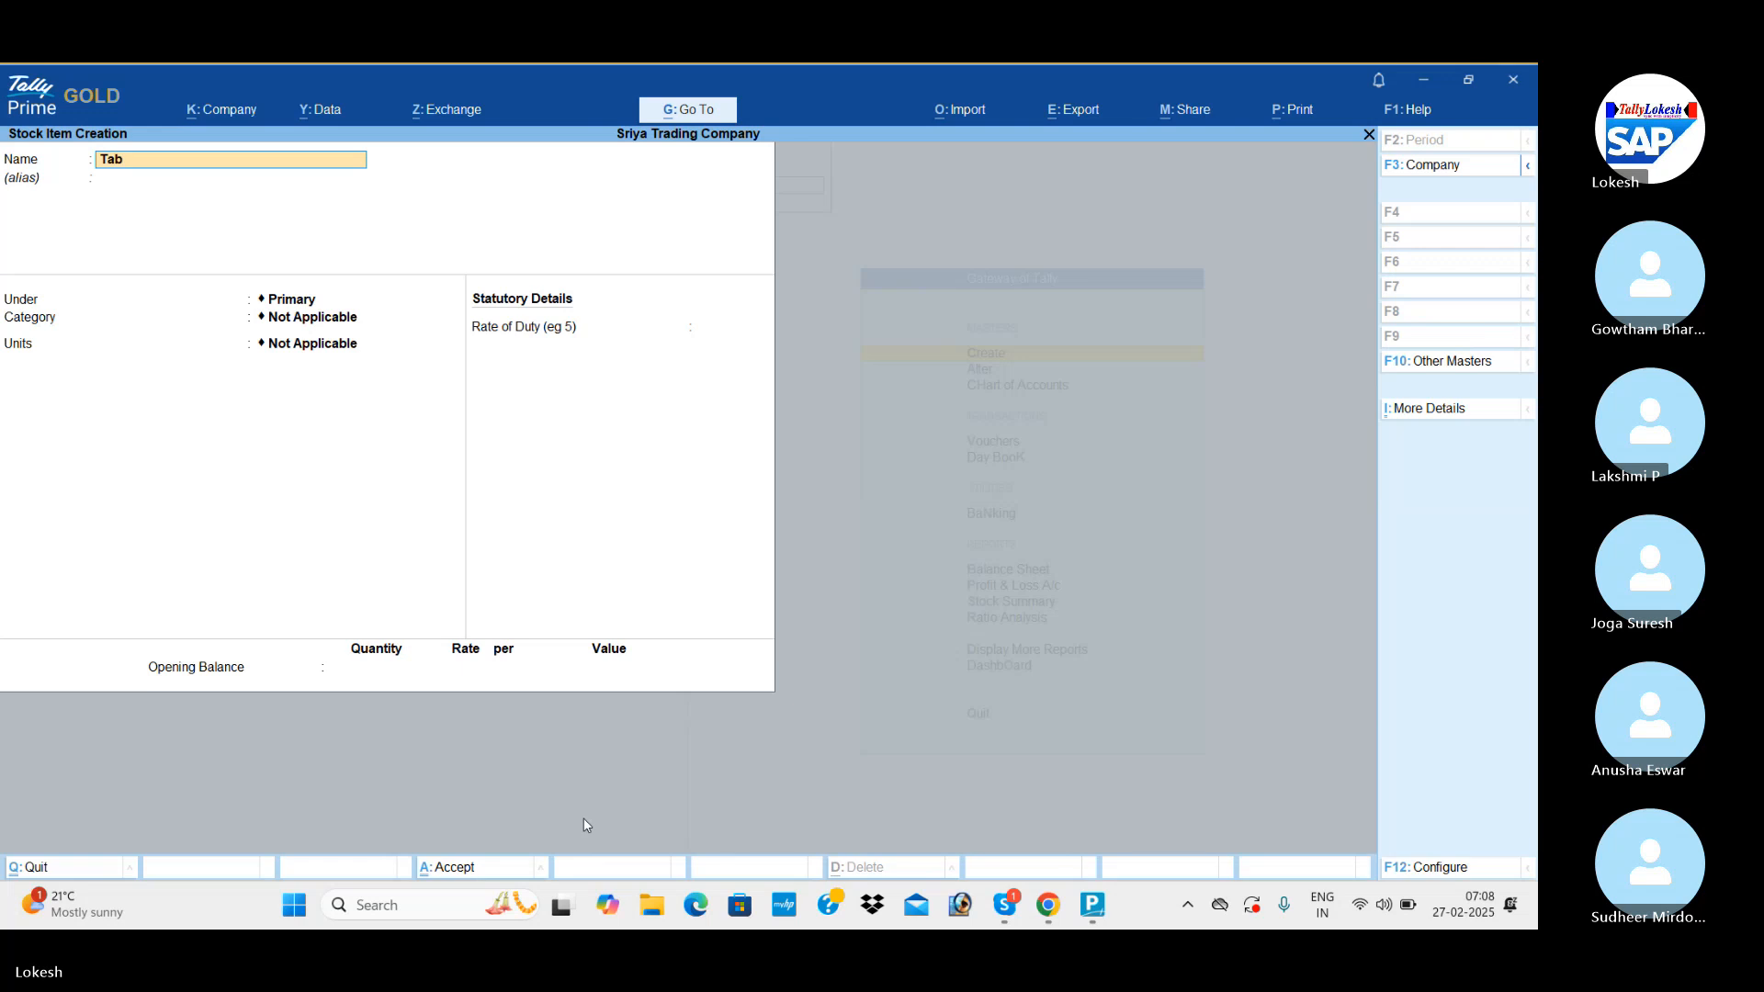
text(le Fan)
key(Return)
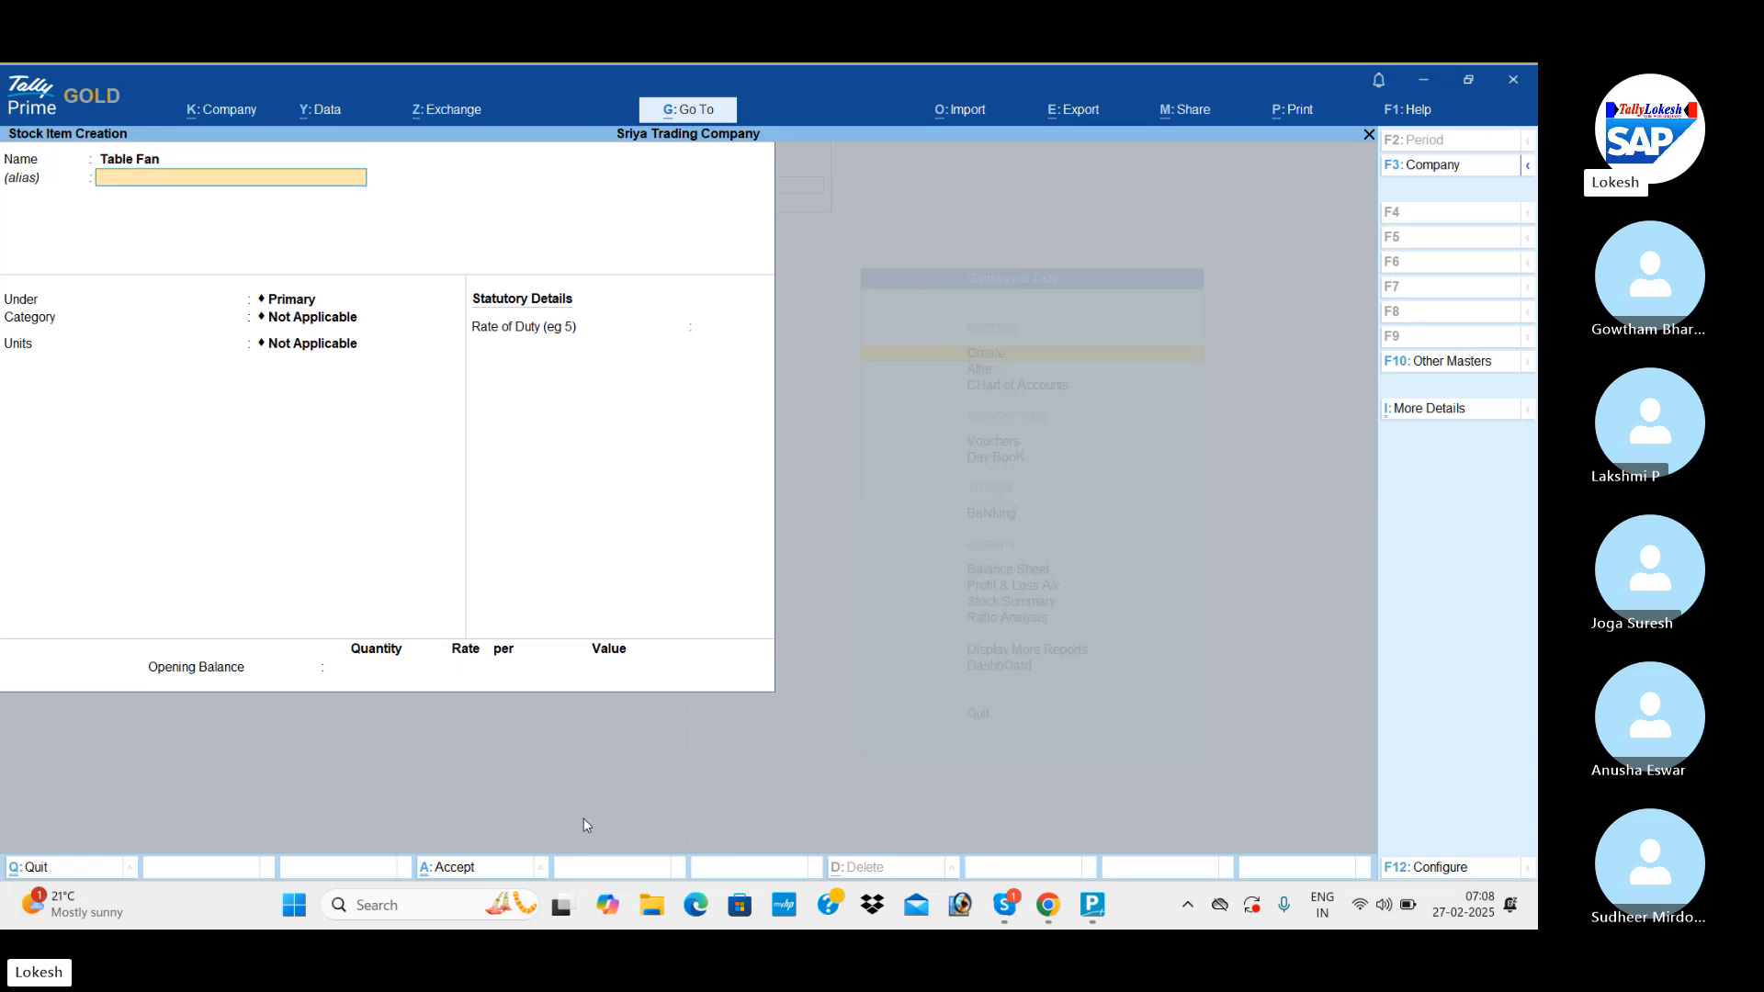
key(Return)
key(Return)
Set the Table Fan opening balance to 2 nos at a rate of 1,000, save the stock item and leave master creation.
key(Return)
key(Down)
key(Return)
key(Return)
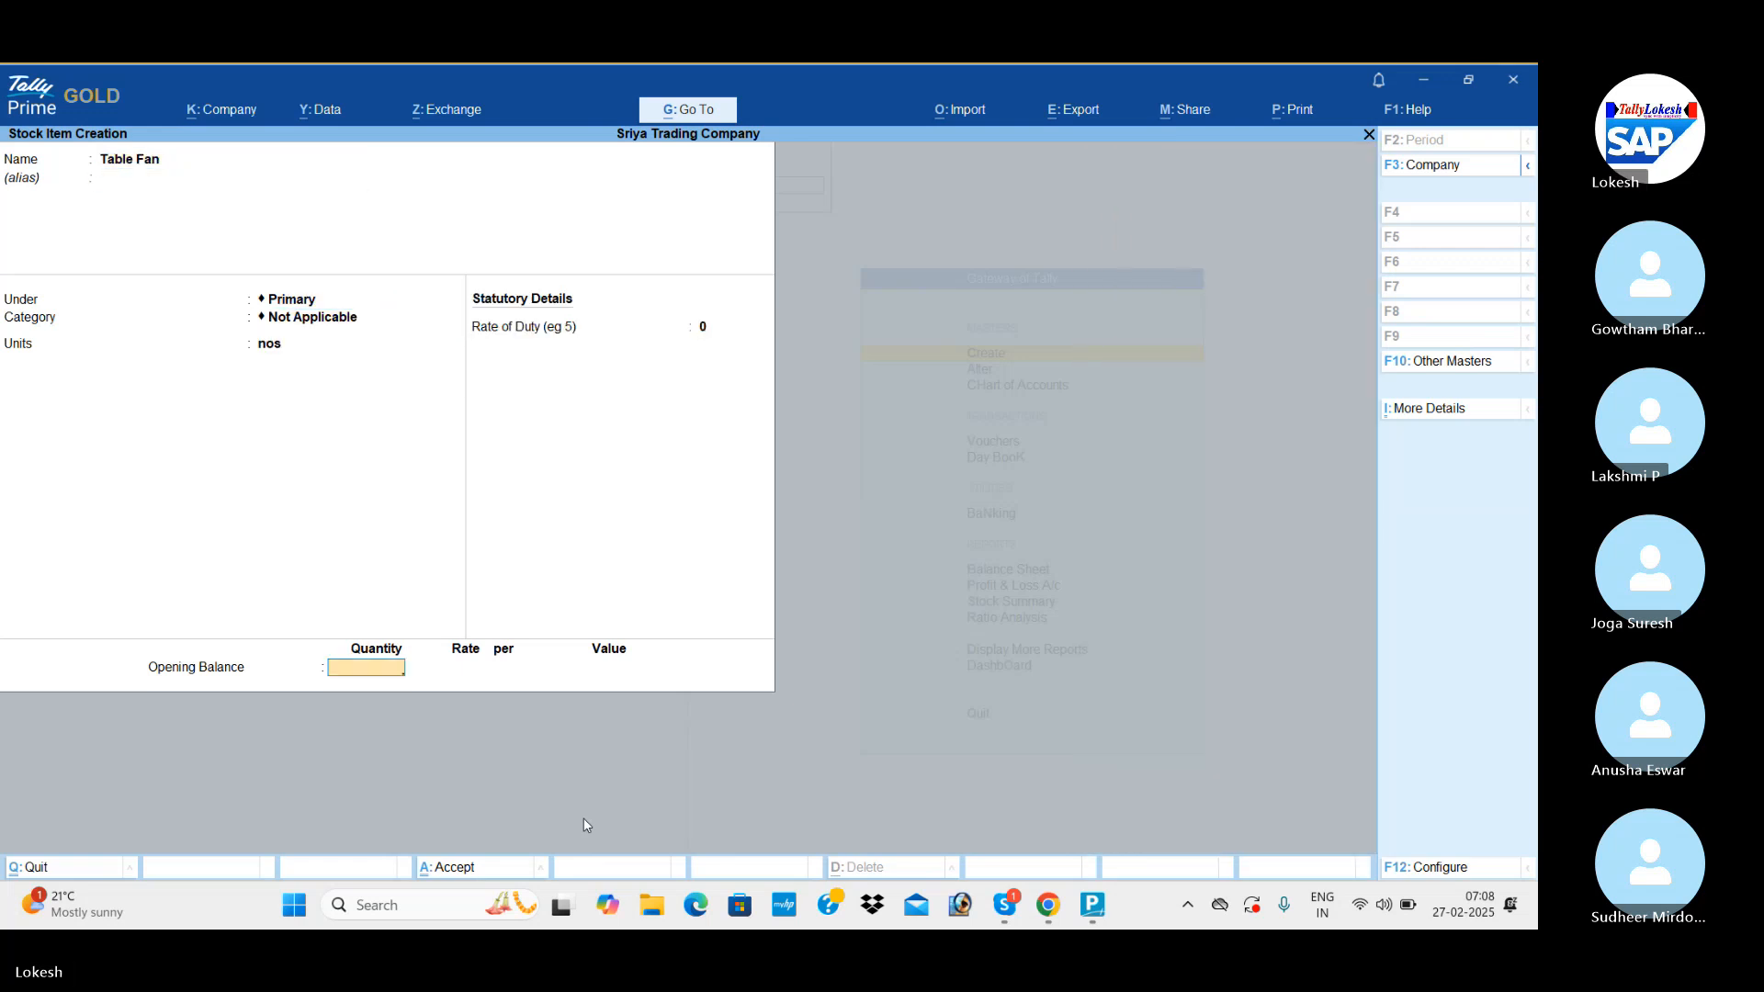
text(2)
key(Return)
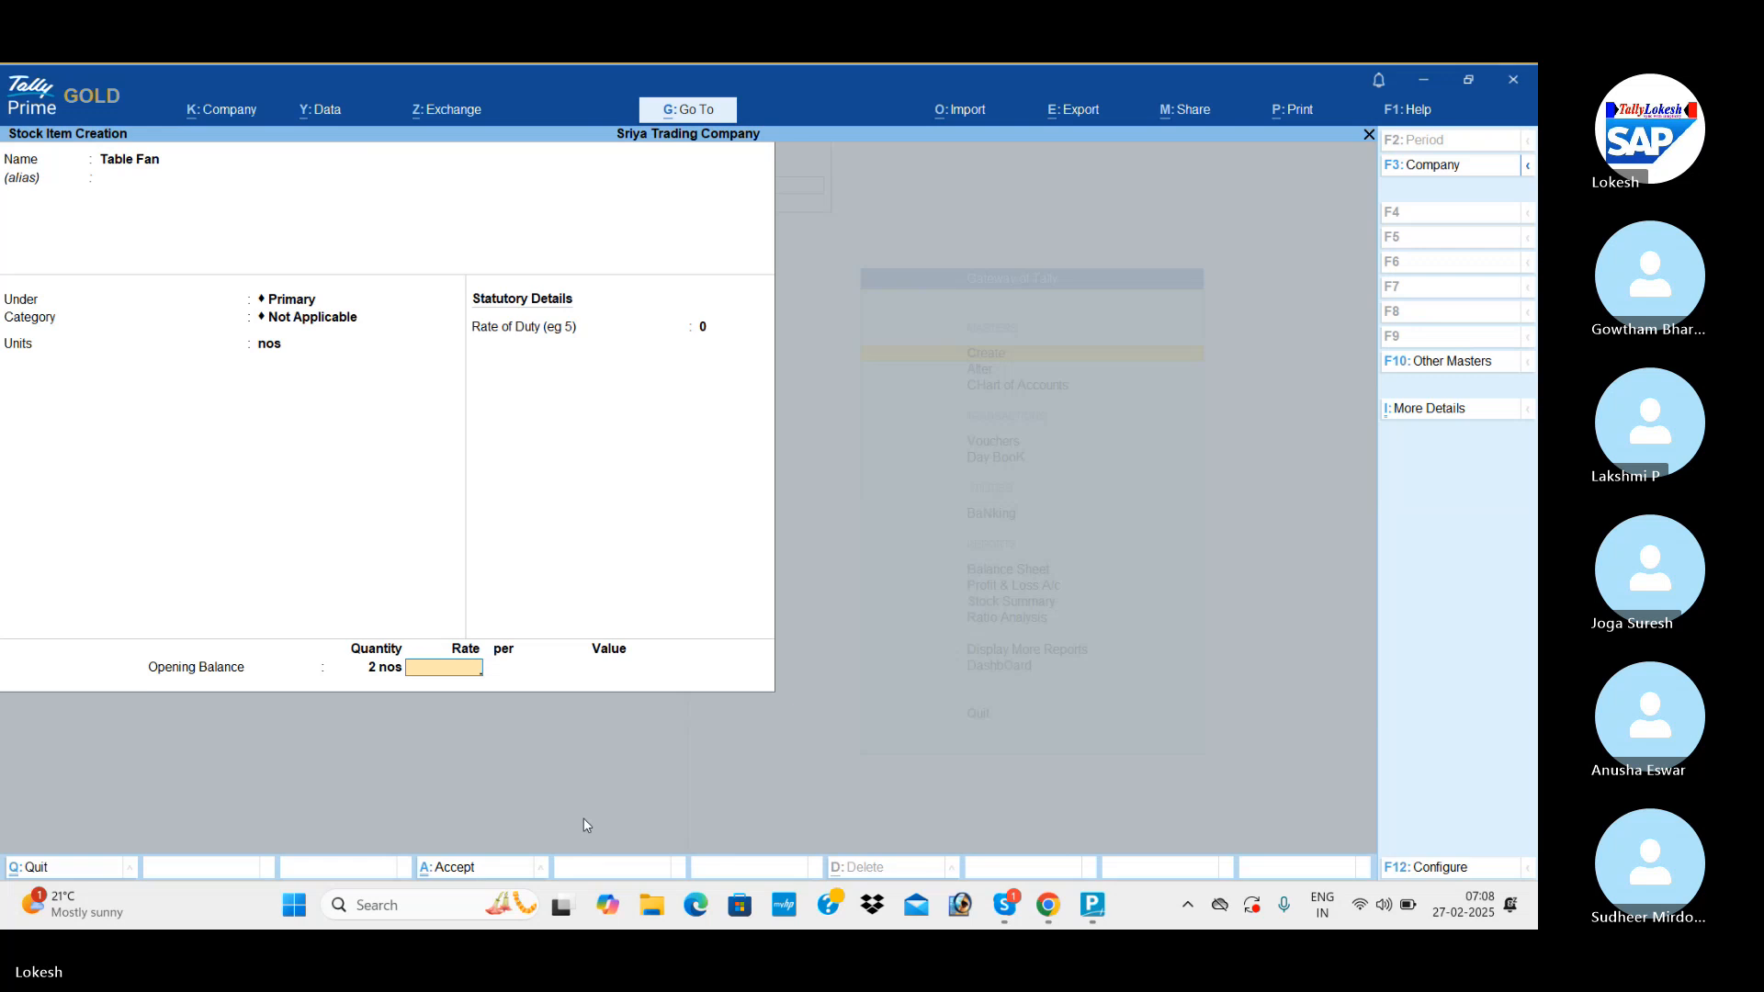
text(1,000)
key(Return)
key(Return)
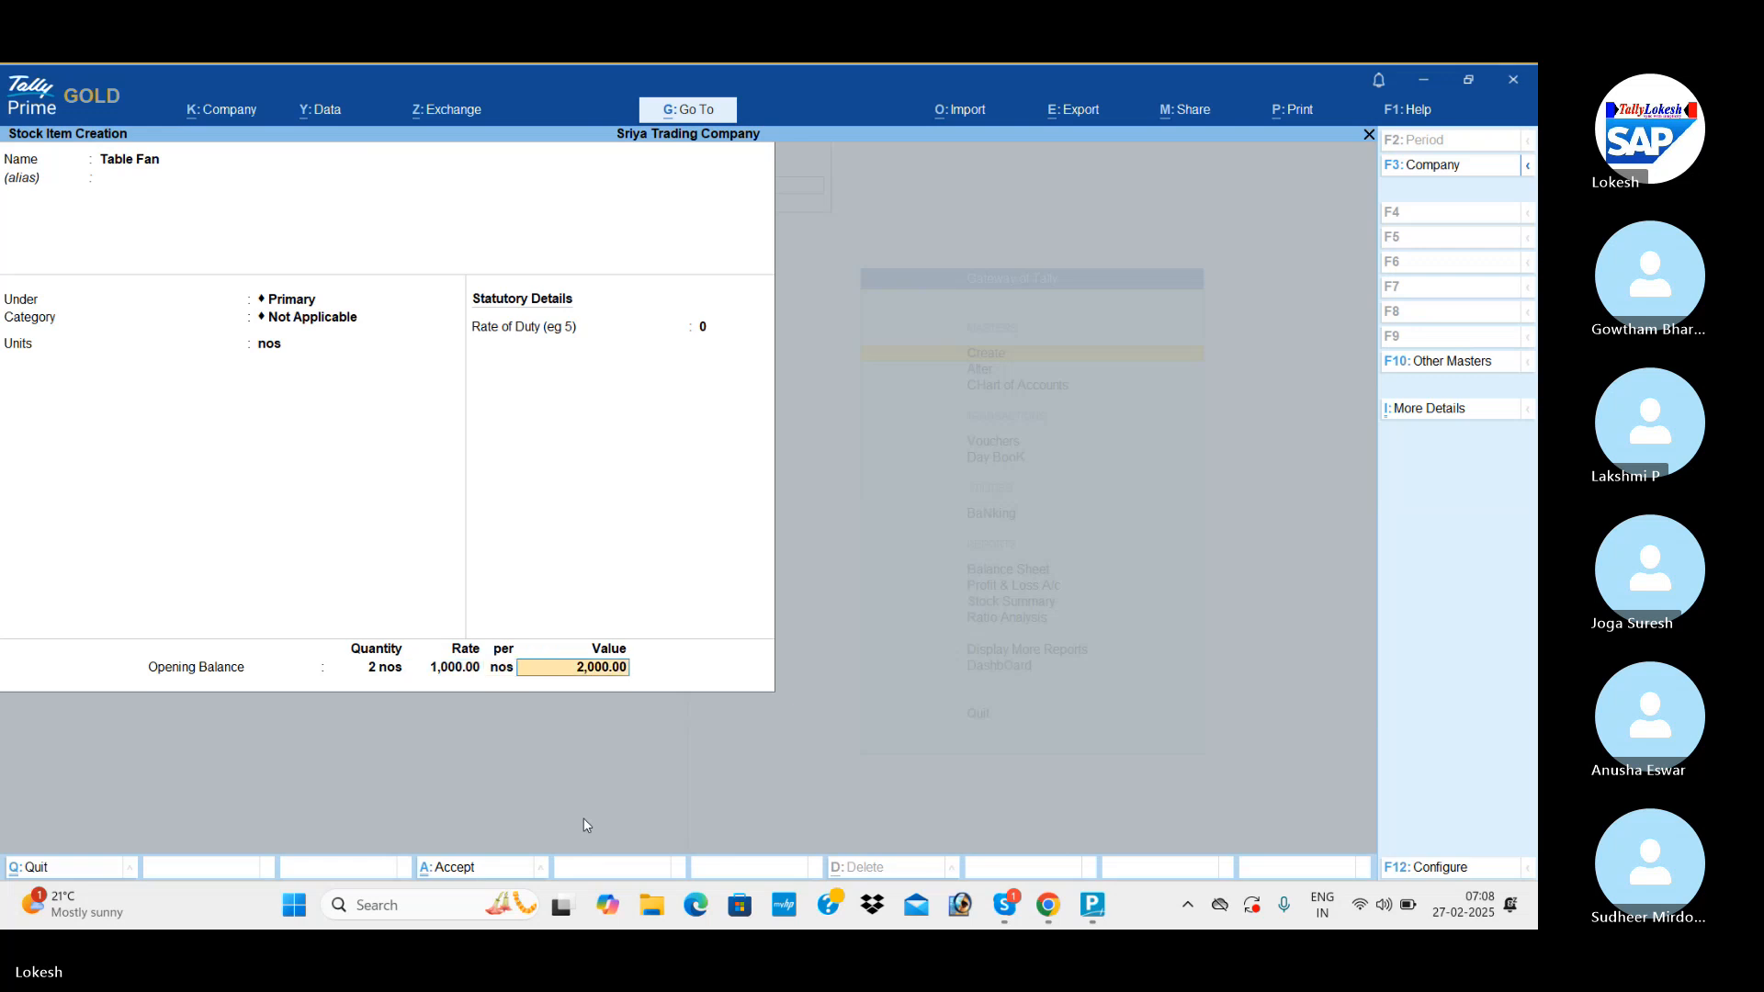
key(Return)
key(Return)
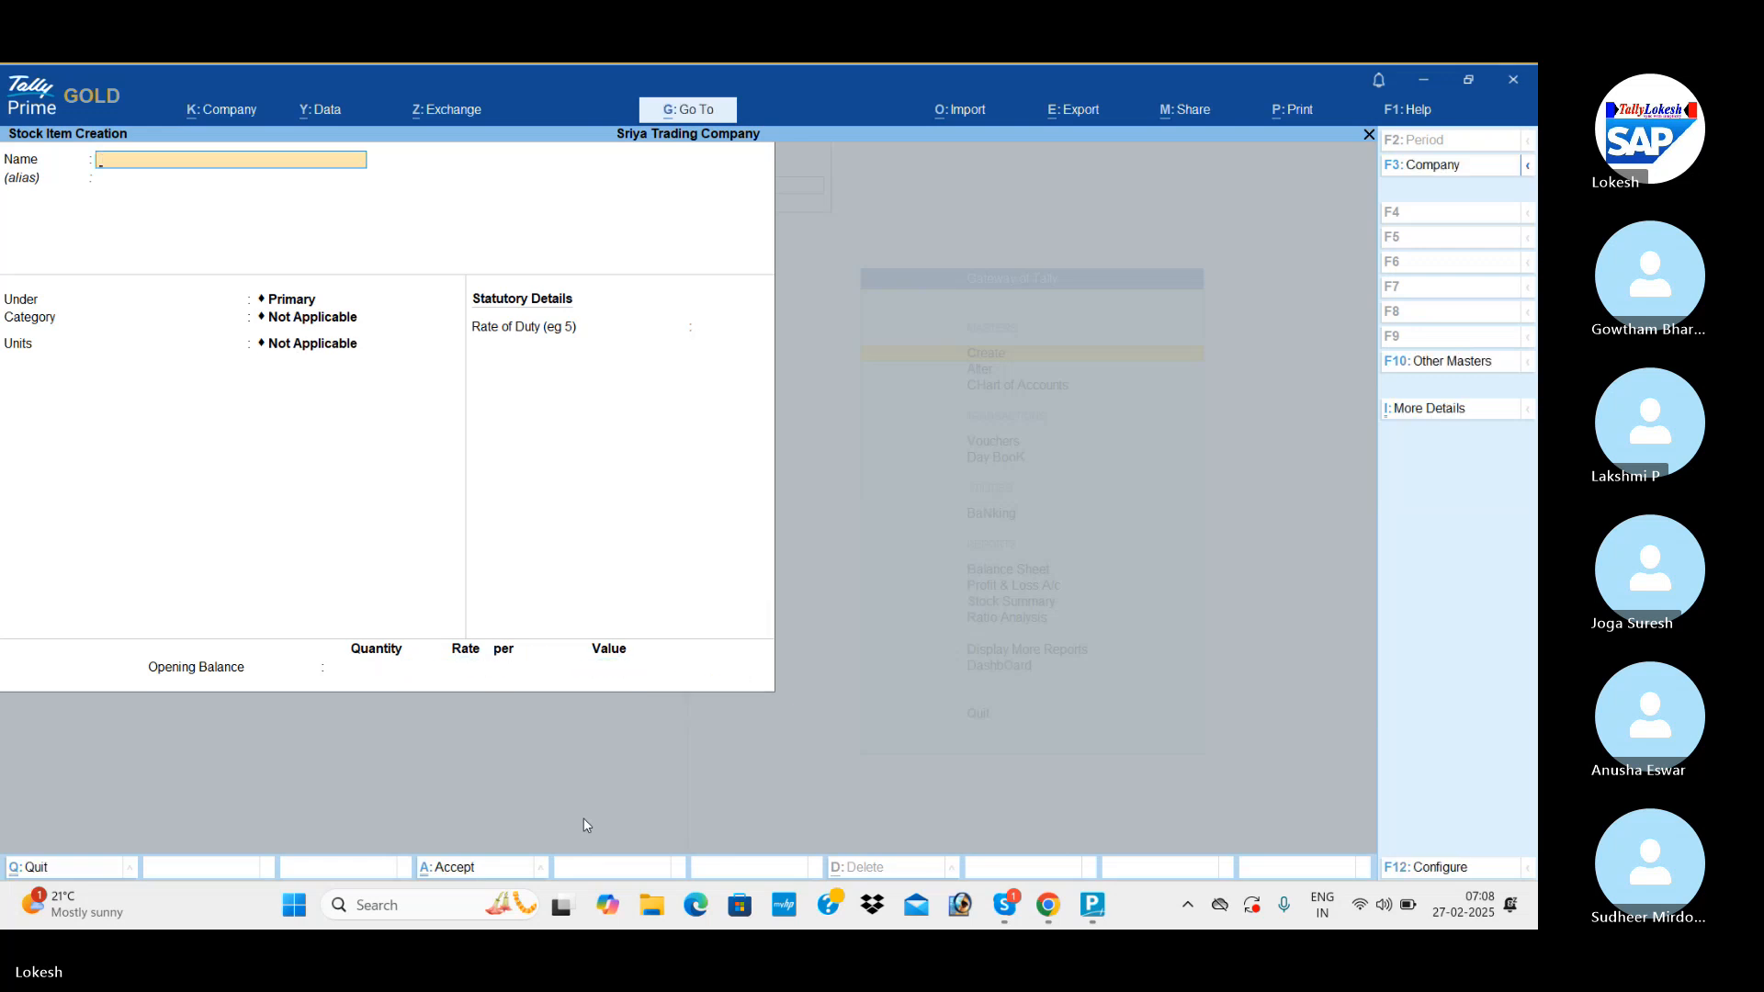
key(Escape)
key(Return)
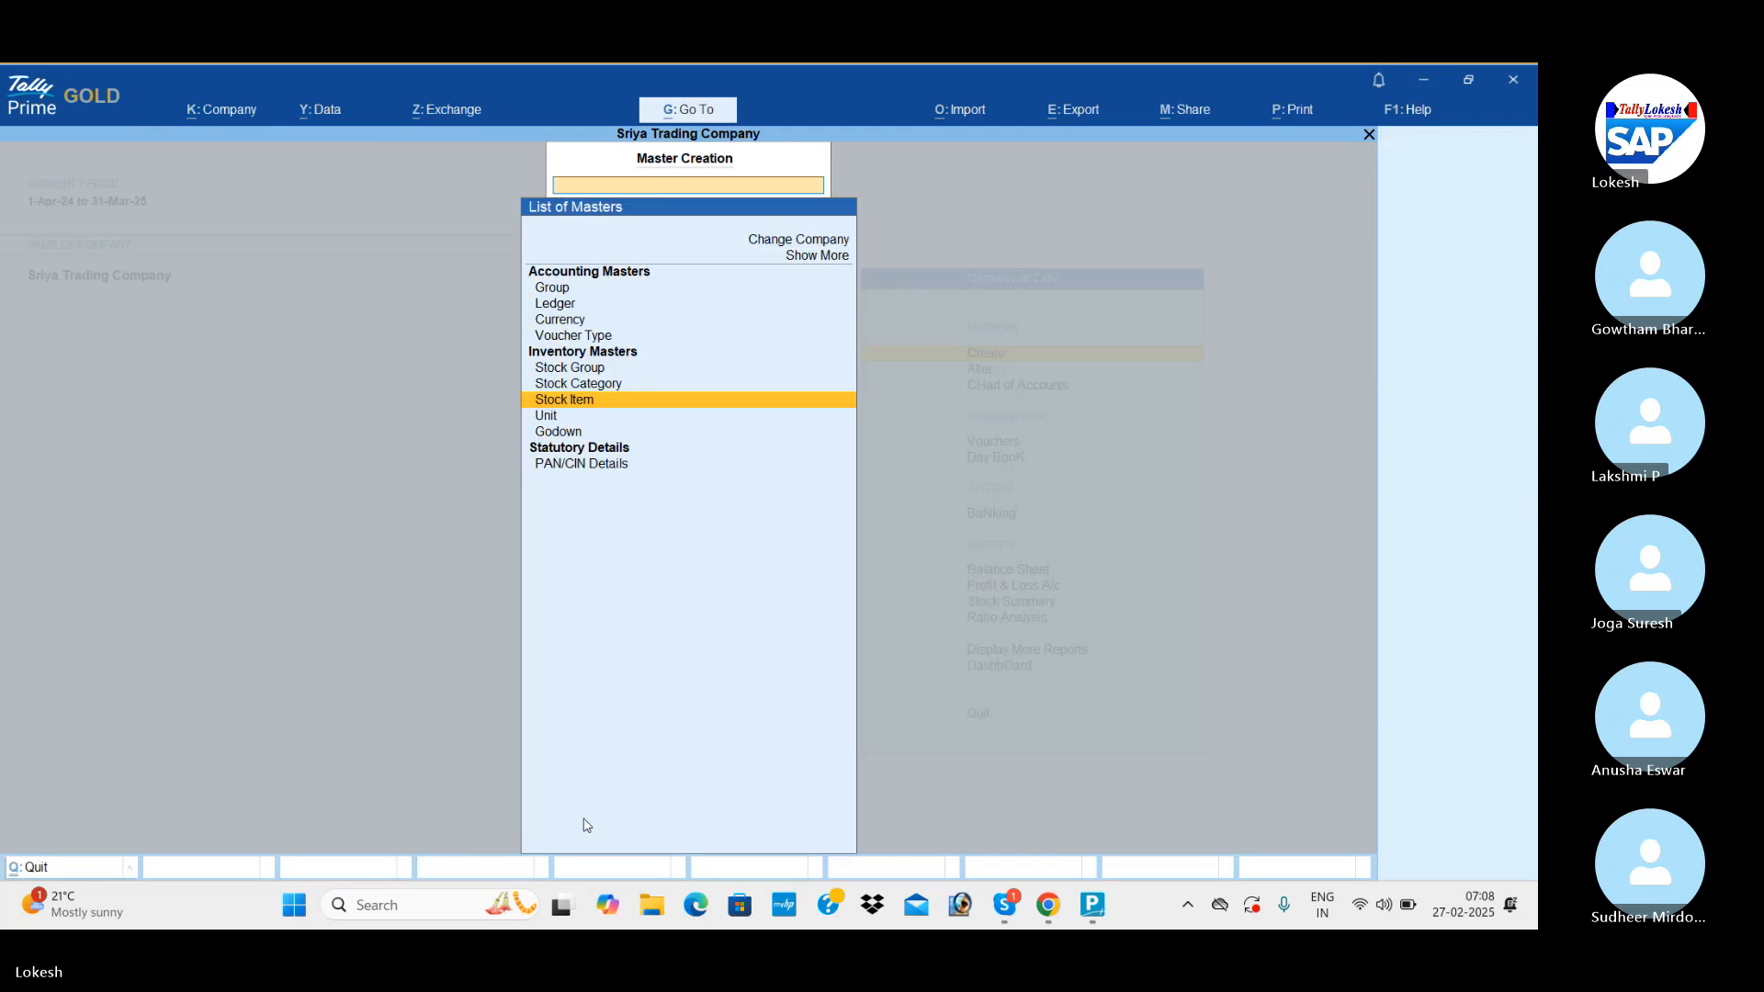
key(Escape)
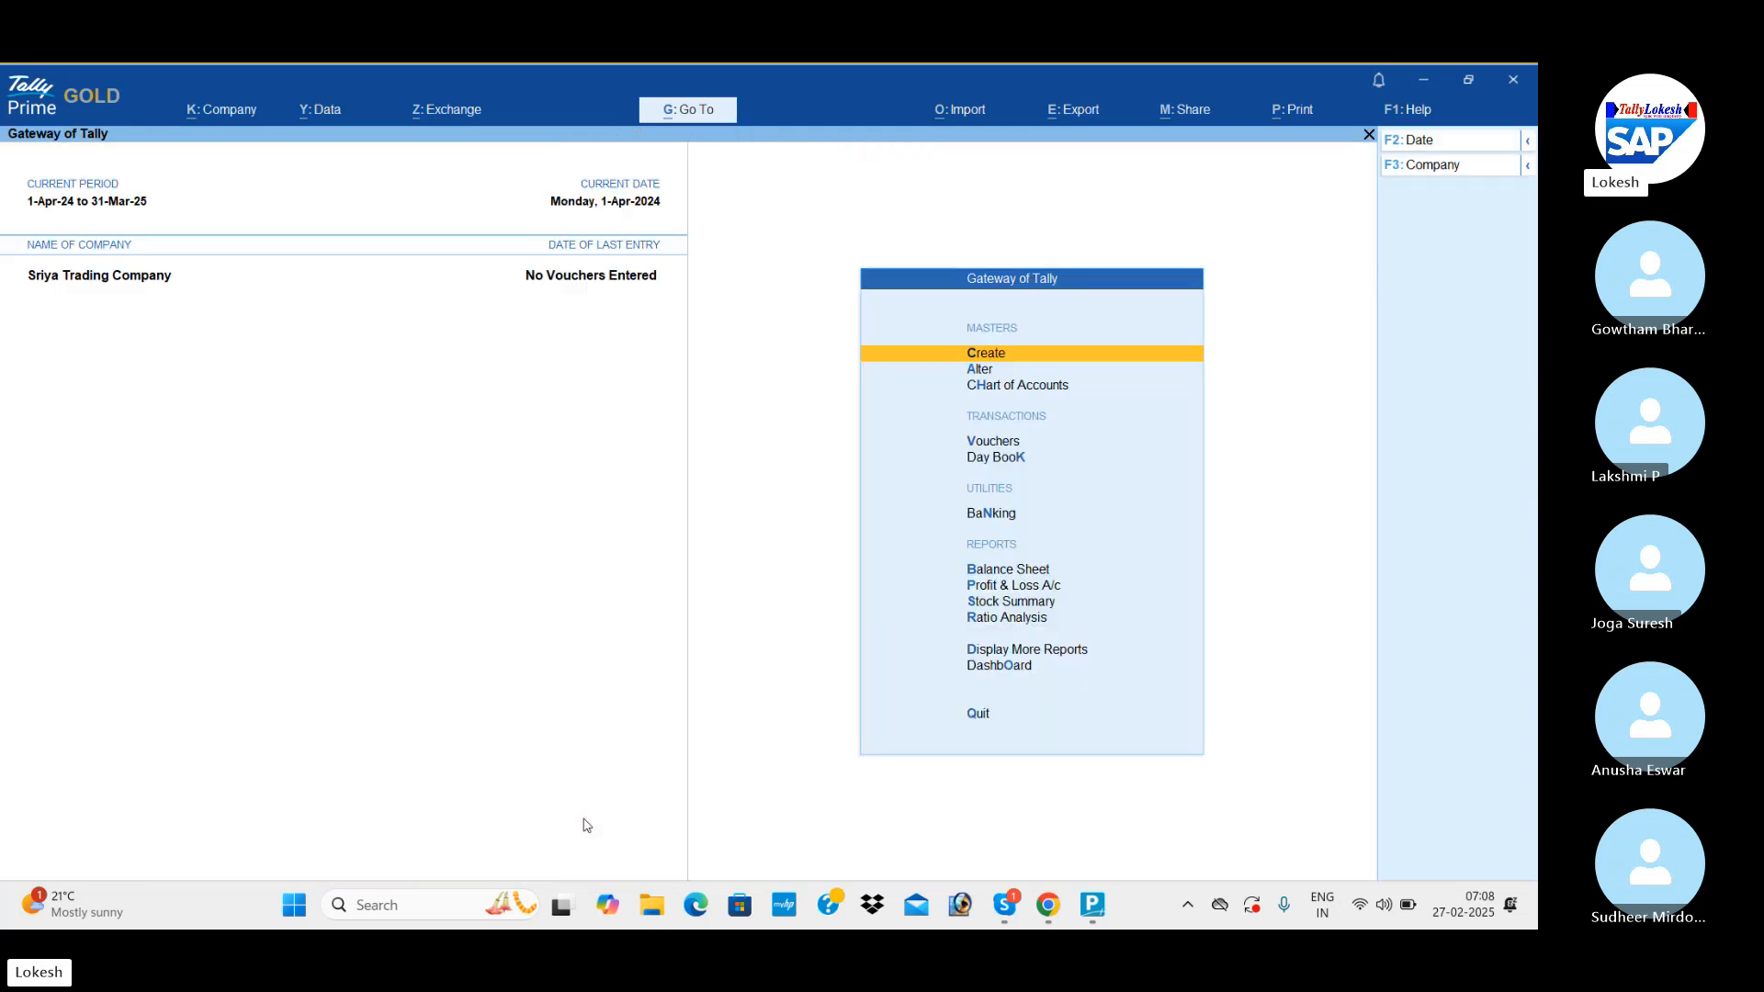
Alter the existing Cash ledger, setting its opening balance to 80,000 Dr, and save it.
key(Down)
key(Return)
key(Down)
key(Return)
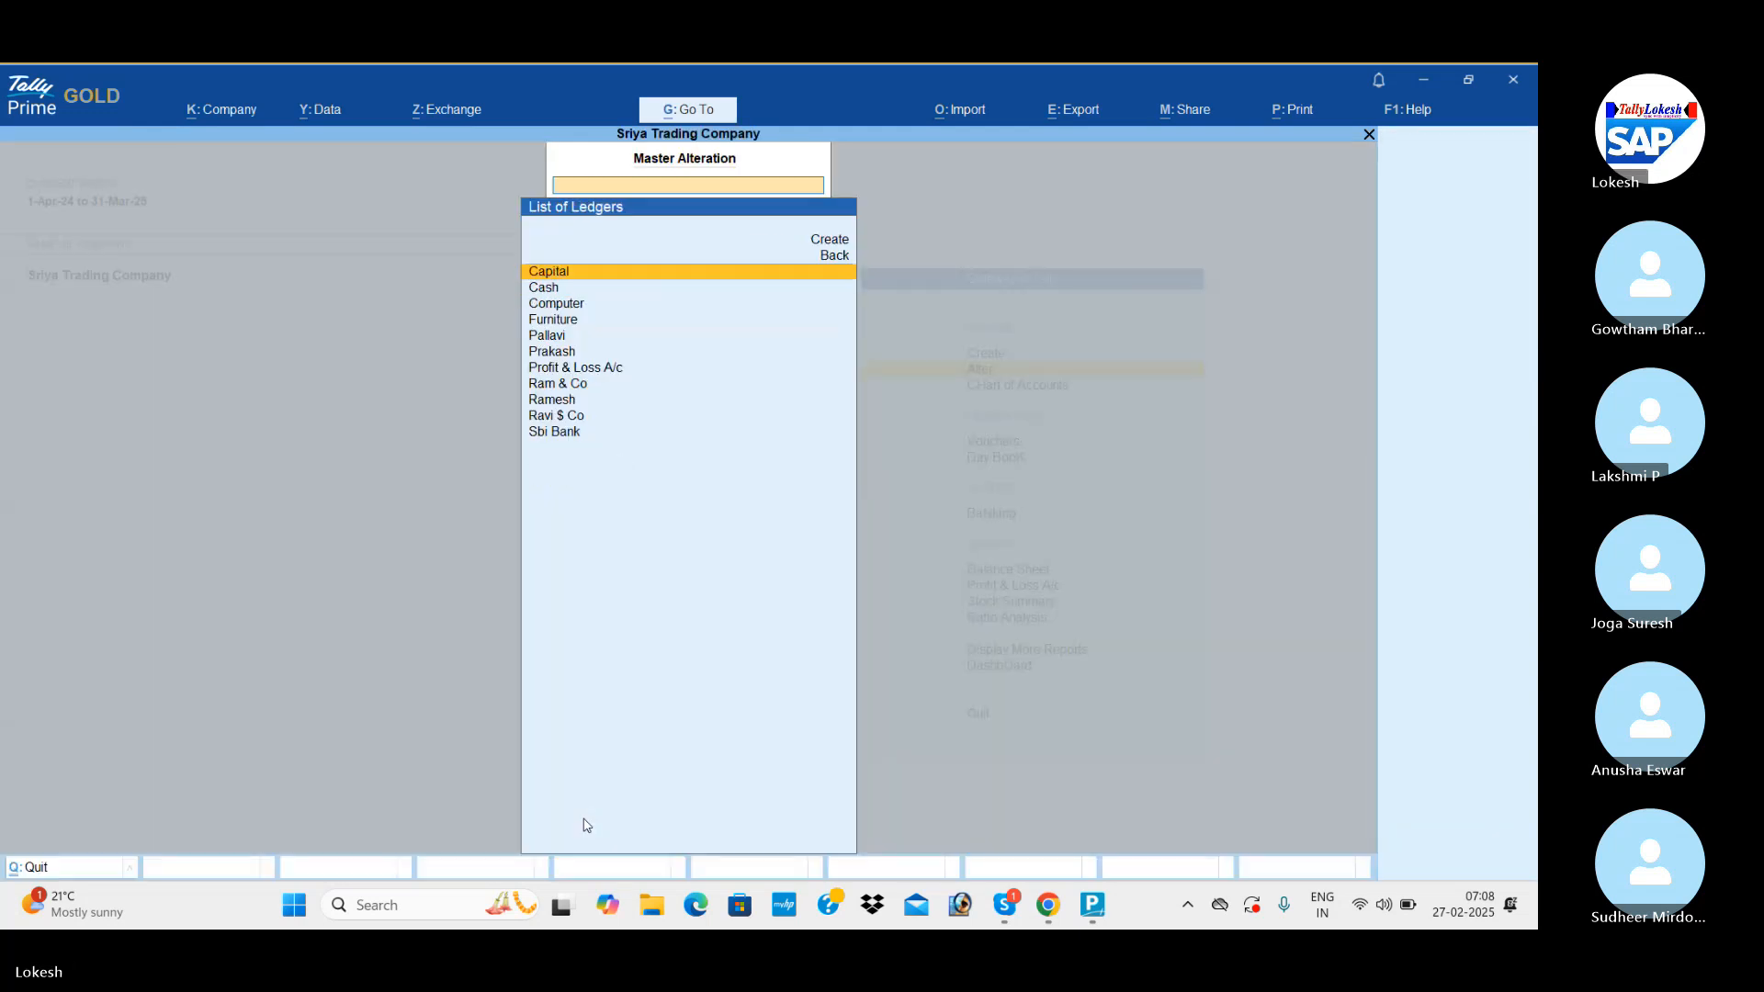
key(Down)
key(Return)
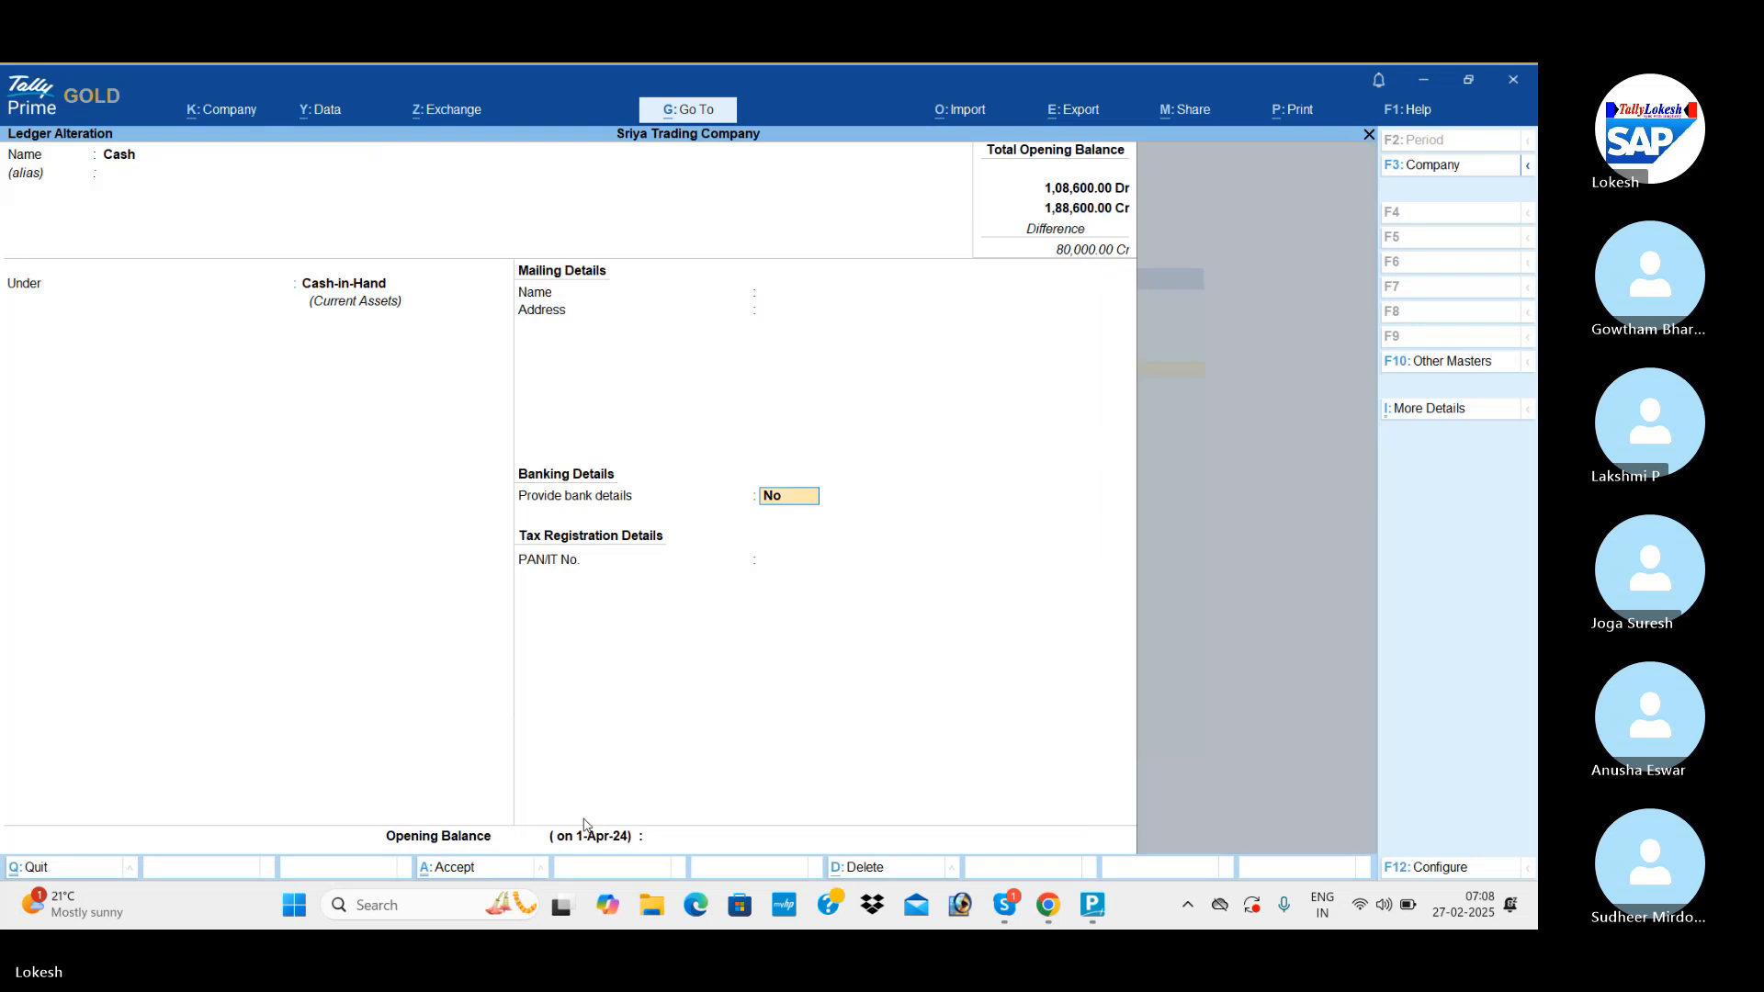
key(Return)
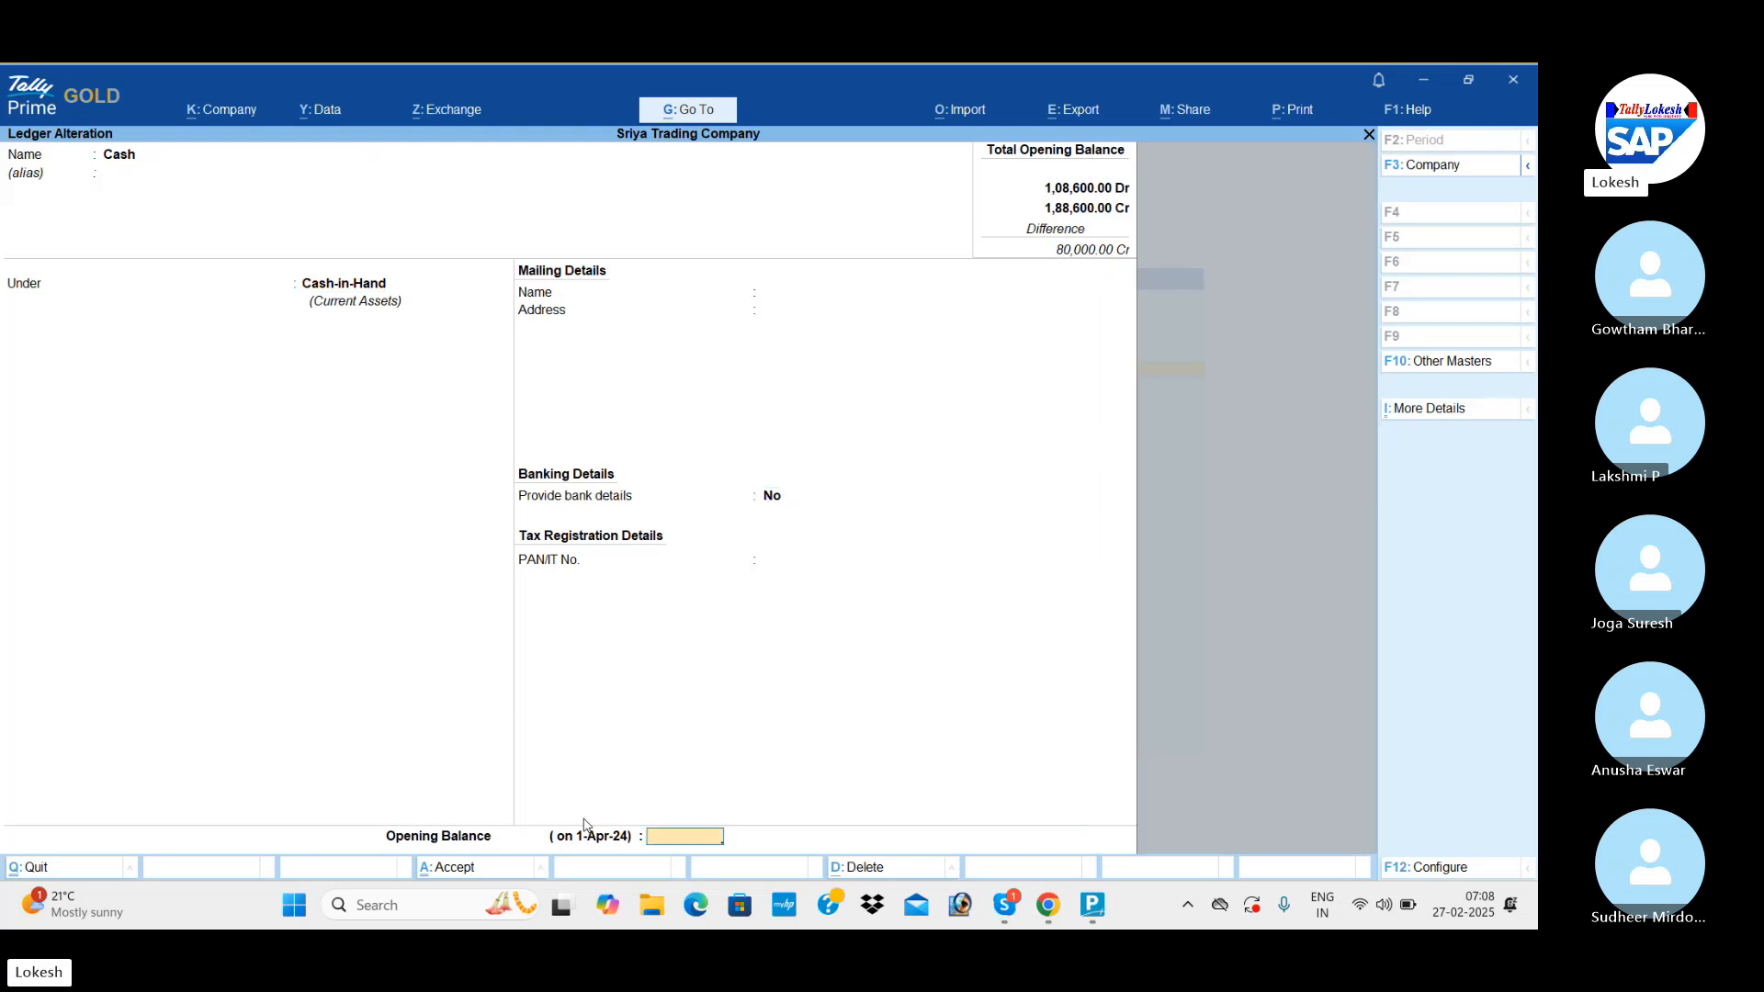
text(80000)
key(Return)
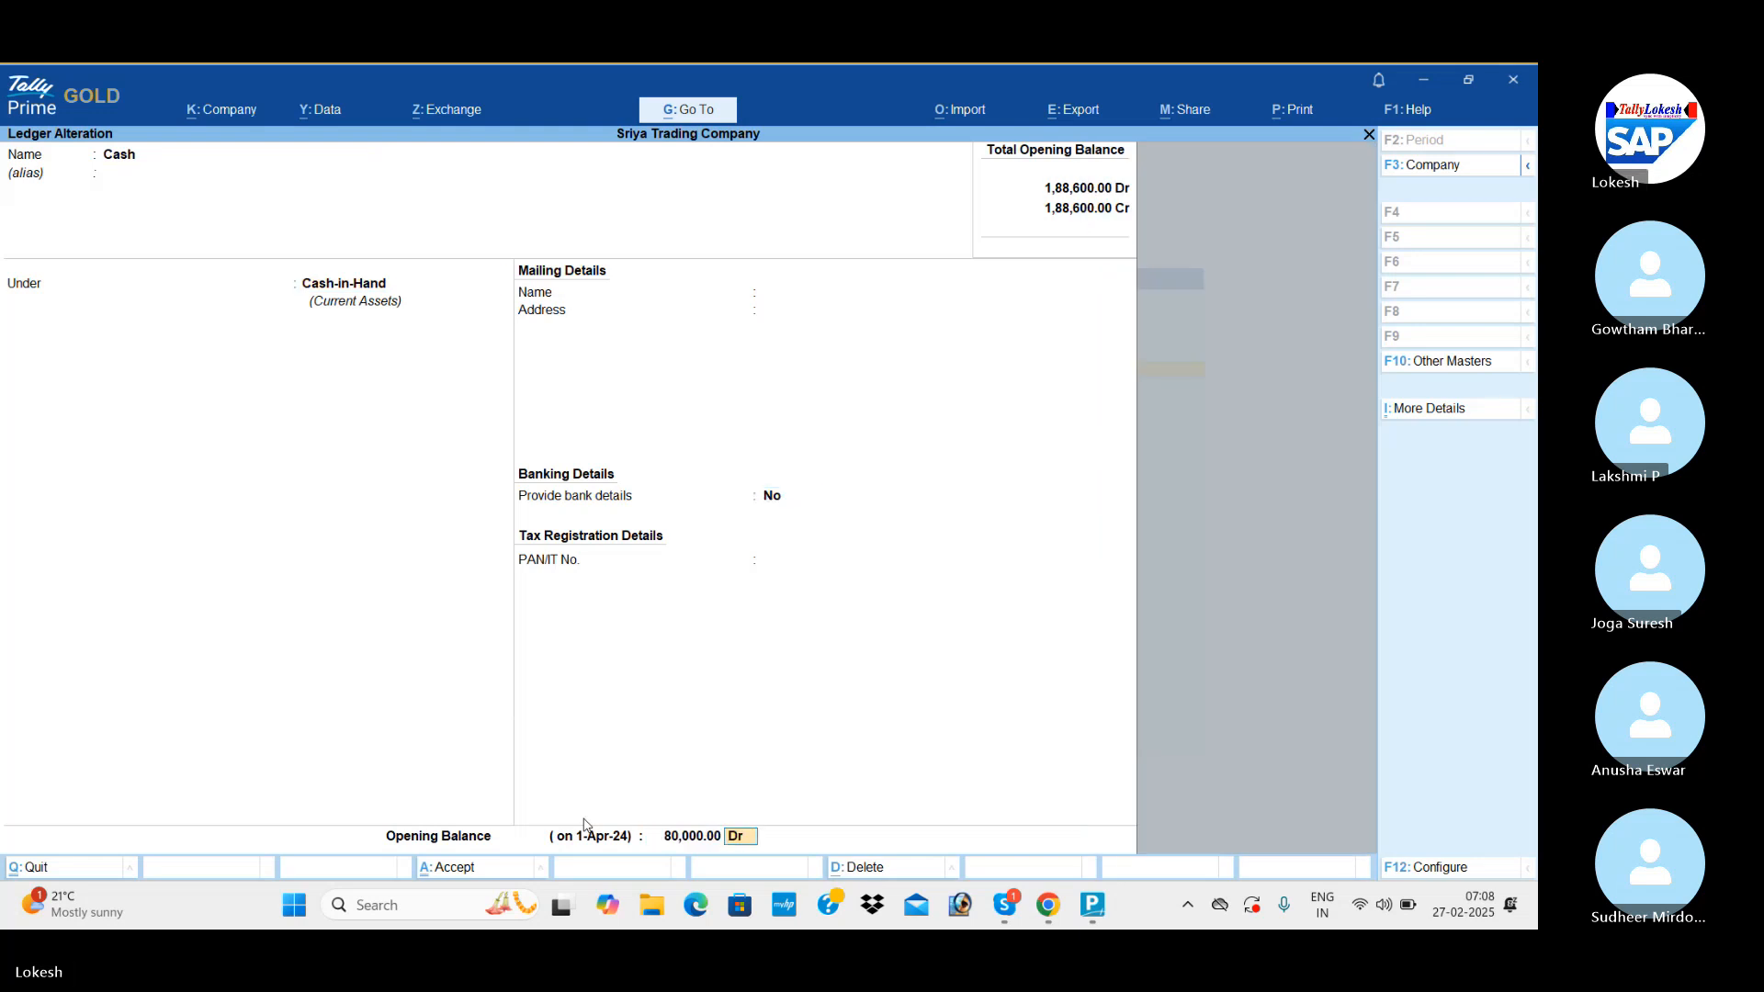
key(Return)
key(Return)
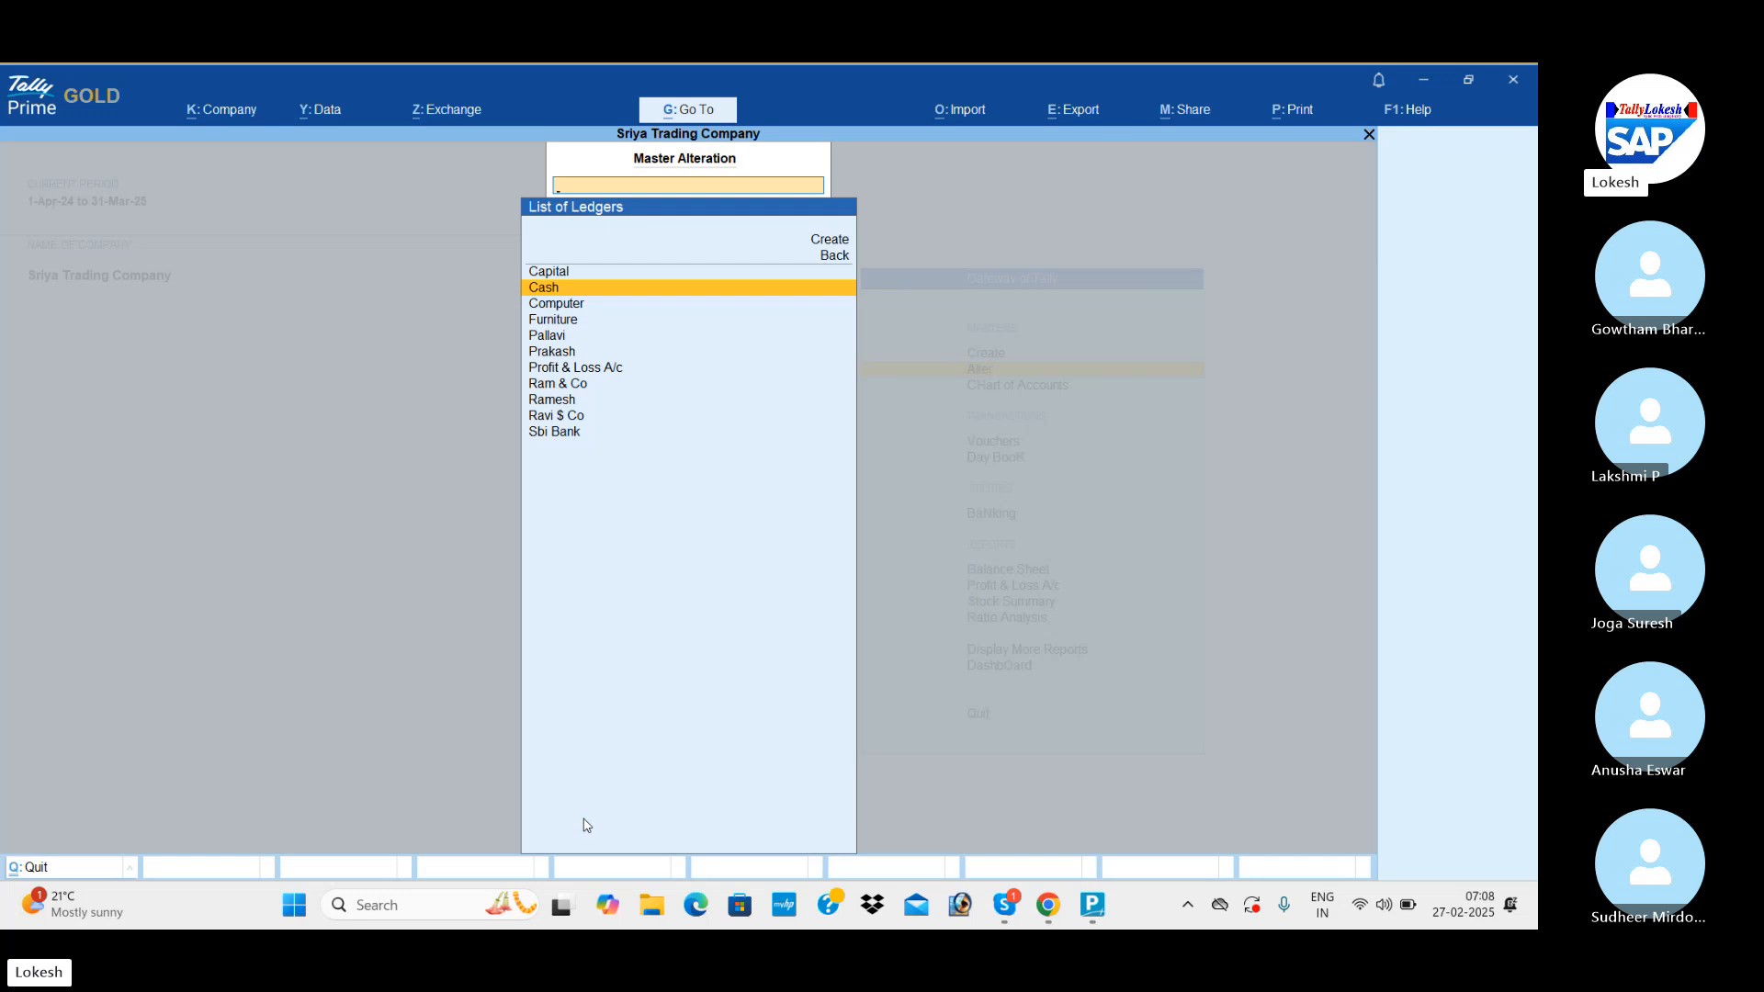
Leave master alteration and view the Balance Sheet in detailed form to check the opening balances.
key(Escape)
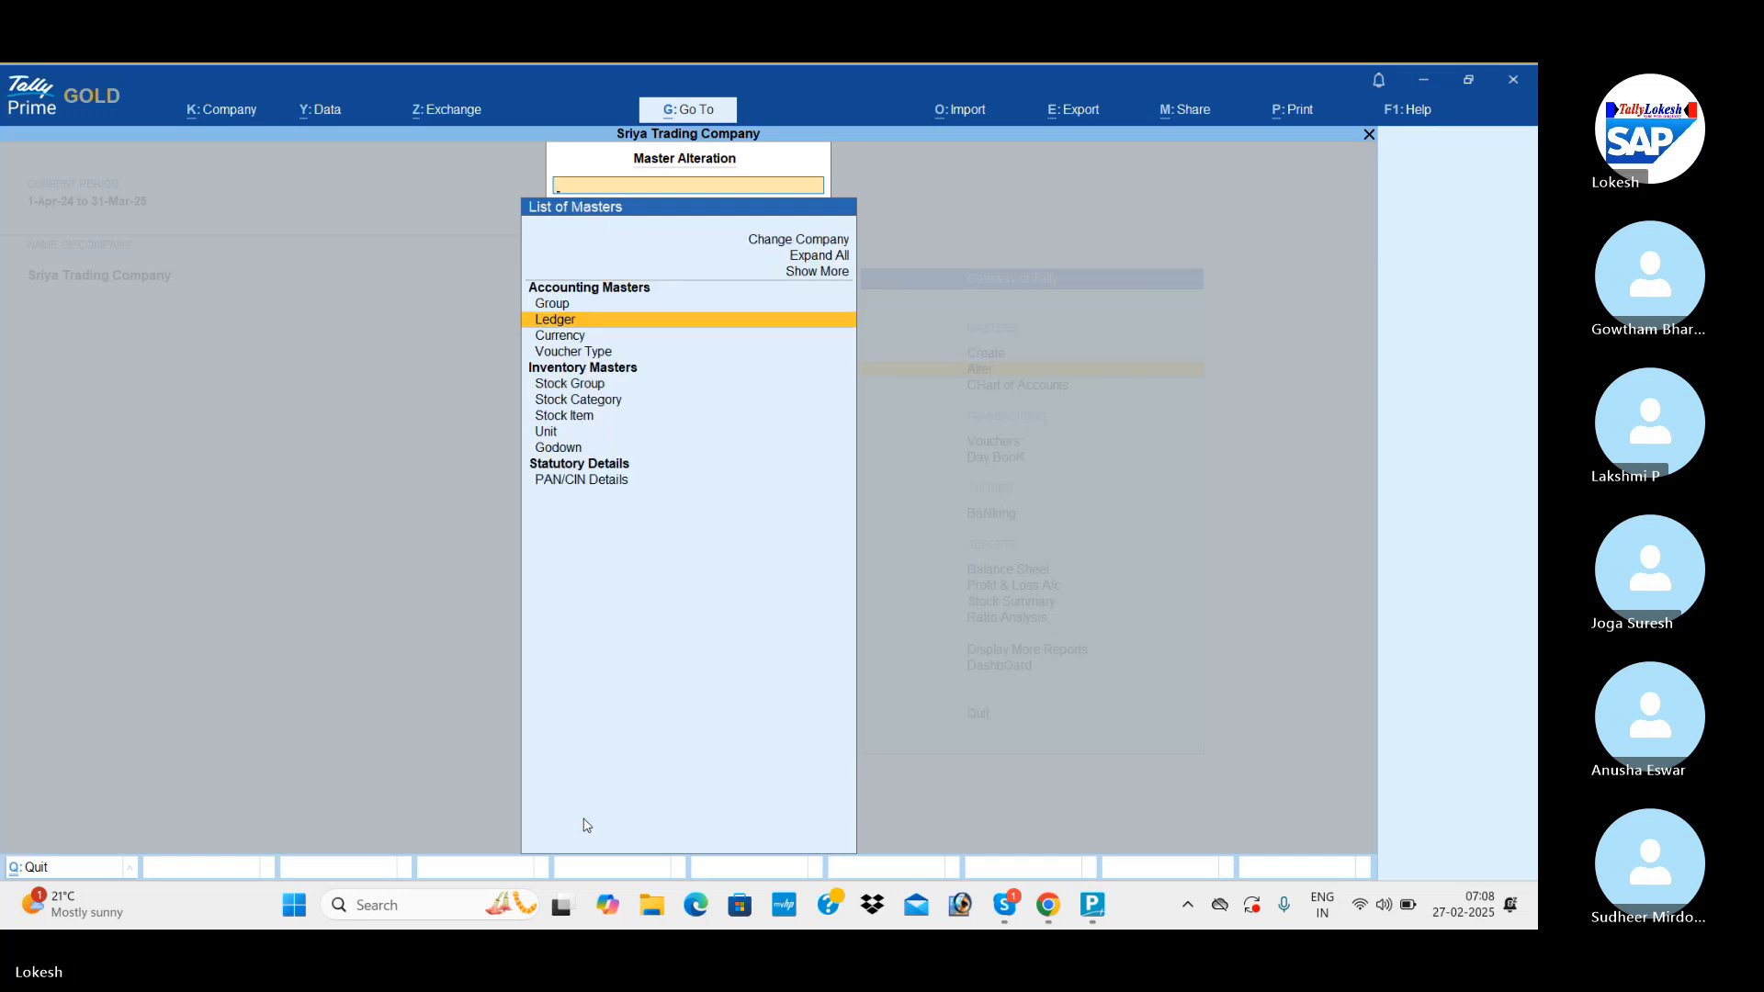
key(Escape)
key(Down)
key(Down)
key(Down)
key(Down)
key(Down)
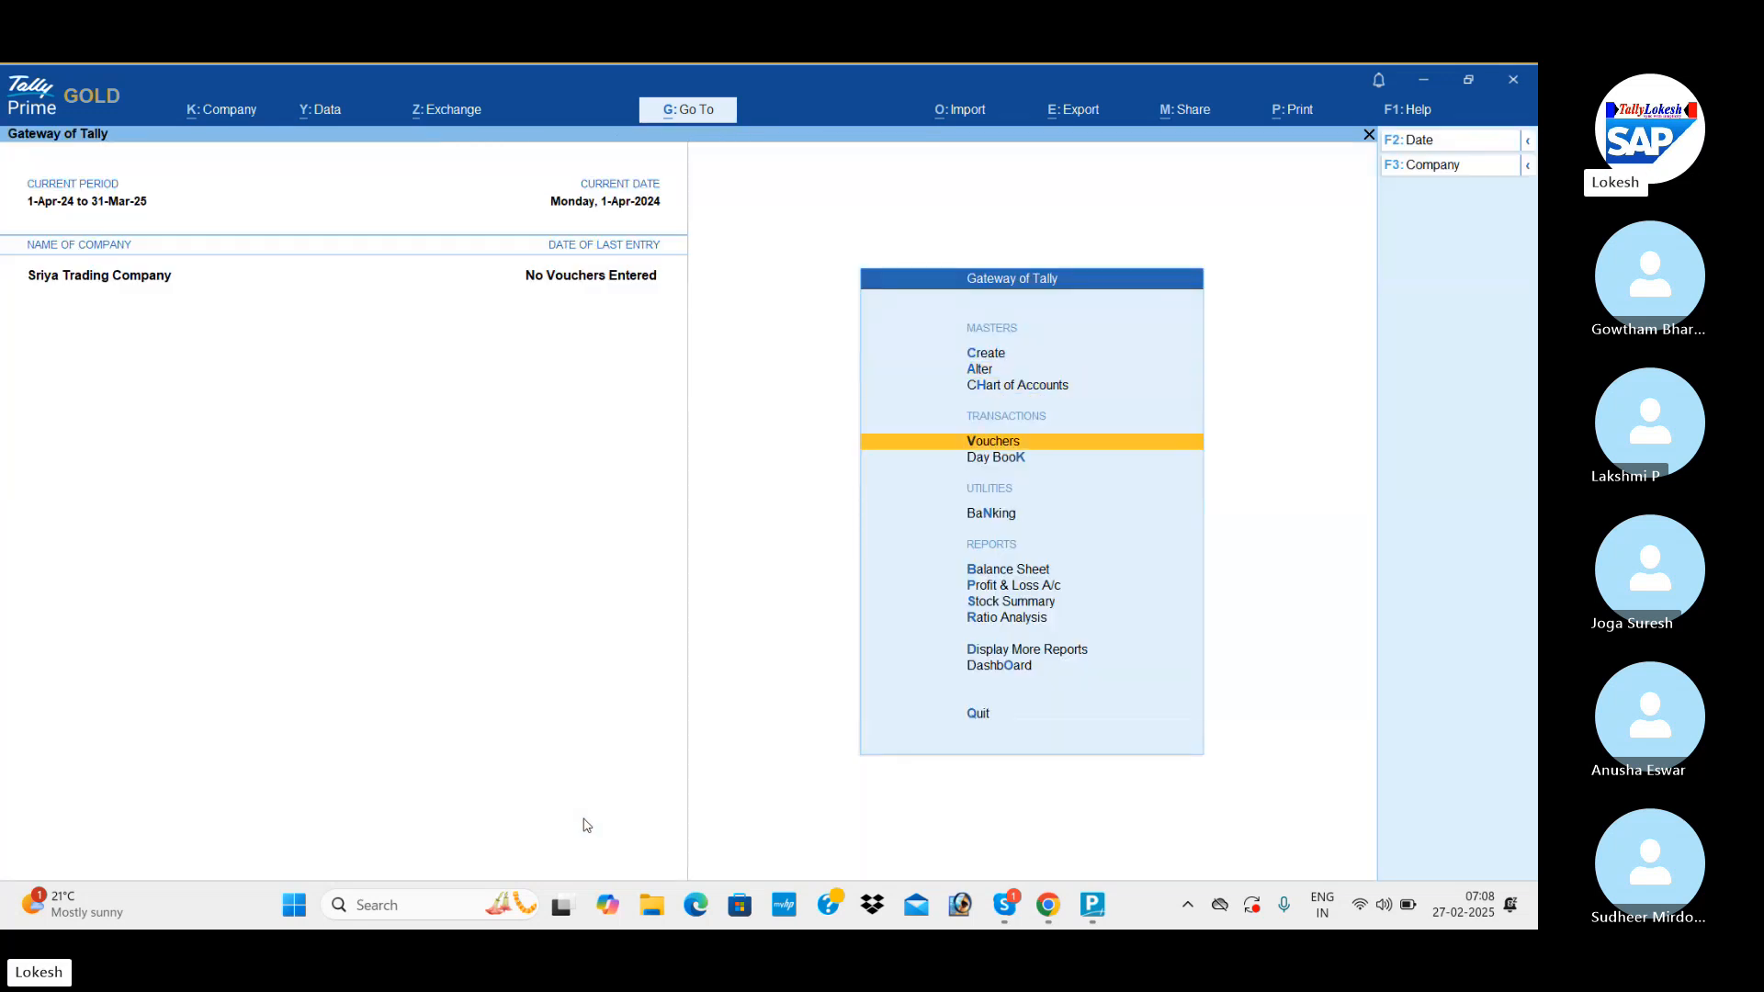
key(Return)
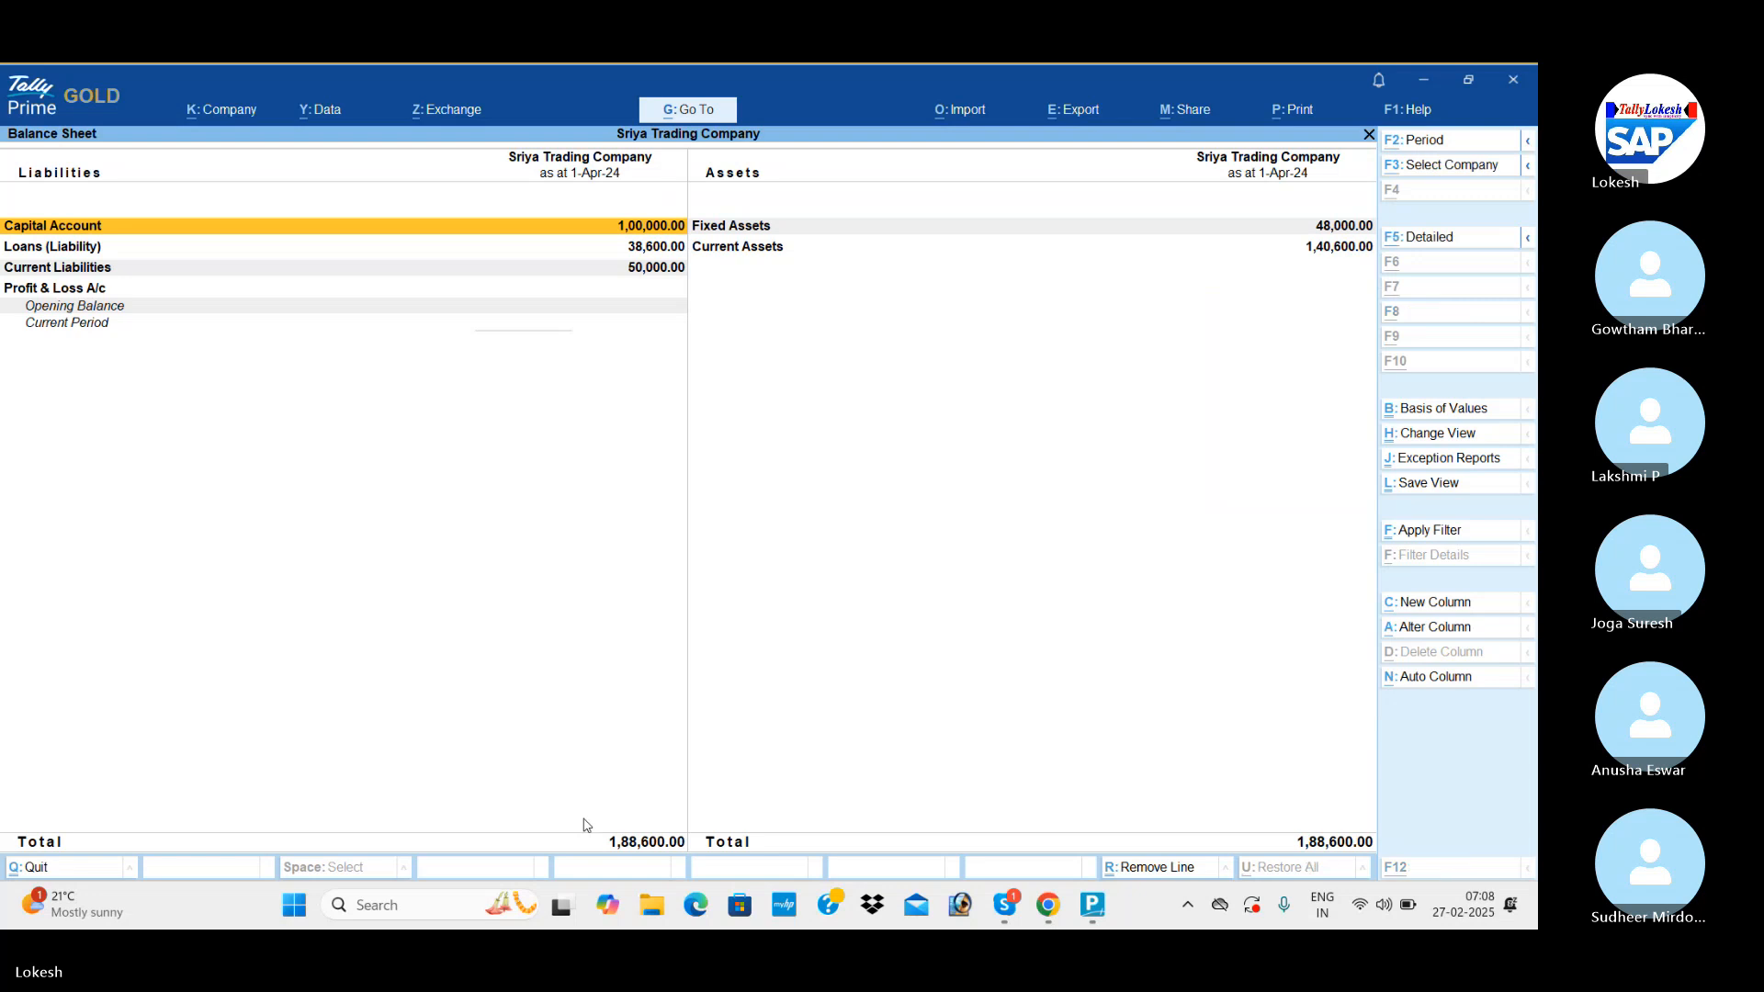
key(alt+F5)
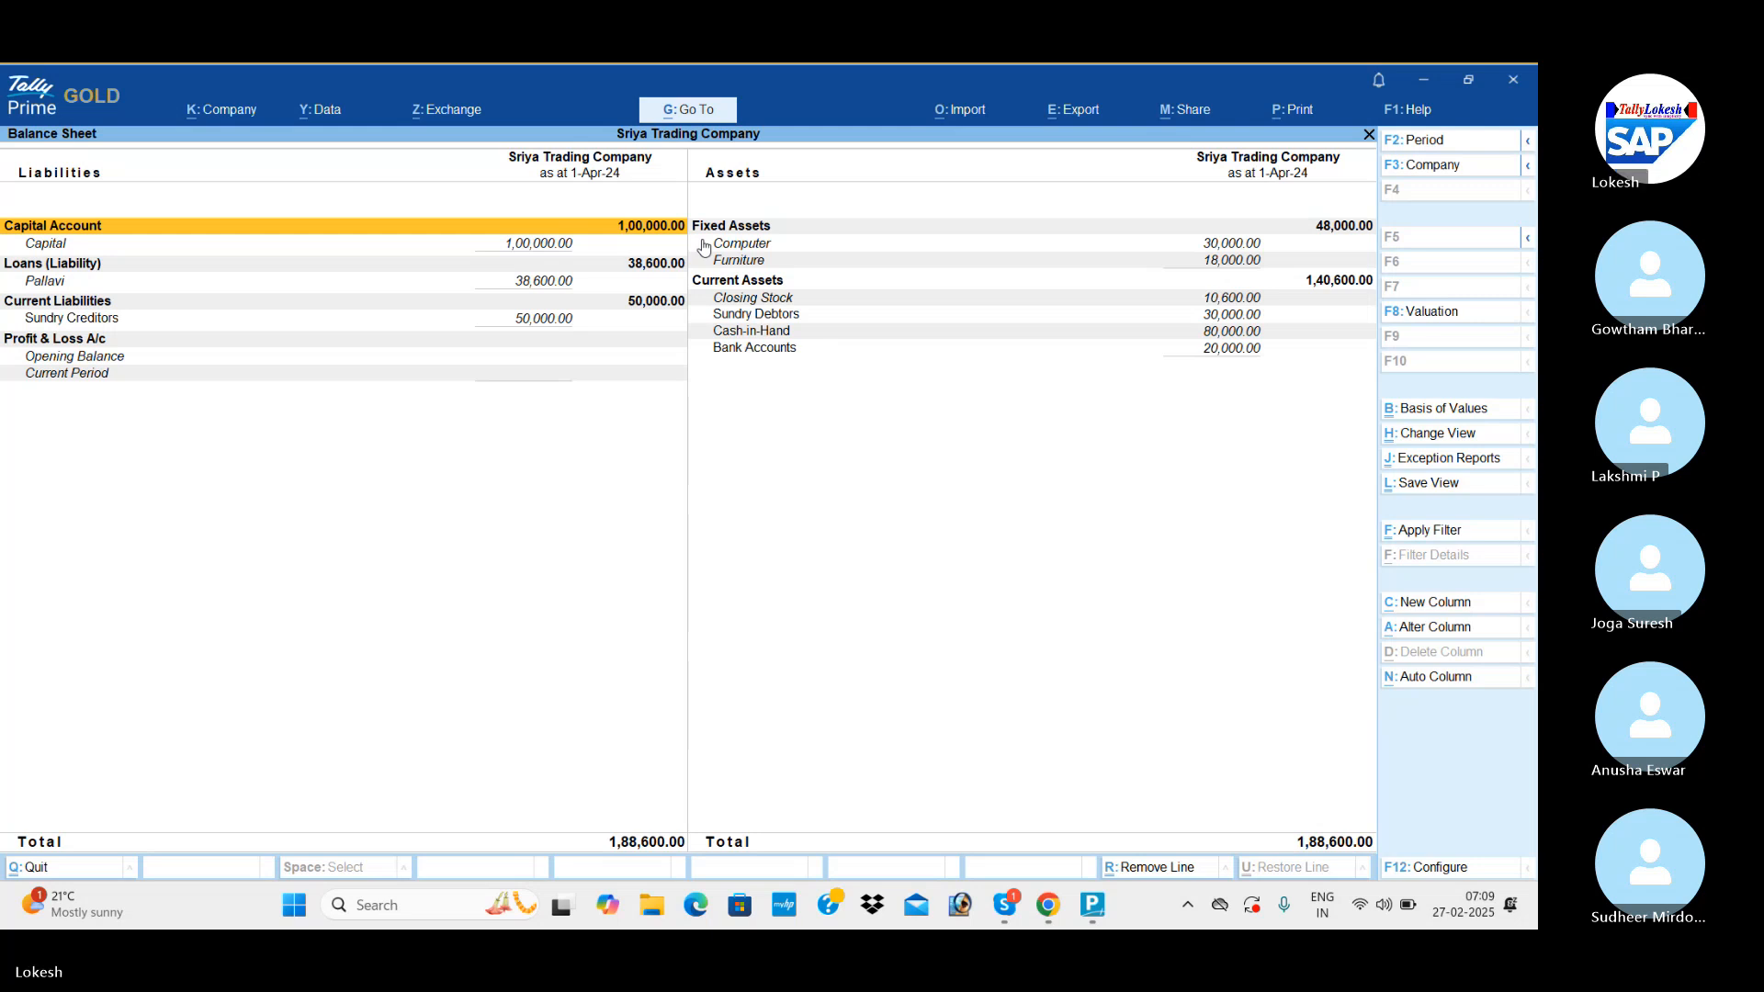
key(alt+Tab)
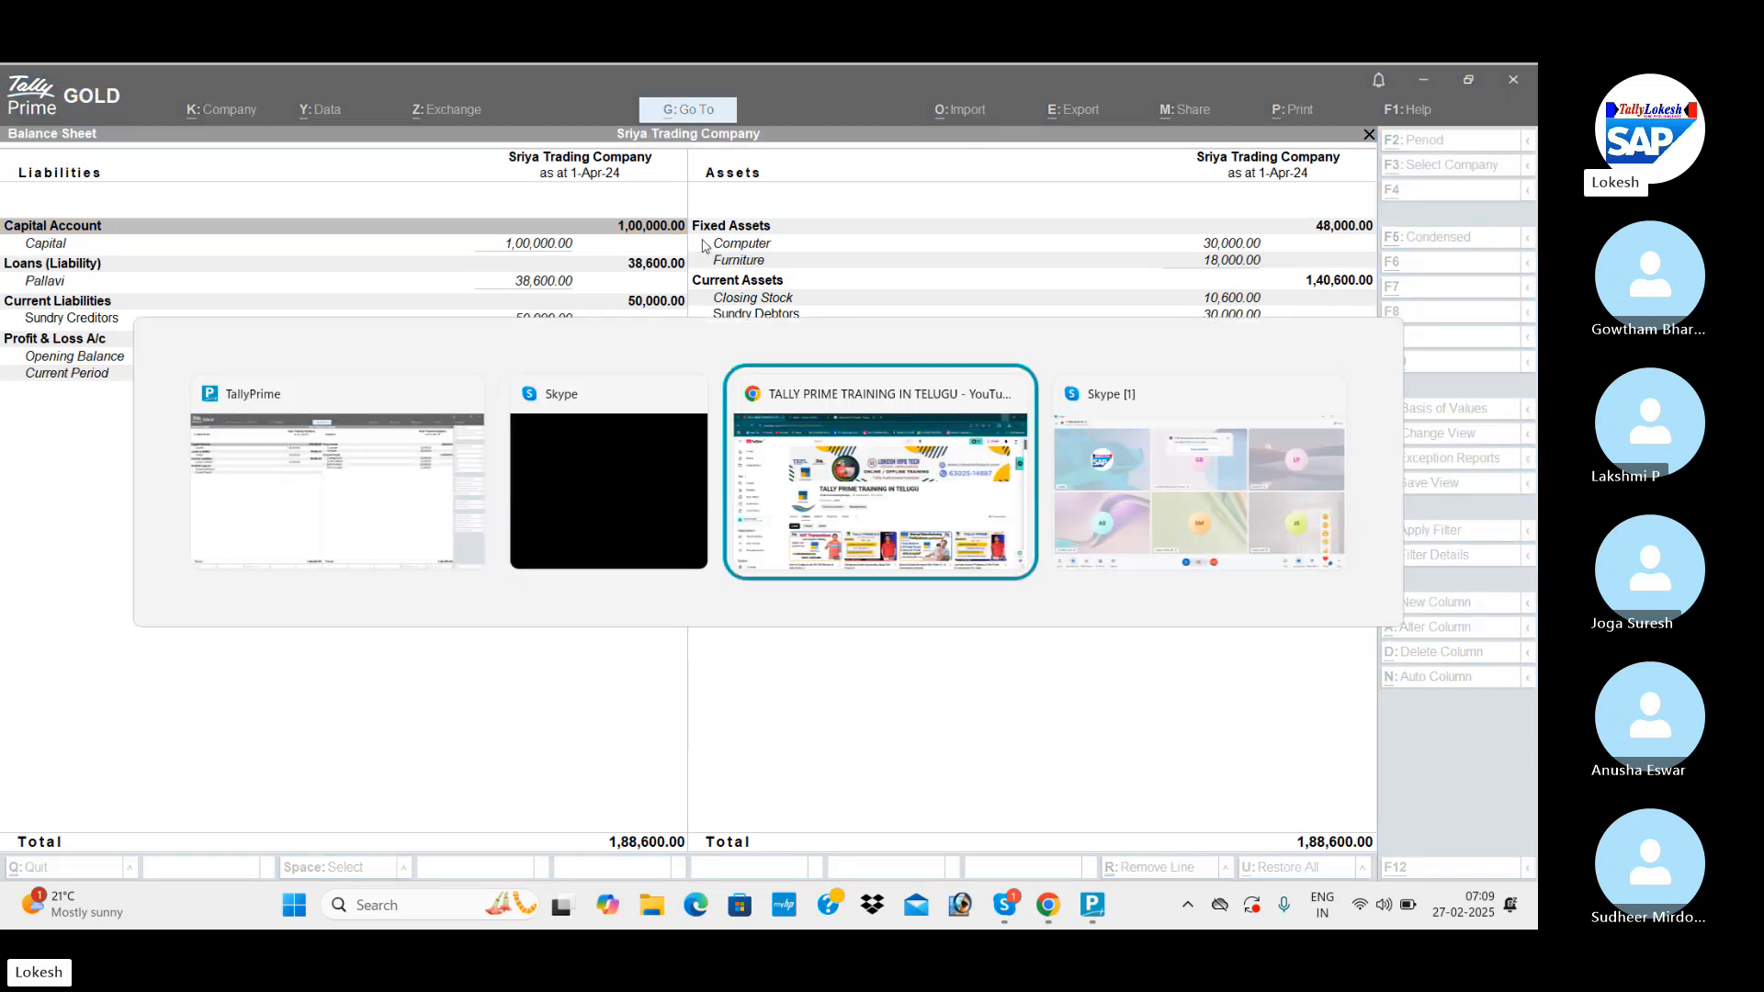
key(alt+Tab)
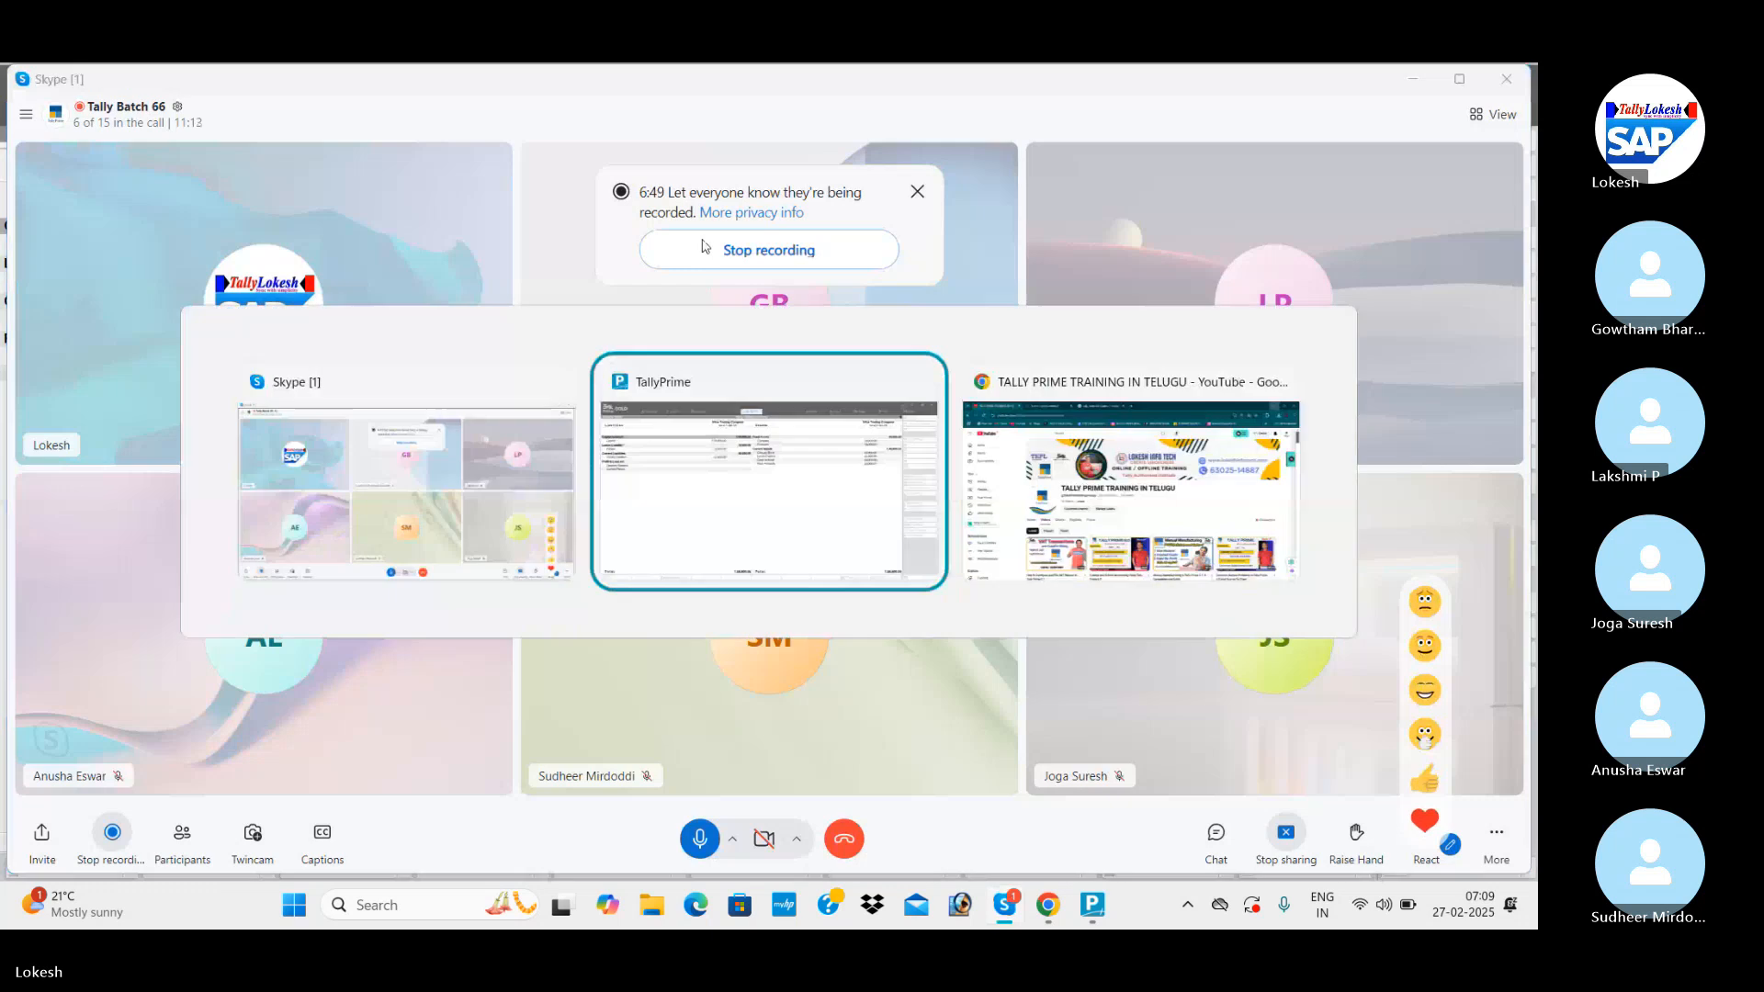
Leave the Balance Sheet, start a Purchase voucher and set its date to 1-5 (1-May-24).
key(Escape)
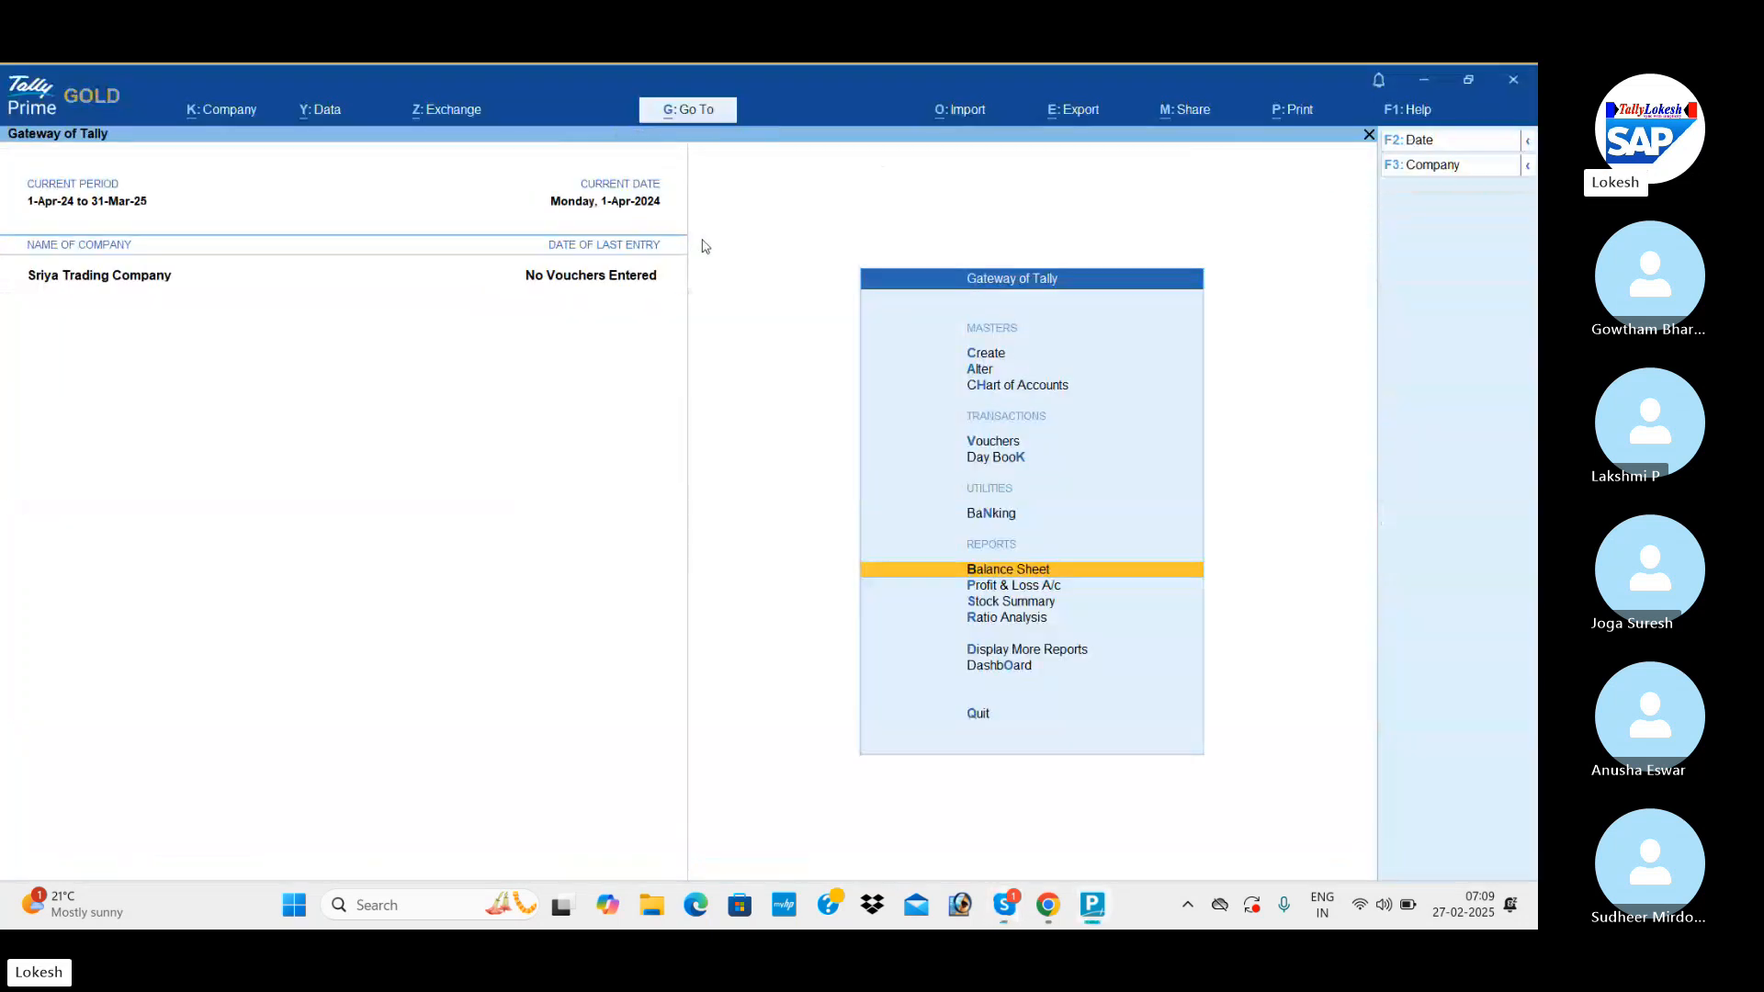
key(Up)
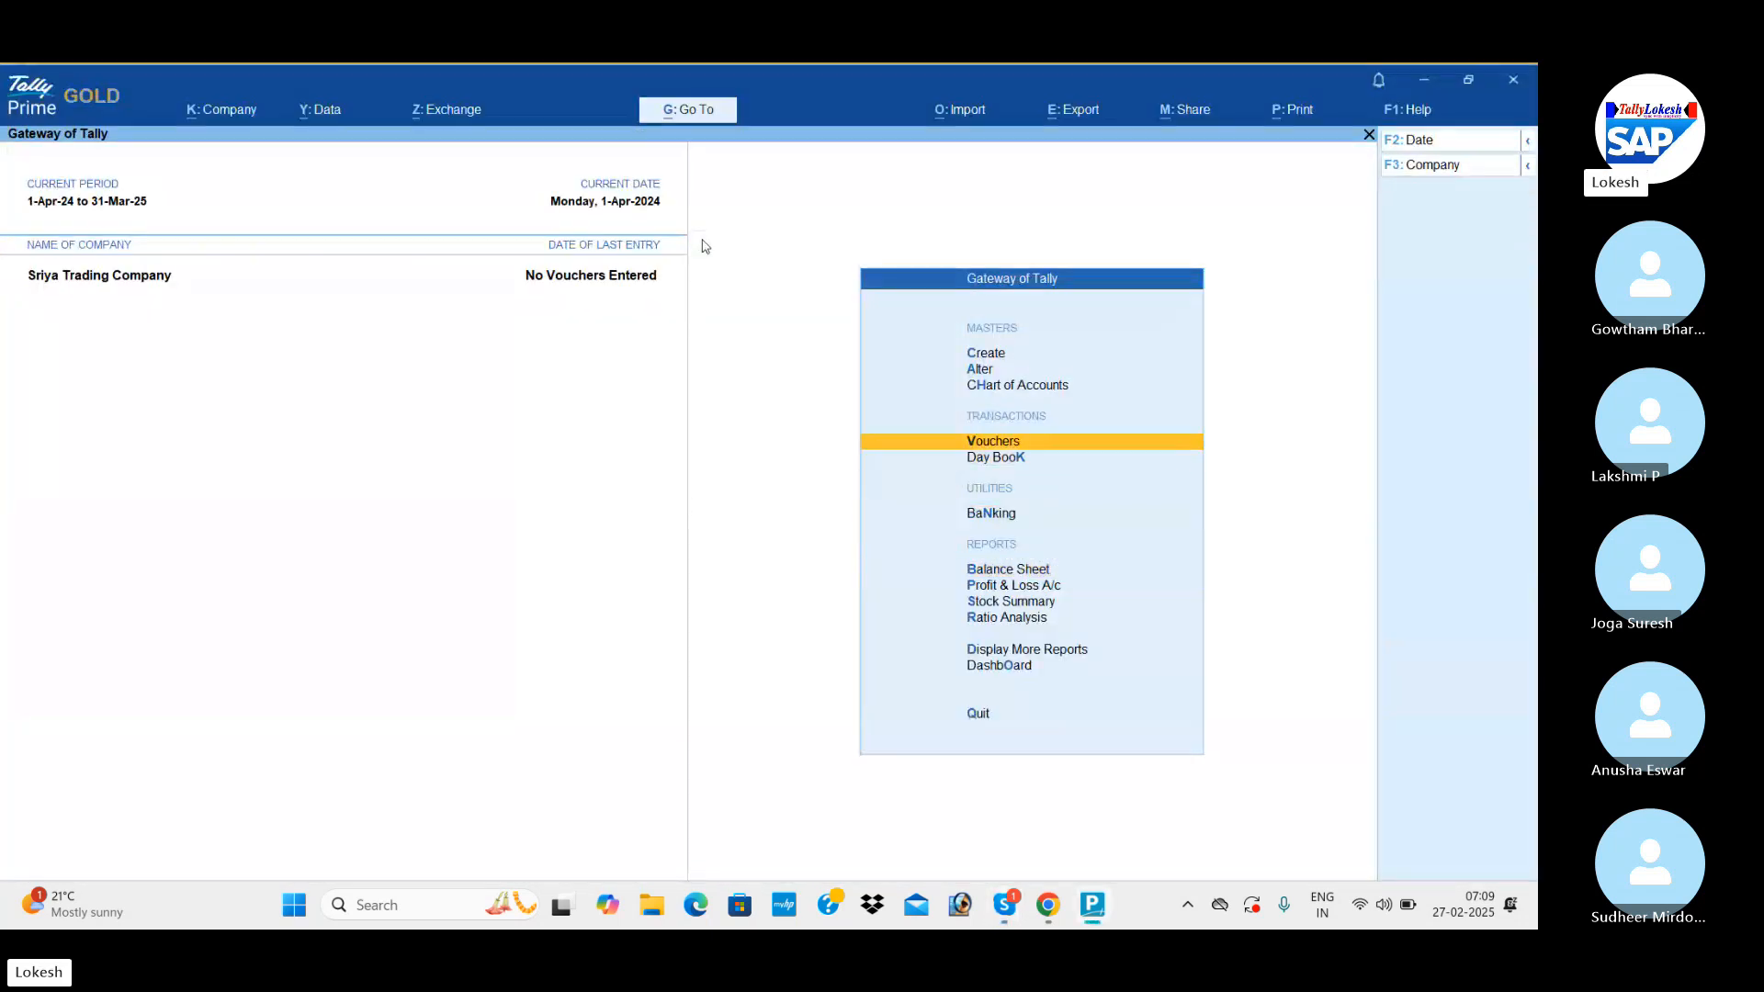
key(Return)
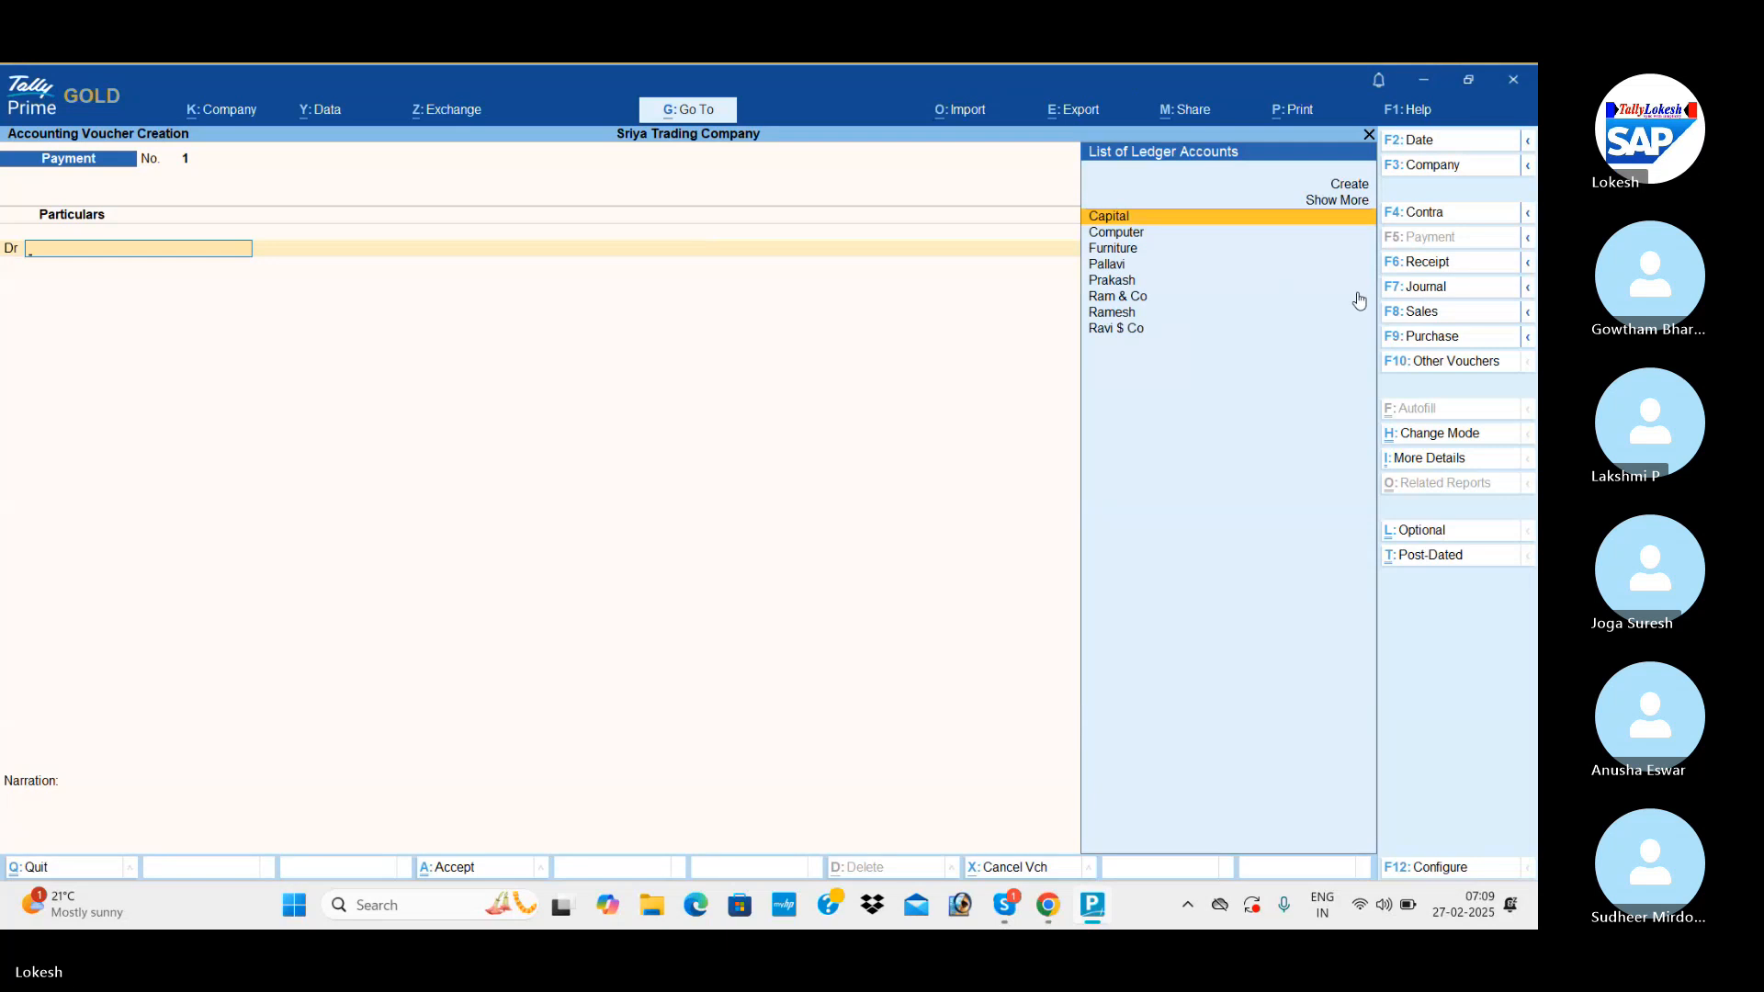
click(1450, 338)
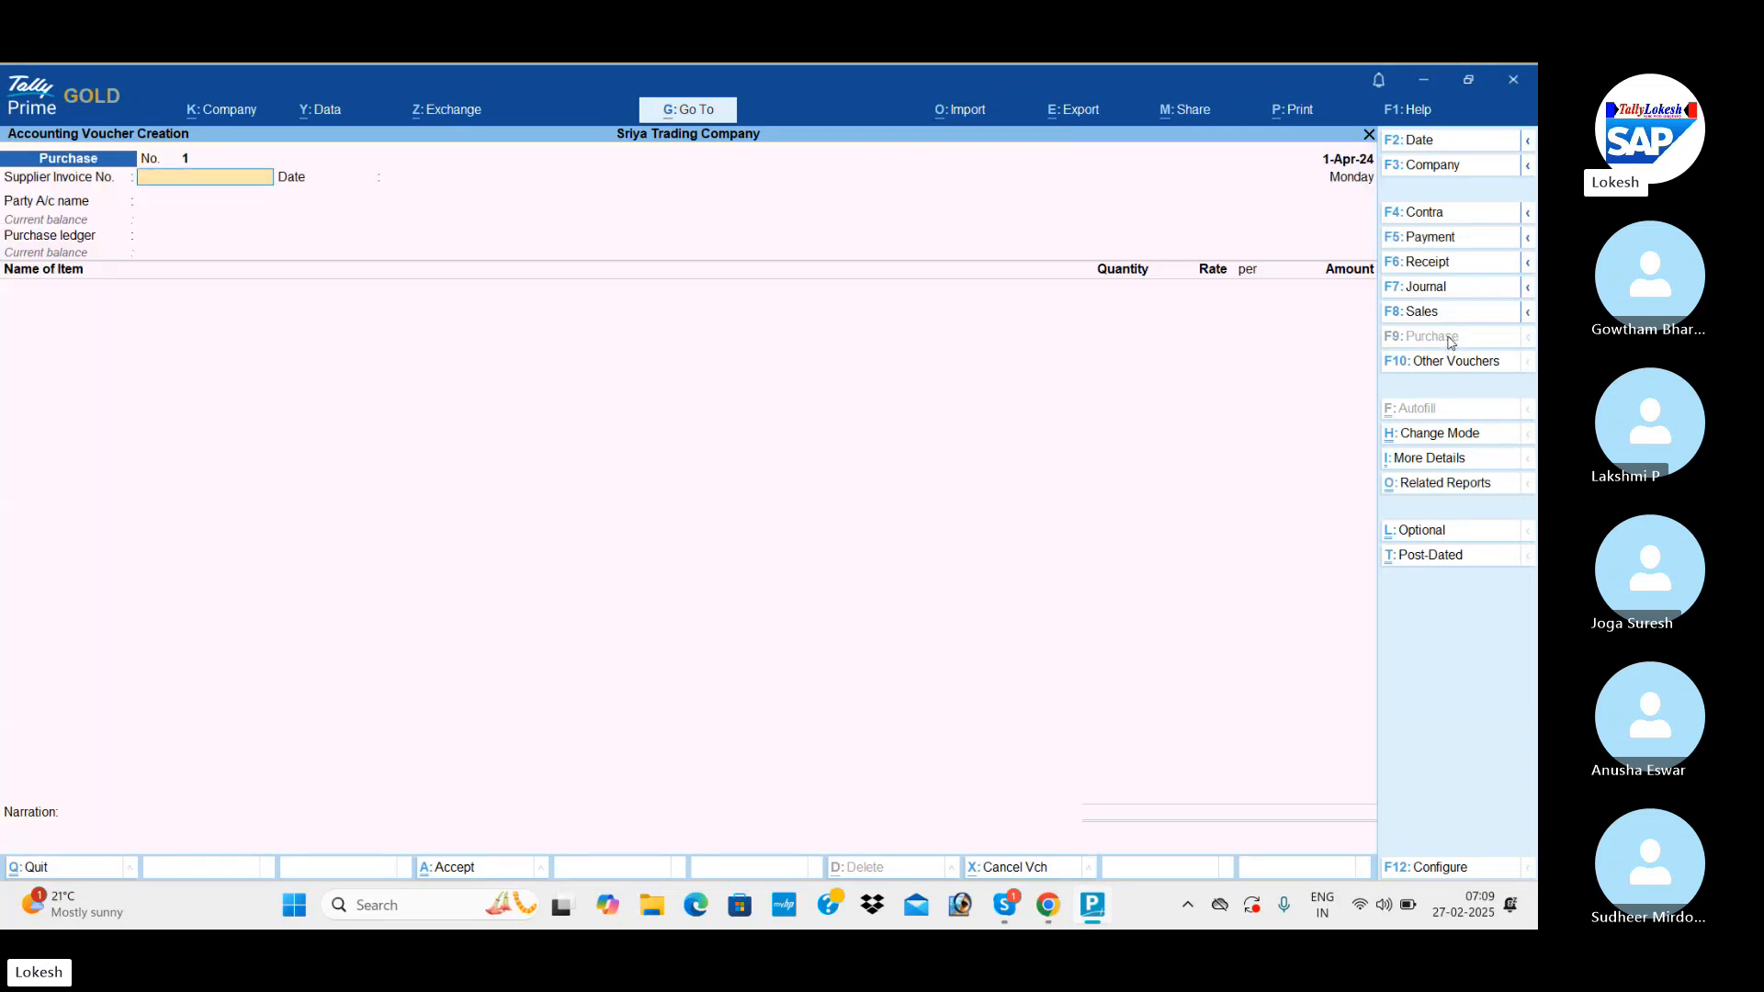
click(1454, 140)
text(1-5)
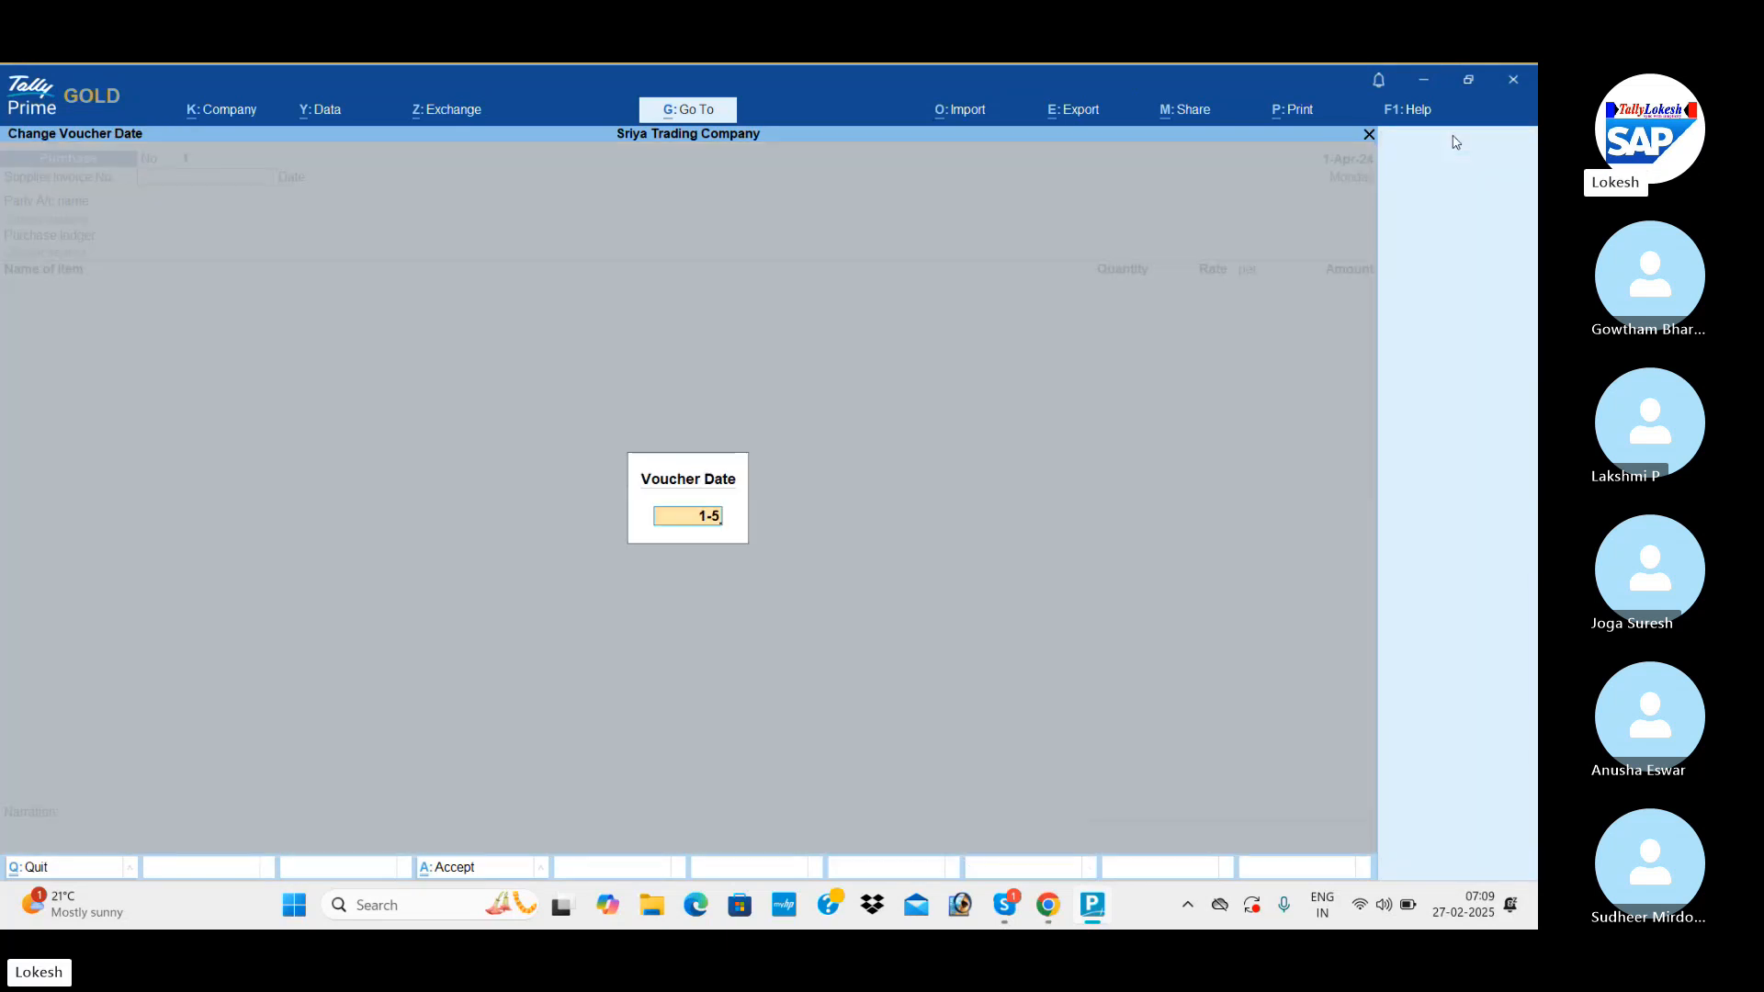
key(Return)
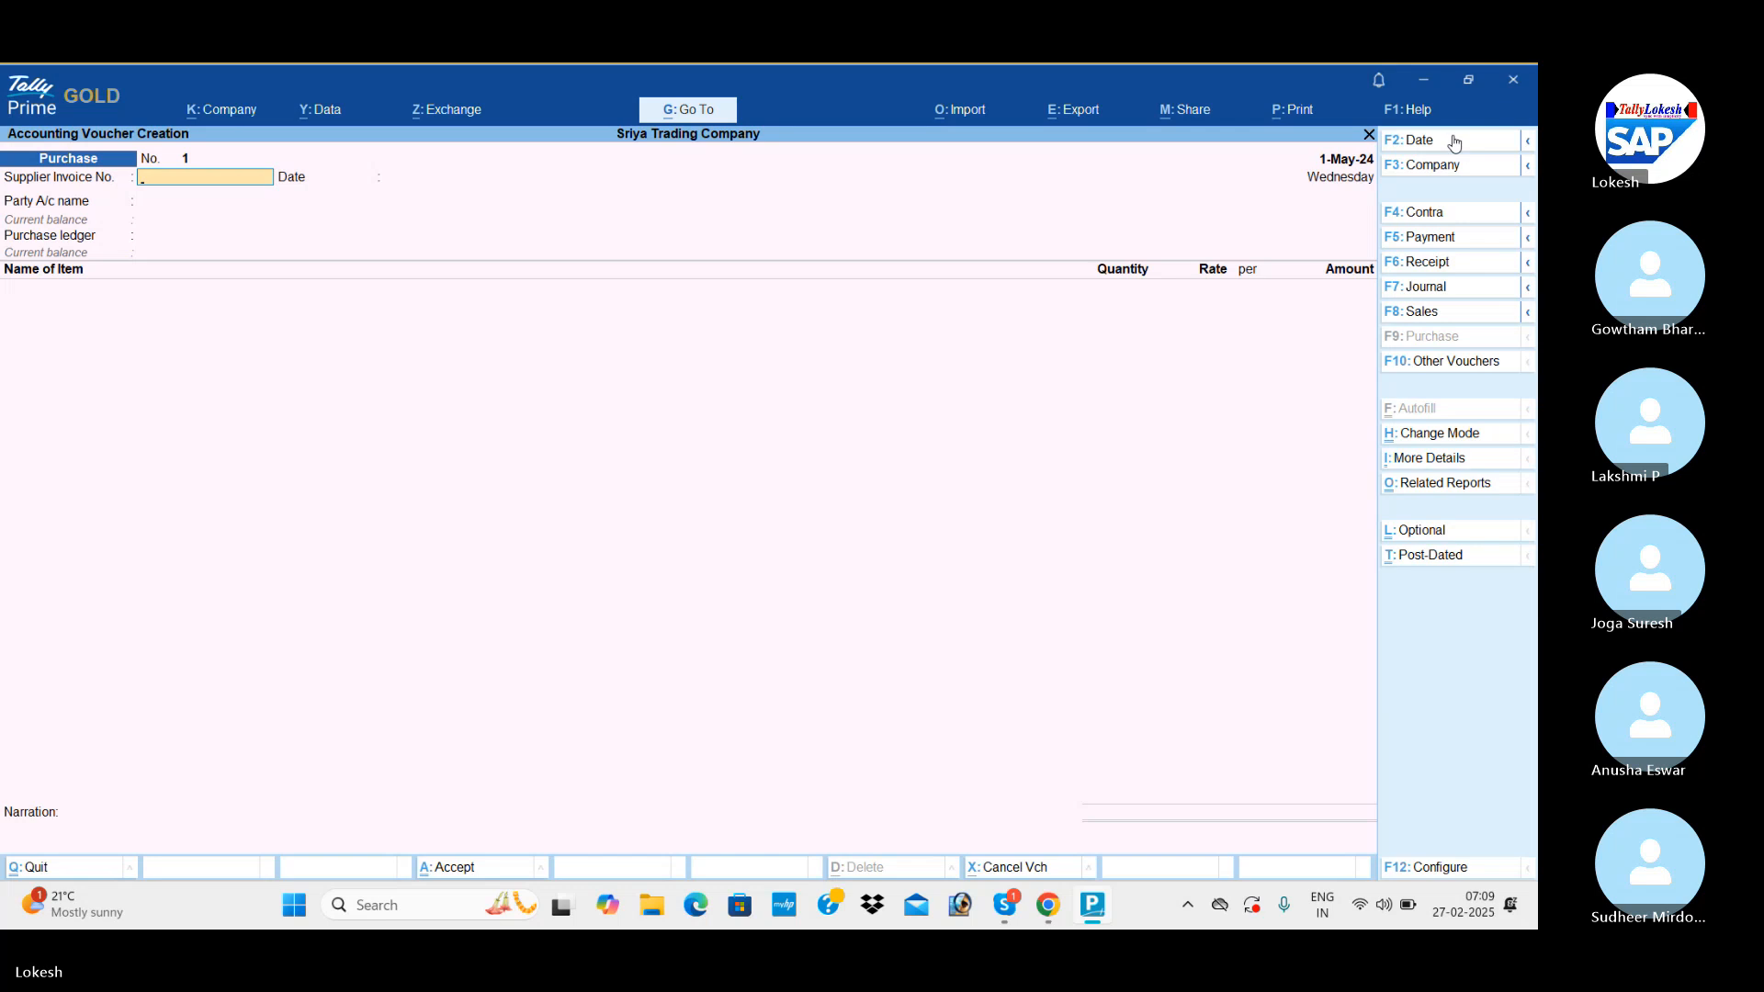
Leave the supplier invoice details blank, choose the party ledger listed directly below Cash, and accept its receipt and party details without changes.
key(Return)
key(Return)
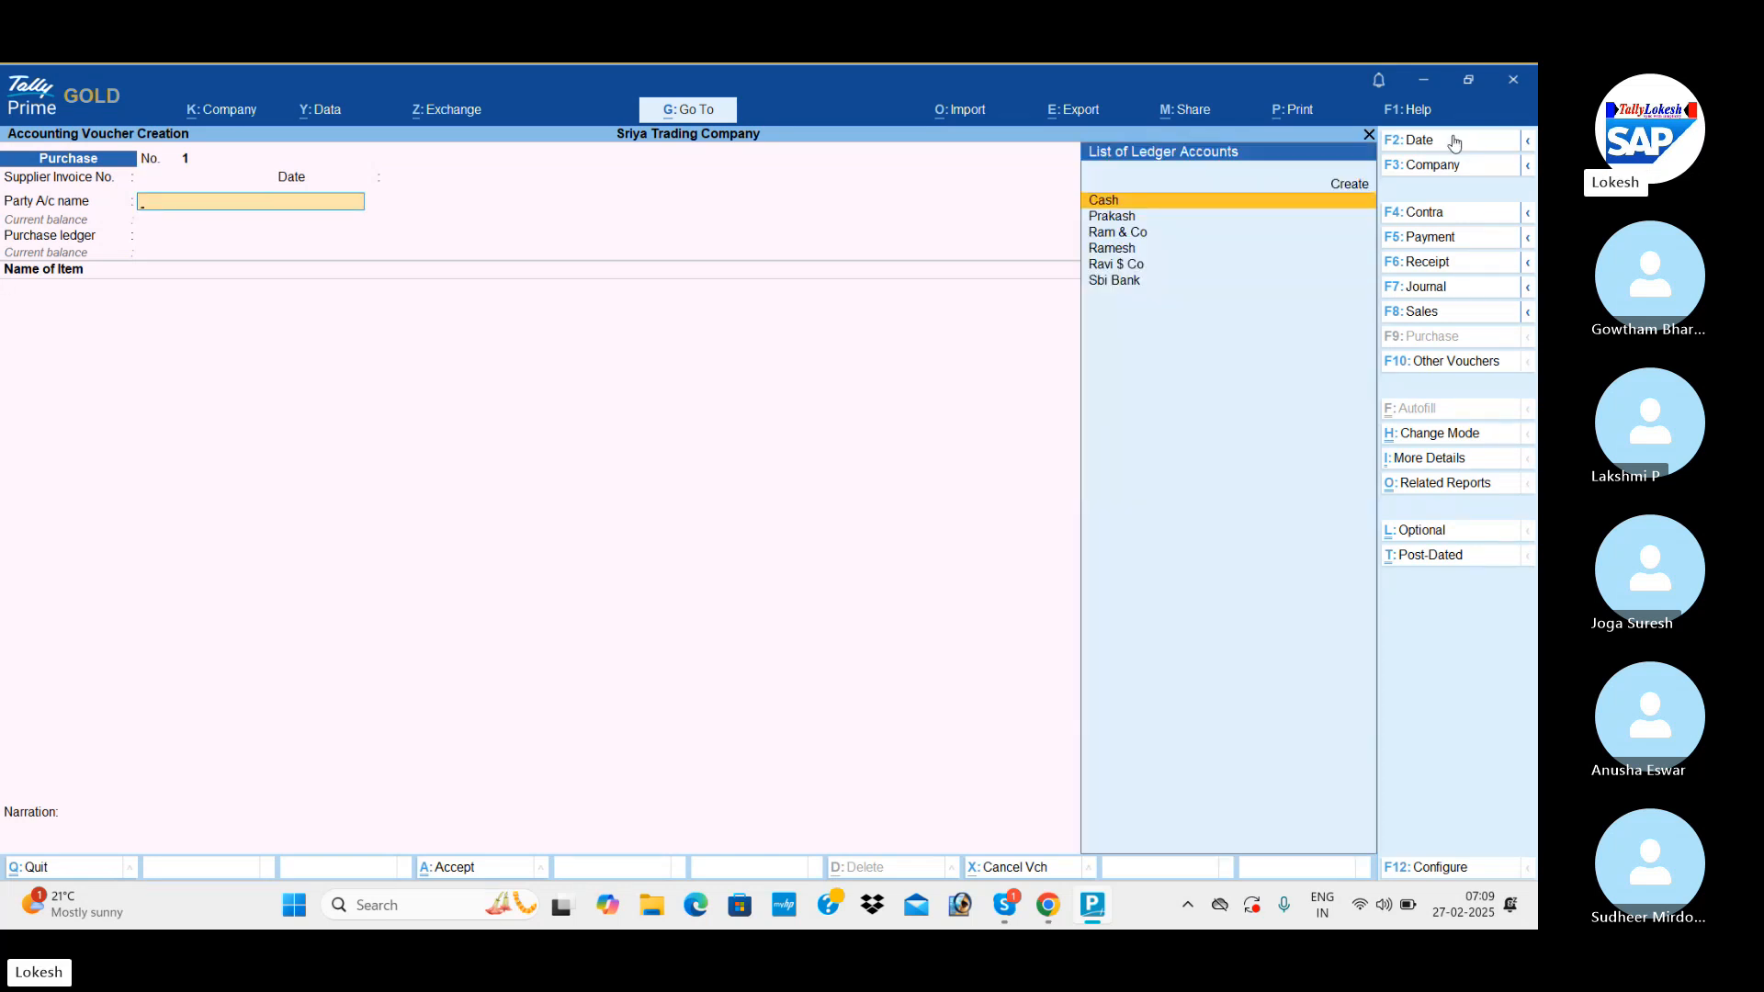
key(Down)
key(Return)
key(Return)
key(Return)
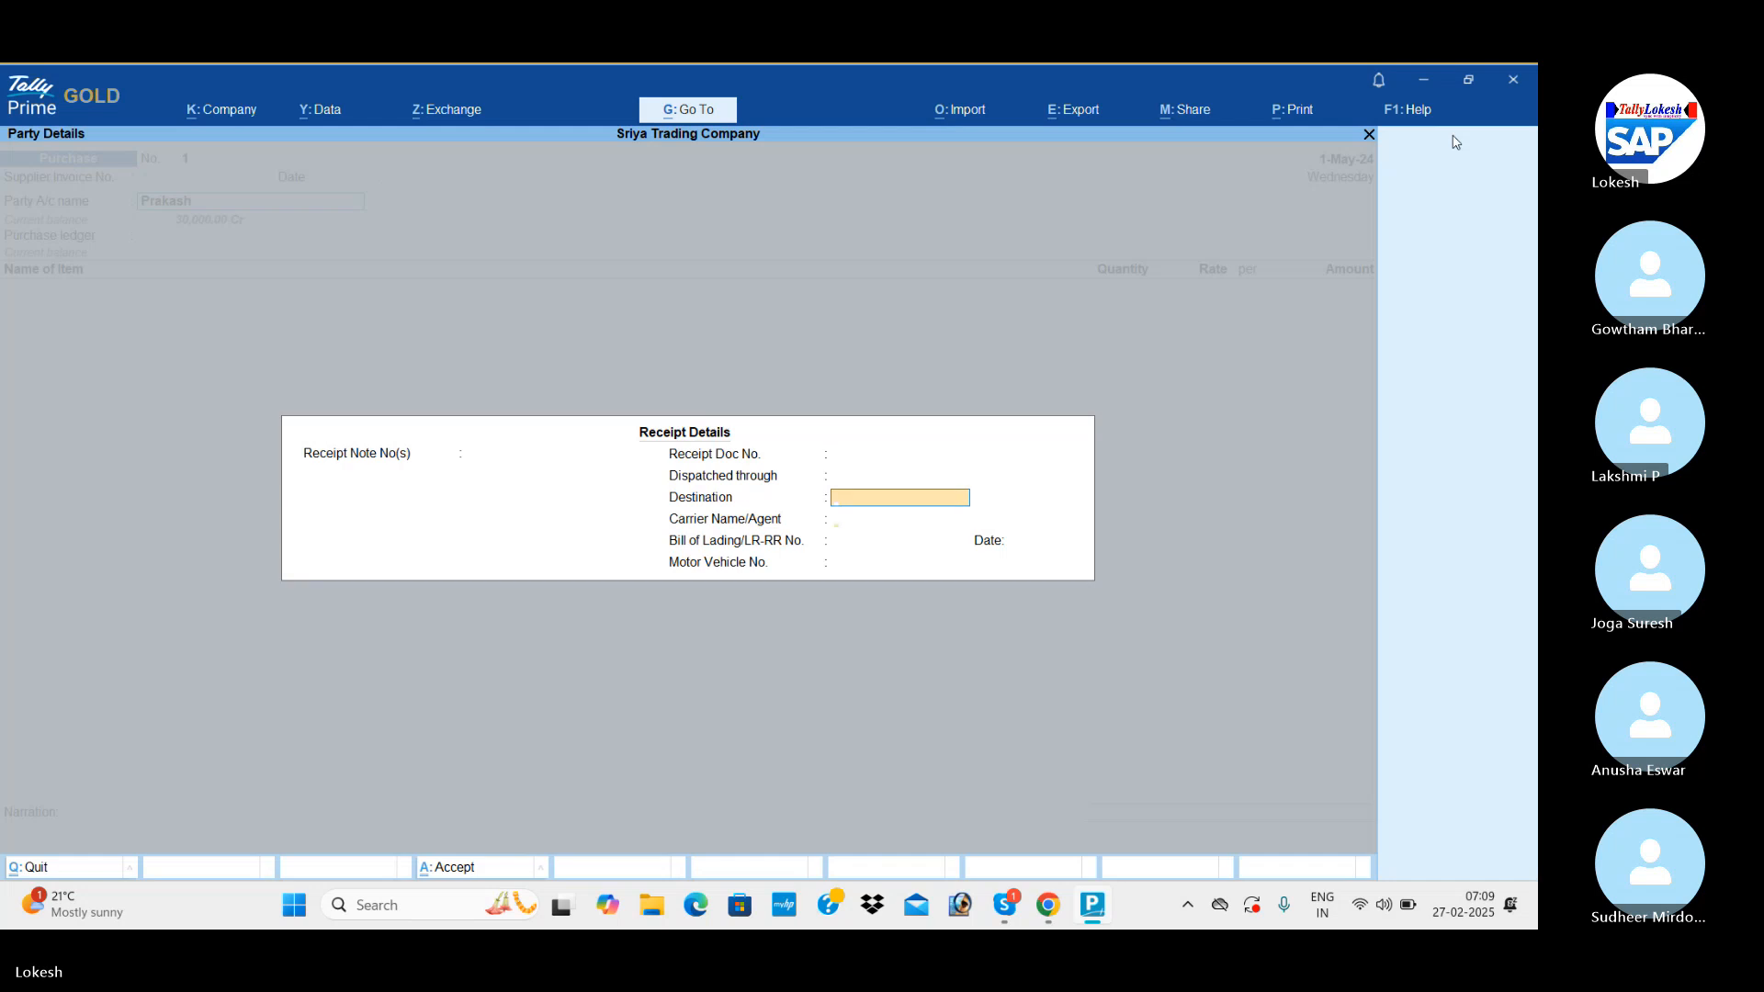
key(Return)
key(Return)
key(Return)
key(Return)
key(Return)
key(Return)
key(Return)
key(Return)
key(Return)
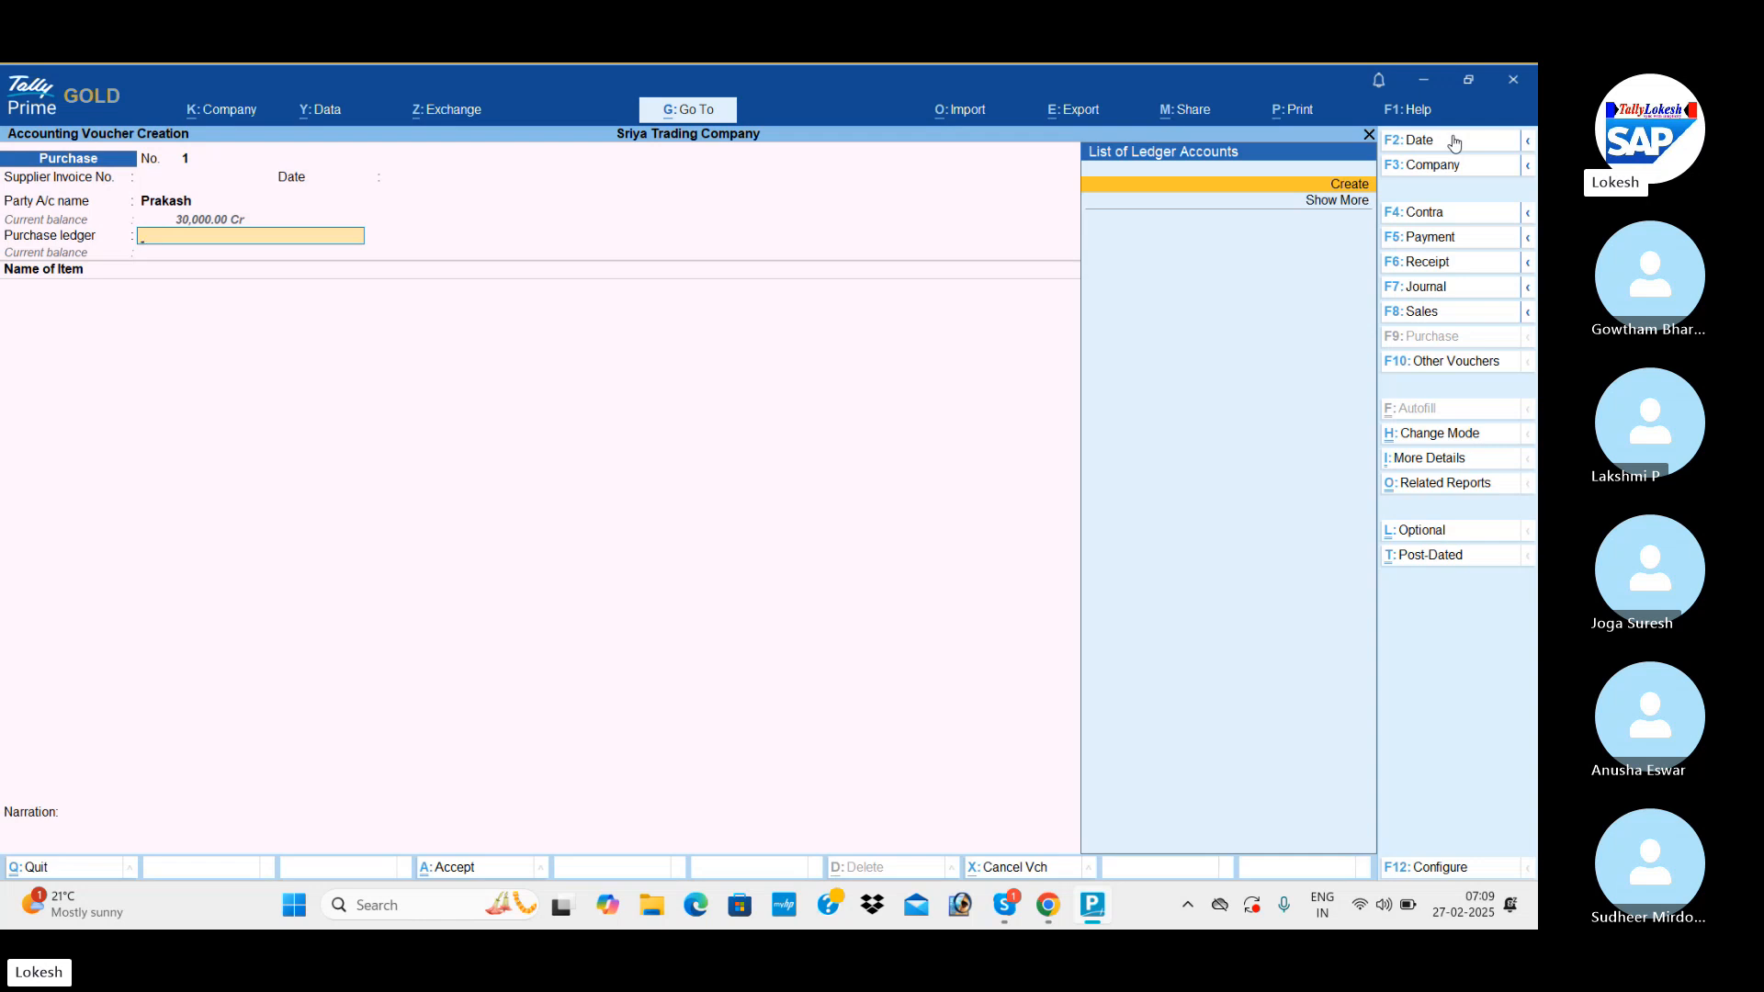
Create a new ledger named Purchase under Purchase Accounts for the voucher's purchase ledger and save it with the remaining defaults.
key(Return)
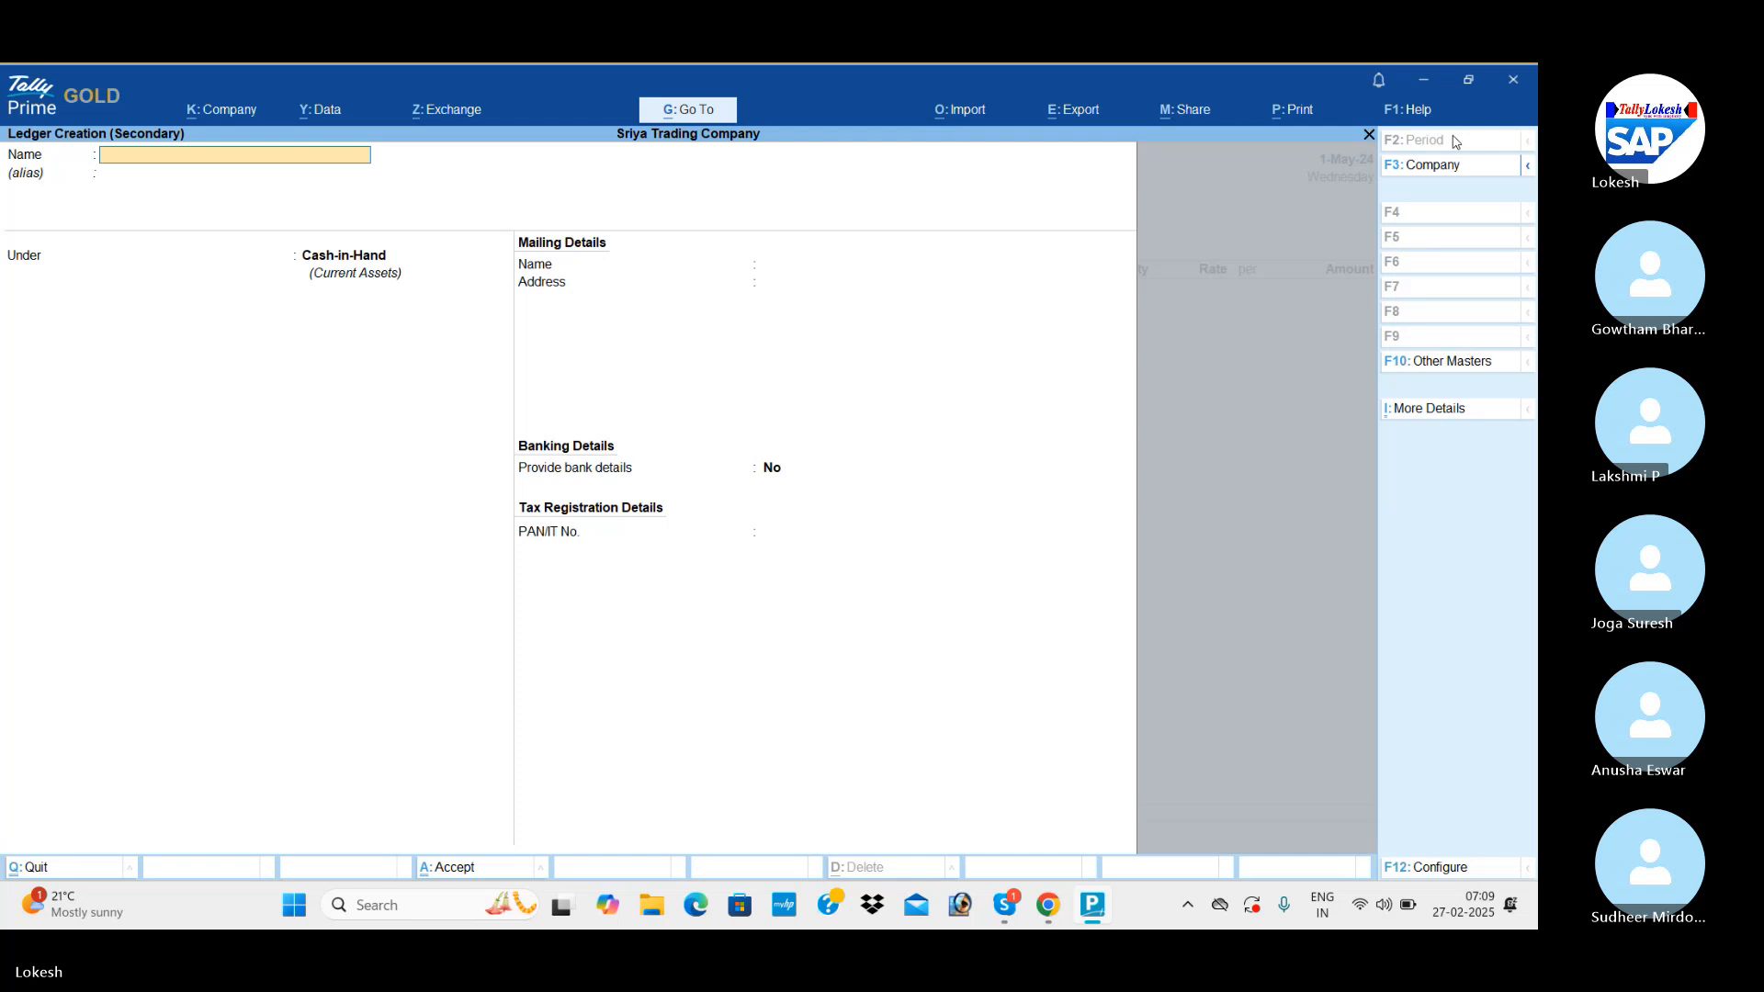
text(Pur)
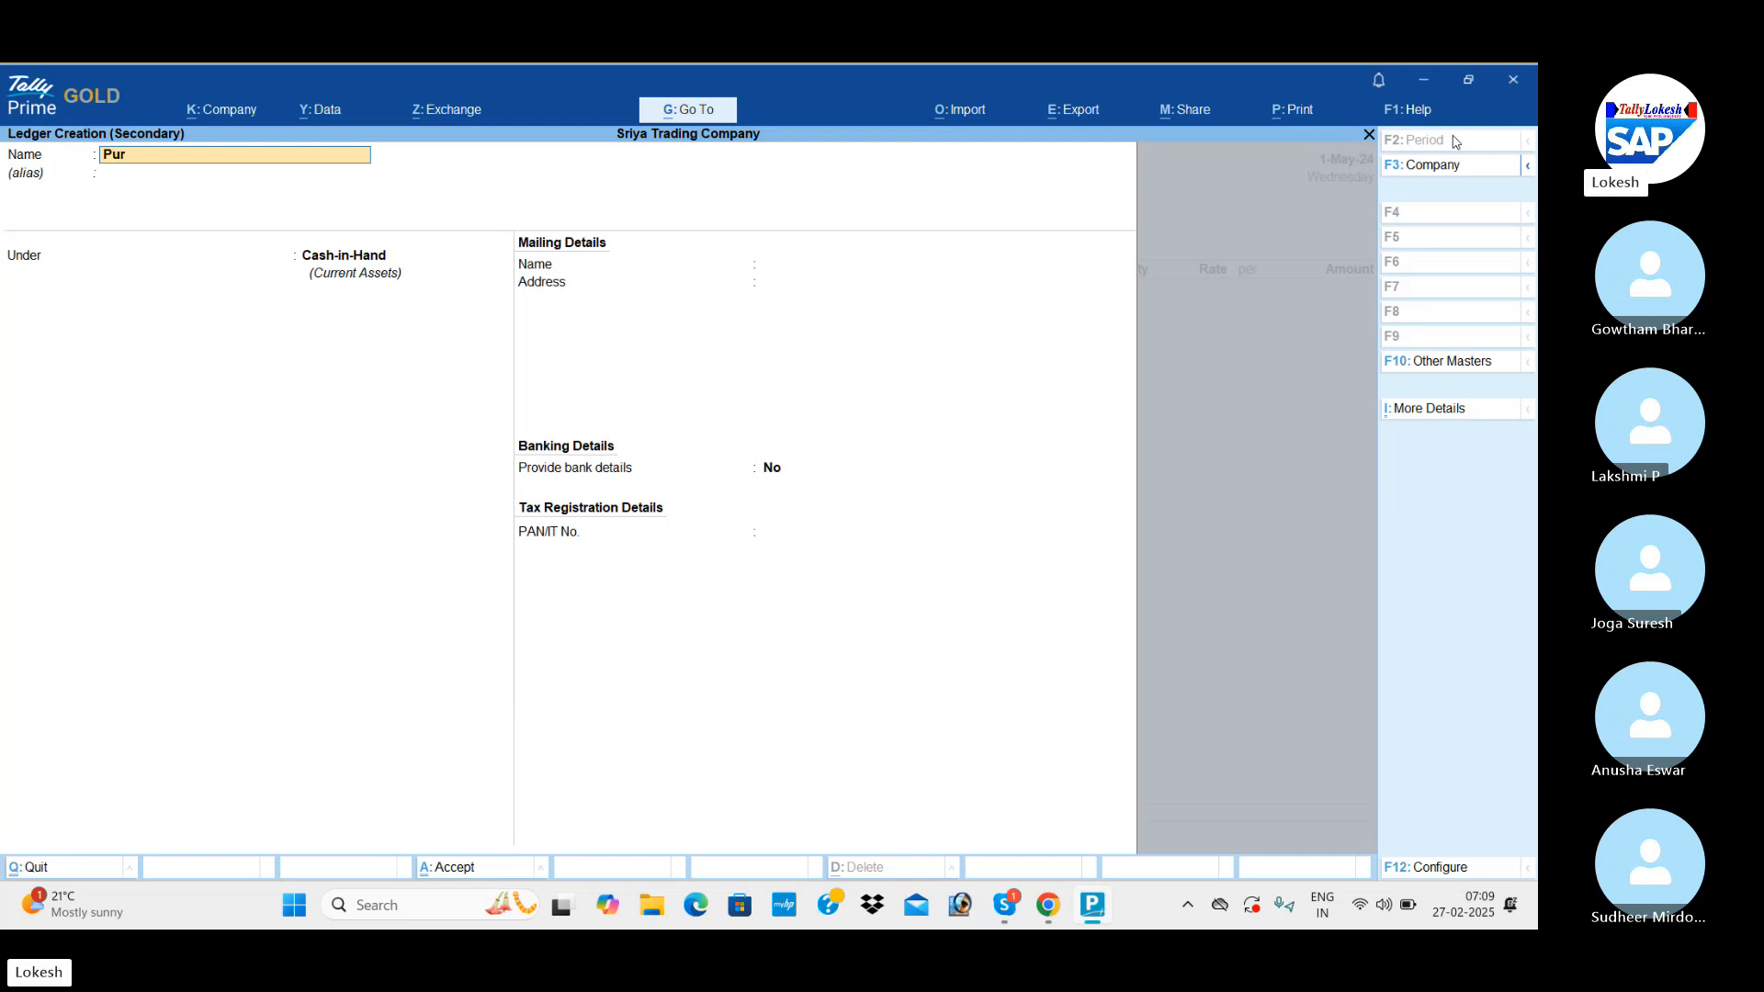
text(cha)
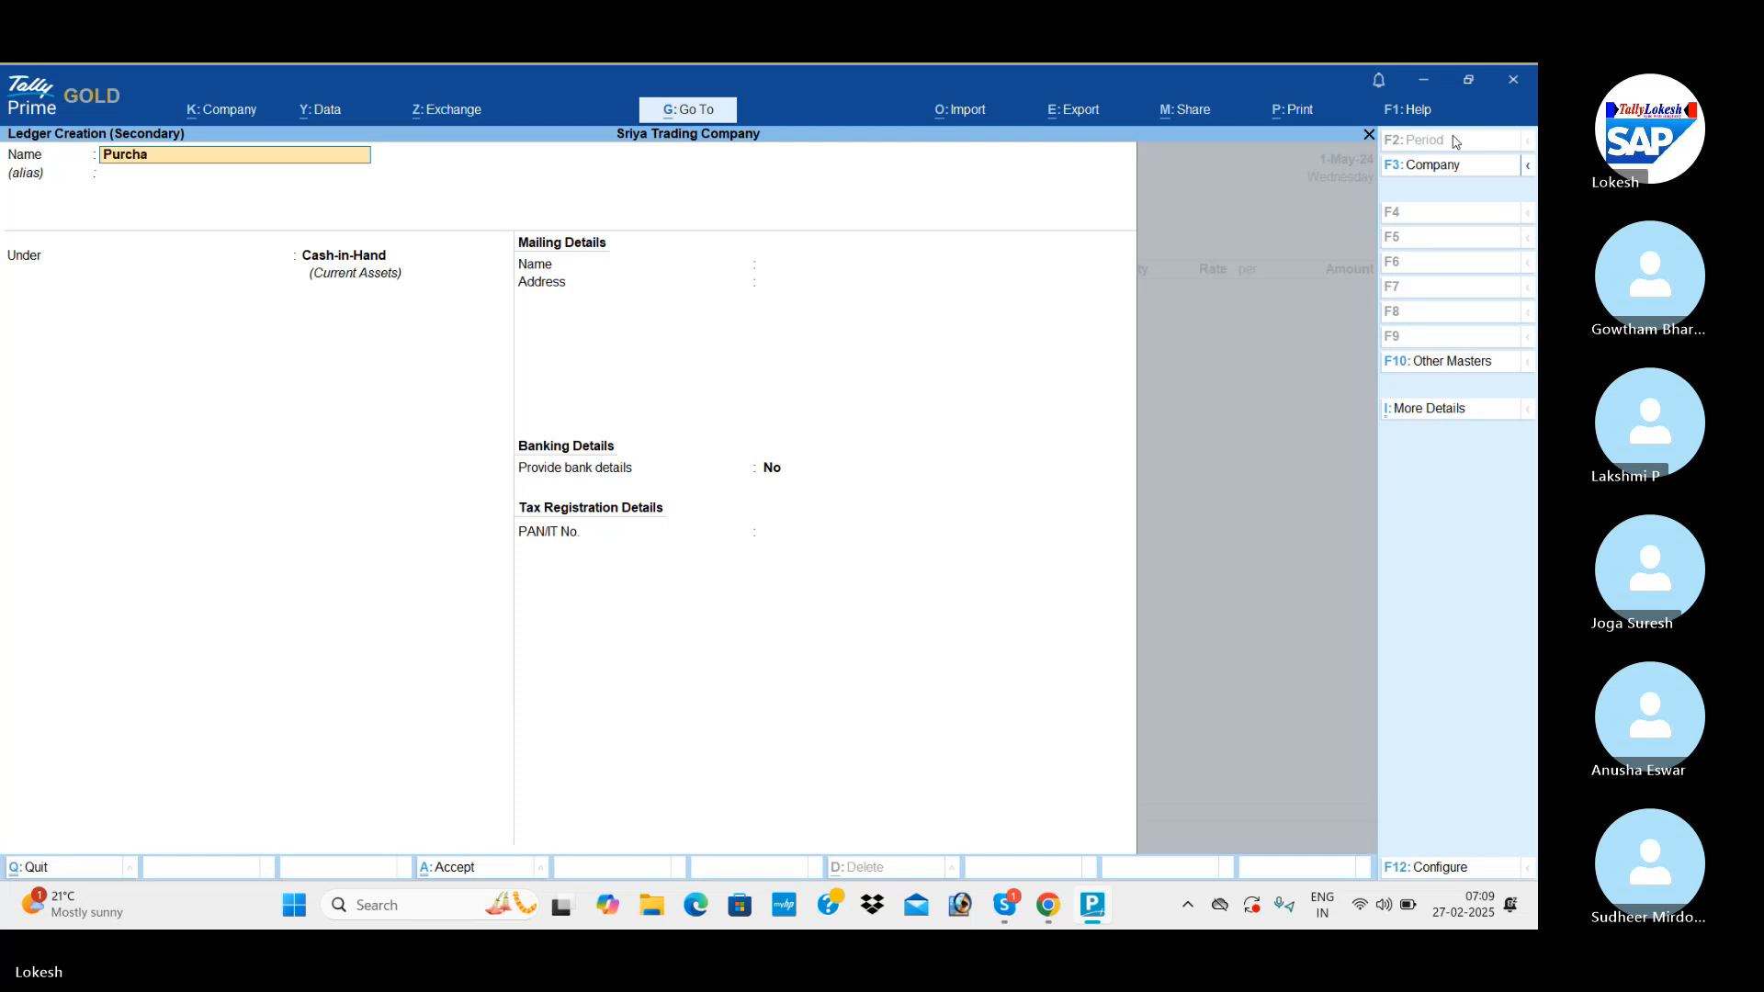
text(ese)
key(Return)
text(P)
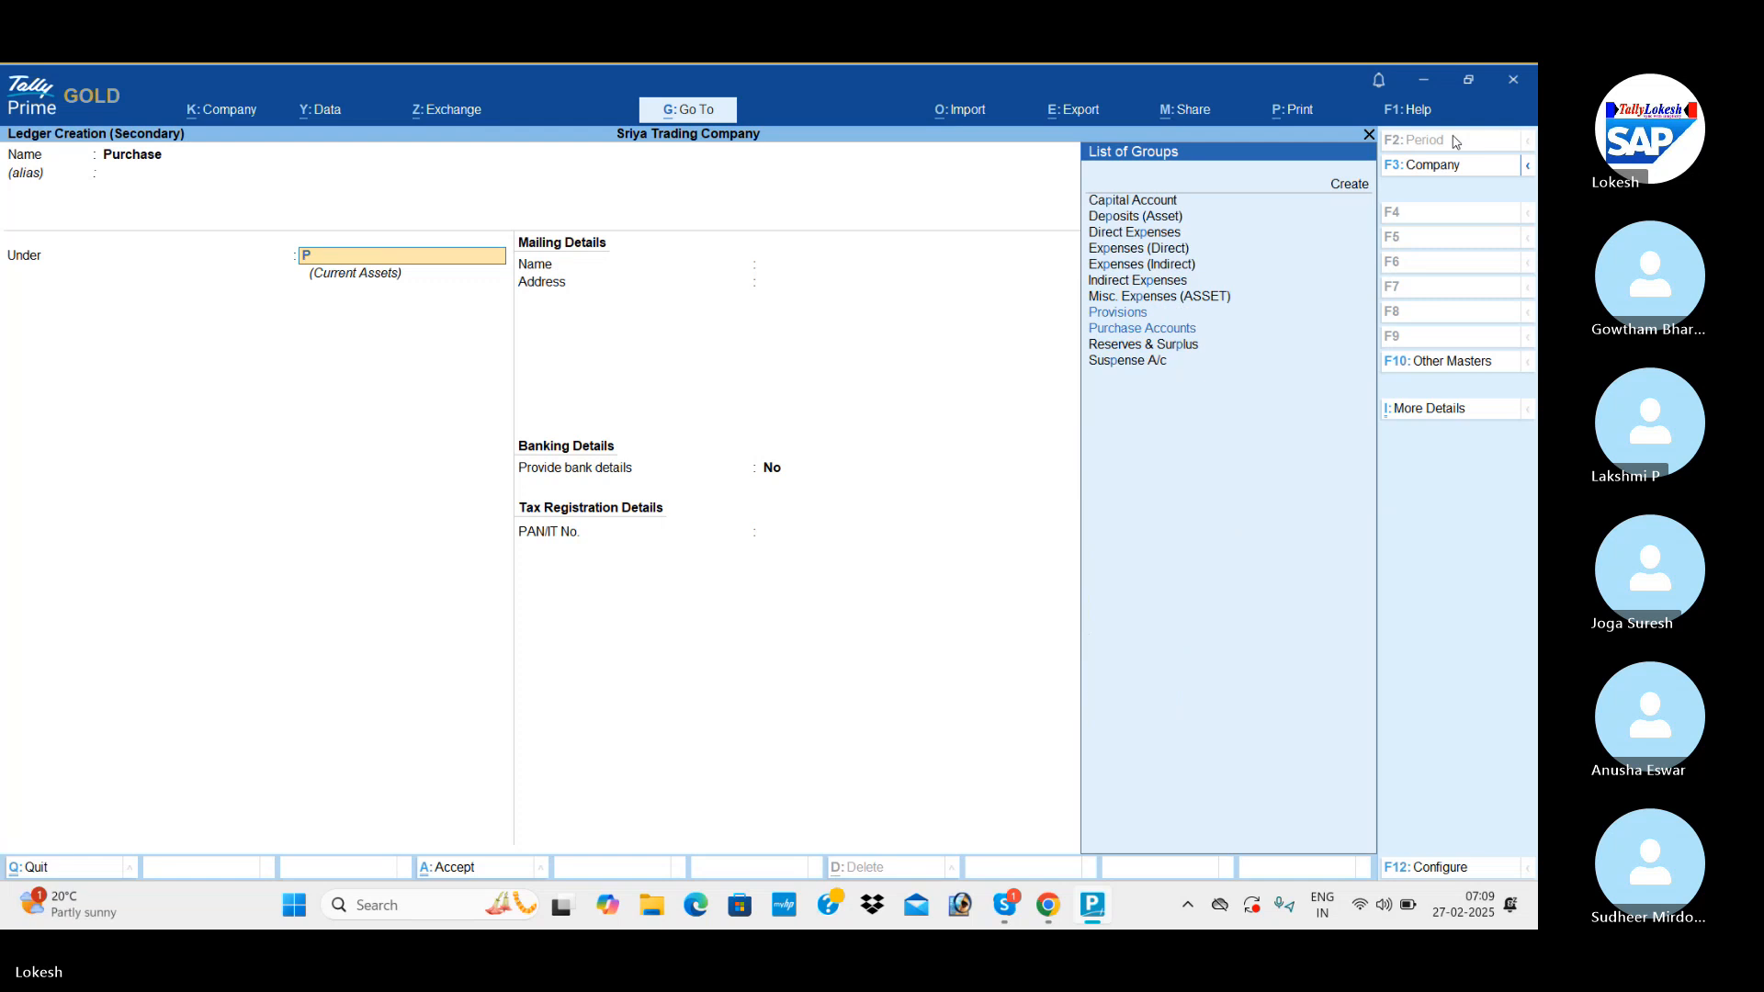
text(u)
key(Return)
key(Return)
key(Return)
key(Return)
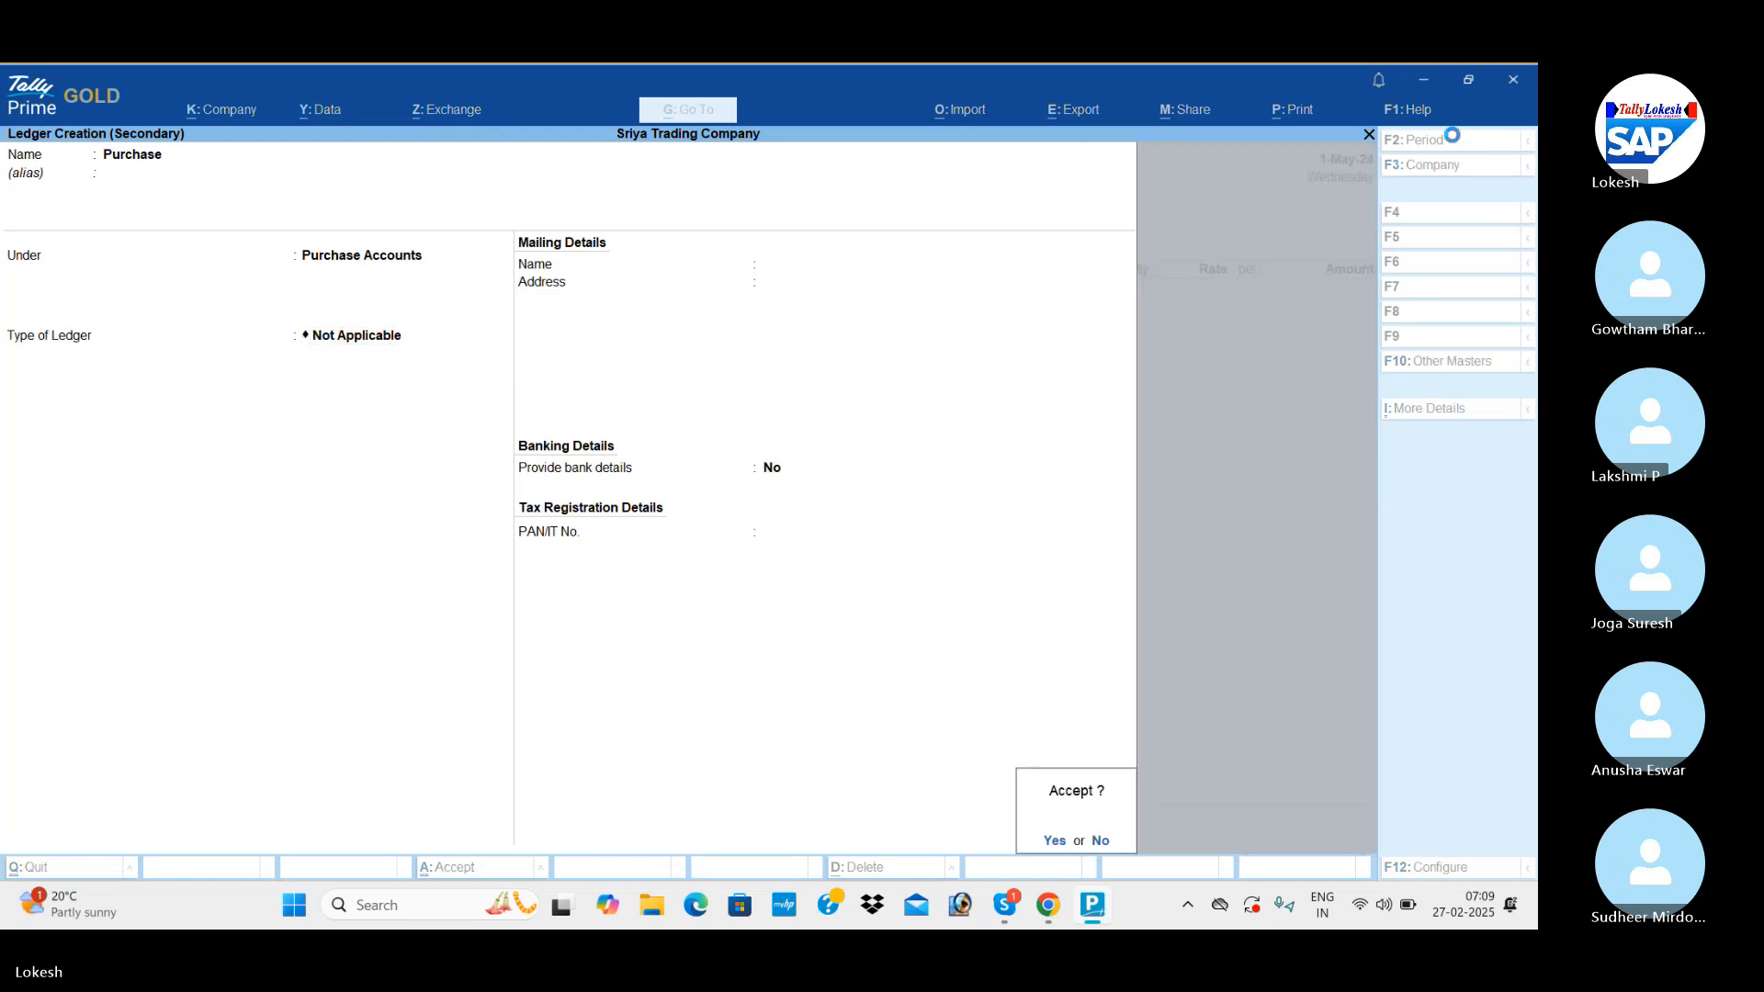
key(Return)
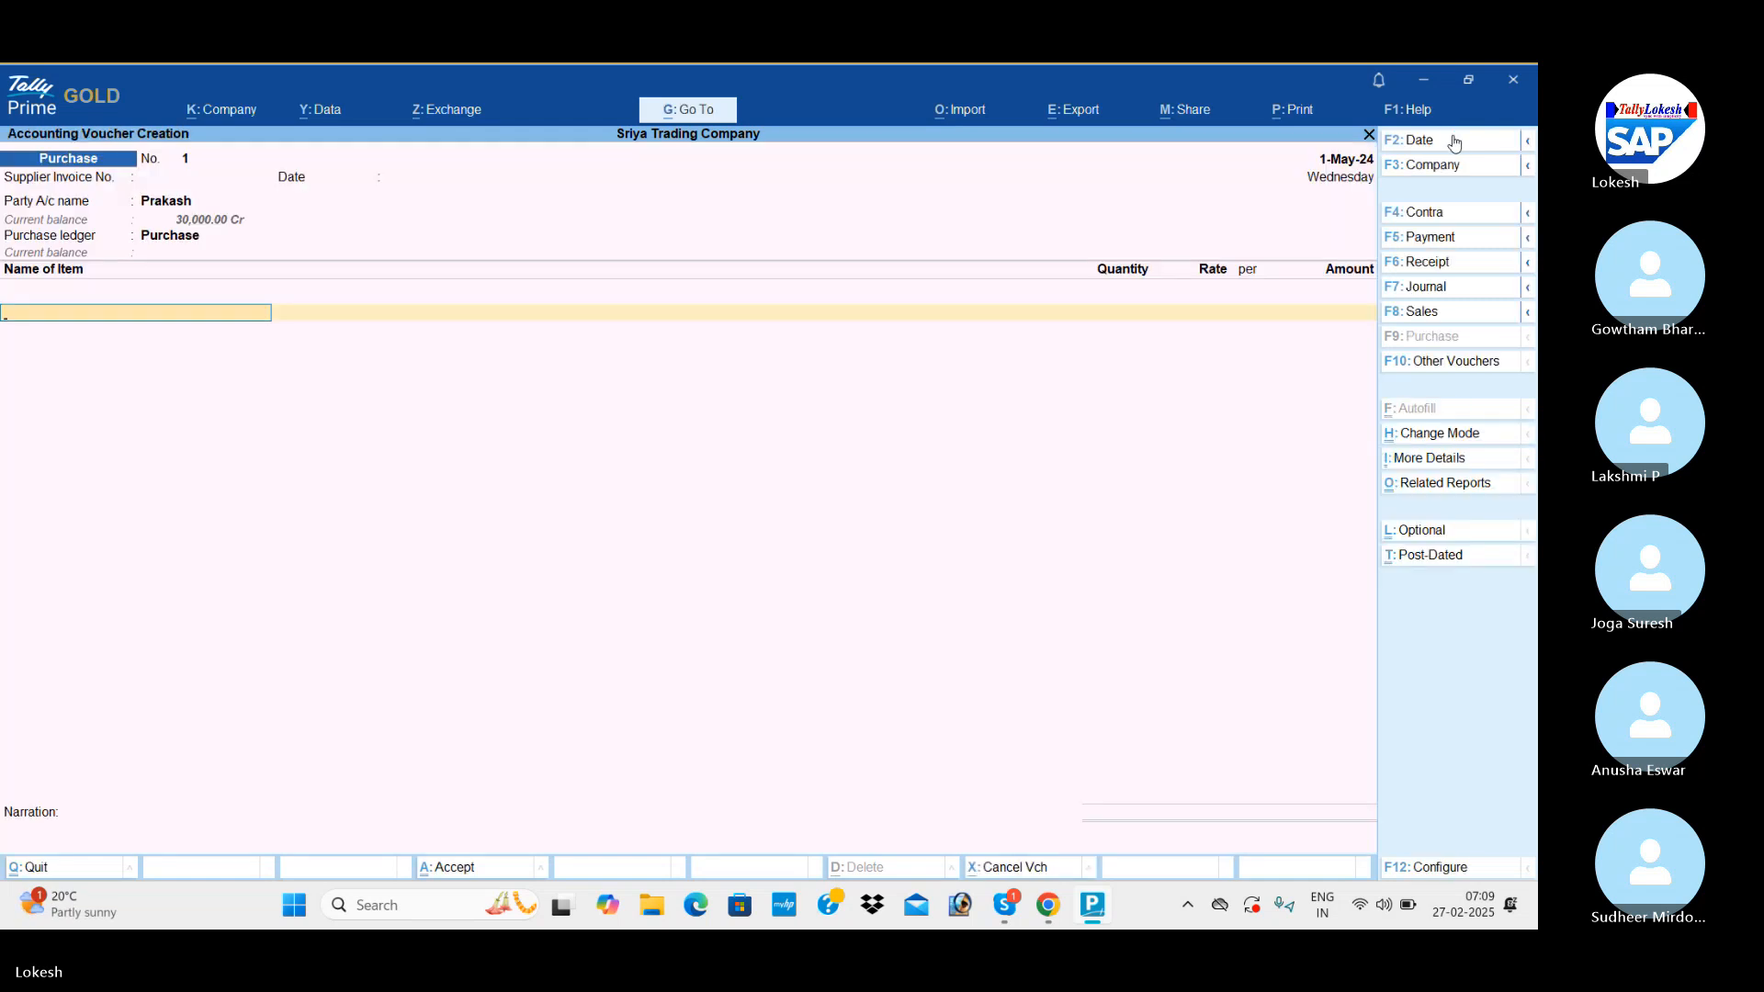
Add Ceiling Fan to the purchase voucher with a quantity of 50 nos at the default rate of 800.
text(c)
key(Return)
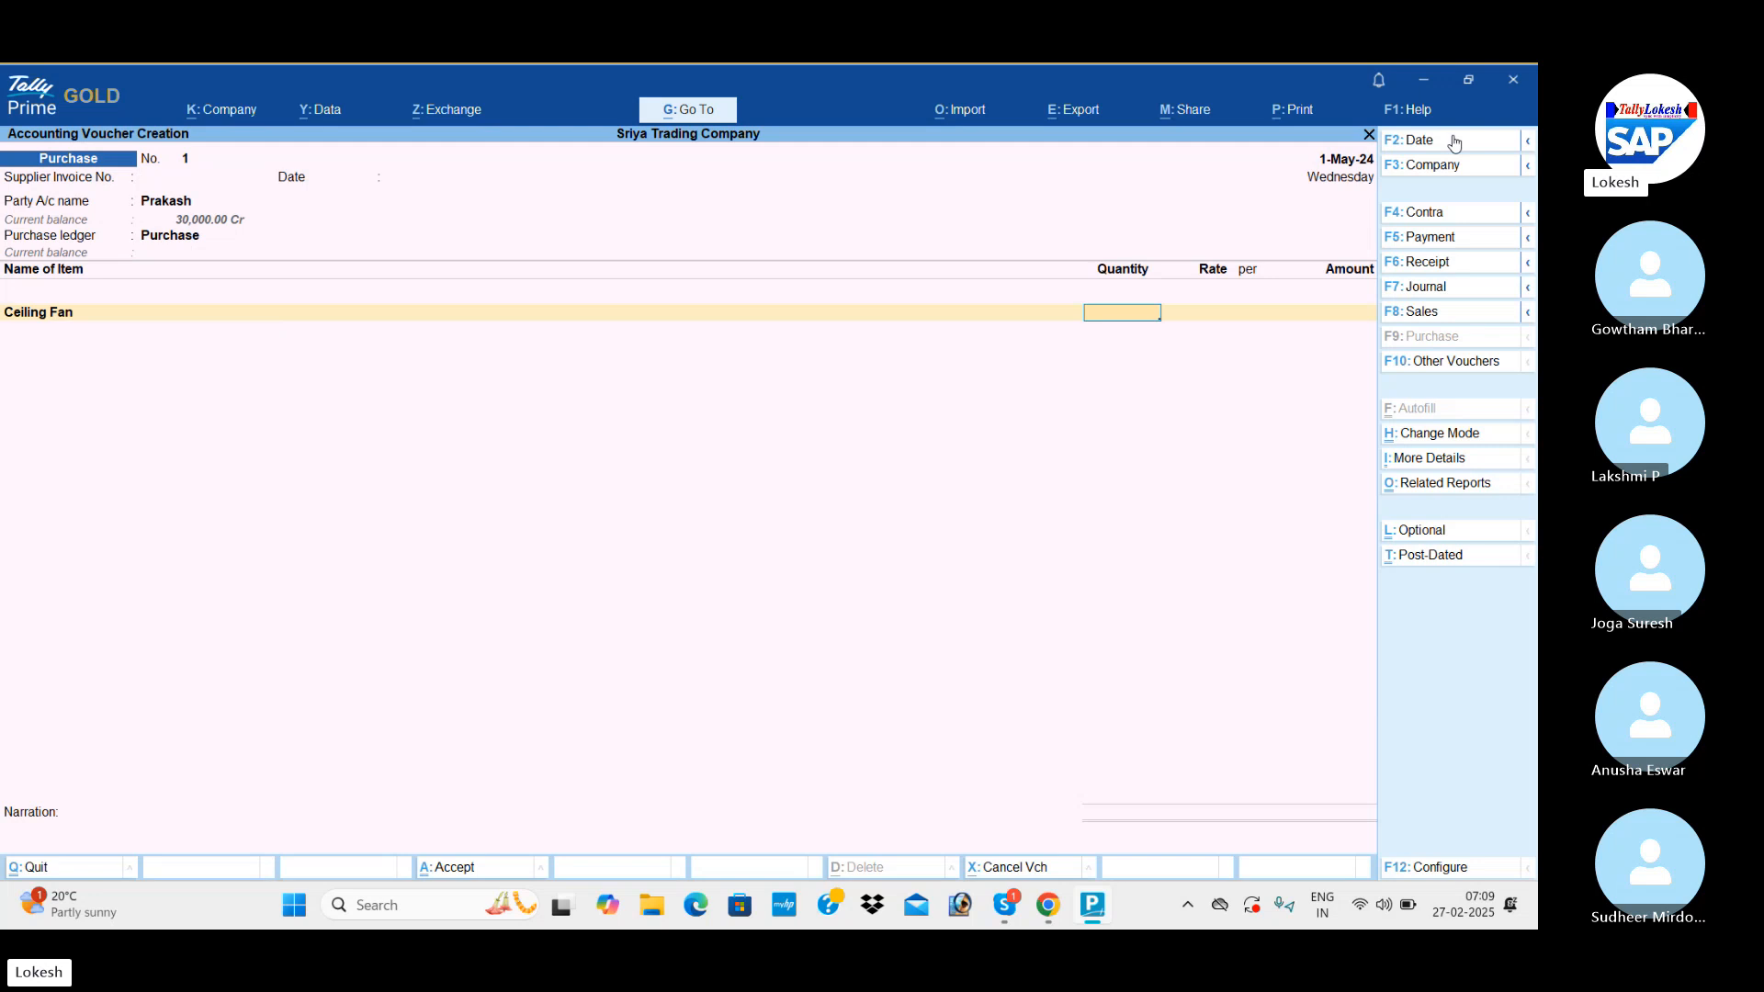
text(50)
key(Return)
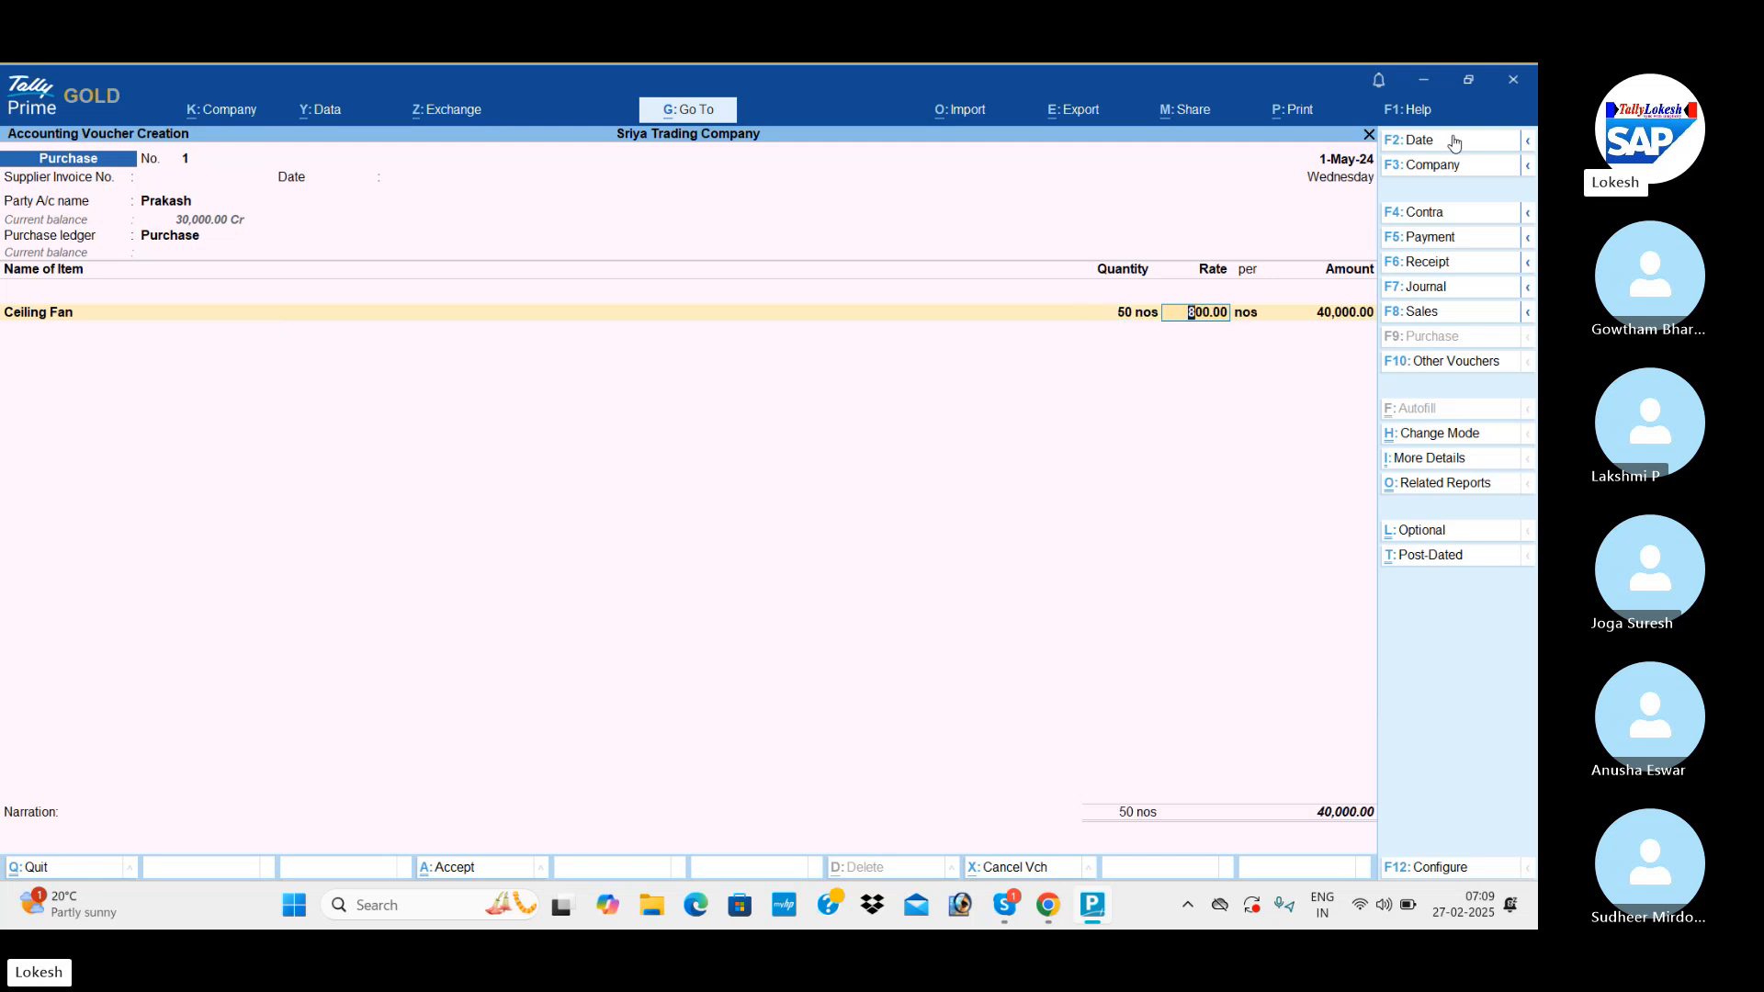
key(Return)
key(Return)
Add Table Fan to the purchase voucher with a quantity of 50 nos at the default rate of 1,000.
text(t)
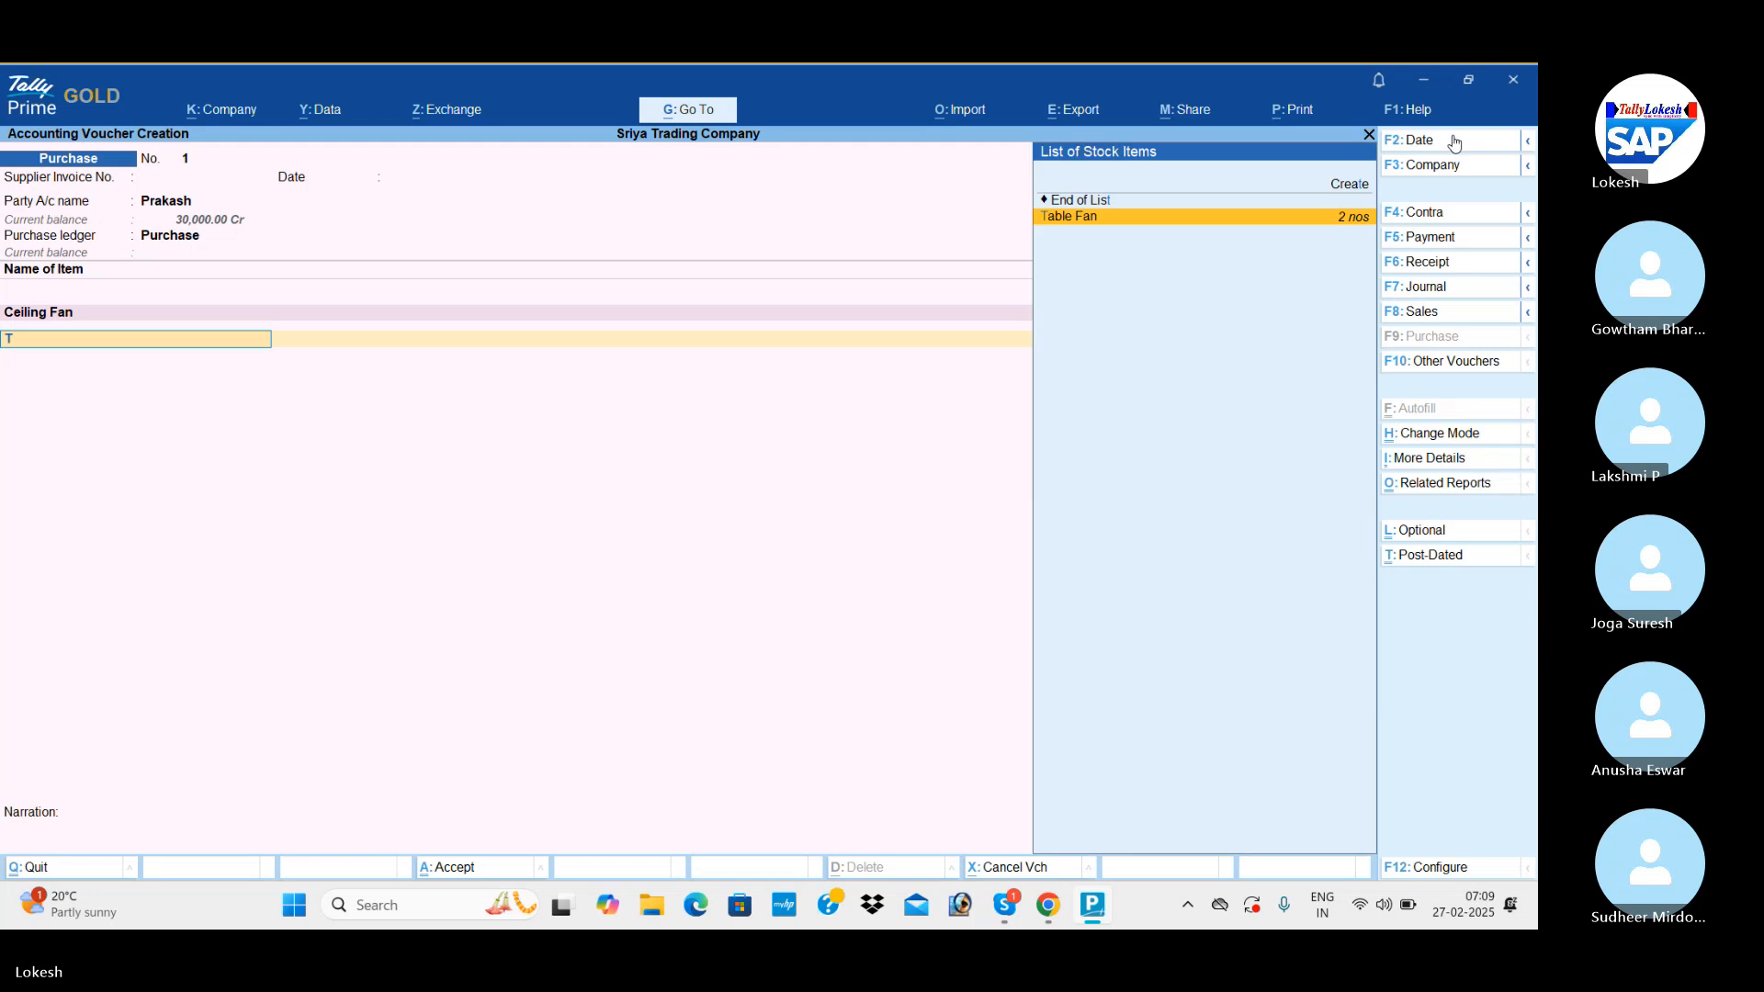
key(Return)
text(50)
key(Return)
key(Return)
key(Return)
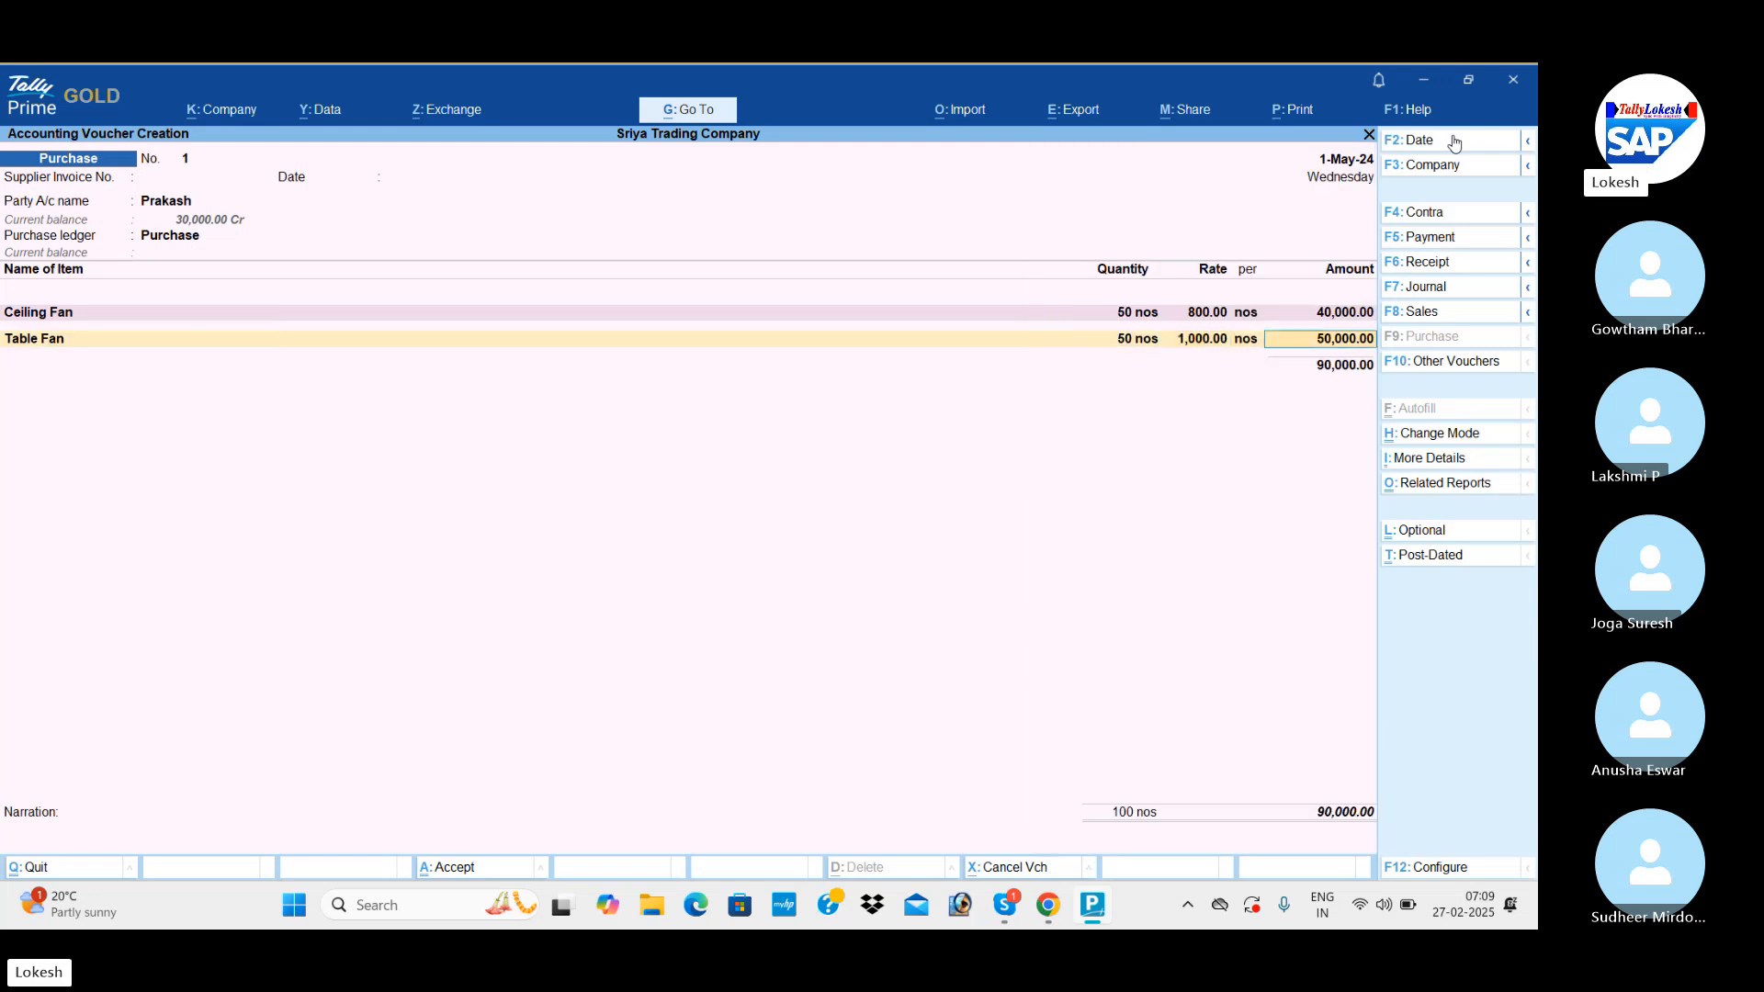
Add Mixies to the purchase voucher with a quantity of 50 nos at the default rate of 1,500.
text(M)
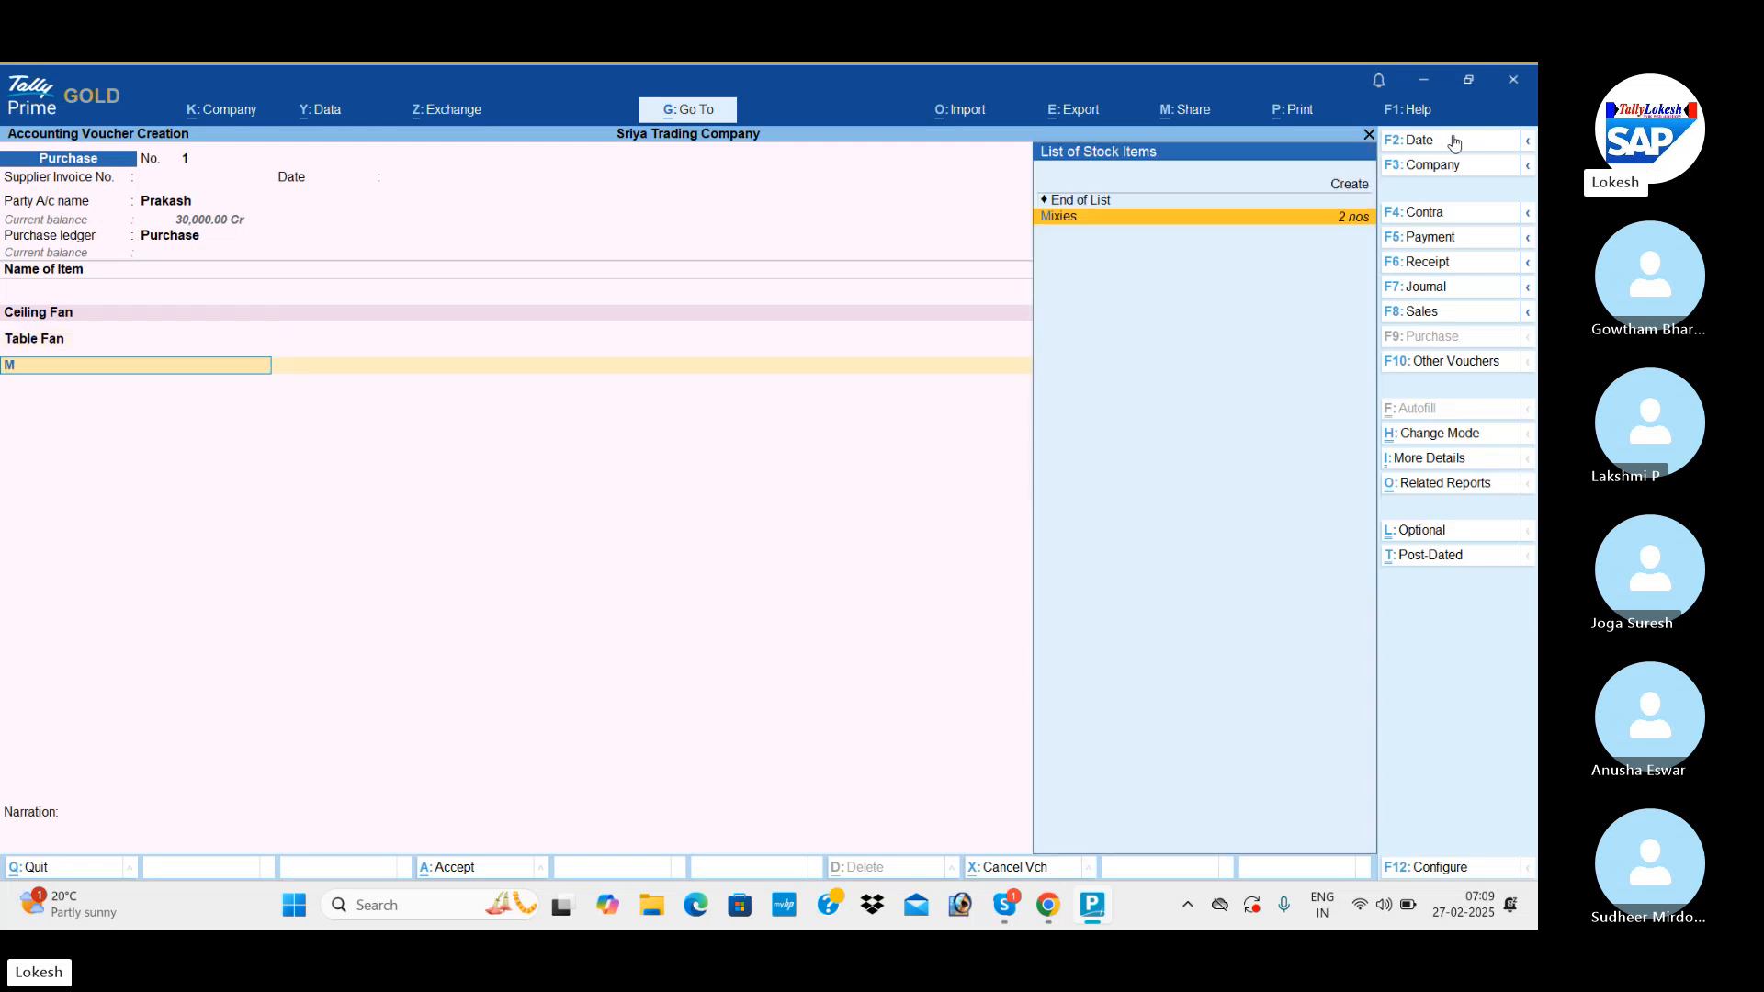
key(Return)
text(50)
key(Return)
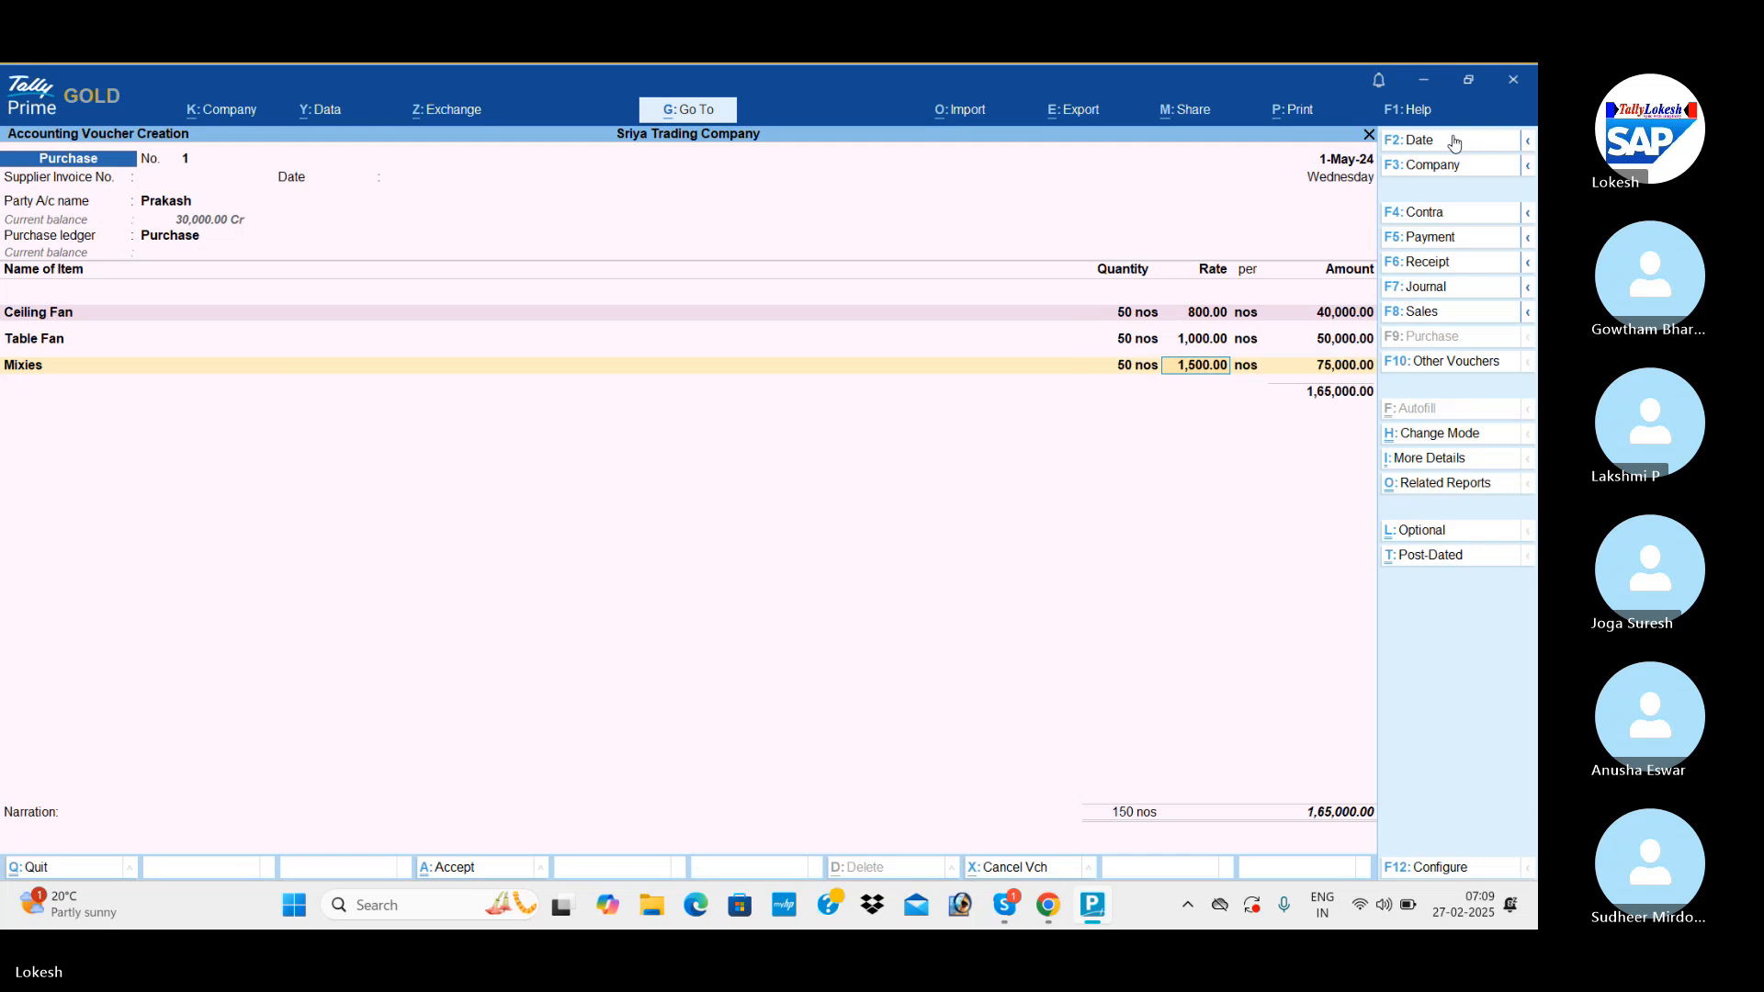
key(Return)
Add Grinders to the purchase voucher with a quantity of 50 nos at the default rate of 2,000.
key(Return)
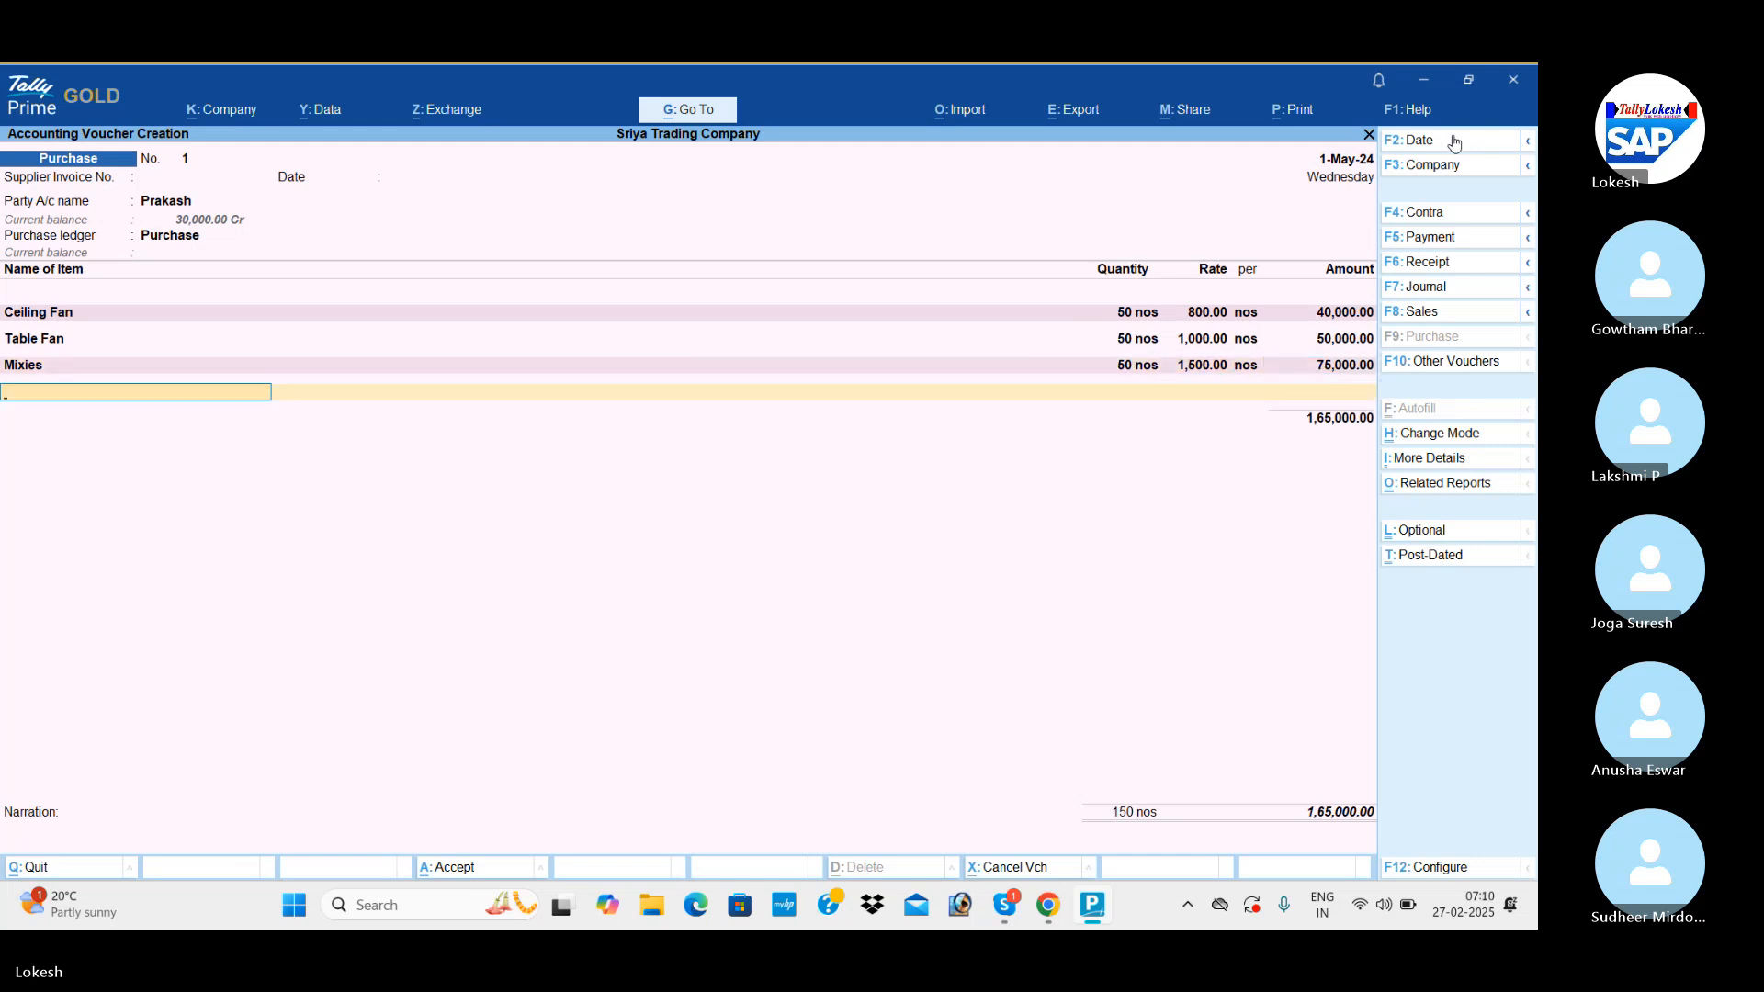
text(g)
key(Return)
text(50)
key(Return)
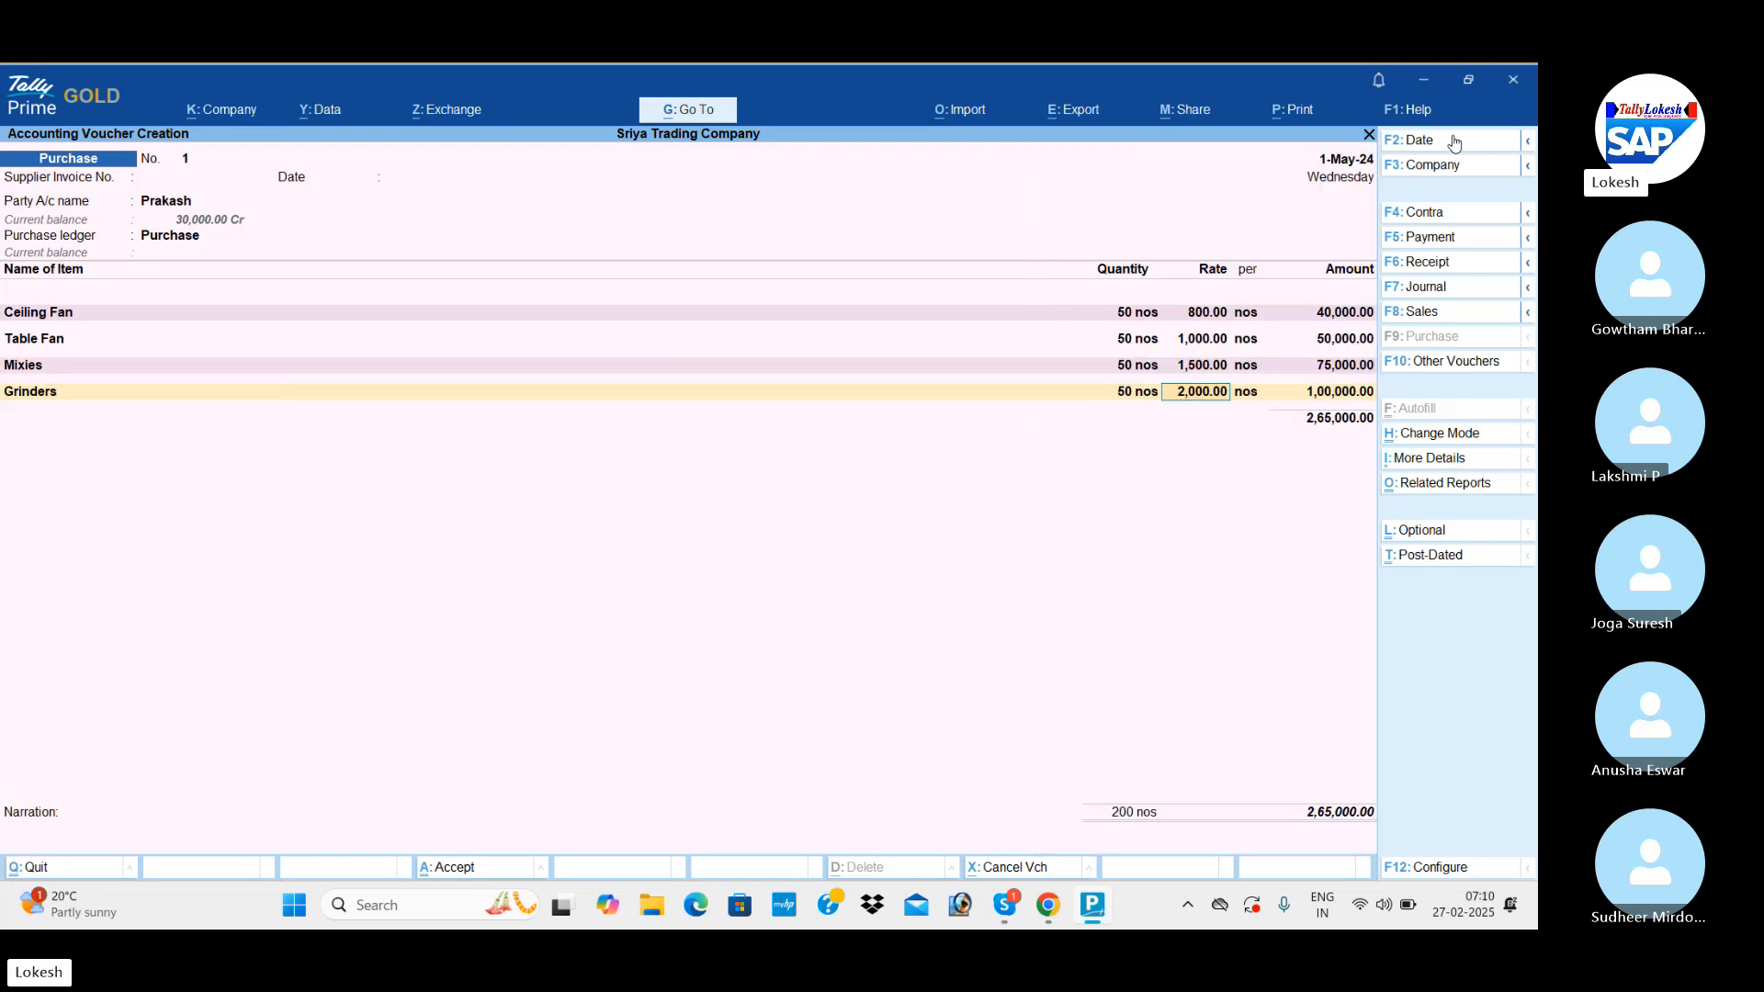
key(Return)
key(Return)
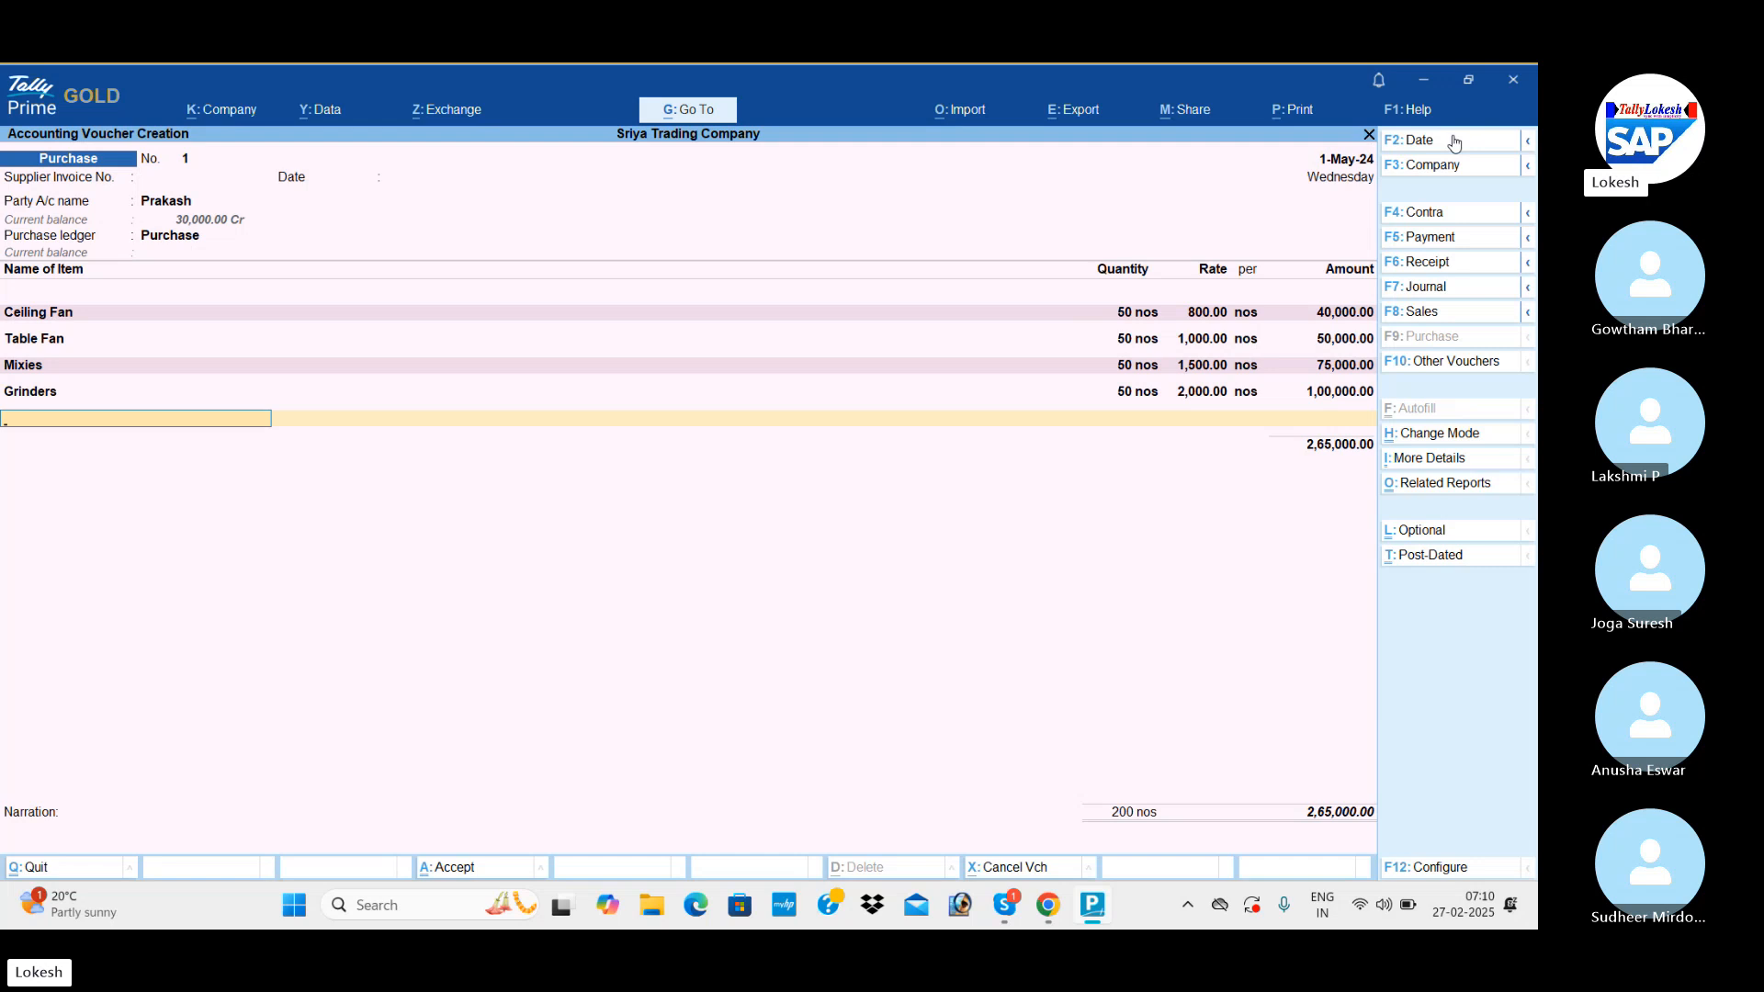
End the item list, leave the narration blank and save the purchase voucher.
key(Return)
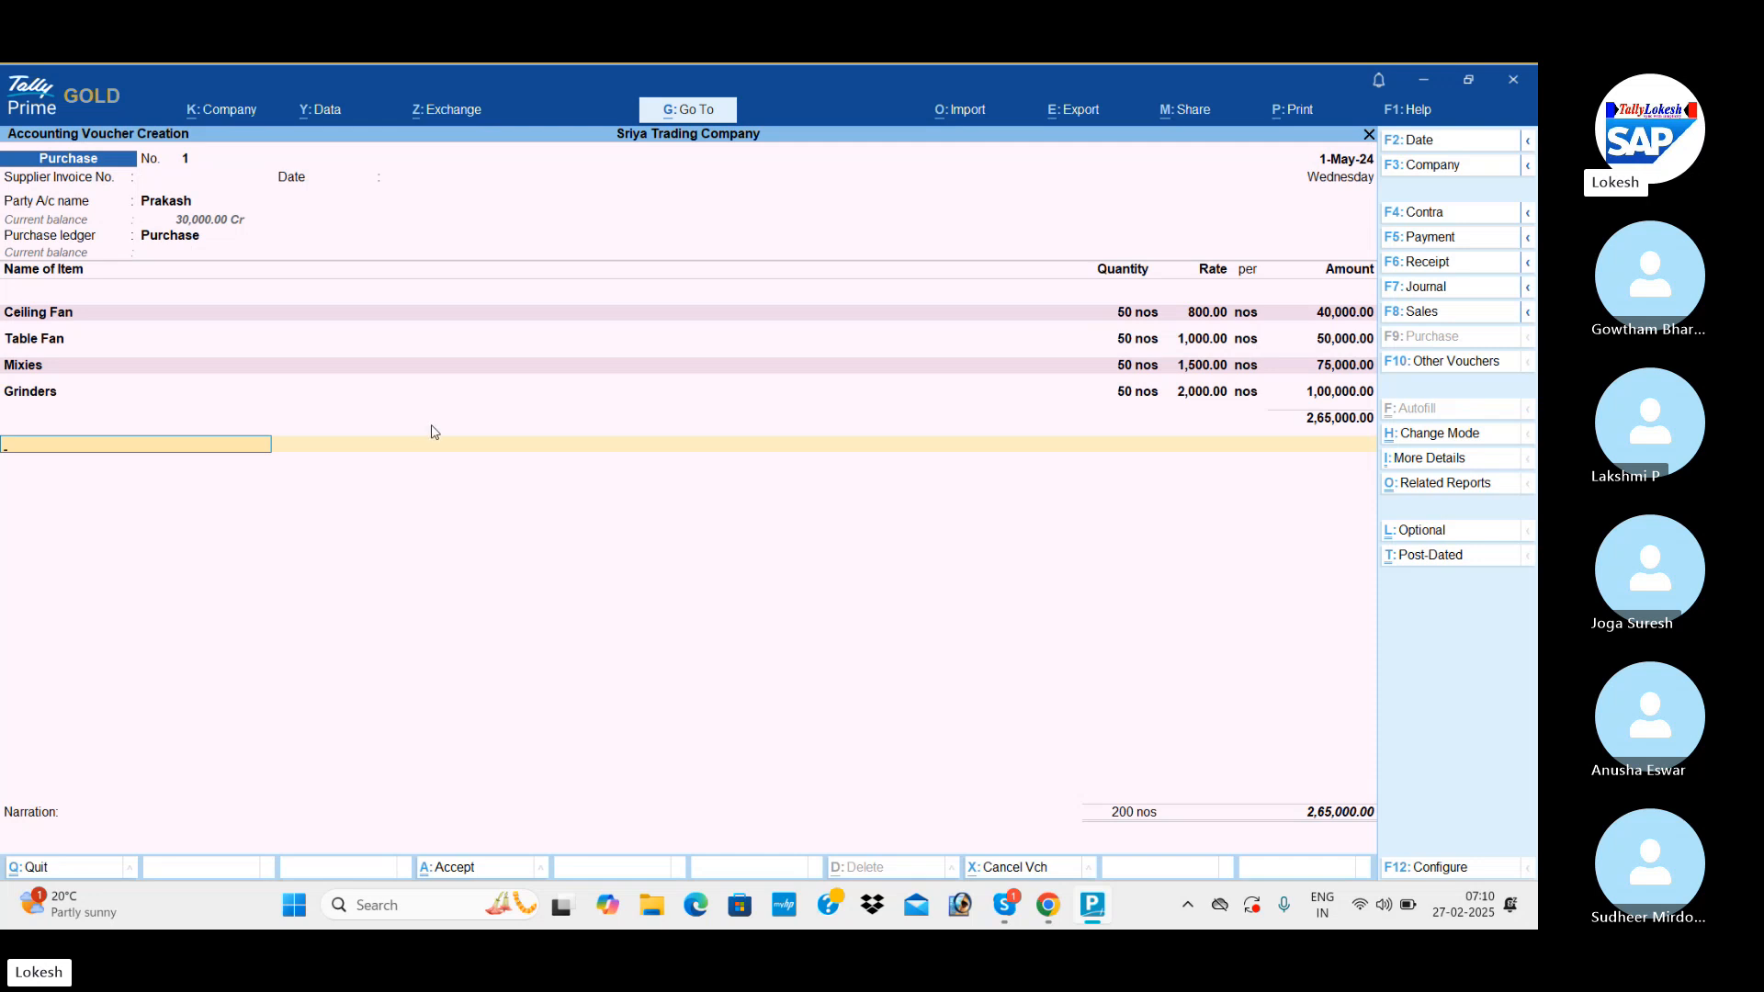
key(Return)
key(Return)
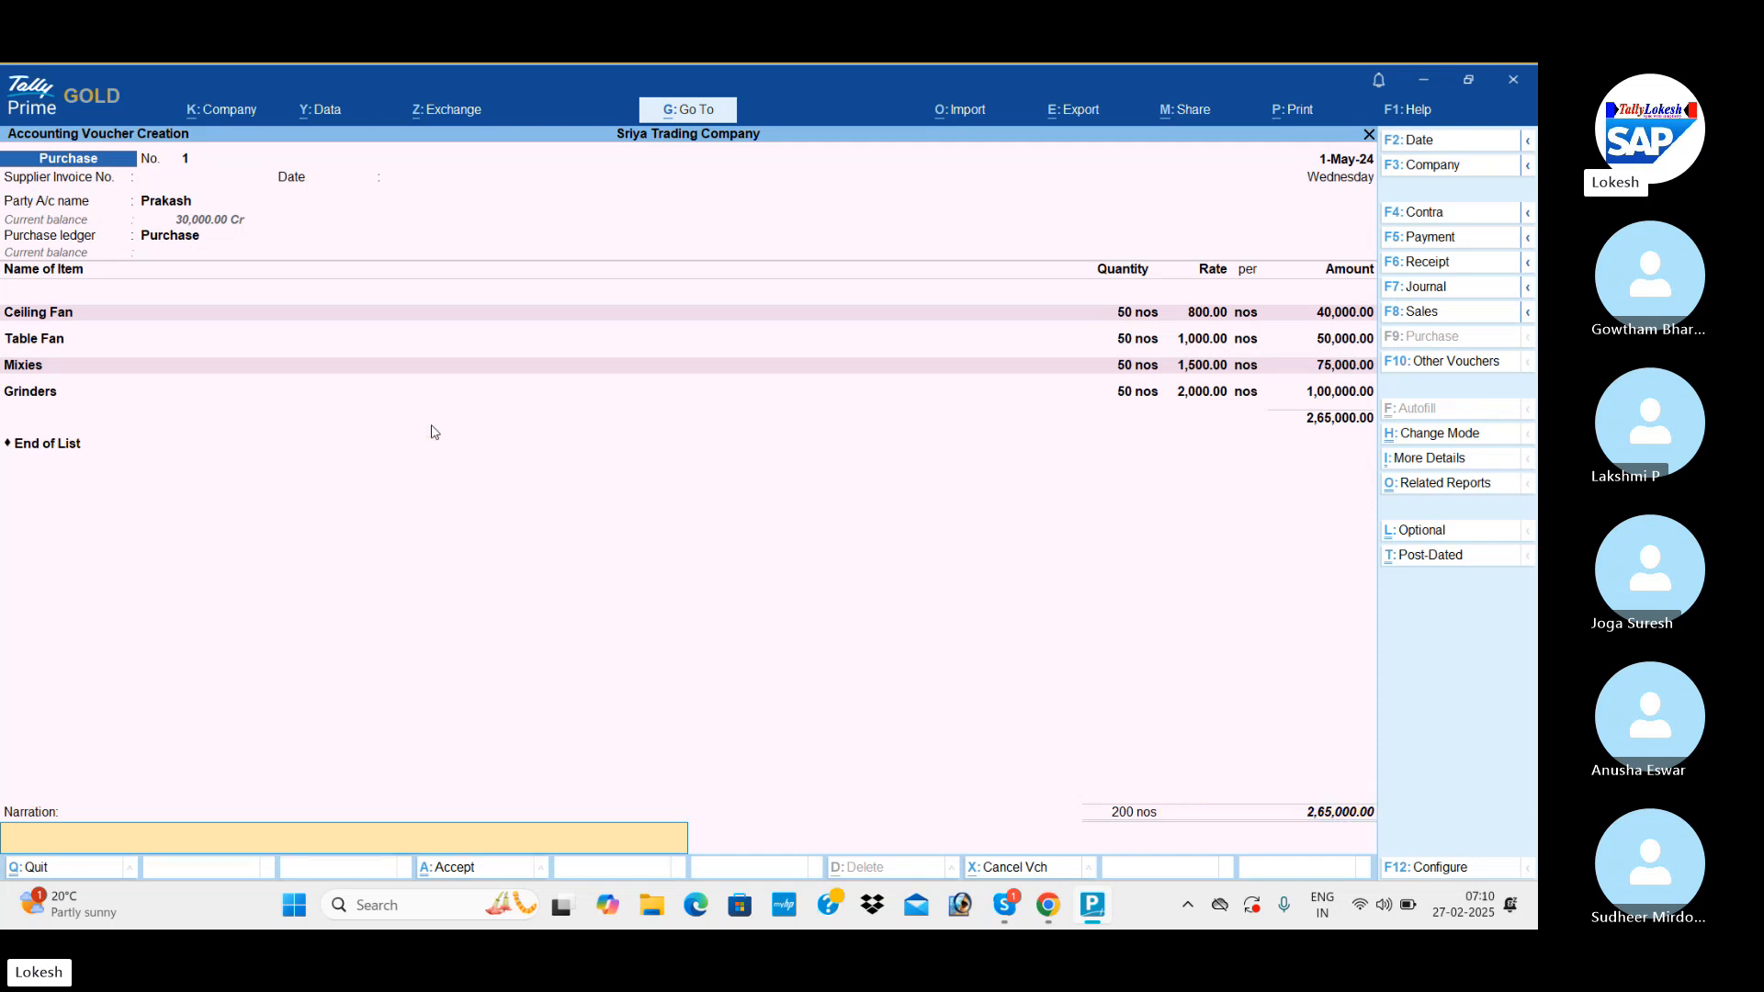
key(Return)
key(Return)
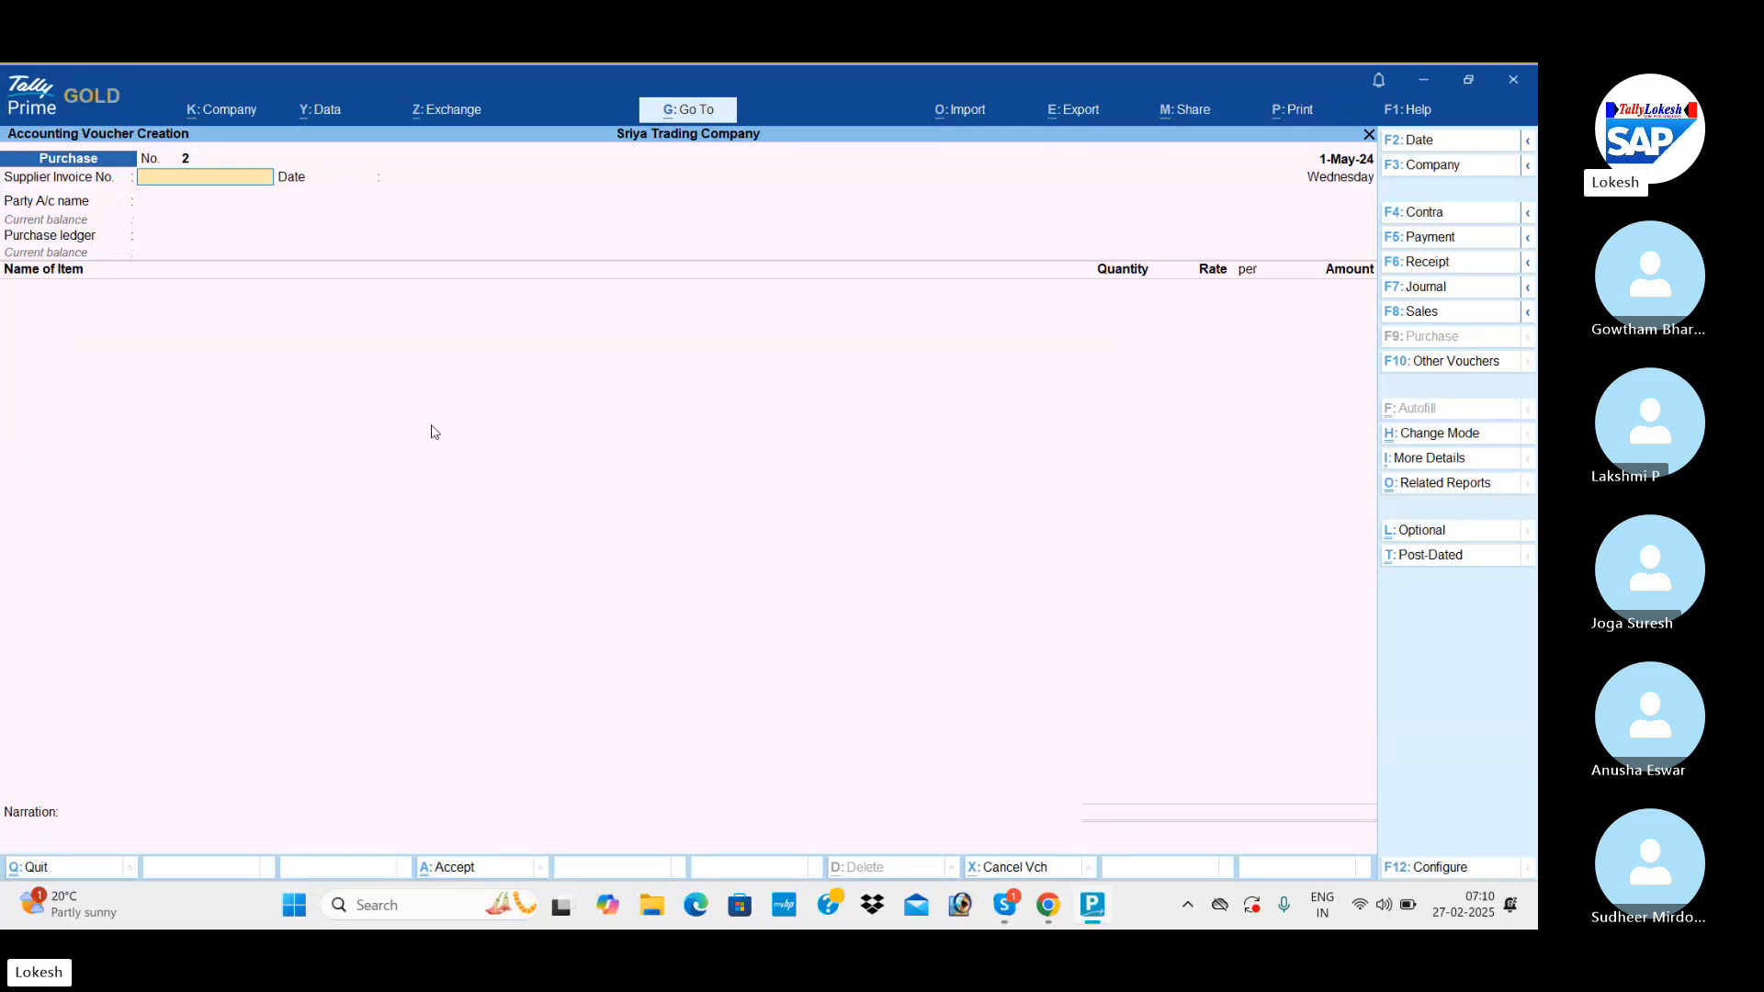
Set the date of the second voucher to 2-5 (2-May-24).
click(1435, 145)
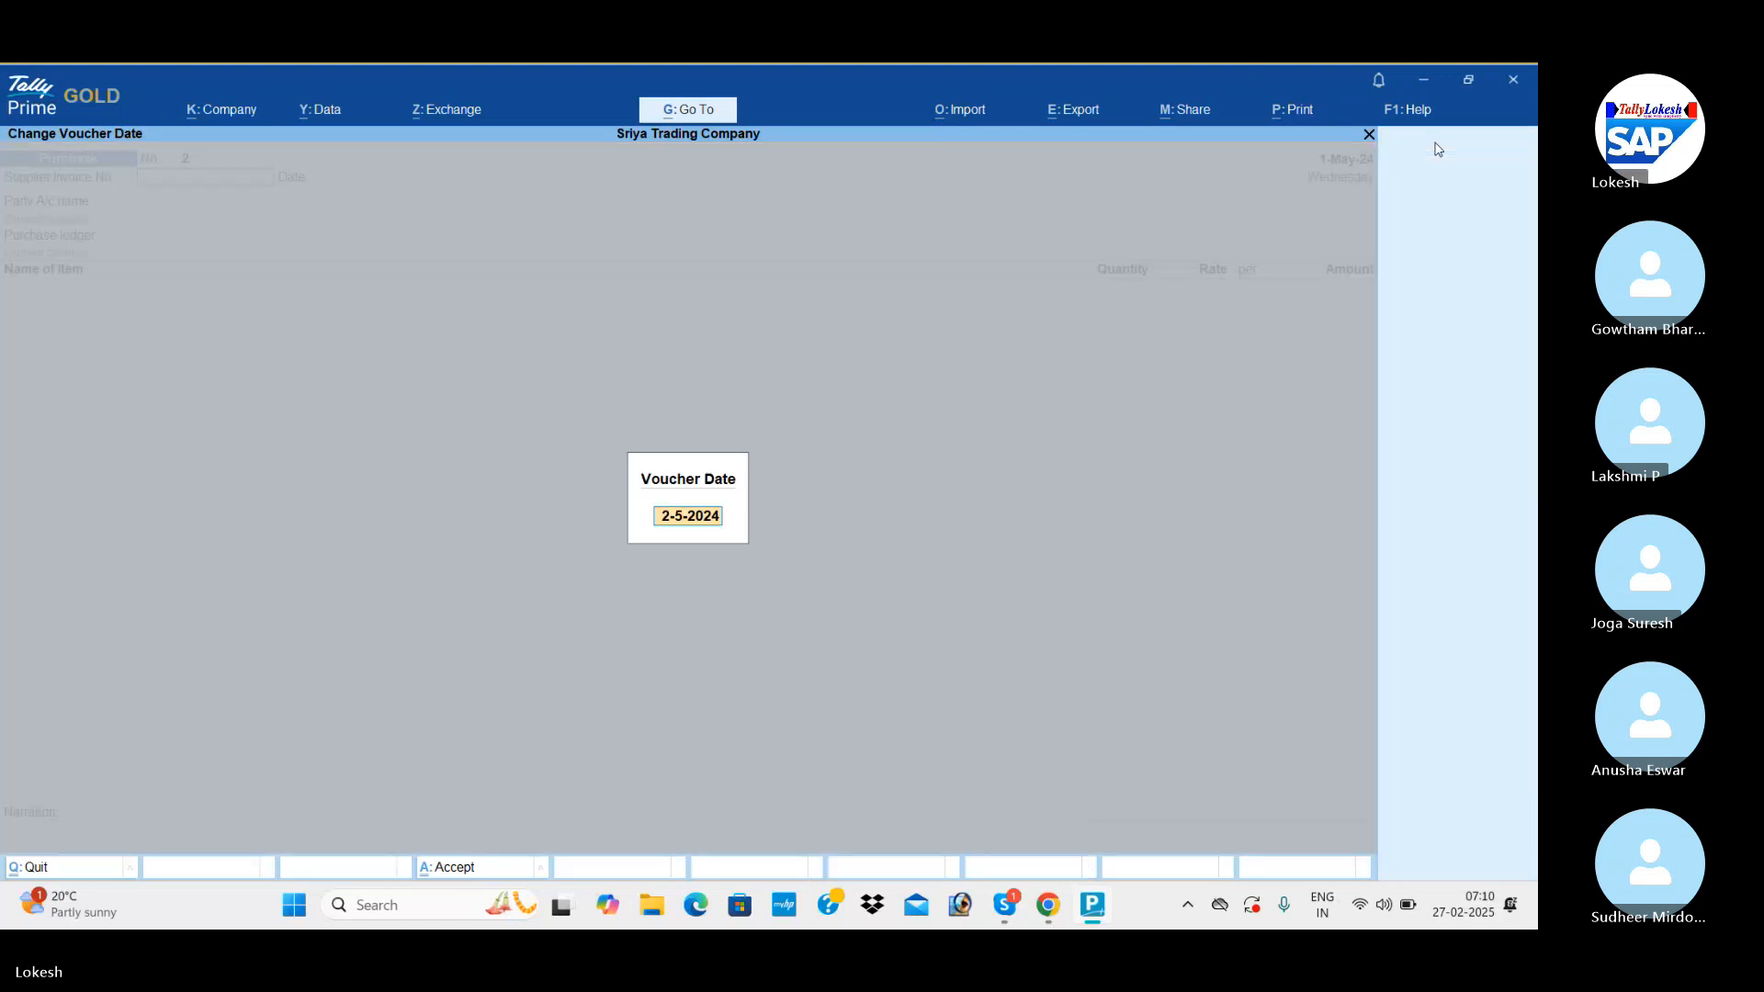
text(2-5)
key(Return)
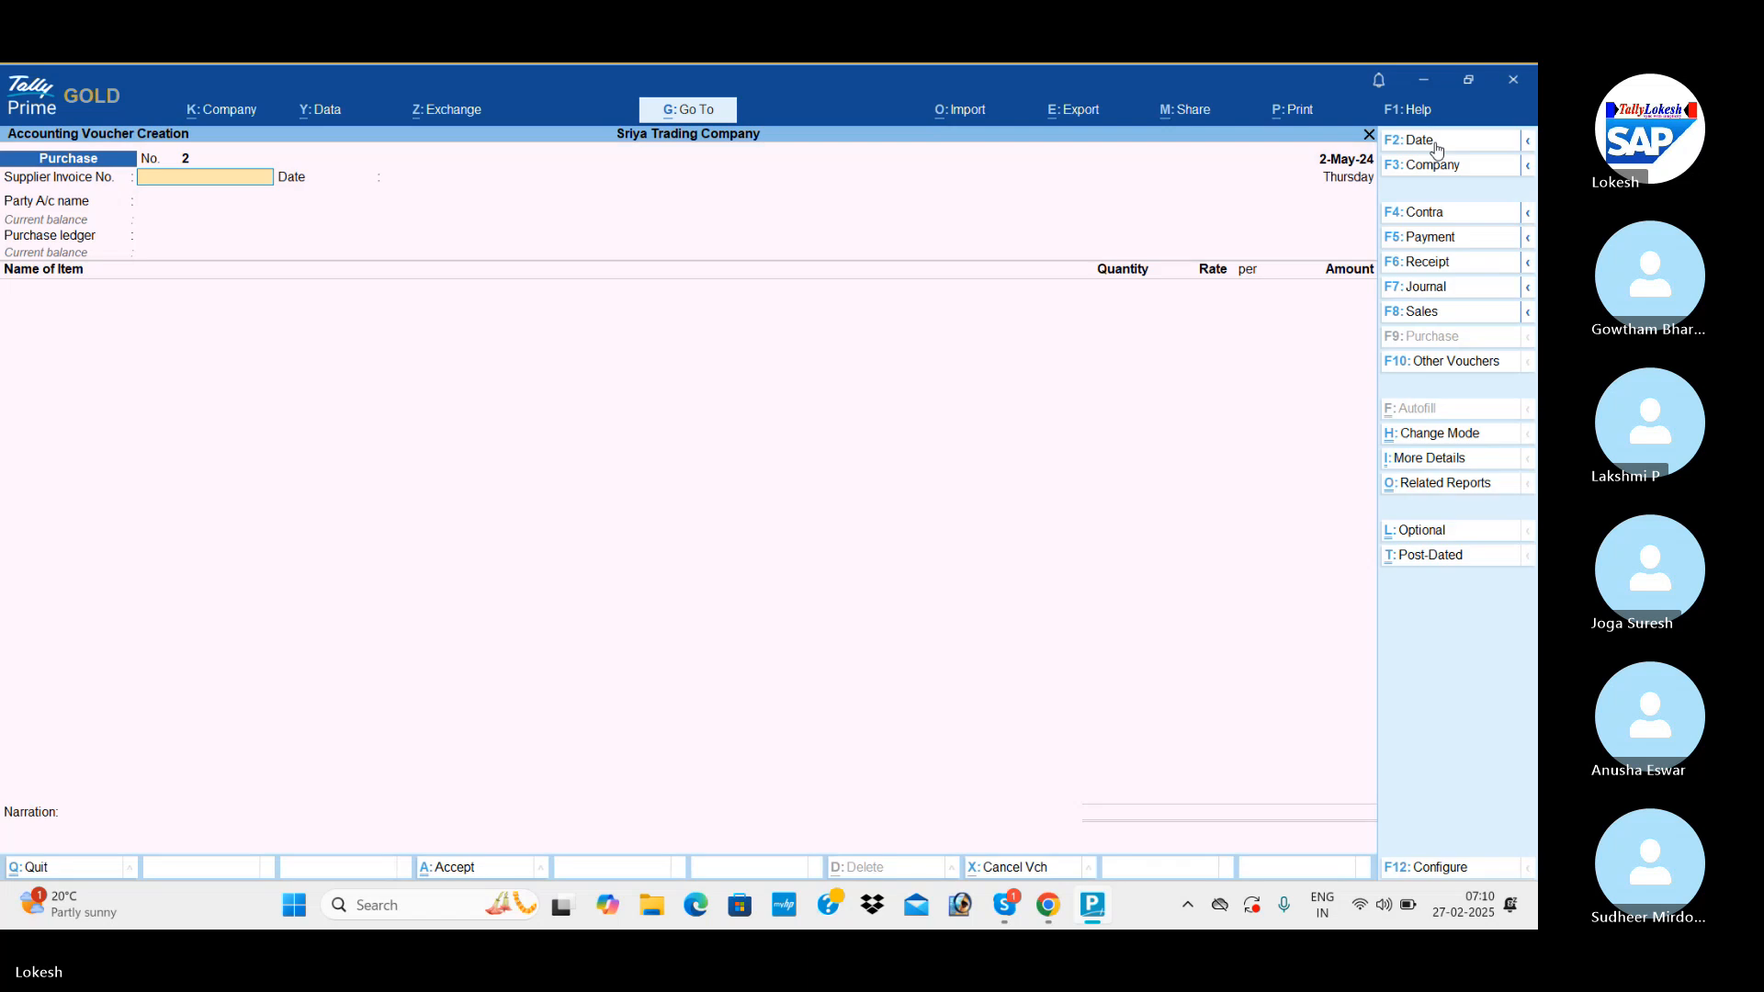
Leave the supplier invoice details blank, choose the party ledger listed between Ram & Co and Ravi $ Co, and select the Purchase ledger.
key(Return)
key(Return)
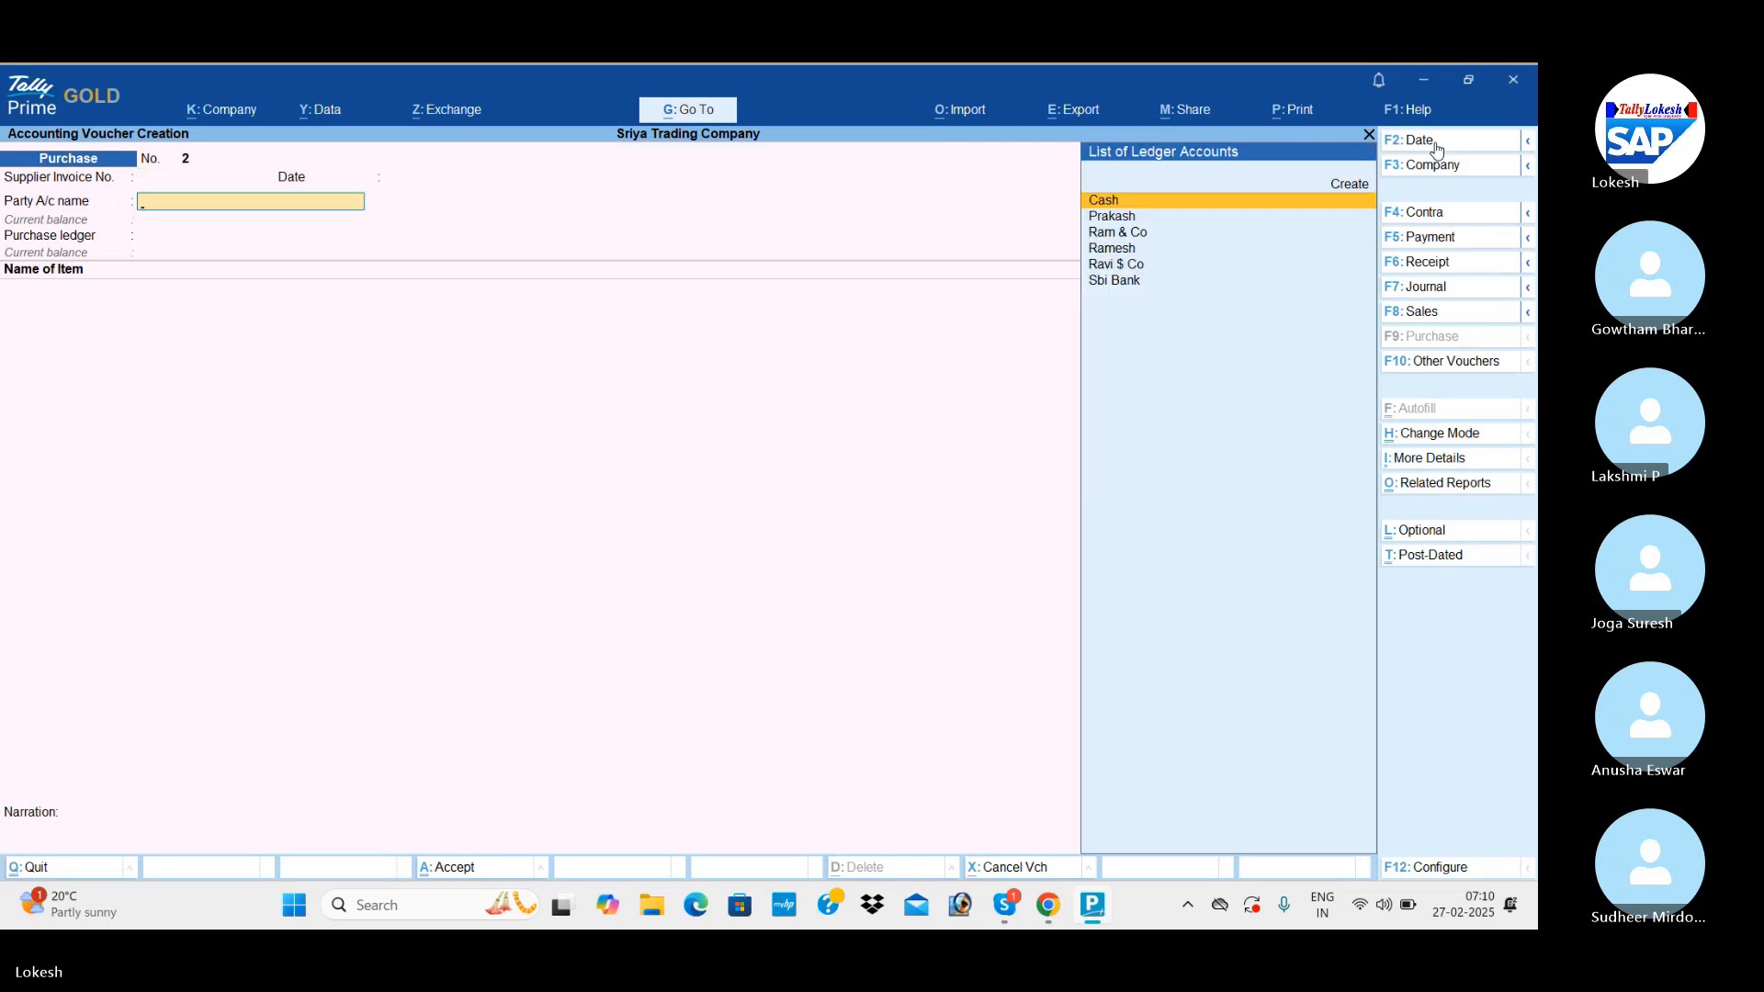
text(R)
key(Down)
key(Down)
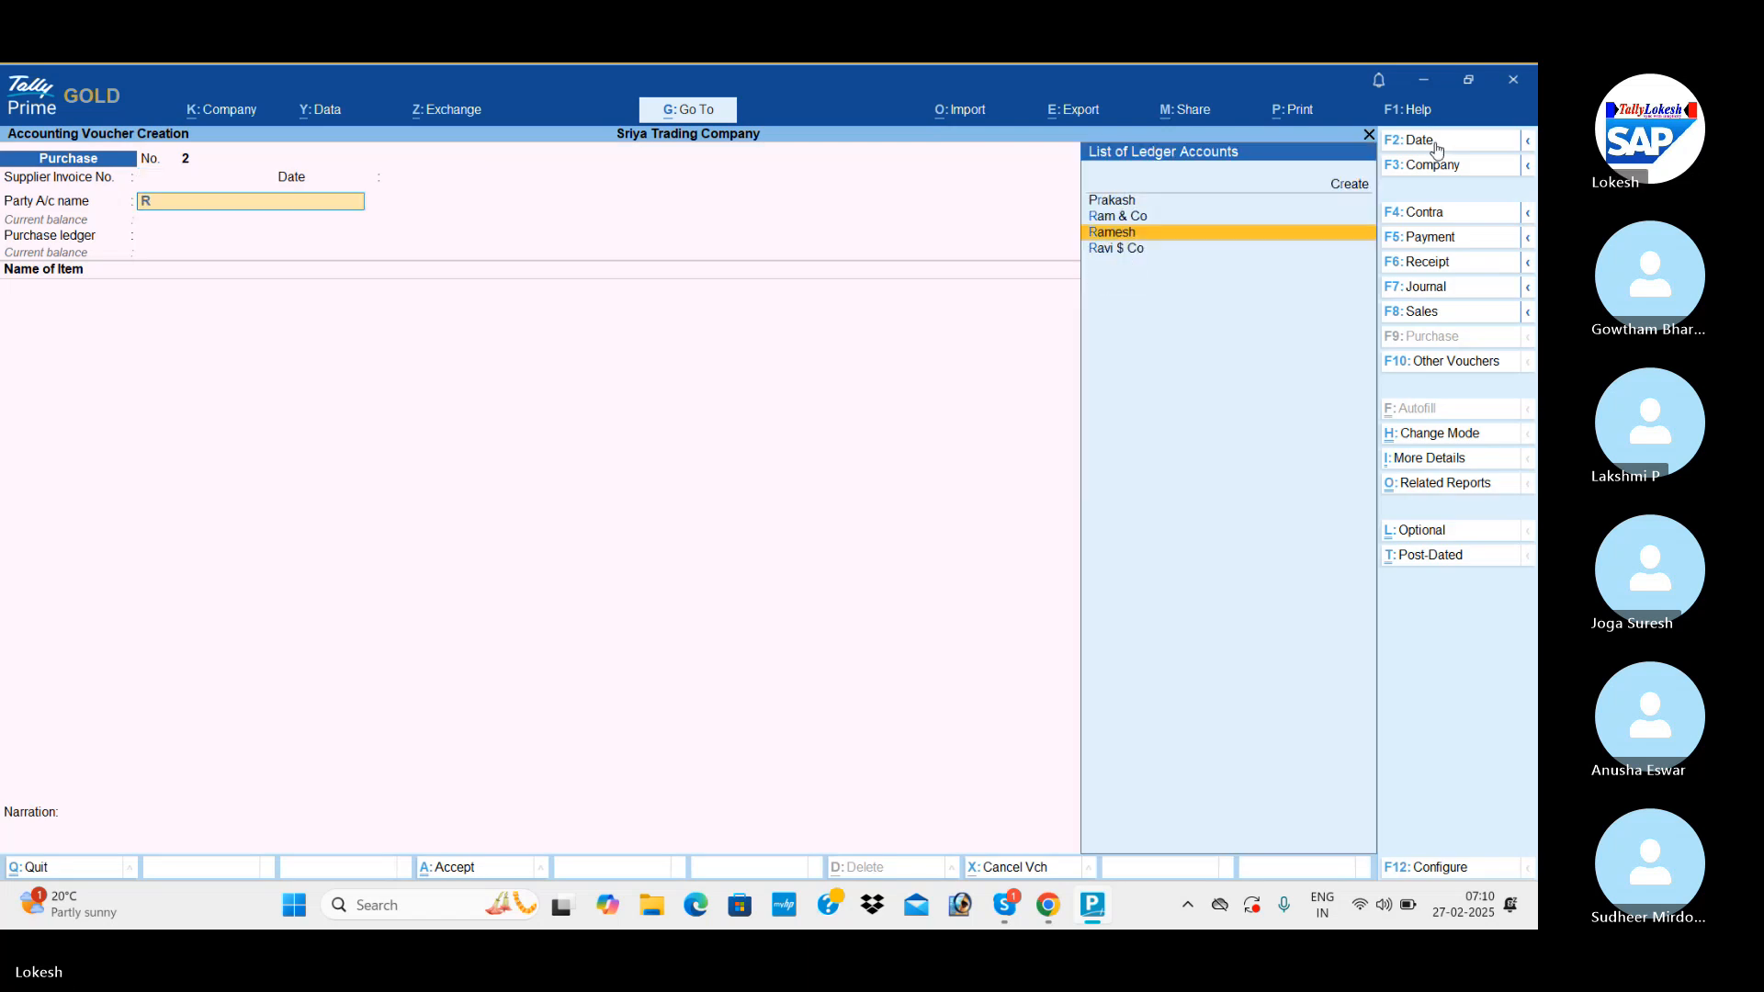
key(Return)
key(Return)
key(Return)
key(Return)
key(Return)
key(Return)
key(Return)
key(Return)
key(Return)
key(Return)
key(Return)
key(Return)
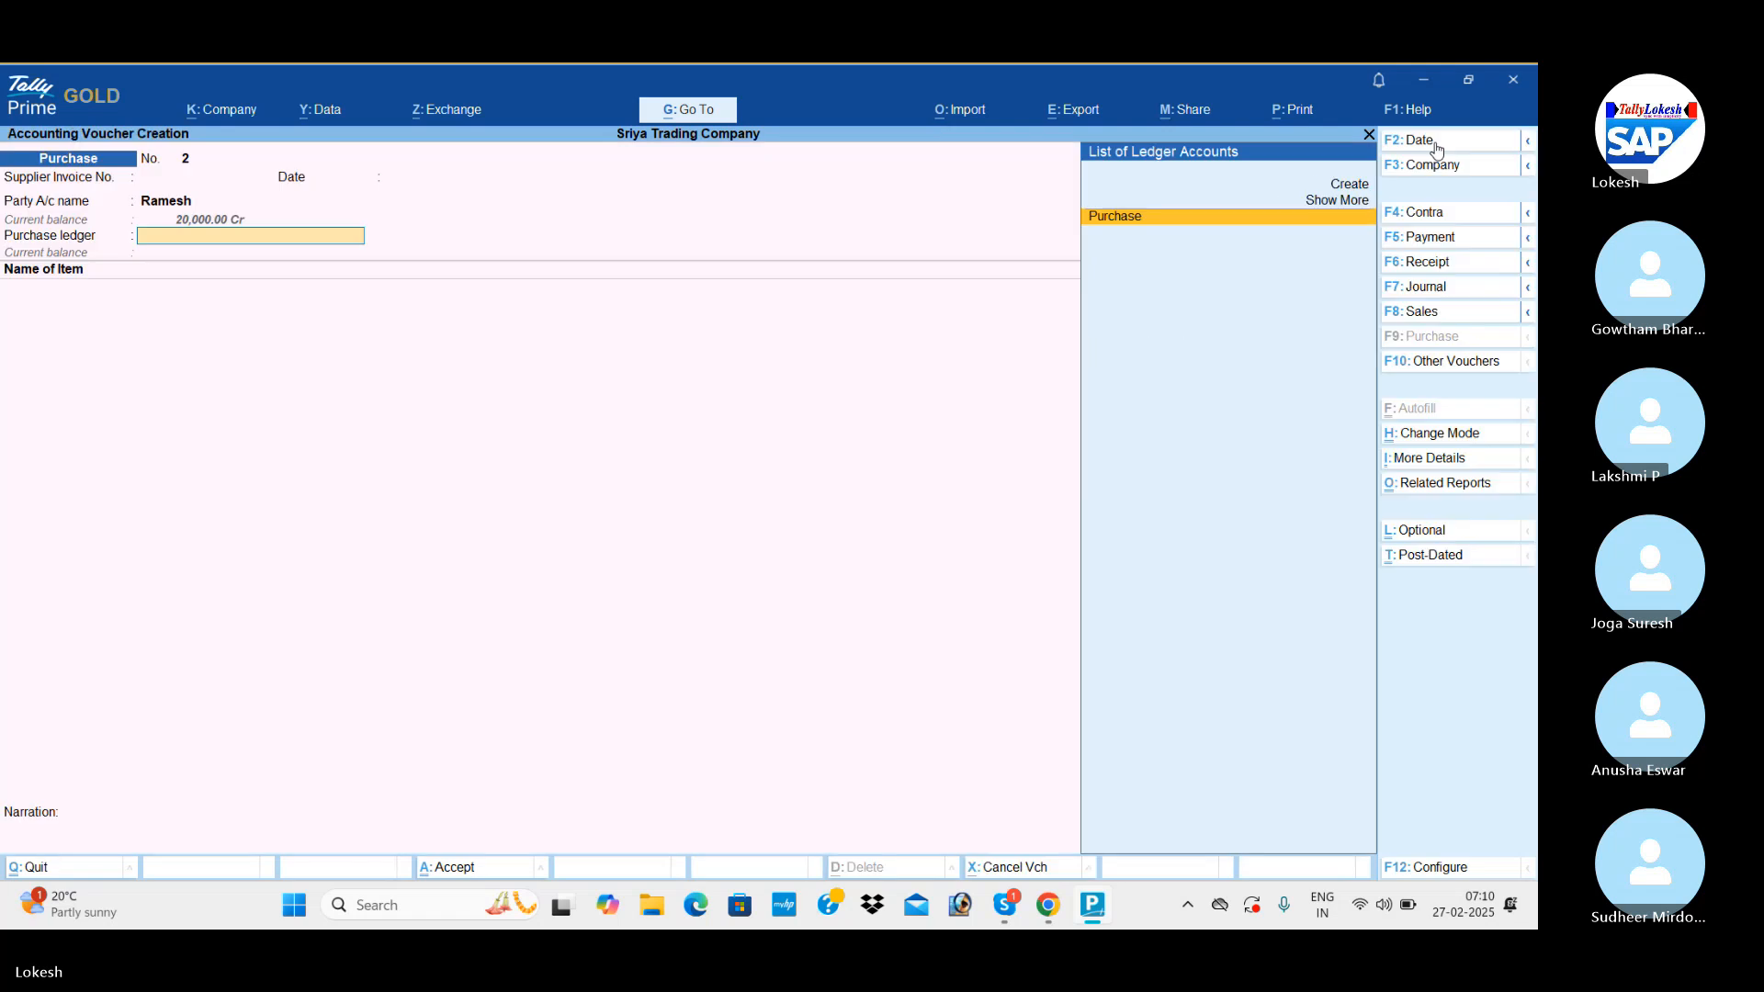
Add Ceiling Fan to the second purchase voucher with a quantity of 50 nos at the default rate of 800.
key(Return)
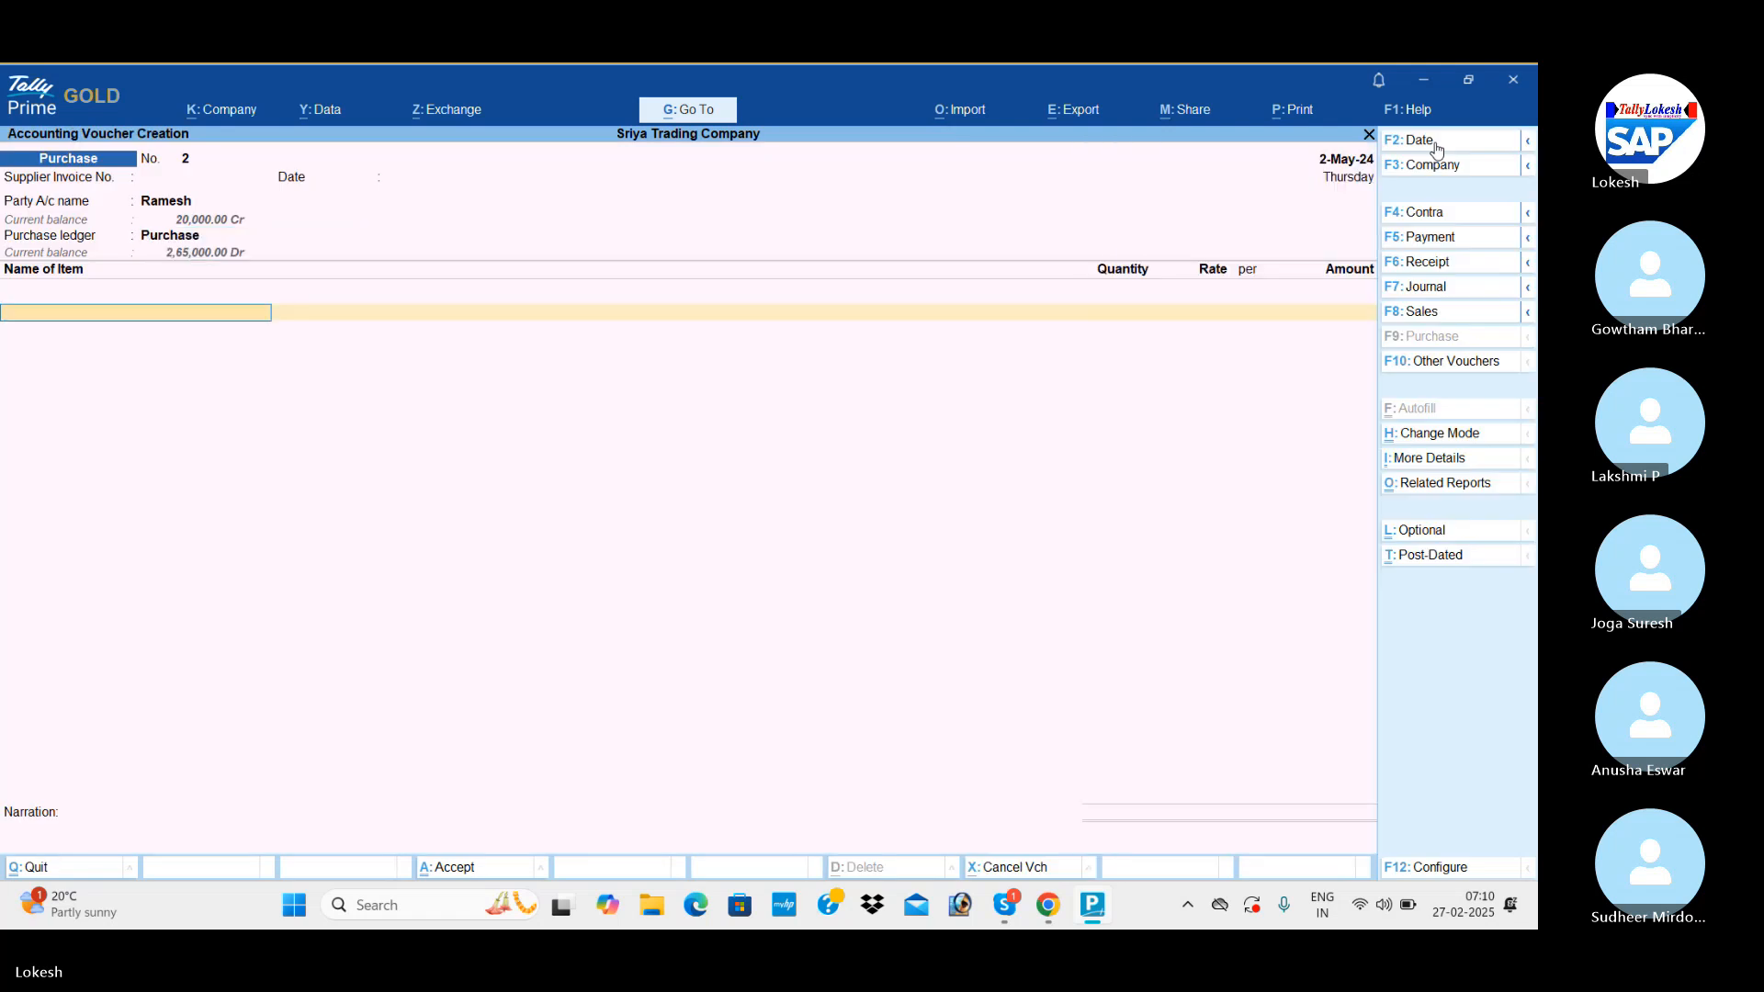
text(c)
key(Return)
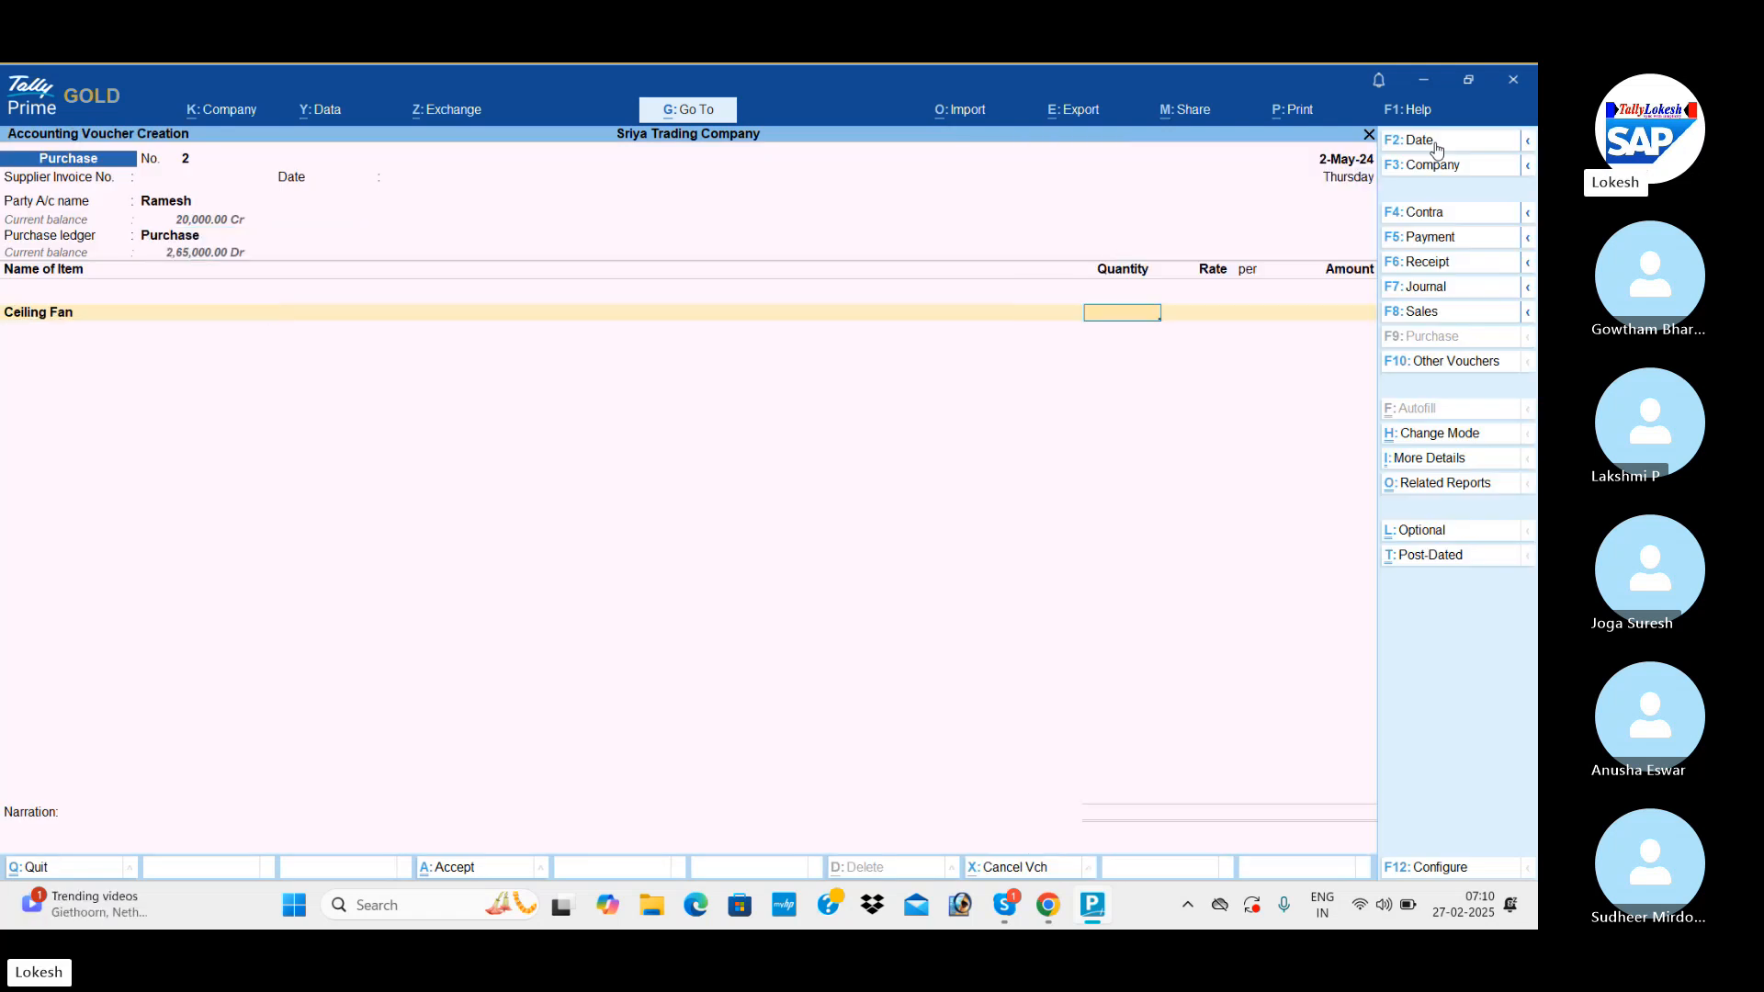
text(50)
Add Table Fan to the second purchase voucher with a quantity of 50 nos at the default rate of 1,000.
key(Return)
key(Return)
key(Return)
key(Return)
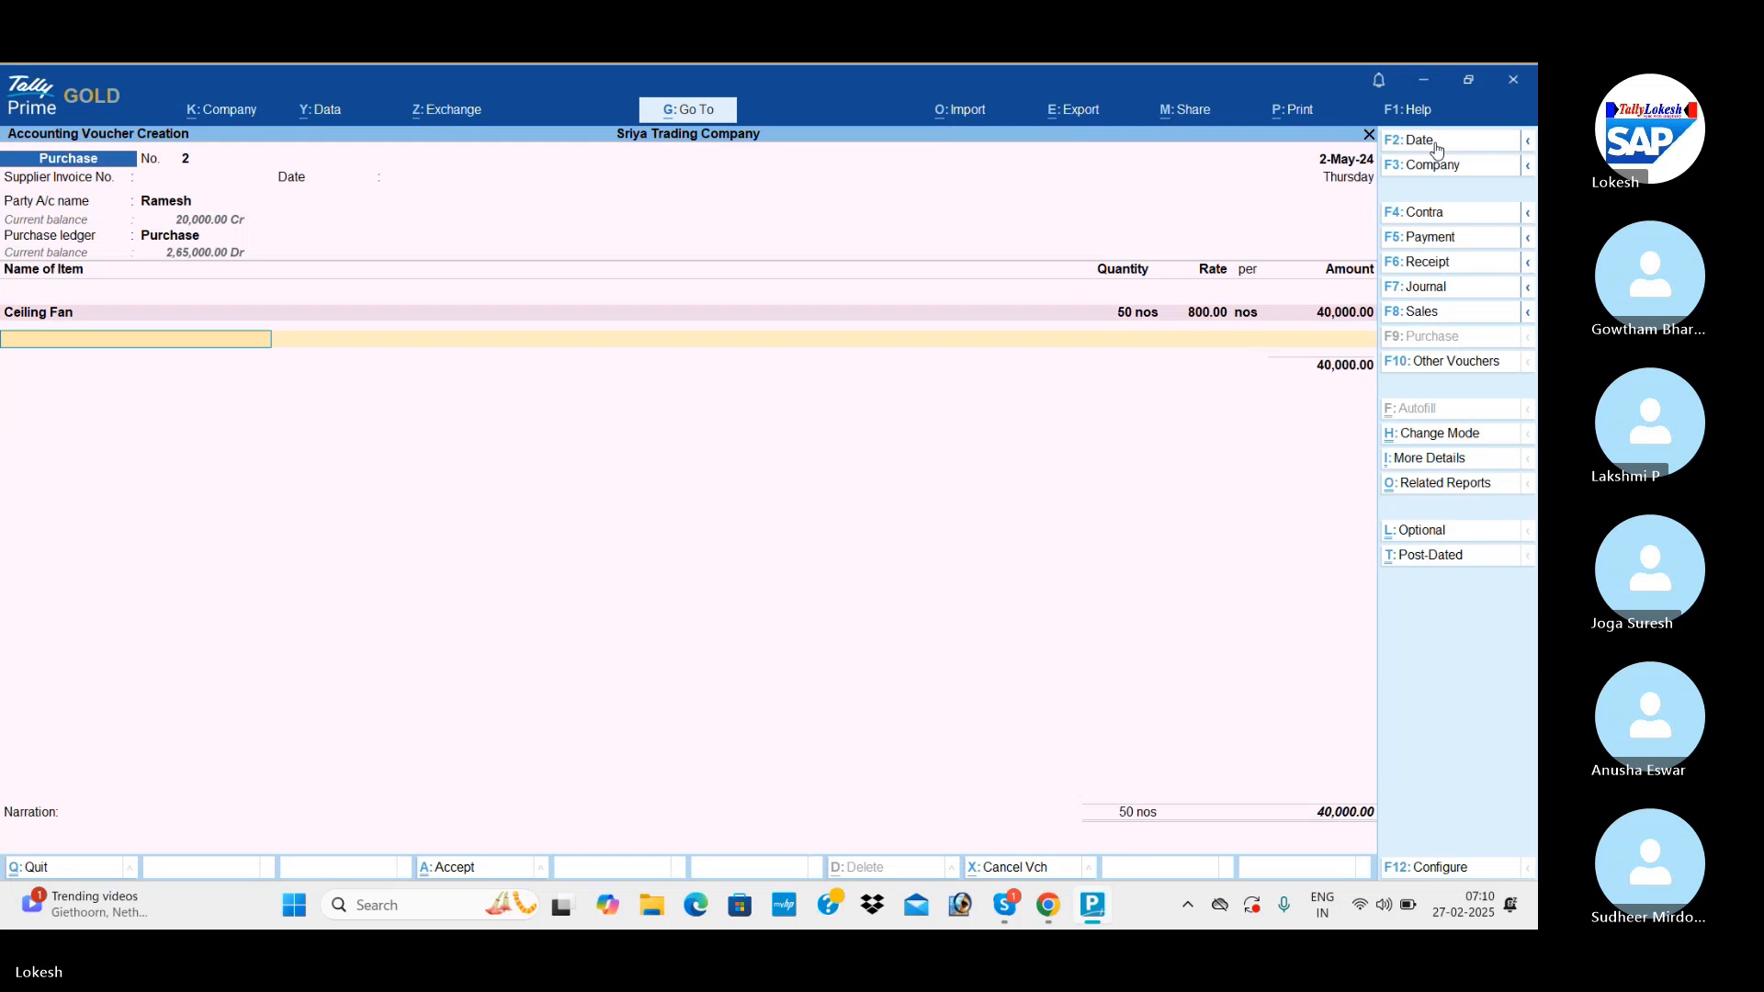
text(t)
key(Return)
text(50)
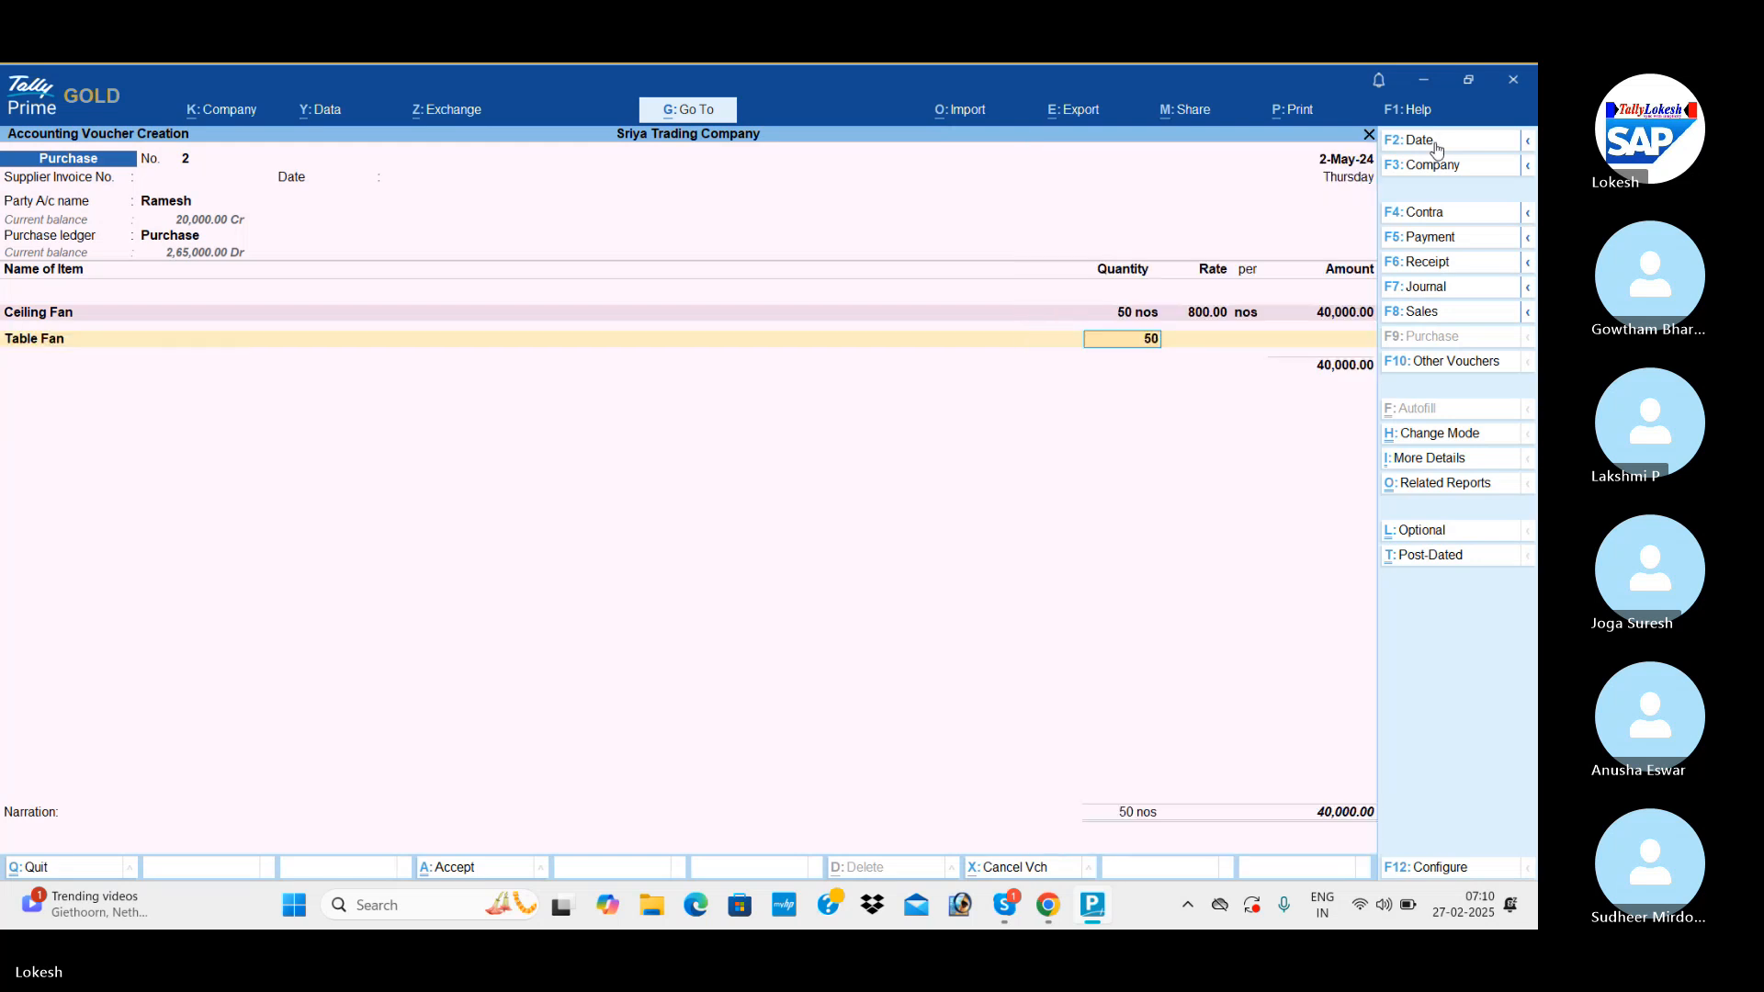
key(Return)
key(Return)
key(Return)
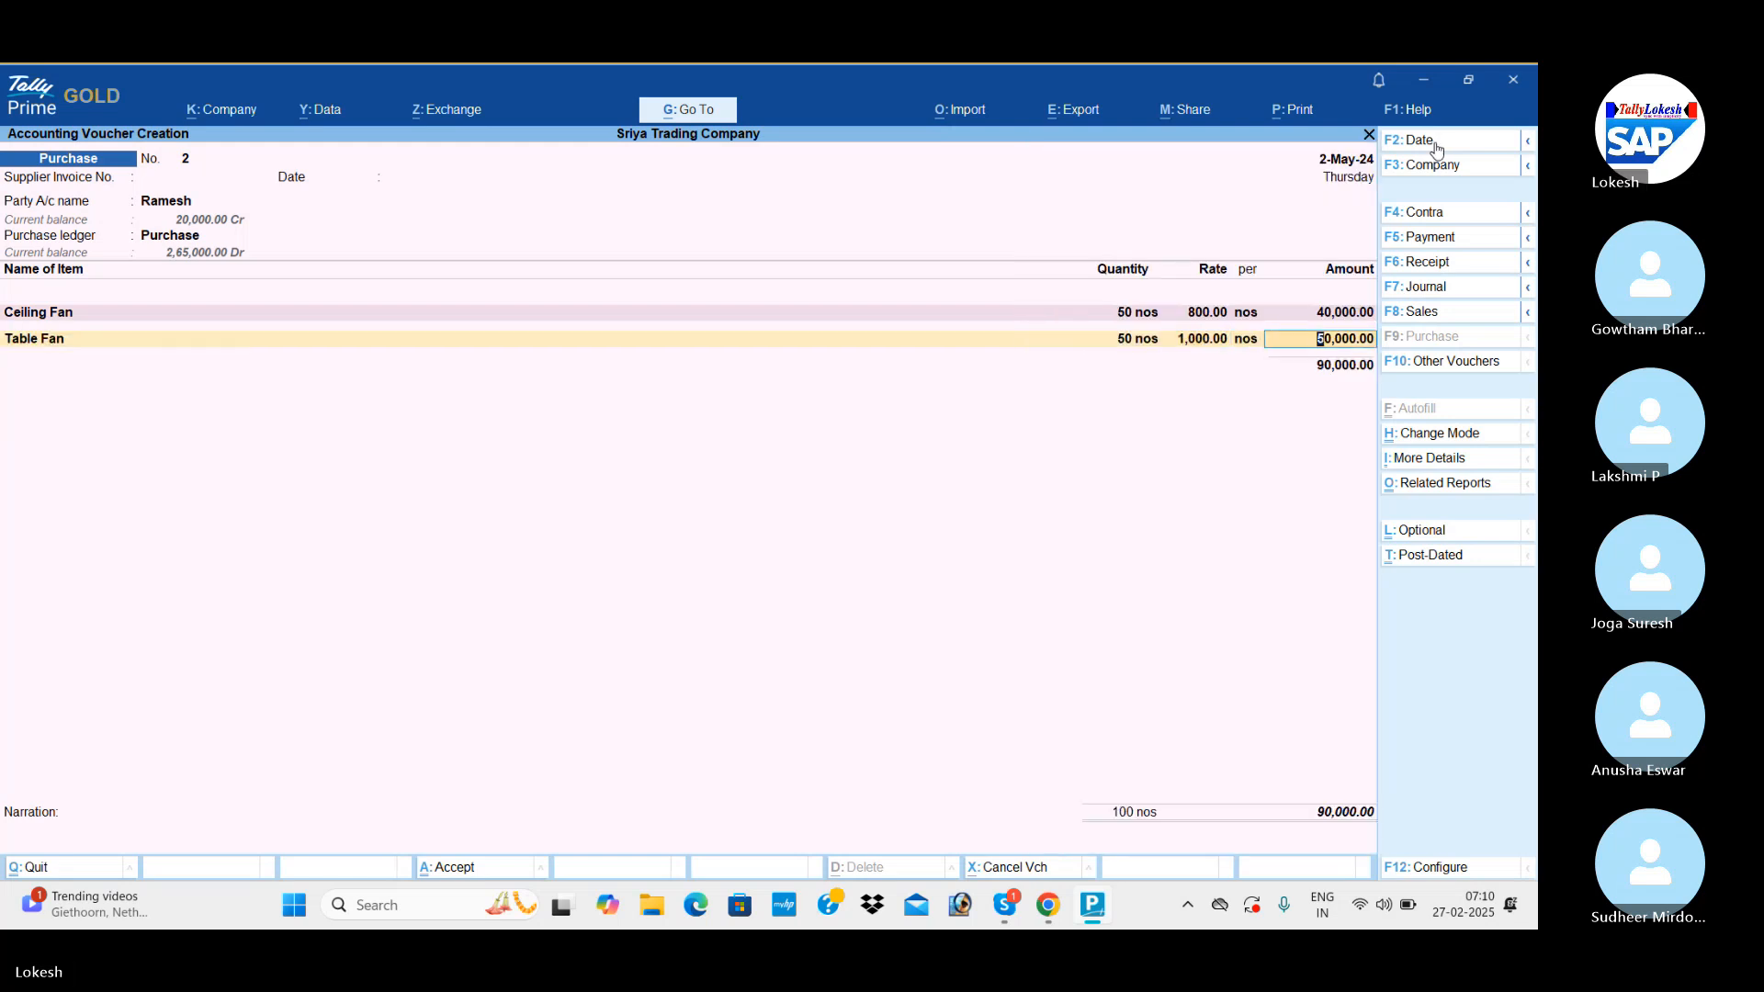
Add Mixies to the second purchase voucher with a quantity of 50 nos at the default rate of 1,500.
key(Return)
text(m)
key(Return)
text(50)
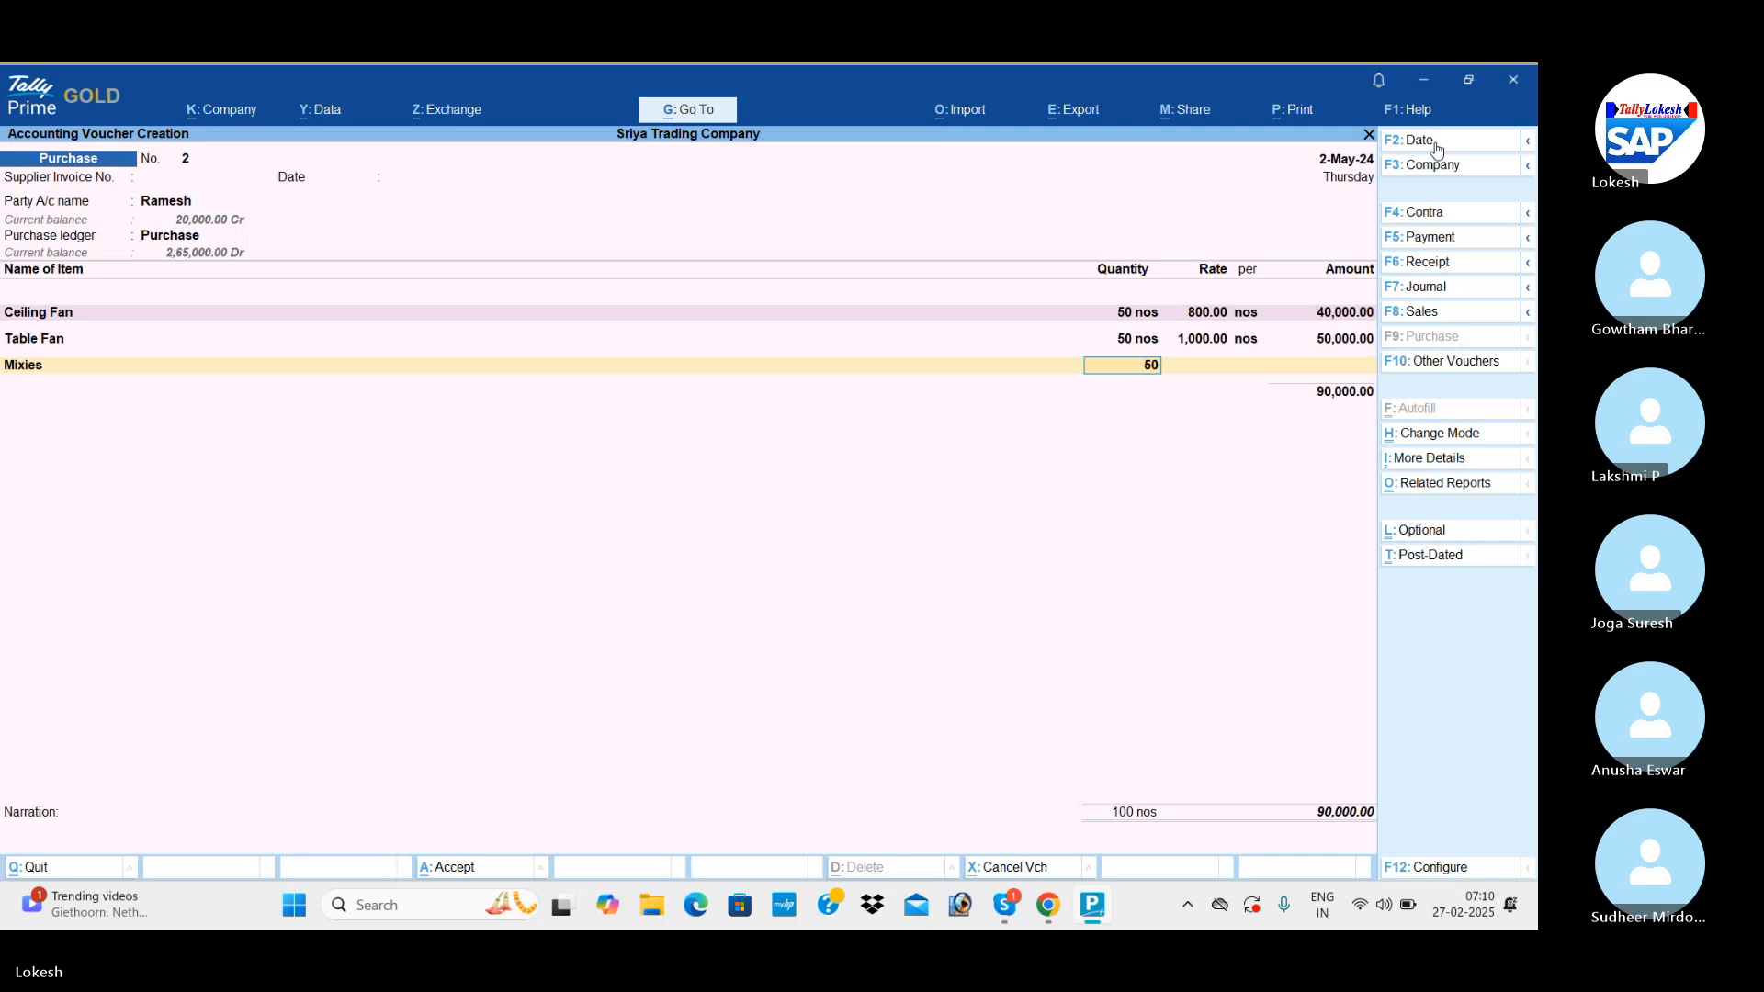
key(Return)
key(Return)
Add Grinders to the second purchase voucher with a quantity of 50 nos at a rate of 2,000.
key(Return)
key(Return)
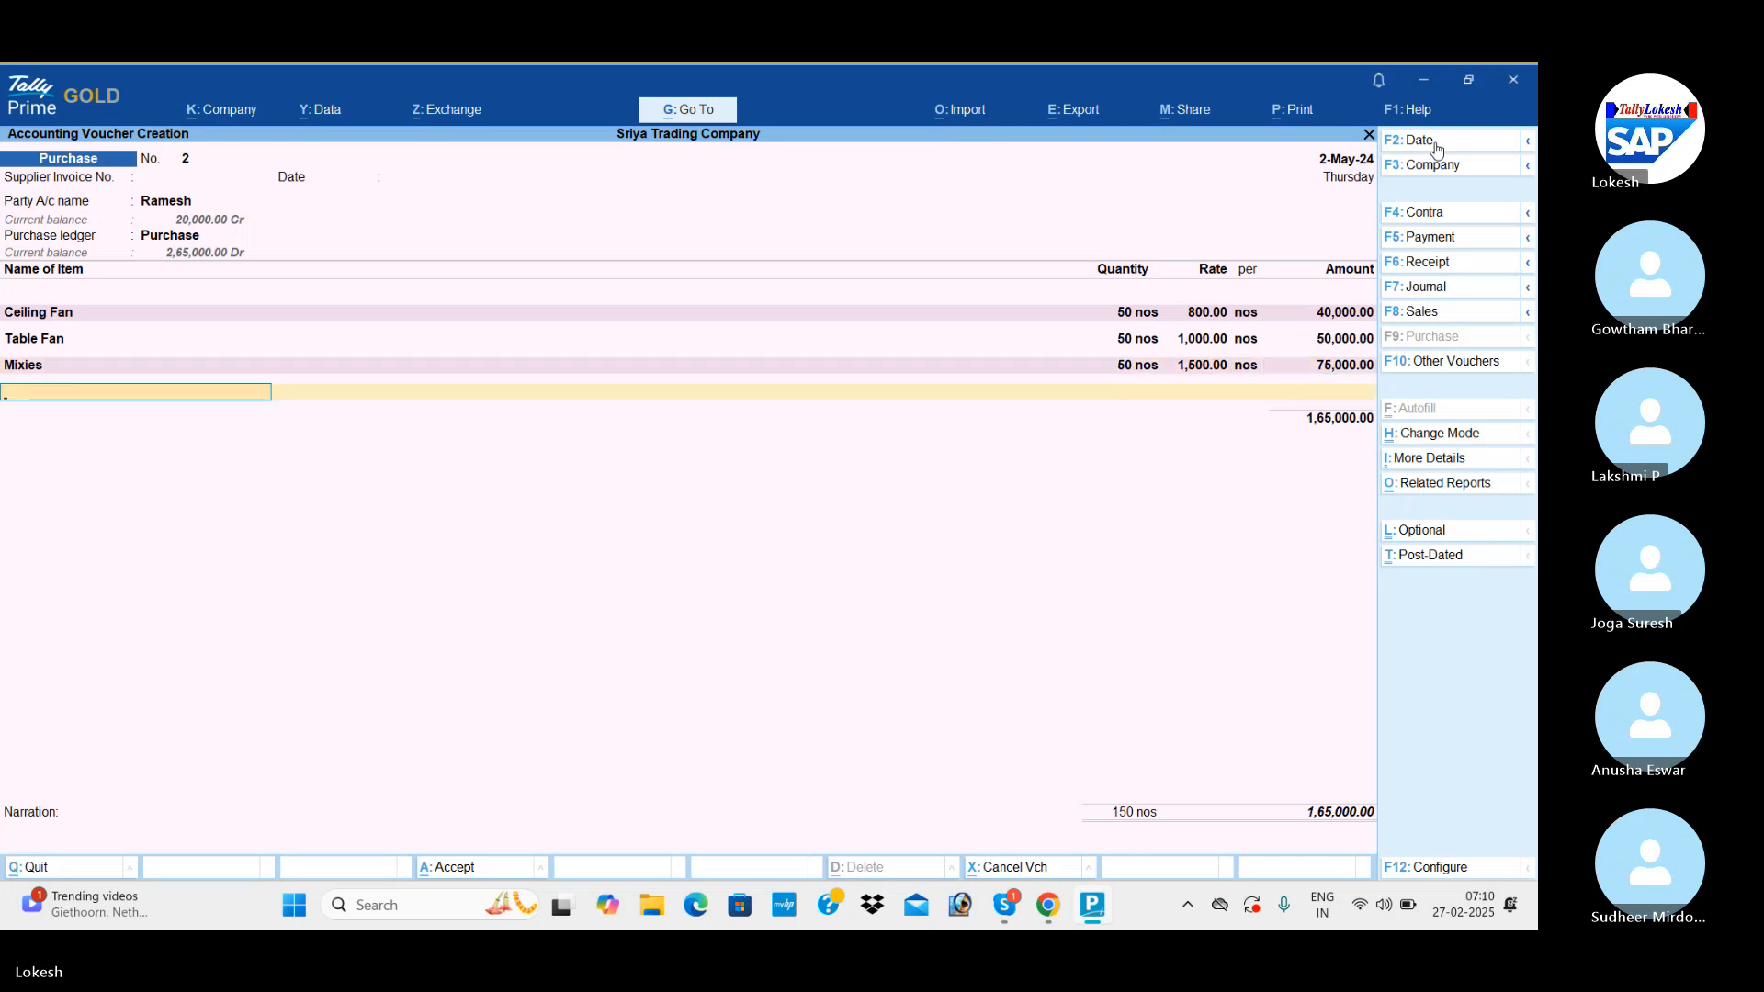
text(g)
key(Return)
text(50)
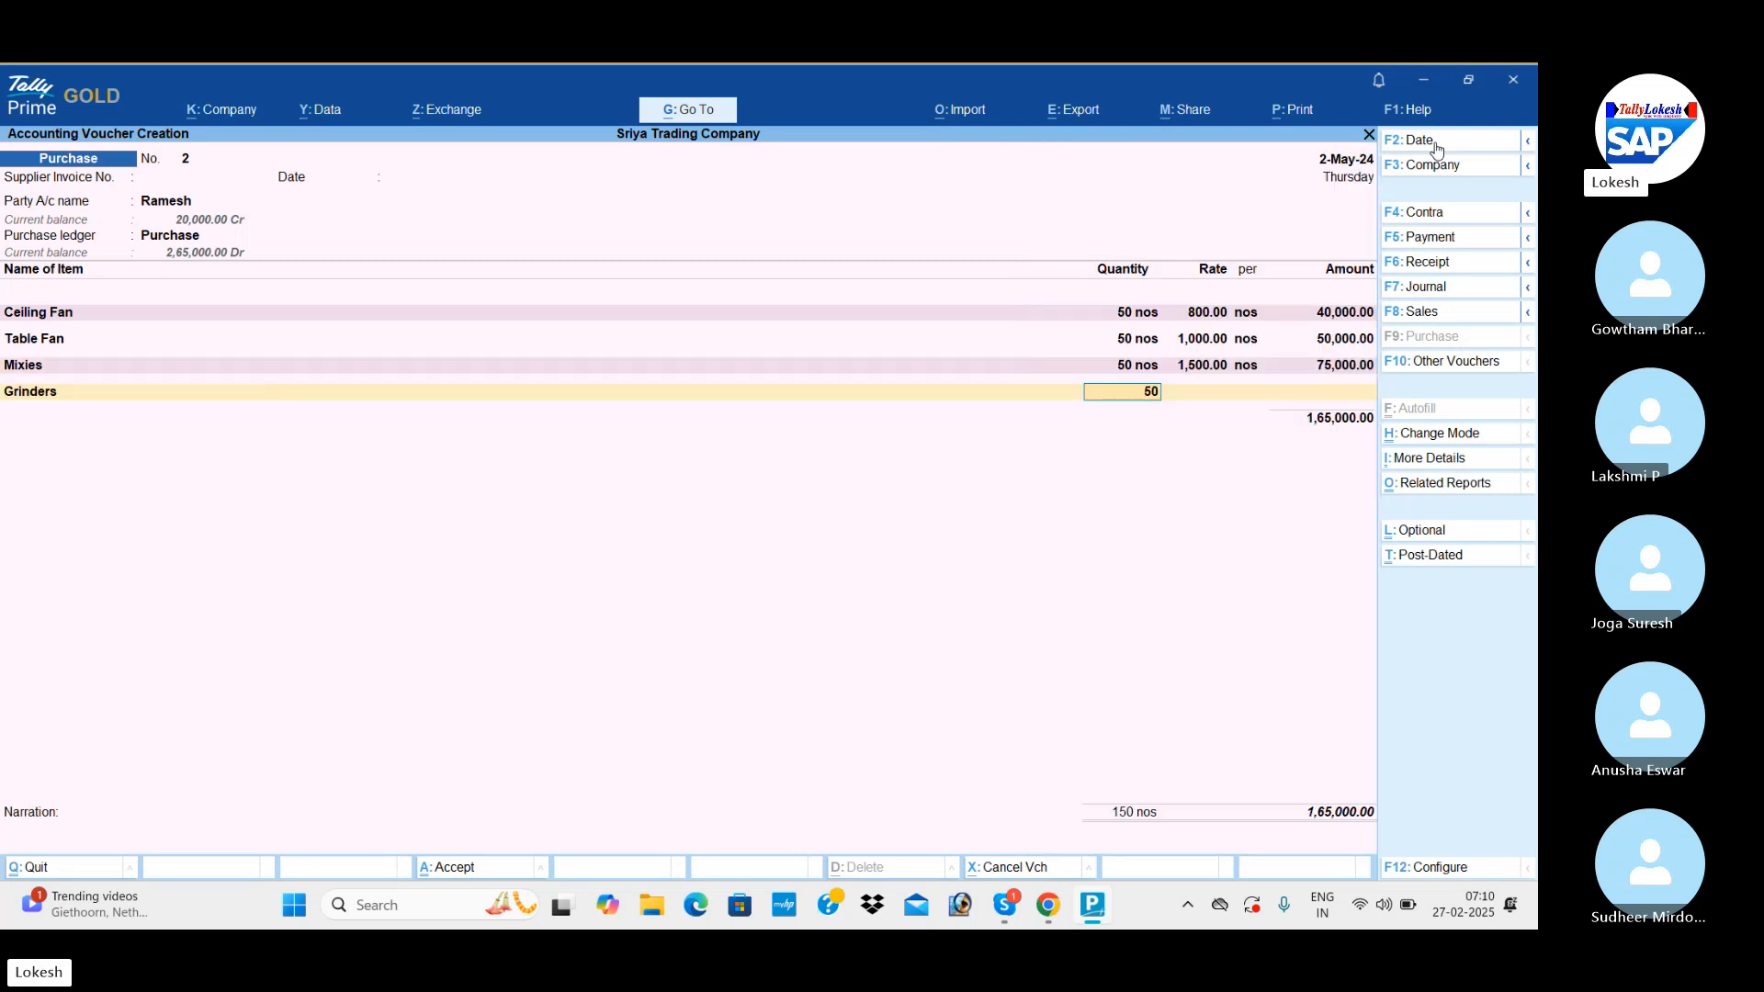
key(Return)
text(2000)
key(Return)
key(Return)
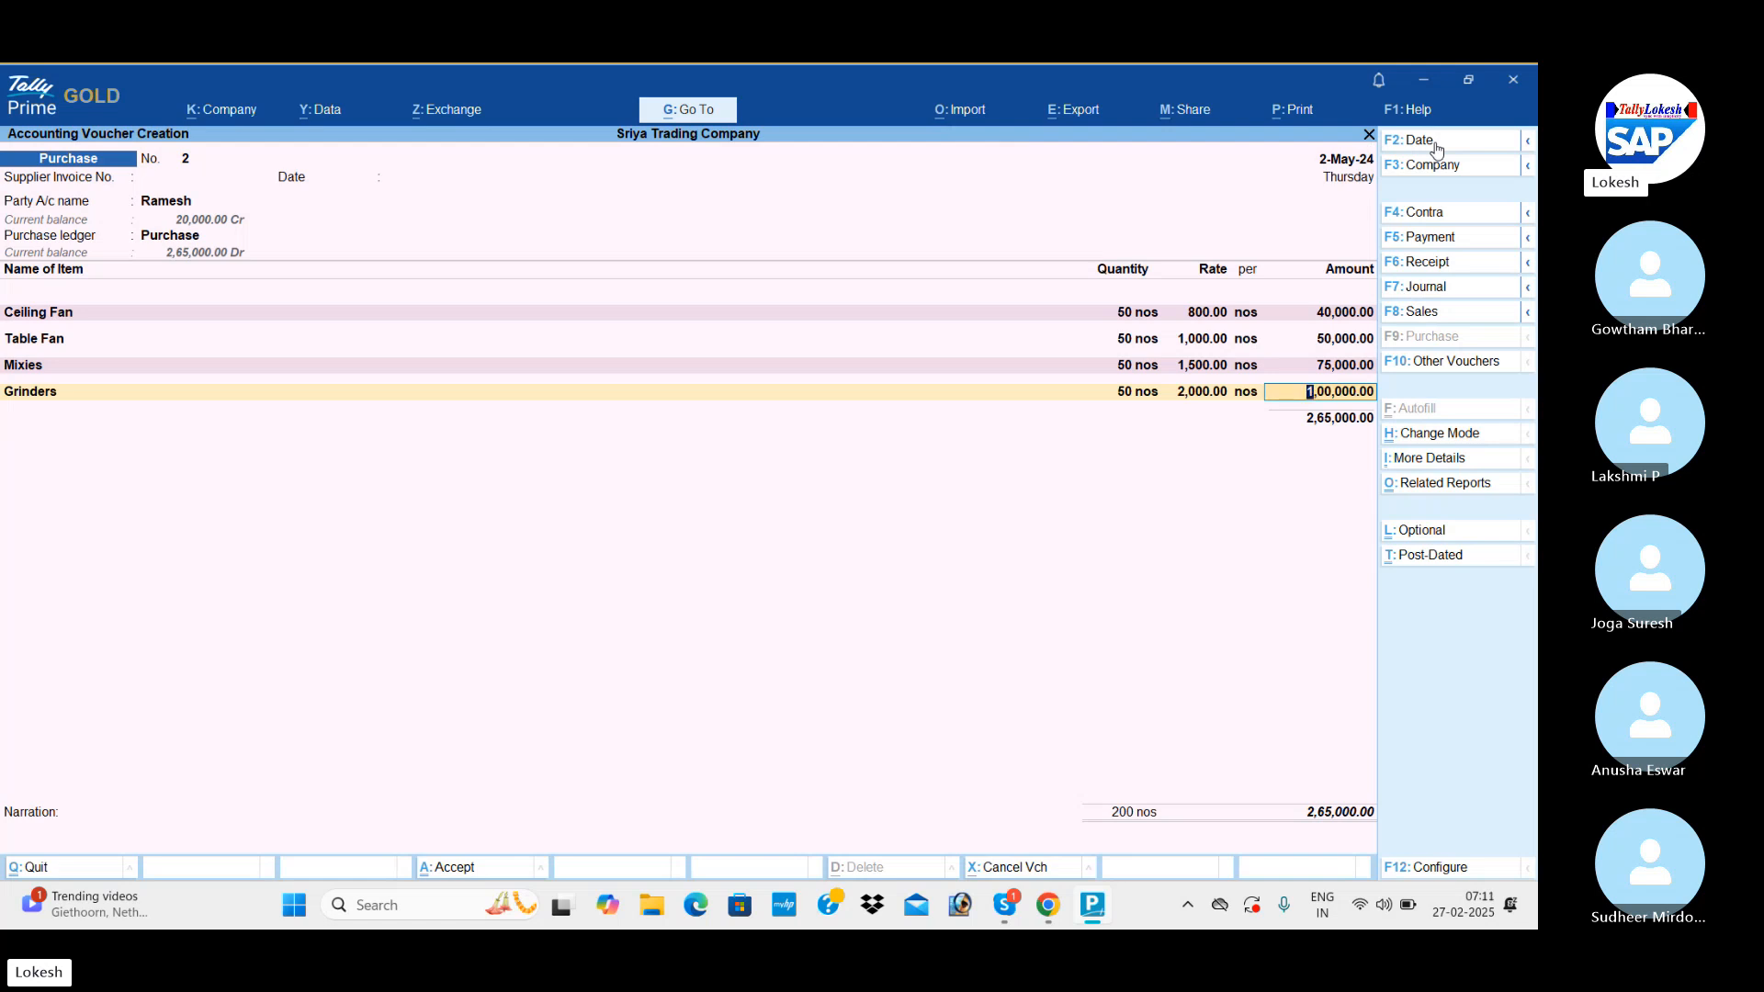
key(Return)
End the item list, leave the narration blank and save the second purchase voucher.
key(Return)
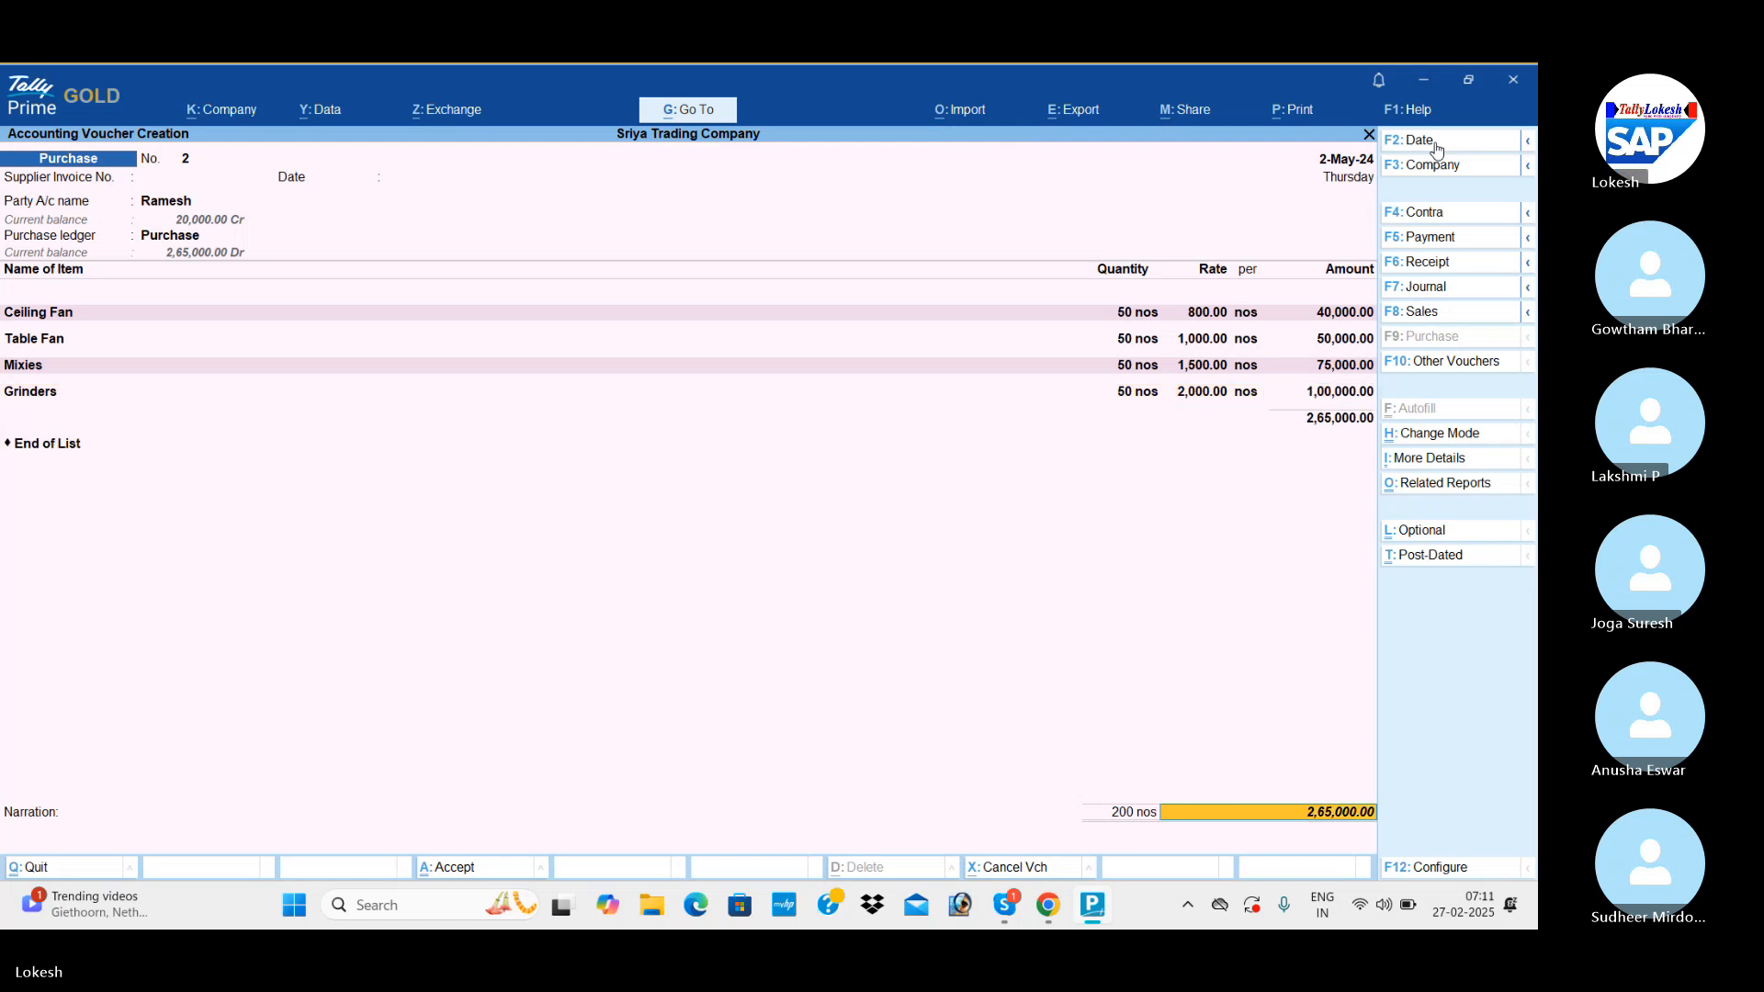
key(Return)
key(Return)
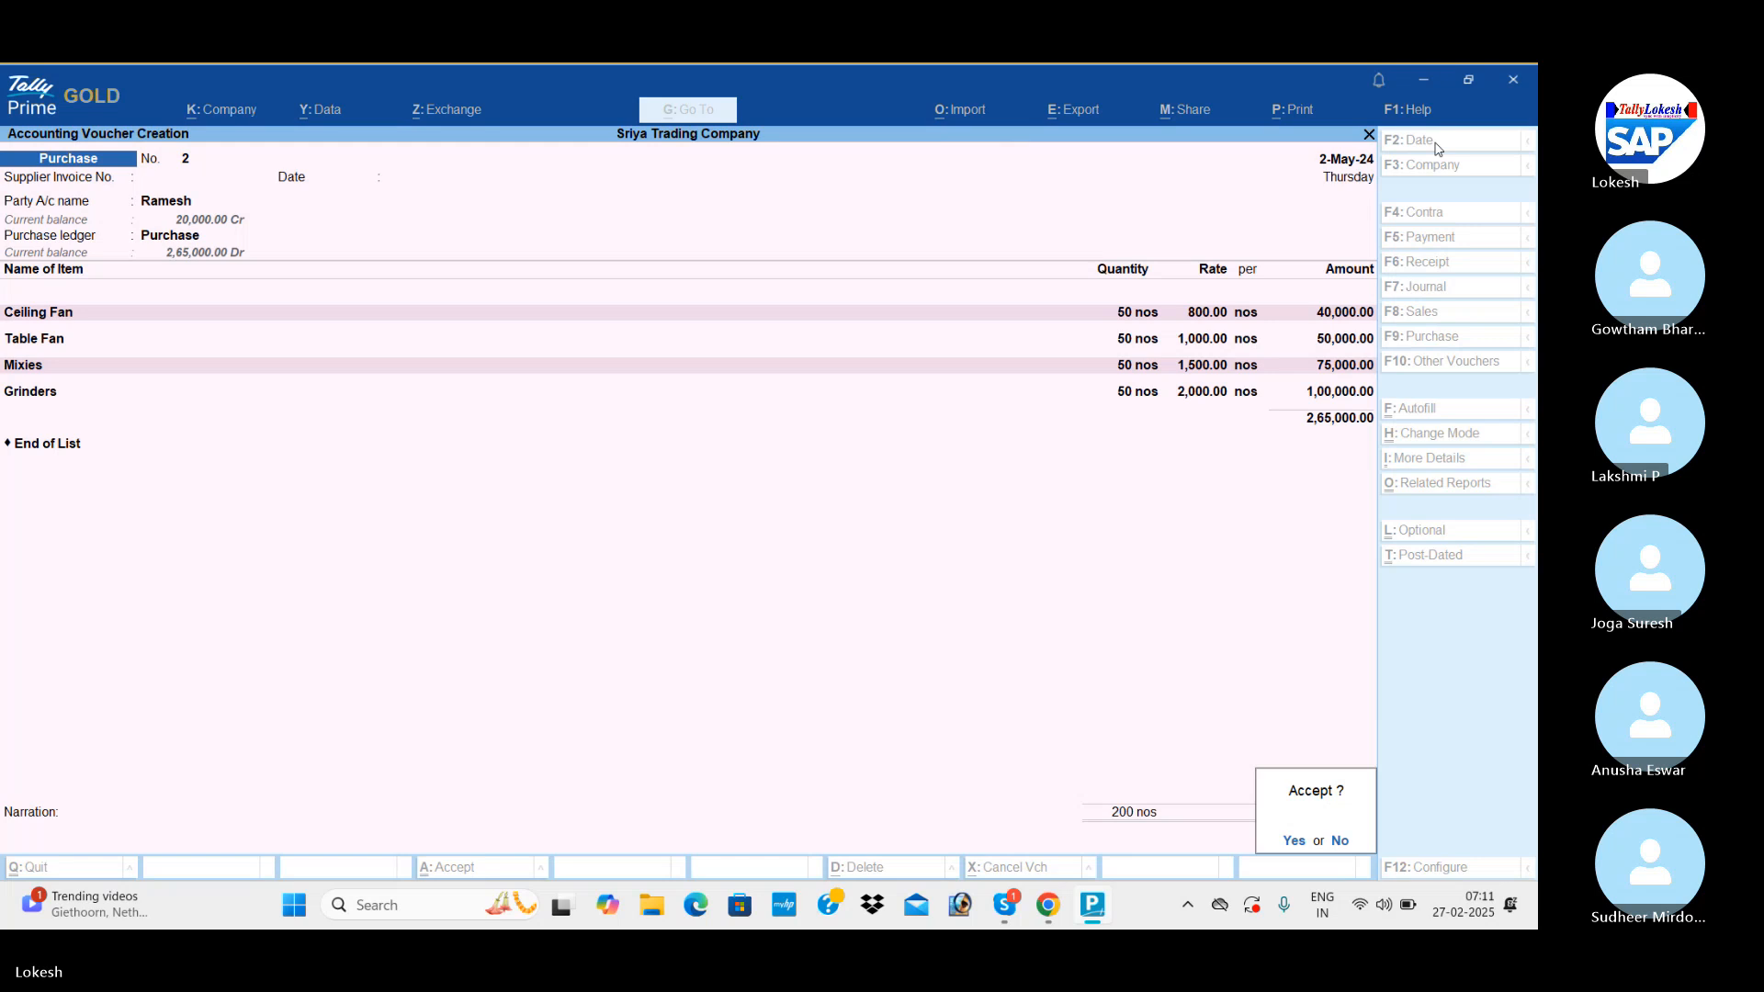
key(Return)
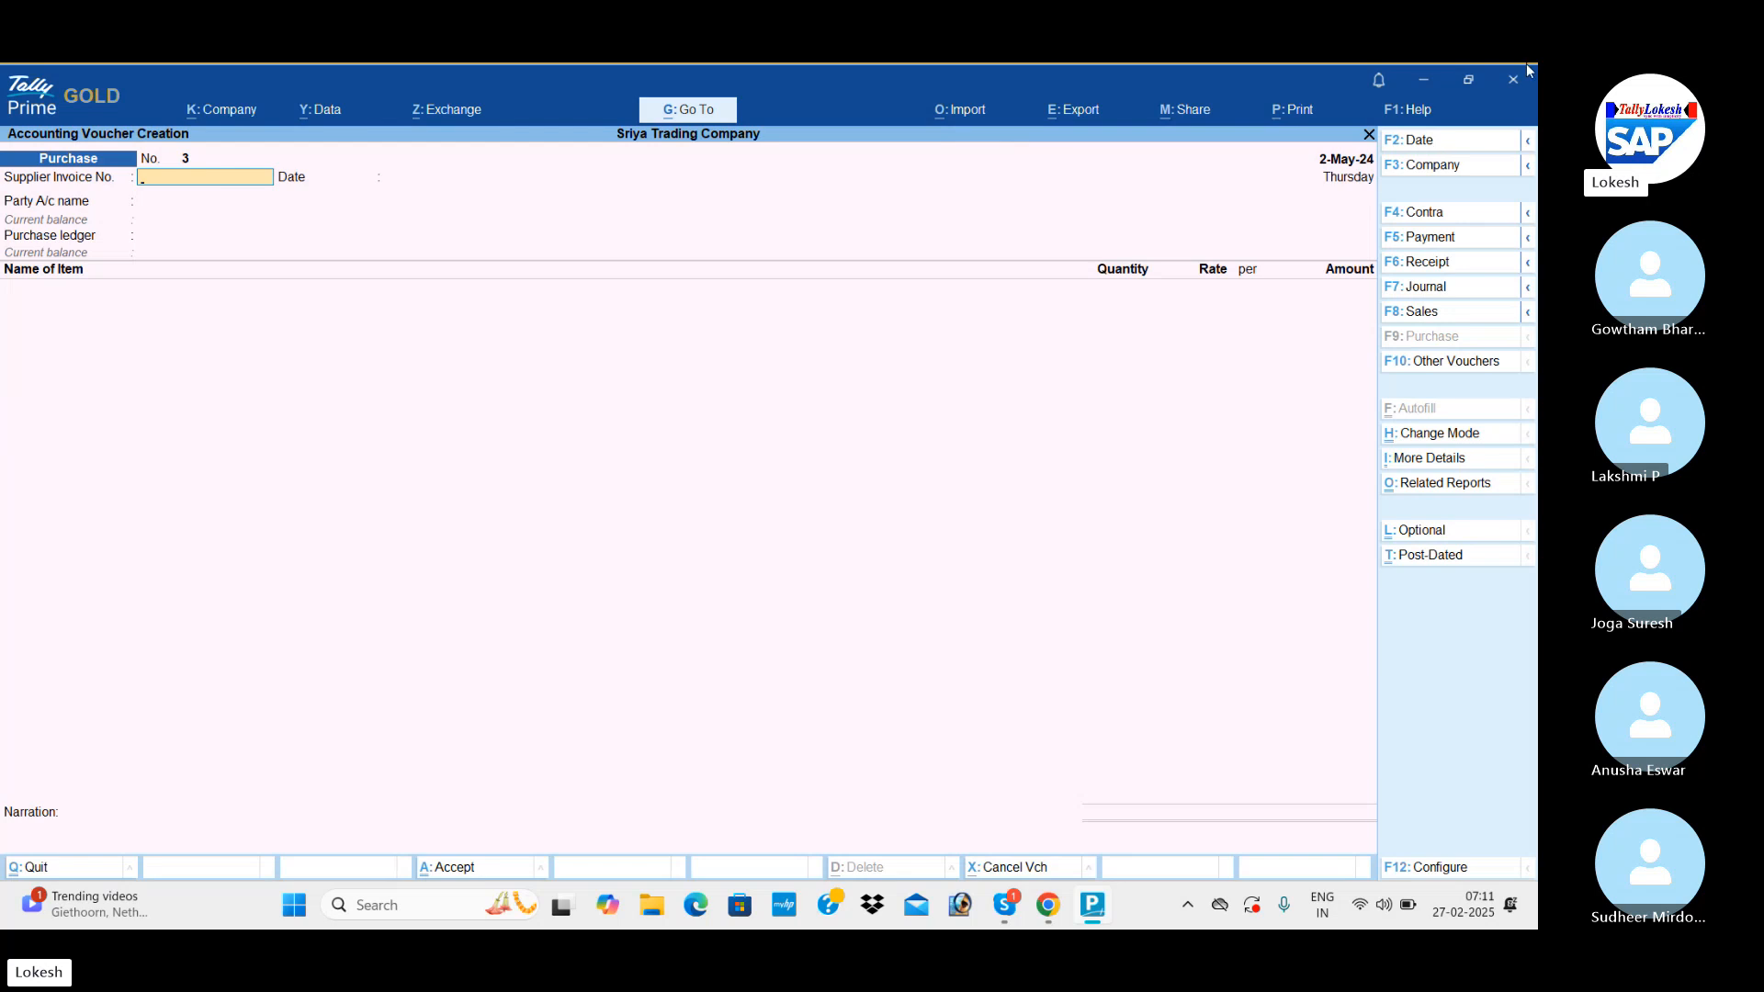
Switch to a sales voucher and set its date to 1-6 (1-Jun-24).
click(1465, 317)
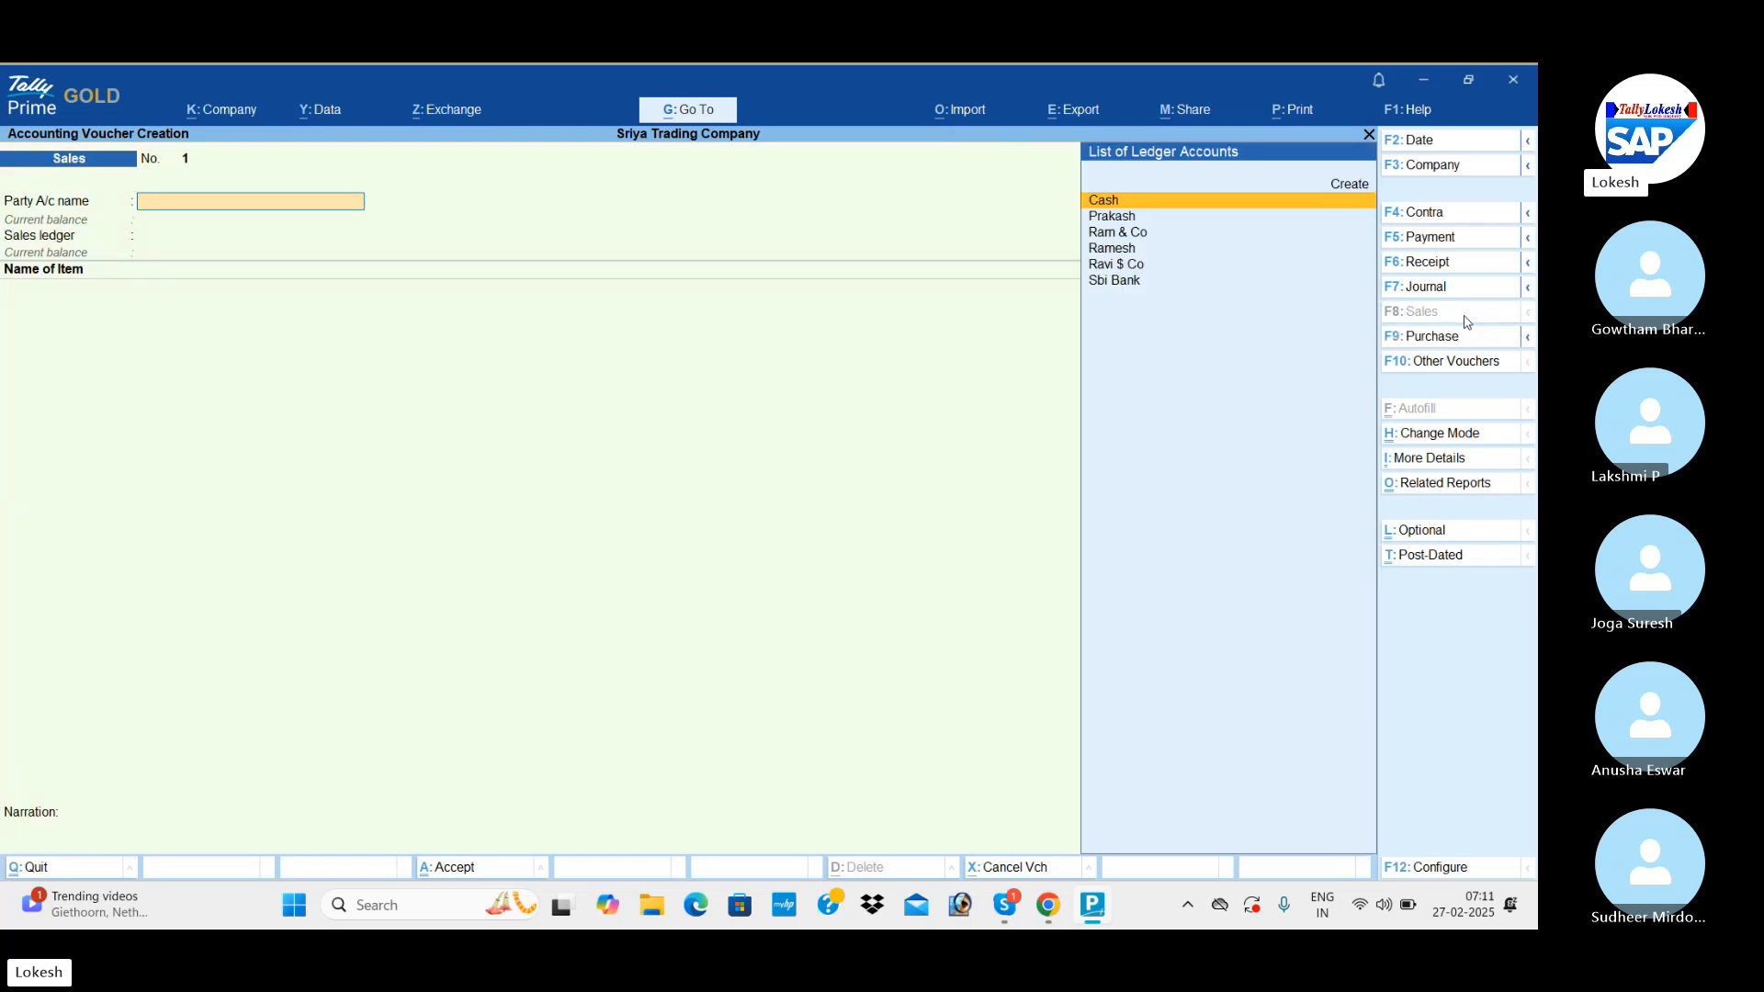
click(1448, 147)
text(1-6)
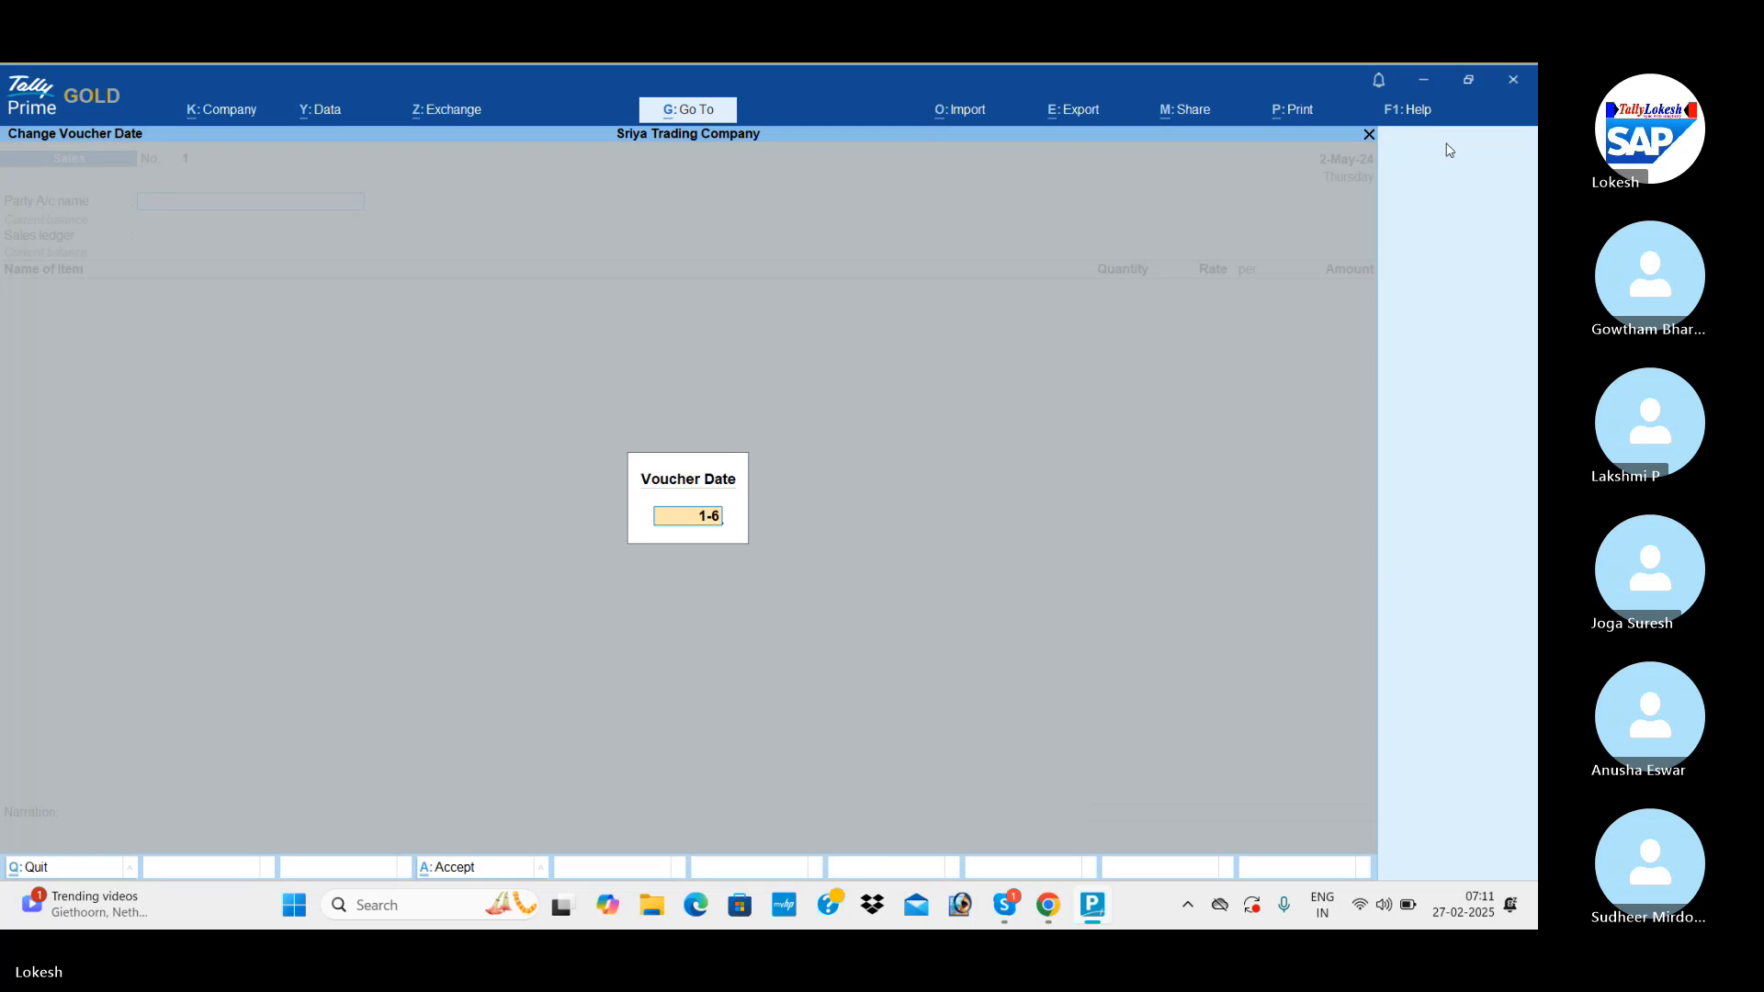
key(Return)
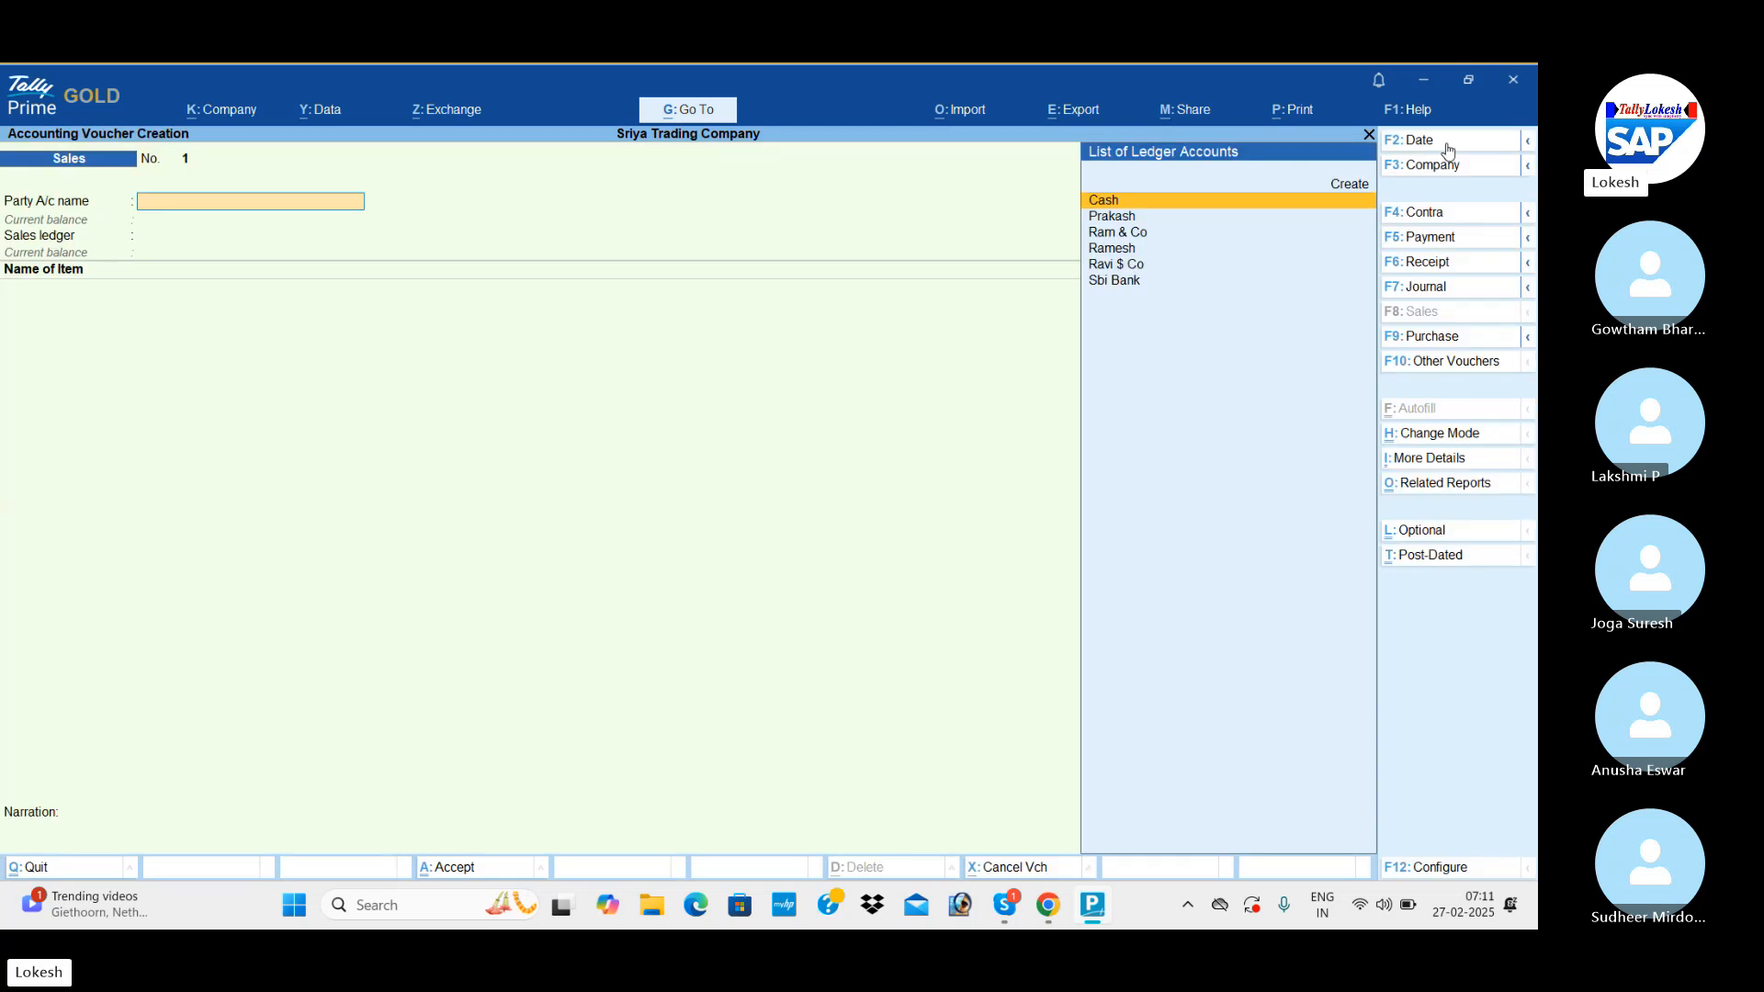
Select Ram & Co as the sales voucher's party account and leave the dispatch and party details blank.
key(Down)
key(Down)
key(Return)
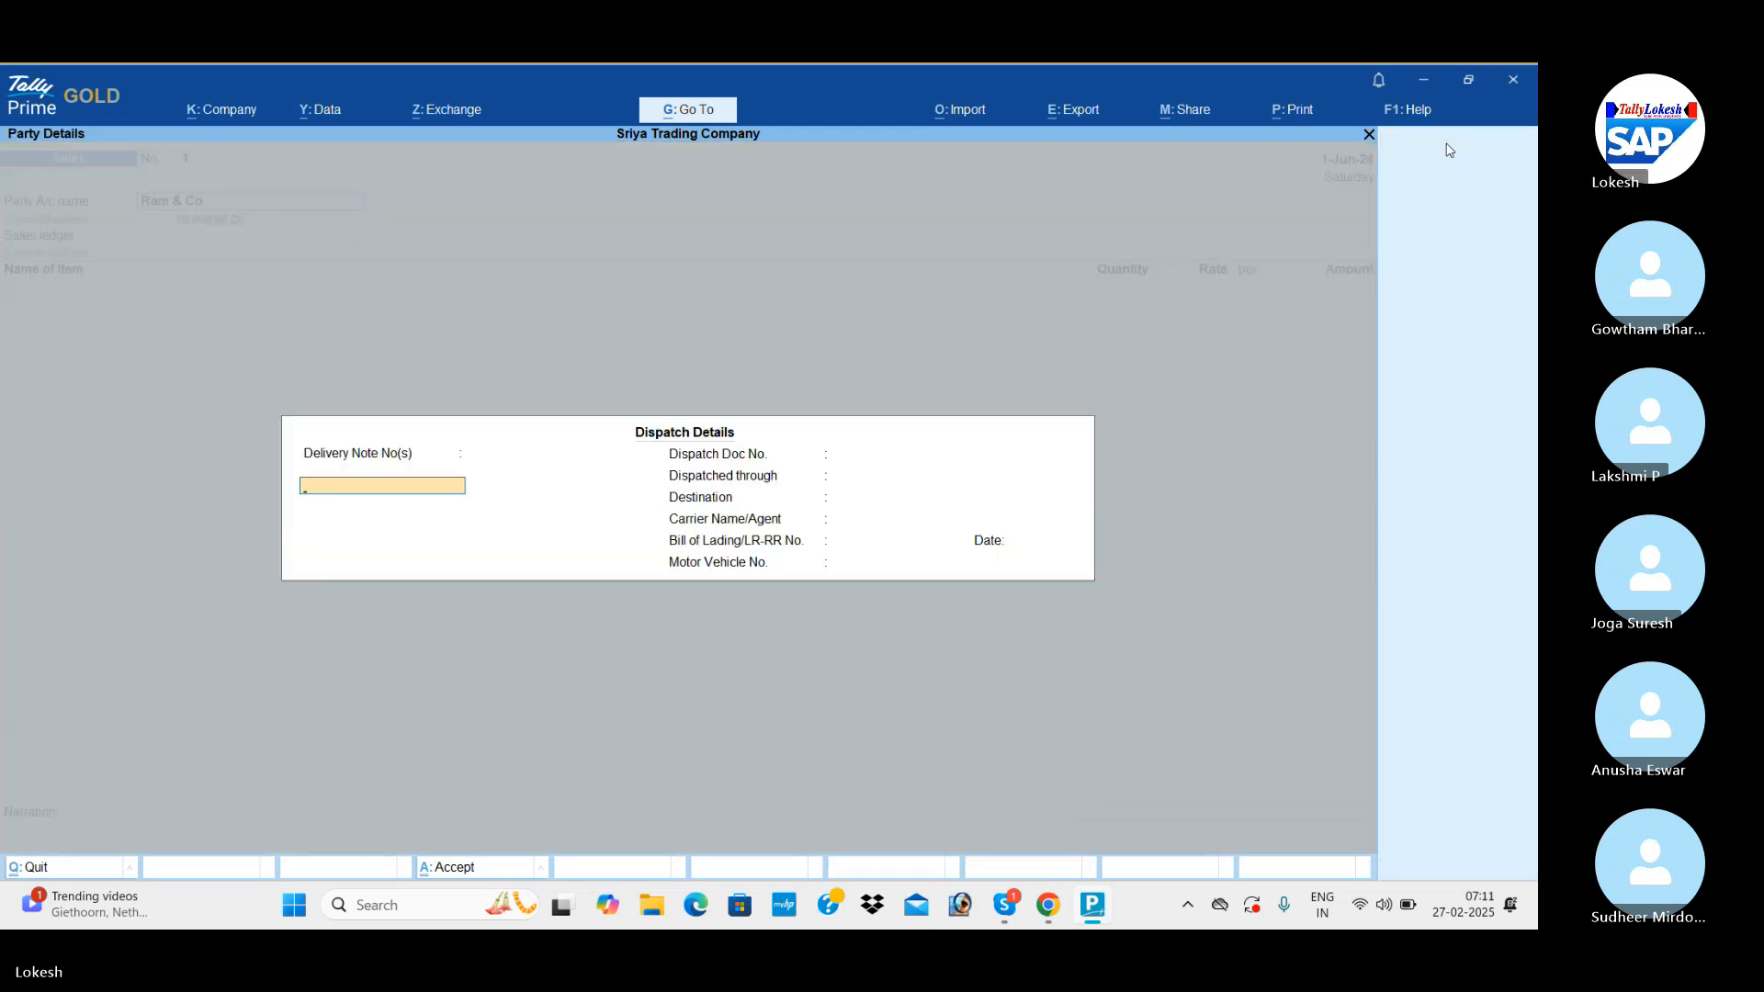
key(Return)
key(Return)
key(Return)
key(Return)
key(Return)
key(Return)
key(Return)
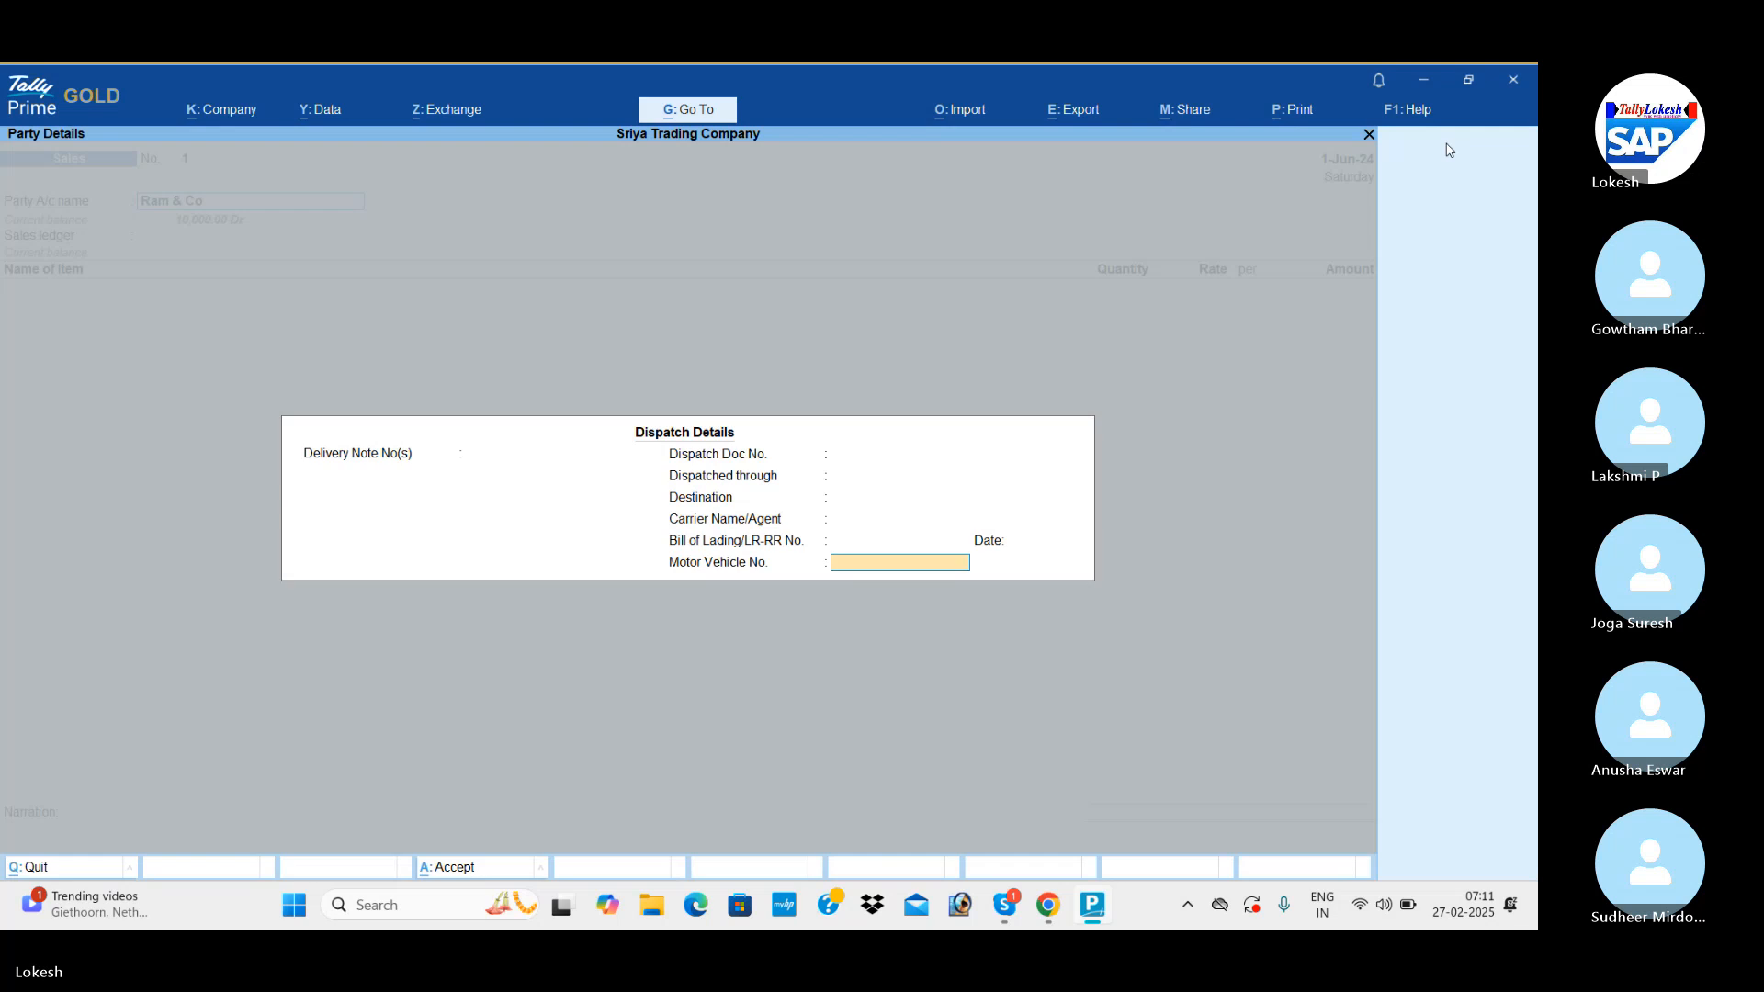
key(Return)
key(Return)
key(Return)
key(Return)
key(Return)
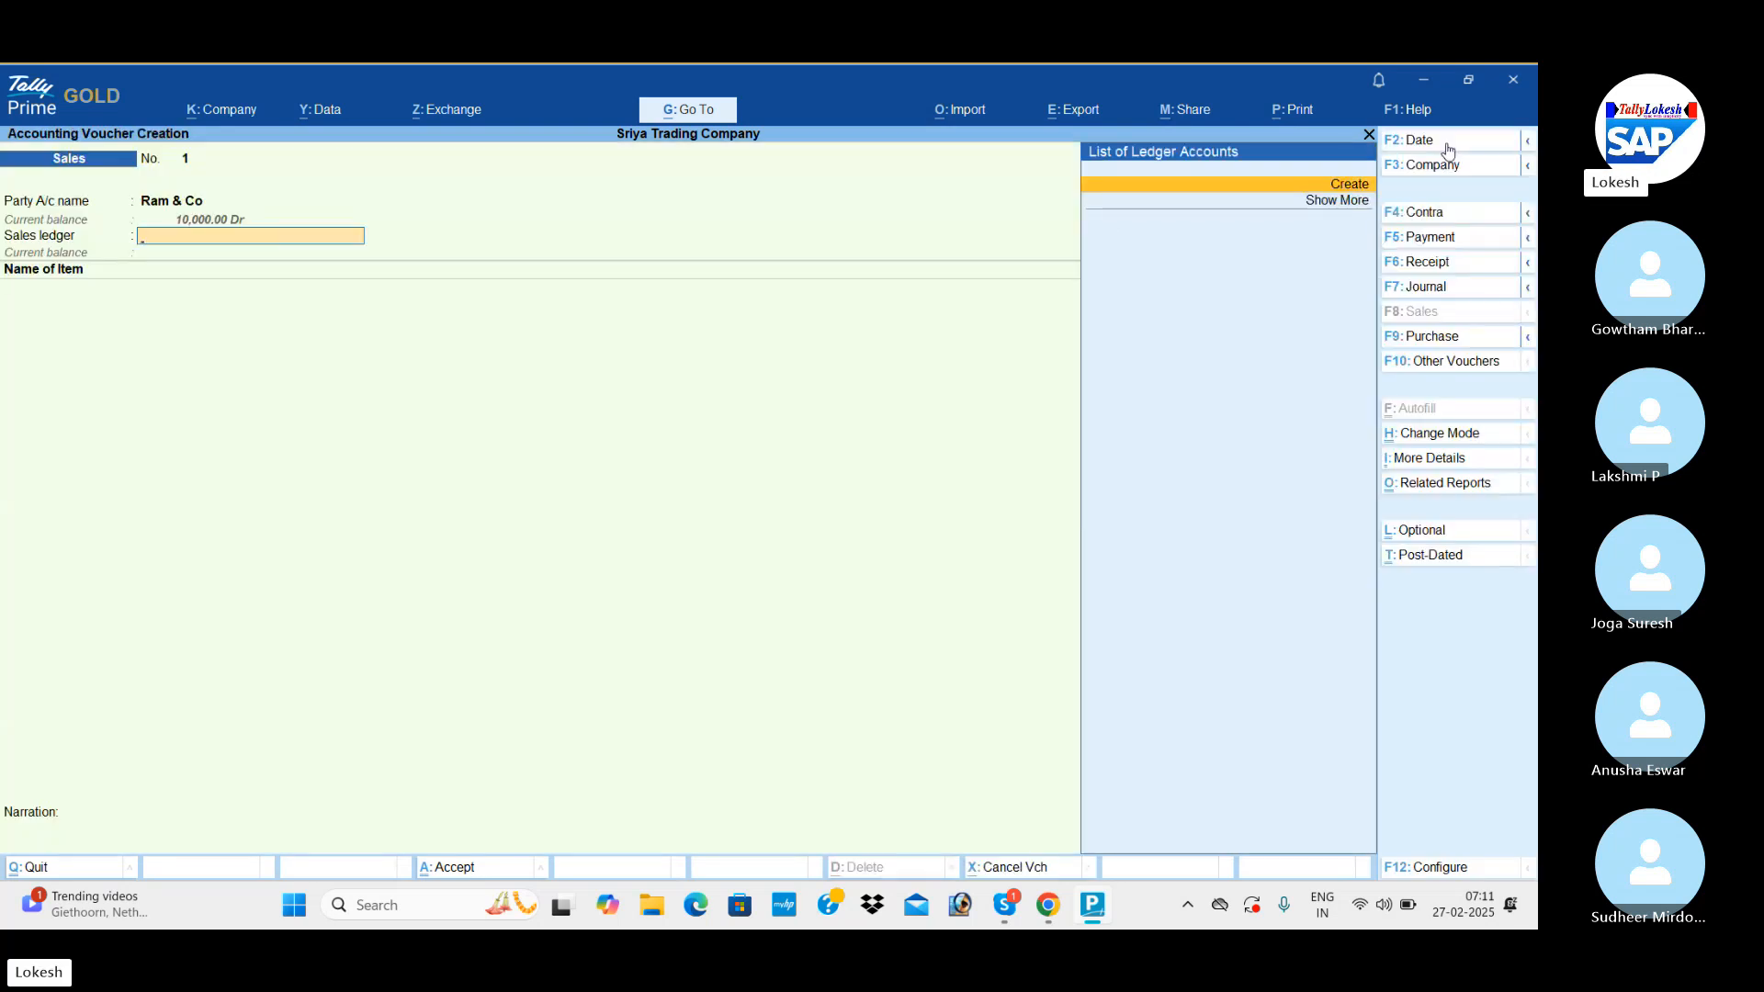
Create a ledger named Sales under Sales Accounts from the voucher's sales ledger field and save it.
key(Return)
text(Sales)
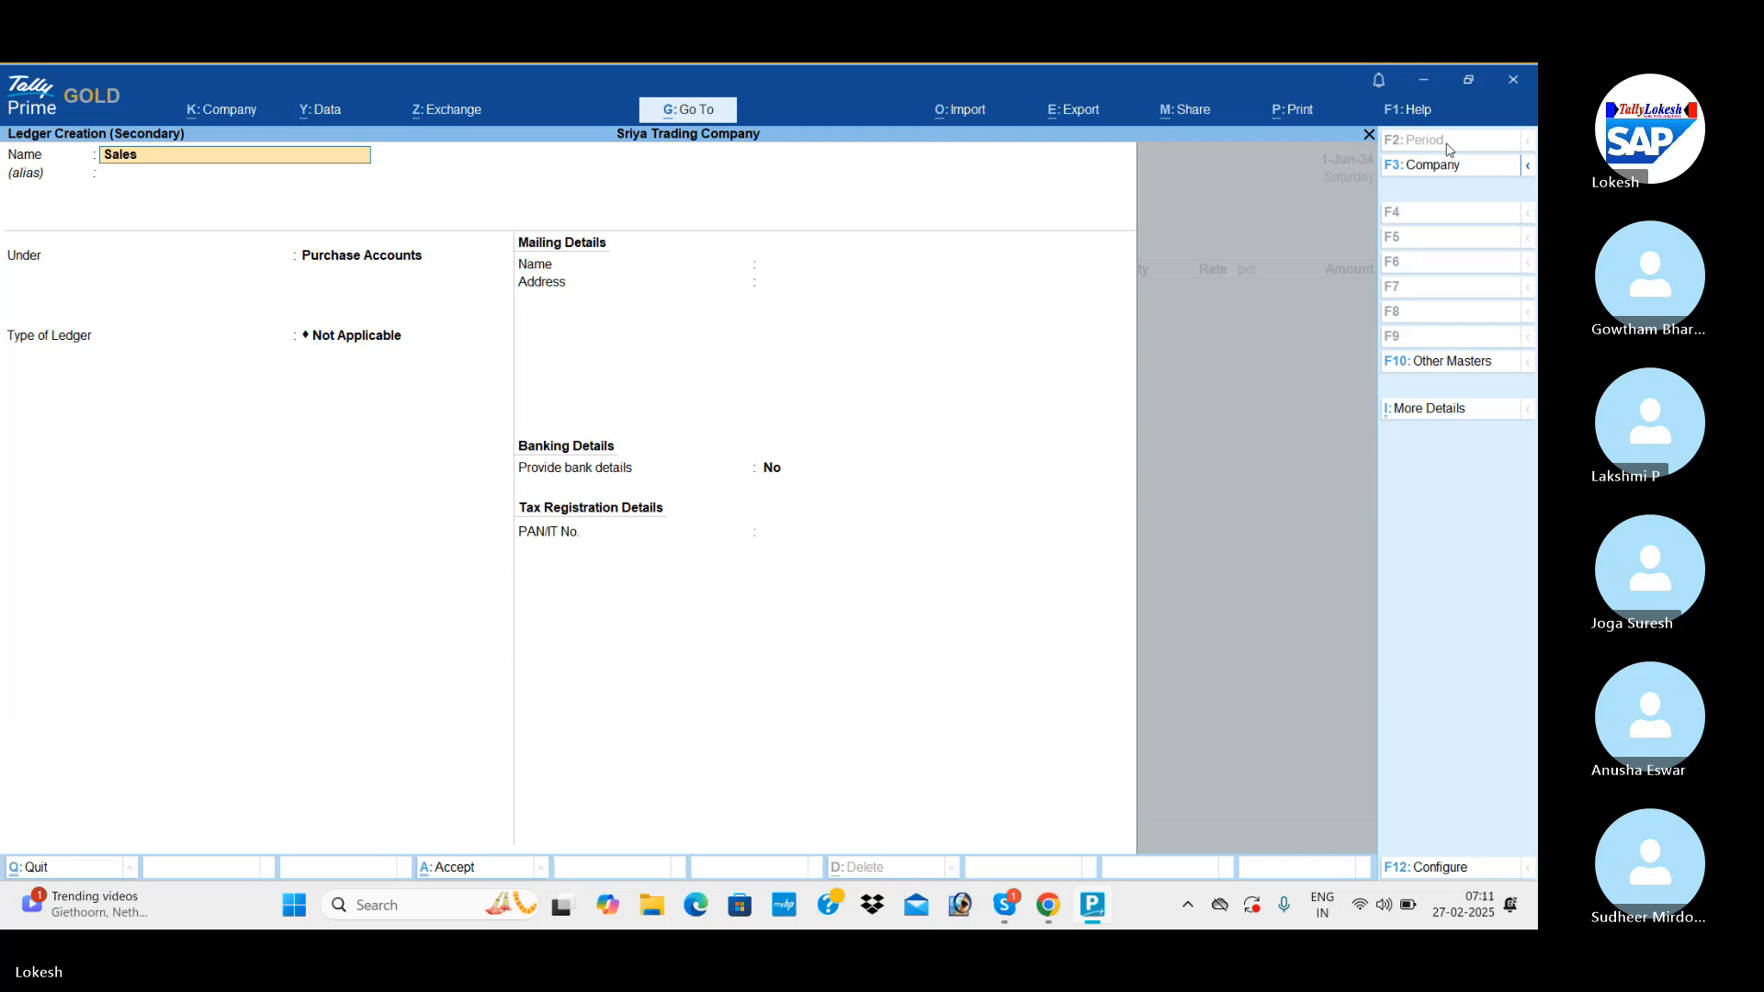
key(Return)
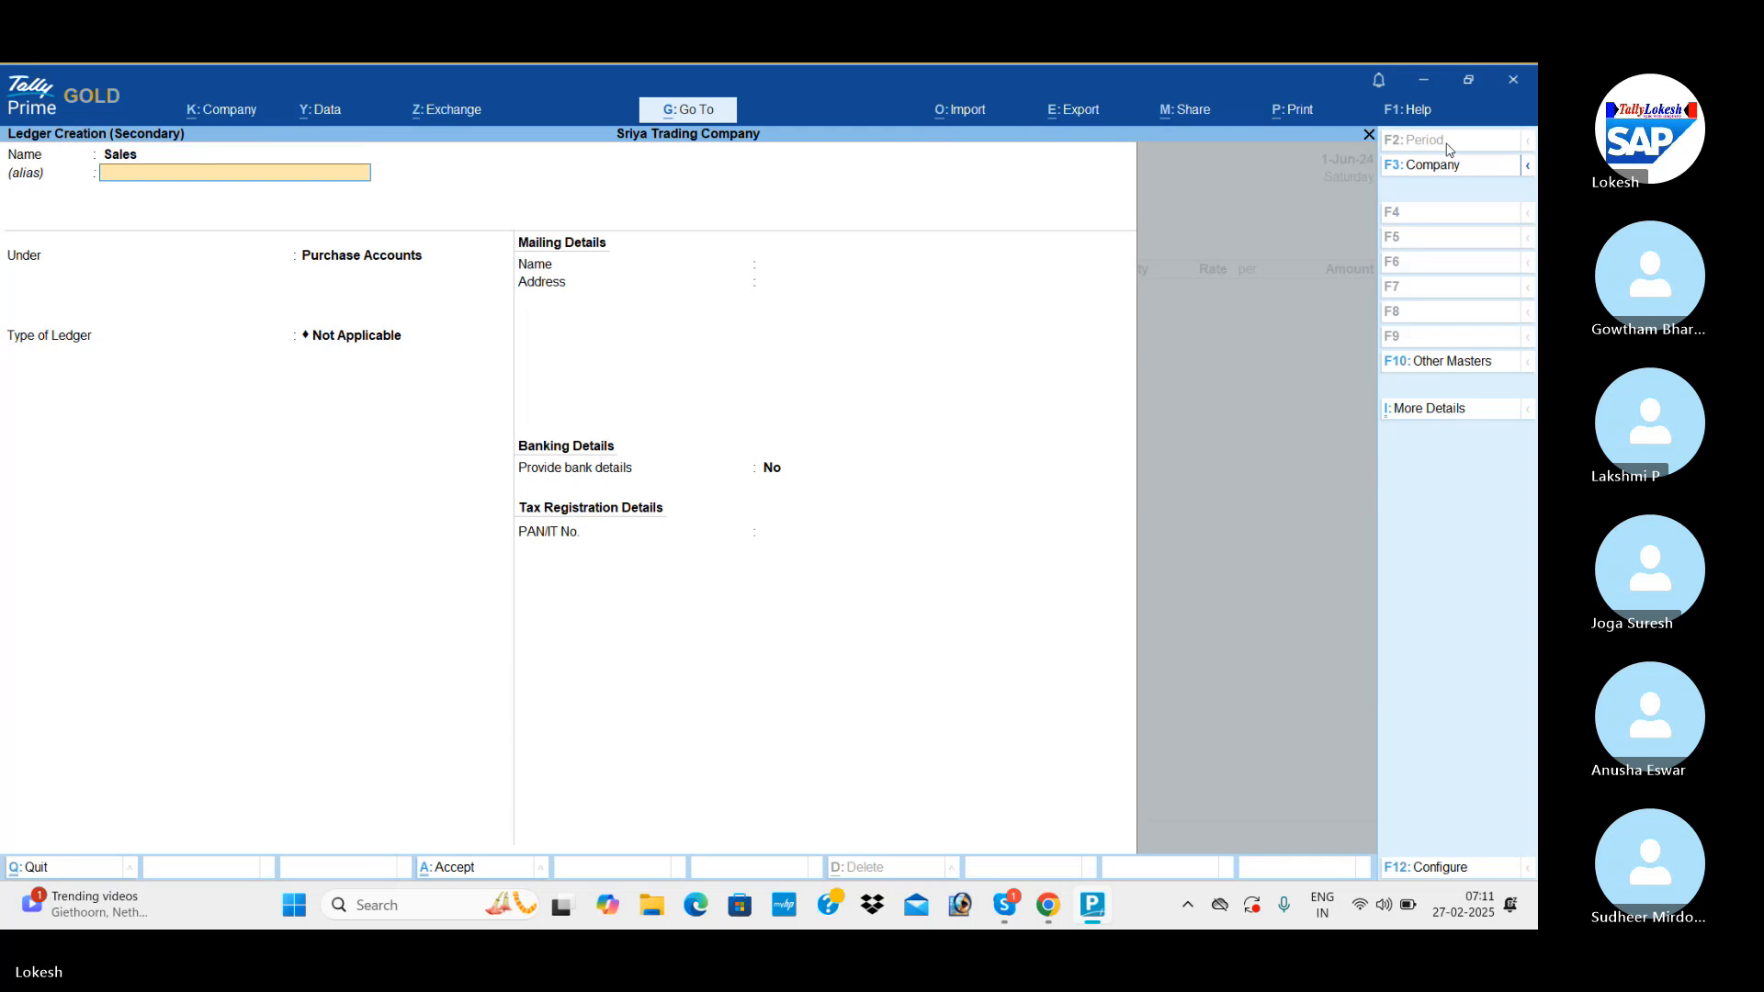
text(Sa)
key(Return)
key(Return)
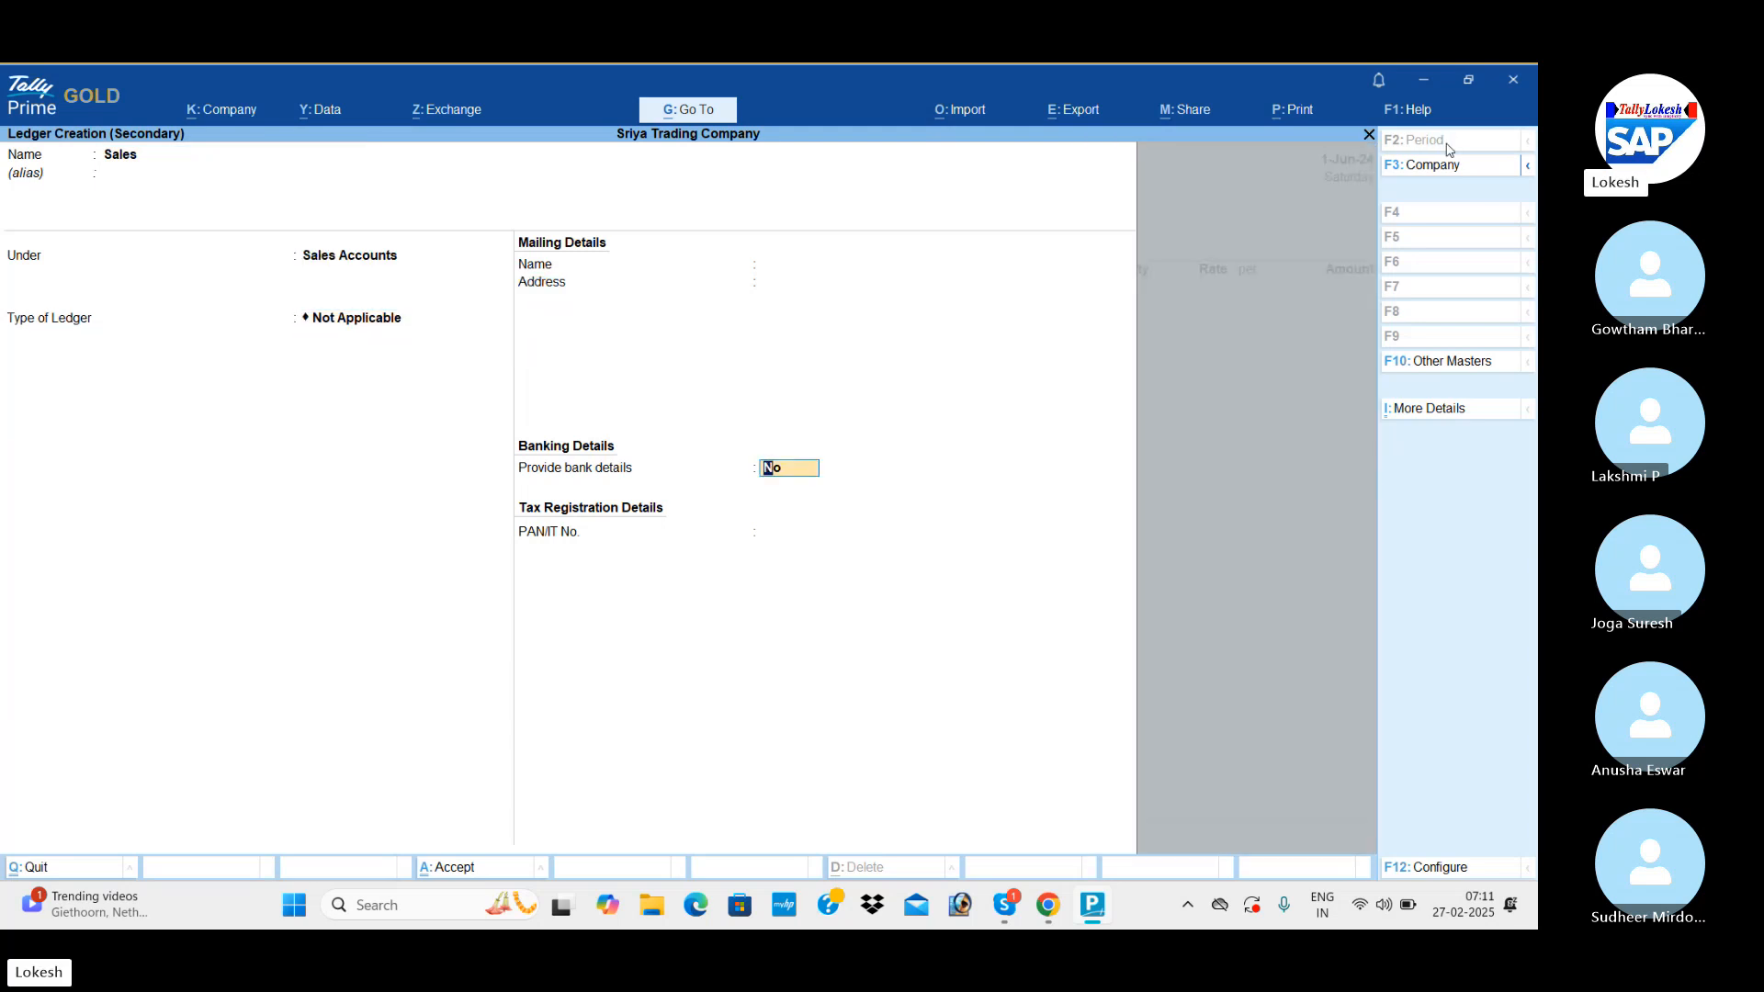
key(Return)
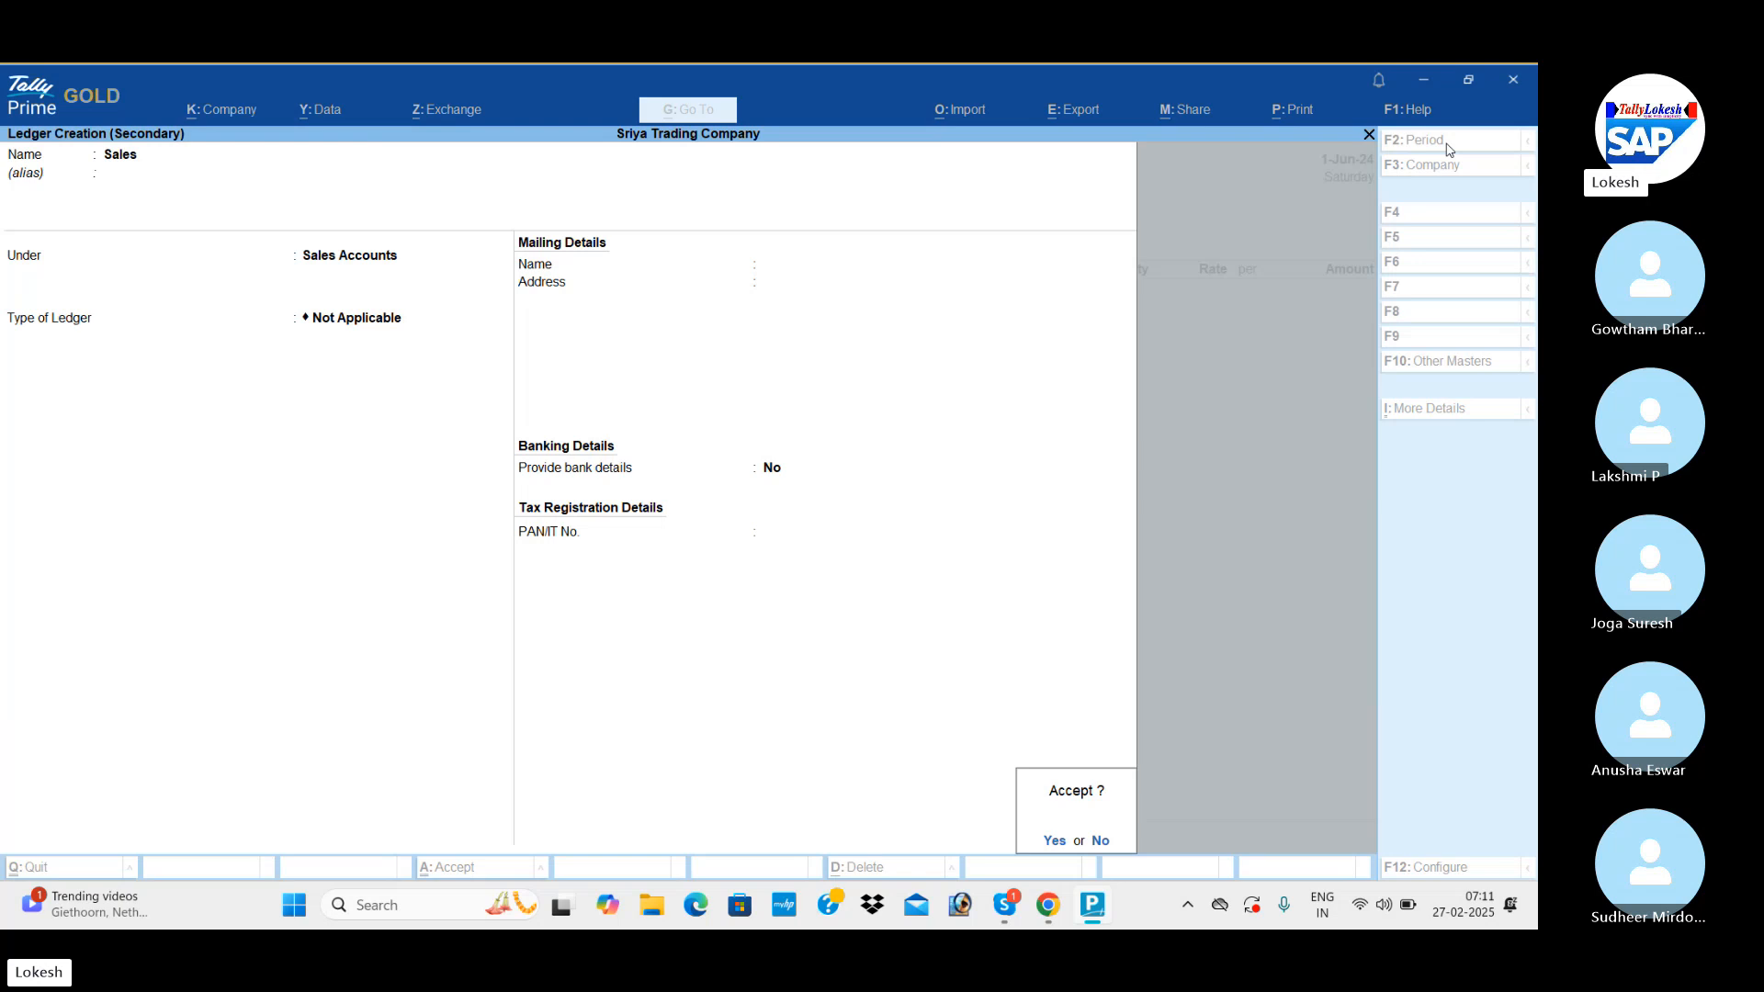
key(Return)
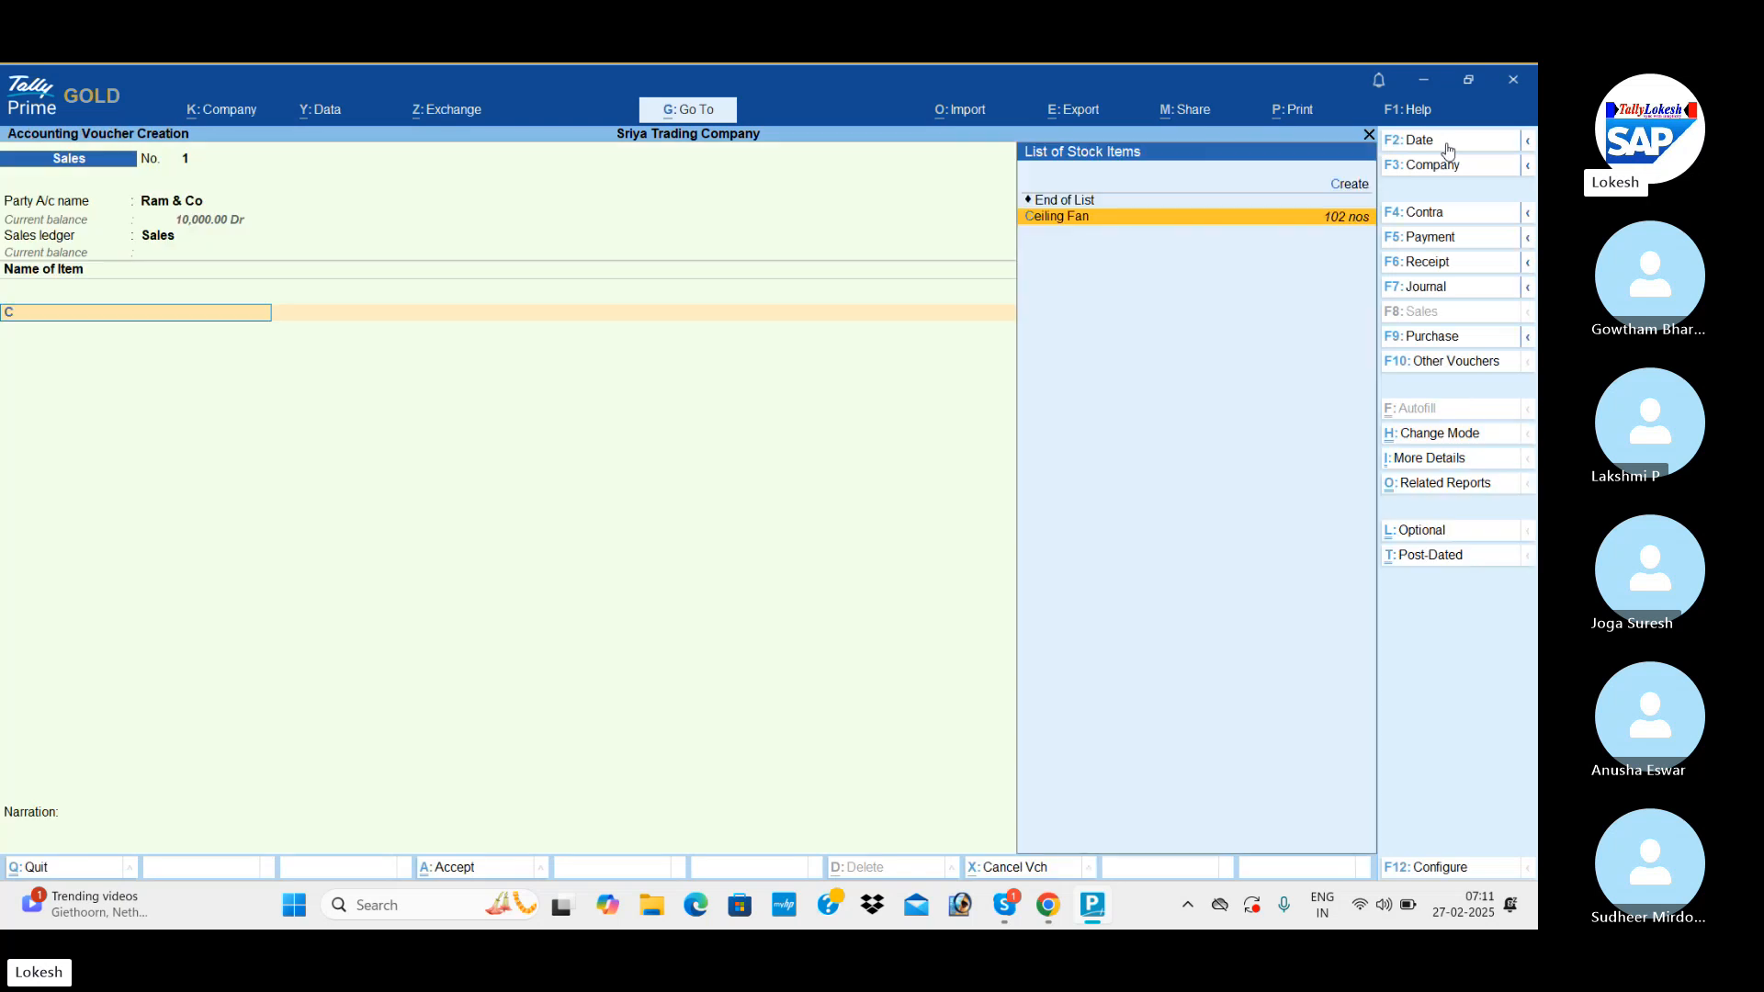
Add Ceiling Fan to the sales voucher with a quantity of 35 nos at a rate of 1,000.
key(Return)
text(35)
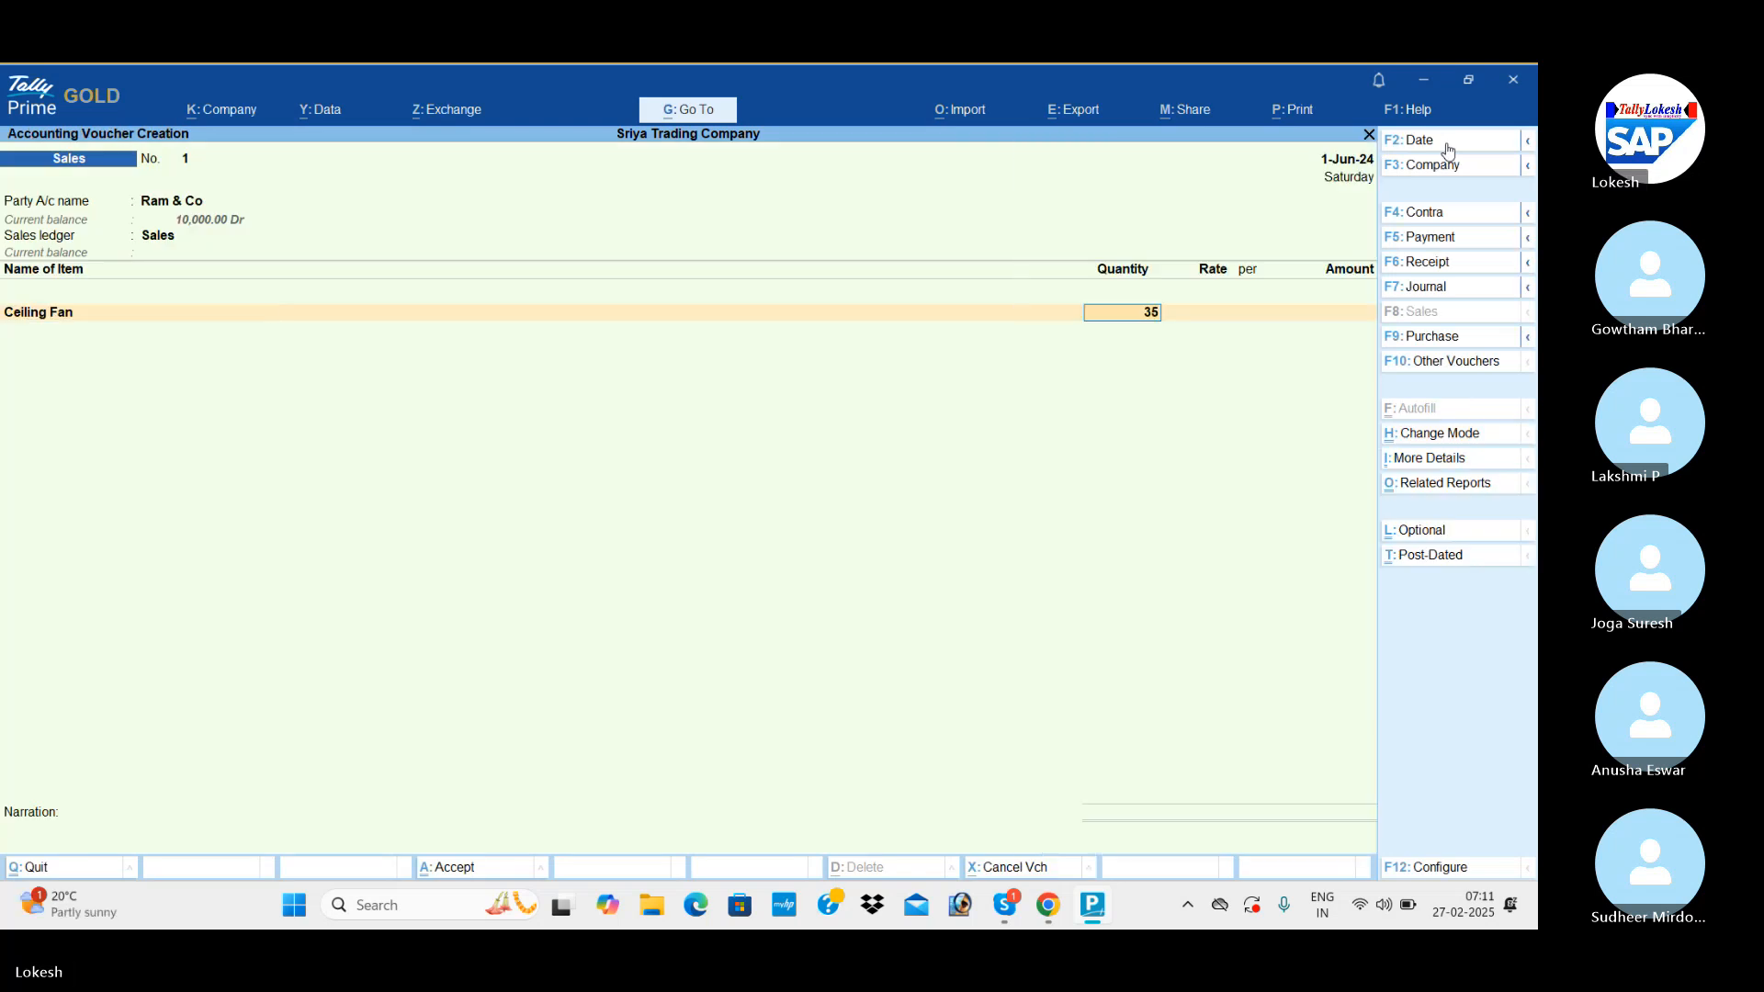
key(Return)
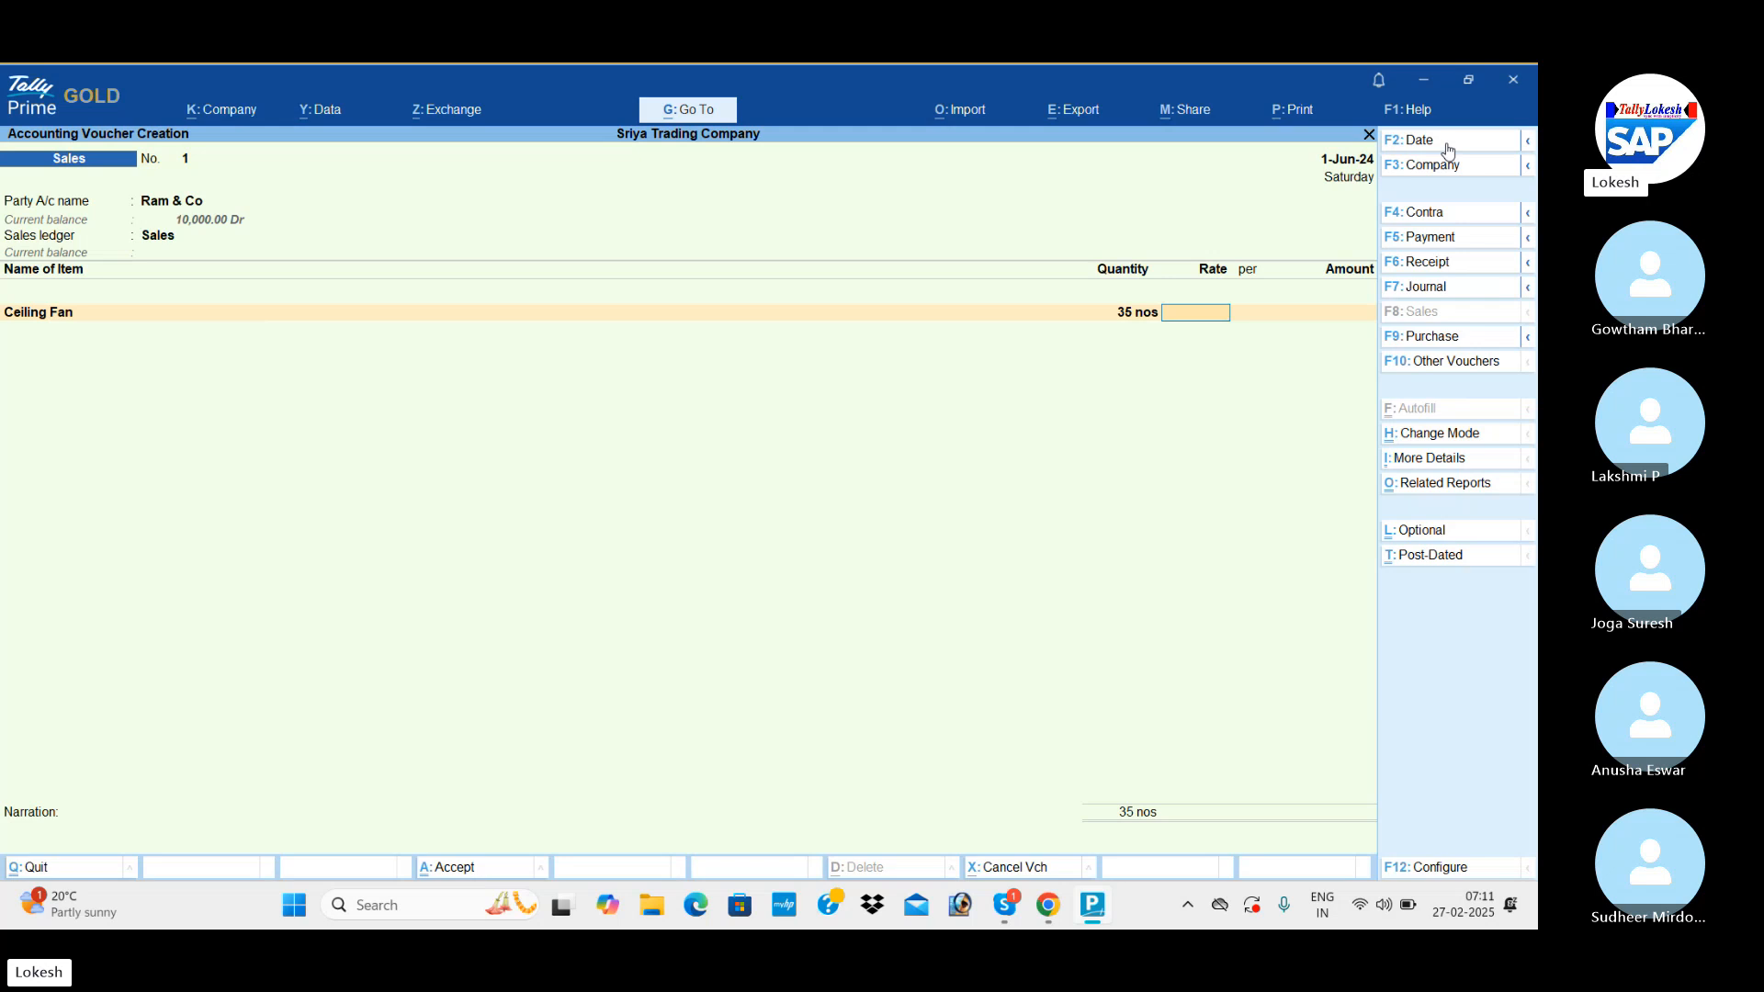
text(1000)
key(Return)
key(Return)
Add Table Fan to the sales voucher with a quantity of 35 nos at a rate of 1,500.
key(Return)
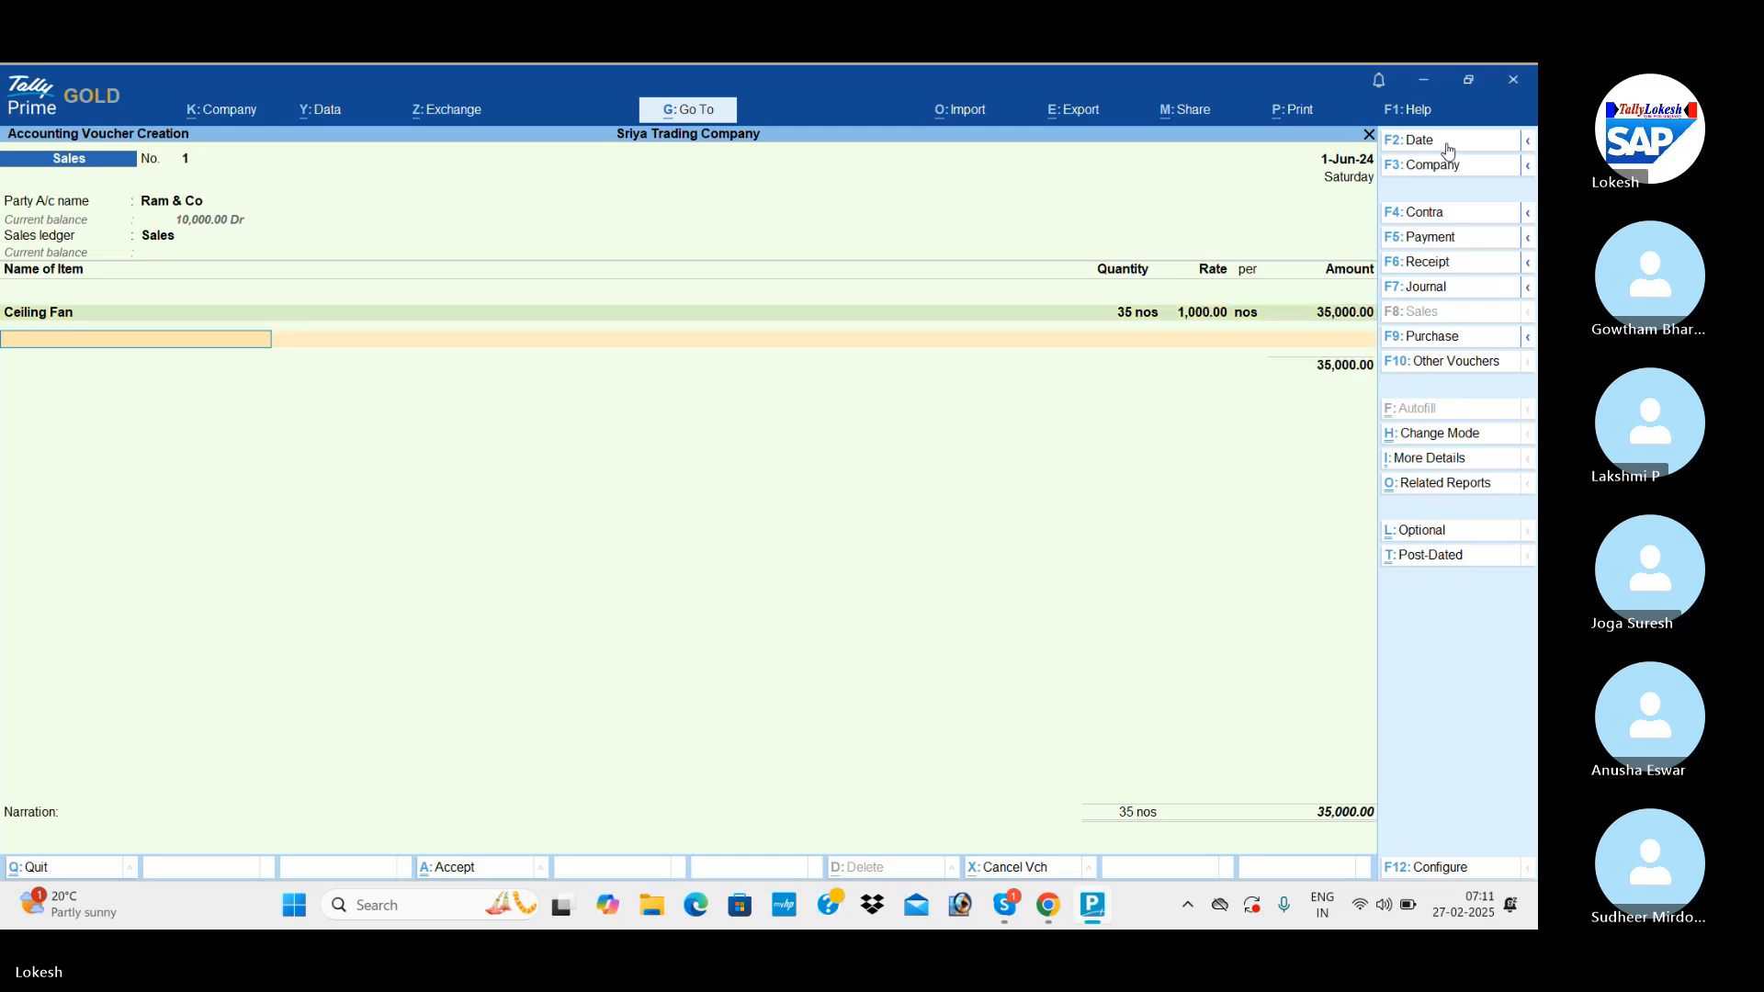
text(t)
key(Return)
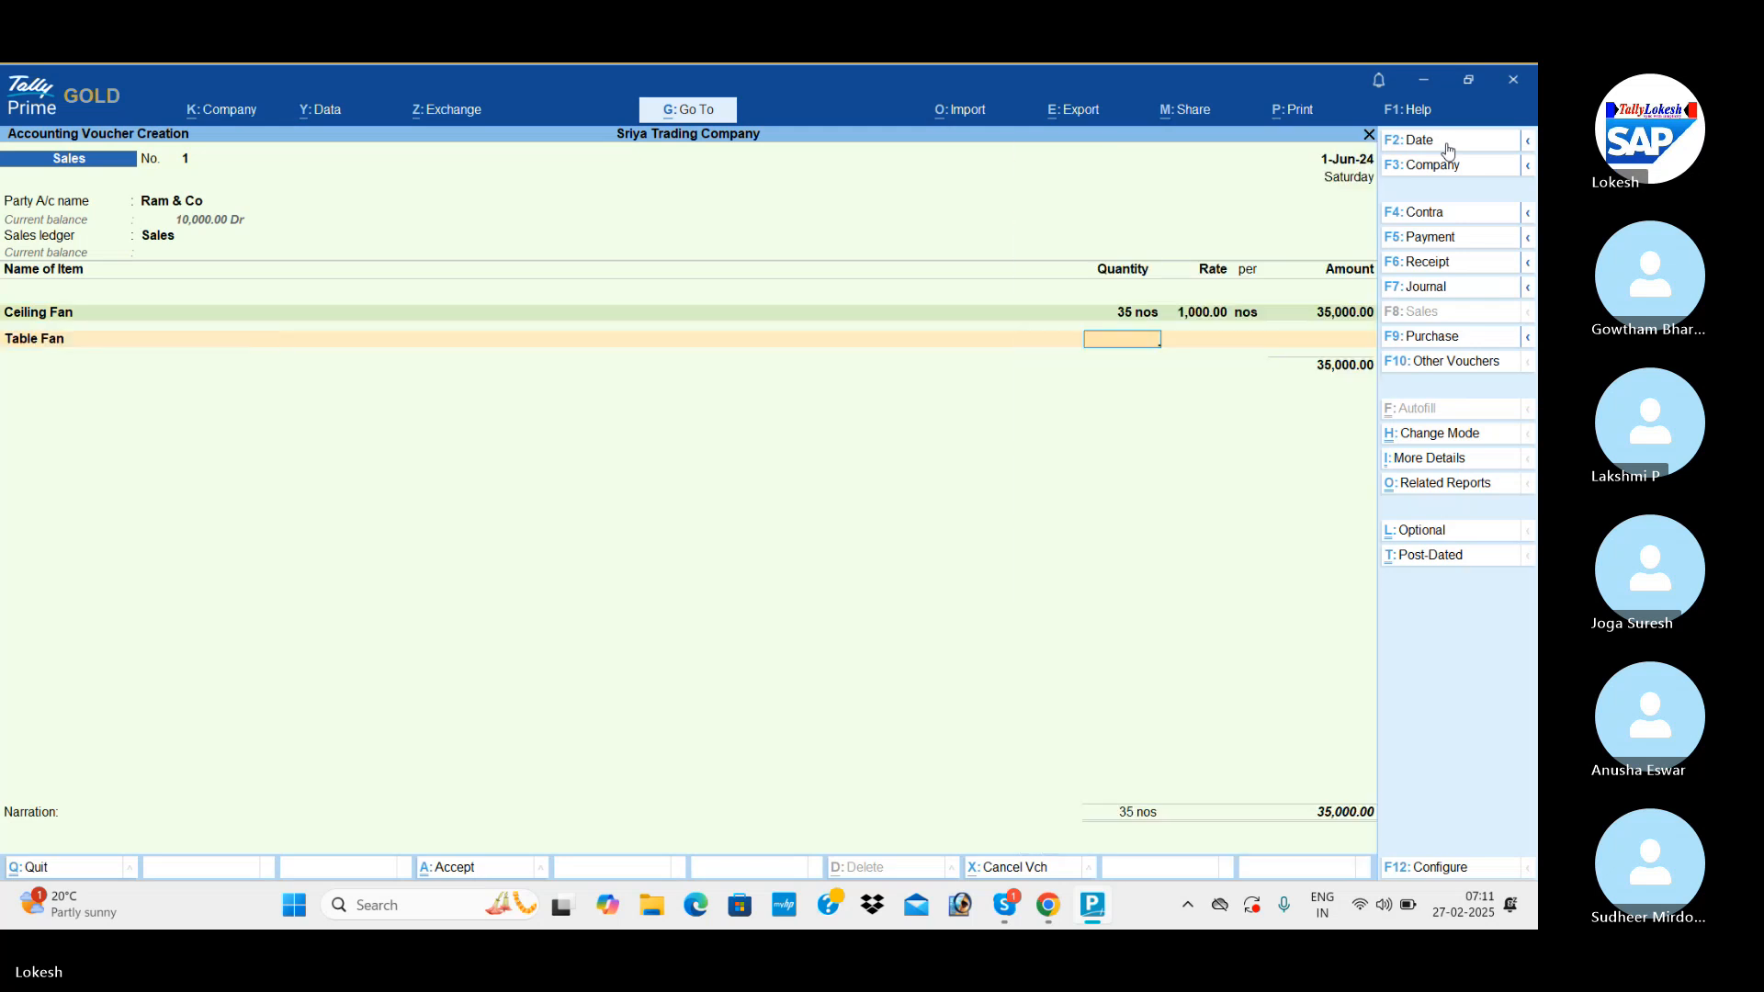
text(35)
key(Return)
key(Return)
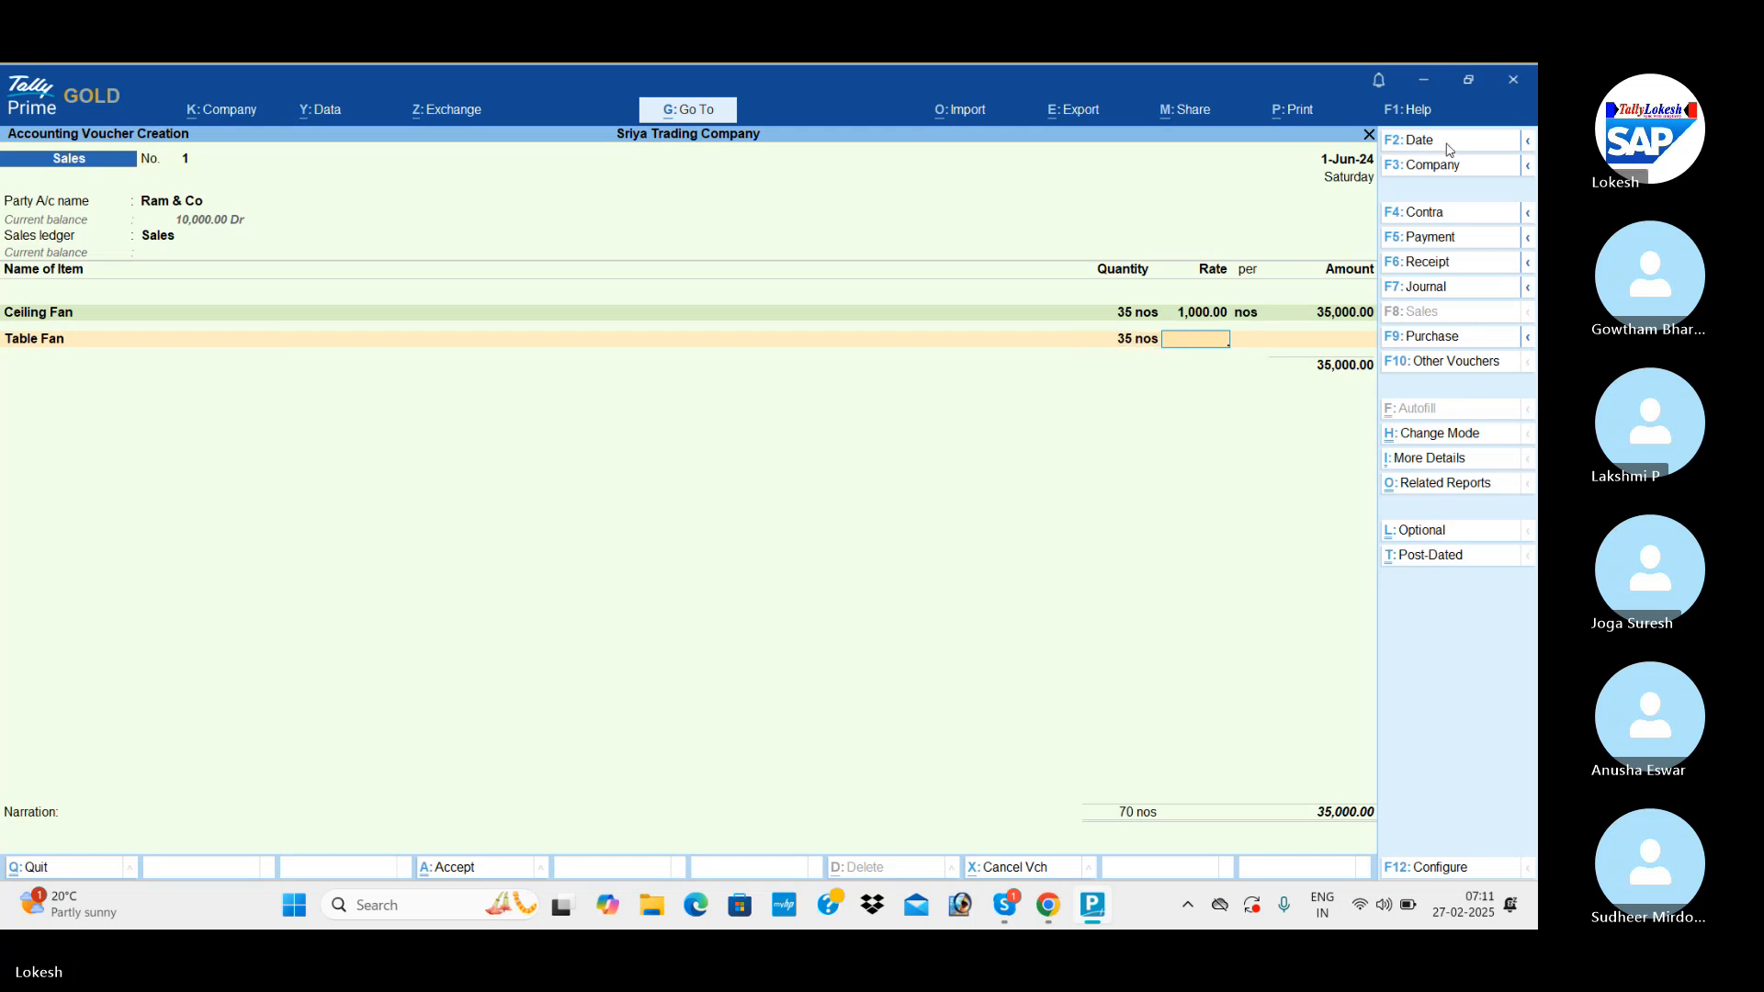
text(1500)
key(Return)
key(Return)
key(Return)
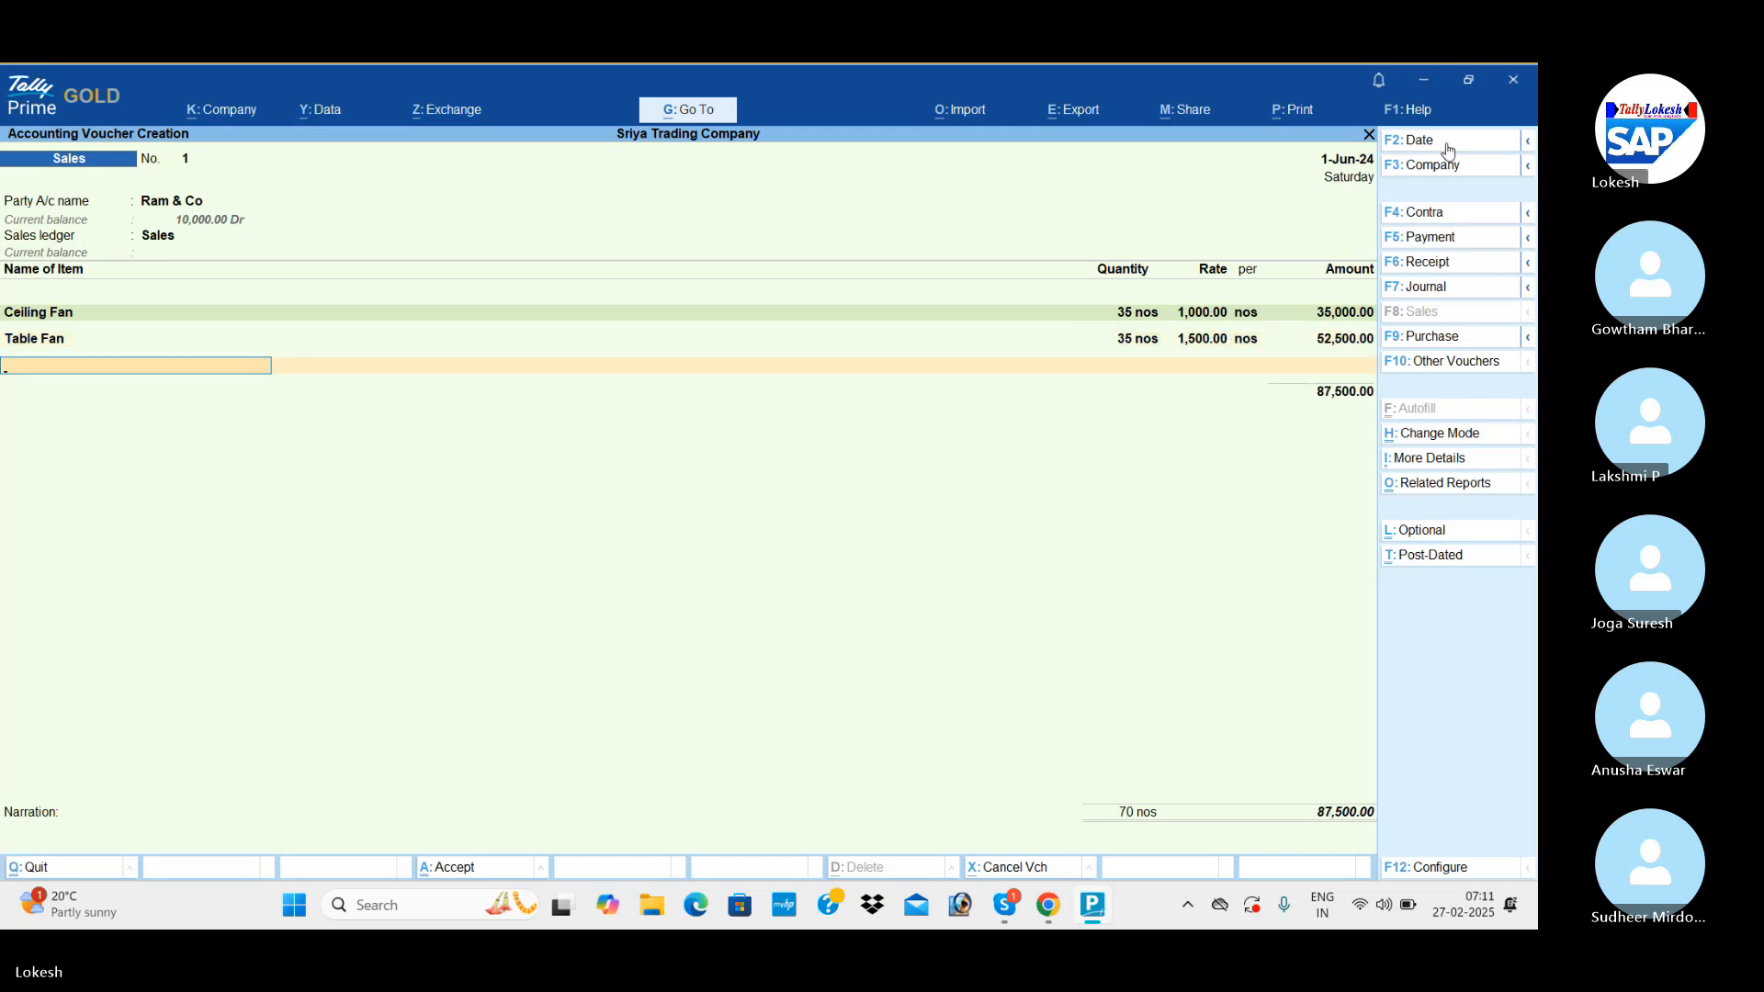
Add Mixies to the sales voucher with a quantity of 35 nos at a rate of 2,000.
text(mi)
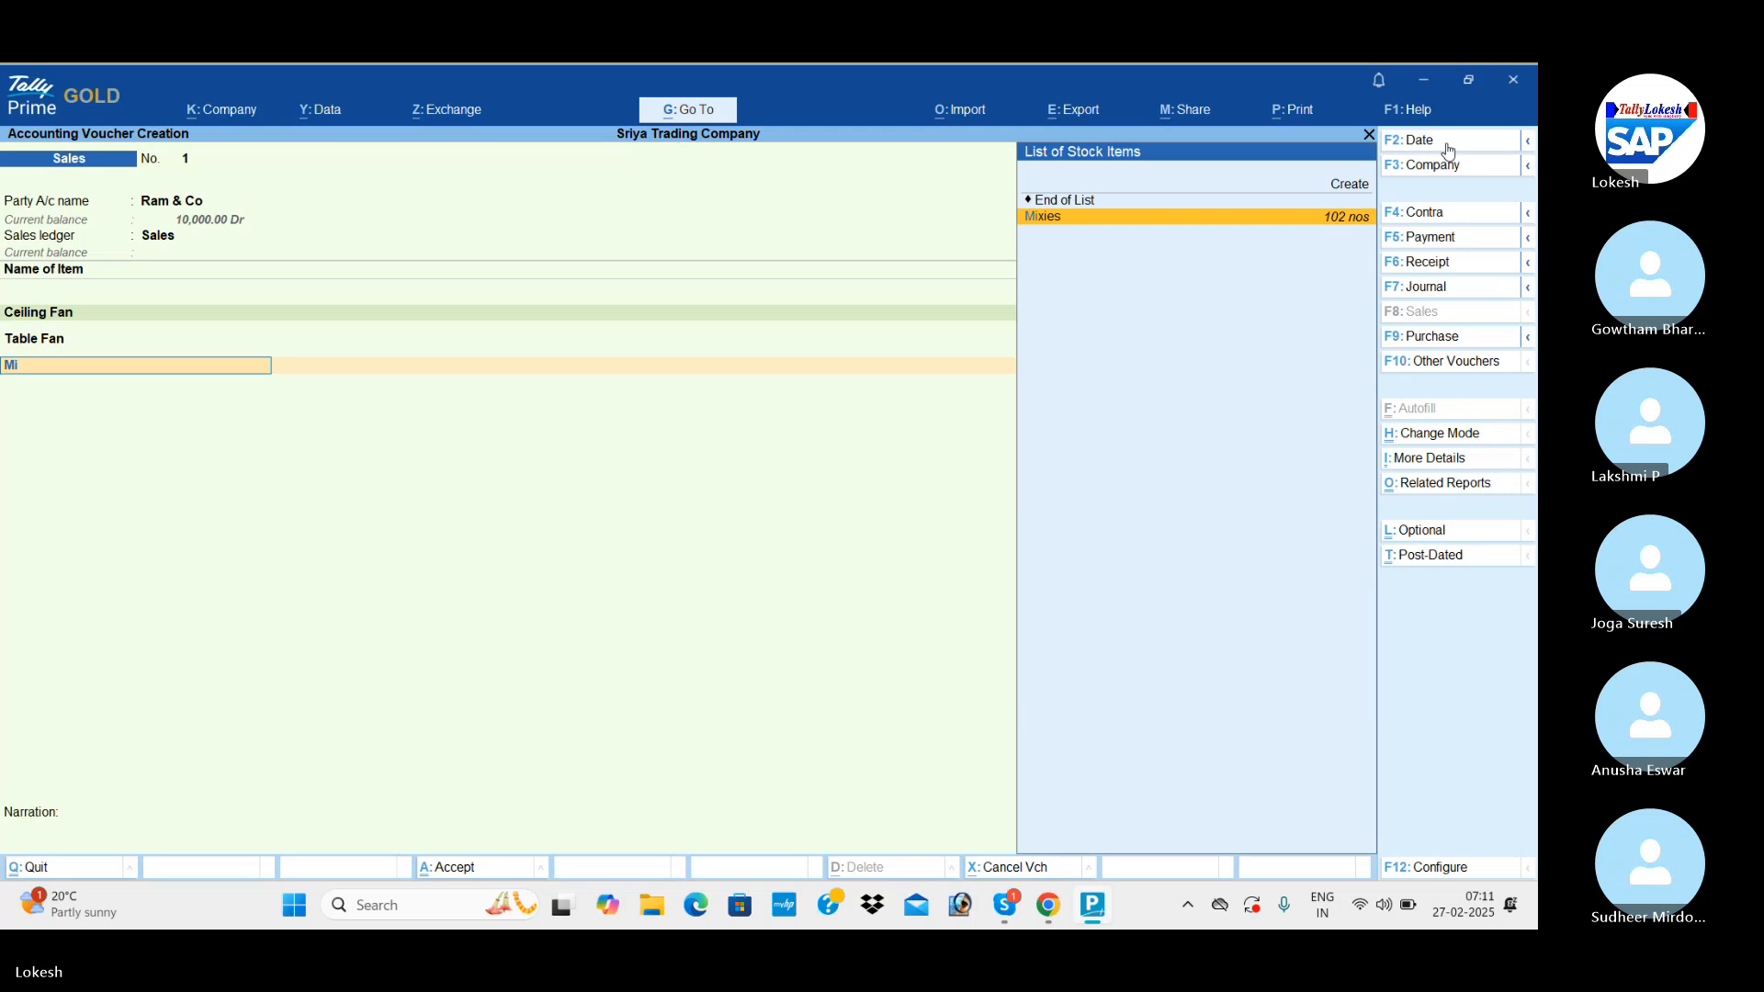
key(Return)
text(35)
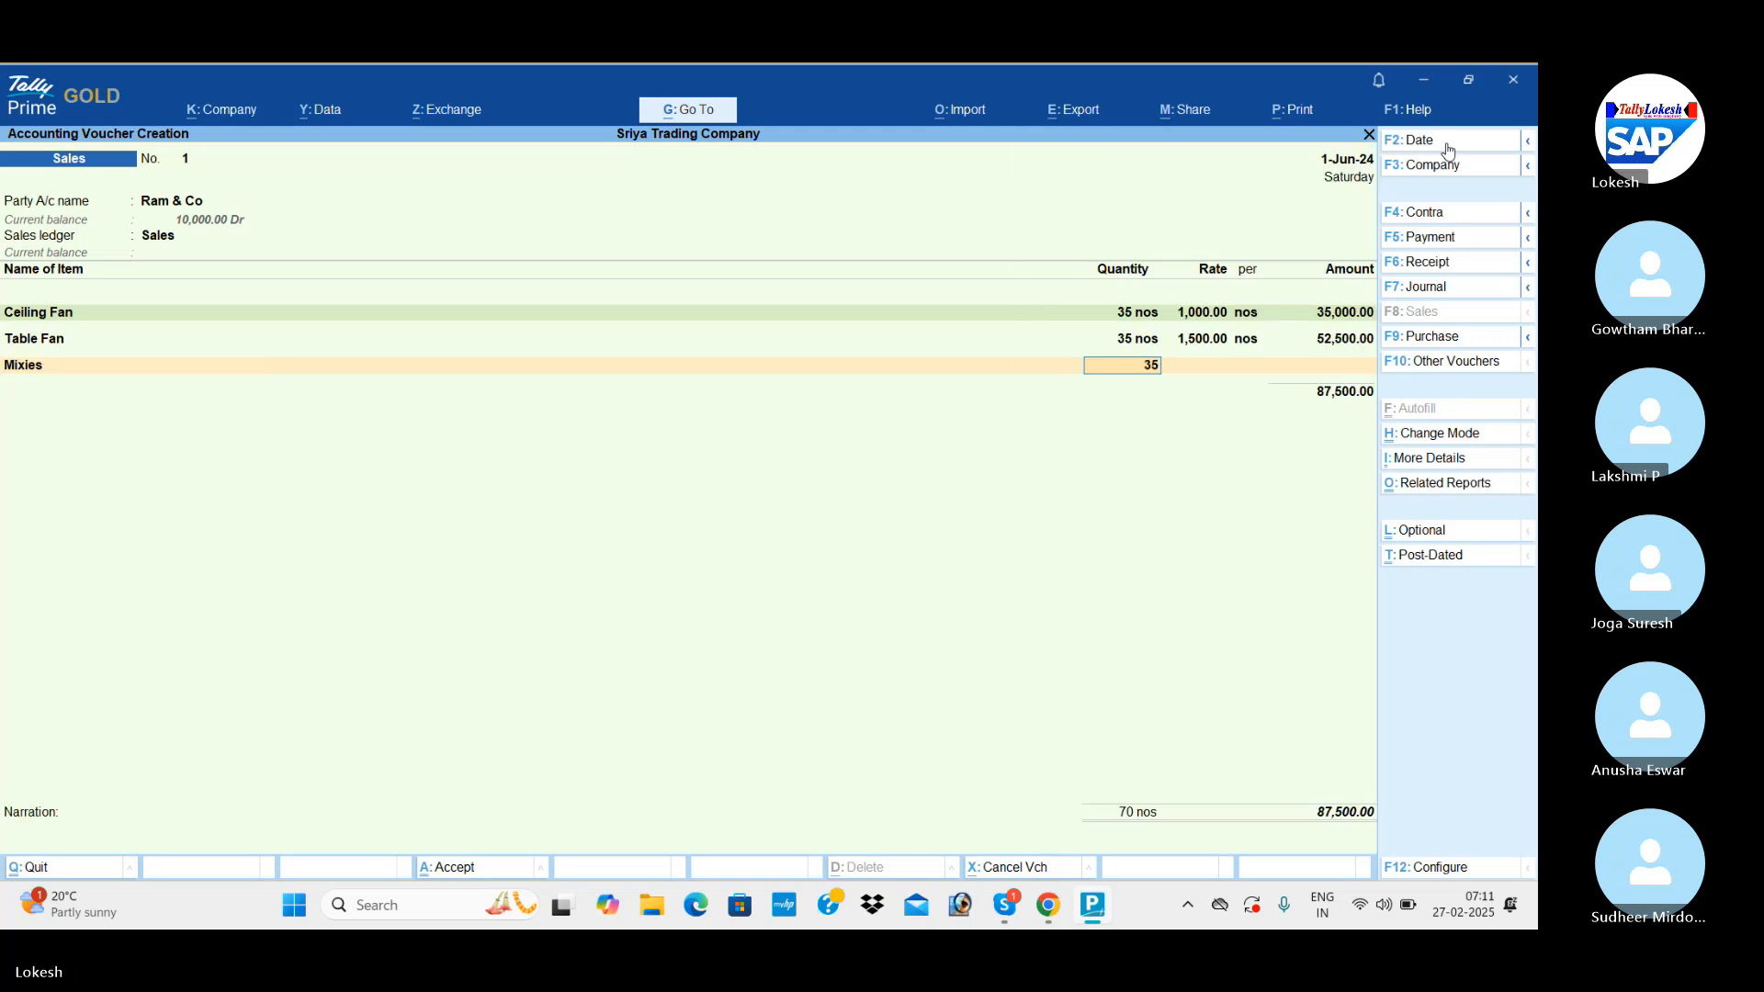
key(Return)
text(2000)
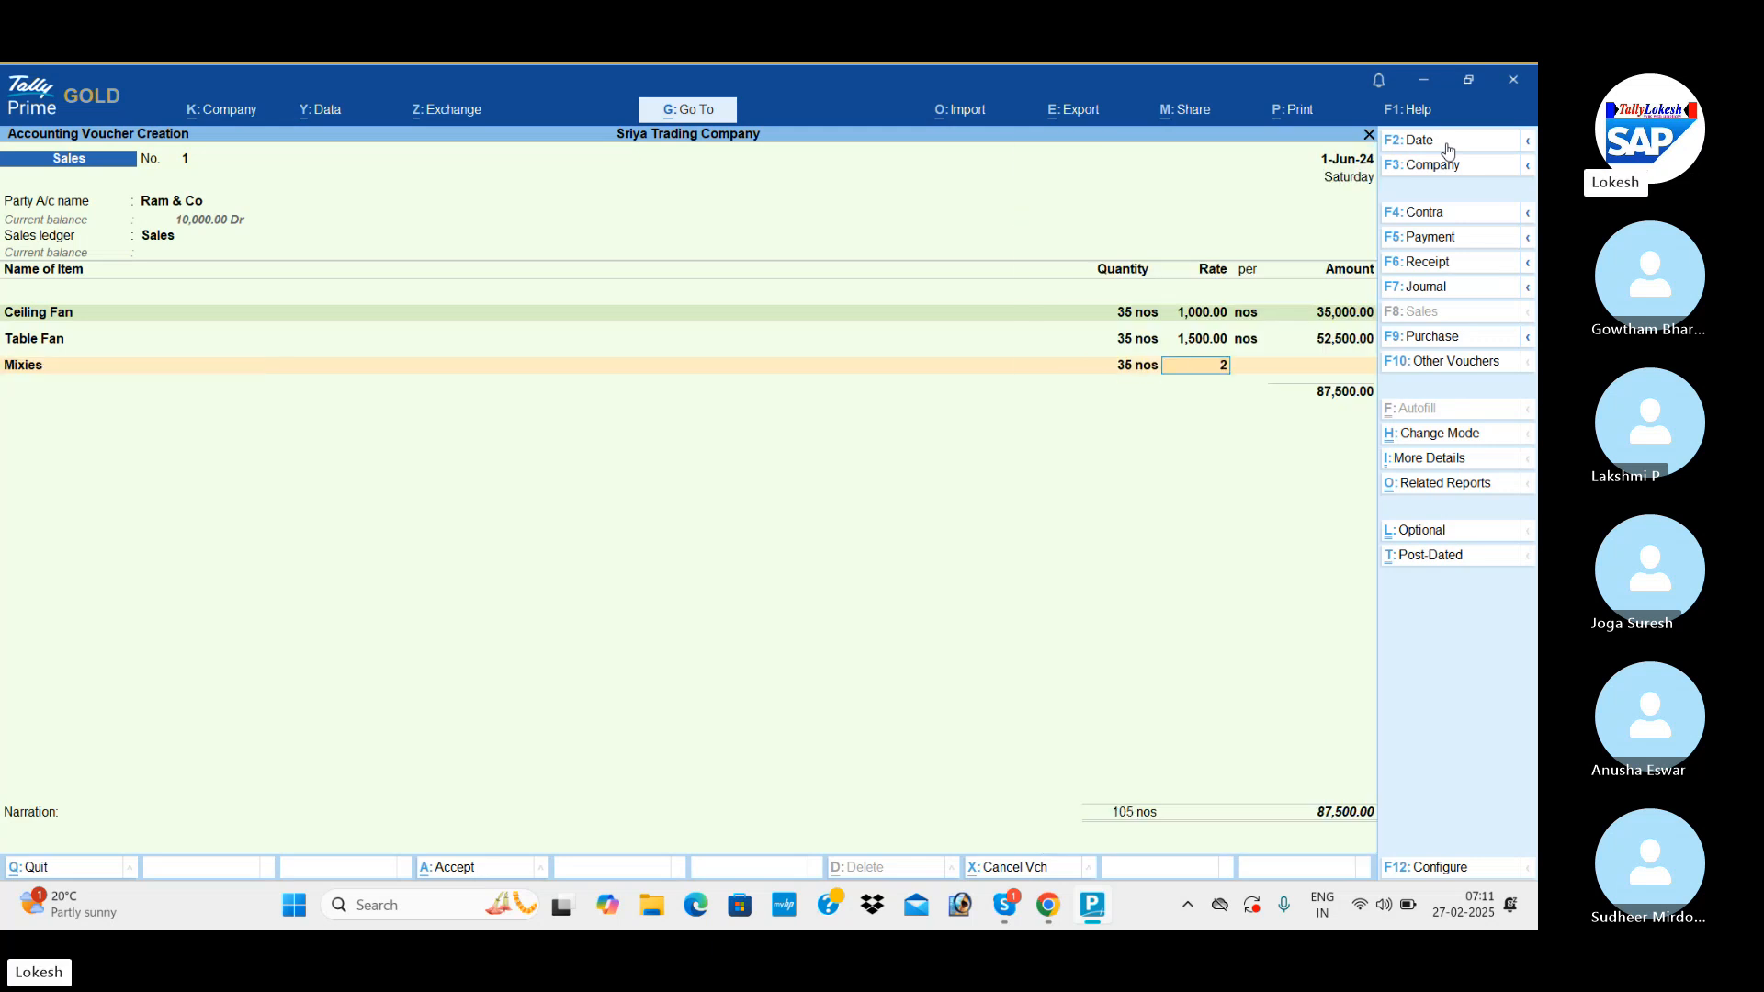
key(Return)
key(Return)
key(Return)
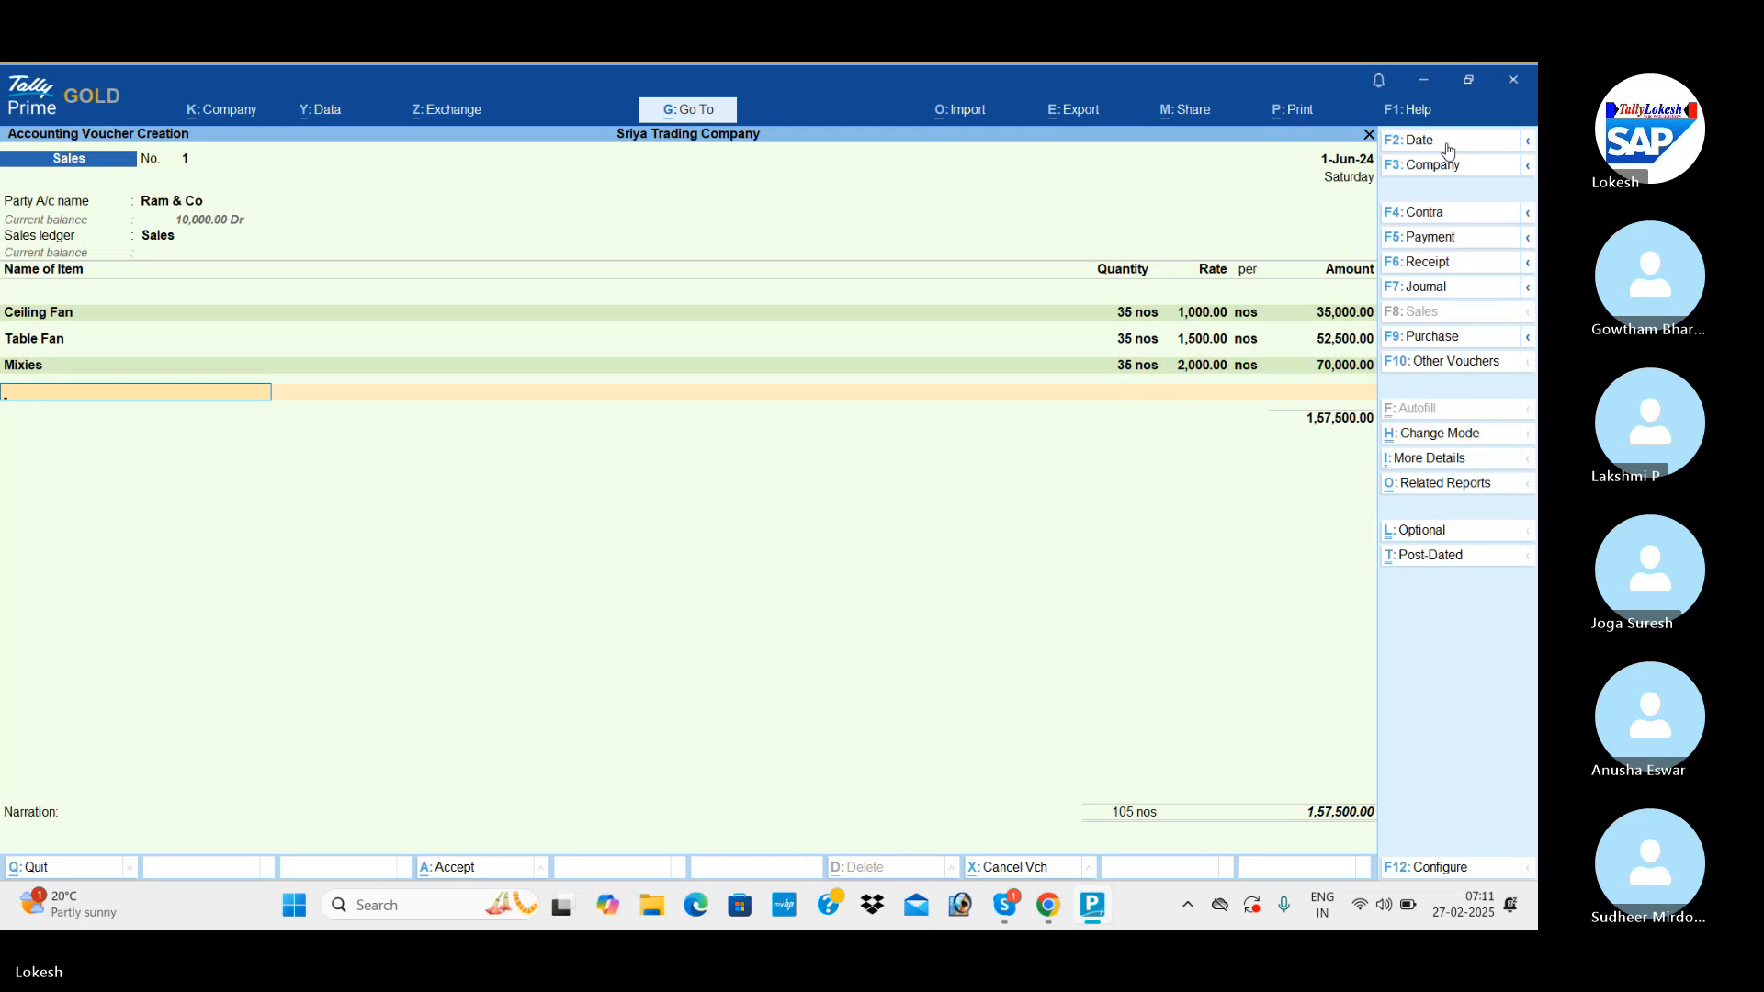
Add Grinders to the sales voucher with a quantity of 35 nos at a rate of 2,500.
text(g)
key(Return)
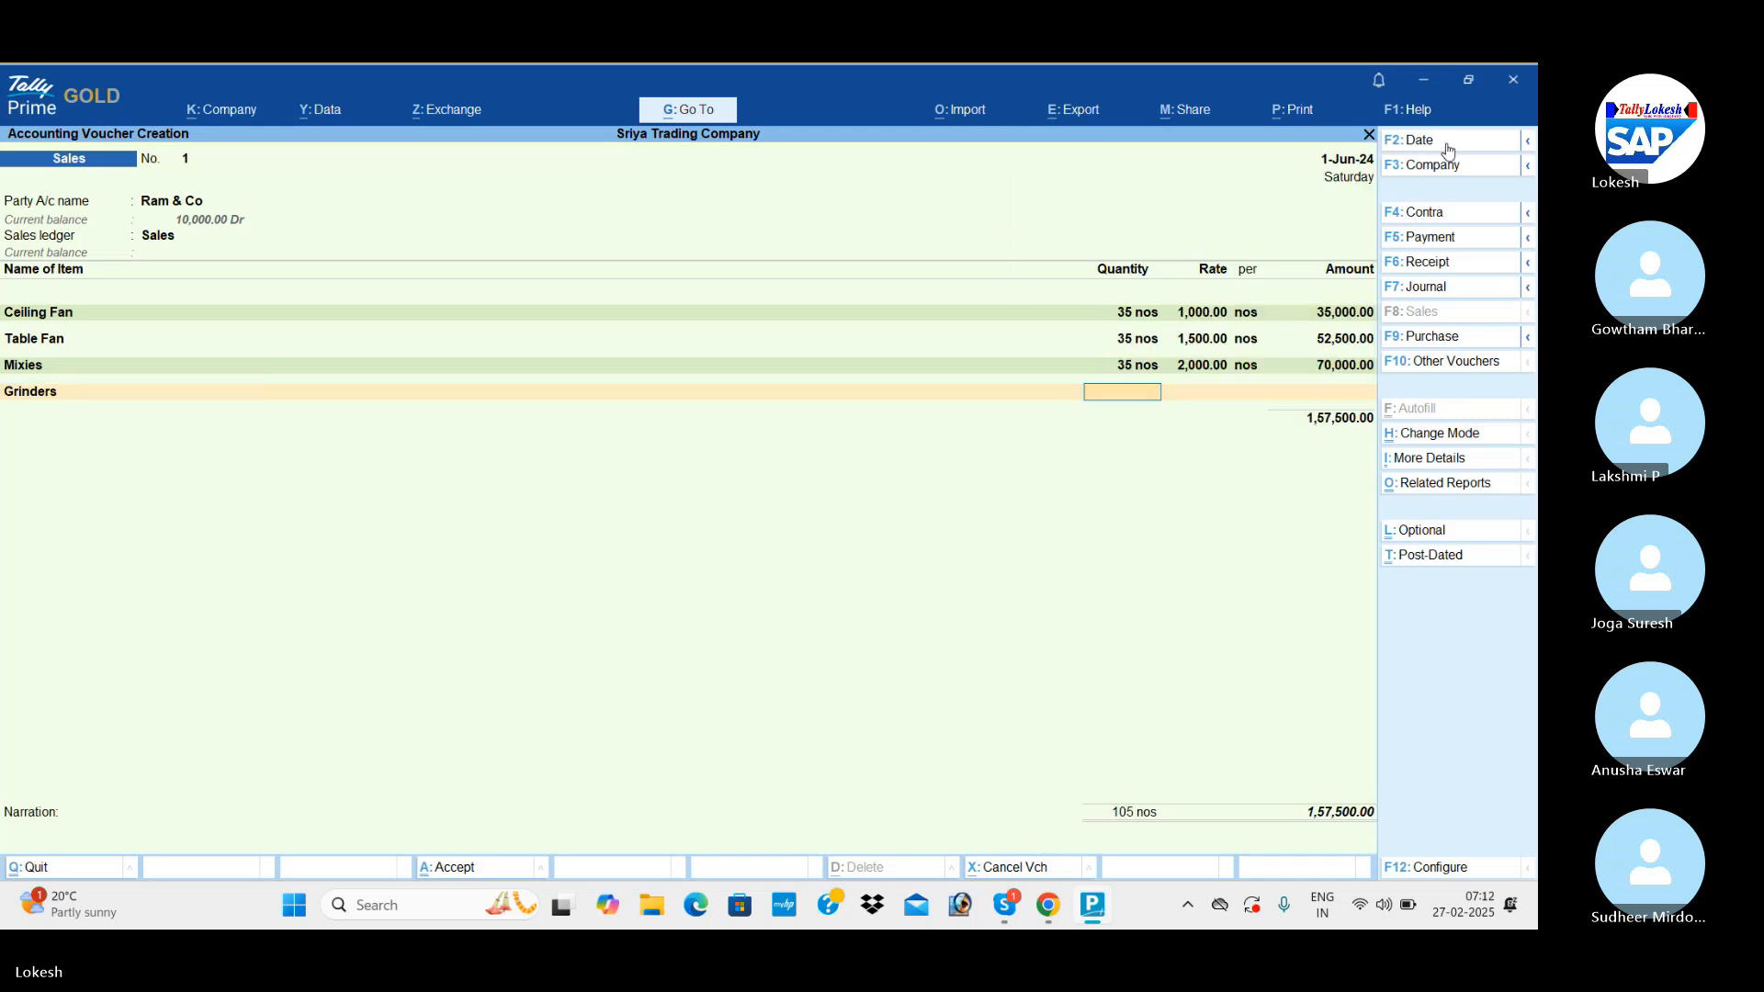
text(35)
key(Return)
text(2,500)
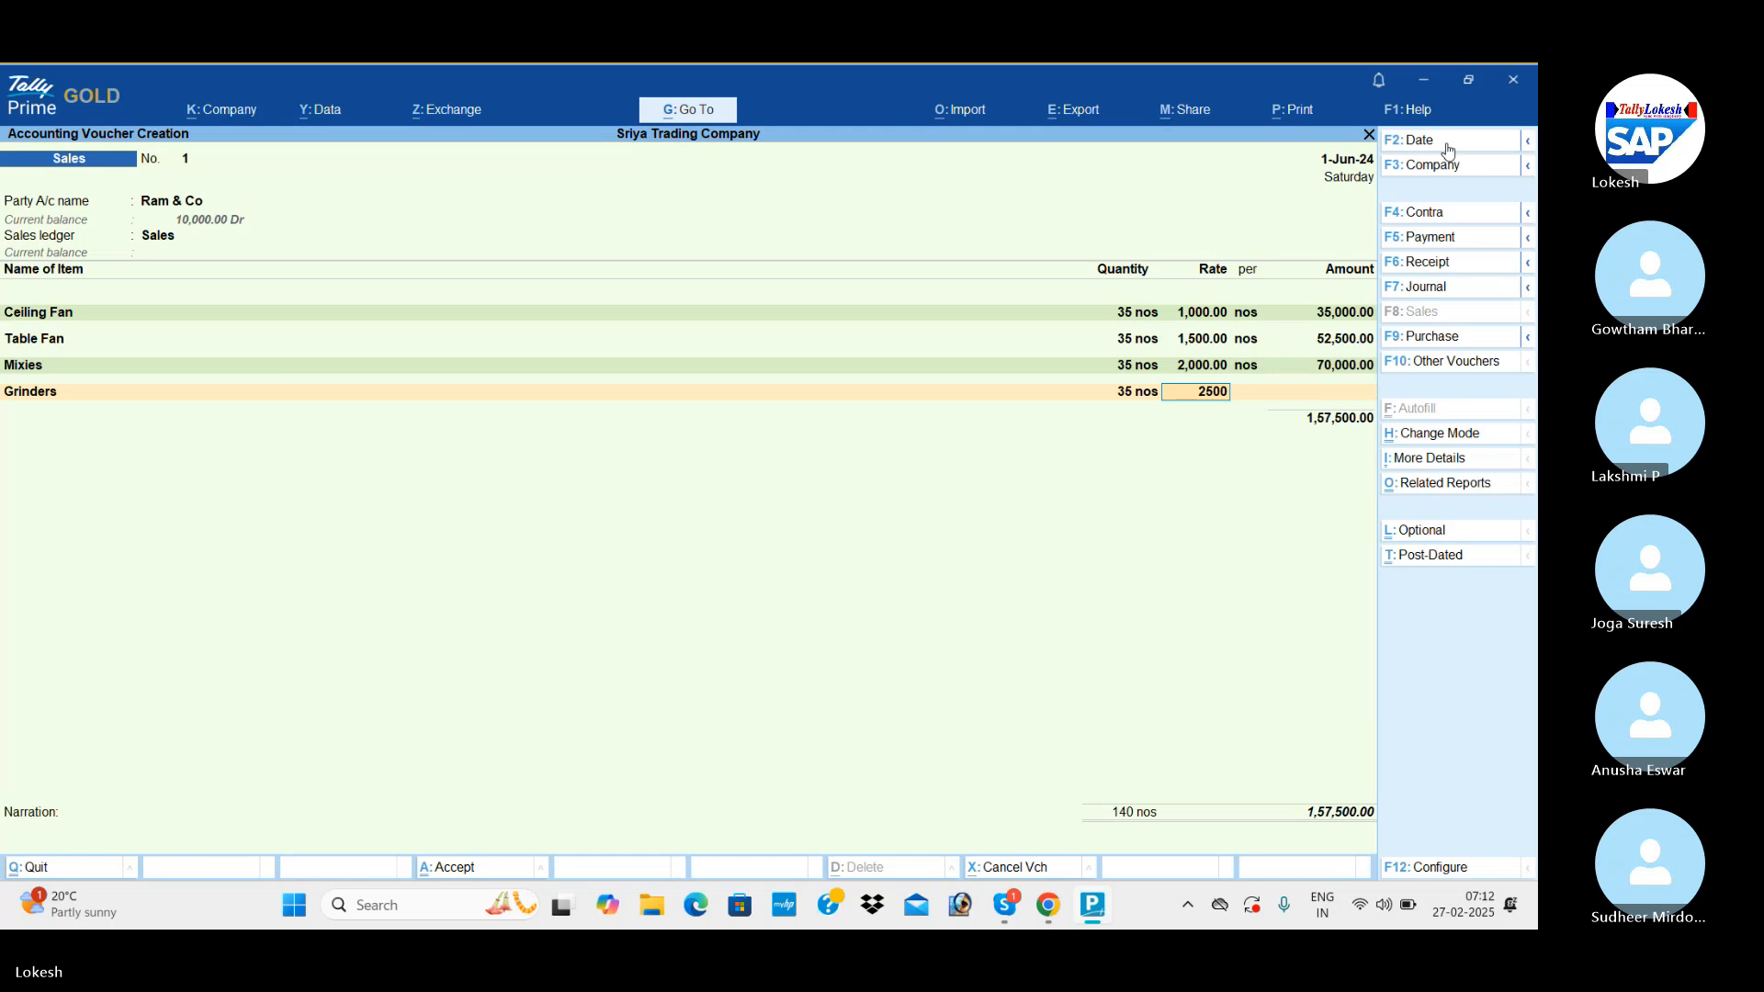
key(Return)
key(Return)
key(Return)
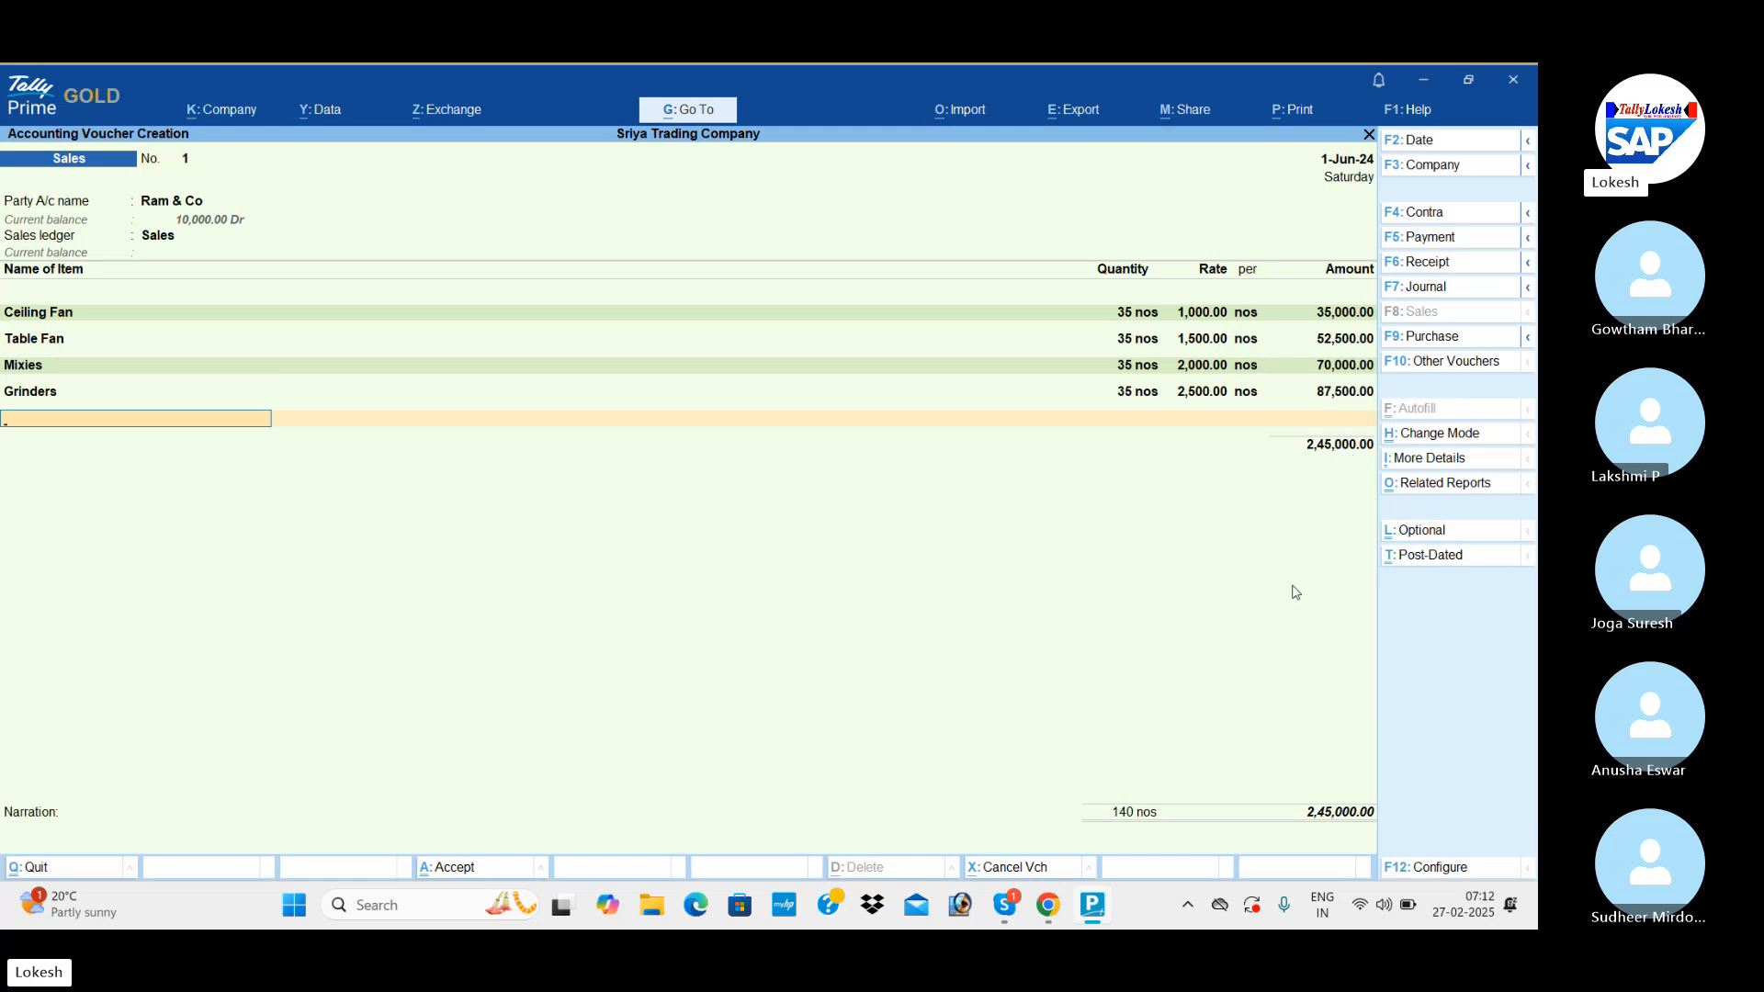
End the item list and create a ledger named Tax under Duties & Taxes from the voucher, keeping its other settings at their defaults.
key(Return)
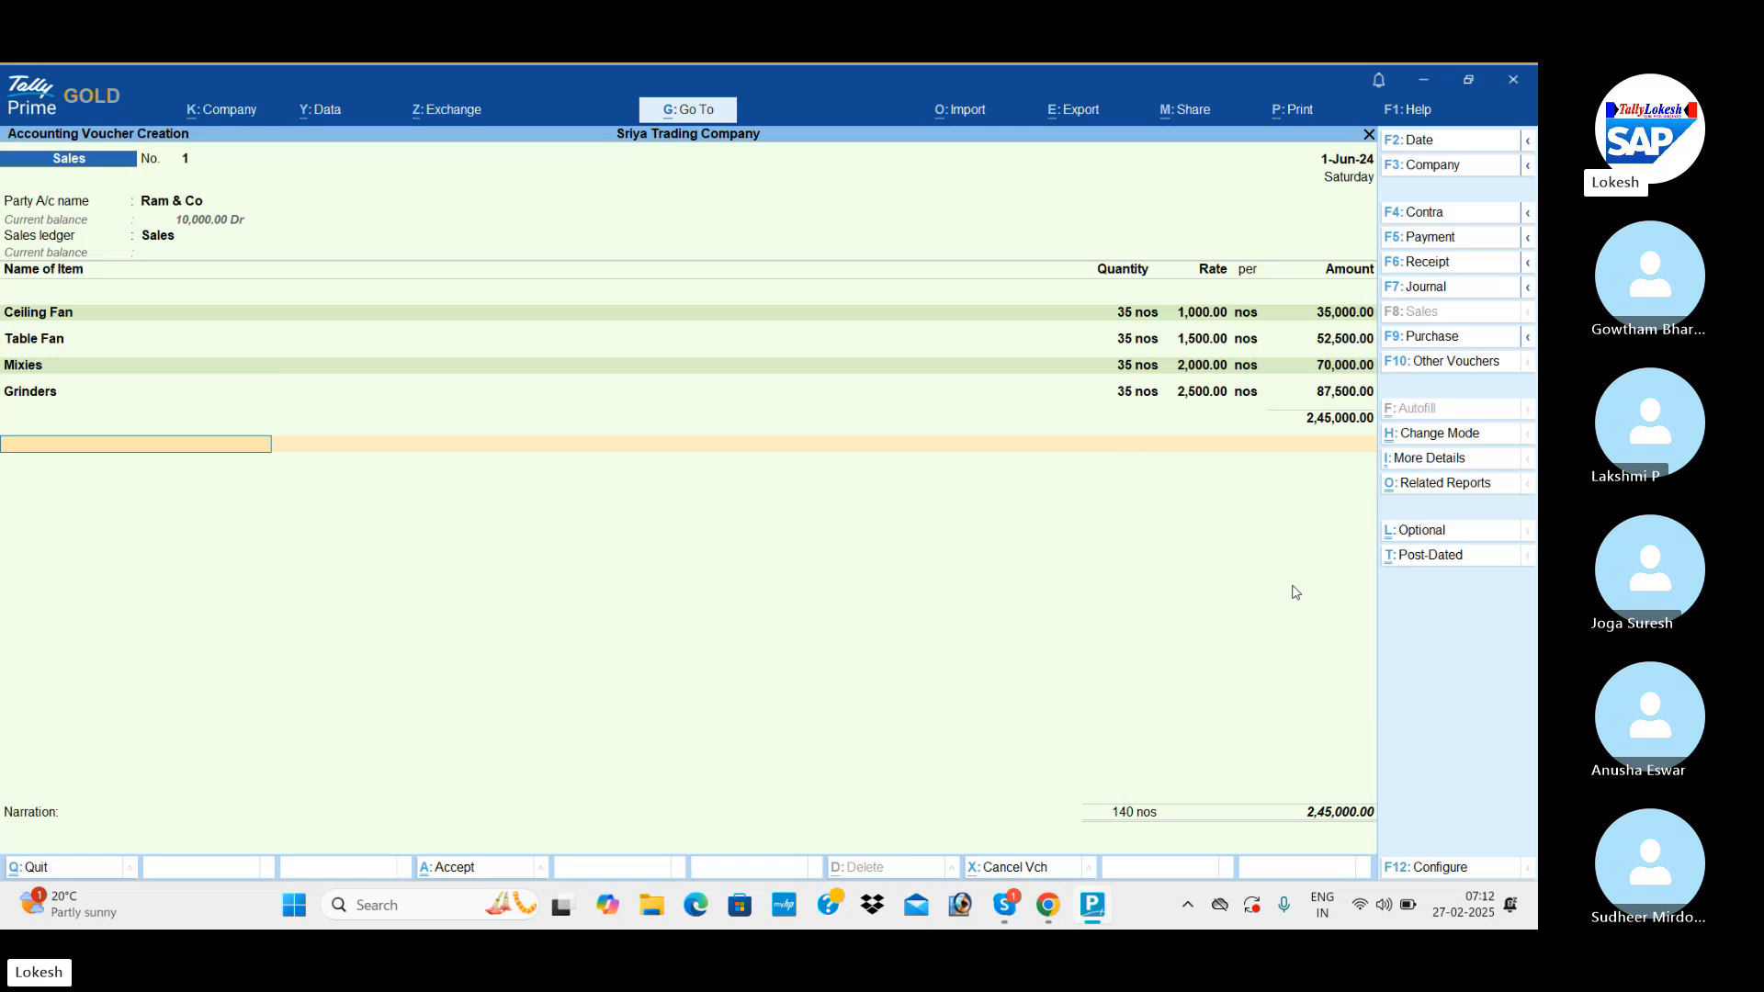
key(ctrl)
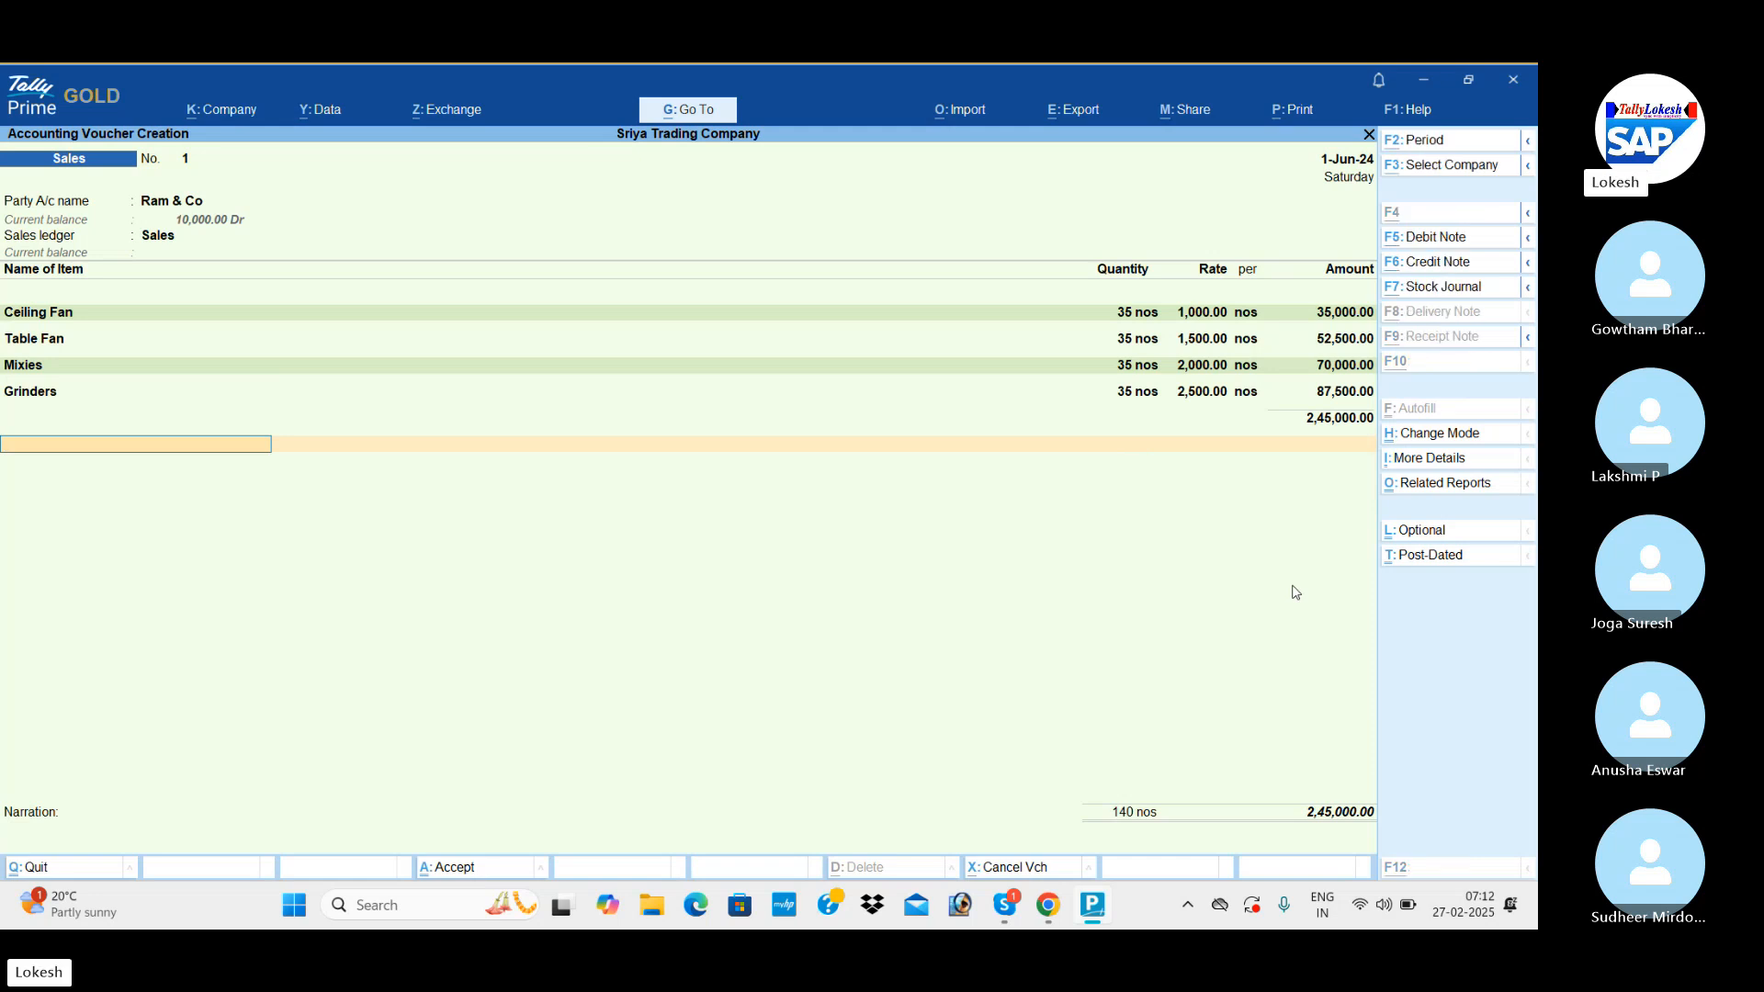
key(alt+c)
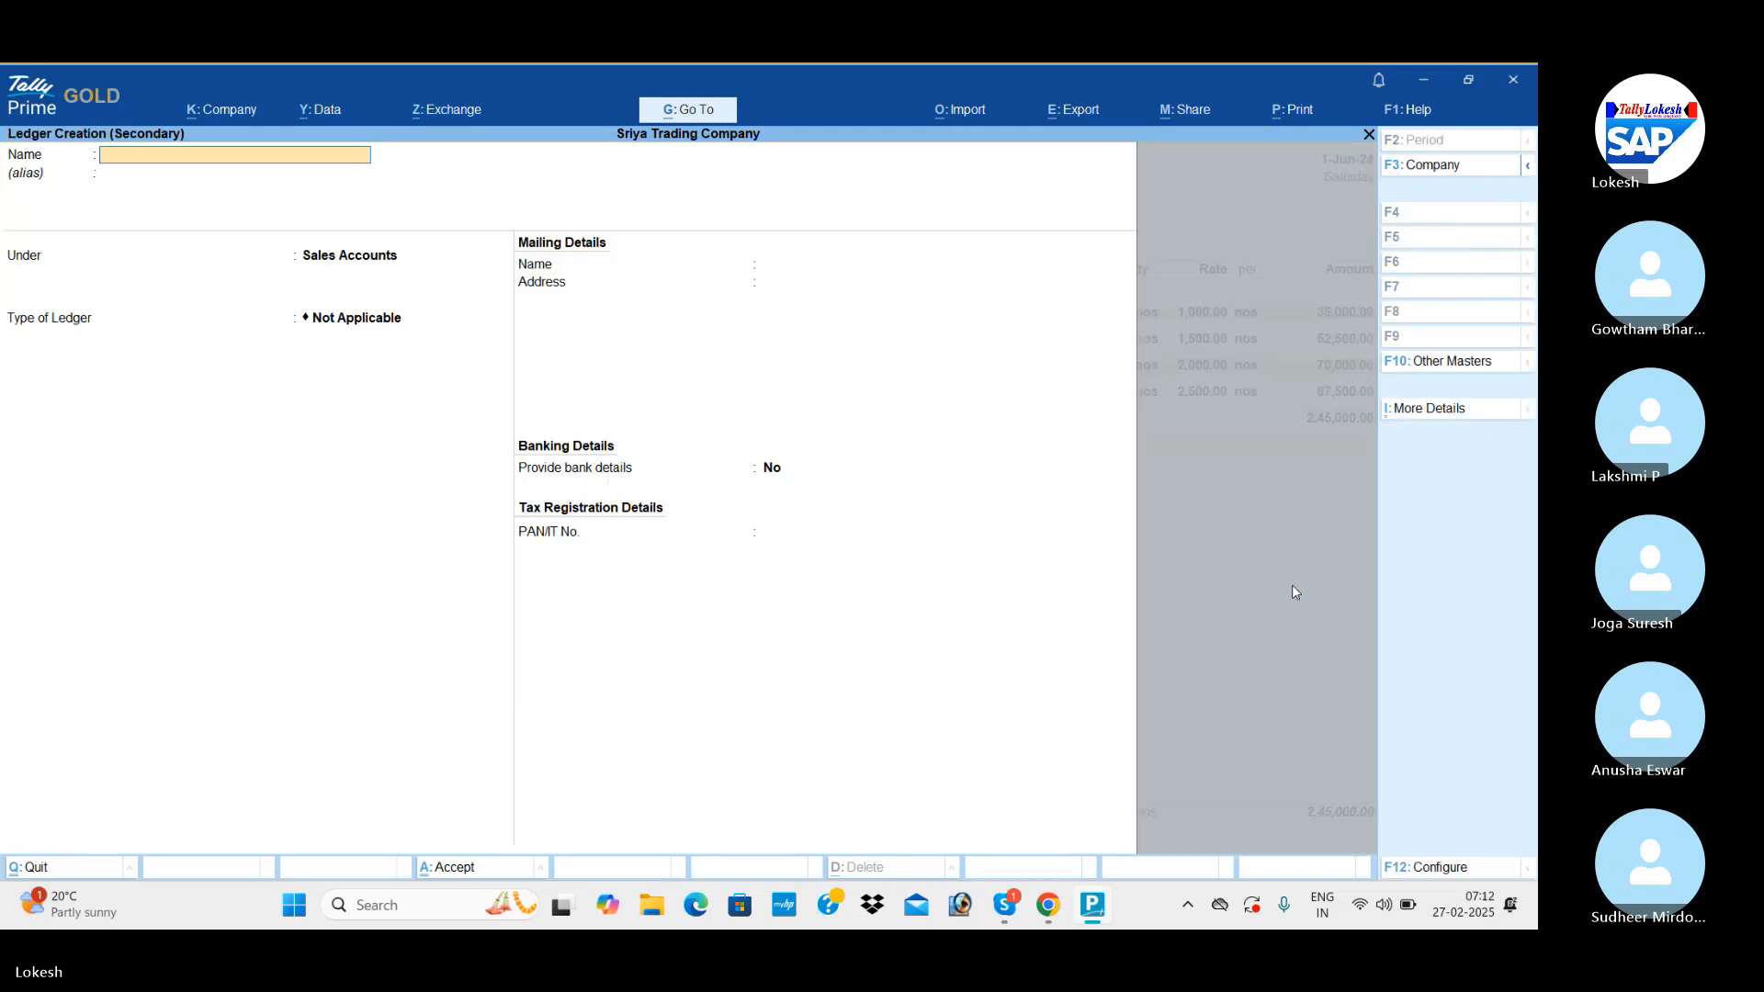
text(x)
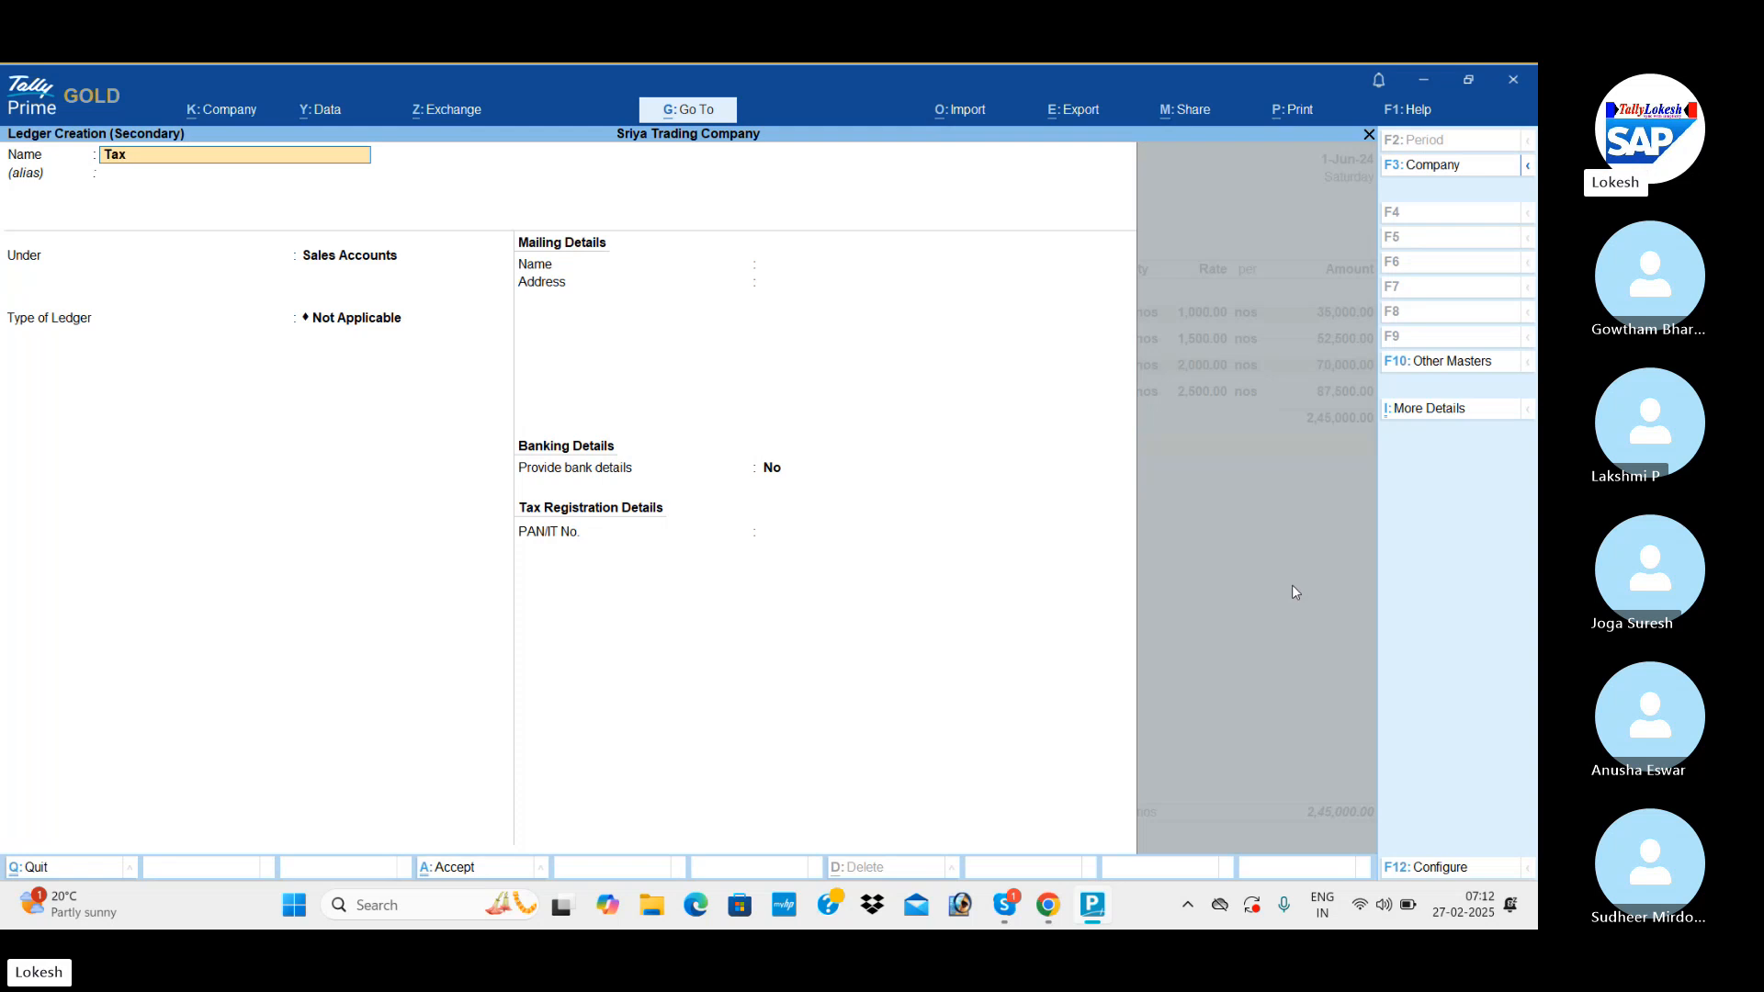
key(Return)
key(Return)
text(Du)
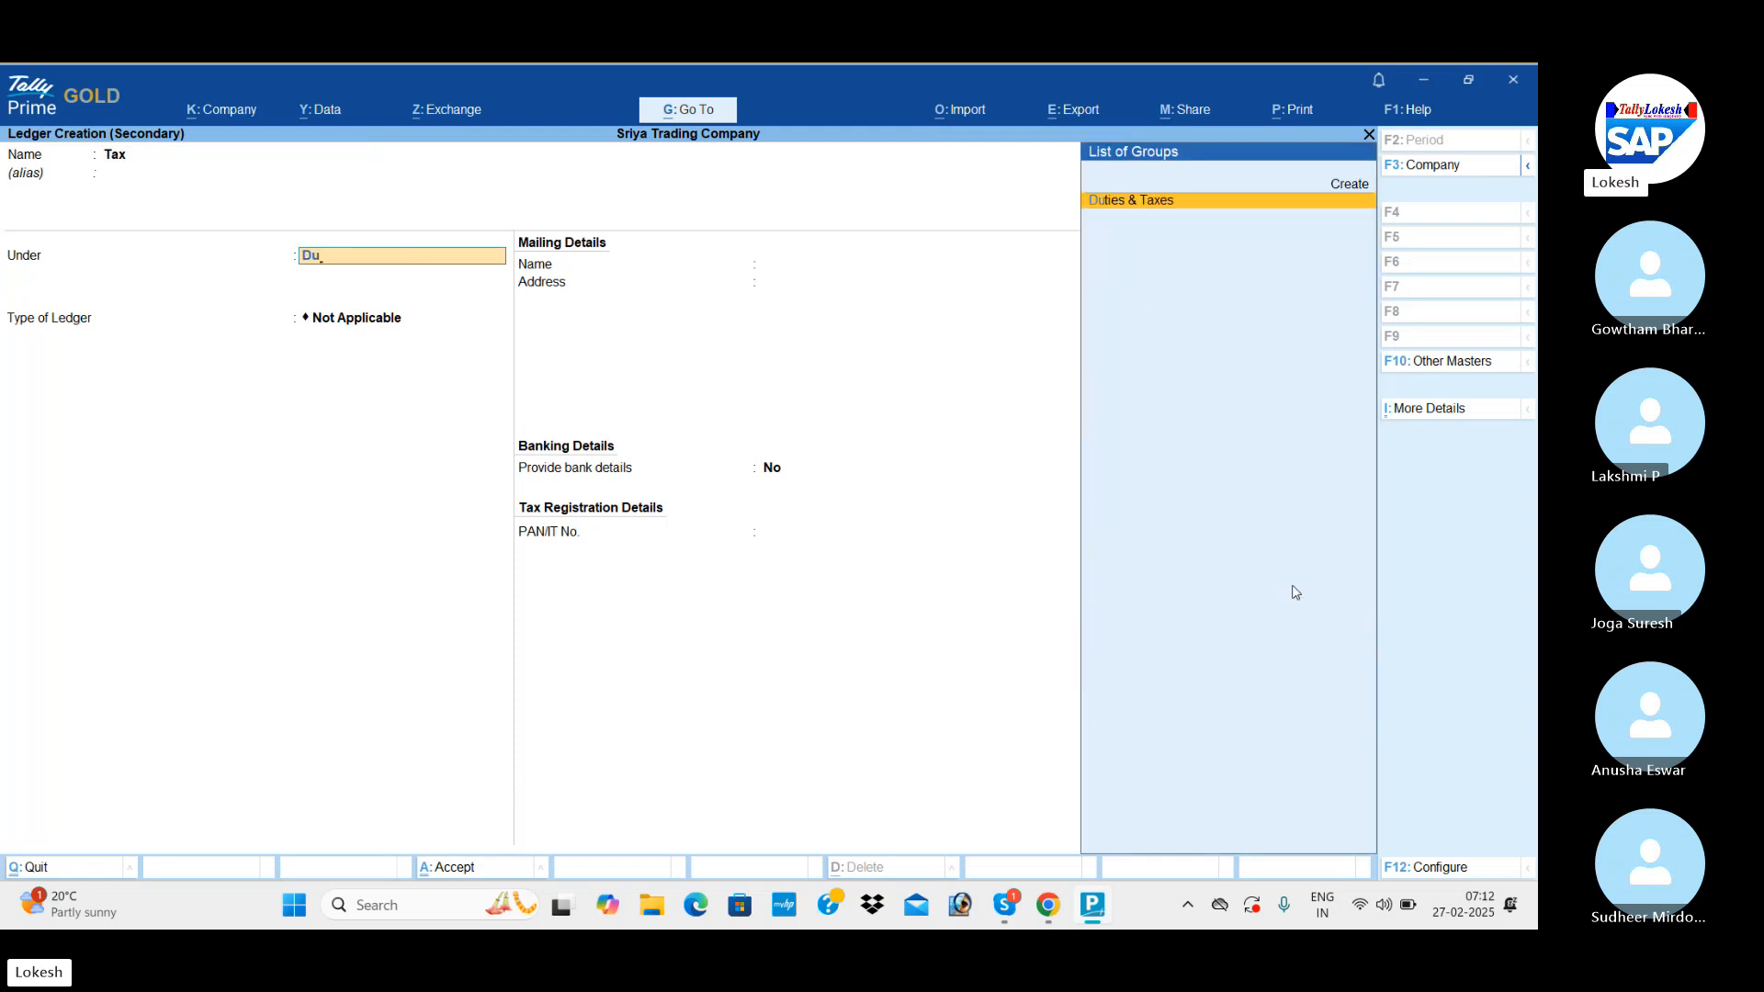
key(Return)
key(Return)
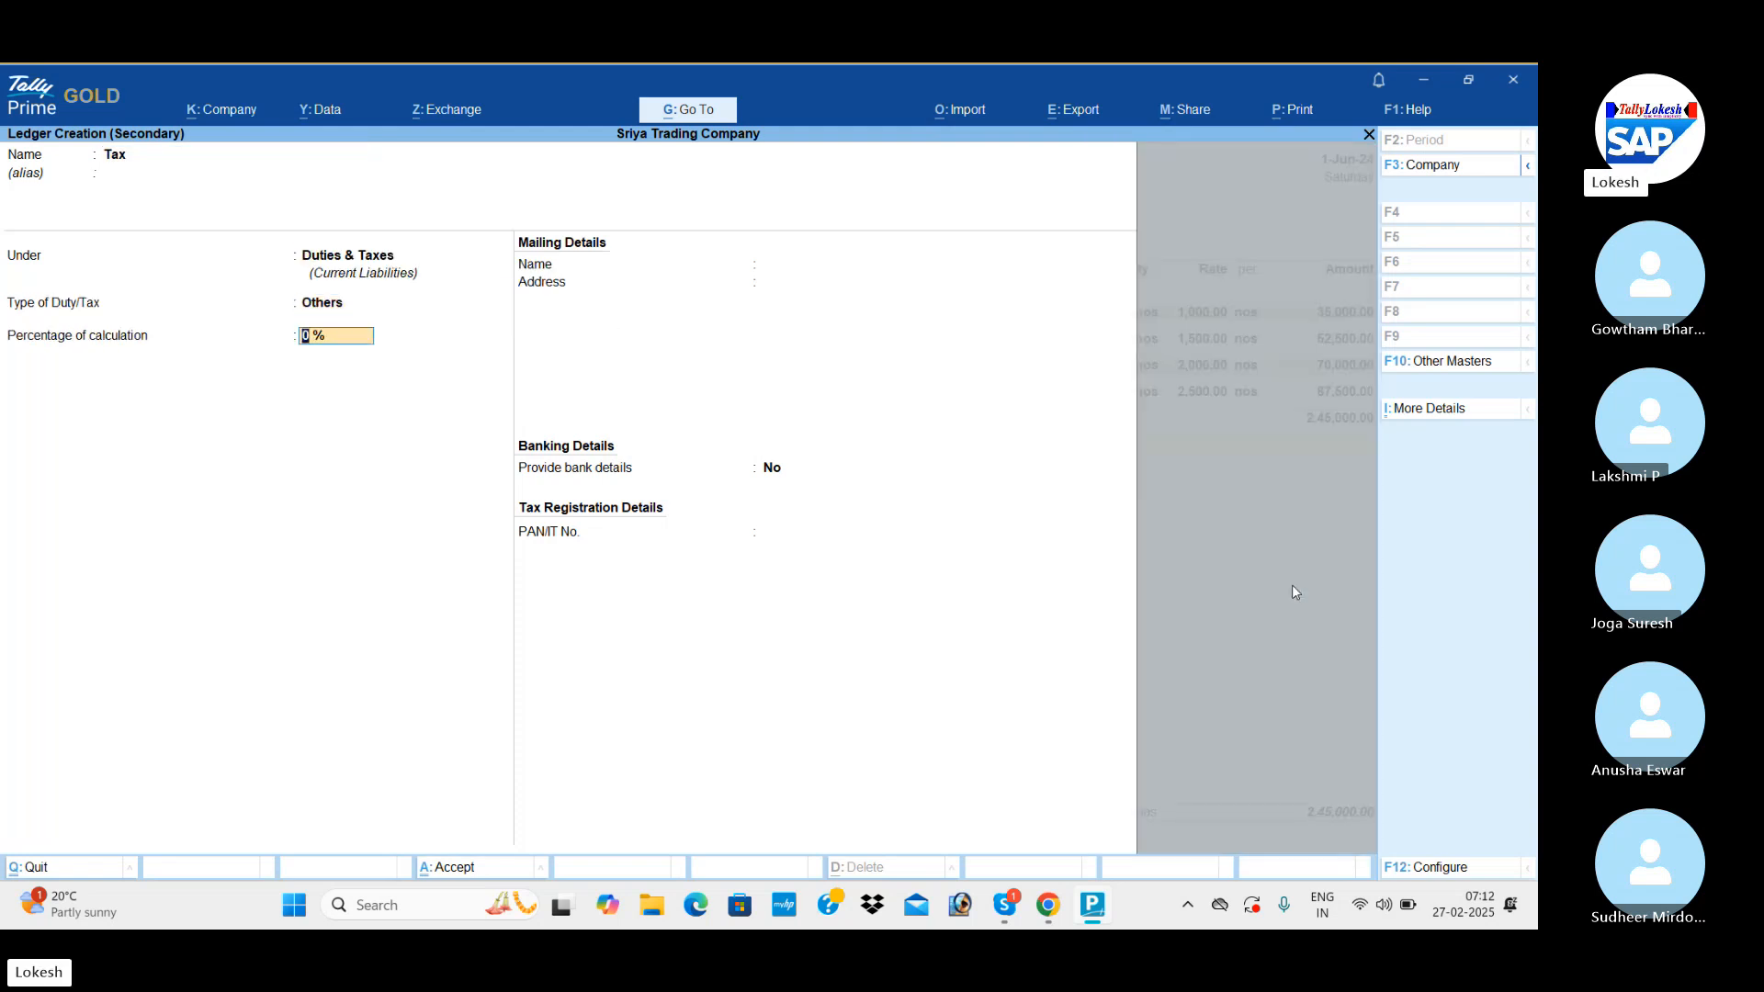
key(Return)
key(Return)
key(Return)
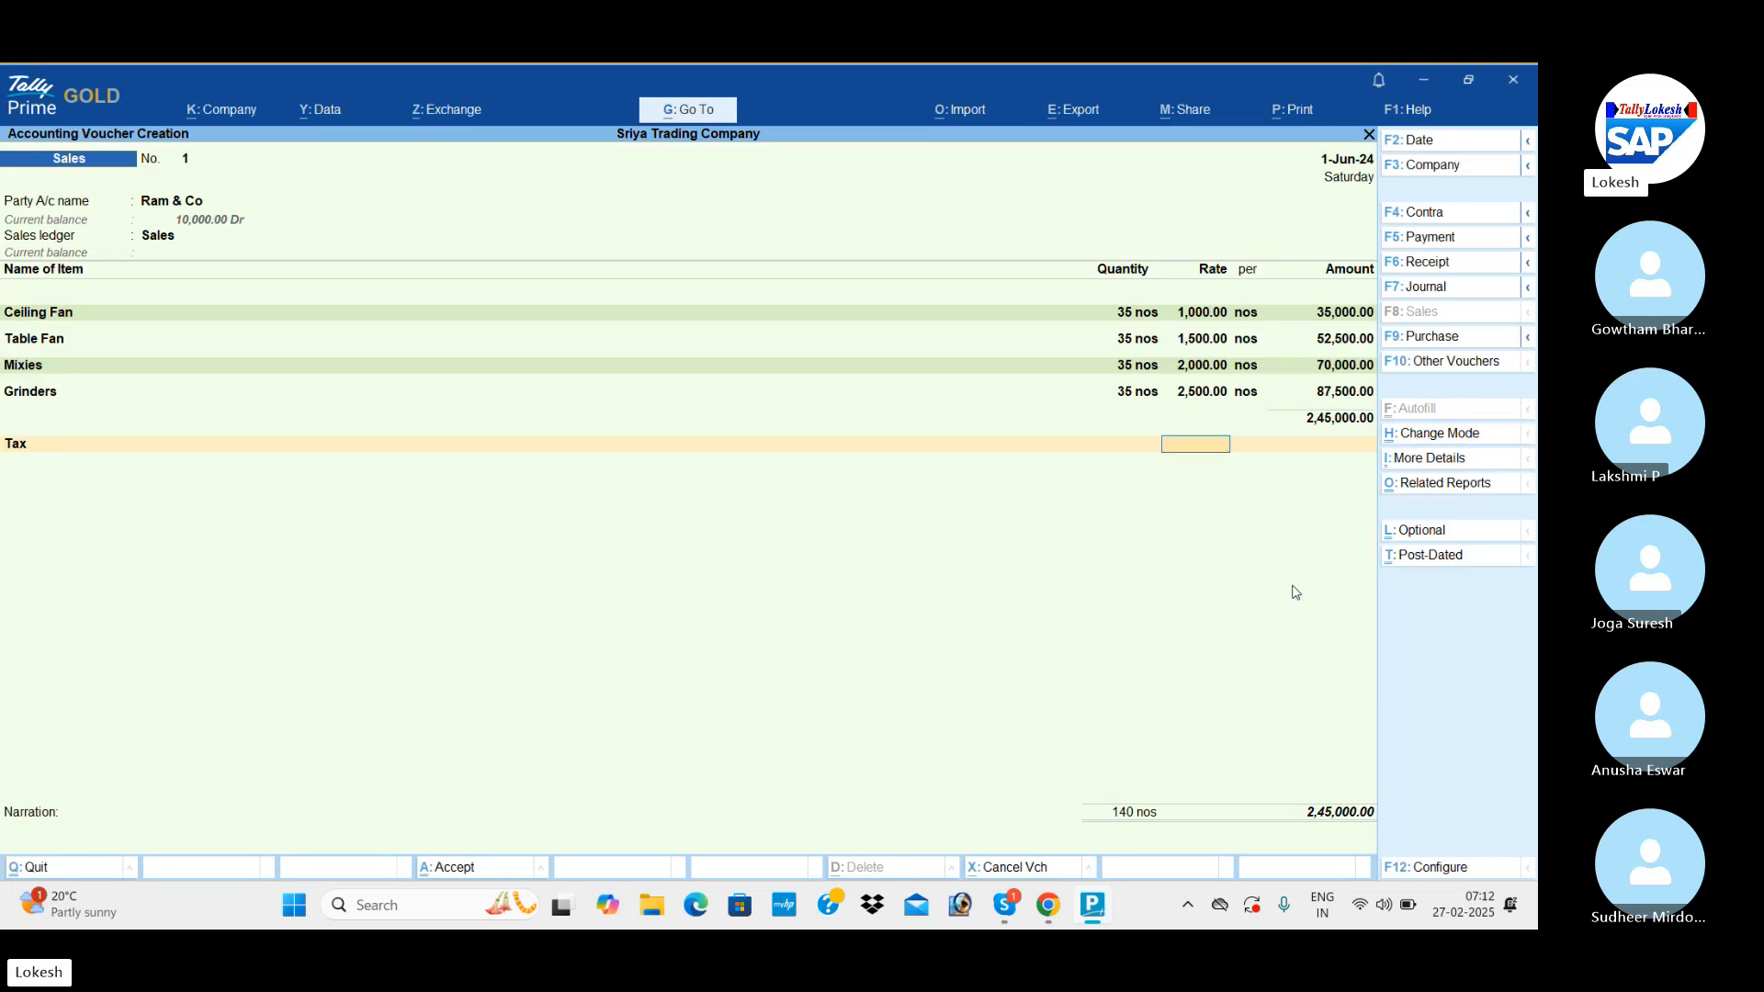
Apply the Tax ledger at 4% to the Ram & Co sales voucher and save it without a narration.
key(Return)
key(BackSpace)
key(Return)
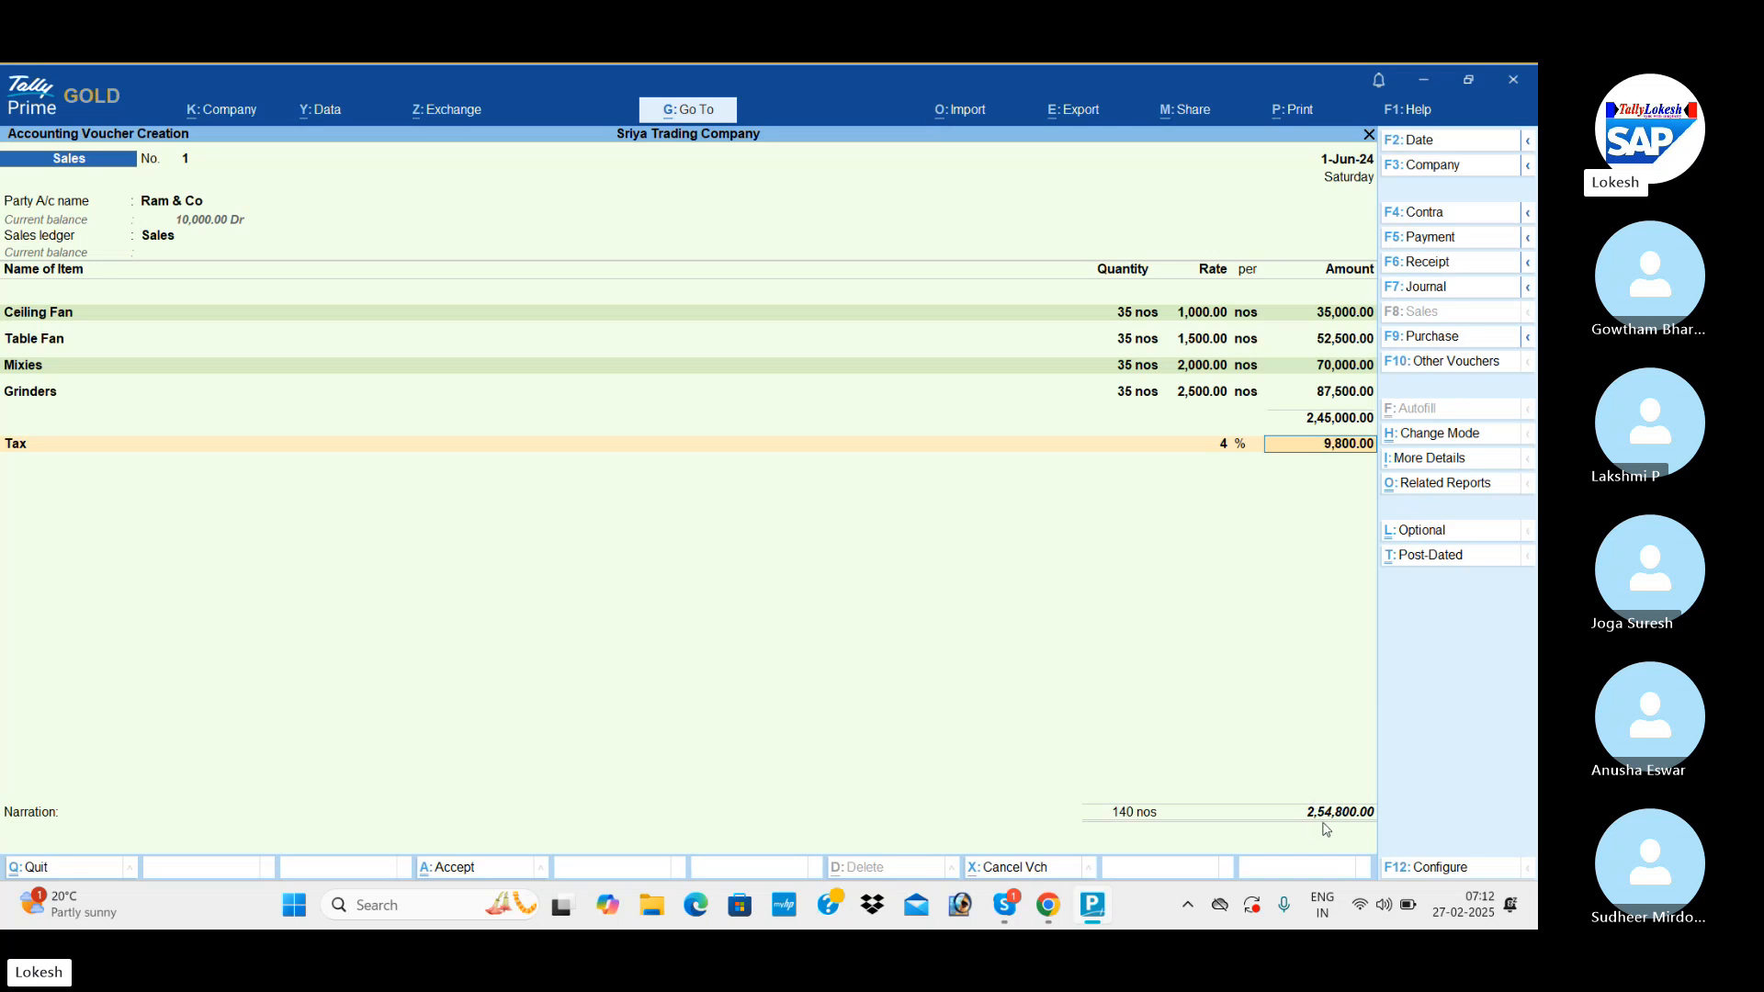
key(Return)
key(Return)
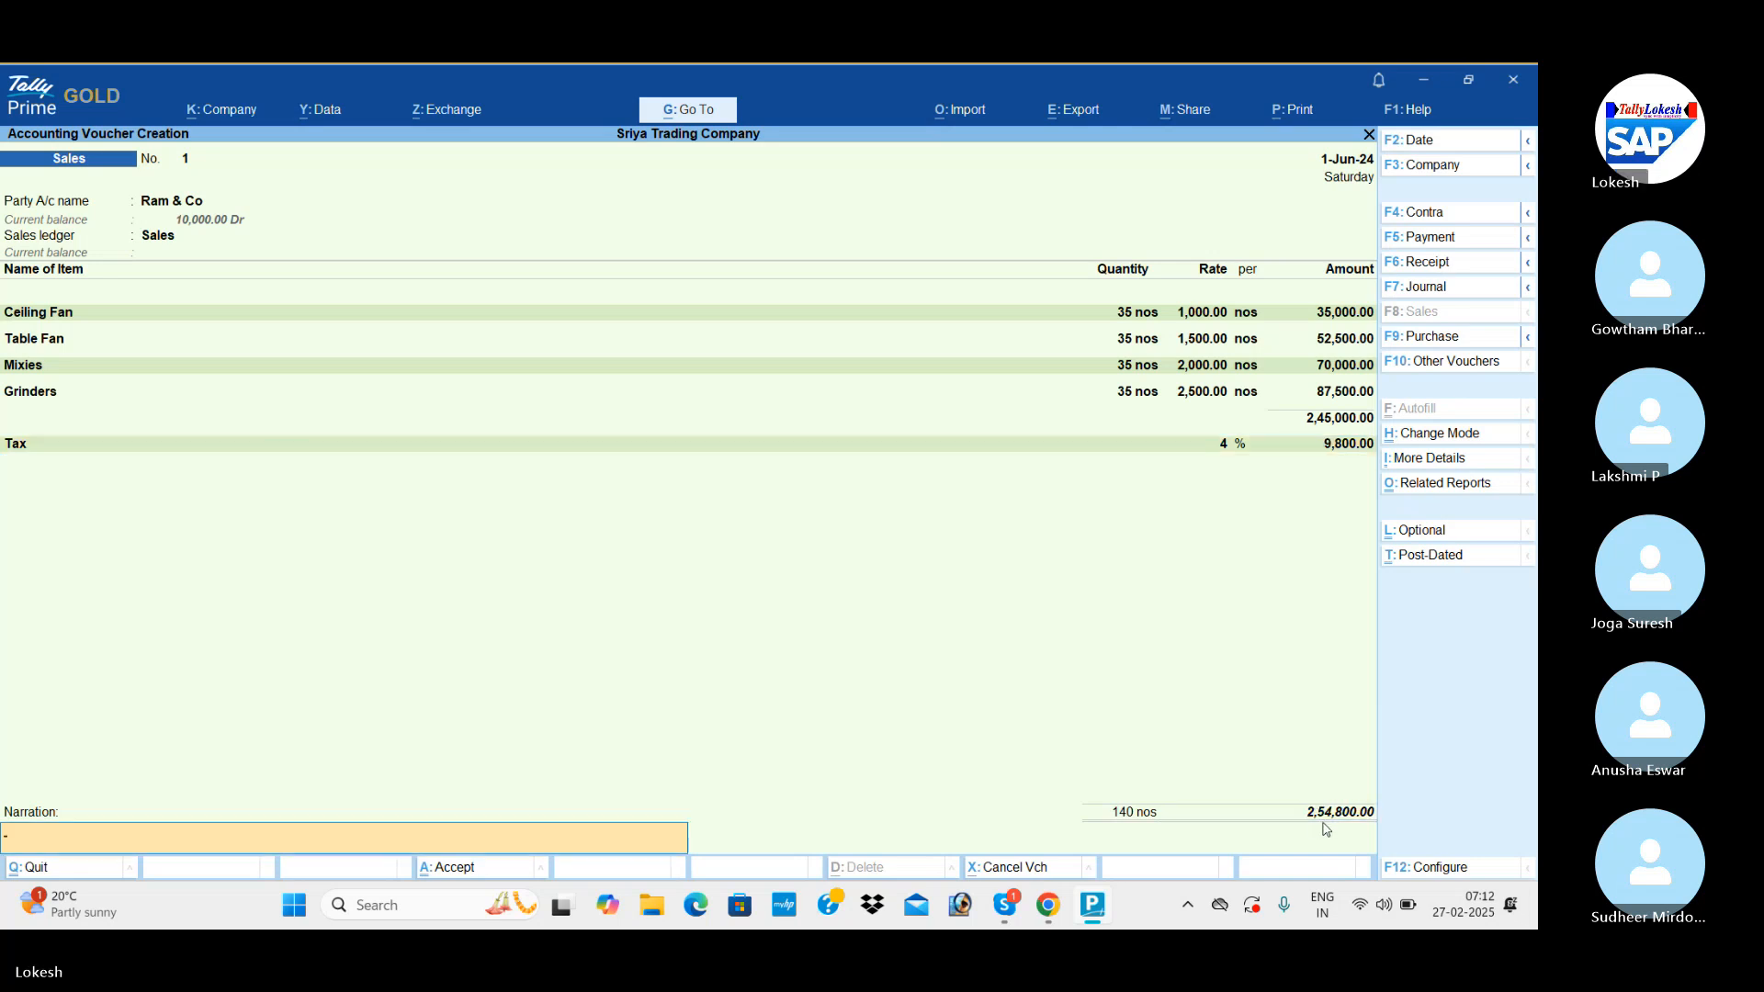
key(Return)
Set the date of the second sales voucher to 2-Jun-24.
key(Return)
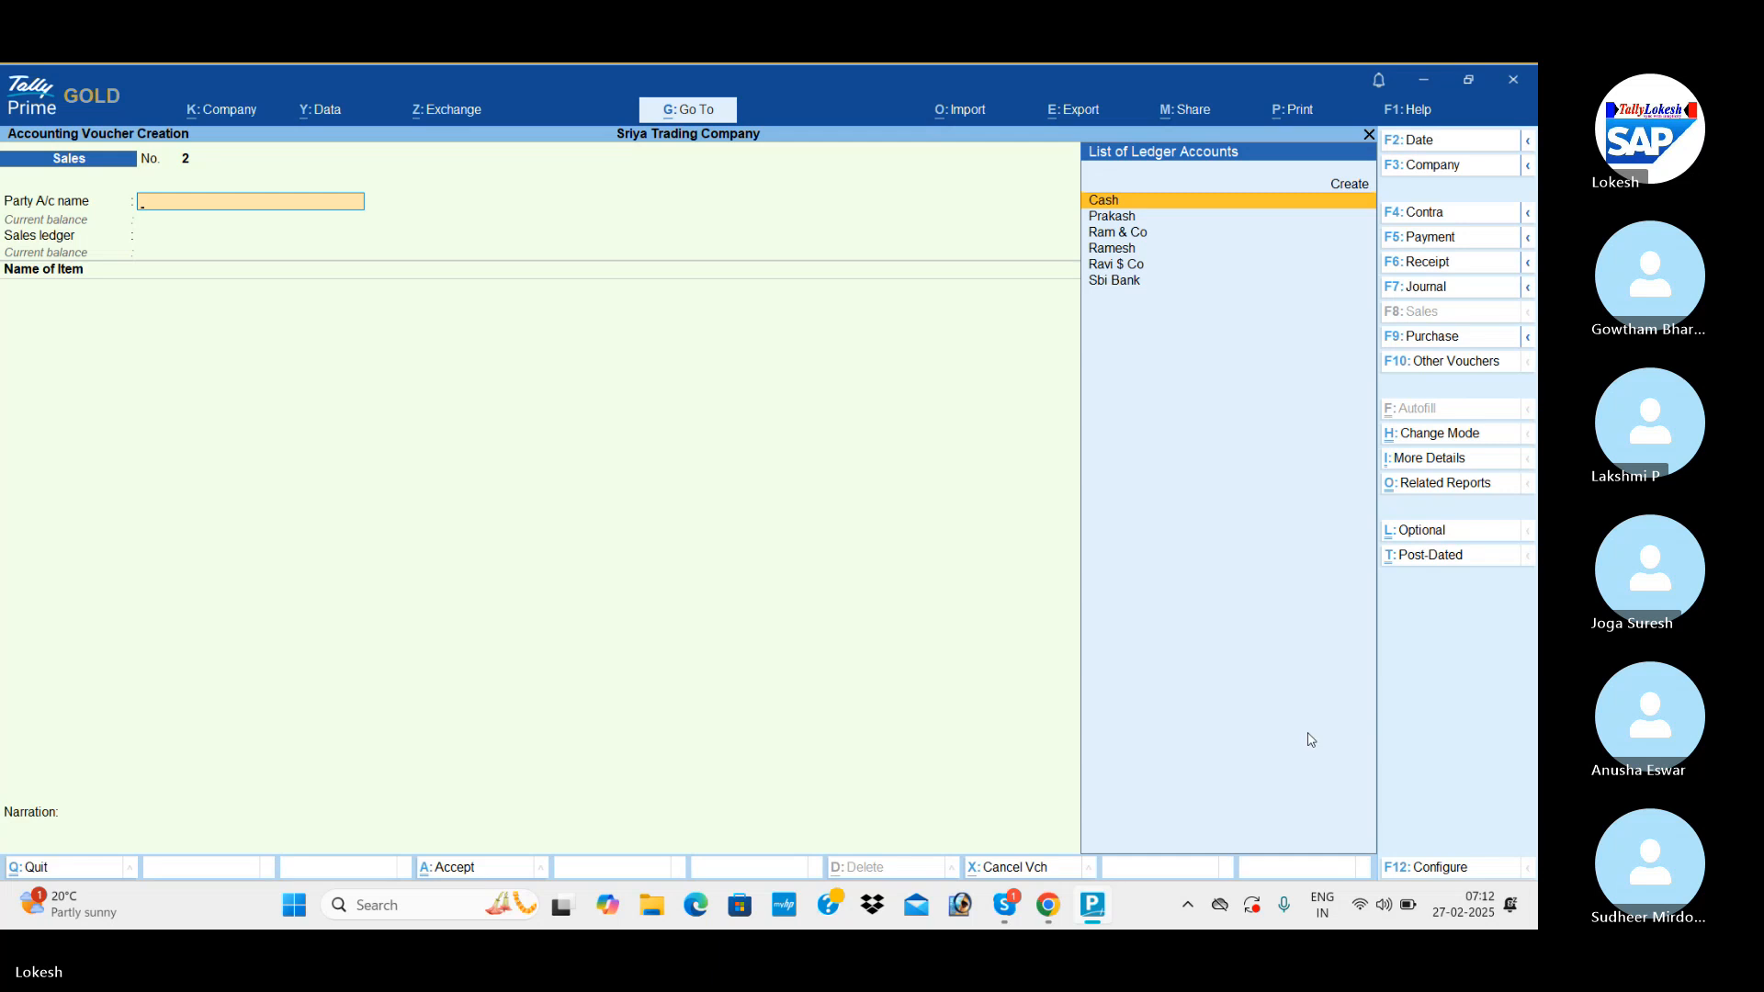
click(1458, 146)
text(2-4)
key(Return)
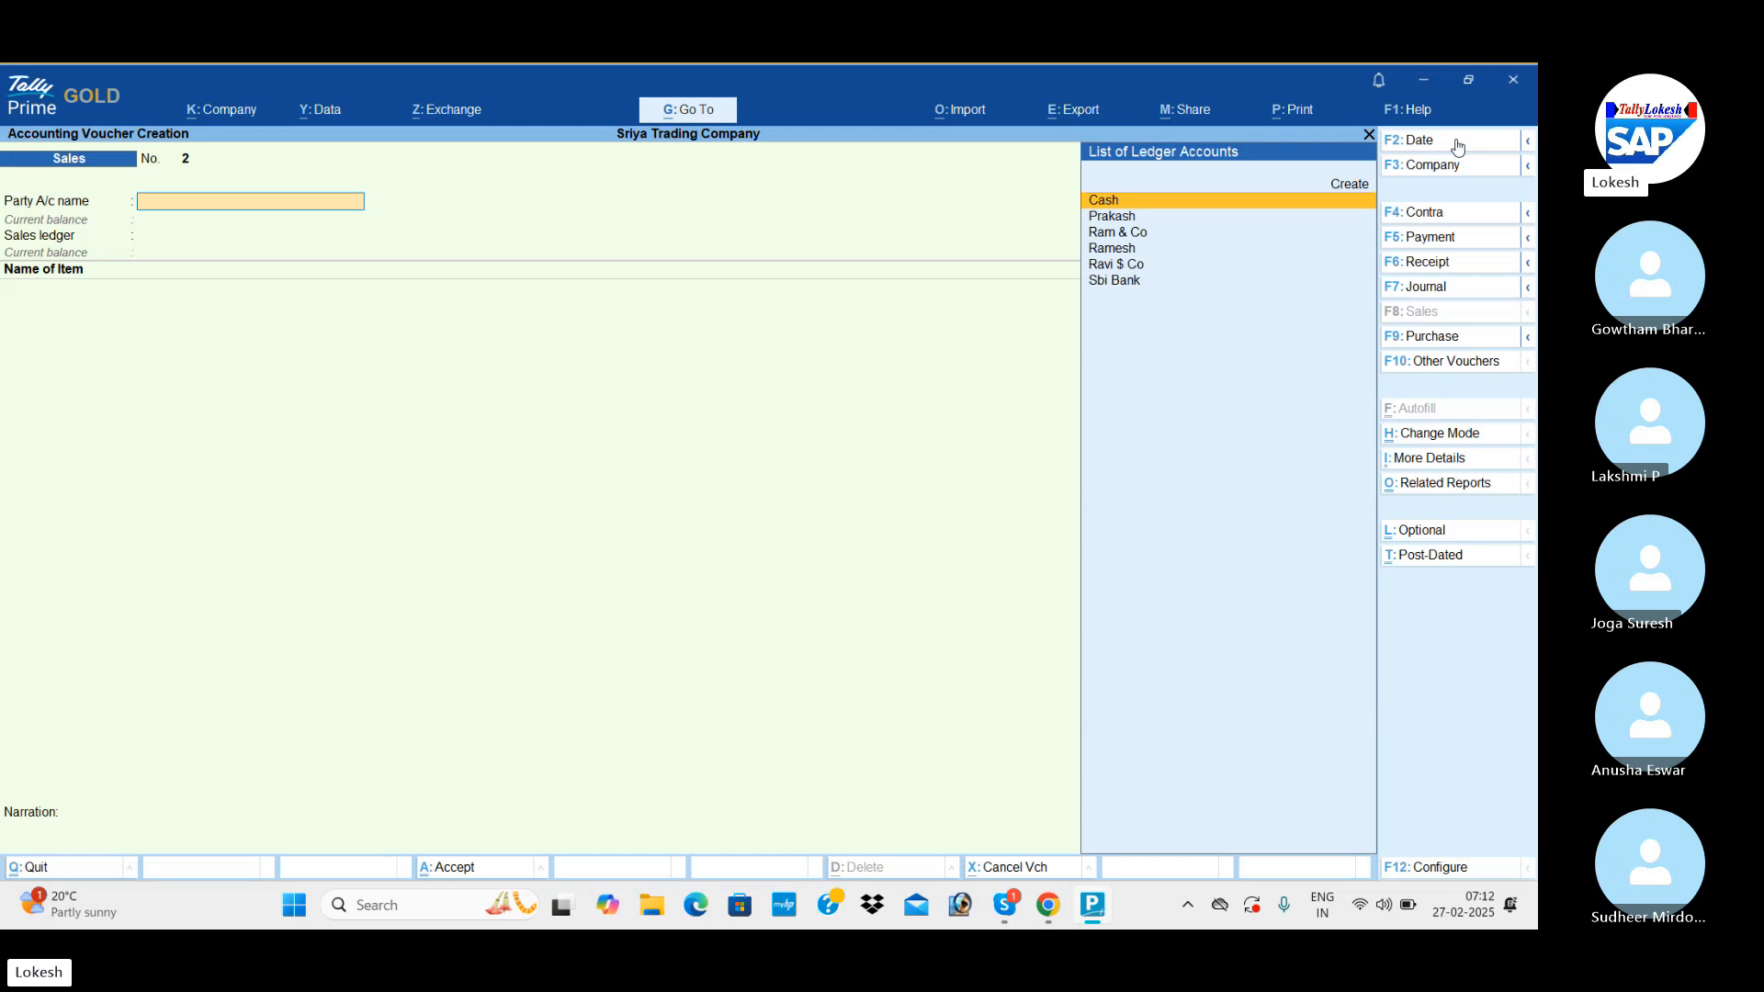
Select Ravi $ Co as the sales voucher's party account and leave the dispatch and party details at their defaults.
key(Down)
key(Down)
key(Down)
key(Down)
key(Return)
key(Return)
key(Return)
key(Return)
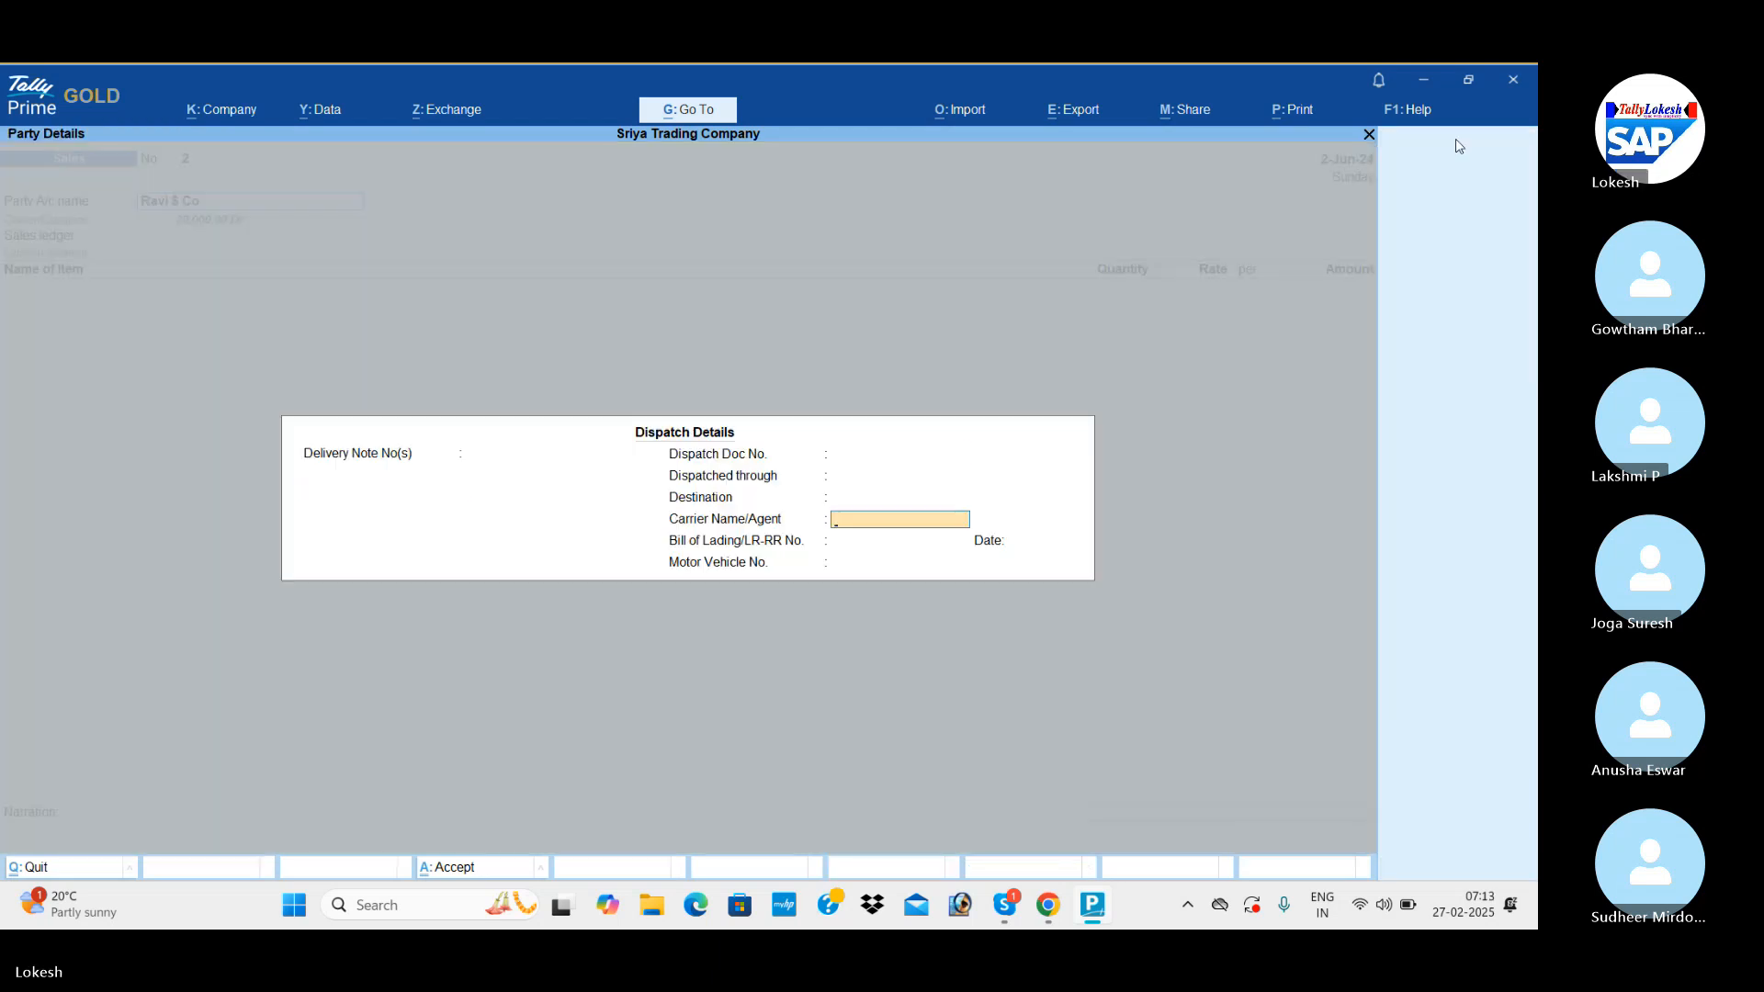
key(Return)
key(Return)
key(Return)
Choose the Sales ledger and add Ceiling Fan with a quantity of 35 nos at the rate of 1,000.
key(Return)
key(Return)
key(Return)
key(Return)
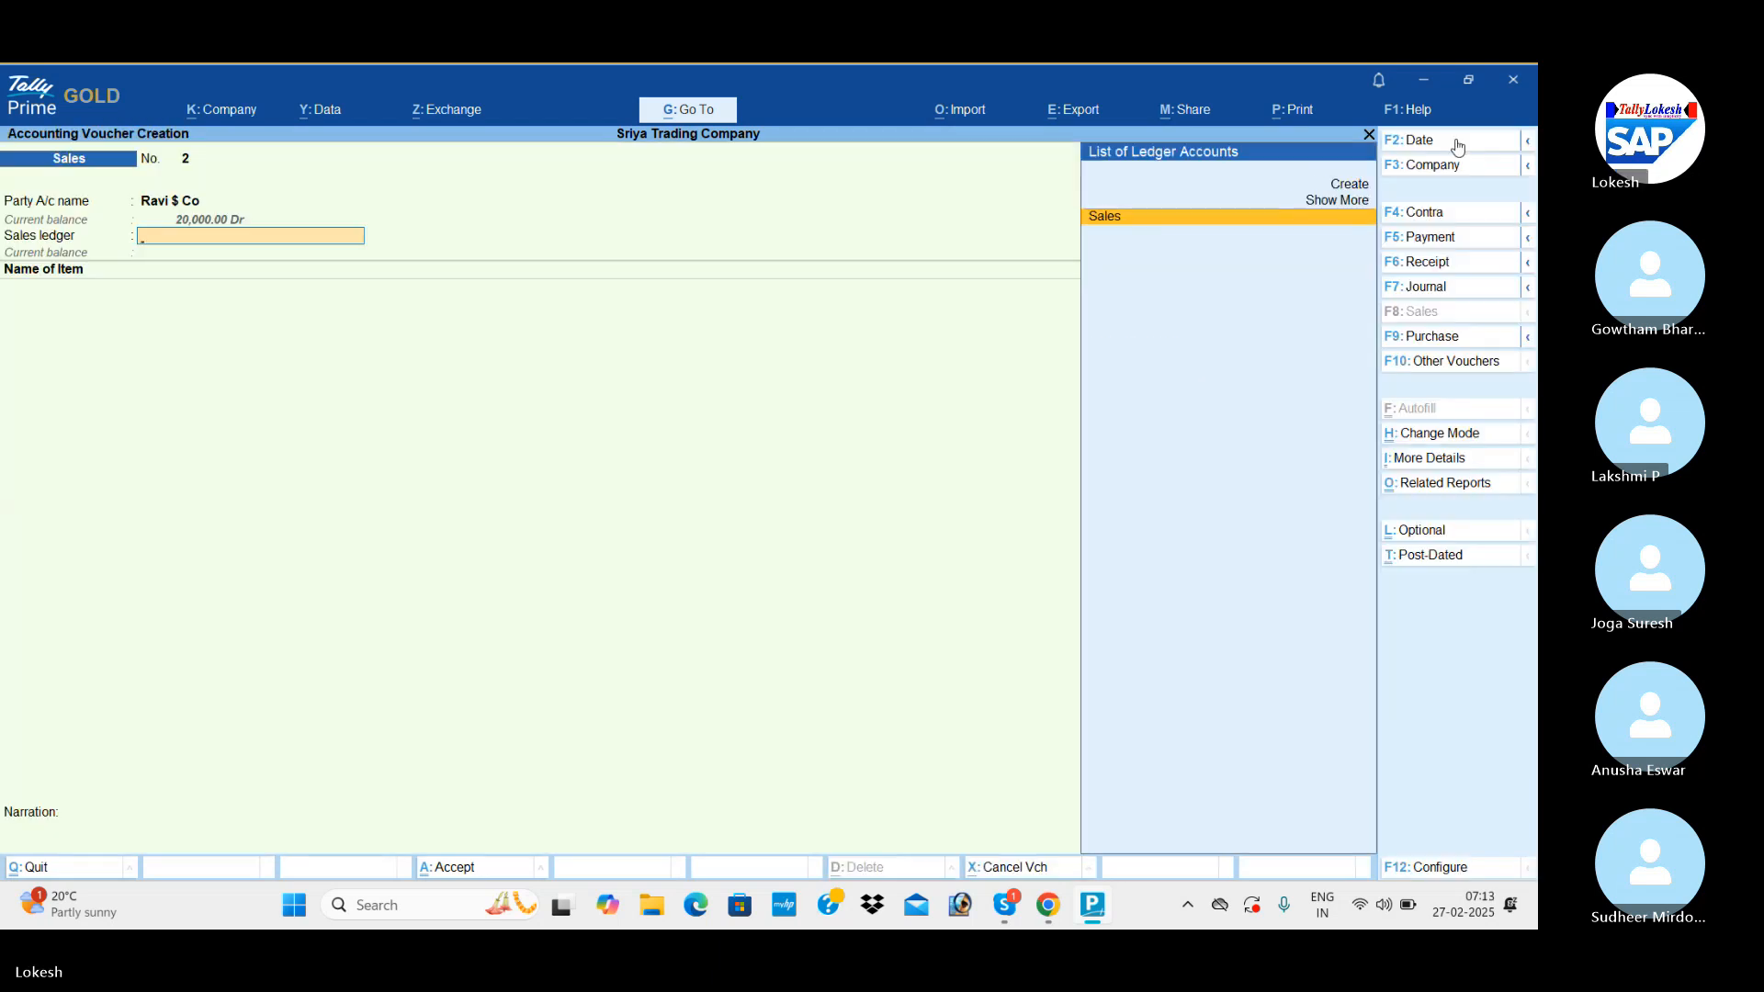
key(Return)
key(Return)
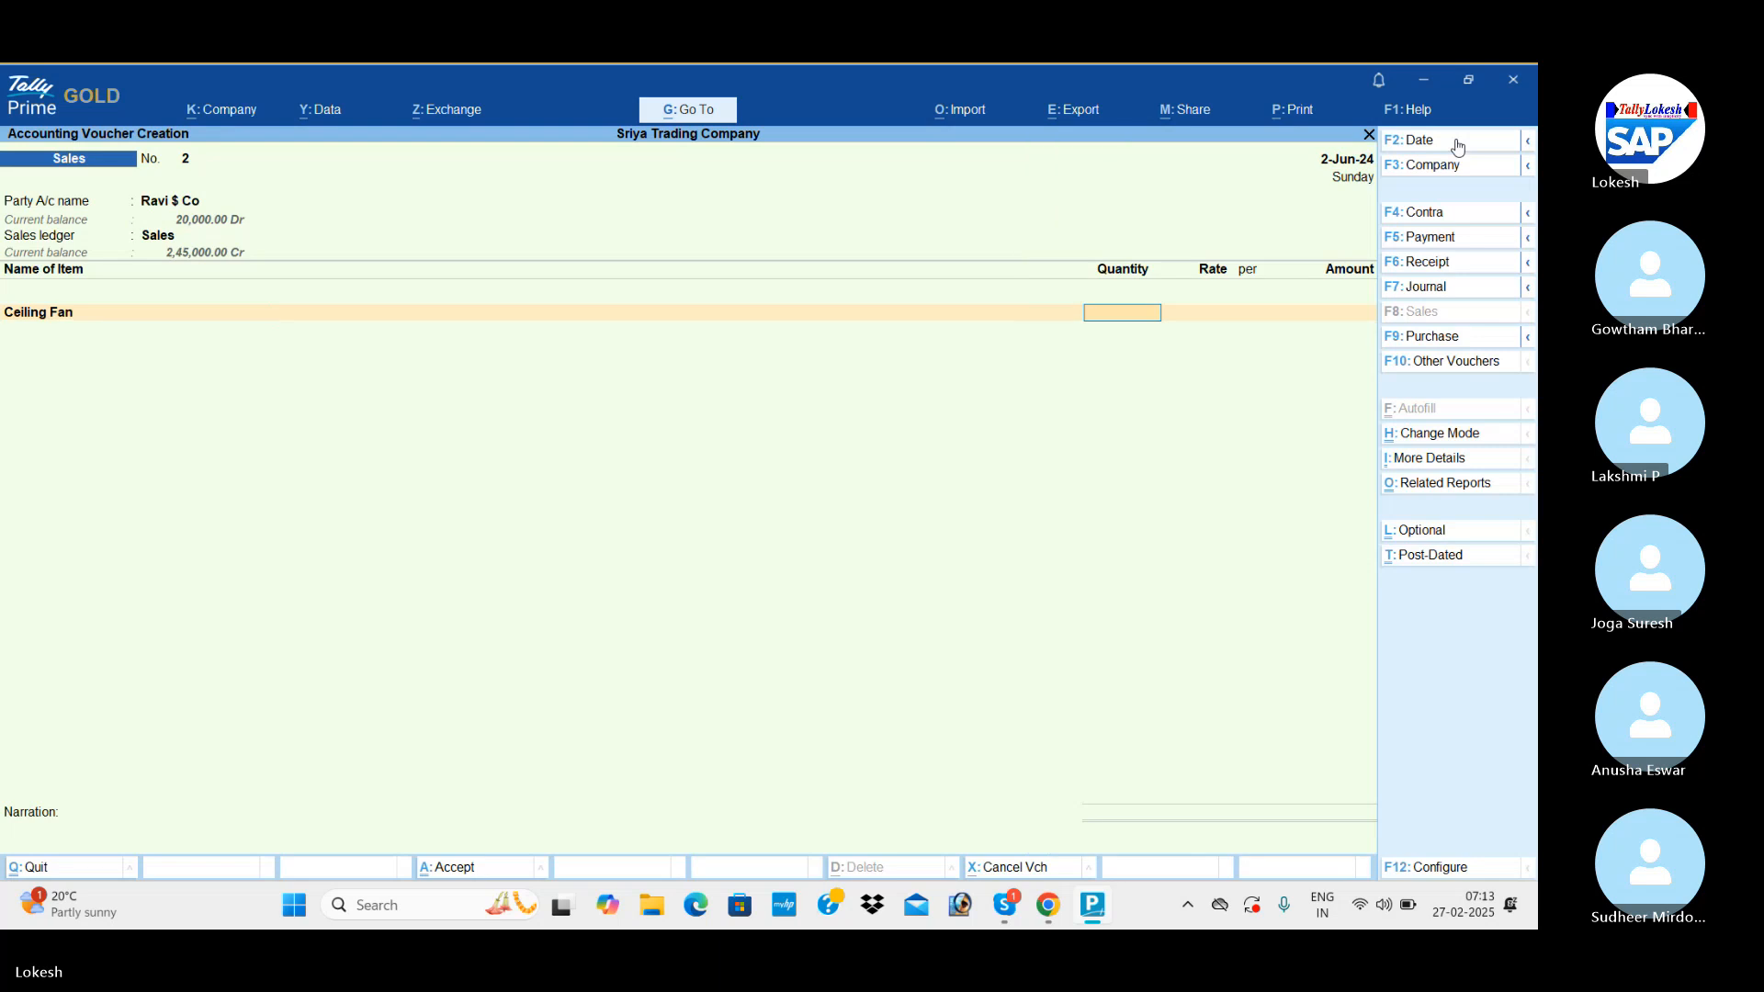
text(35)
key(Return)
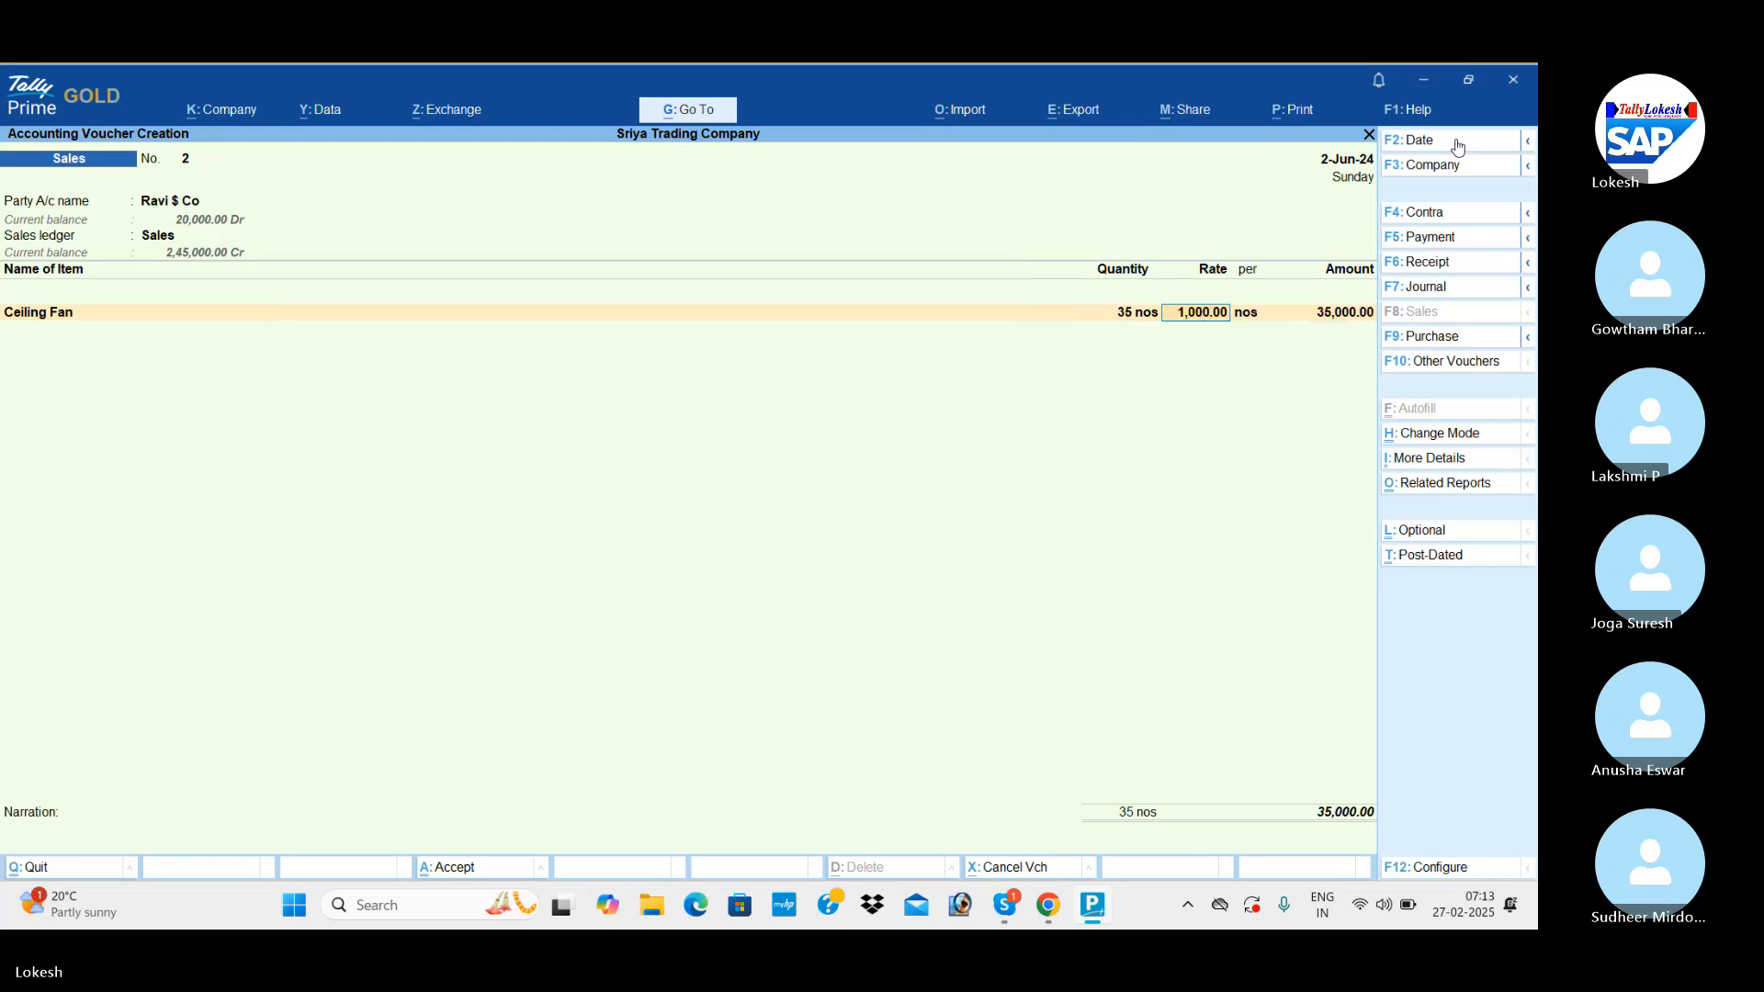
Add Table Fan to the Ravi $ Co voucher with a quantity of 35 nos at the rate of 1,500.
key(Return)
key(Return)
key(Return)
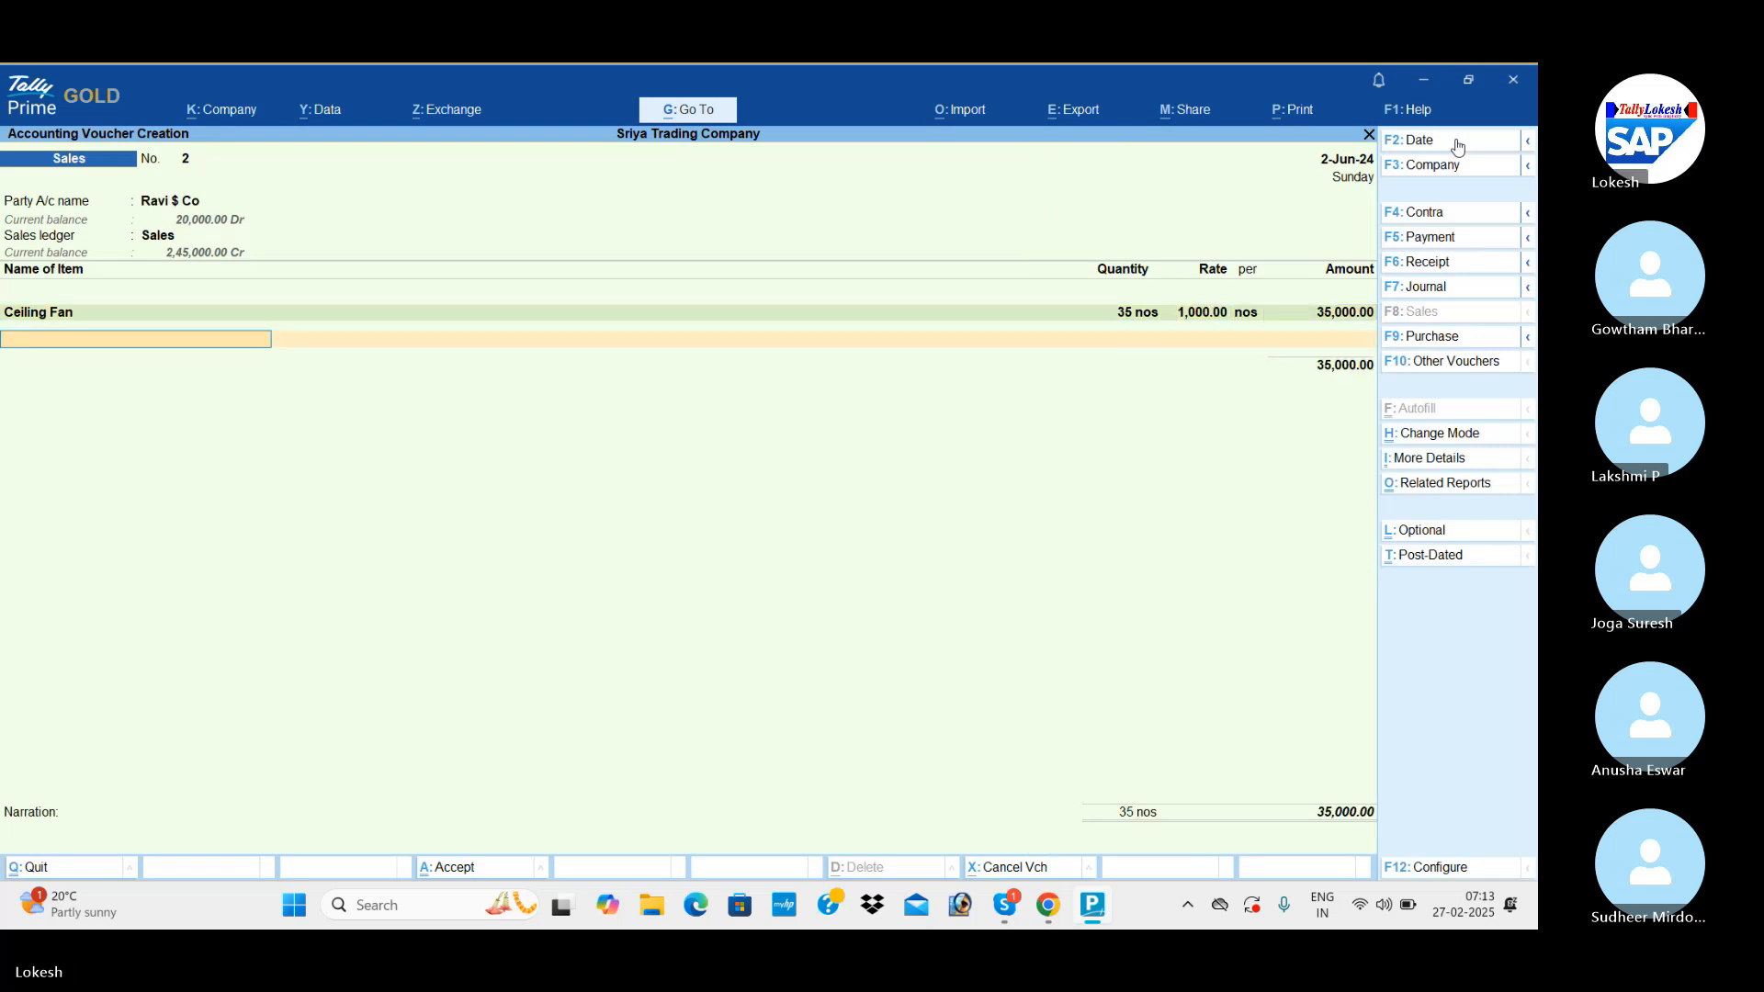
key(Down)
key(Down)
key(Return)
text(35)
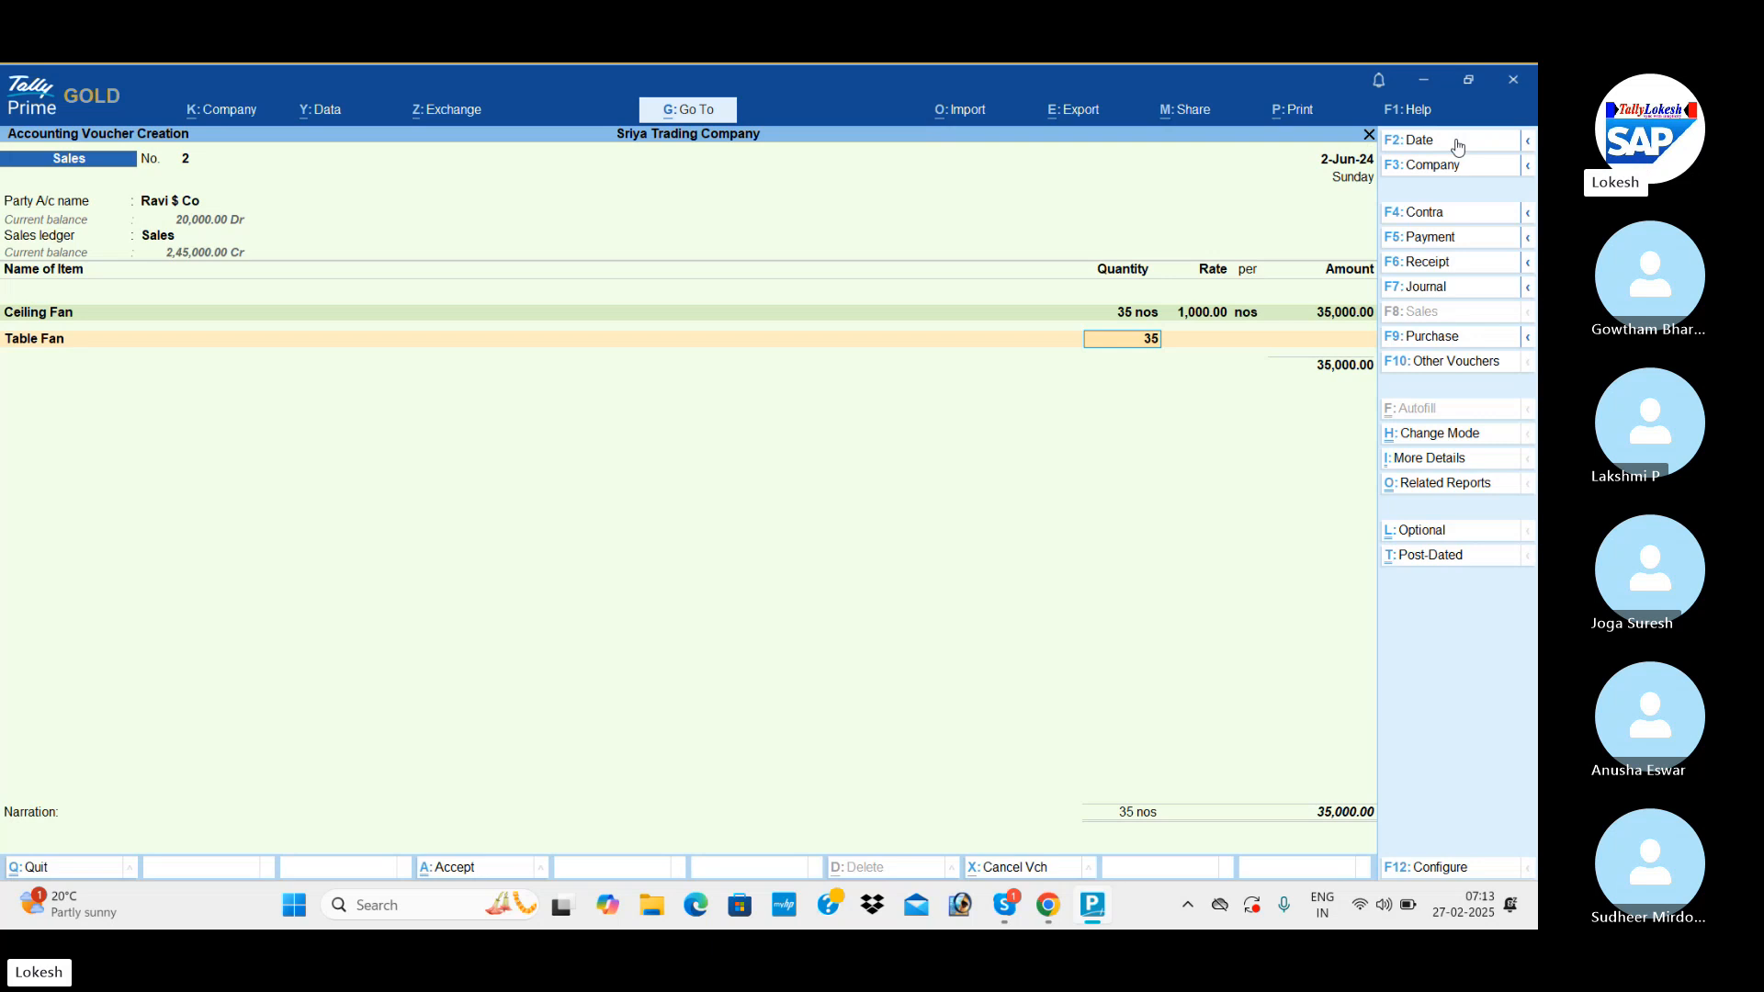
key(Return)
key(Return)
key(Return)
Add Mixies to the Ravi $ Co voucher with a quantity of 35 nos at the rate of 2,000.
text(M)
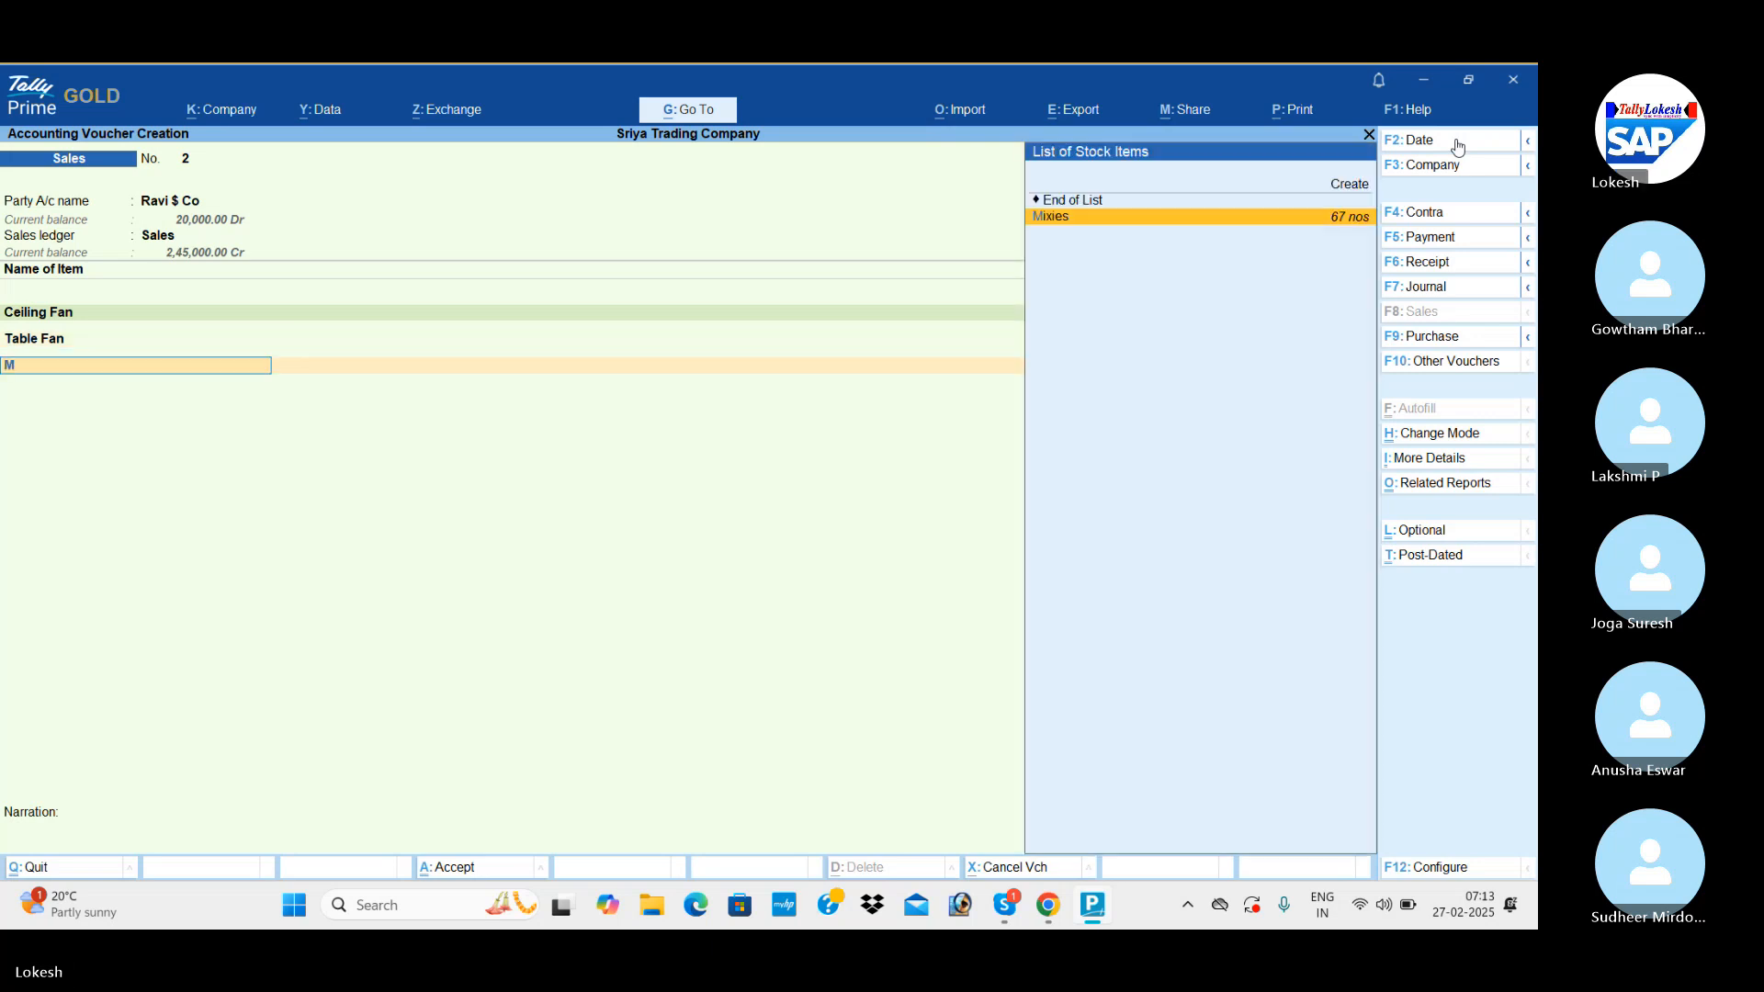
key(Return)
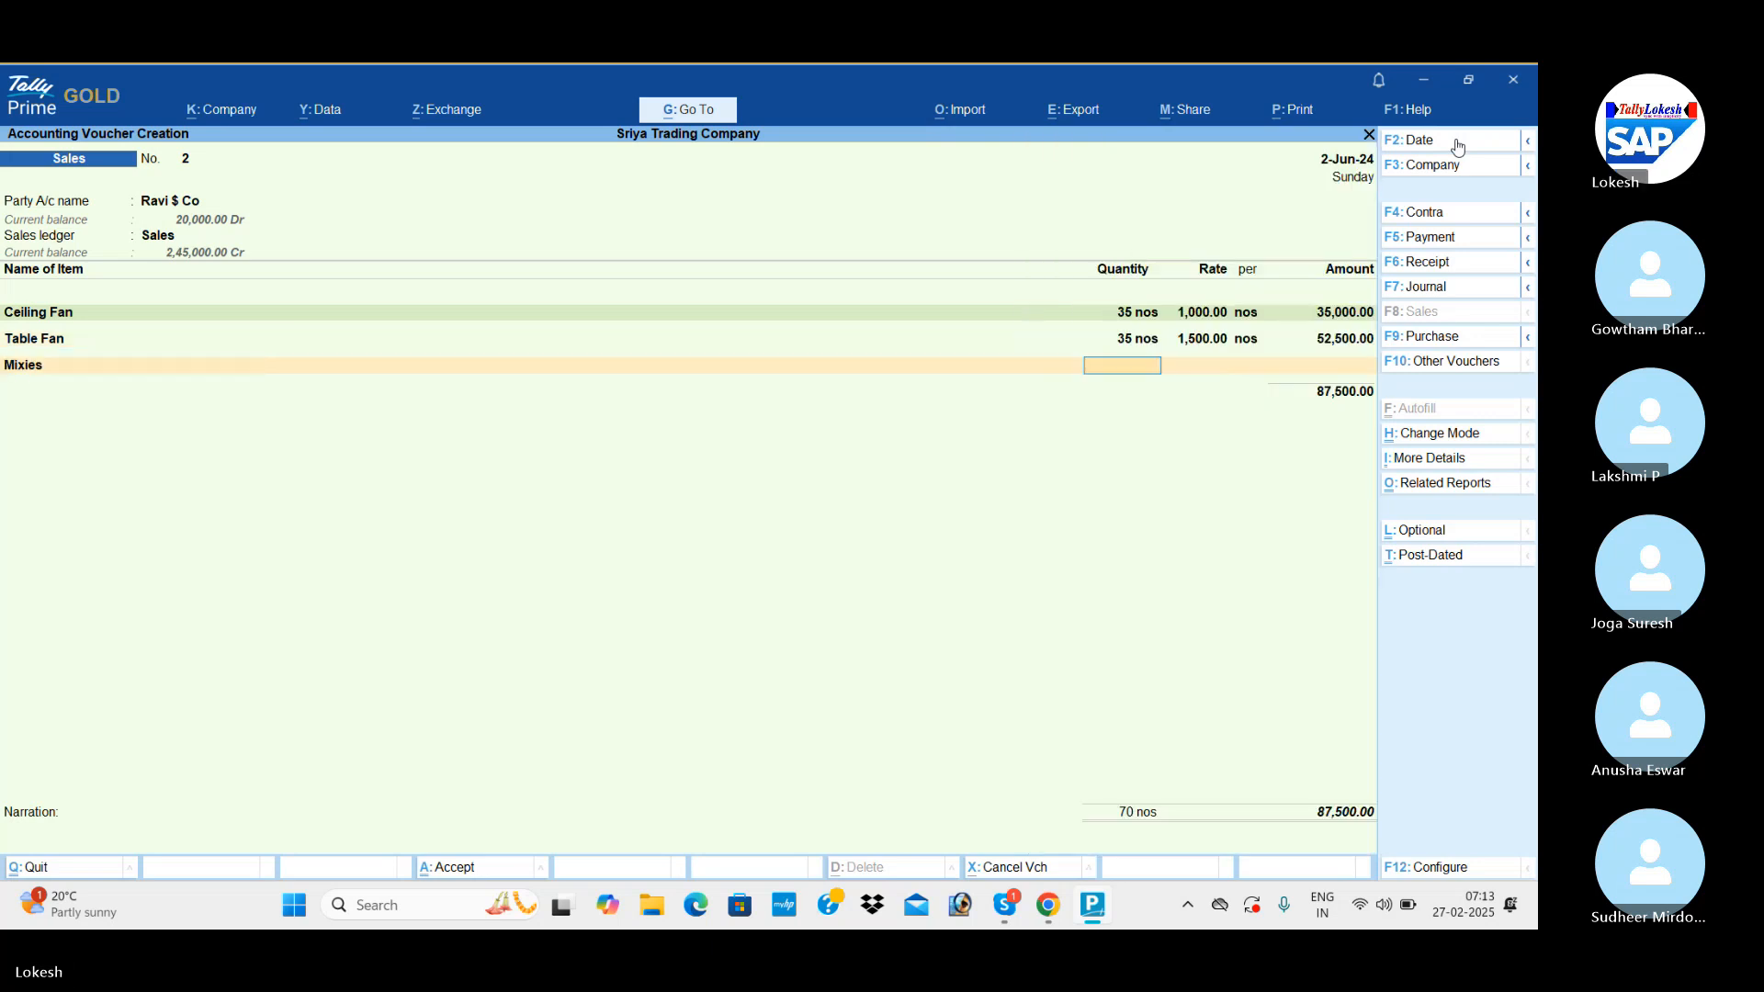
text(35)
key(Return)
key(Return)
key(Return)
key(Return)
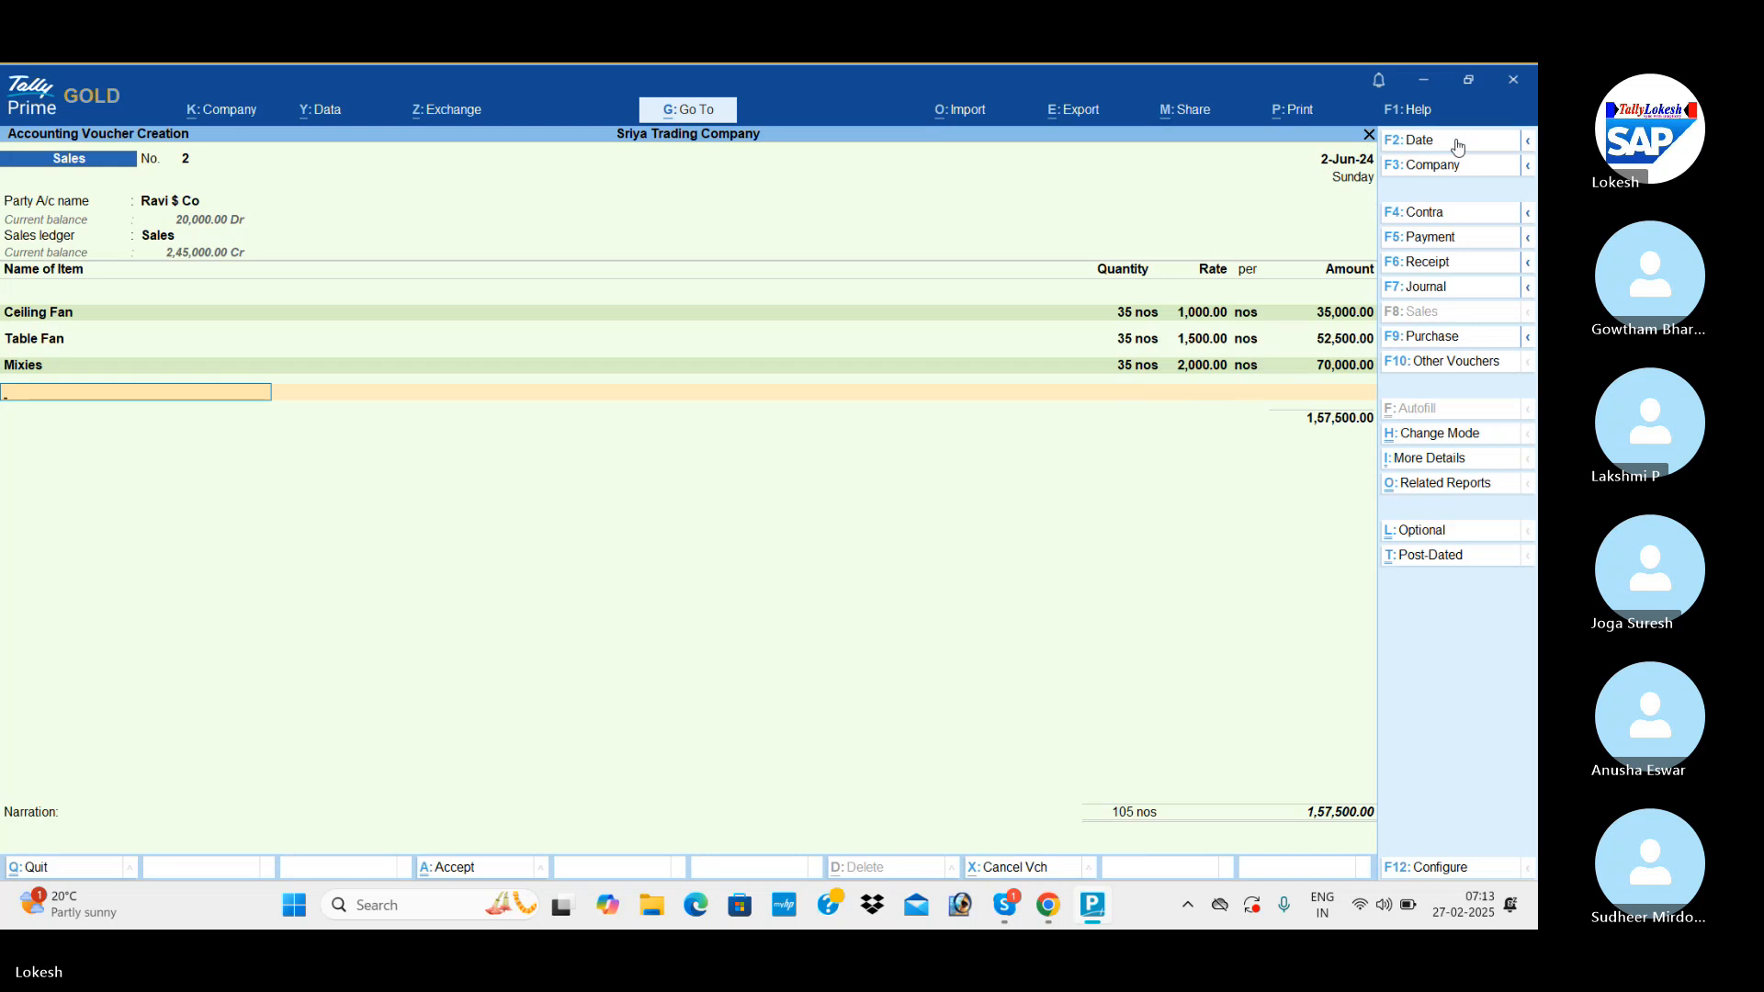
Add Grinders to the Ravi $ Co voucher with a quantity of 35 nos at the rate of 2,500.
text(G)
key(Return)
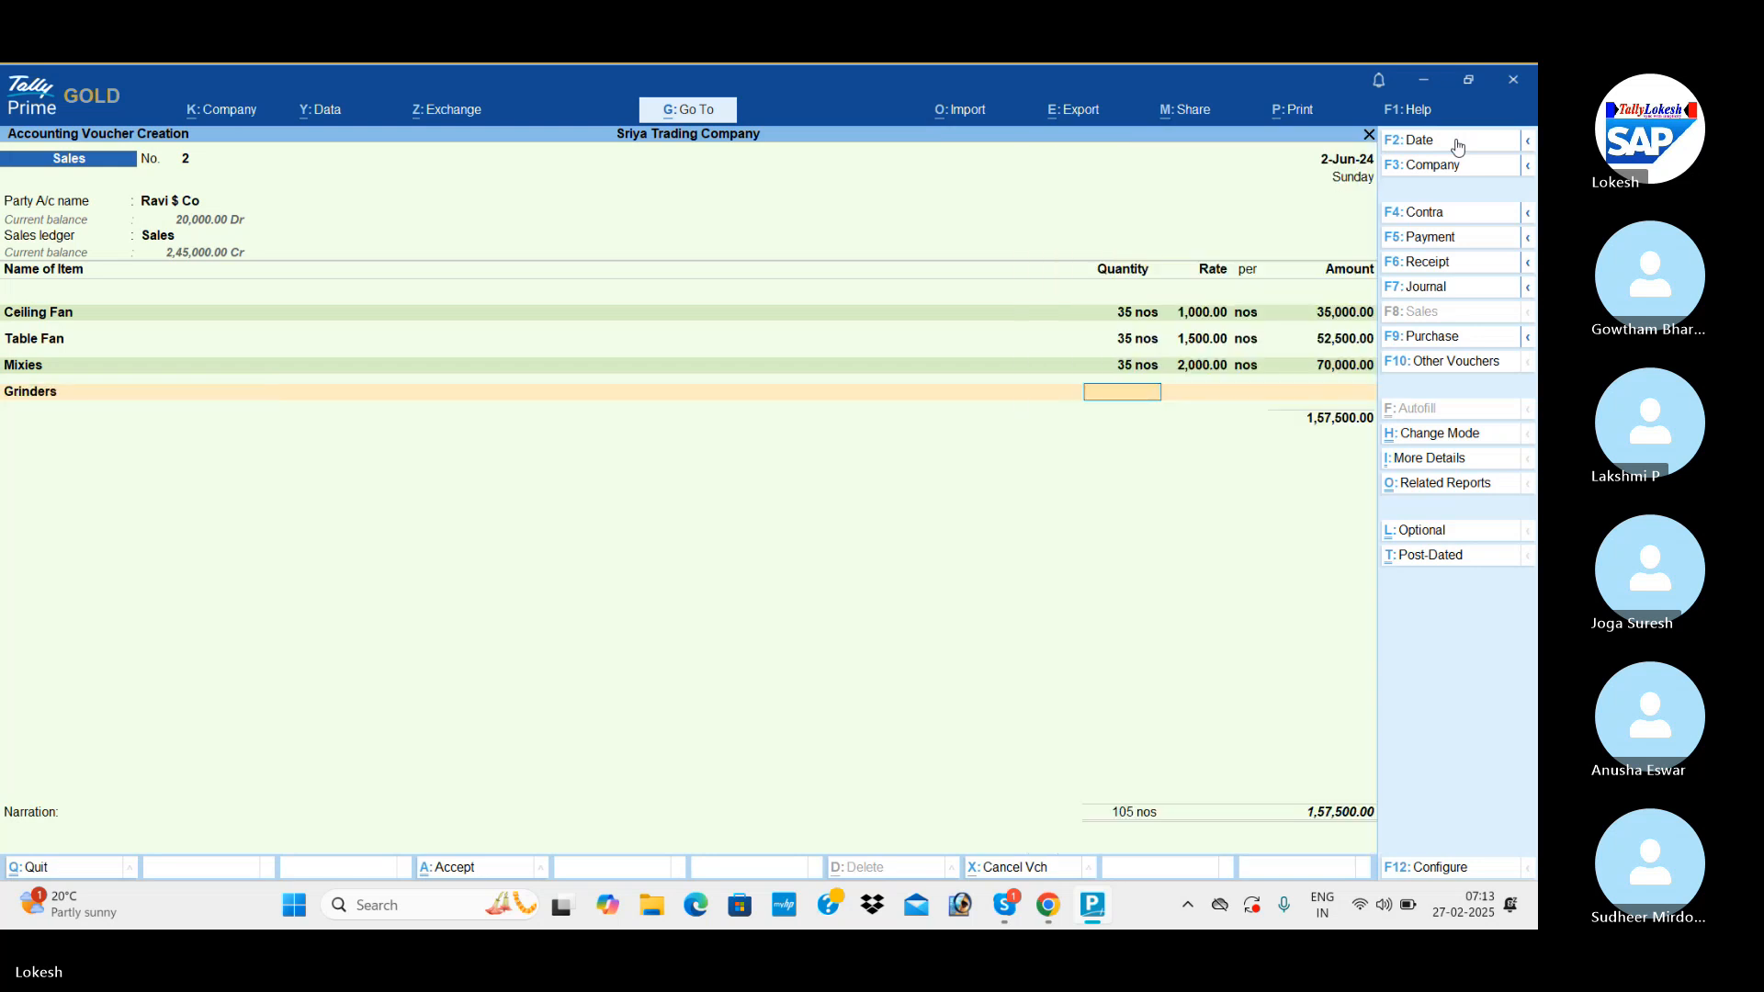
text(35)
key(Return)
key(Return)
key(Return)
key(Return)
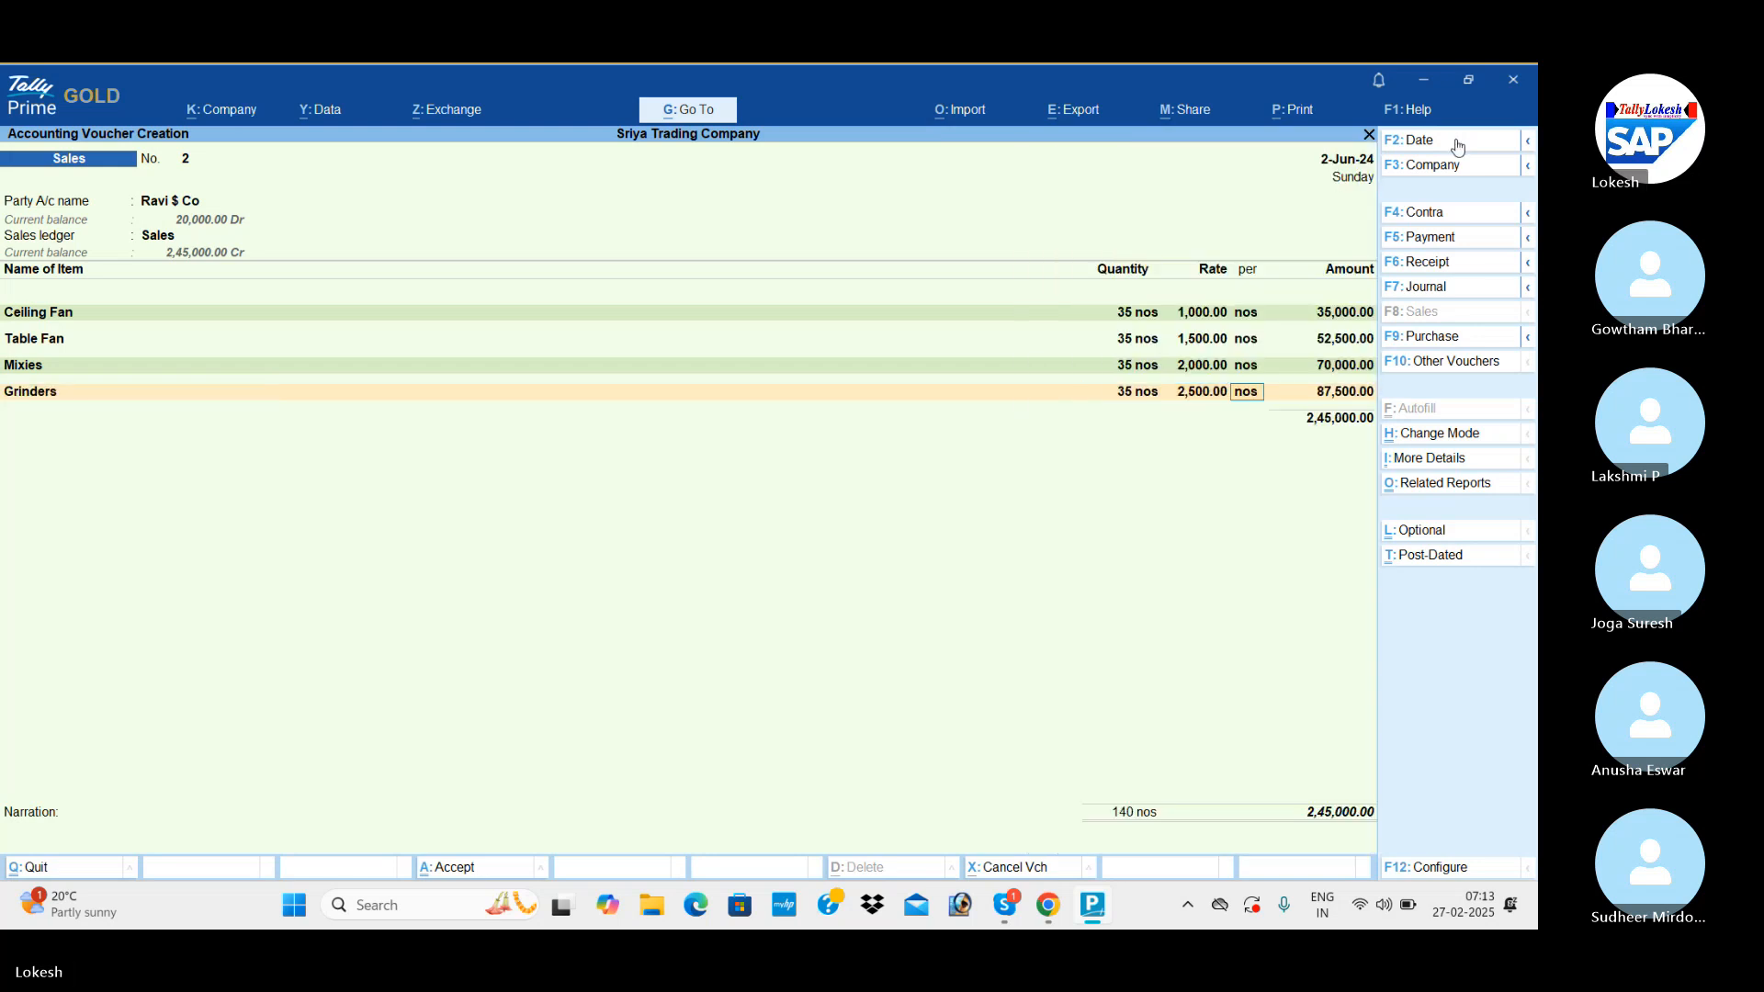
End the item list, apply the Tax ledger at 4% to the Ravi $ Co voucher and save it without a narration.
key(Return)
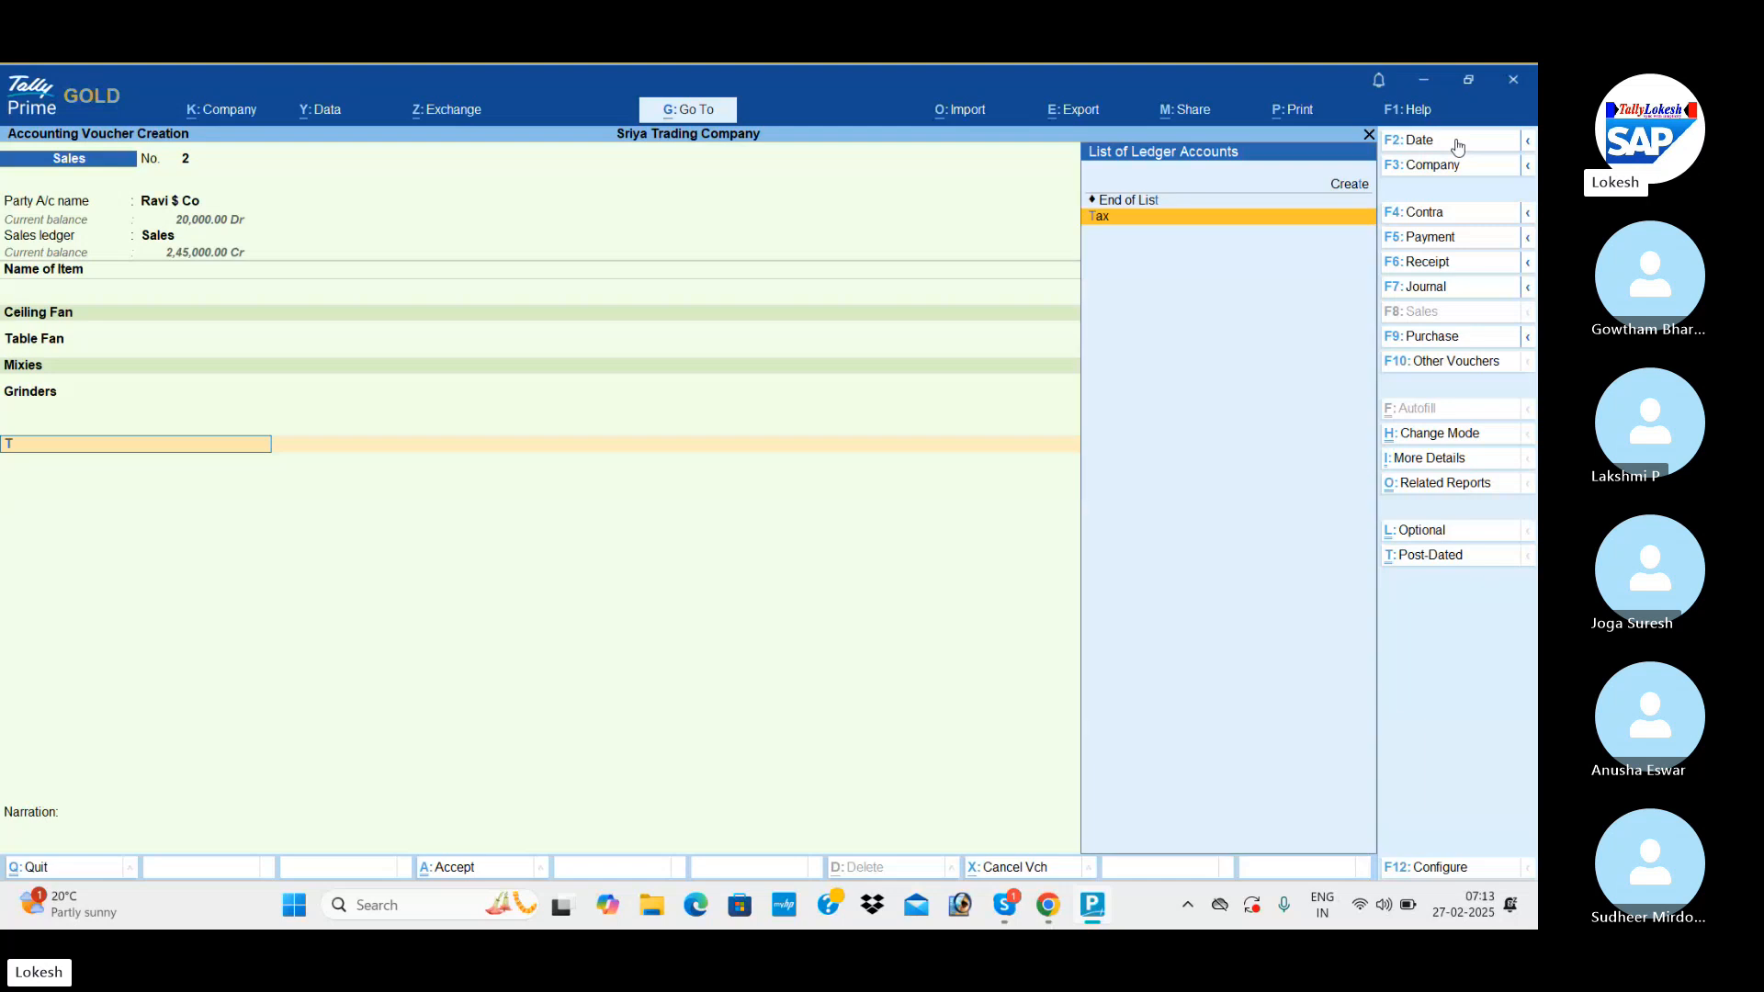
text(Tax)
key(Return)
key(Return)
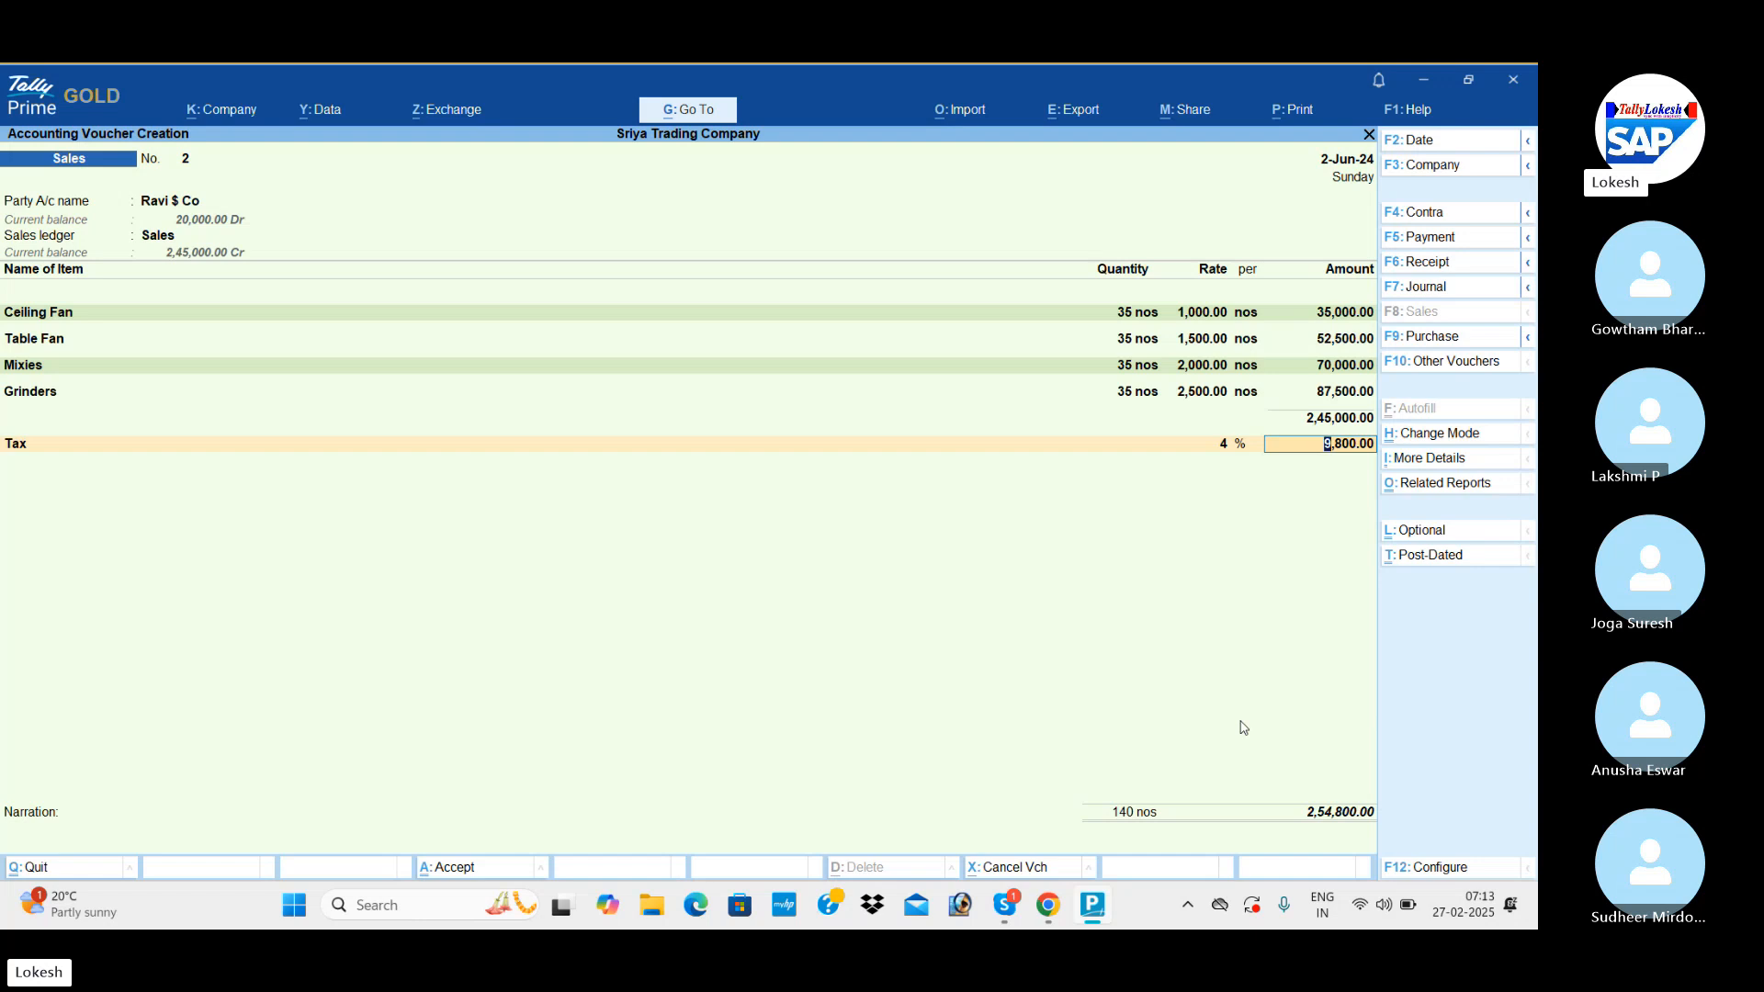
key(Return)
key(Return)
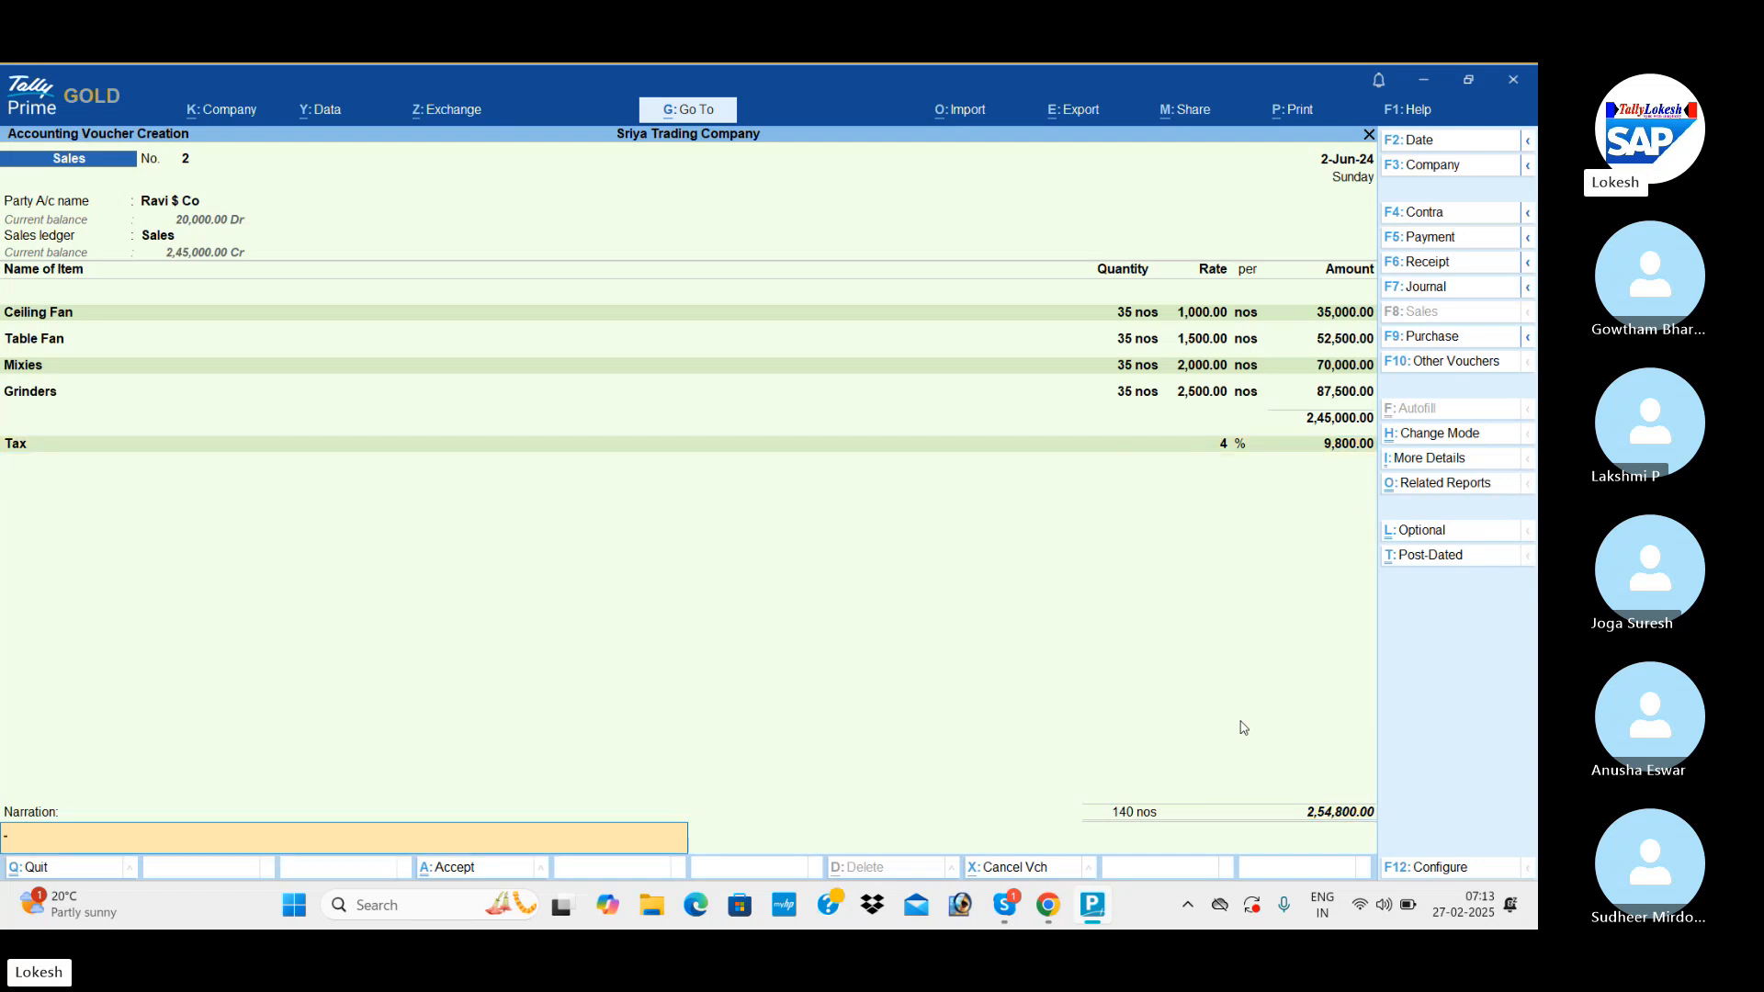
key(Return)
key(Return)
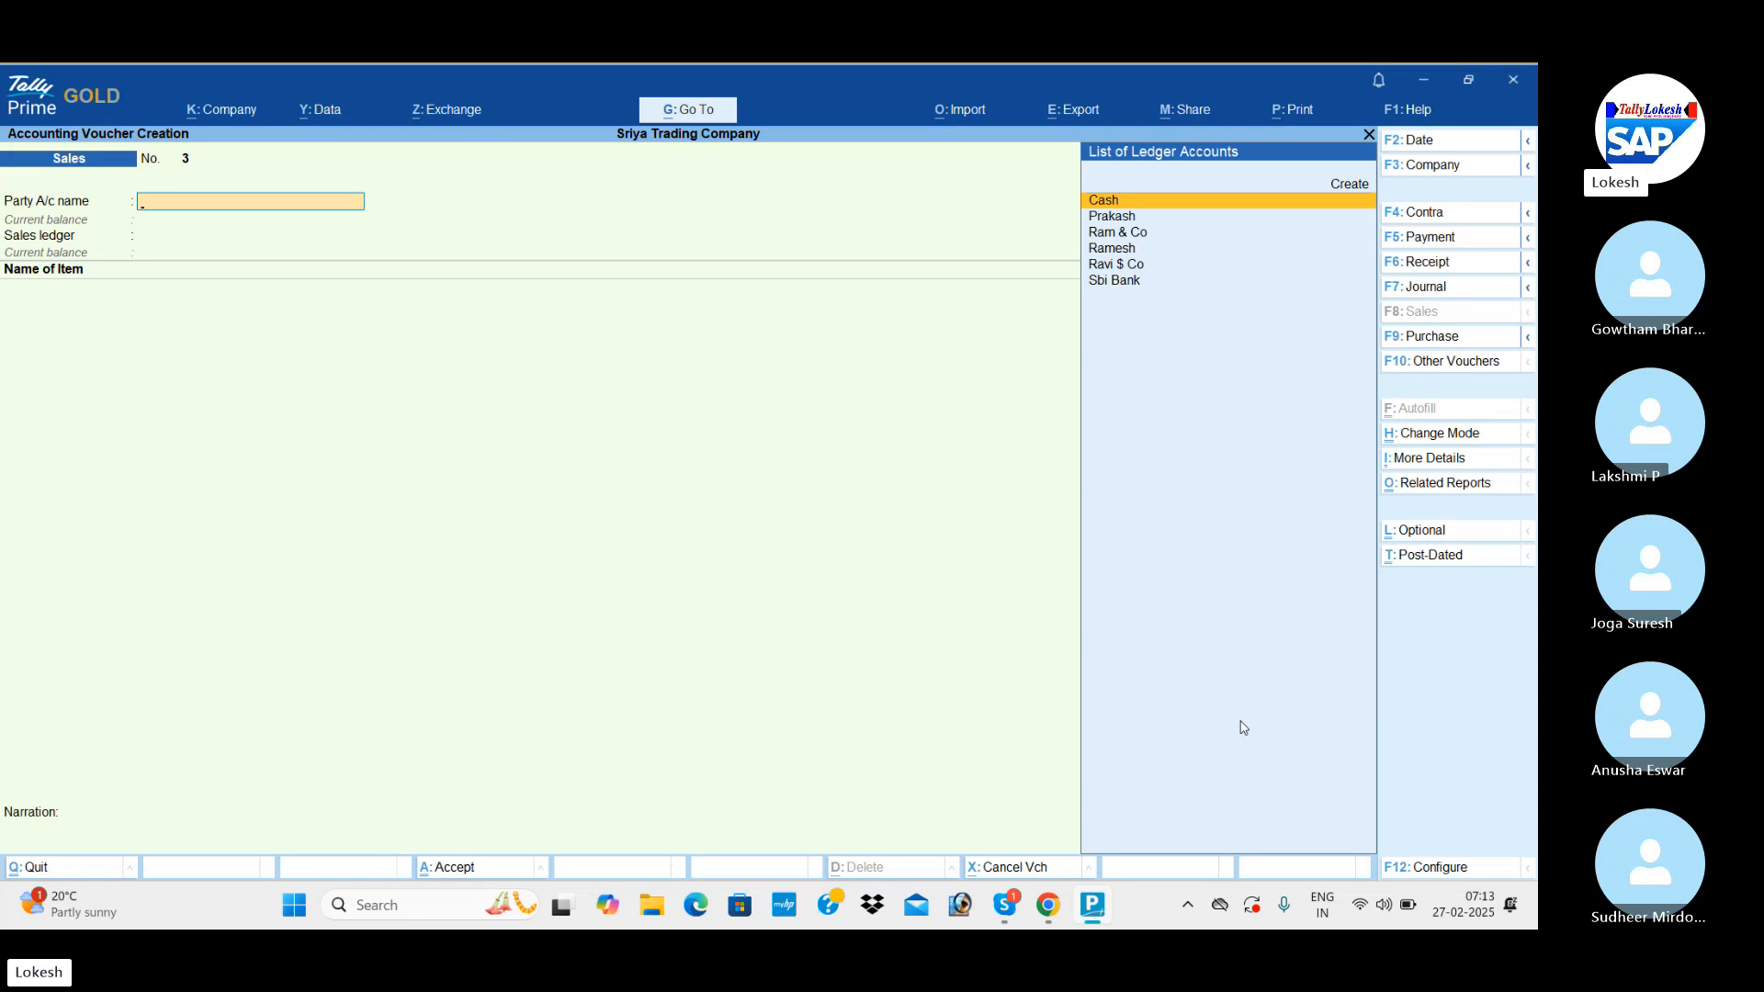
Set the date of the third sales voucher to 31-7.
click(1439, 150)
text(31-7)
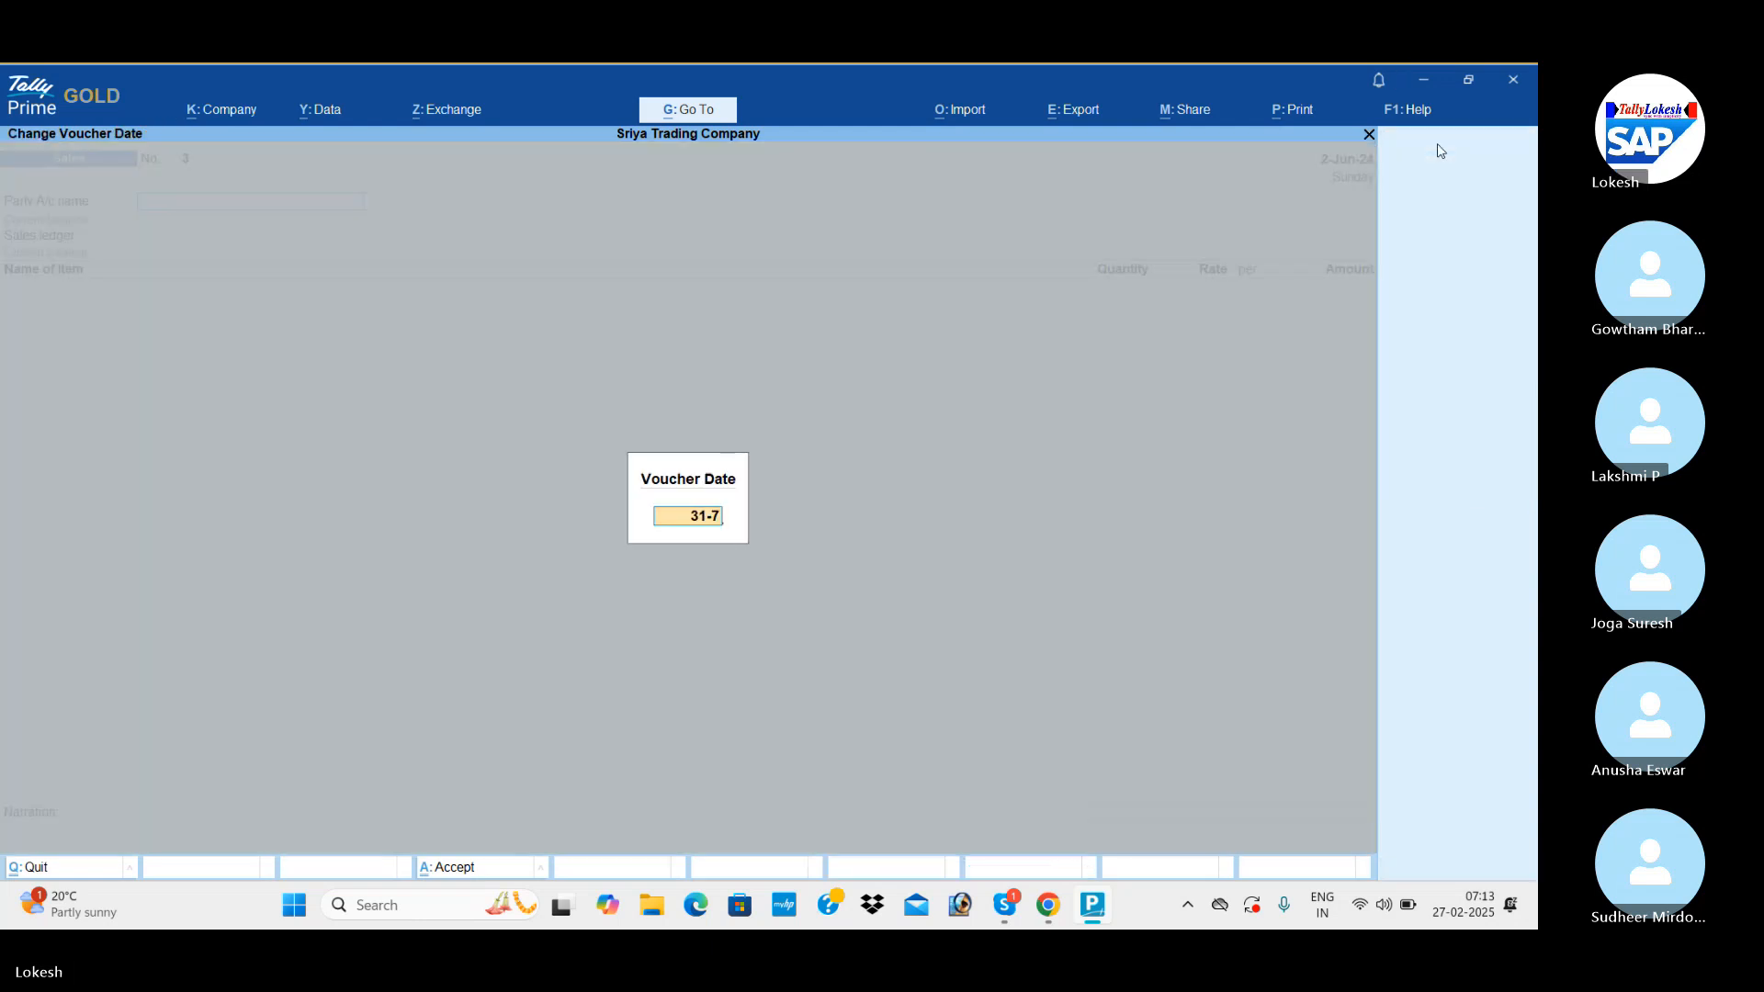
key(Return)
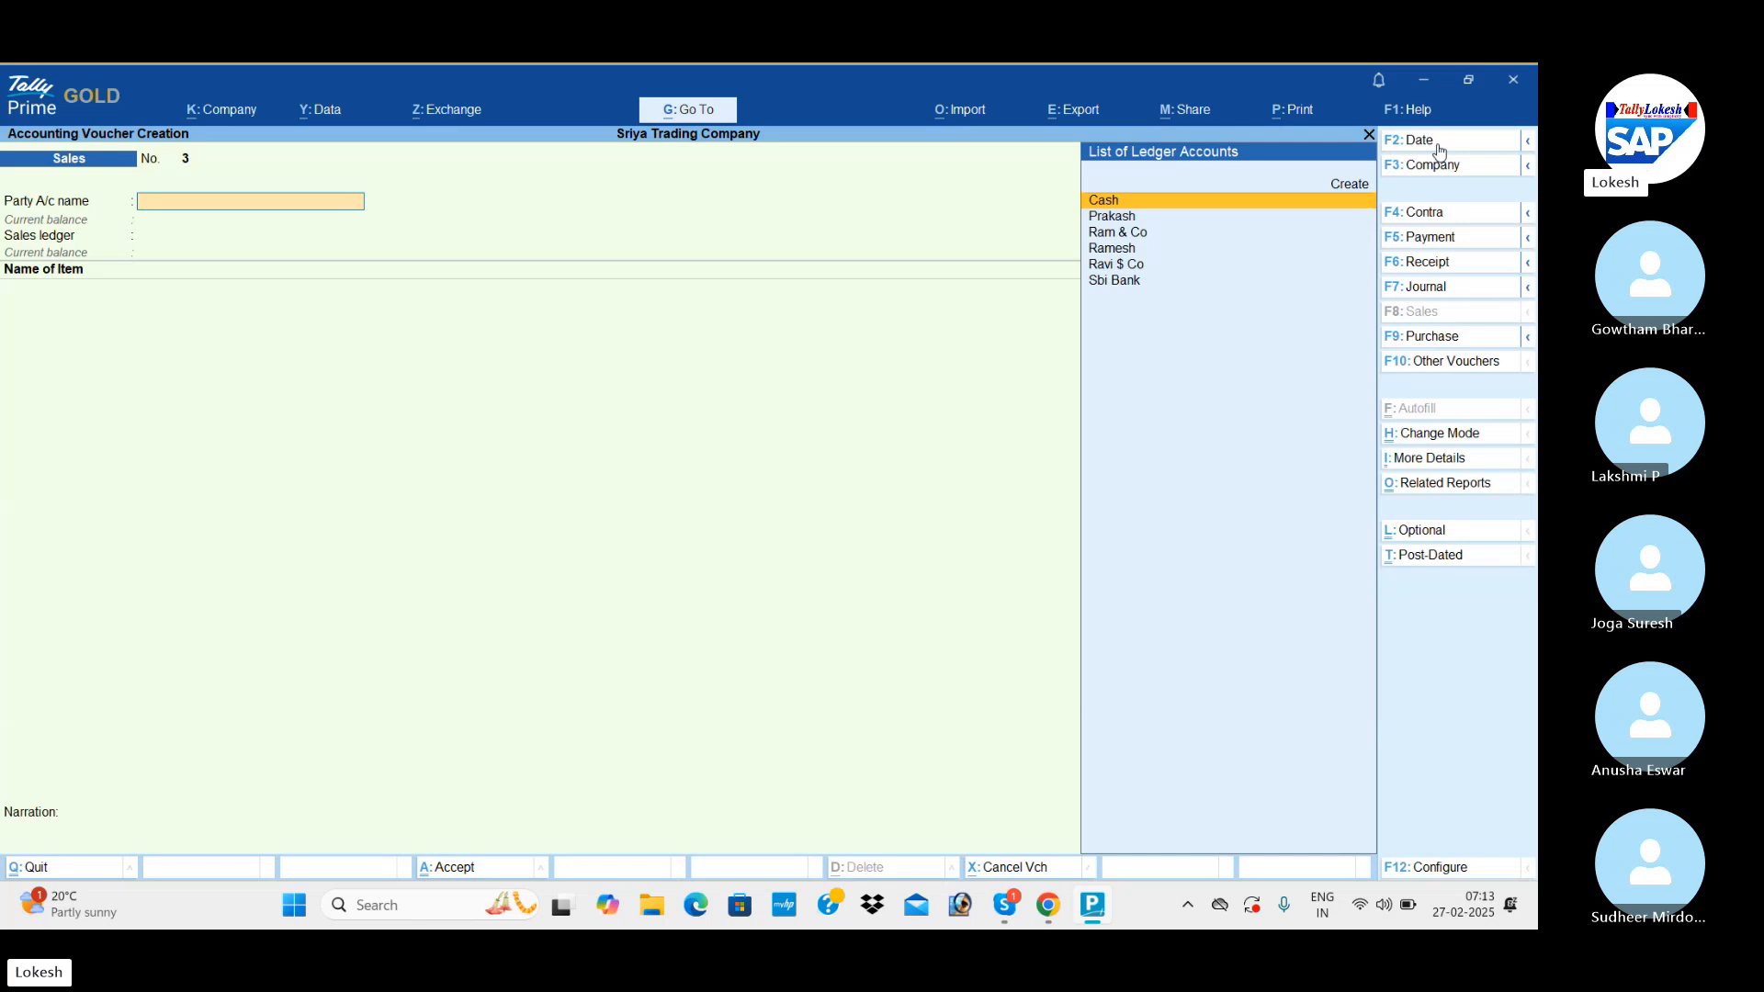
Select Cash as the party account of the third sales voucher, accept its party details and choose the Sales ledger.
key(Return)
key(Return)
key(Return)
key(Return)
key(Return)
key(Return)
key(Return)
key(Return)
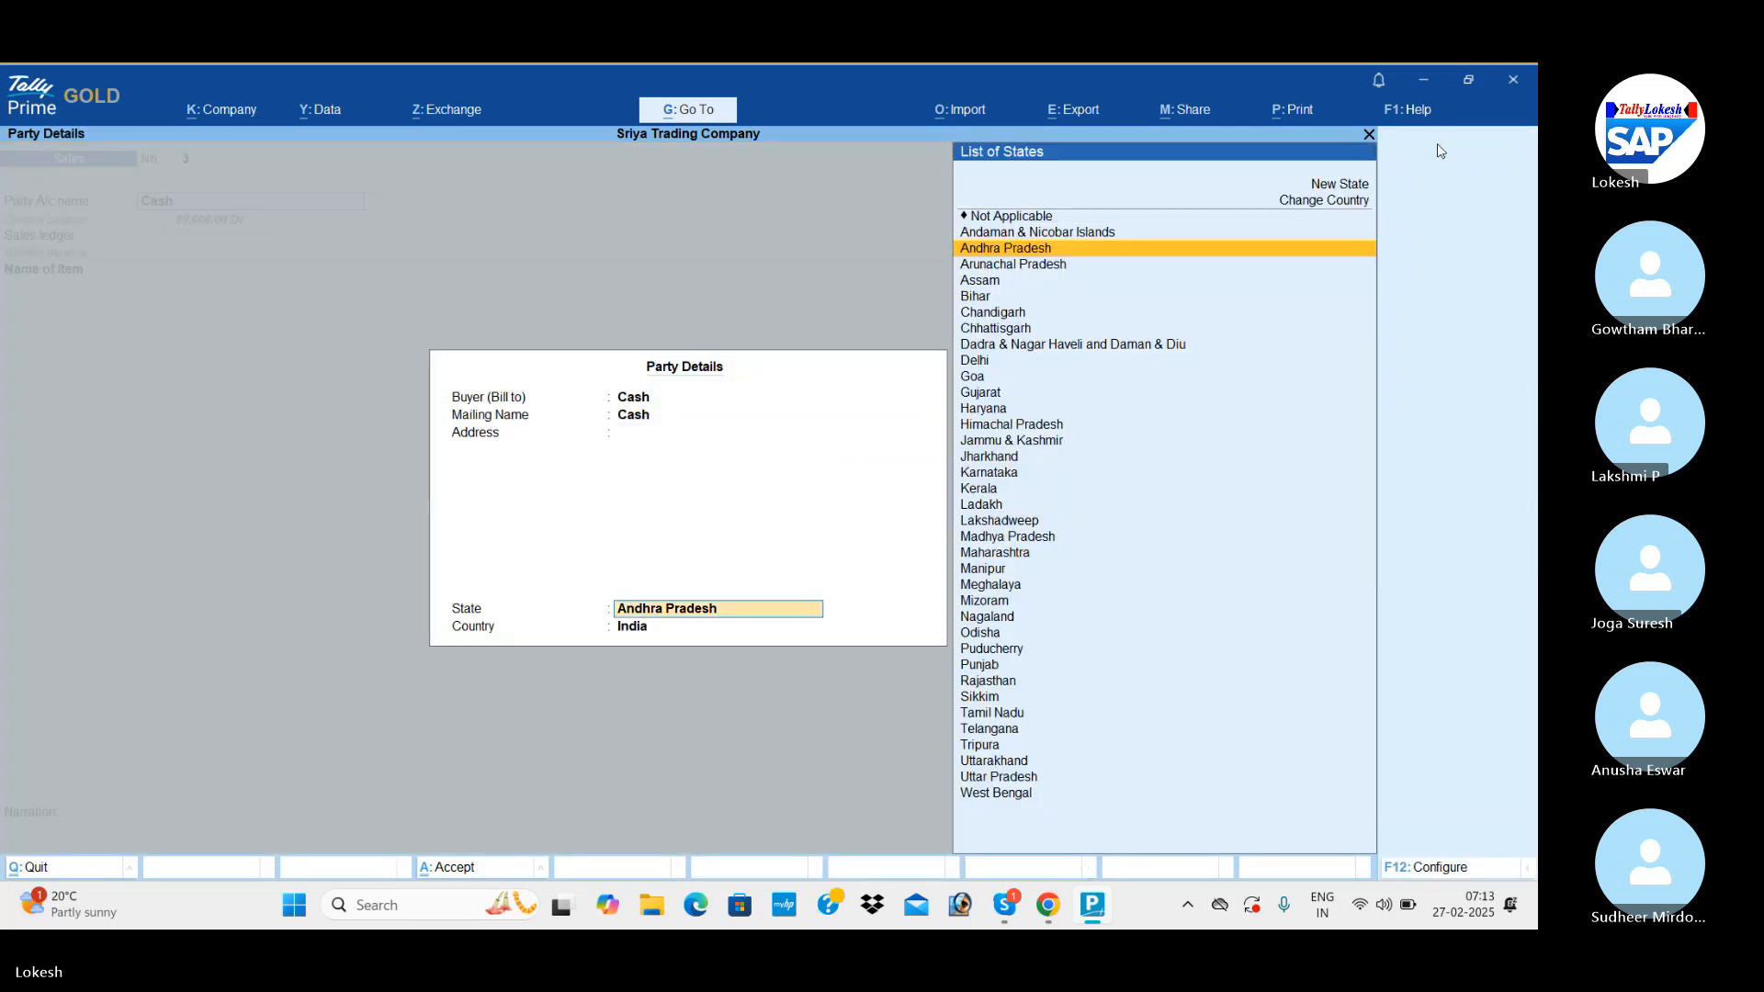
key(Return)
key(Return)
Add Ceiling Fan to the cash sales voucher with a quantity of 25 nos at the rate of 1,000.
key(Return)
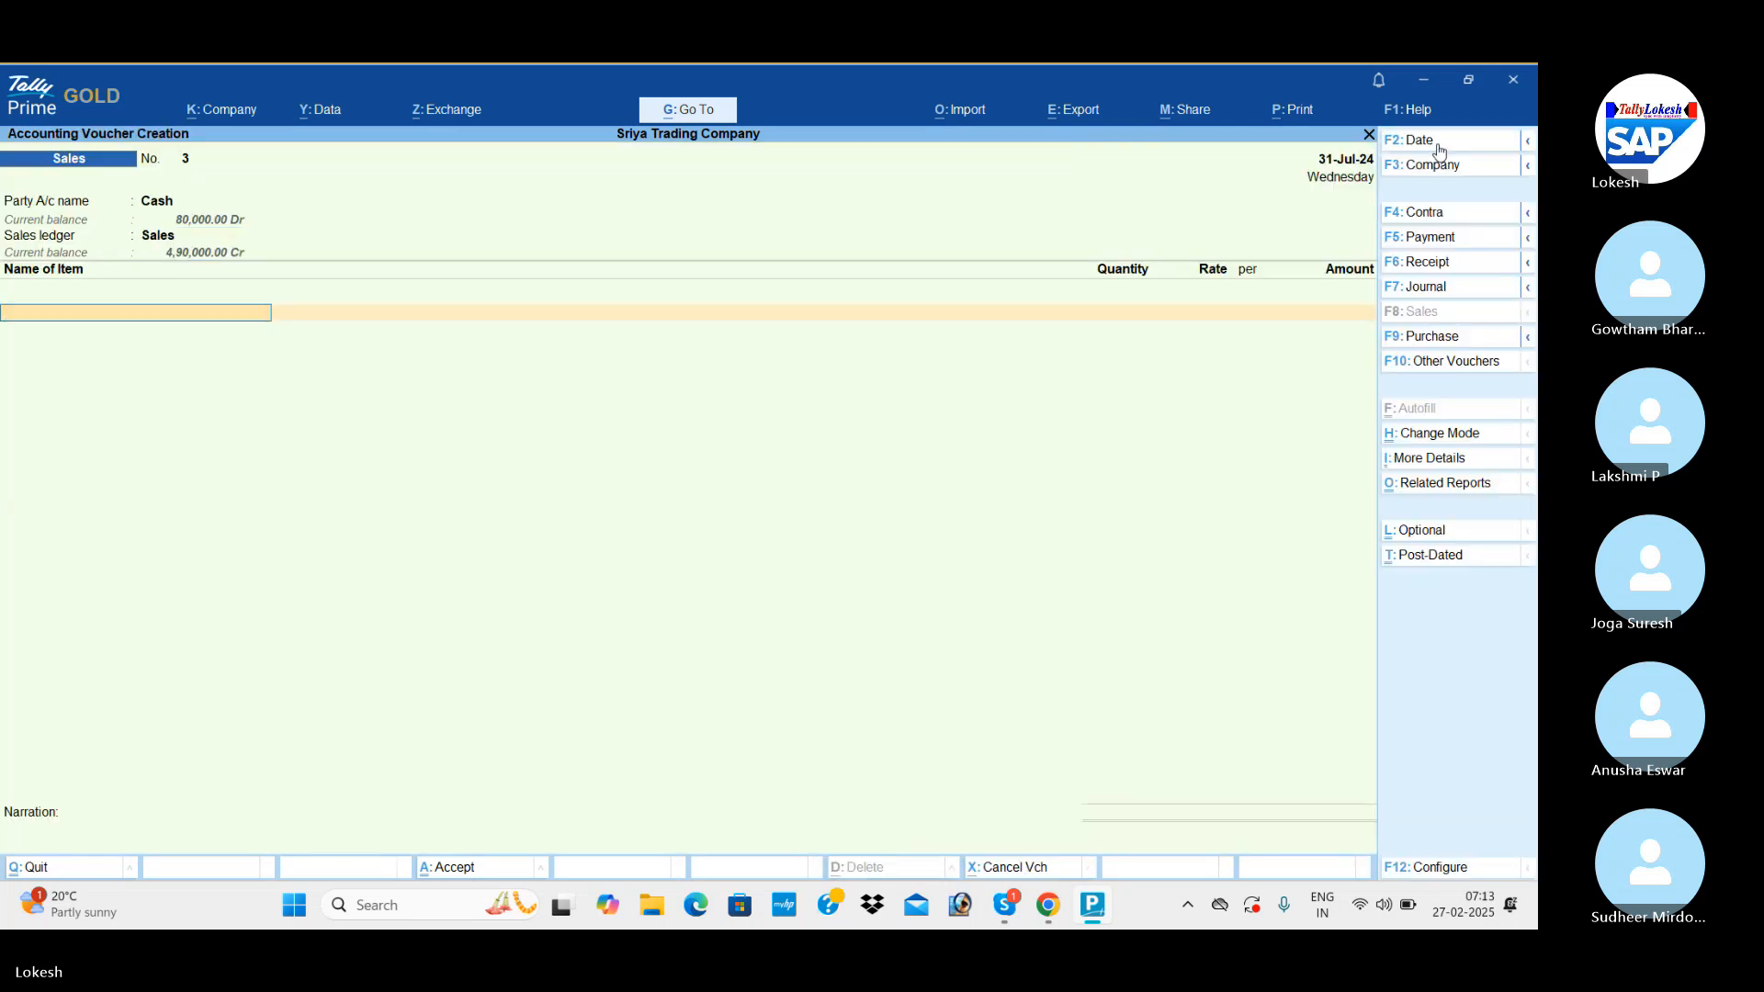
text(c)
key(Return)
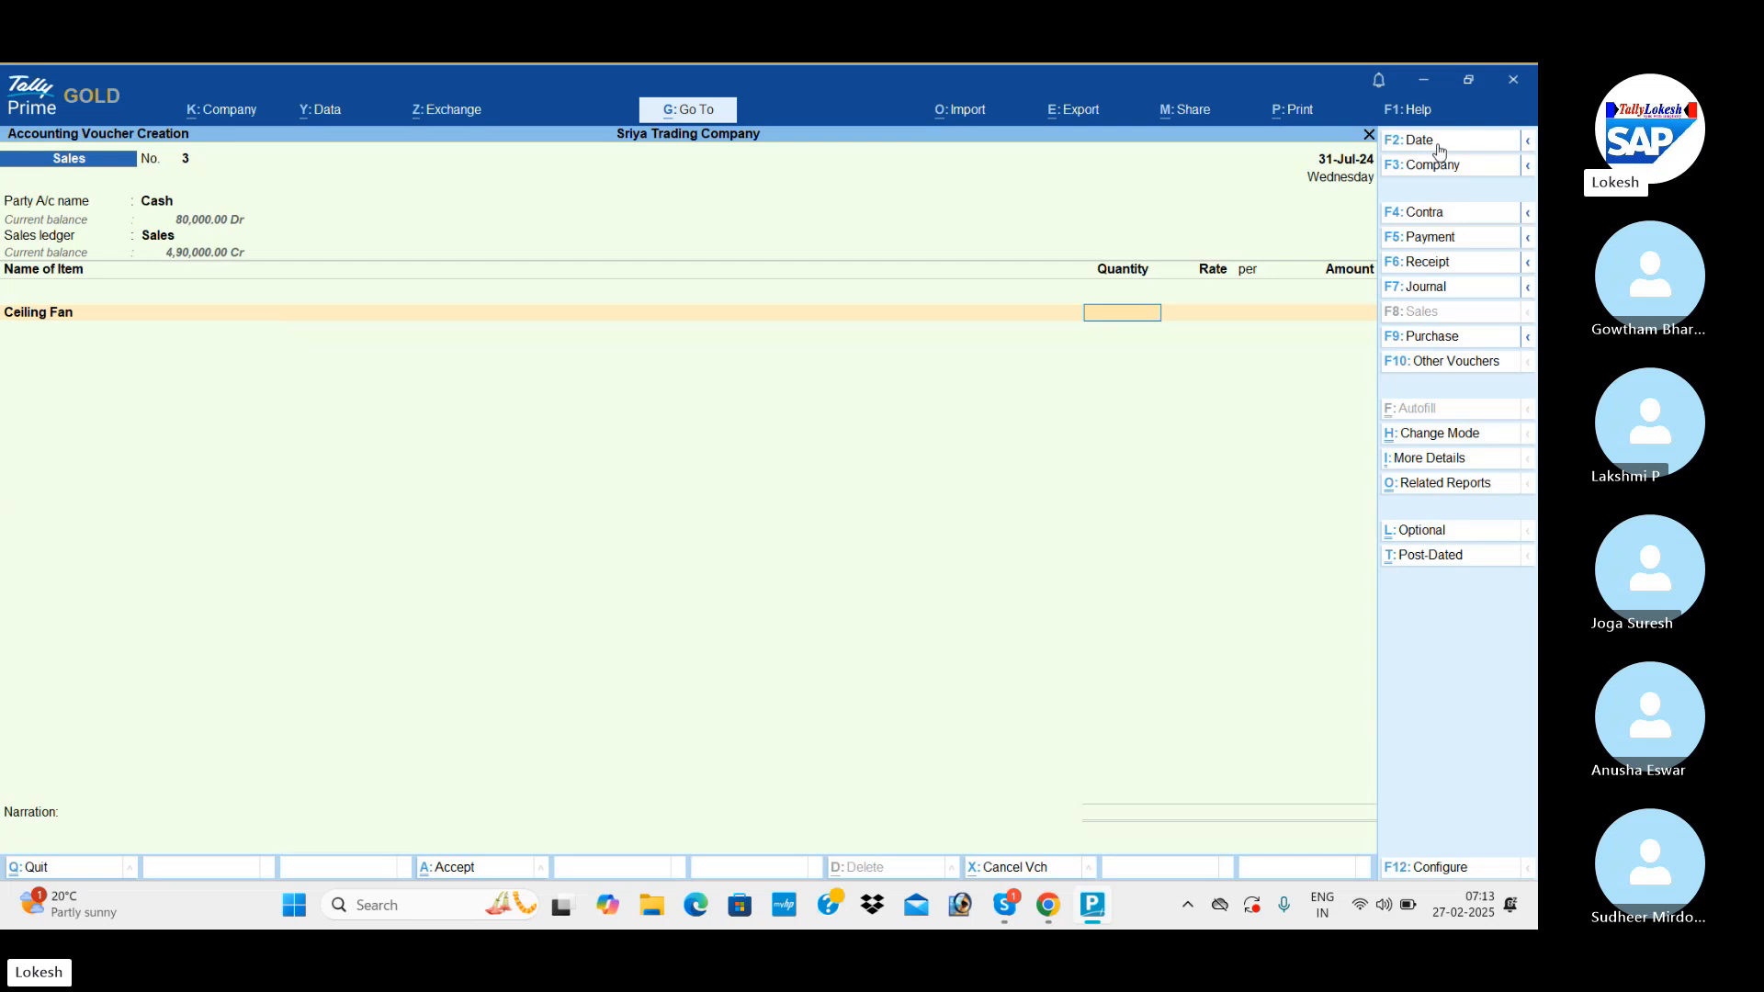
text(25)
key(Return)
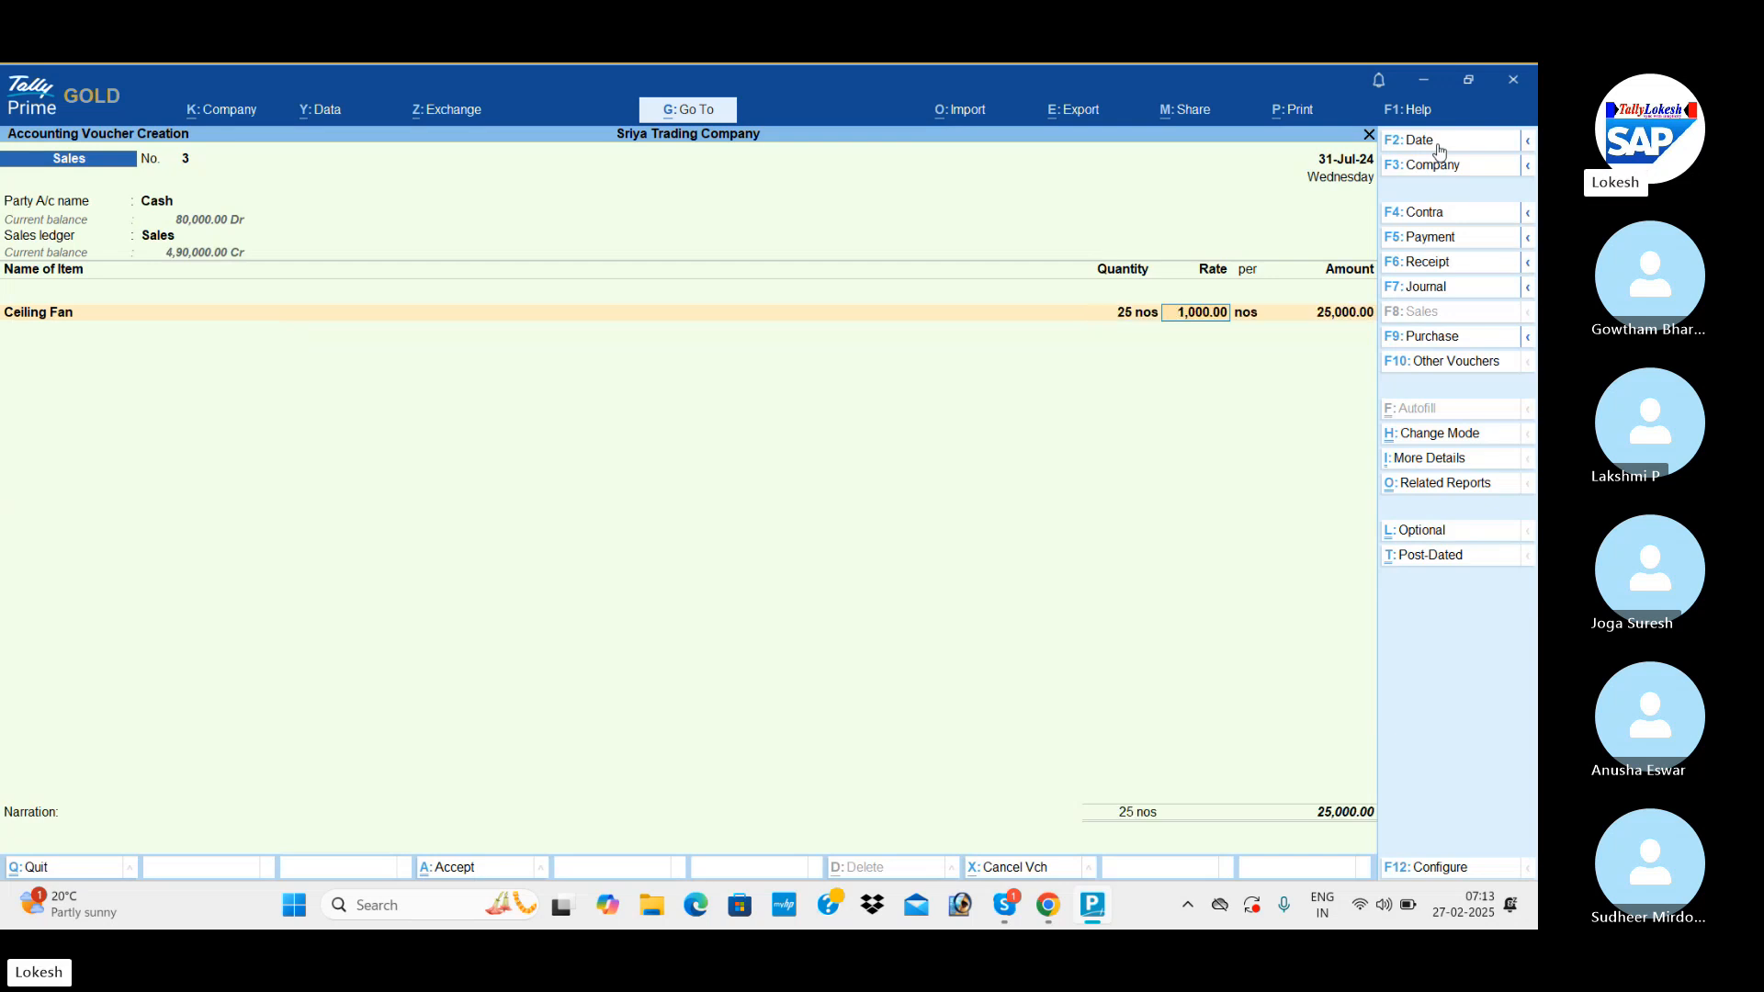
Add Table Fan to the cash sales voucher with a quantity of 25 nos at the rate of 1,500.
key(Return)
key(Return)
key(Return)
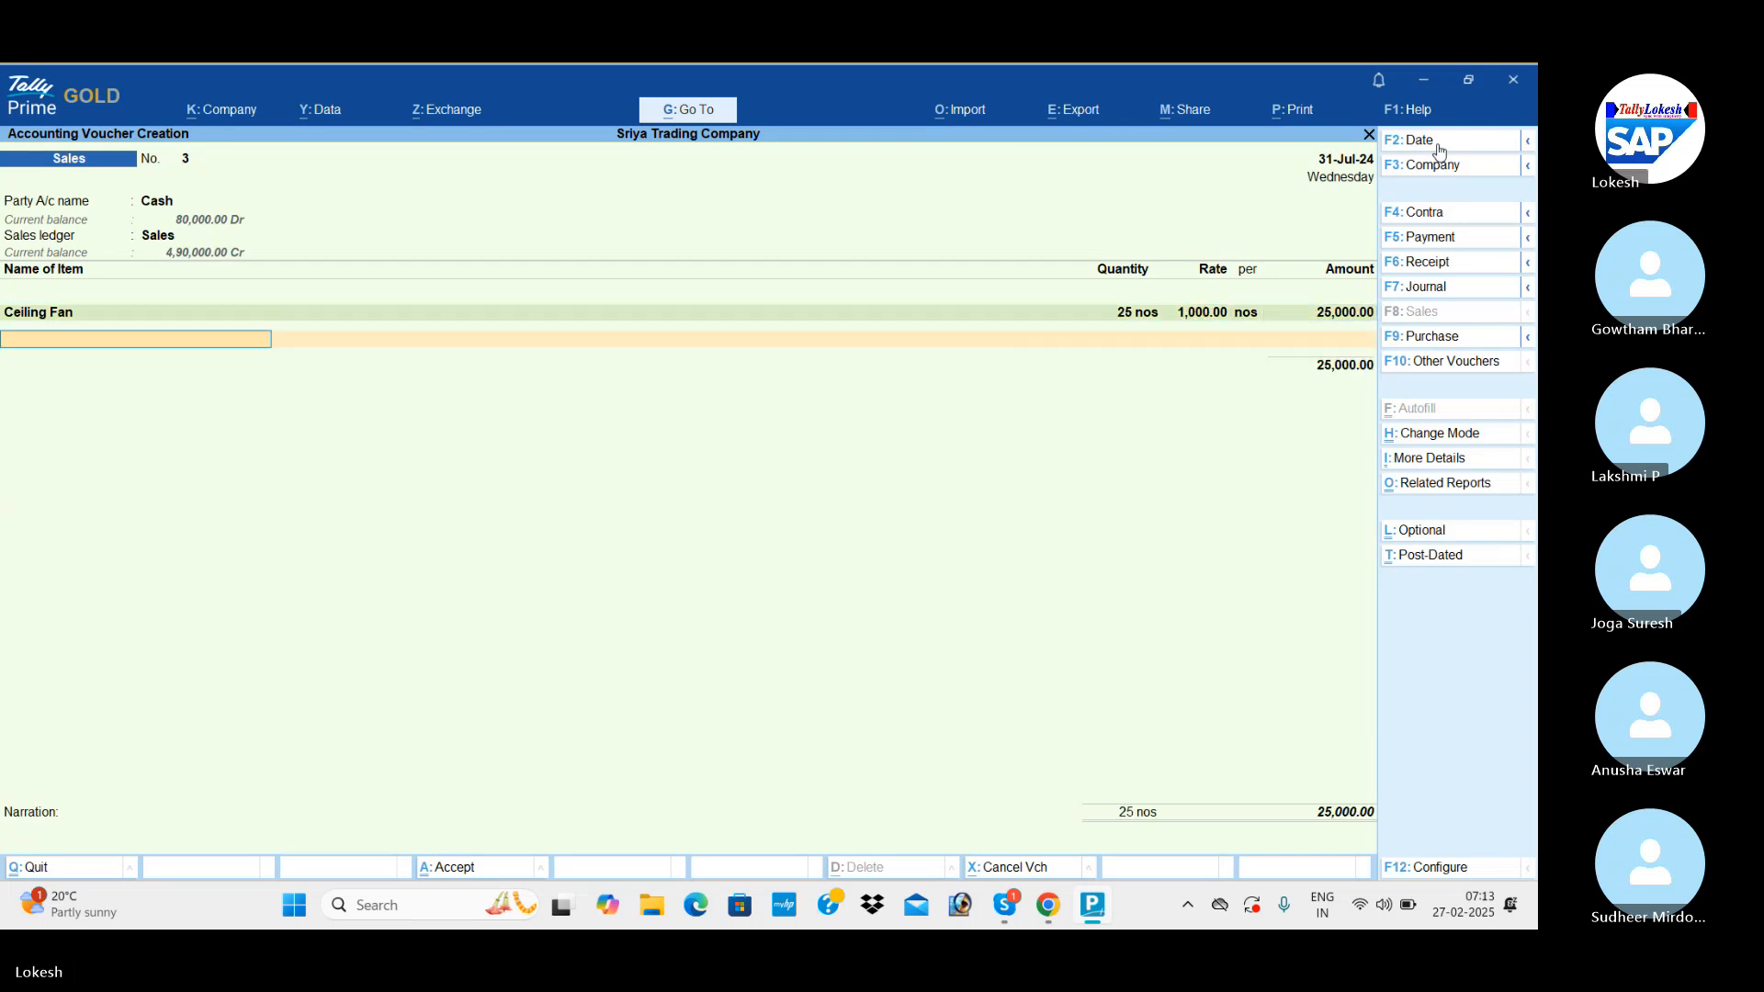
text(t)
key(Return)
text(25)
key(Return)
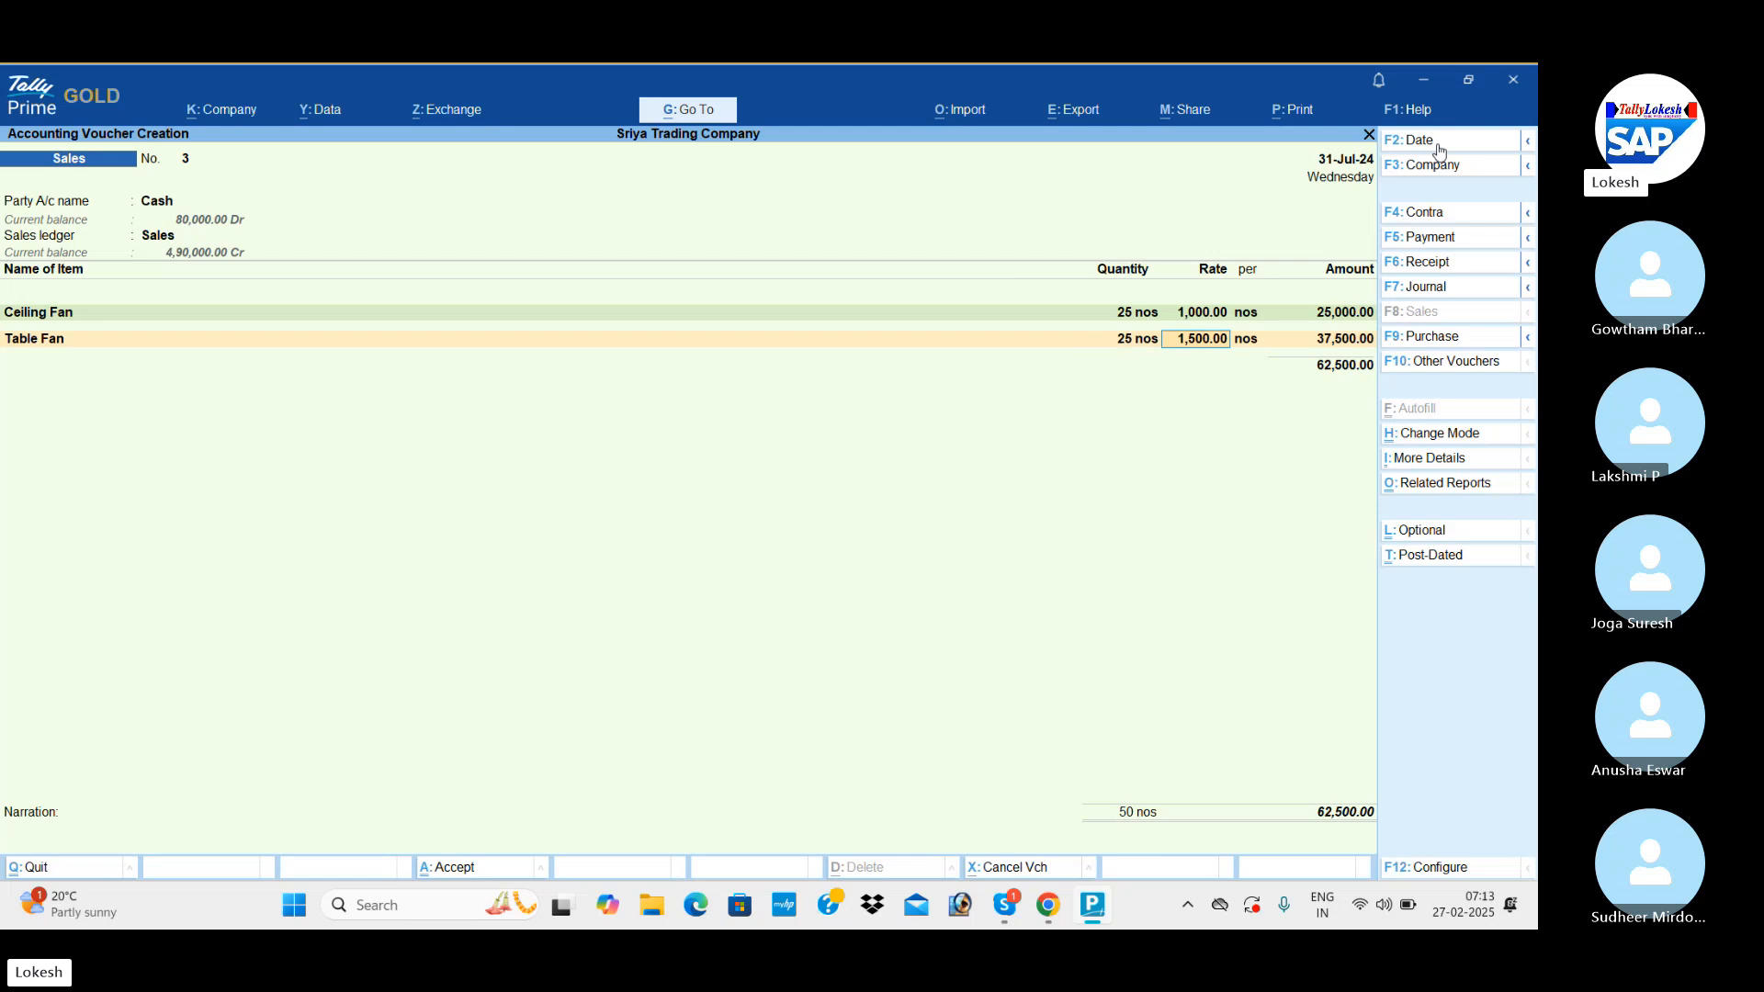
key(Return)
key(Return)
key(Return)
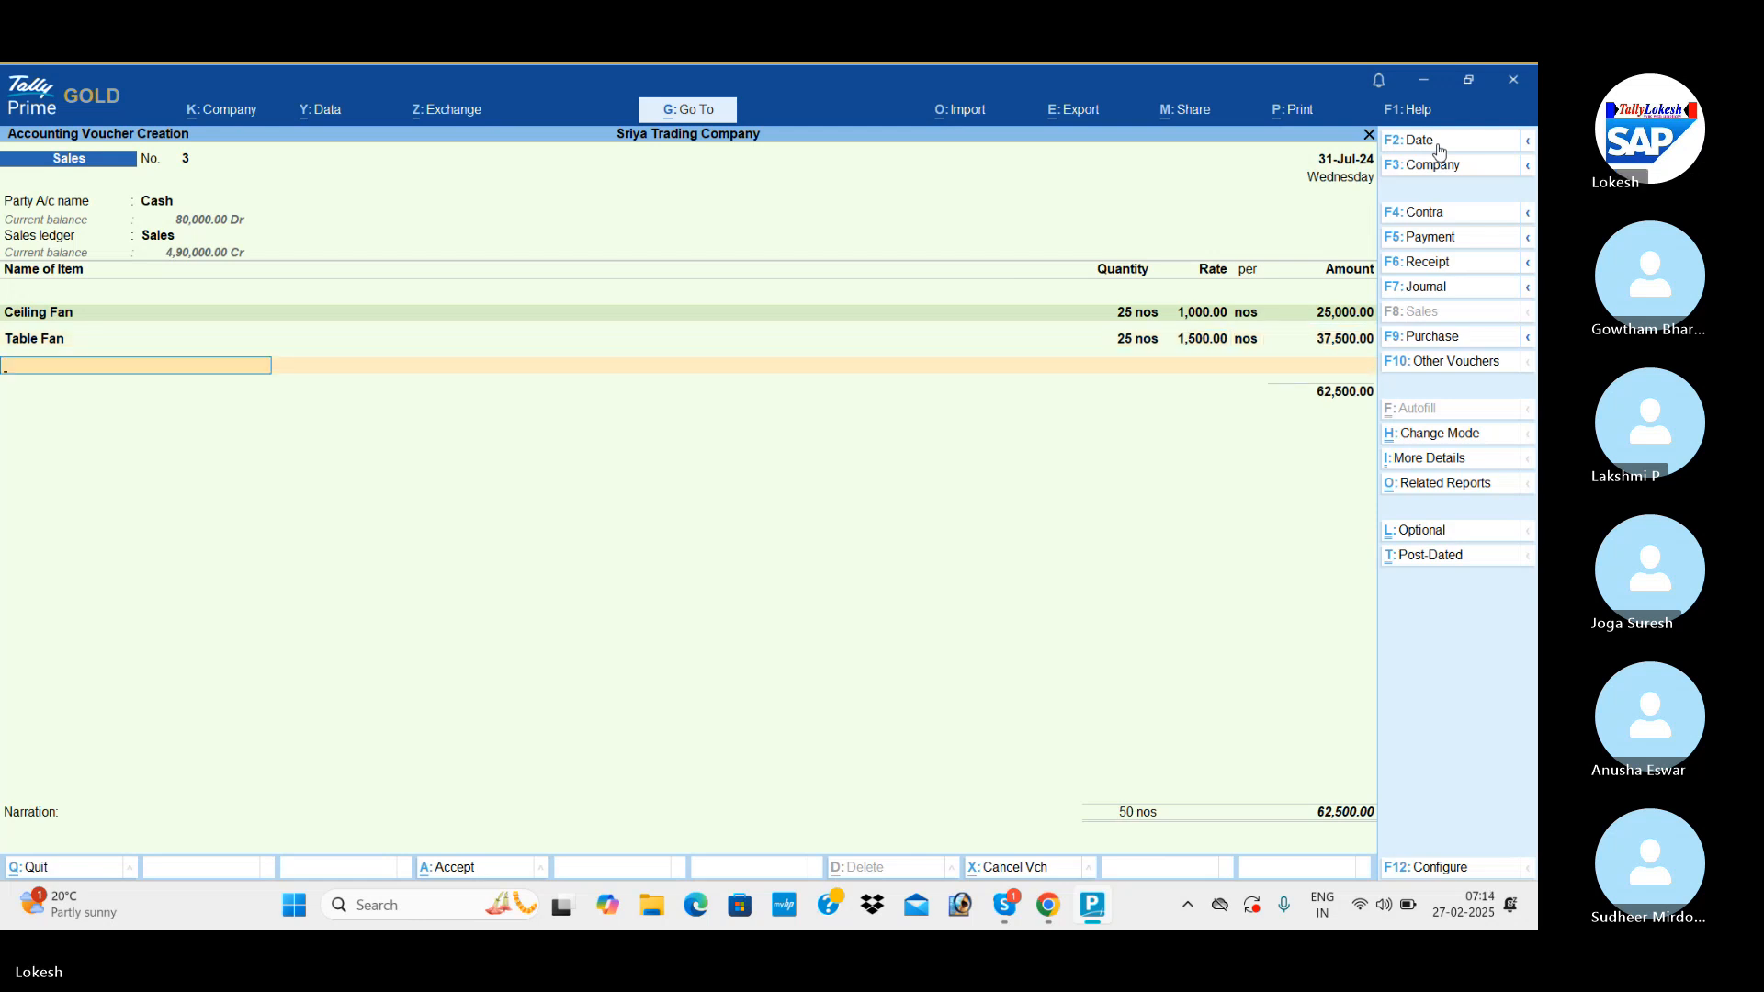
Add Mixies to the cash sales voucher with a quantity of 25 nos at the rate of 2,000.
text(m)
key(Return)
text(25)
key(Return)
key(Return)
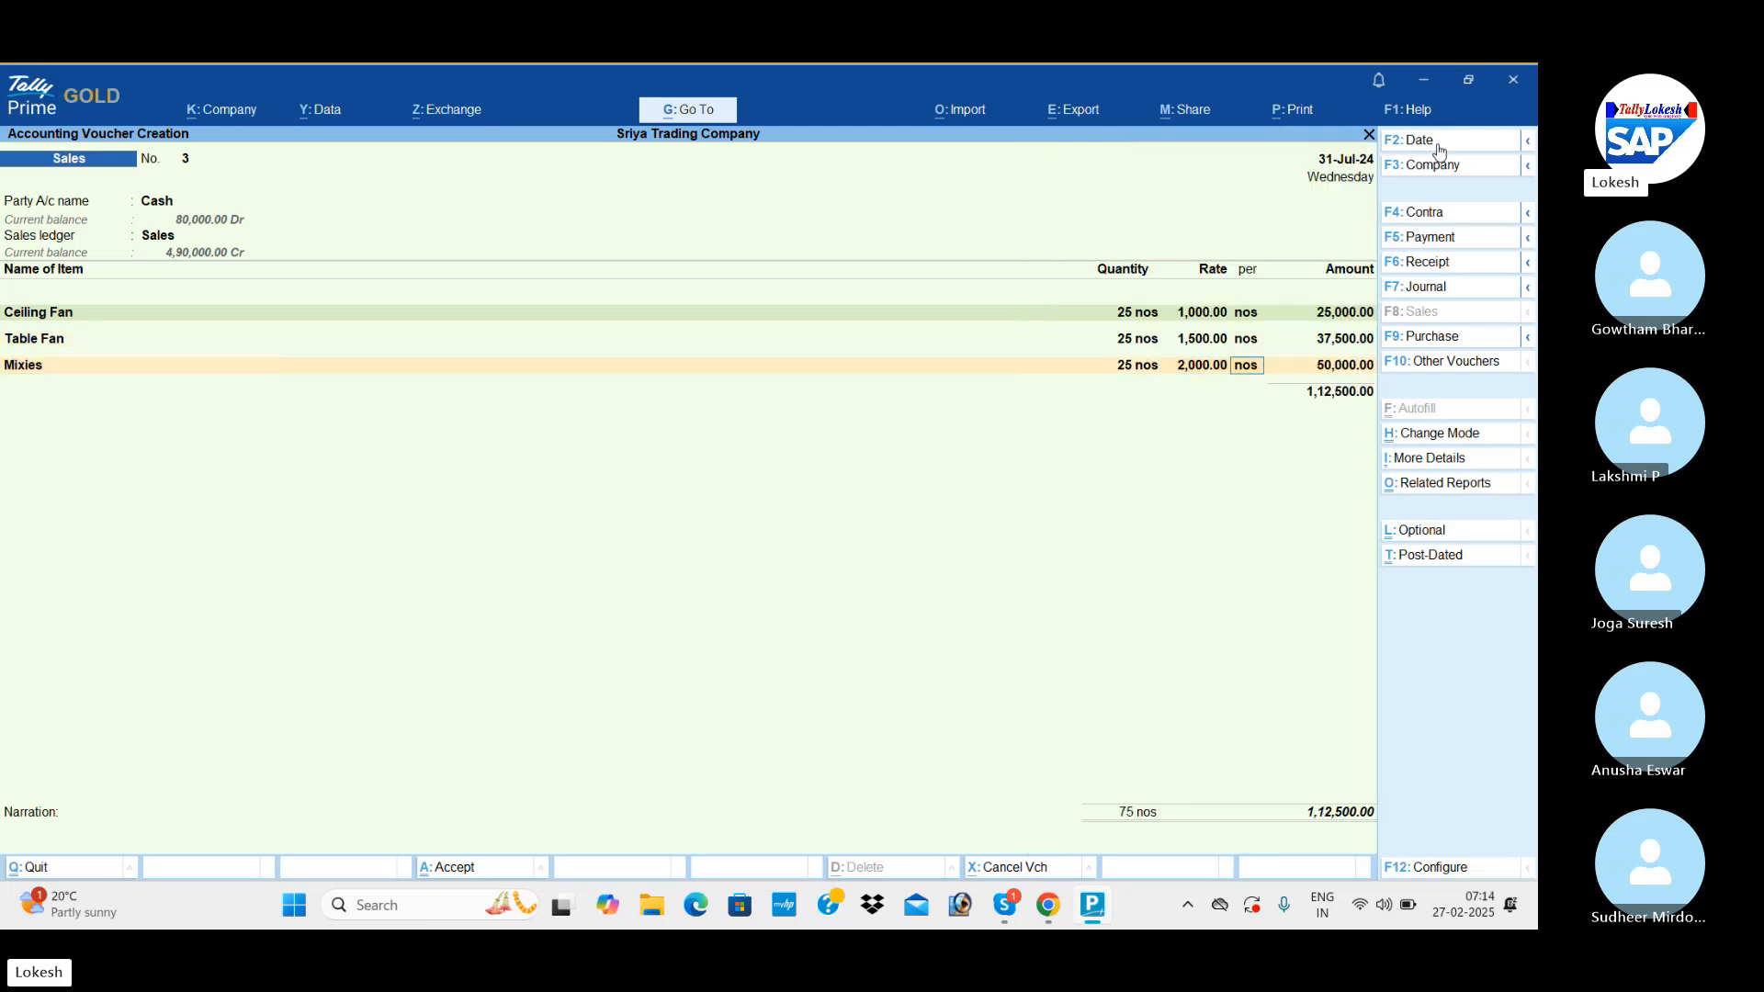
key(Return)
key(Return)
Add Grinders to the cash sales voucher with a quantity of 25 nos at the rate of 2,500 and end the item list.
text(g)
key(Return)
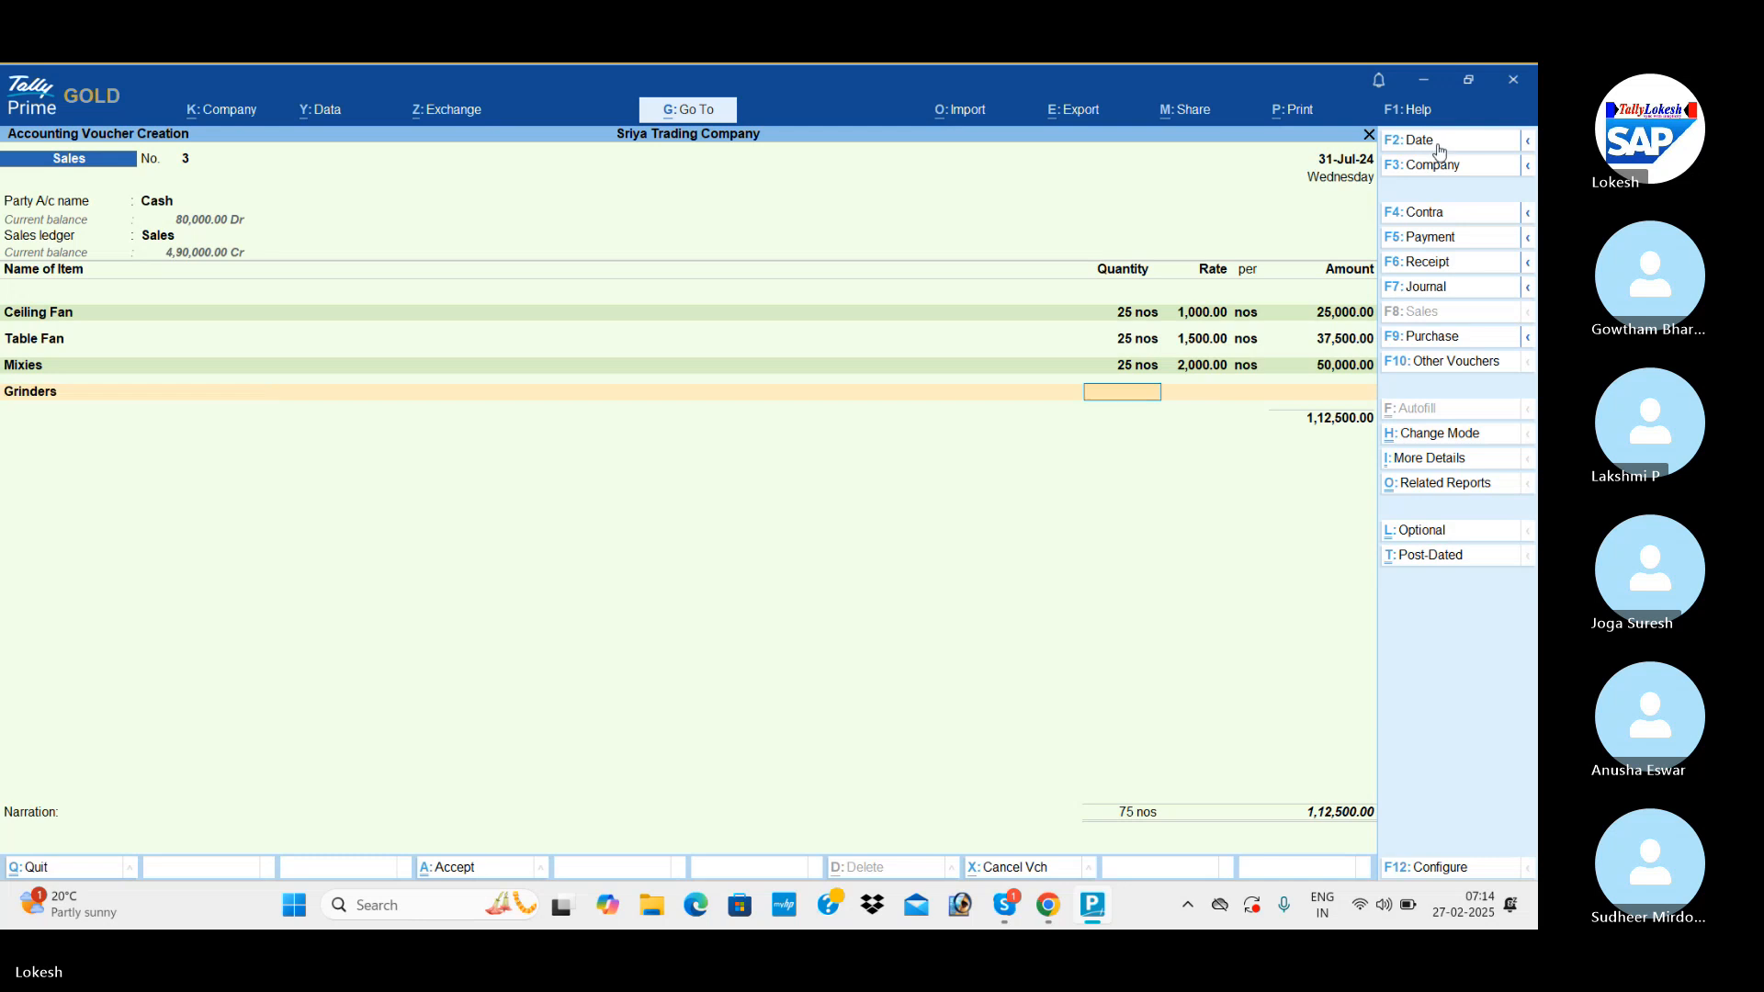
text(25)
key(Return)
key(Return)
key(Return)
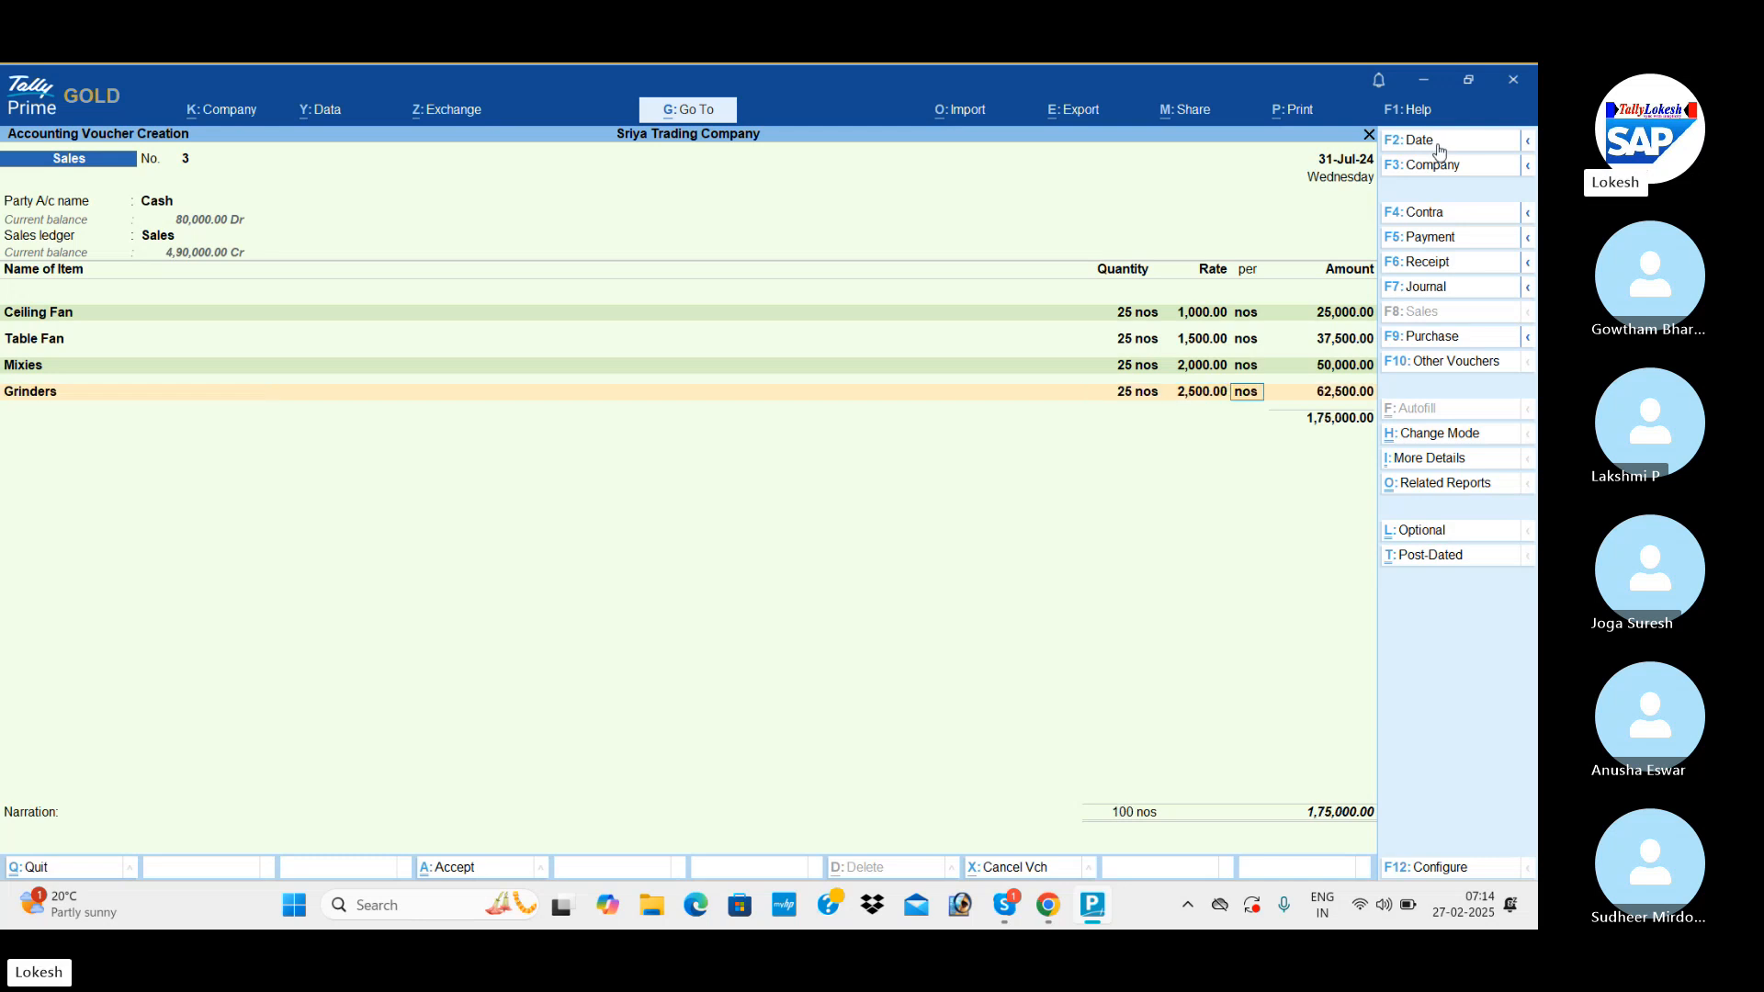
key(Return)
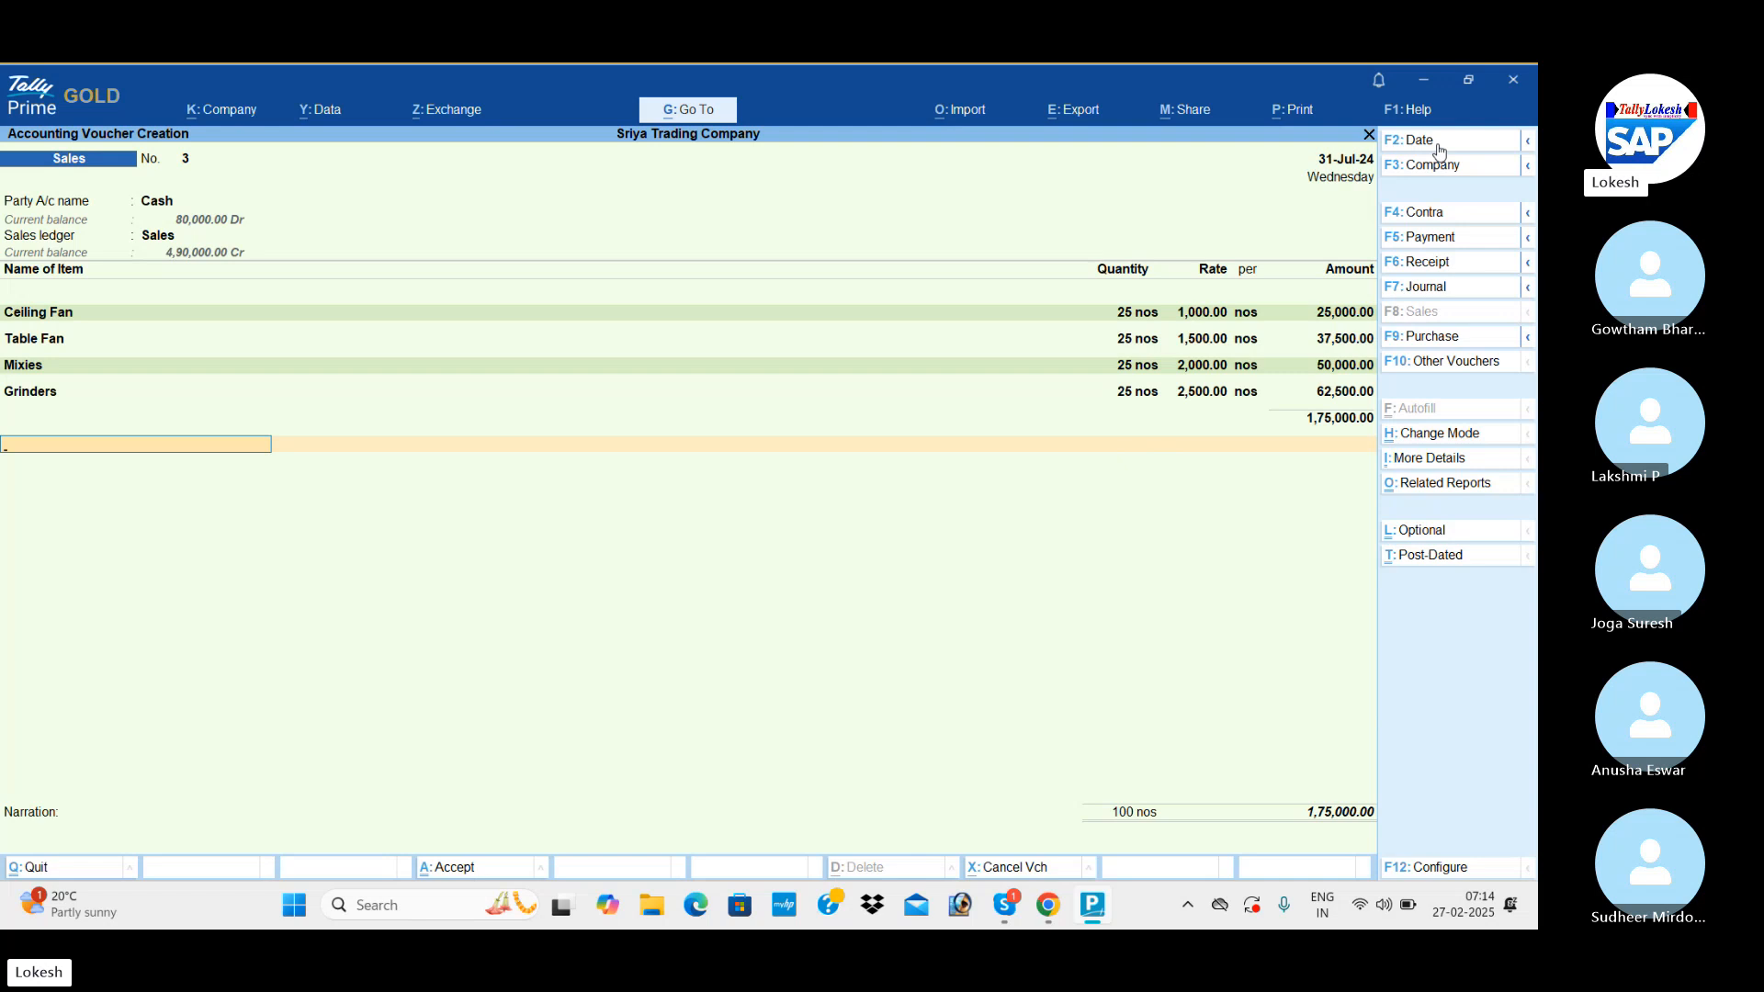
Create a Discount Allowed ledger under Indirect Expenses from within the cash sales voucher.
key(alt+c)
text(Di)
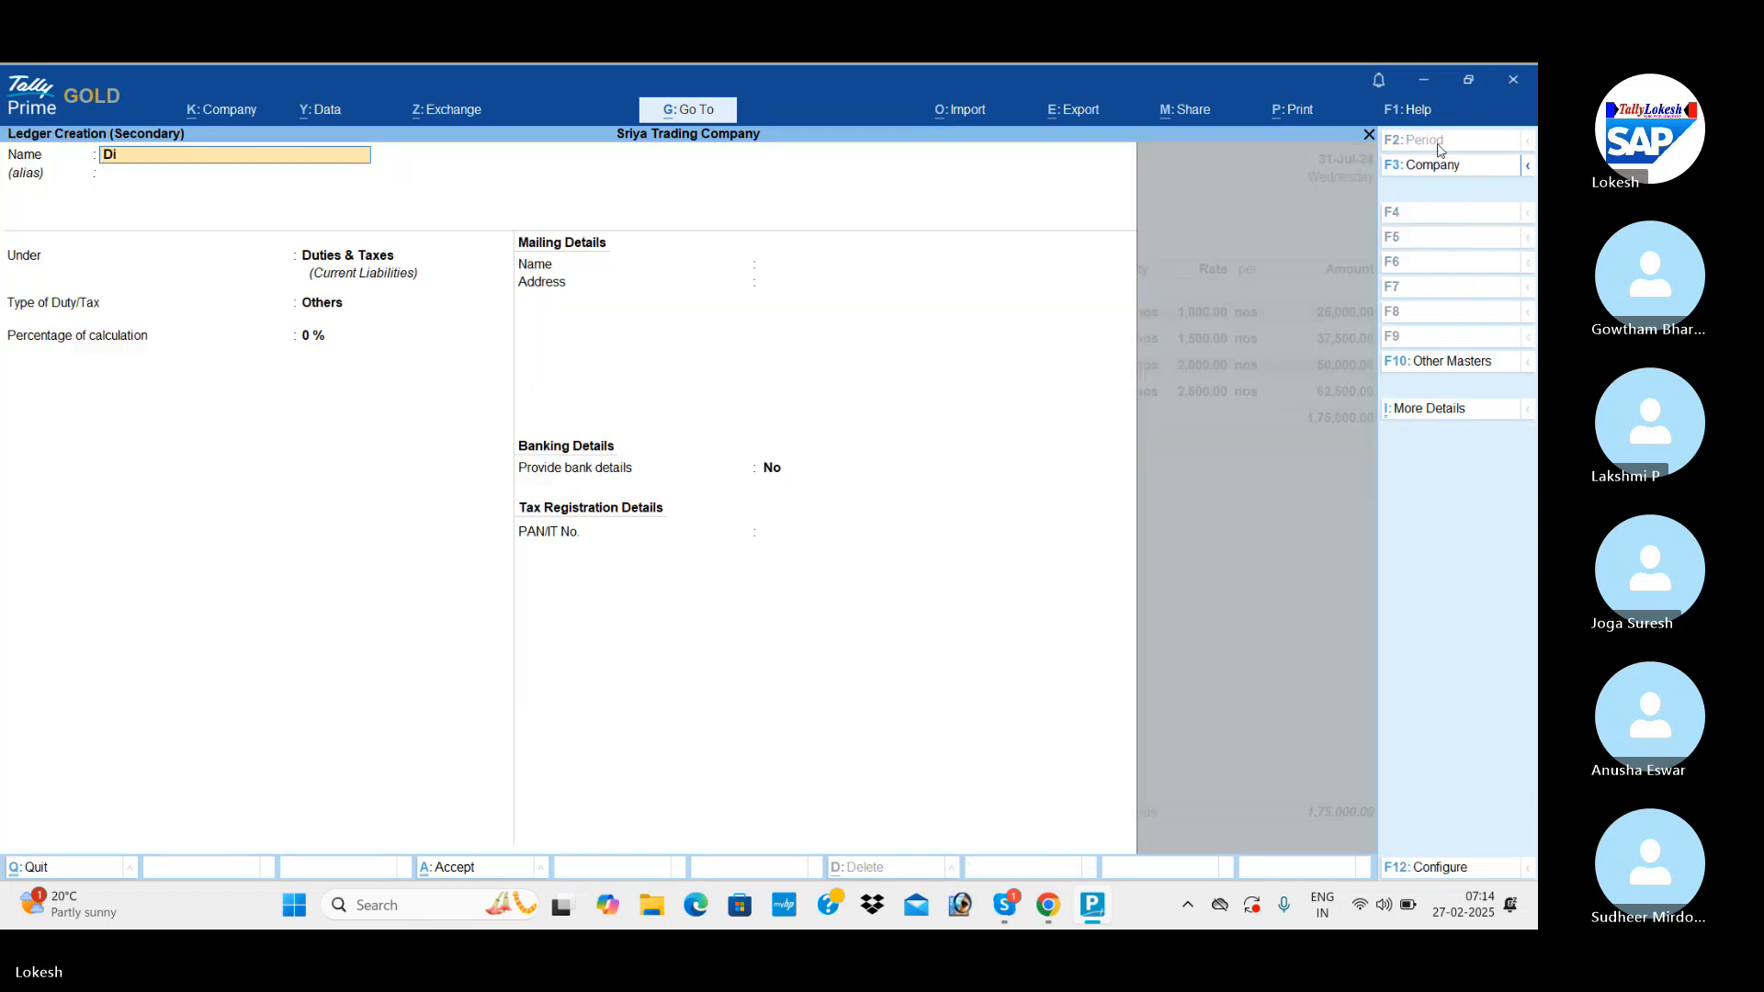
text(scount Allowed)
key(Return)
key(Return)
text(Ind)
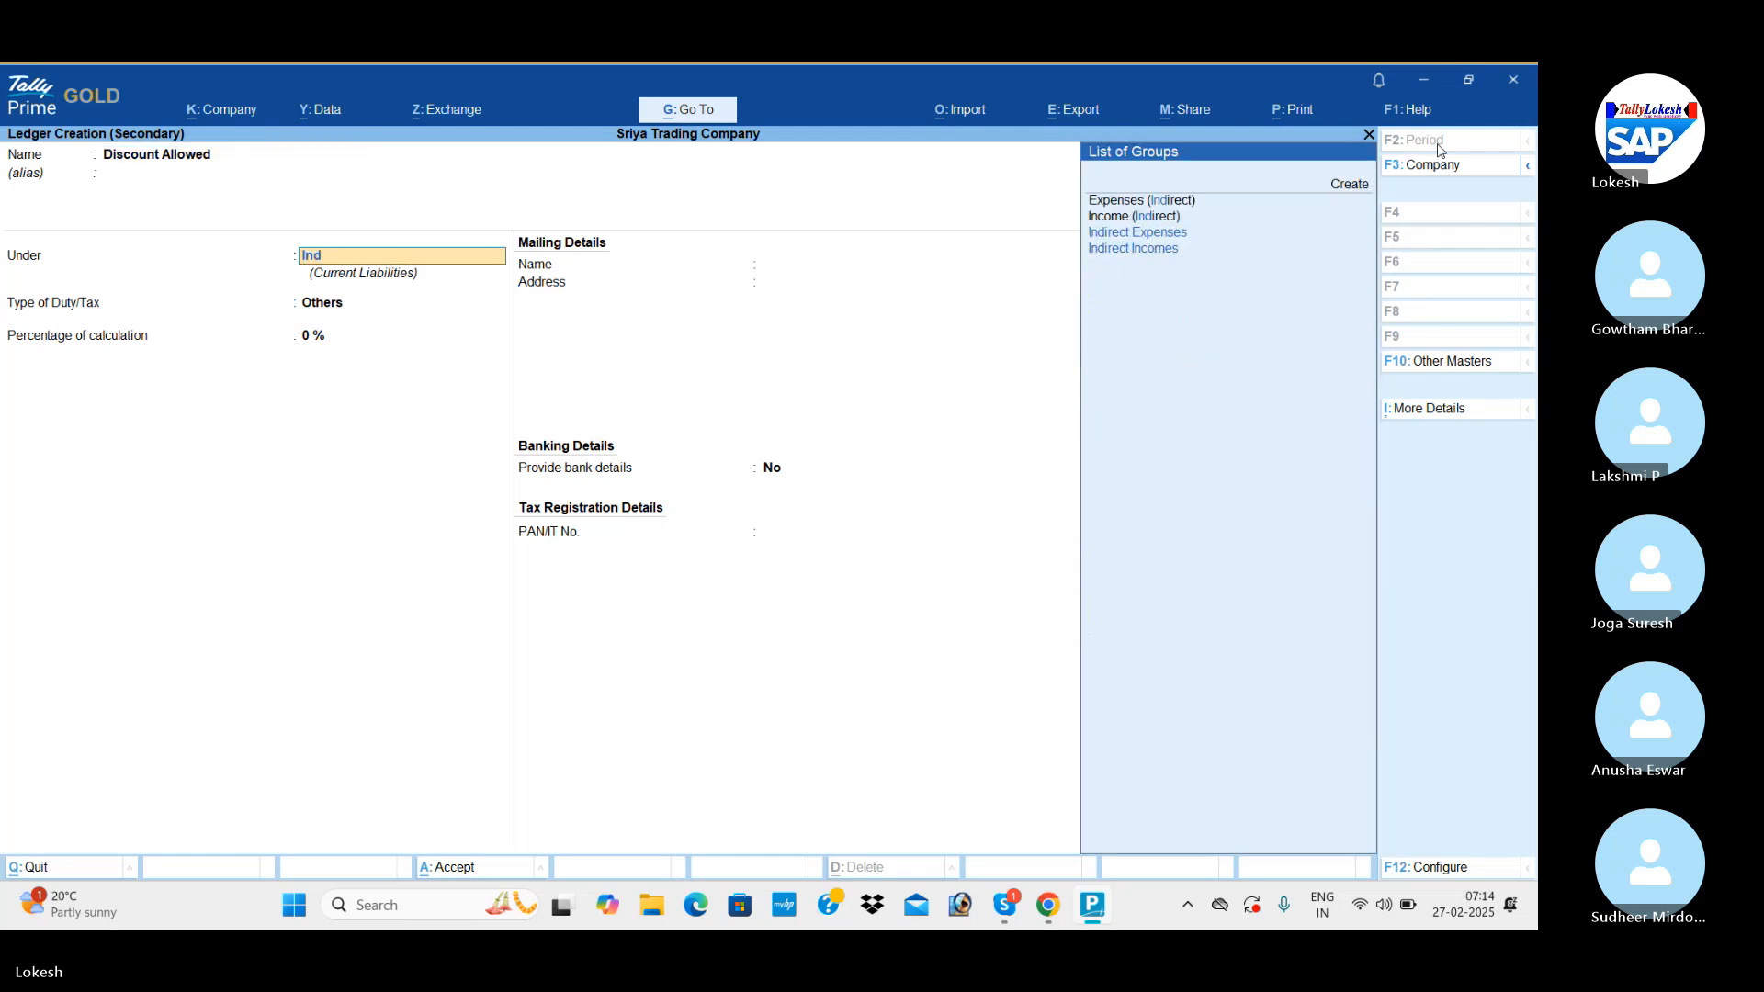
key(Down)
key(Return)
key(Return)
key(Return)
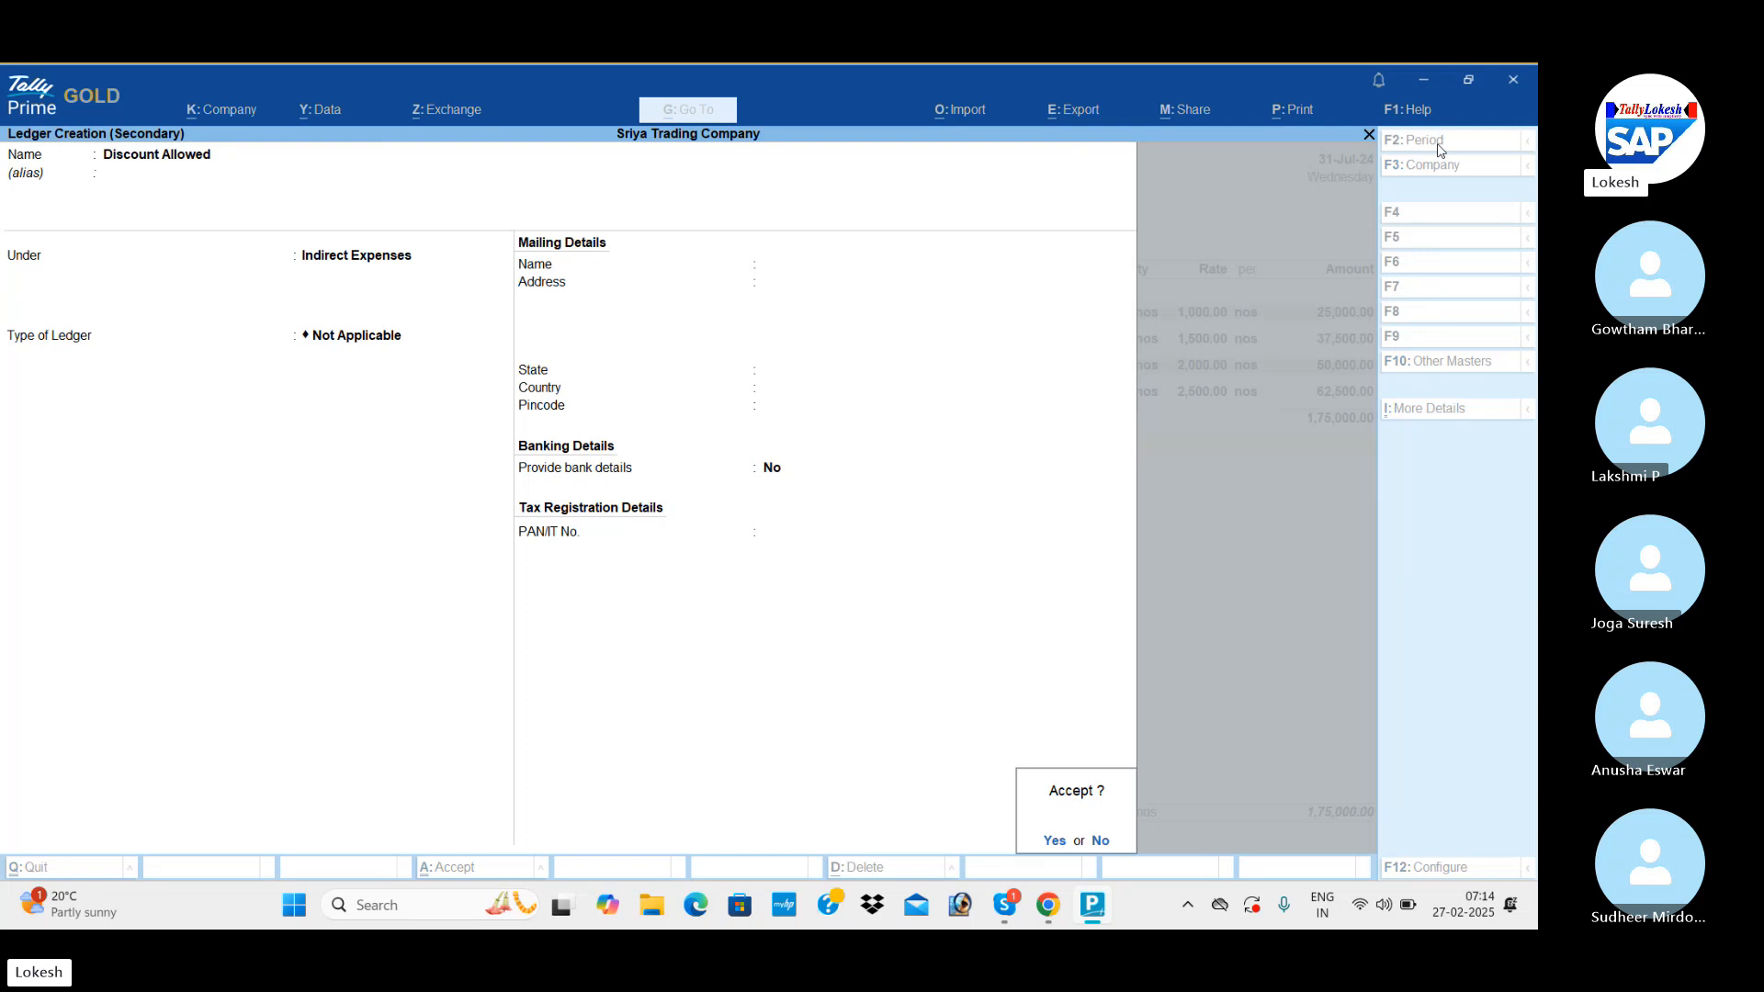
key(Return)
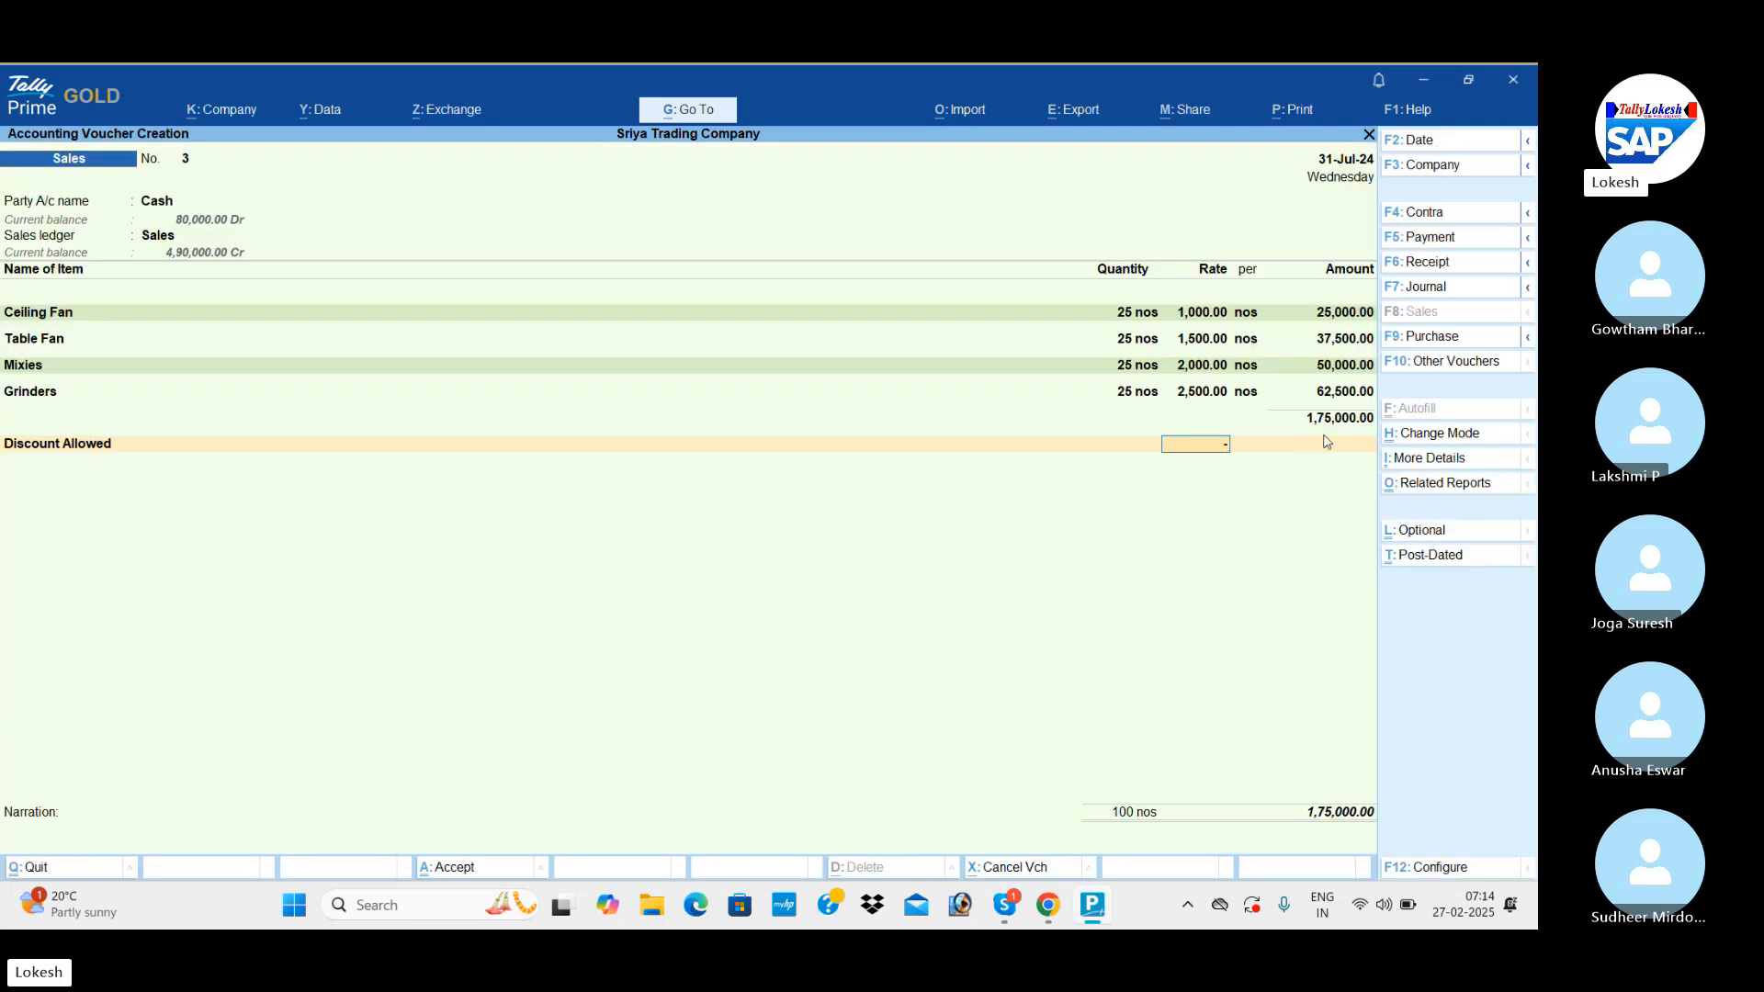
Apply Discount Allowed at -5% and the Tax ledger at 4% to the cash sales voucher and save it without a narration.
key(Return)
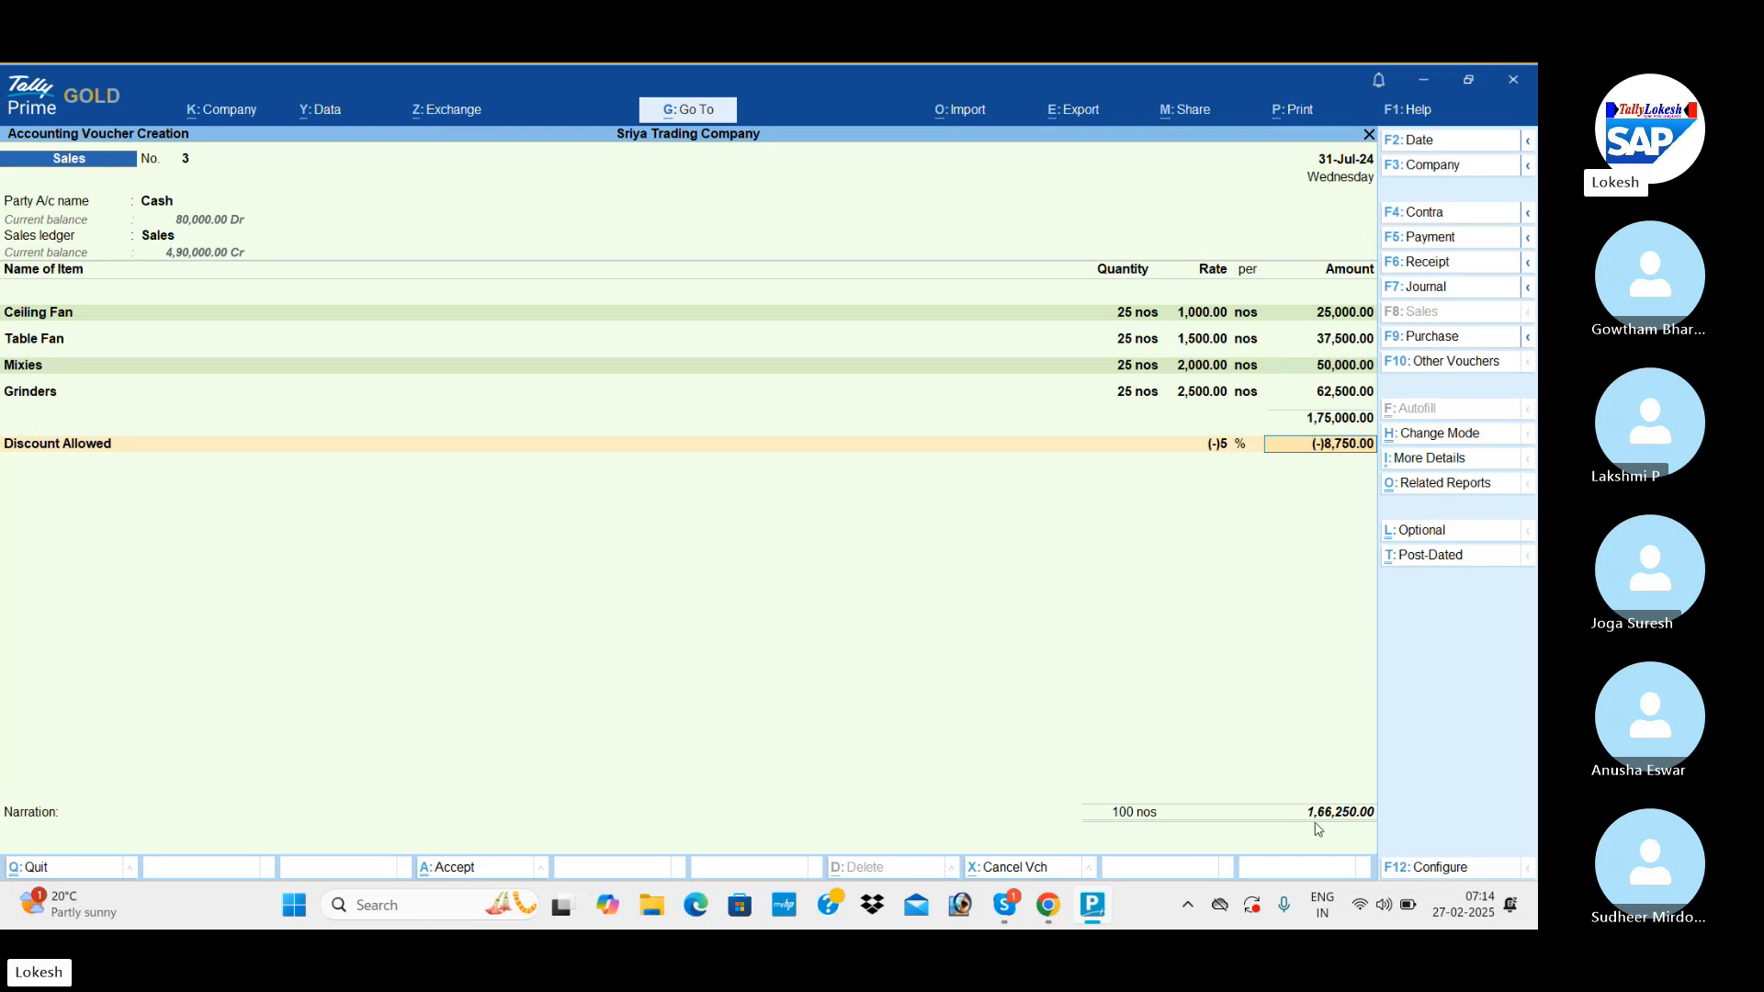
key(Return)
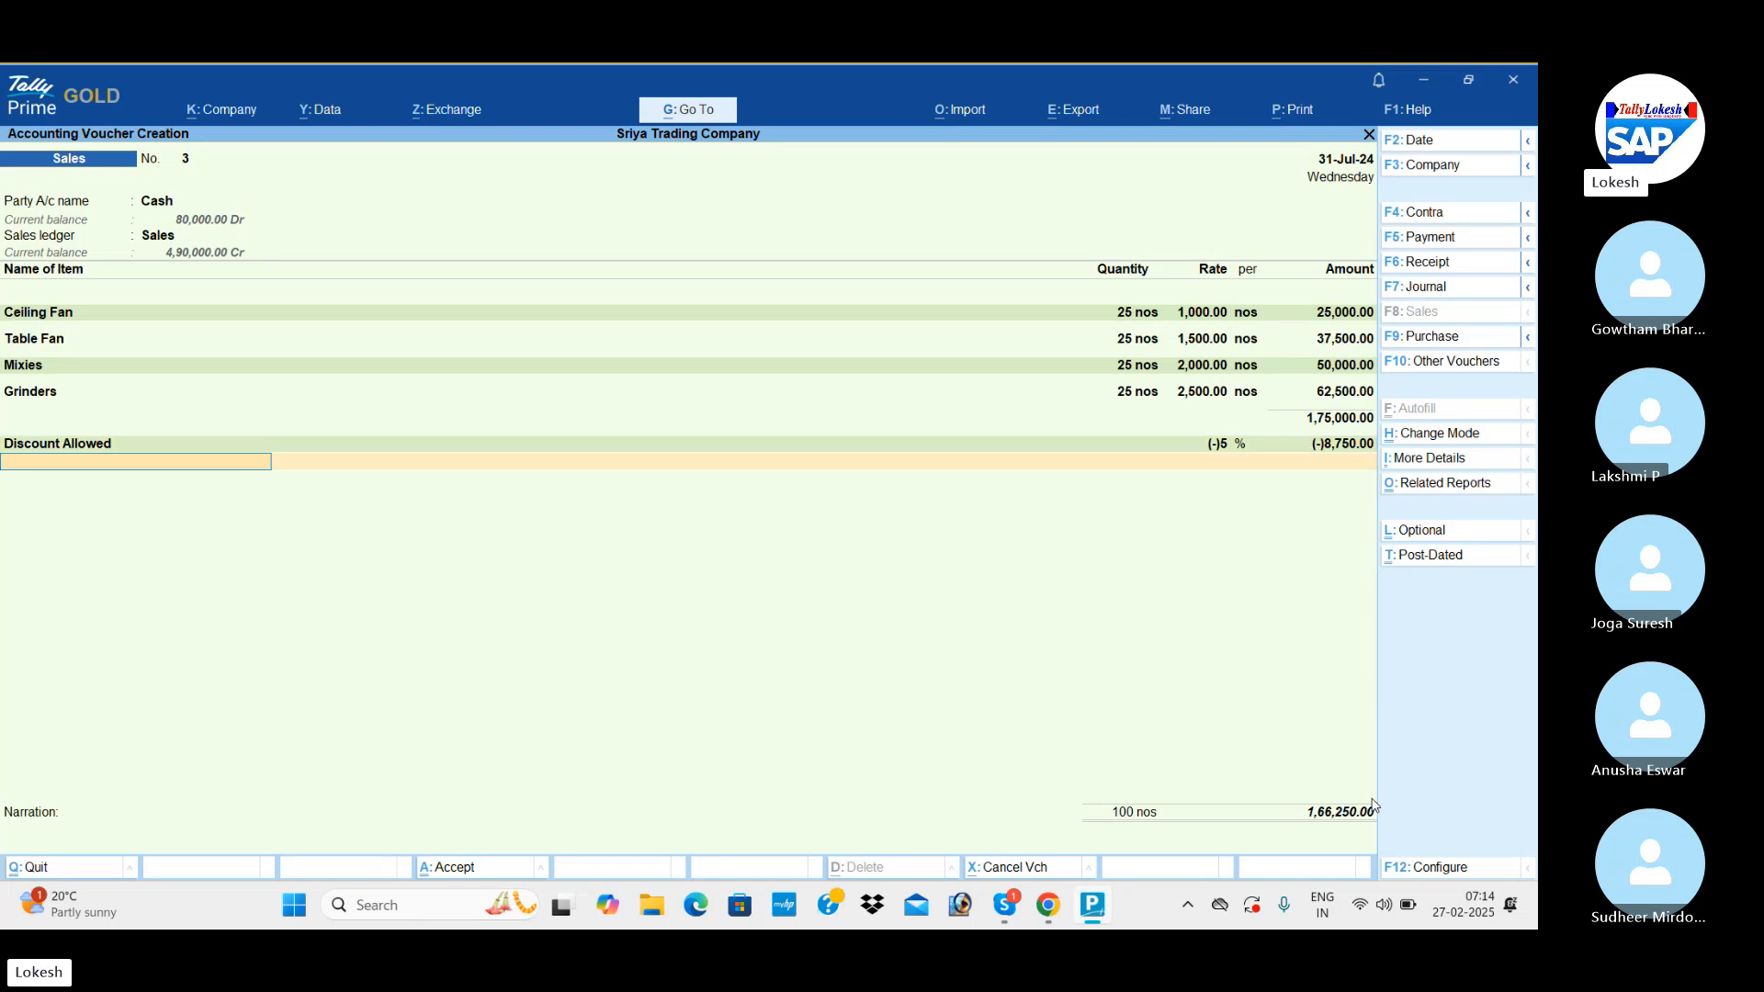
text(t)
key(Return)
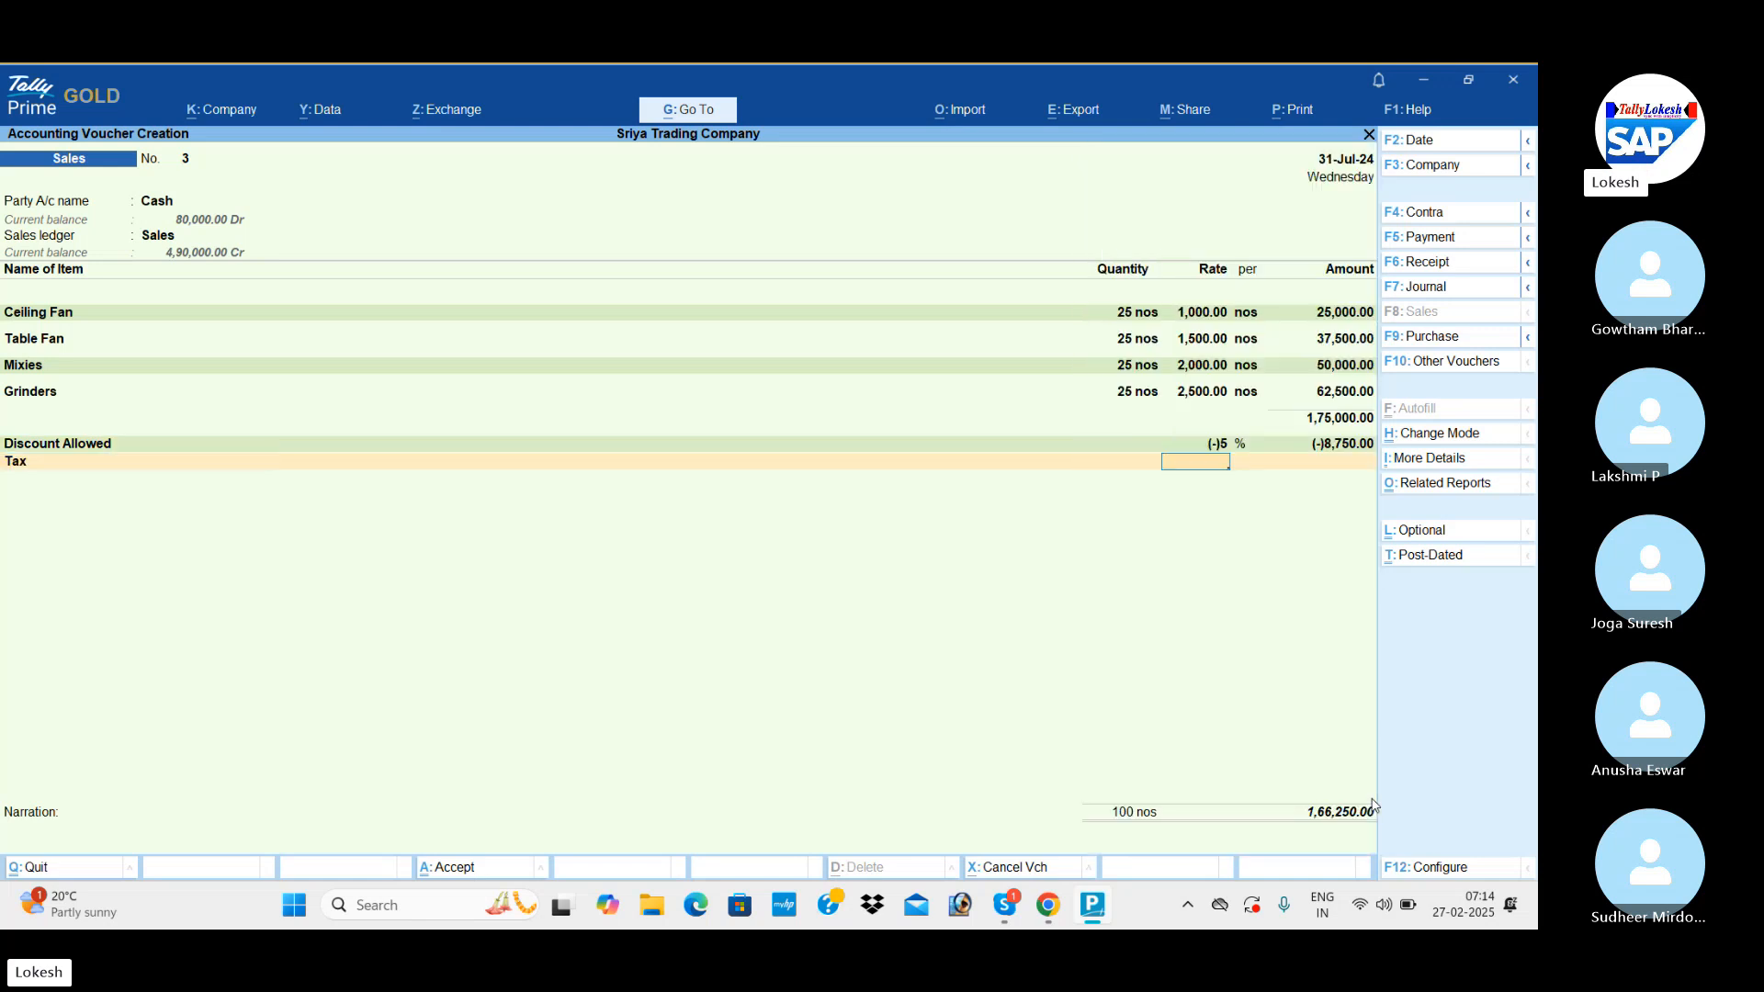
text(4)
key(Return)
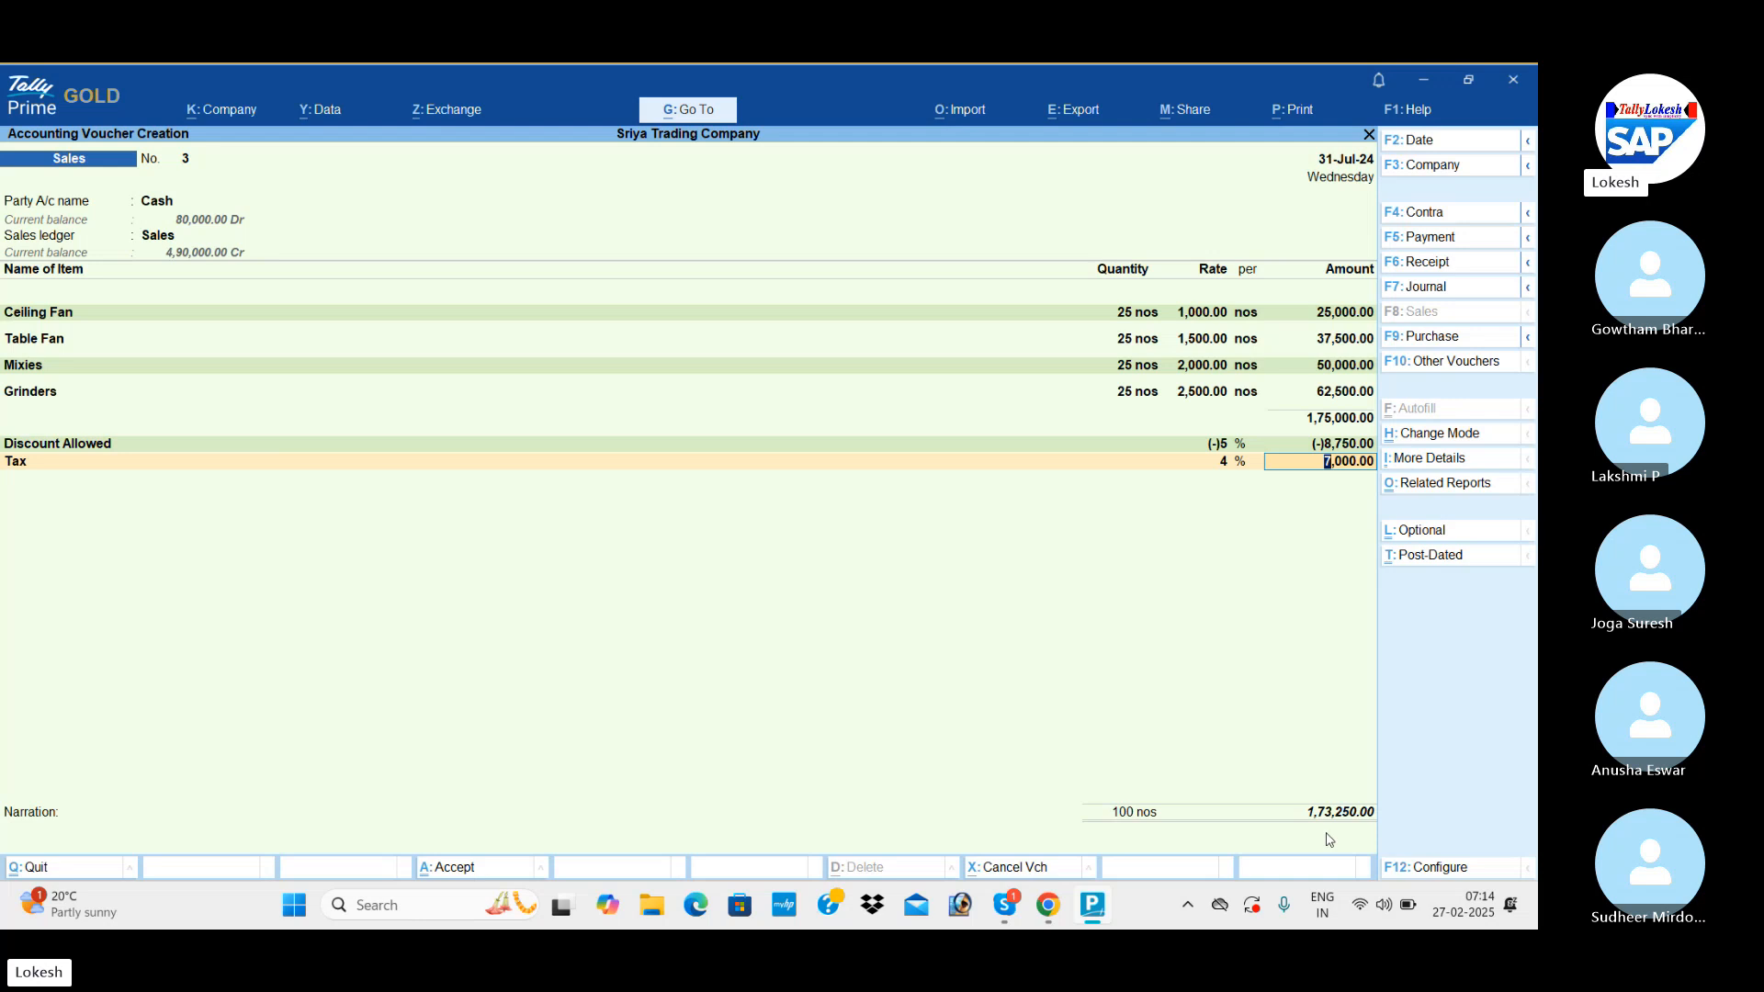
key(Return)
key(Return)
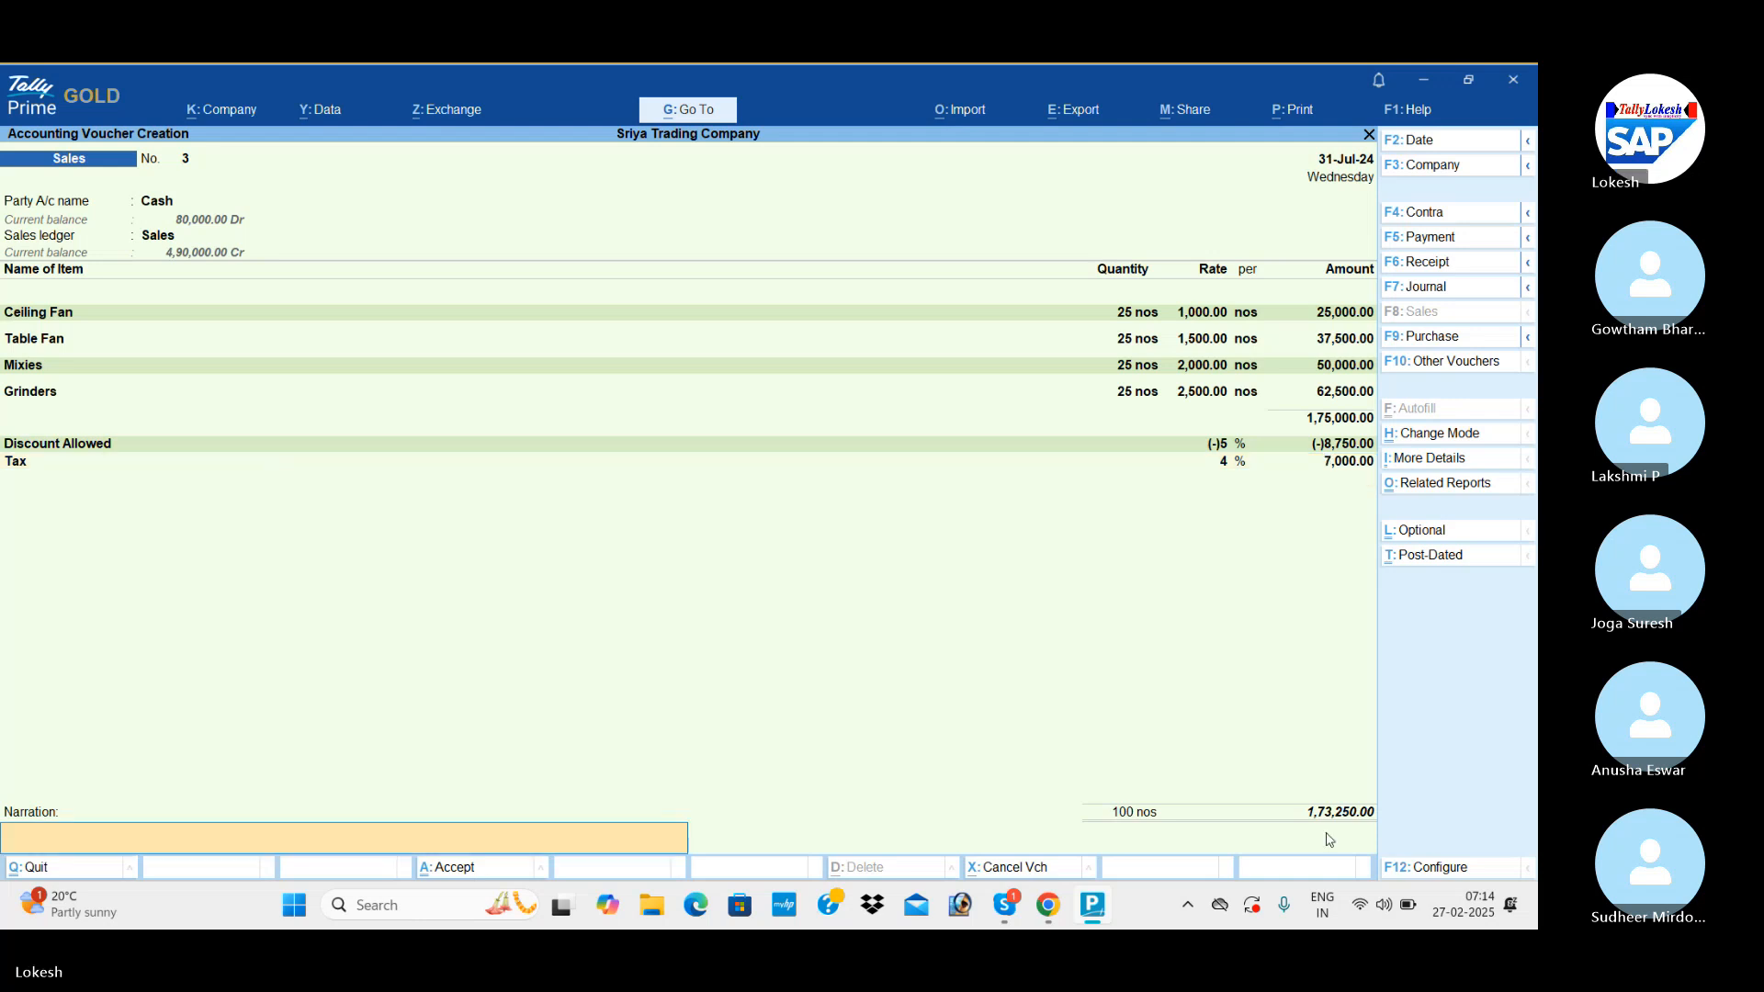
key(Return)
key(Return)
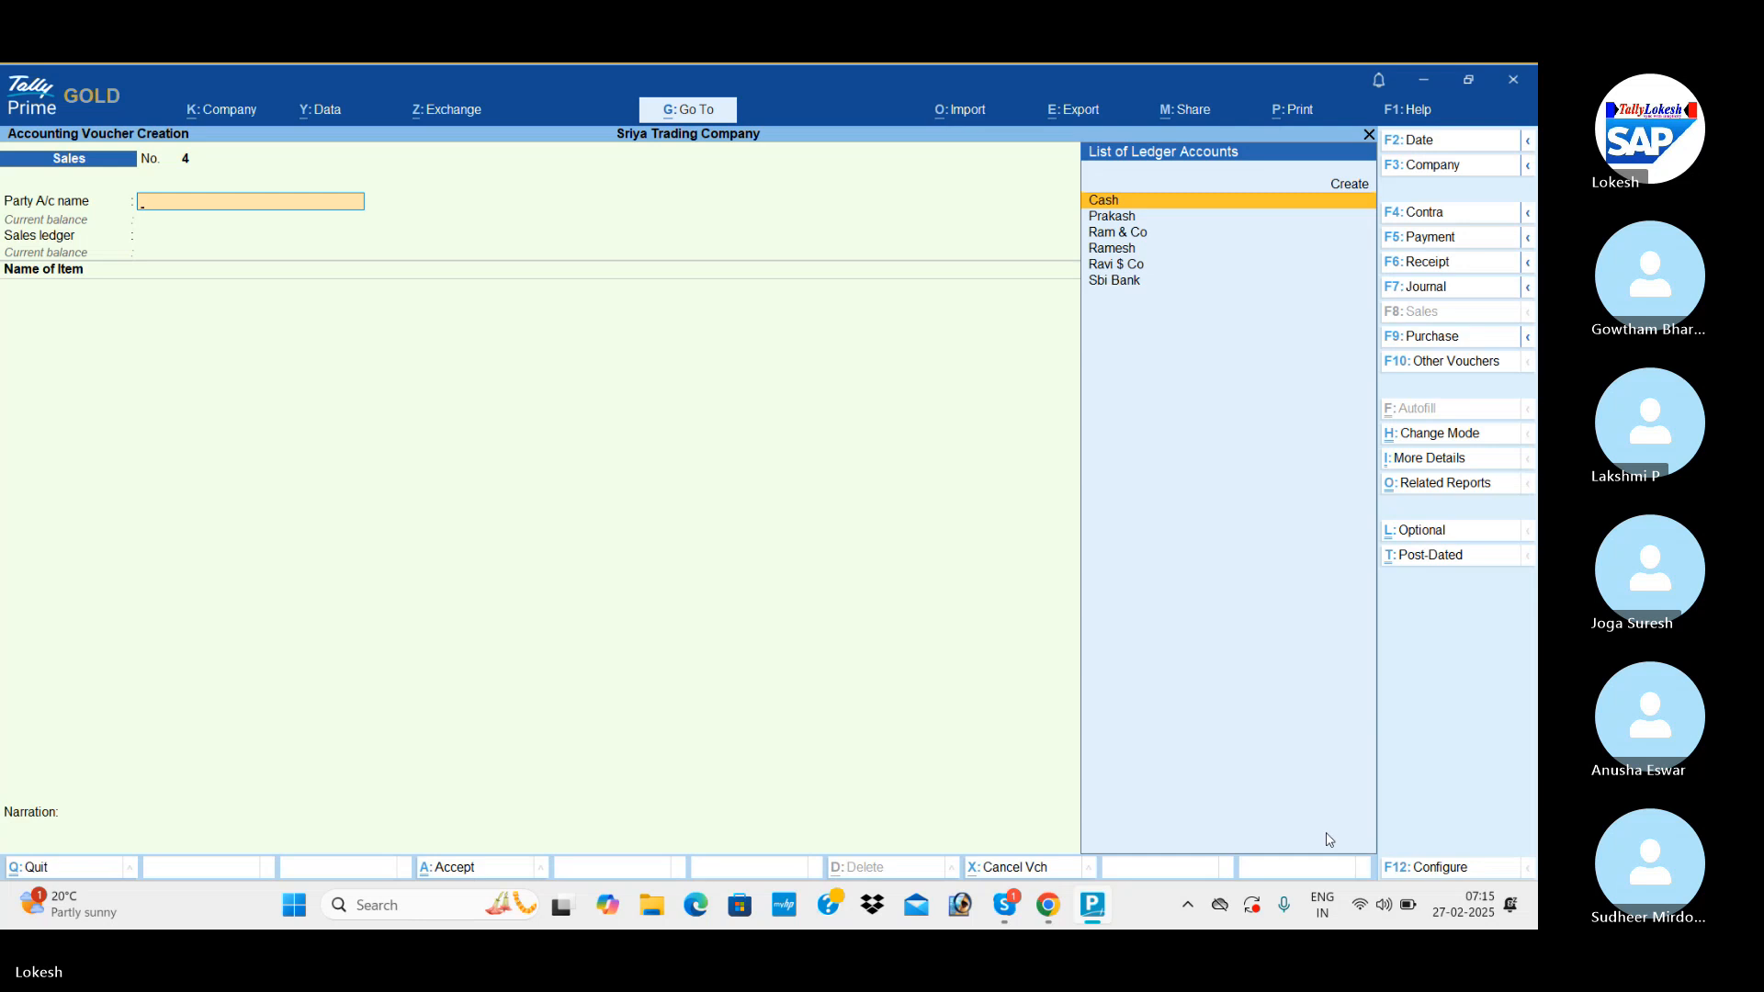
Open the Day Book and clear both period dates to list all vouchers from 1-Apr-24 to 31-Jul-24.
key(Escape)
key(y)
key(Down)
key(Return)
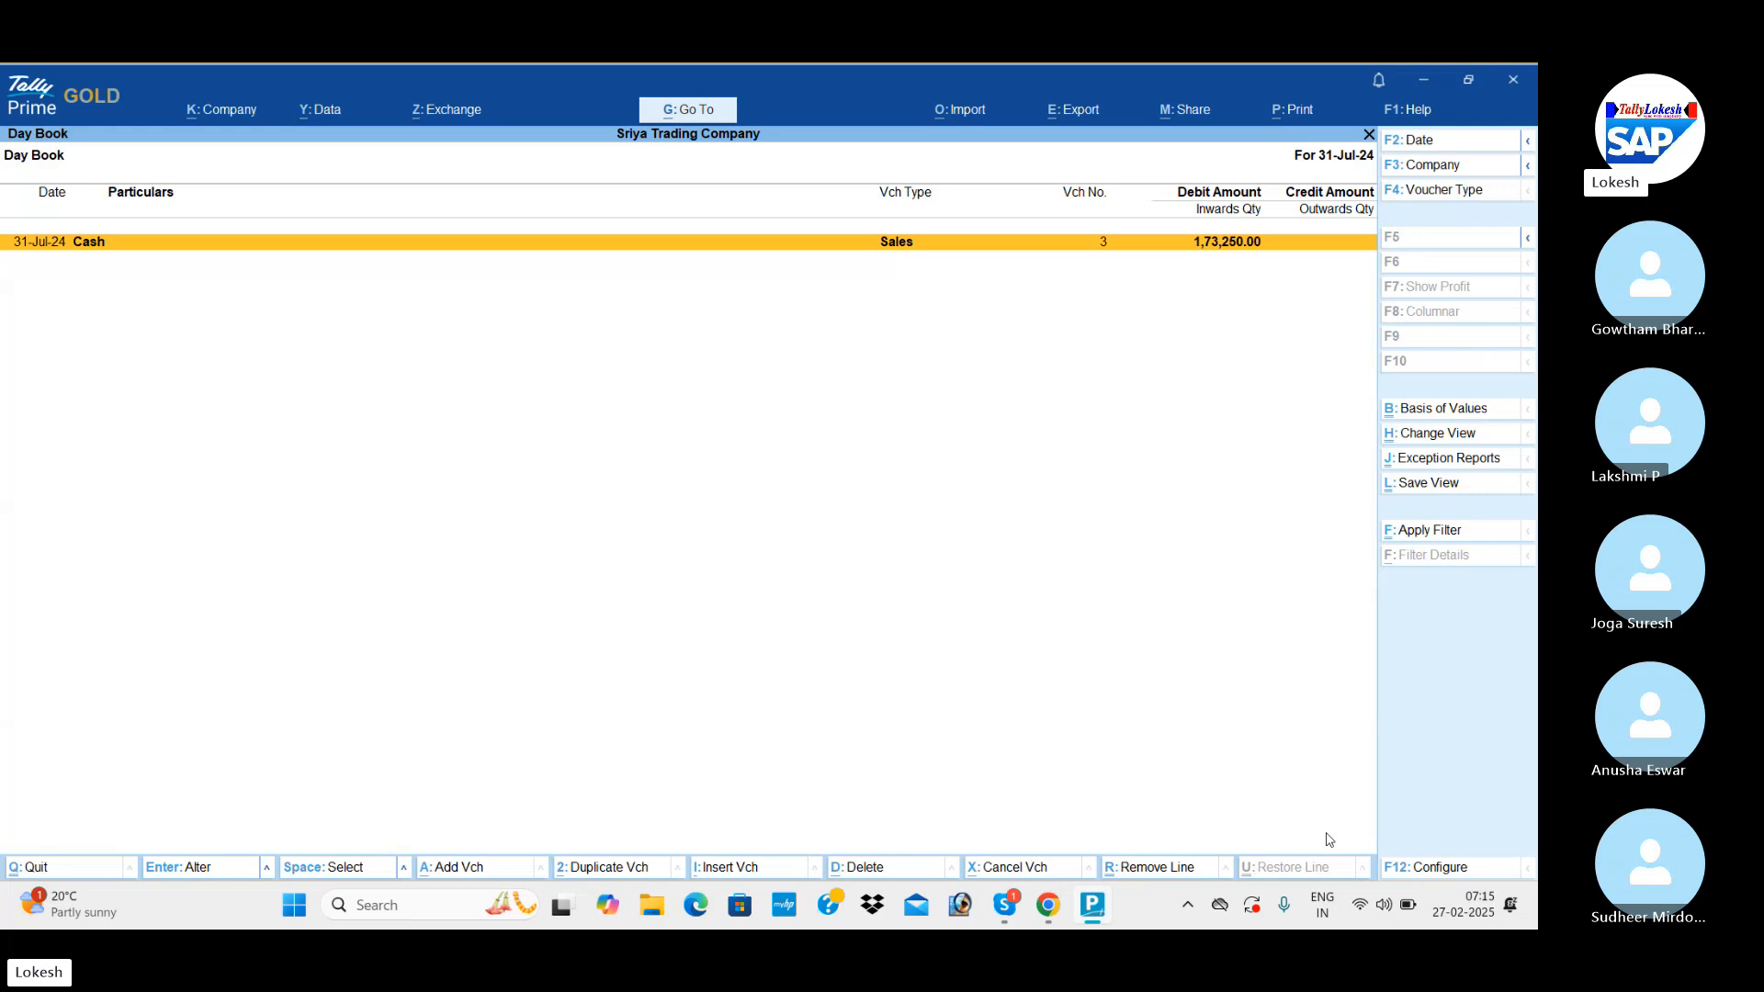
key(alt)
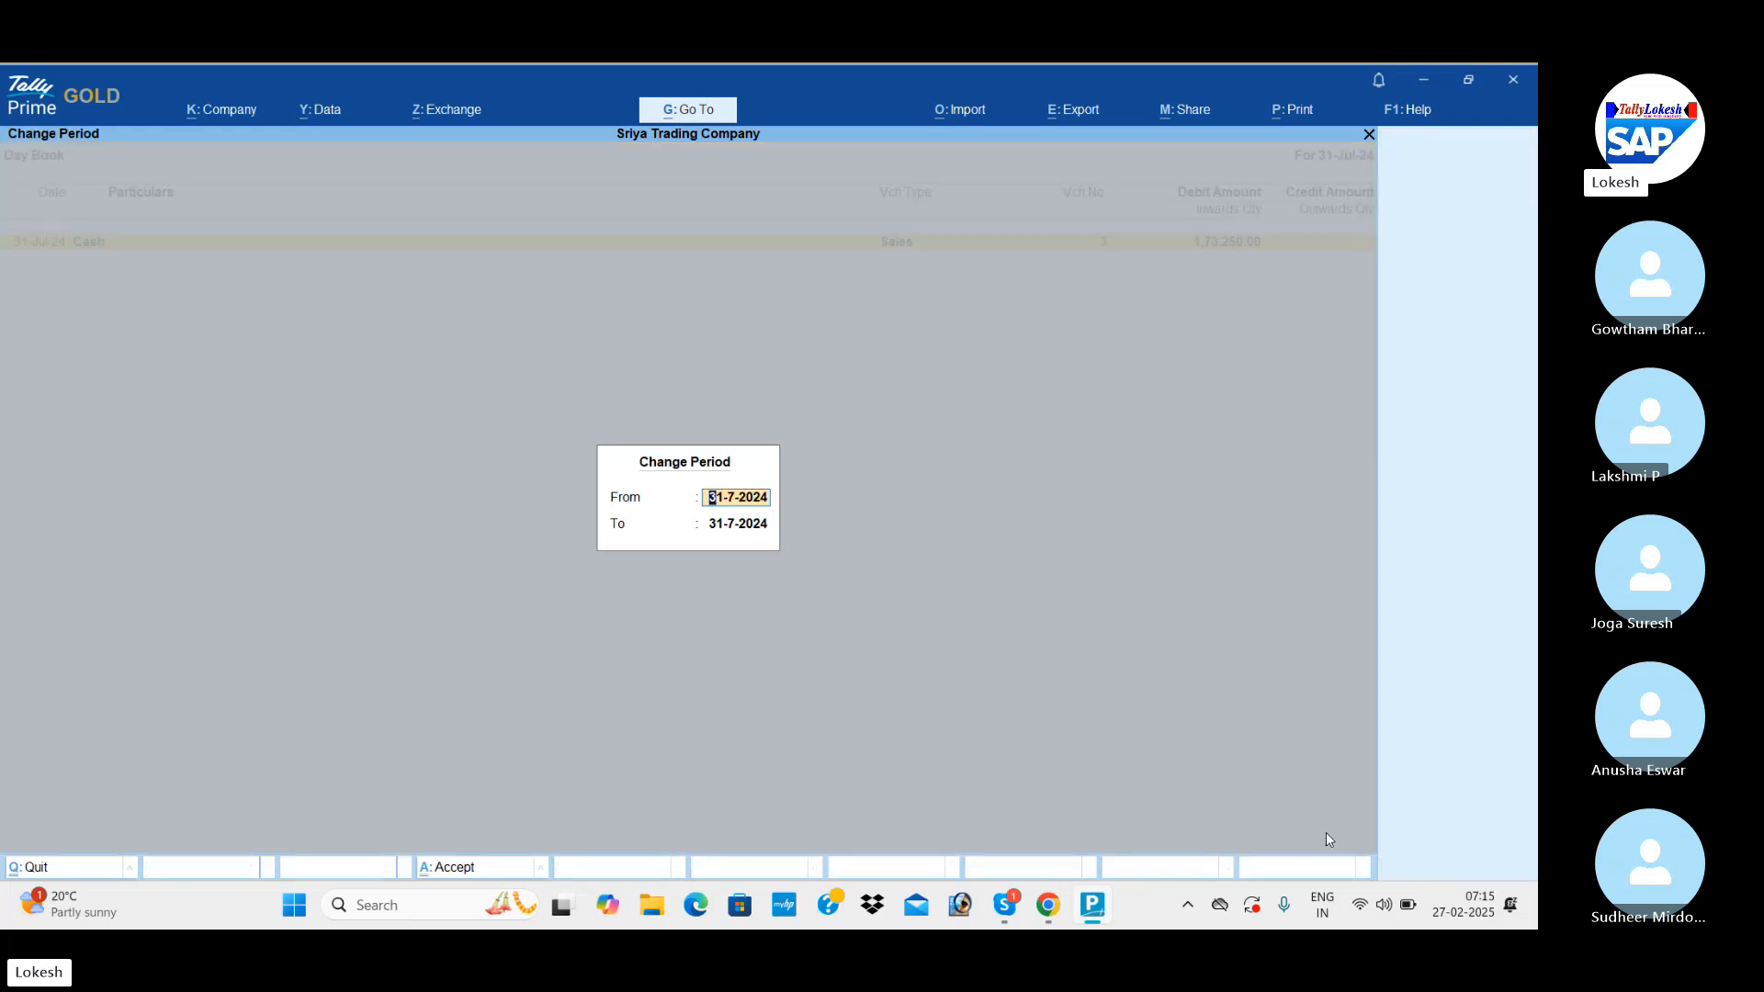
key(BackSpace)
key(Return)
key(BackSpace)
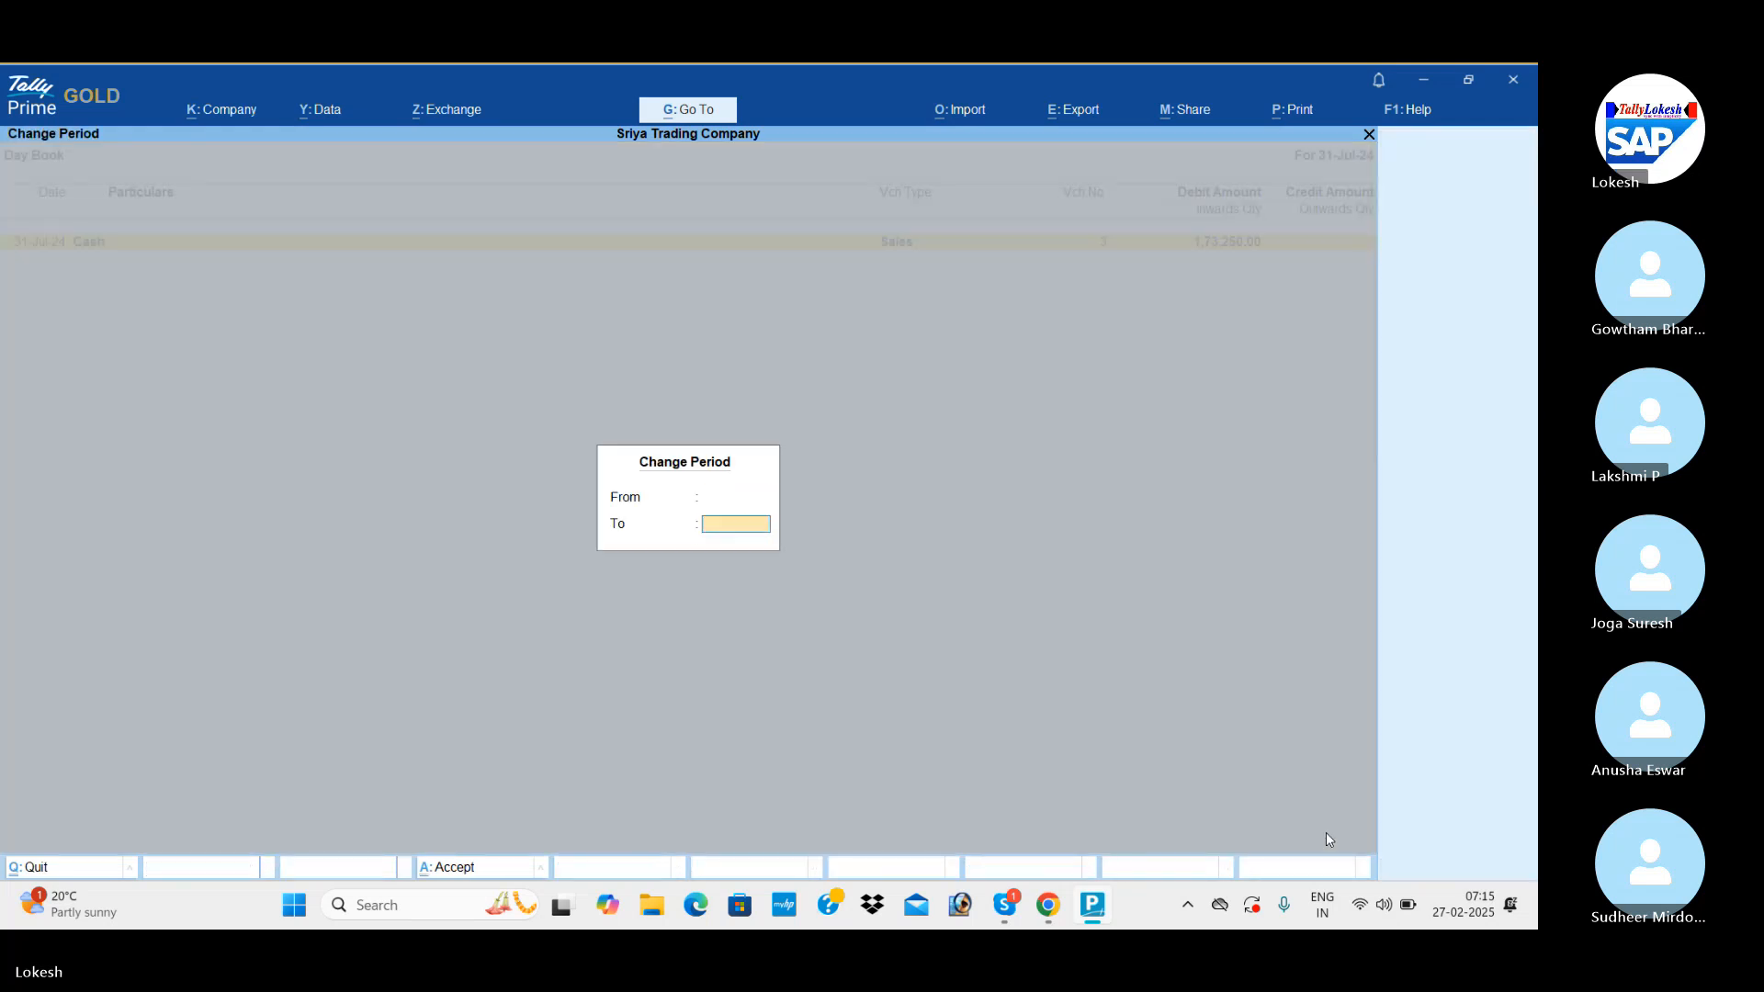
key(Return)
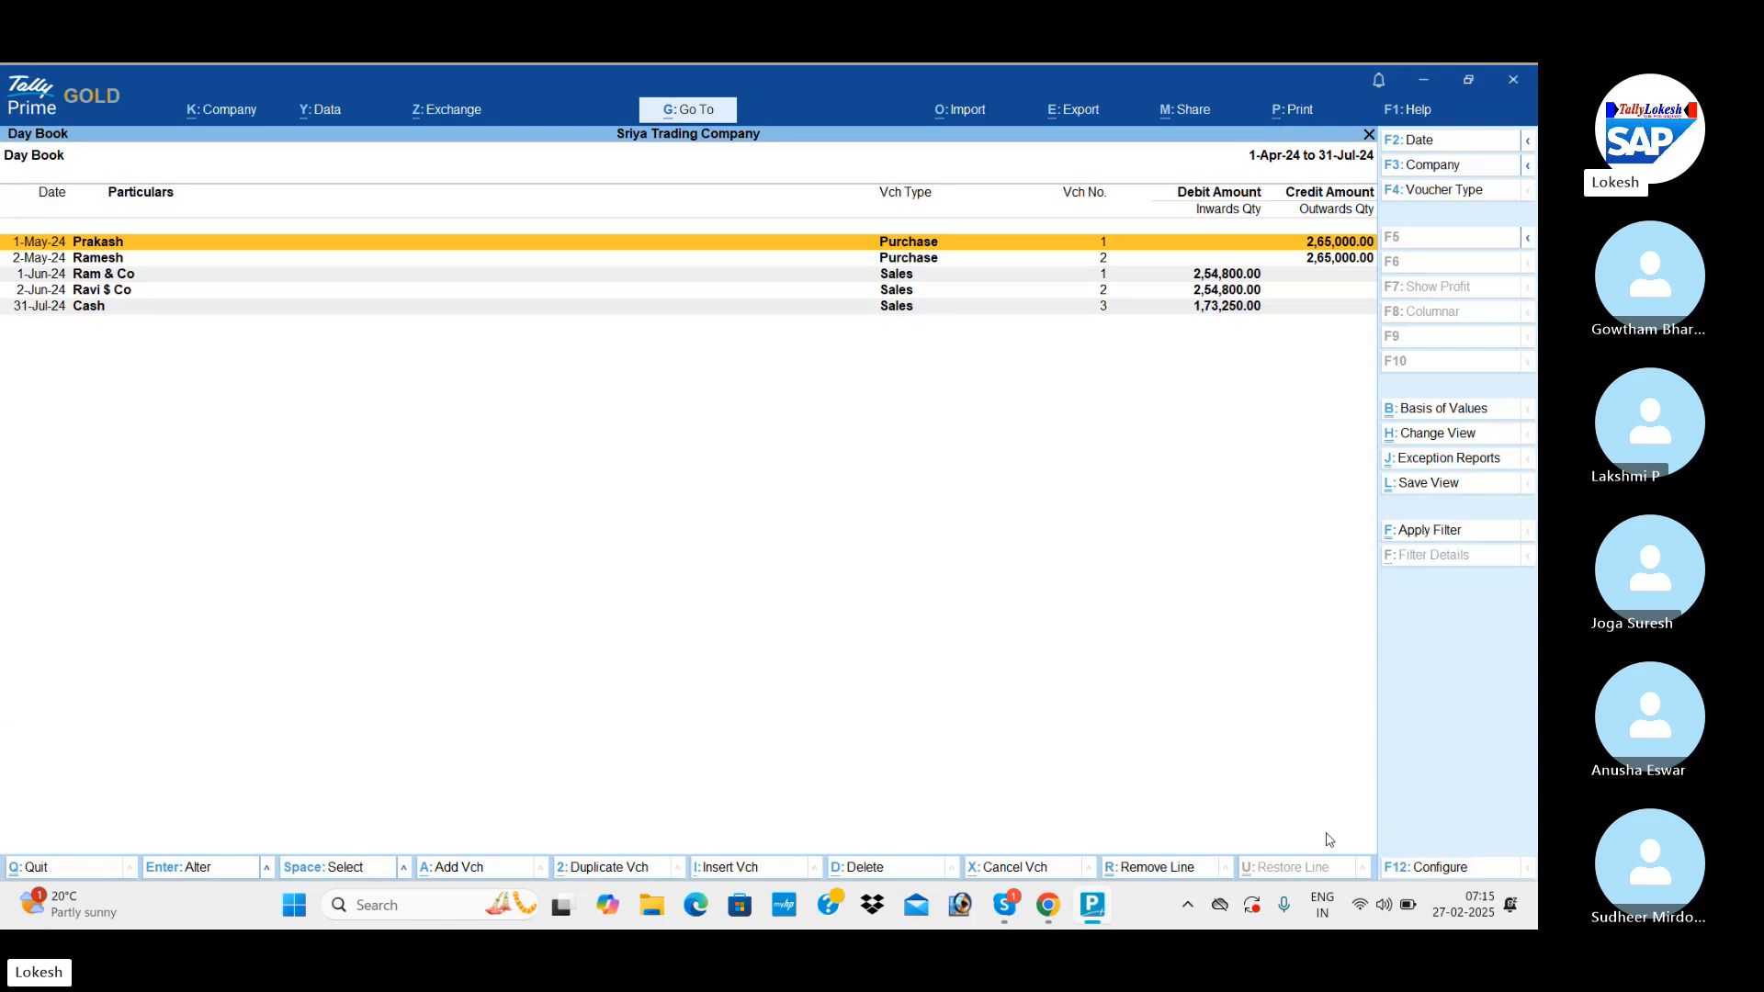
key(Down)
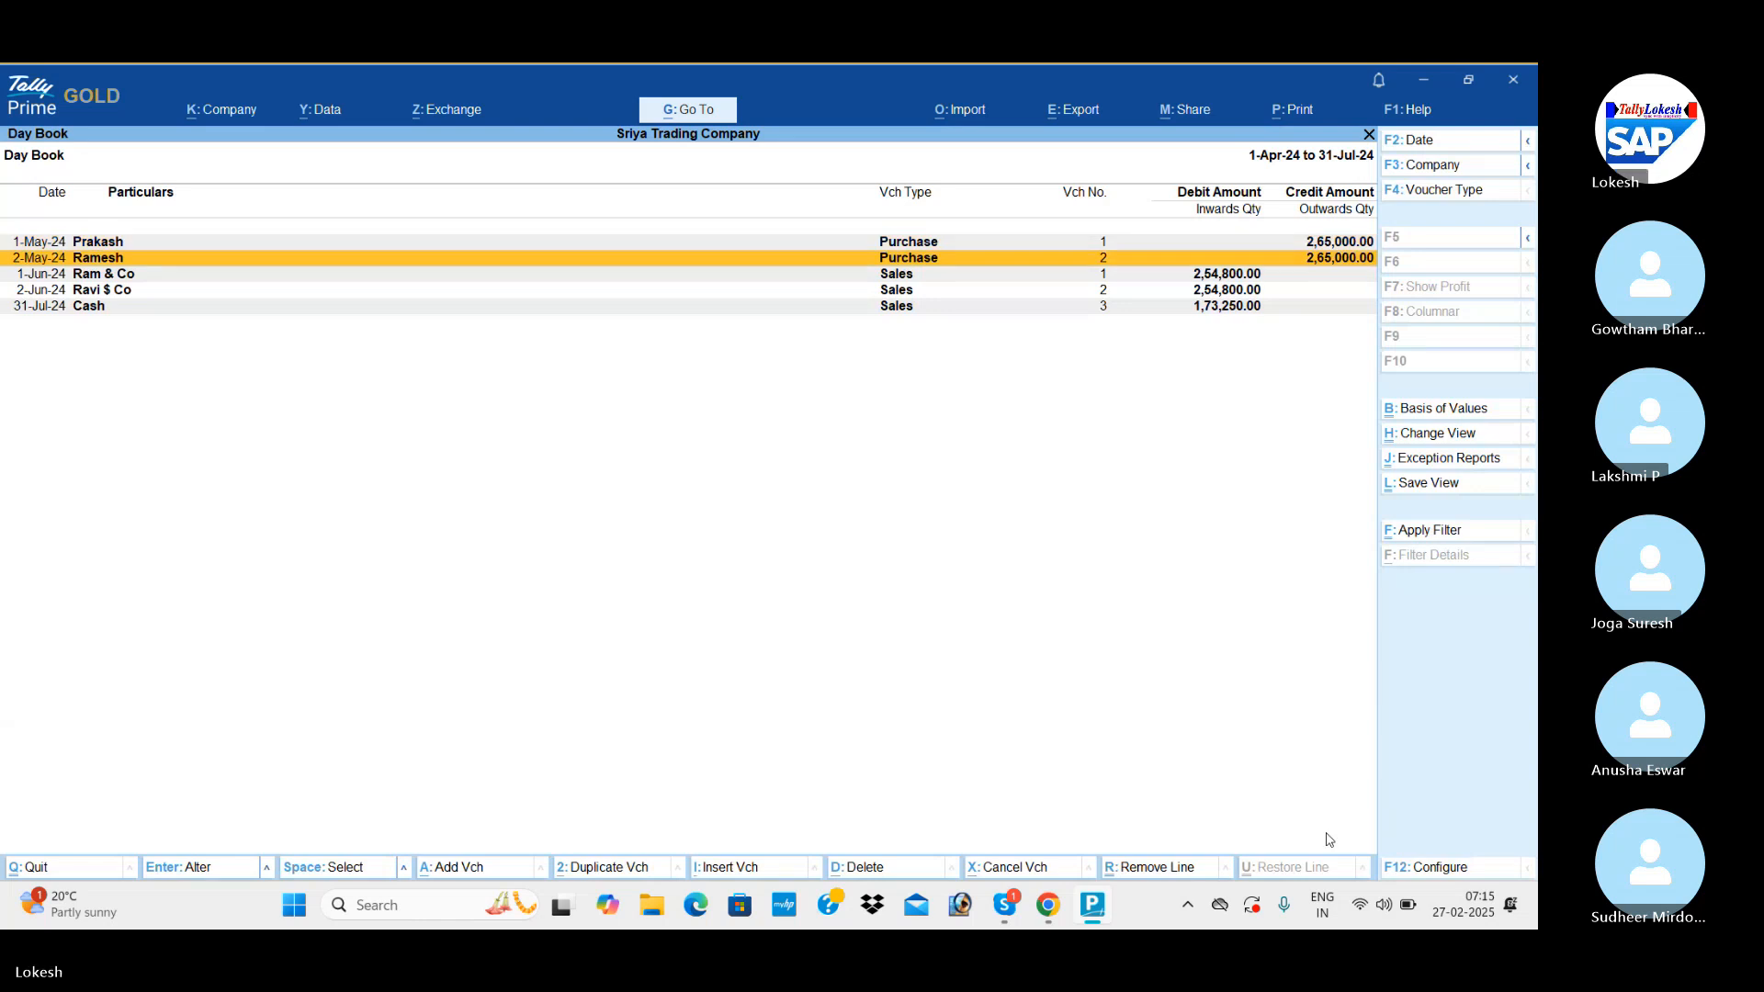
Calculate 80% of a June sale with 254800*80/100 in the built-in calculator.
key(ctrl+n)
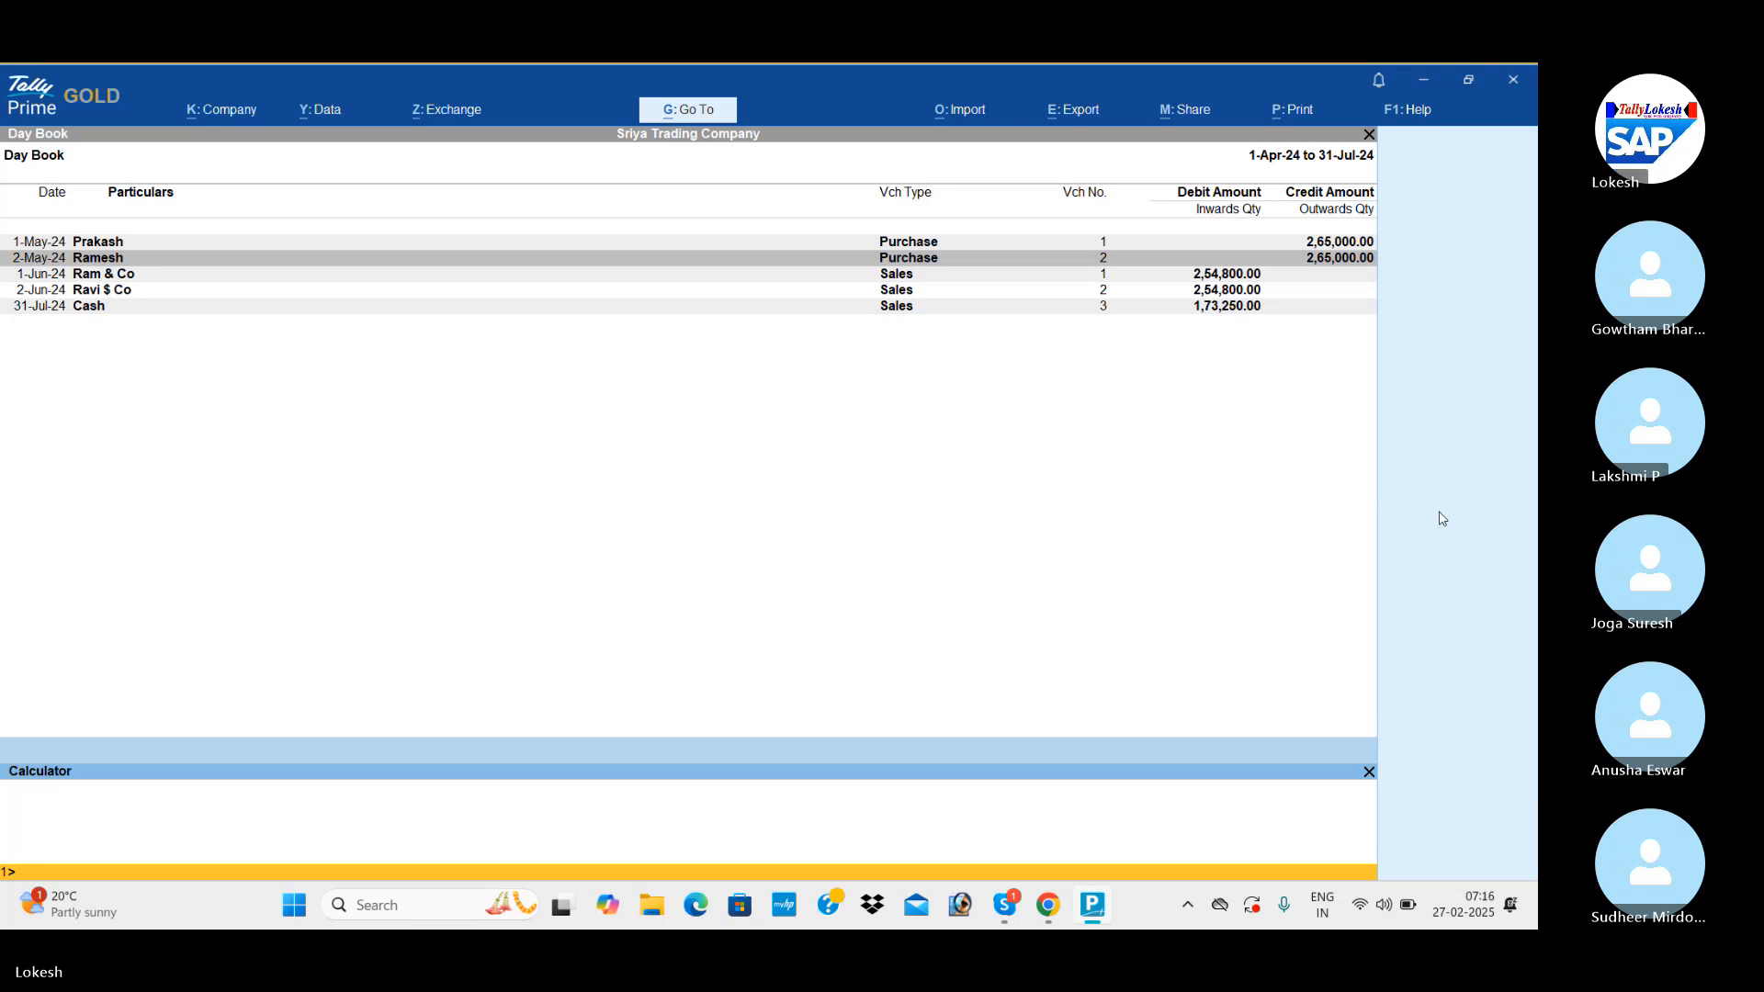
text(2)
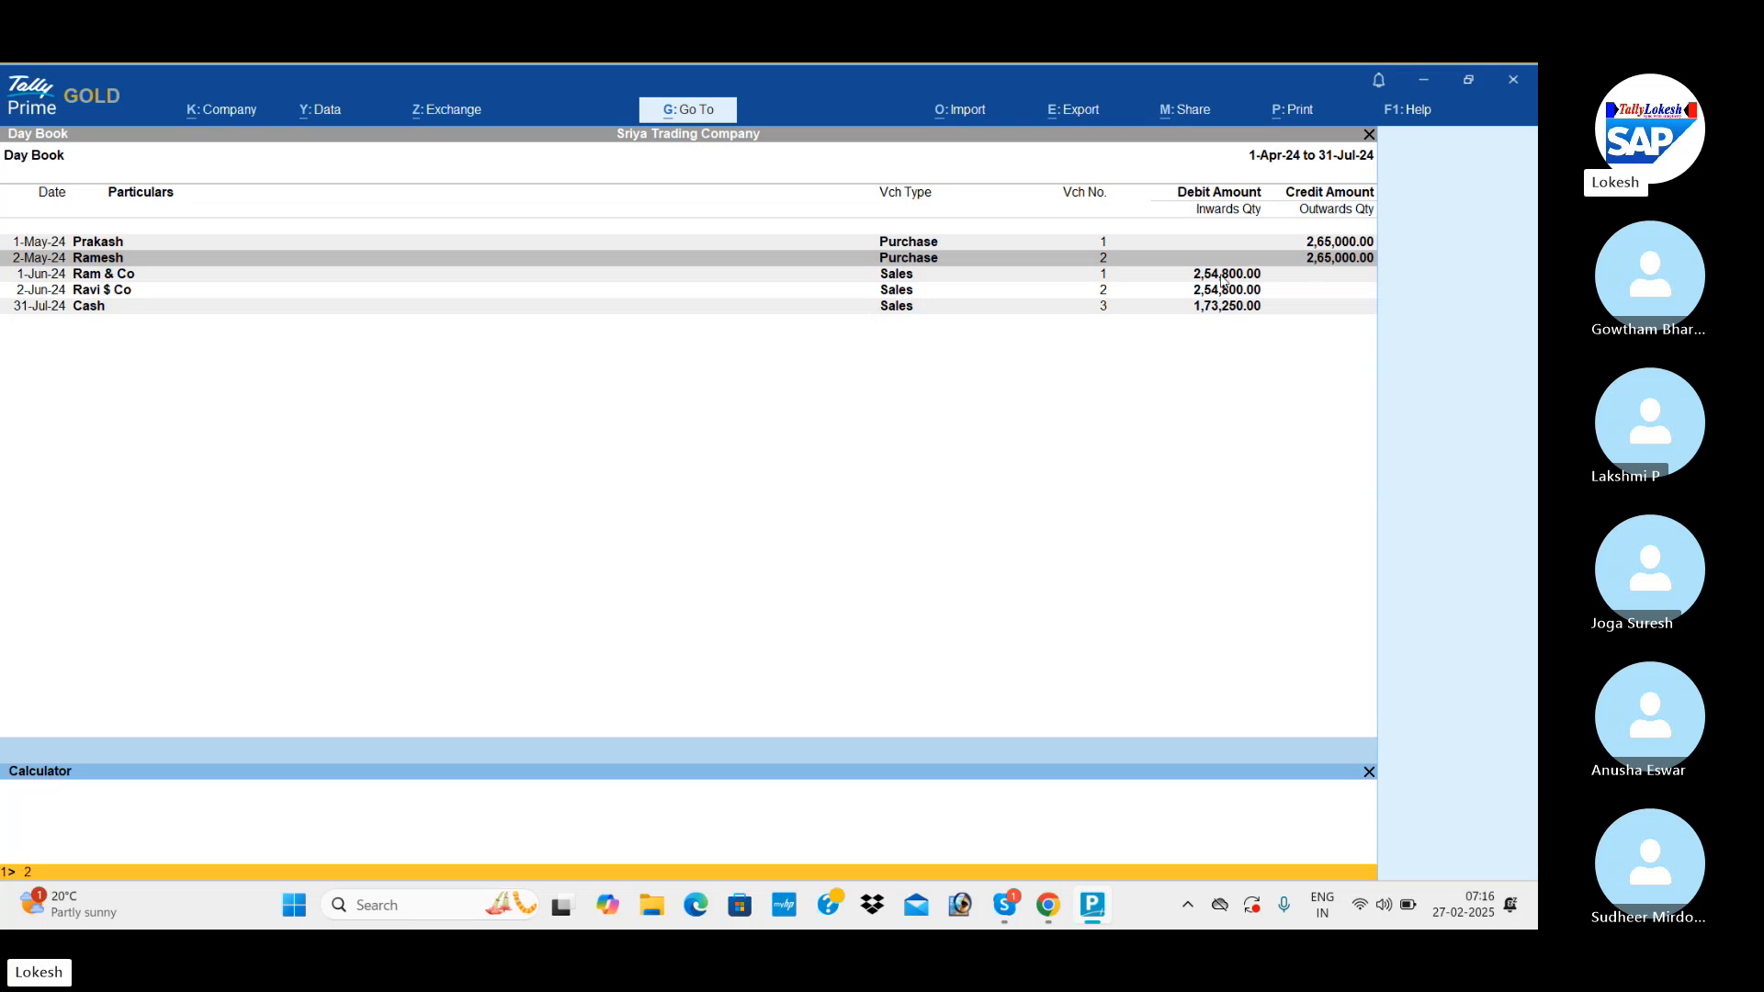
text(54800)
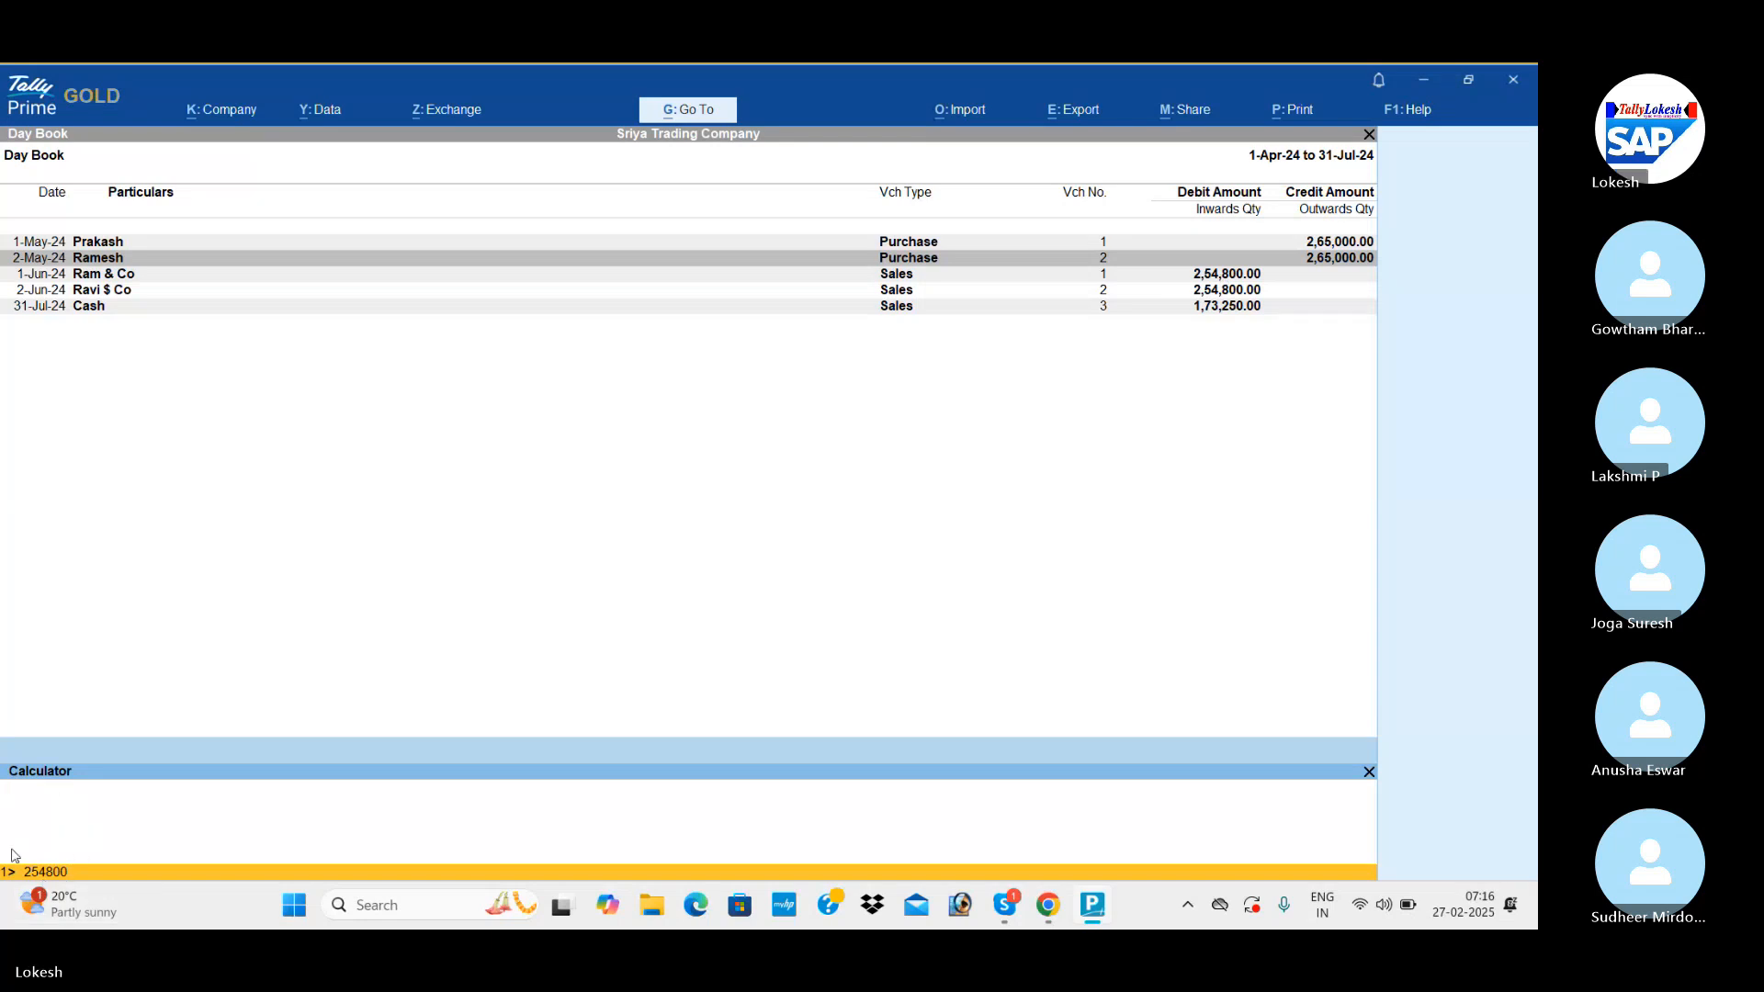
text(*80/100)
key(Return)
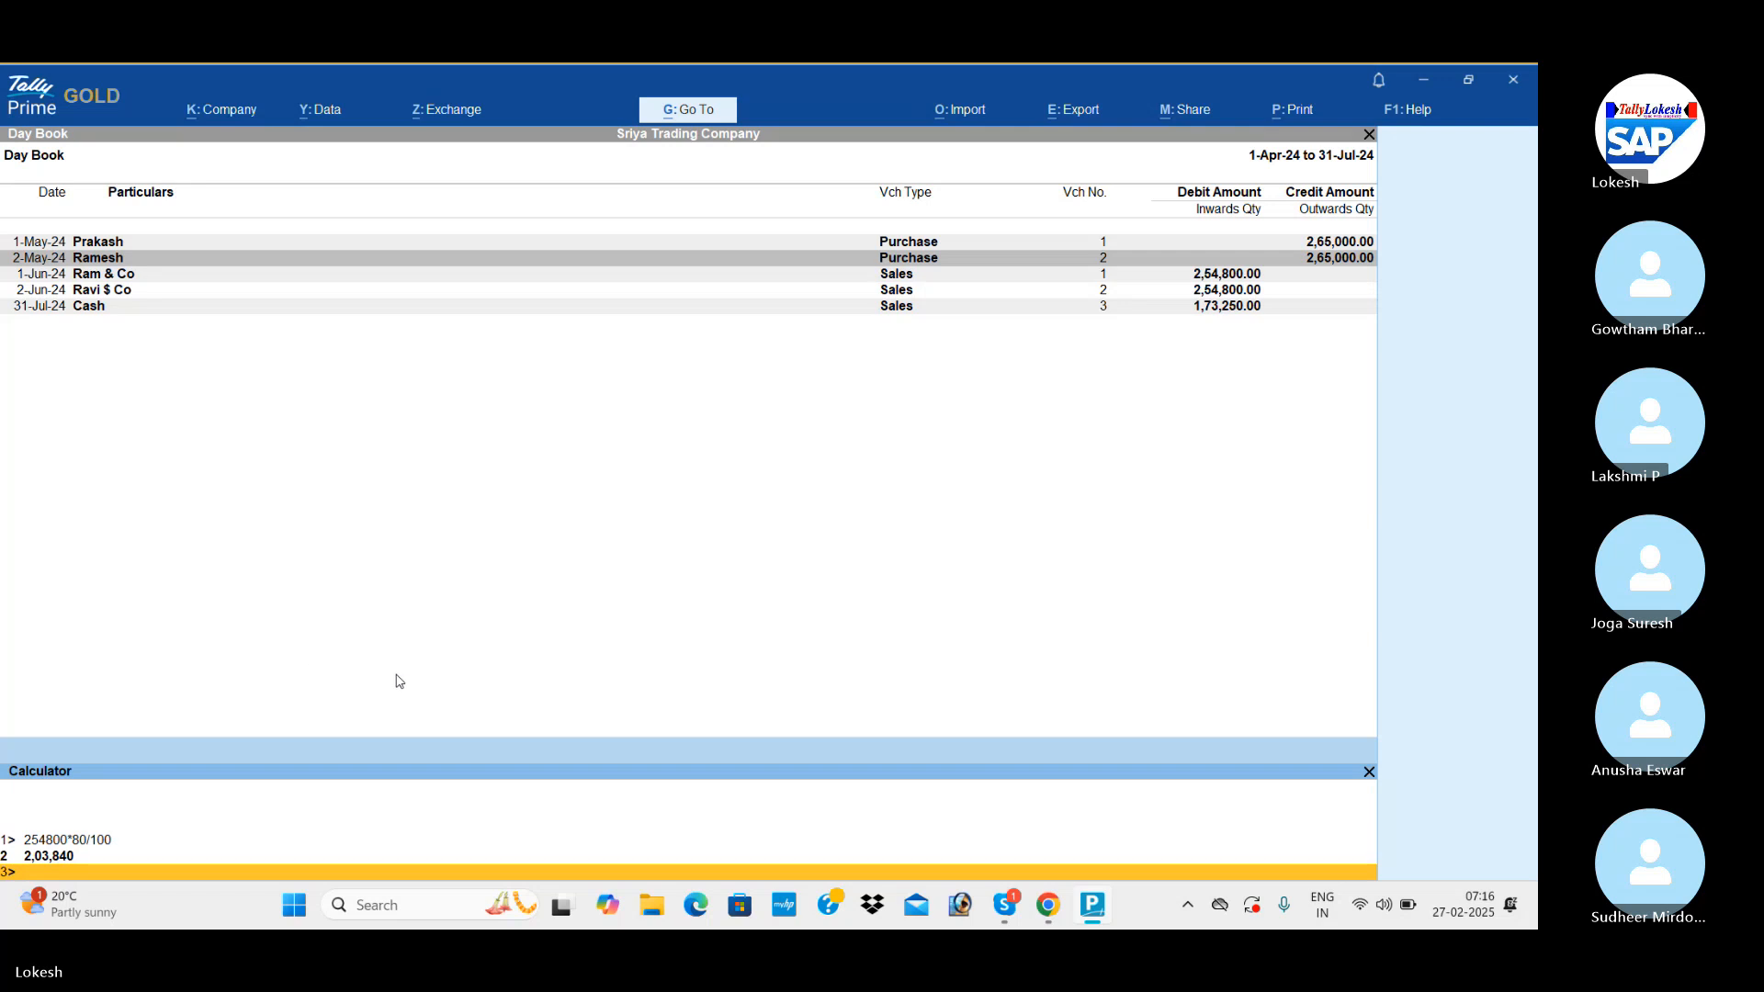
Calculate 70% of a May purchase with 265000*70/100 in the calculator and return to the Day Book.
text(265)
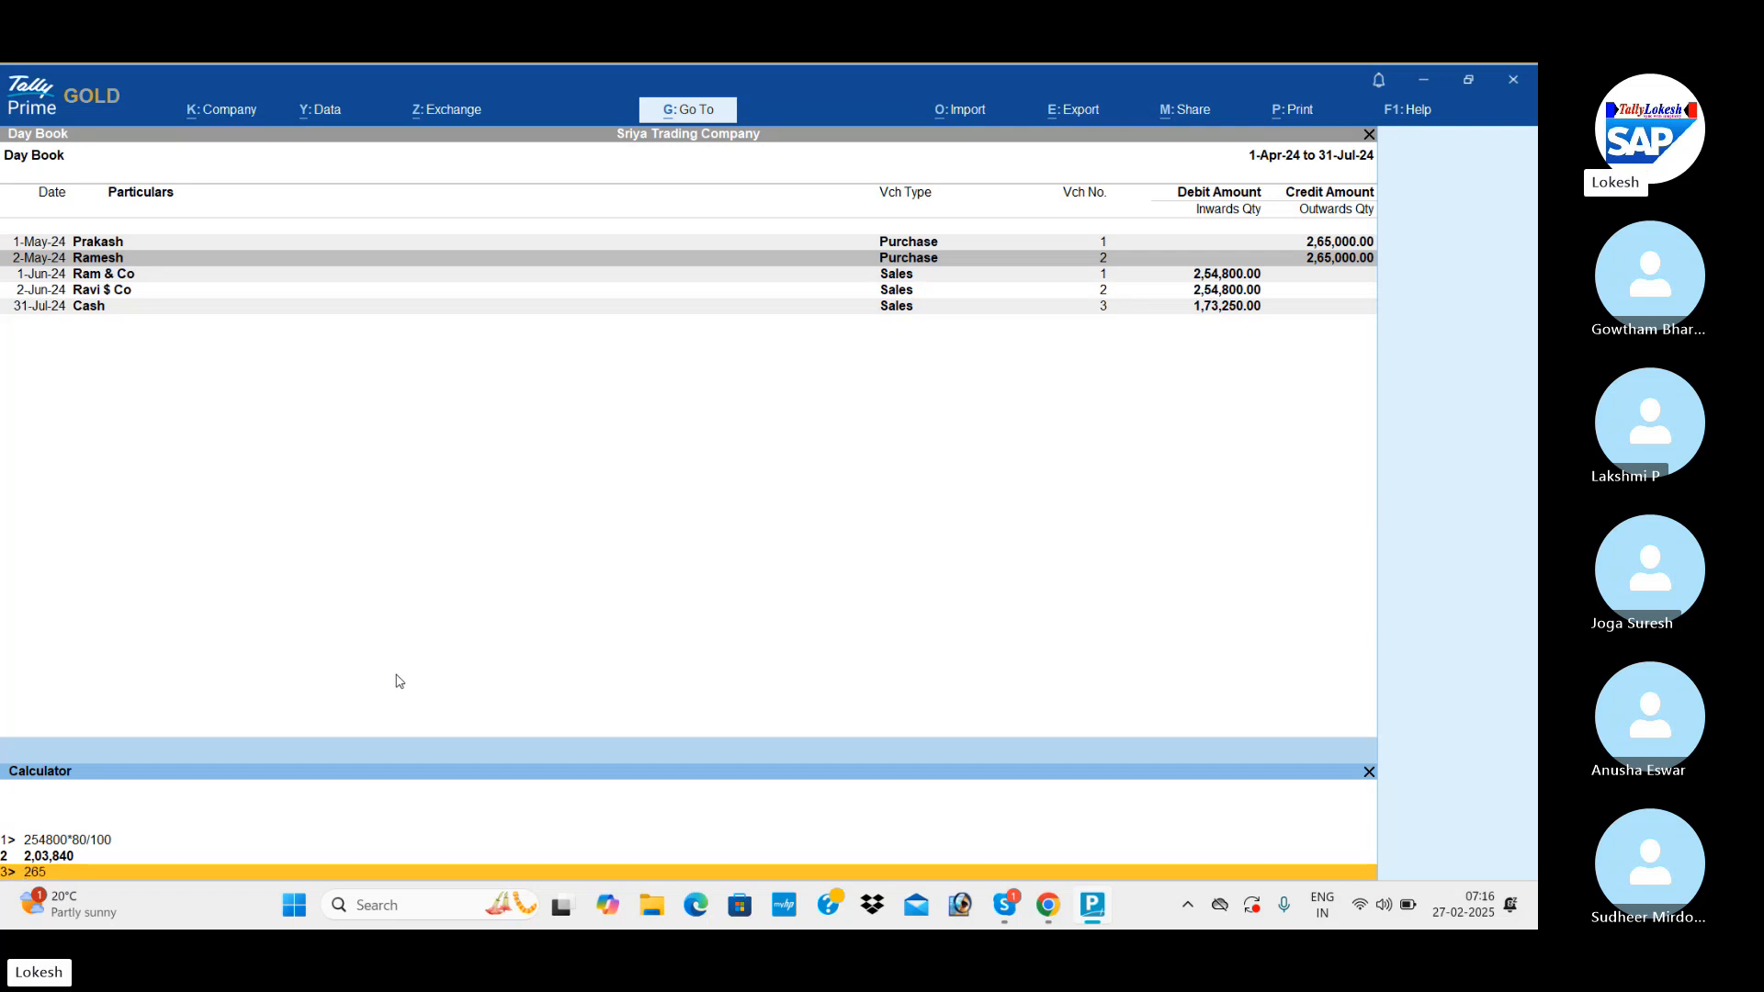
text(000*70/1)
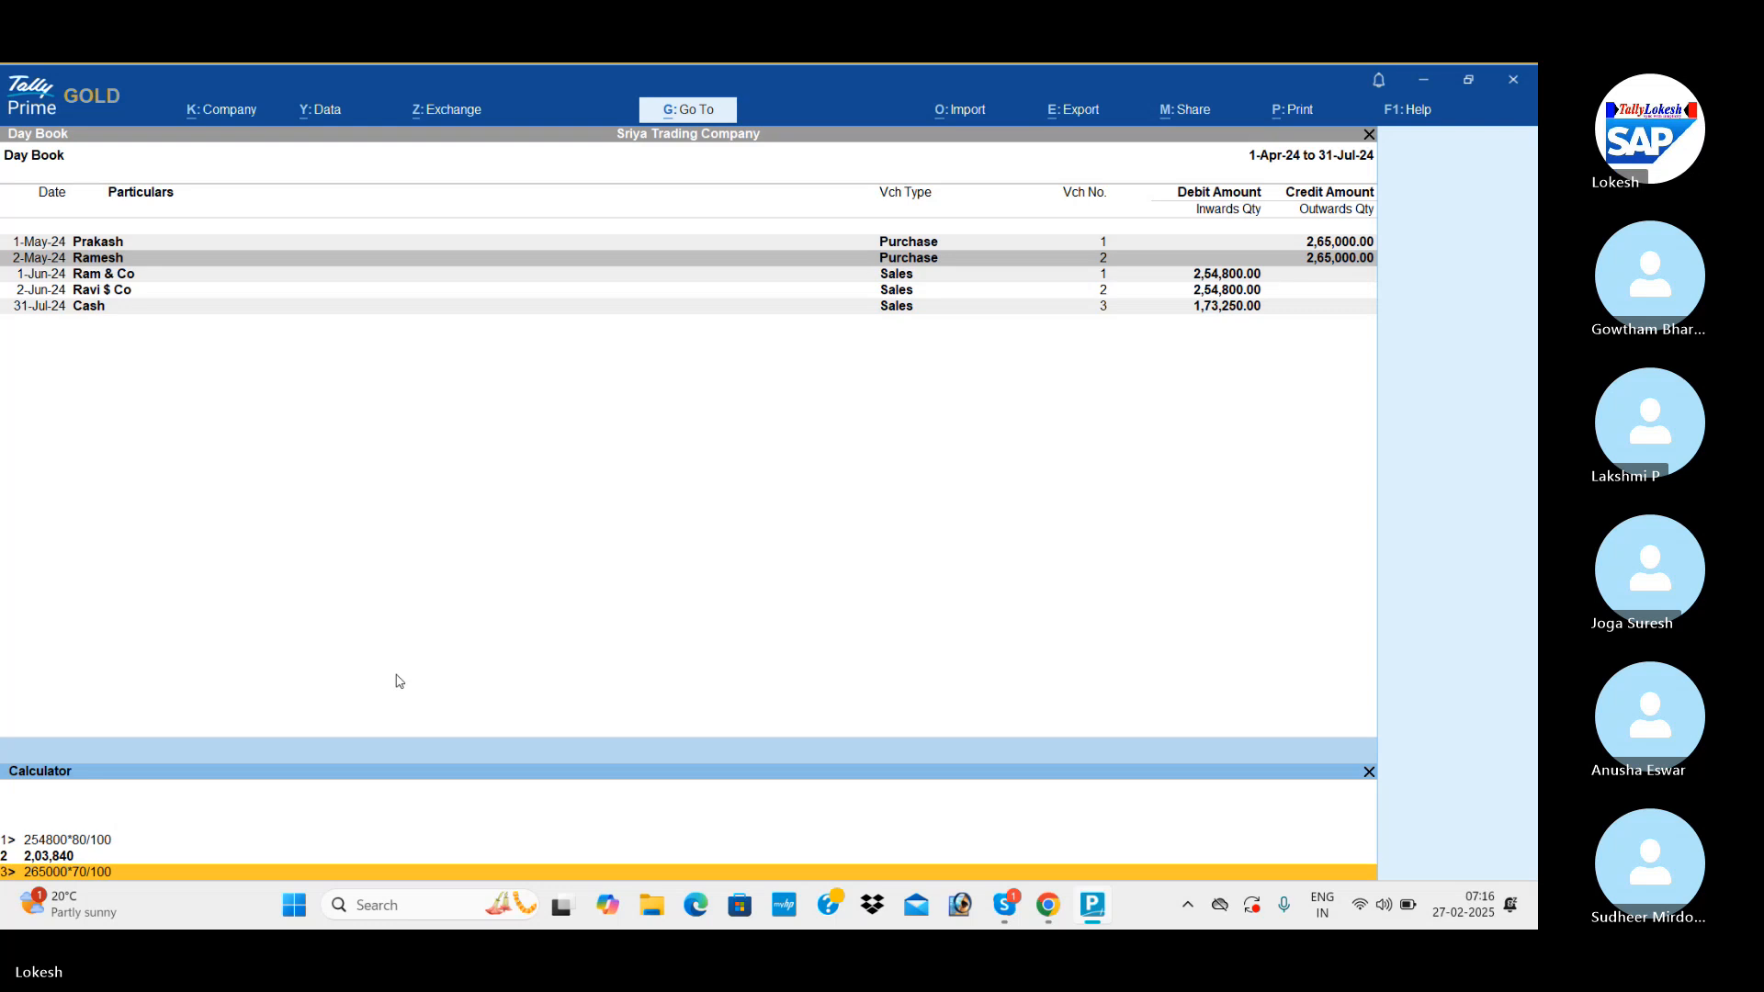
text(00)
key(Return)
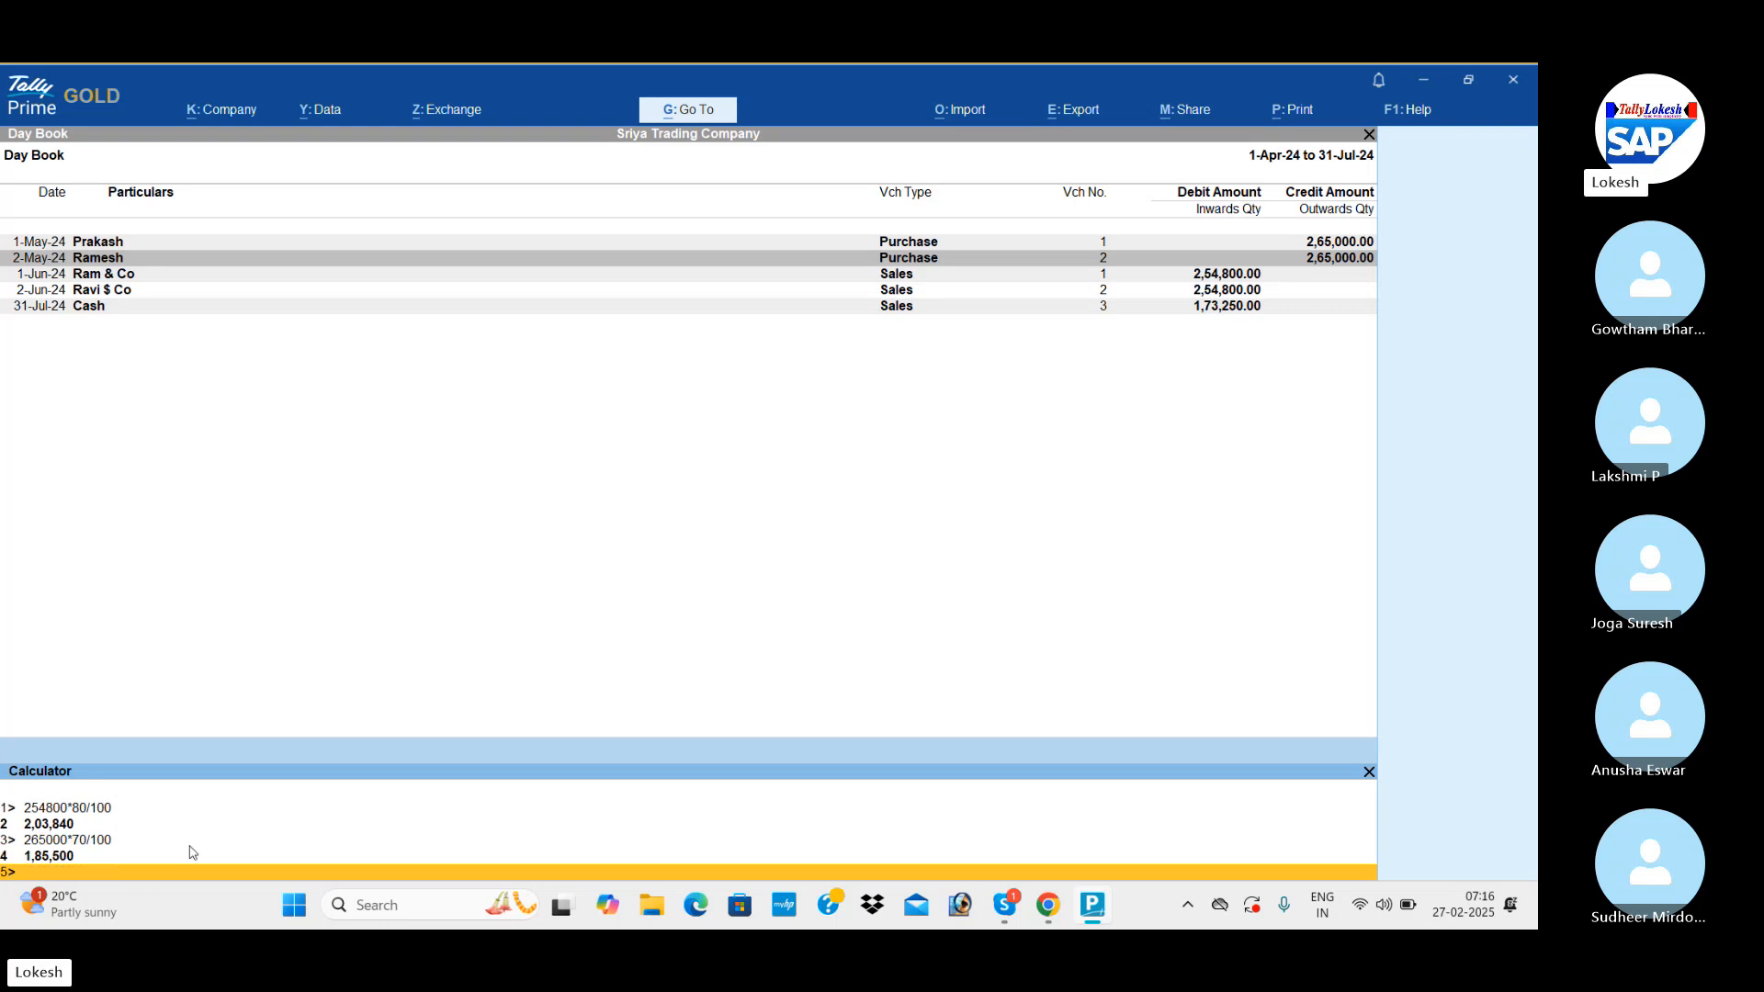
click(562, 696)
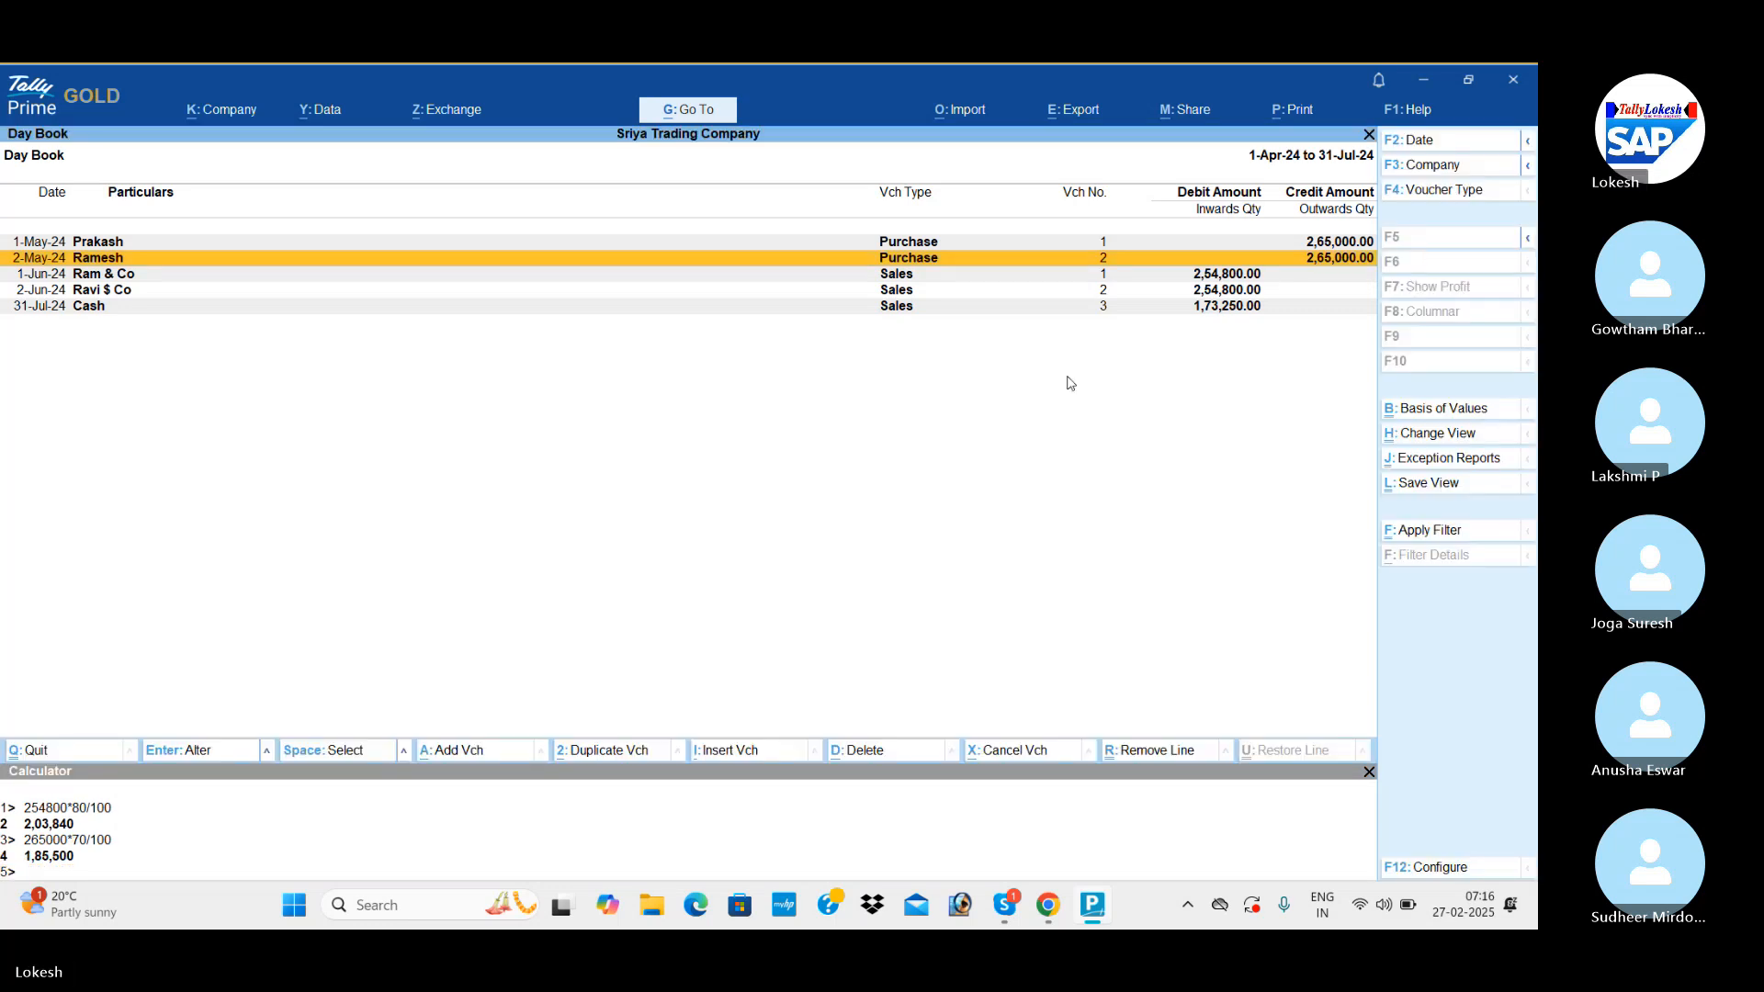
Leave the Day Book, start a Receipt voucher and credit Ram & Co with 2,03,840.
key(Escape)
key(Up)
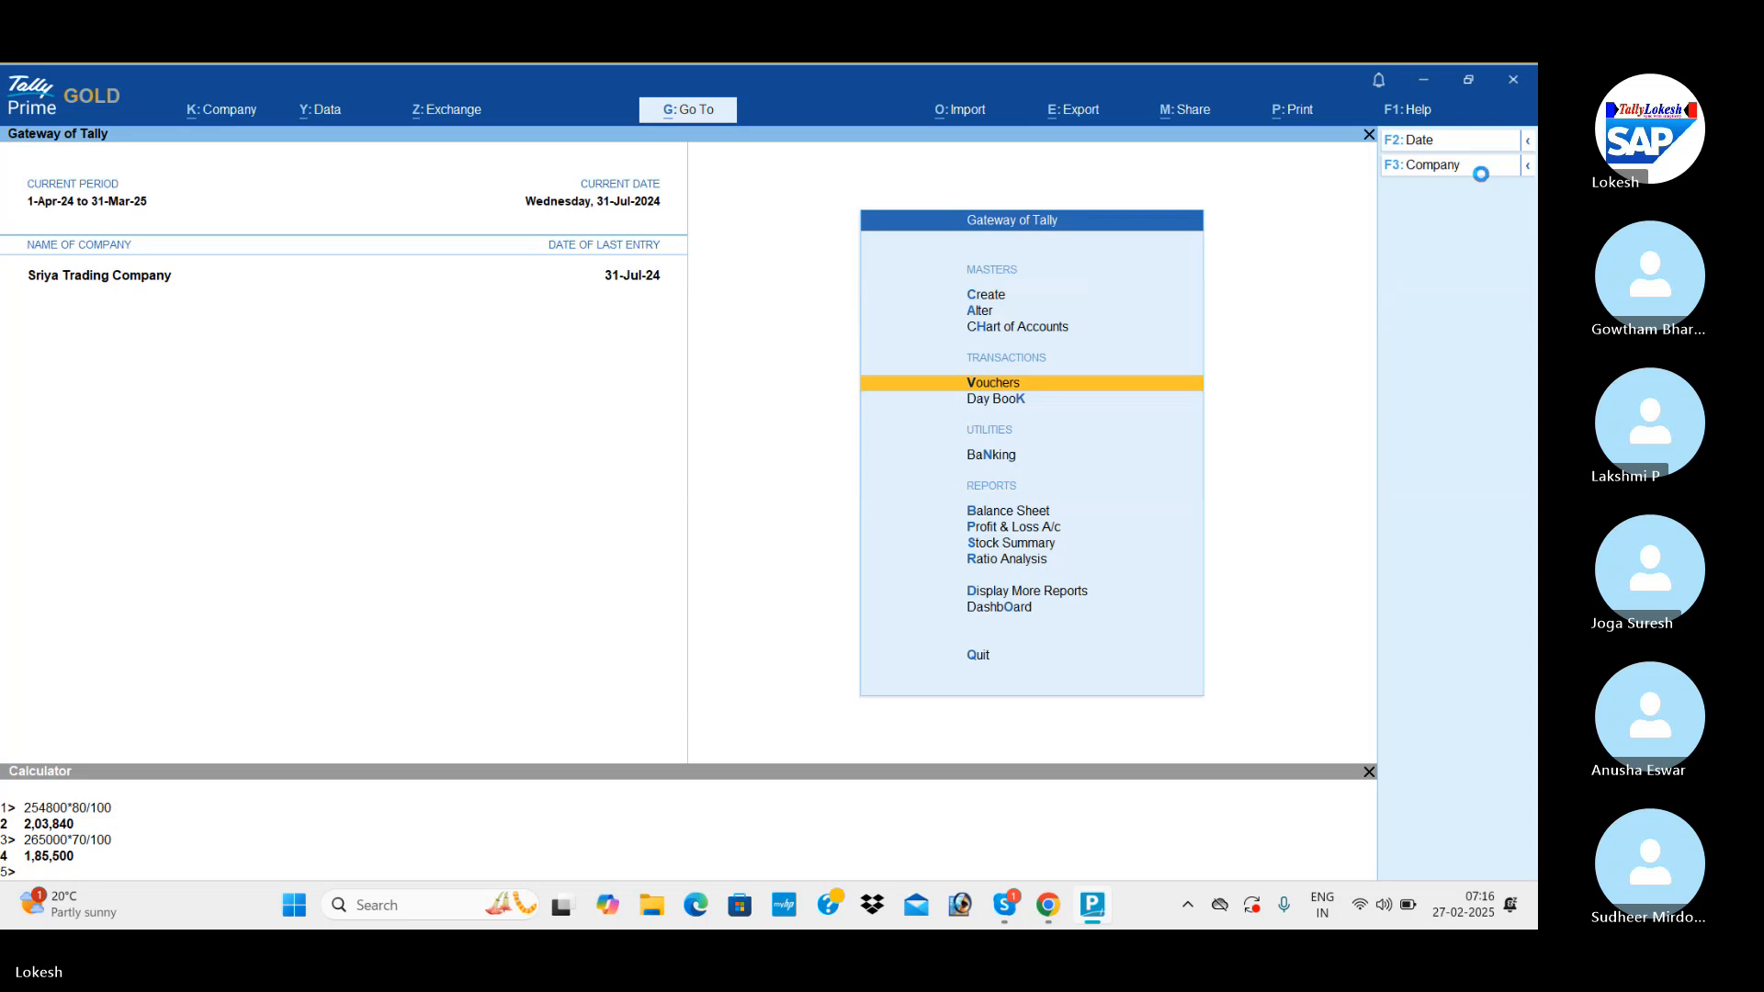
key(Return)
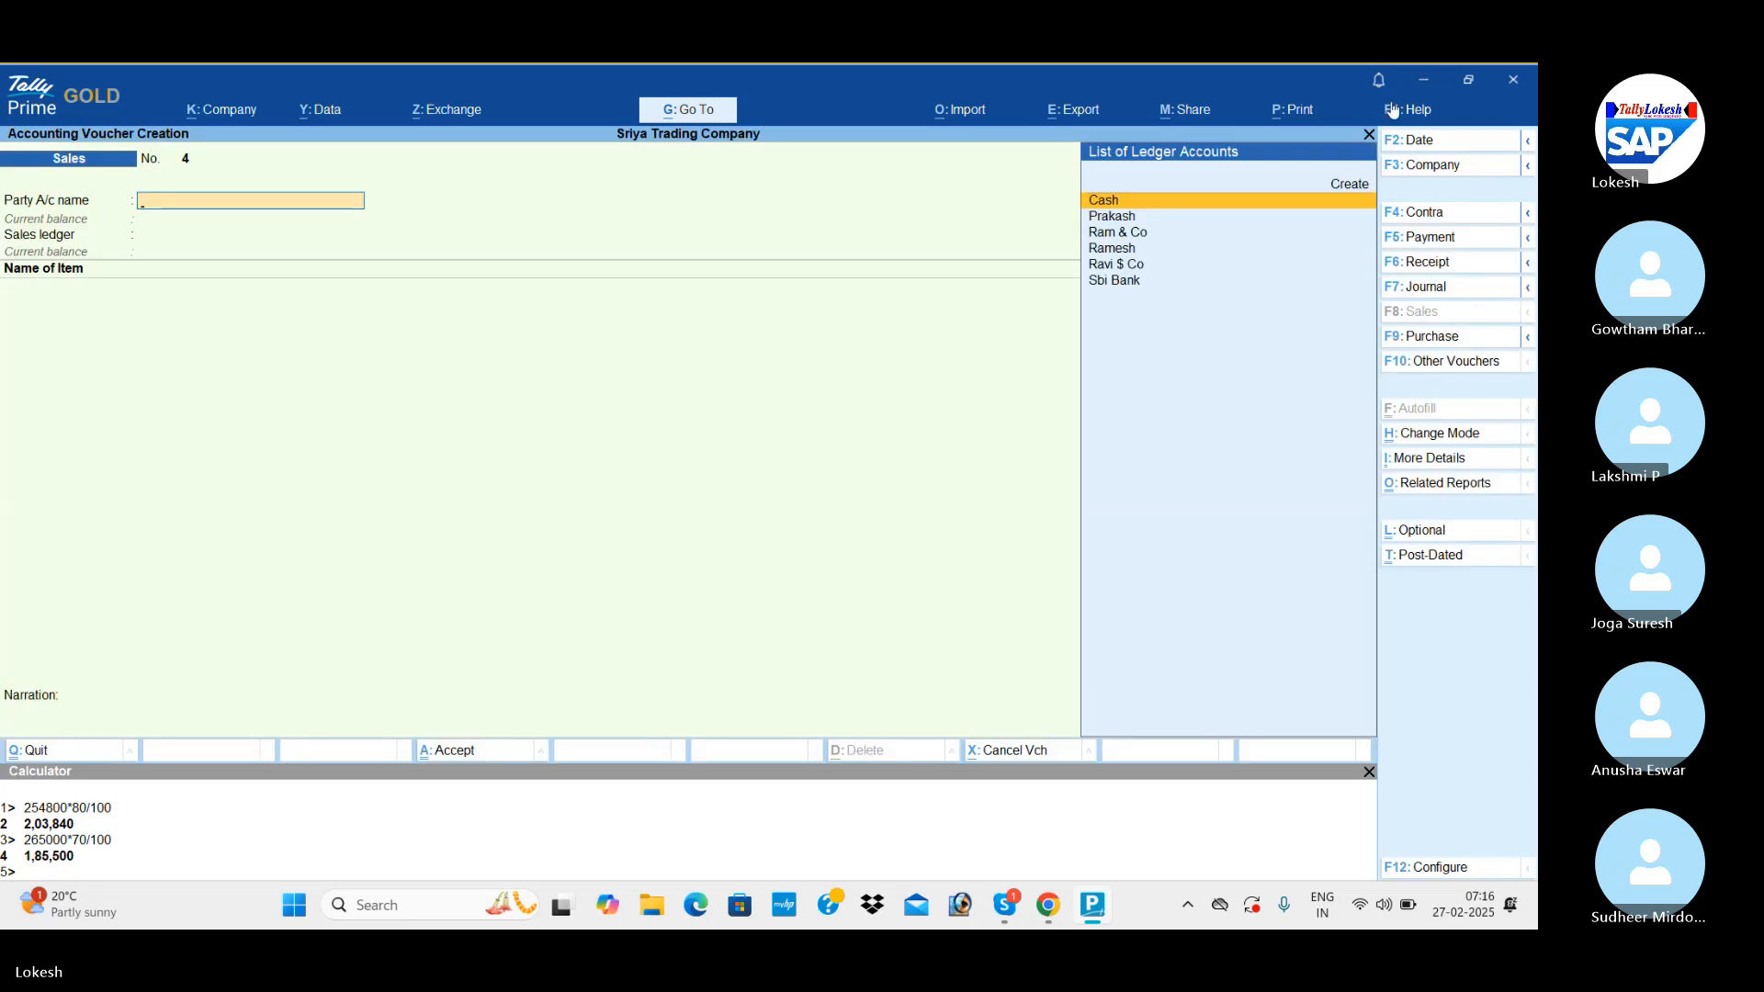
click(1442, 264)
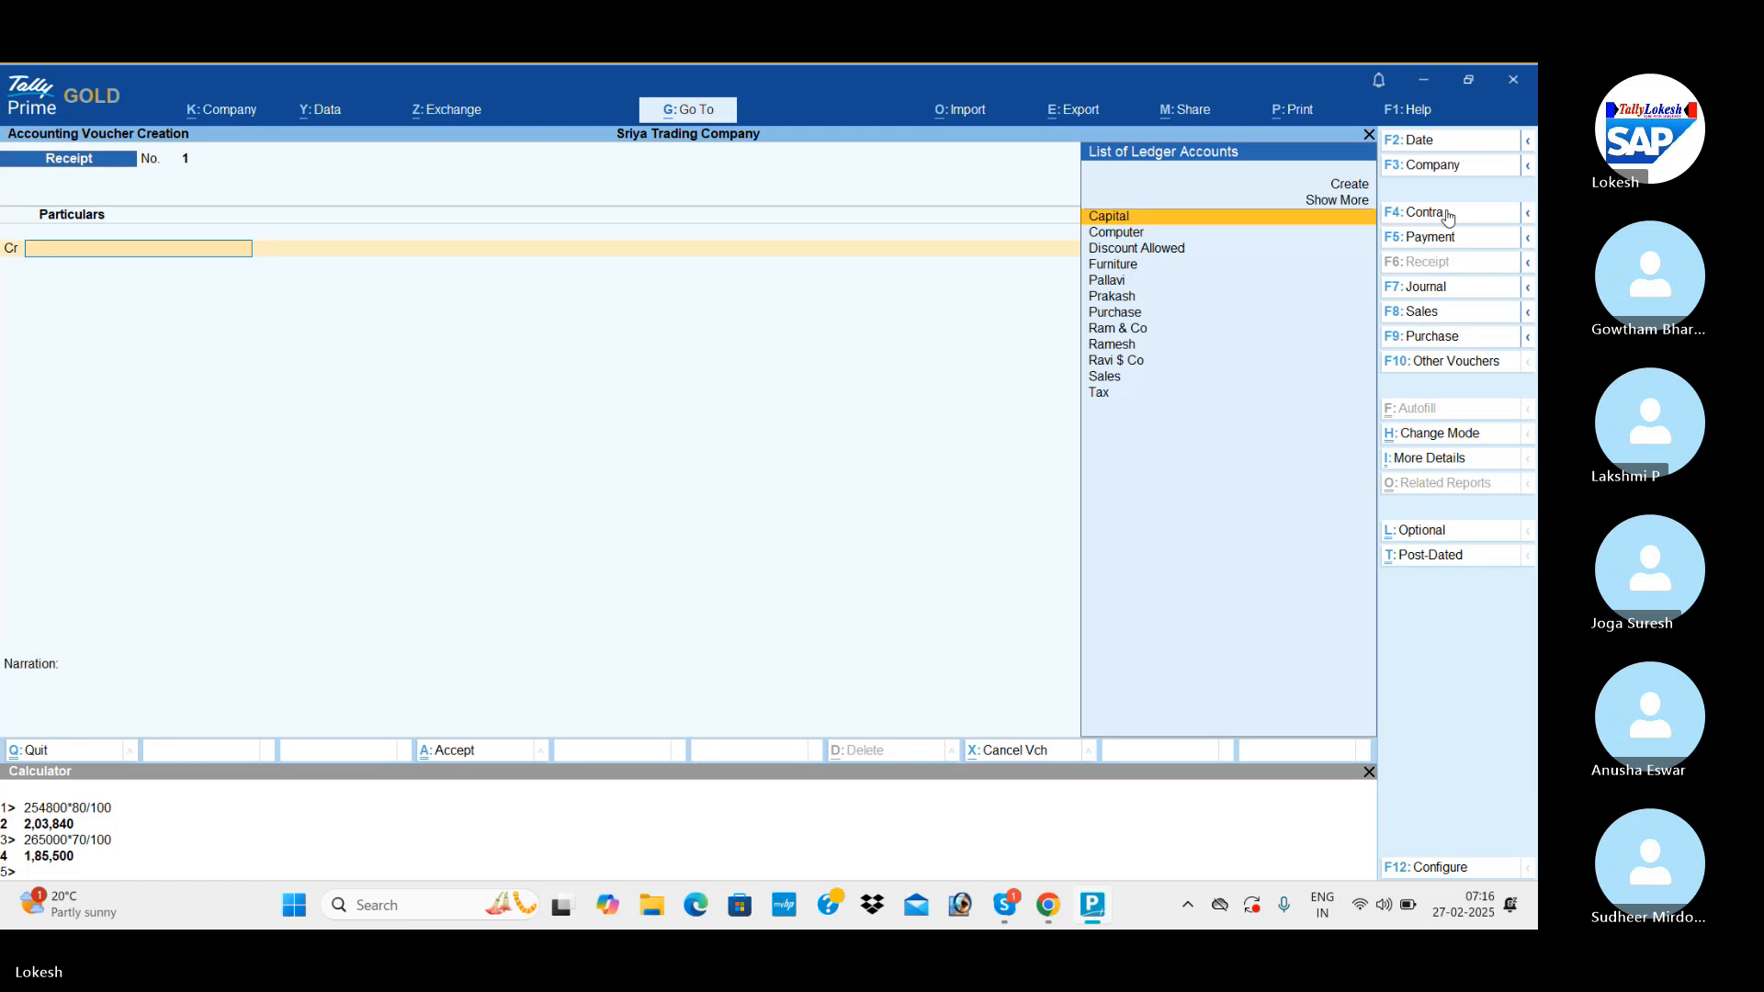
text(Ra)
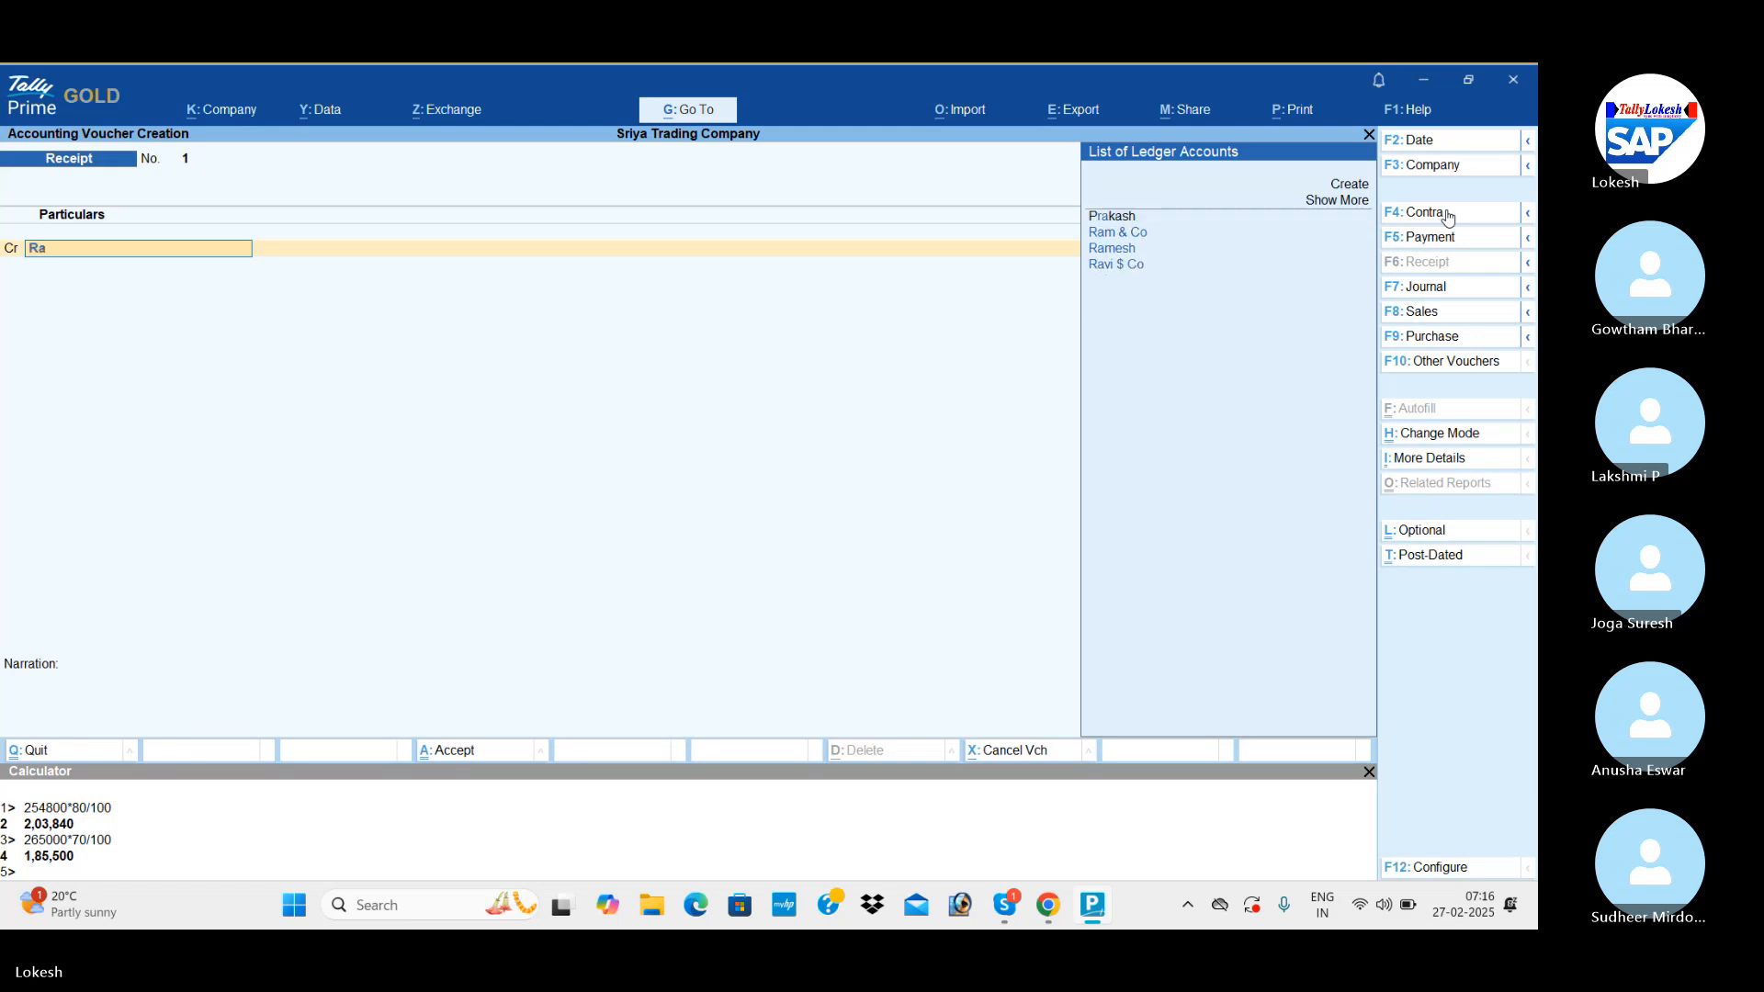
key(Down)
key(Return)
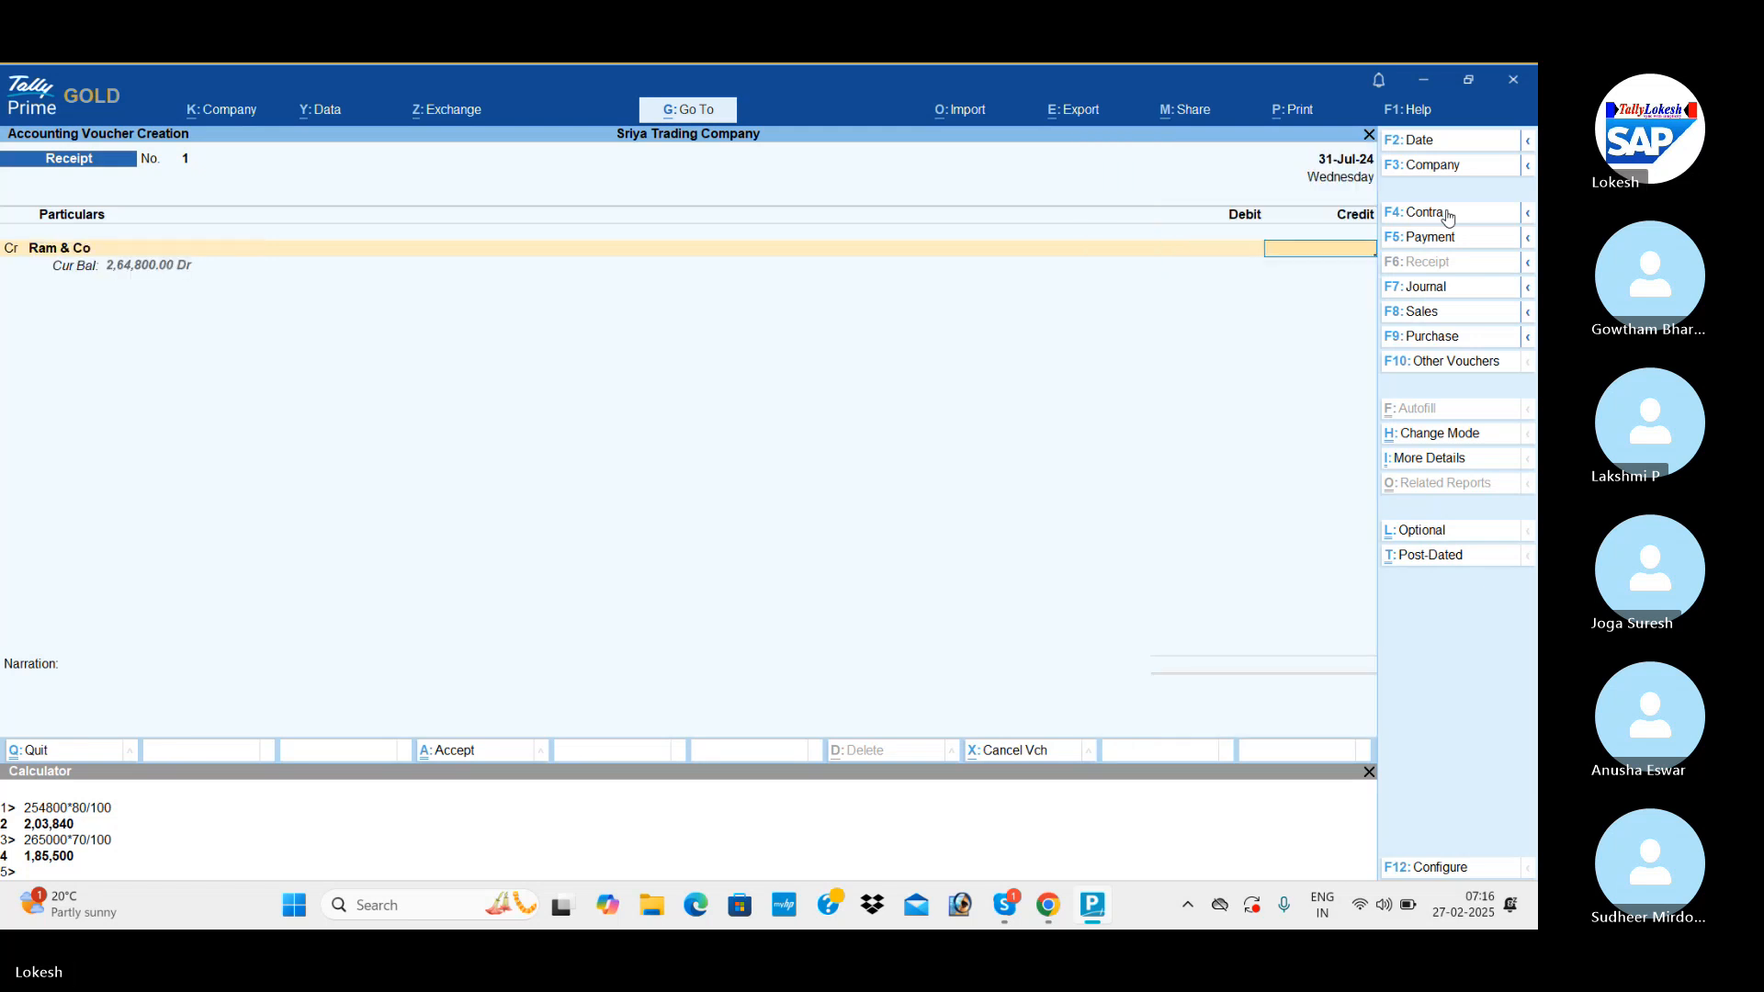
text(2,0)
text(3,840)
key(Return)
Add a second credit line to the receipt voucher for Ravi $ Co with 2,06,840.
key(c)
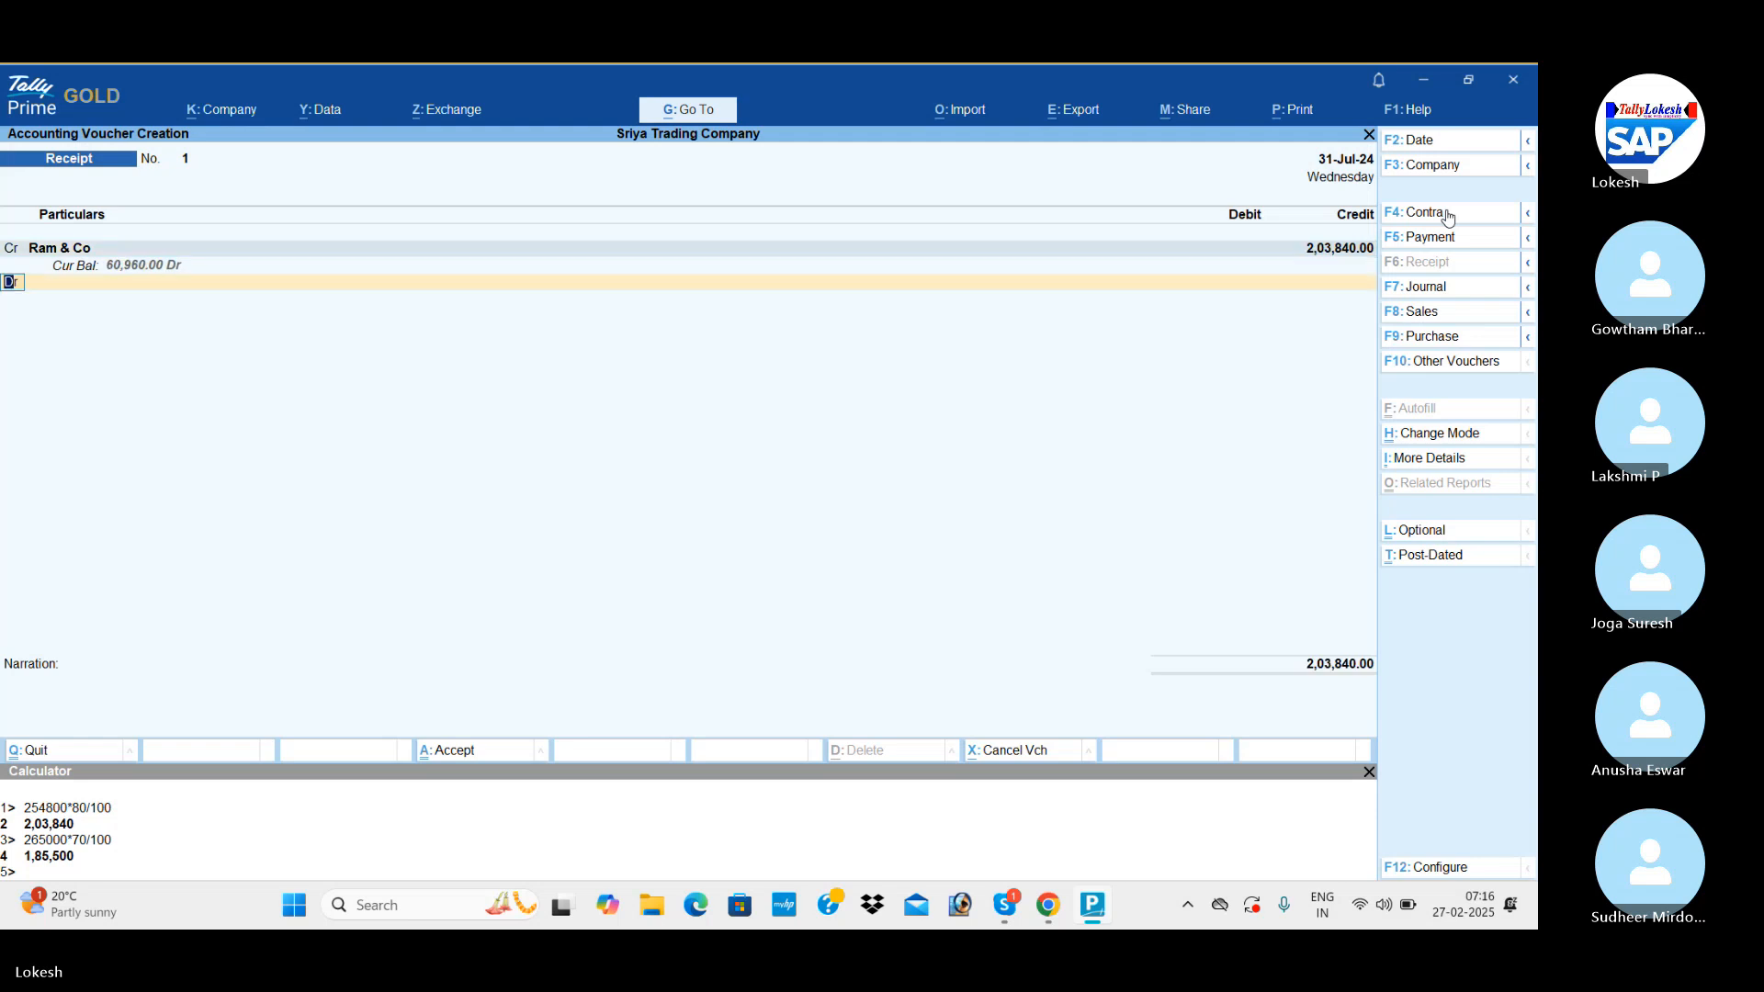
key(Return)
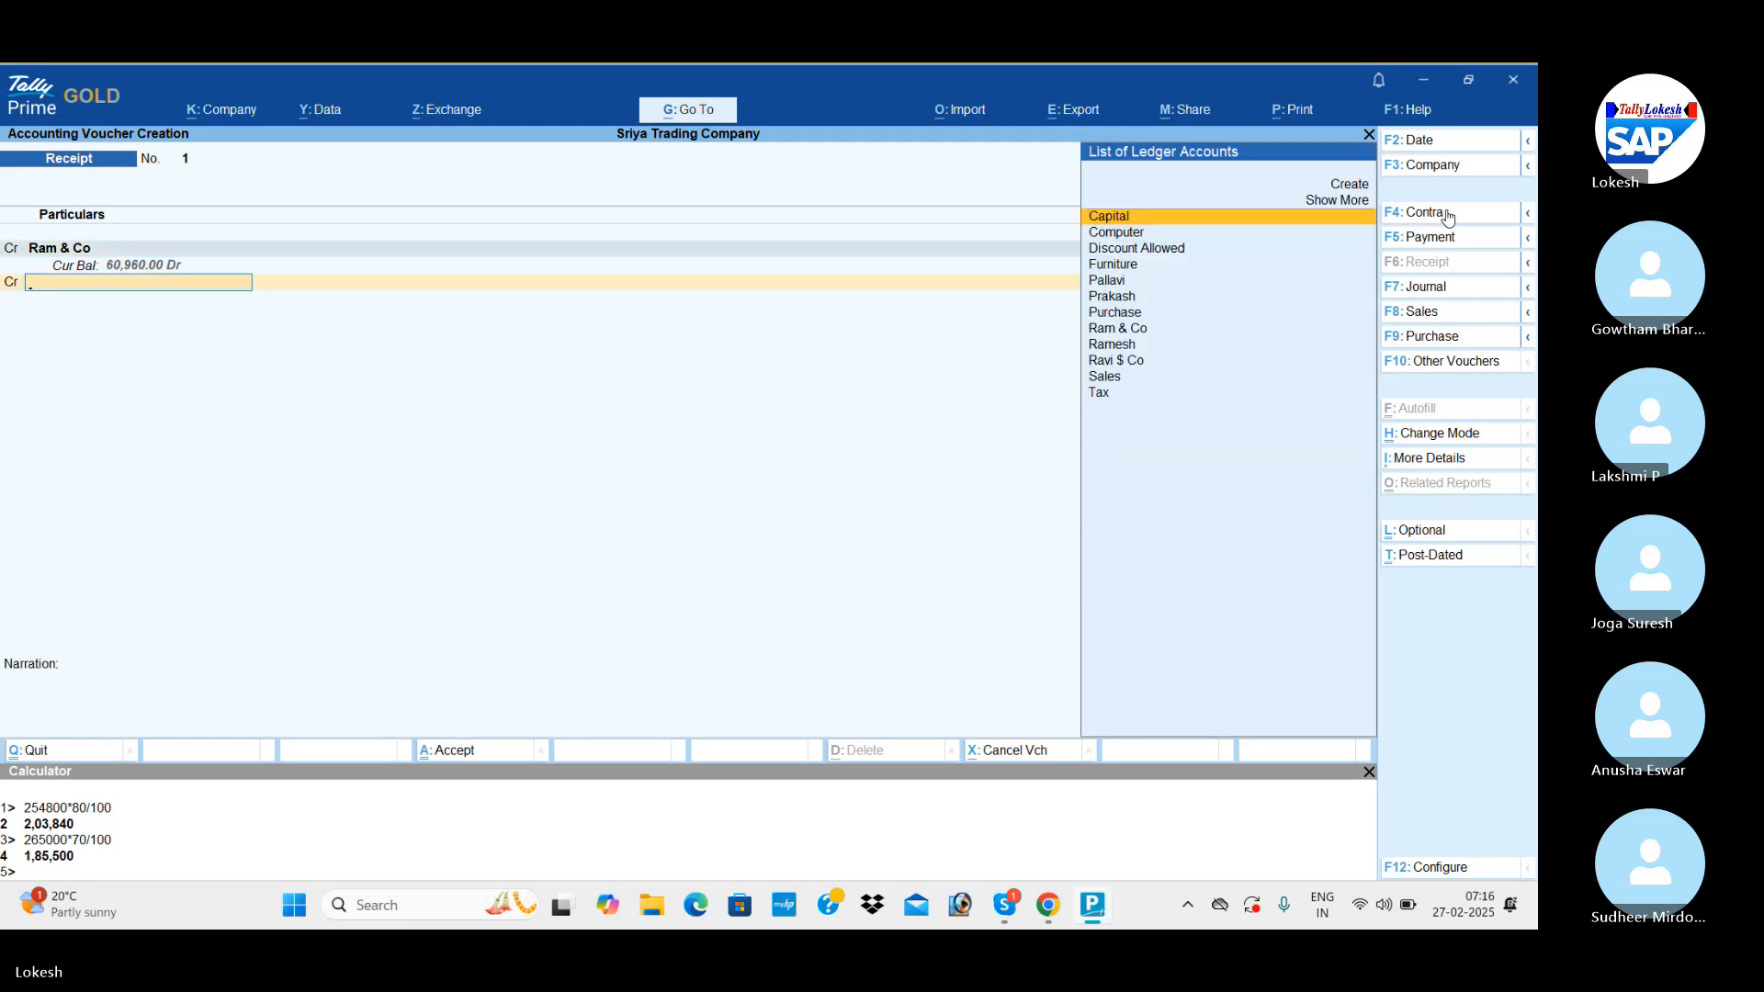
text(rav)
key(Return)
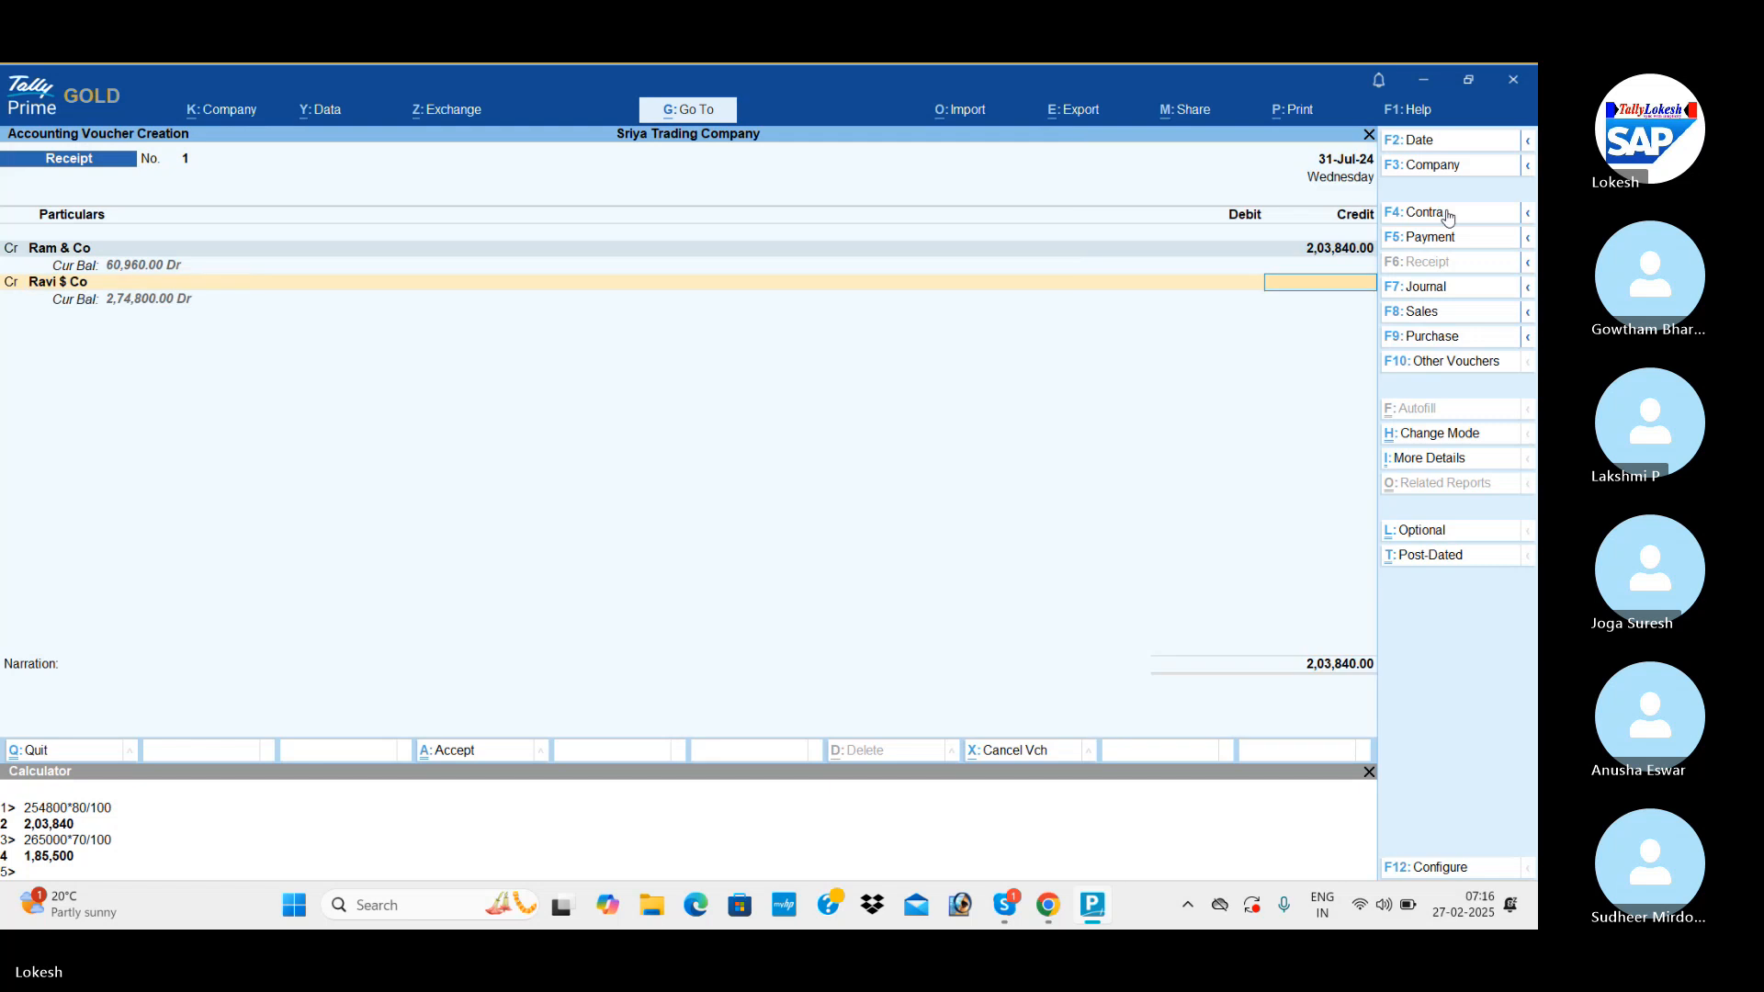
text(206840)
key(Return)
key(Return)
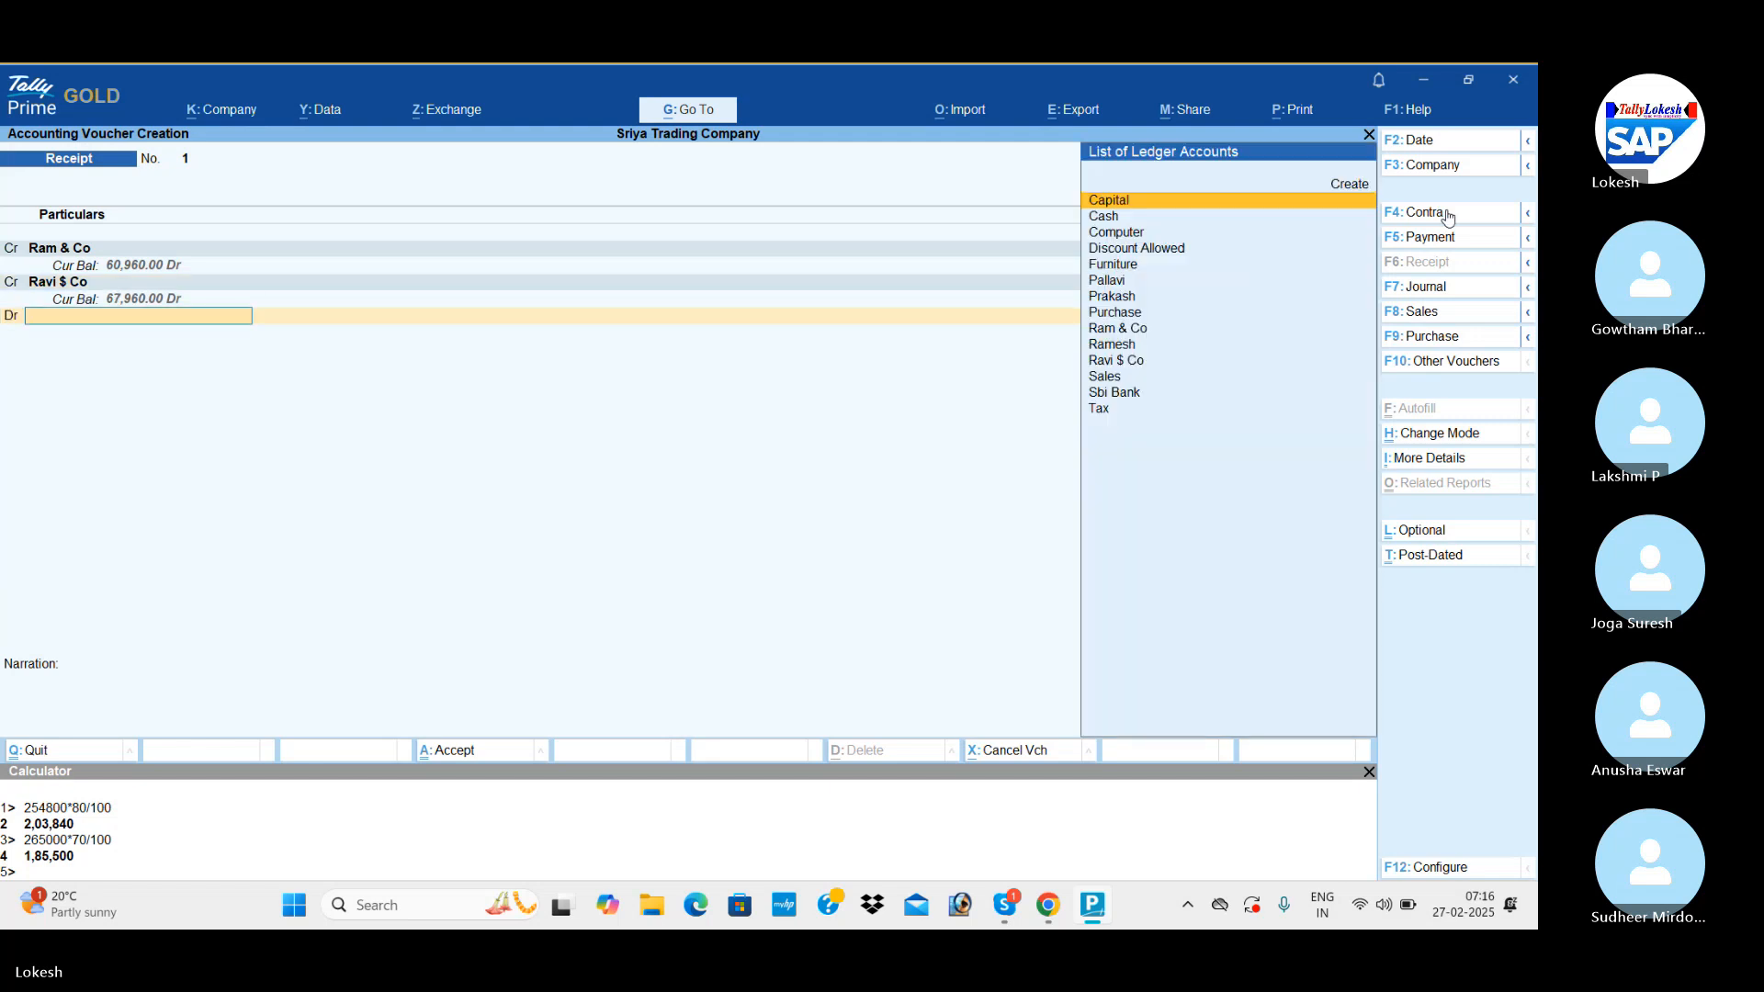
Debit Sbi Bank with 4,10,680, leave the Cheque/DD instrument details and narration blank, and save the receipt voucher.
text(Sb)
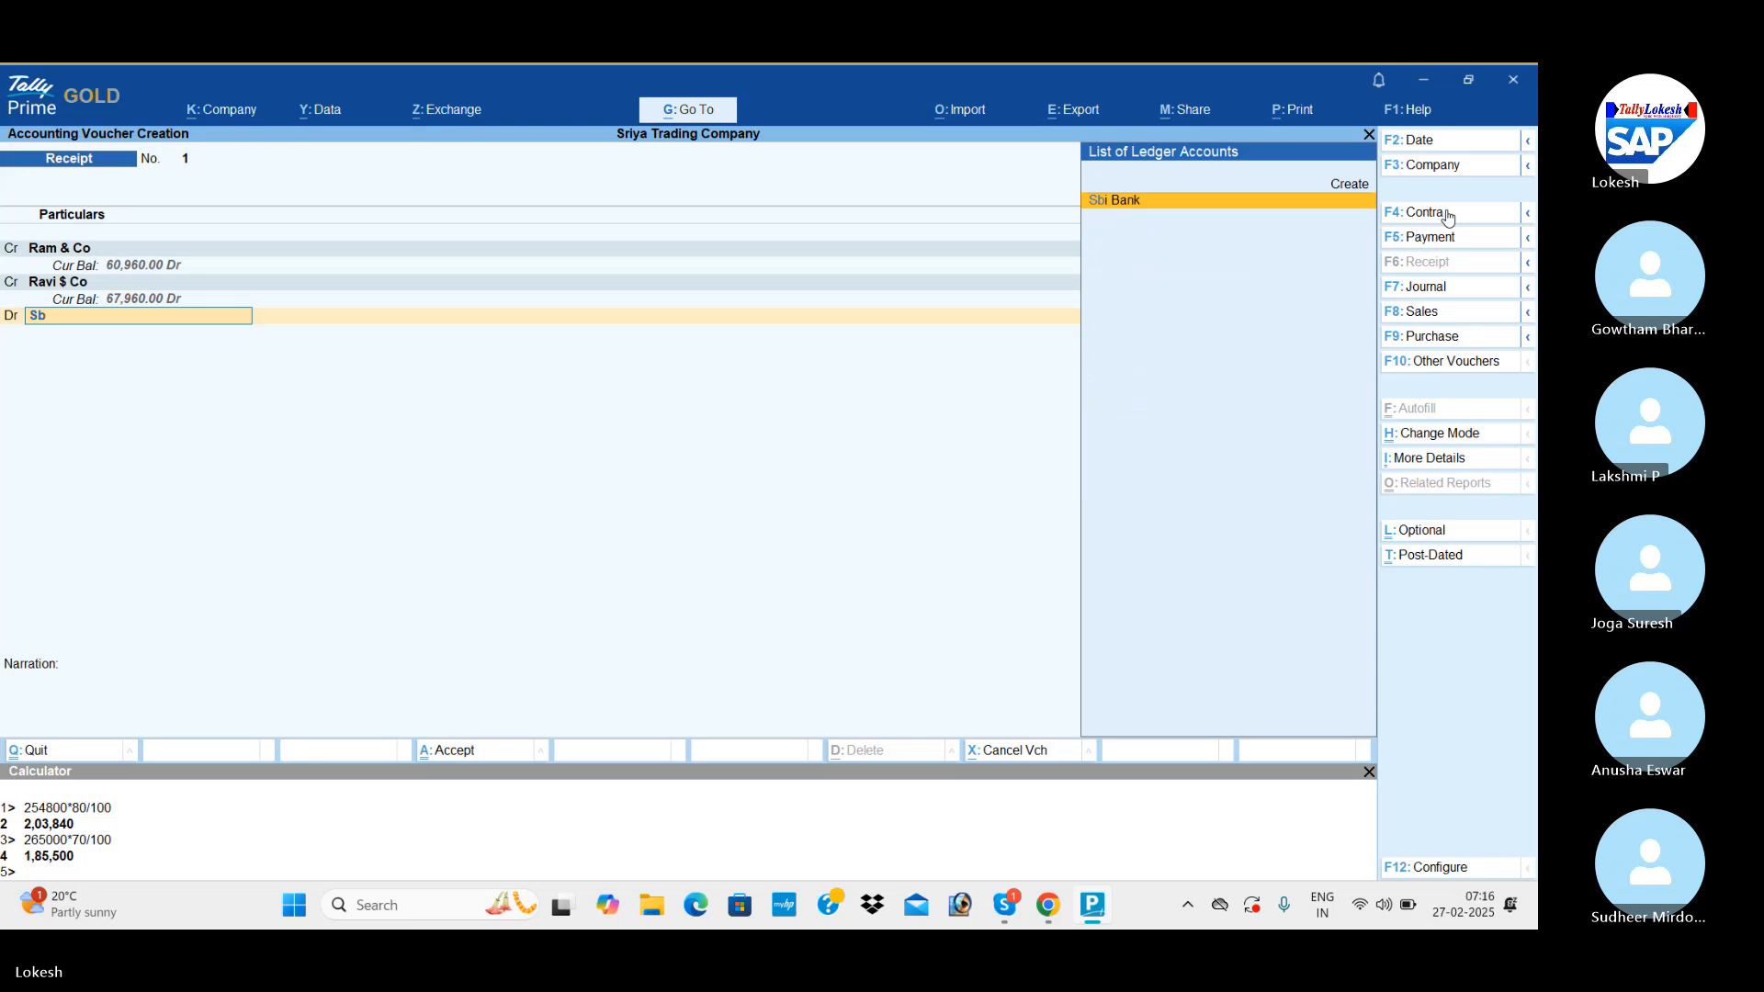
key(Return)
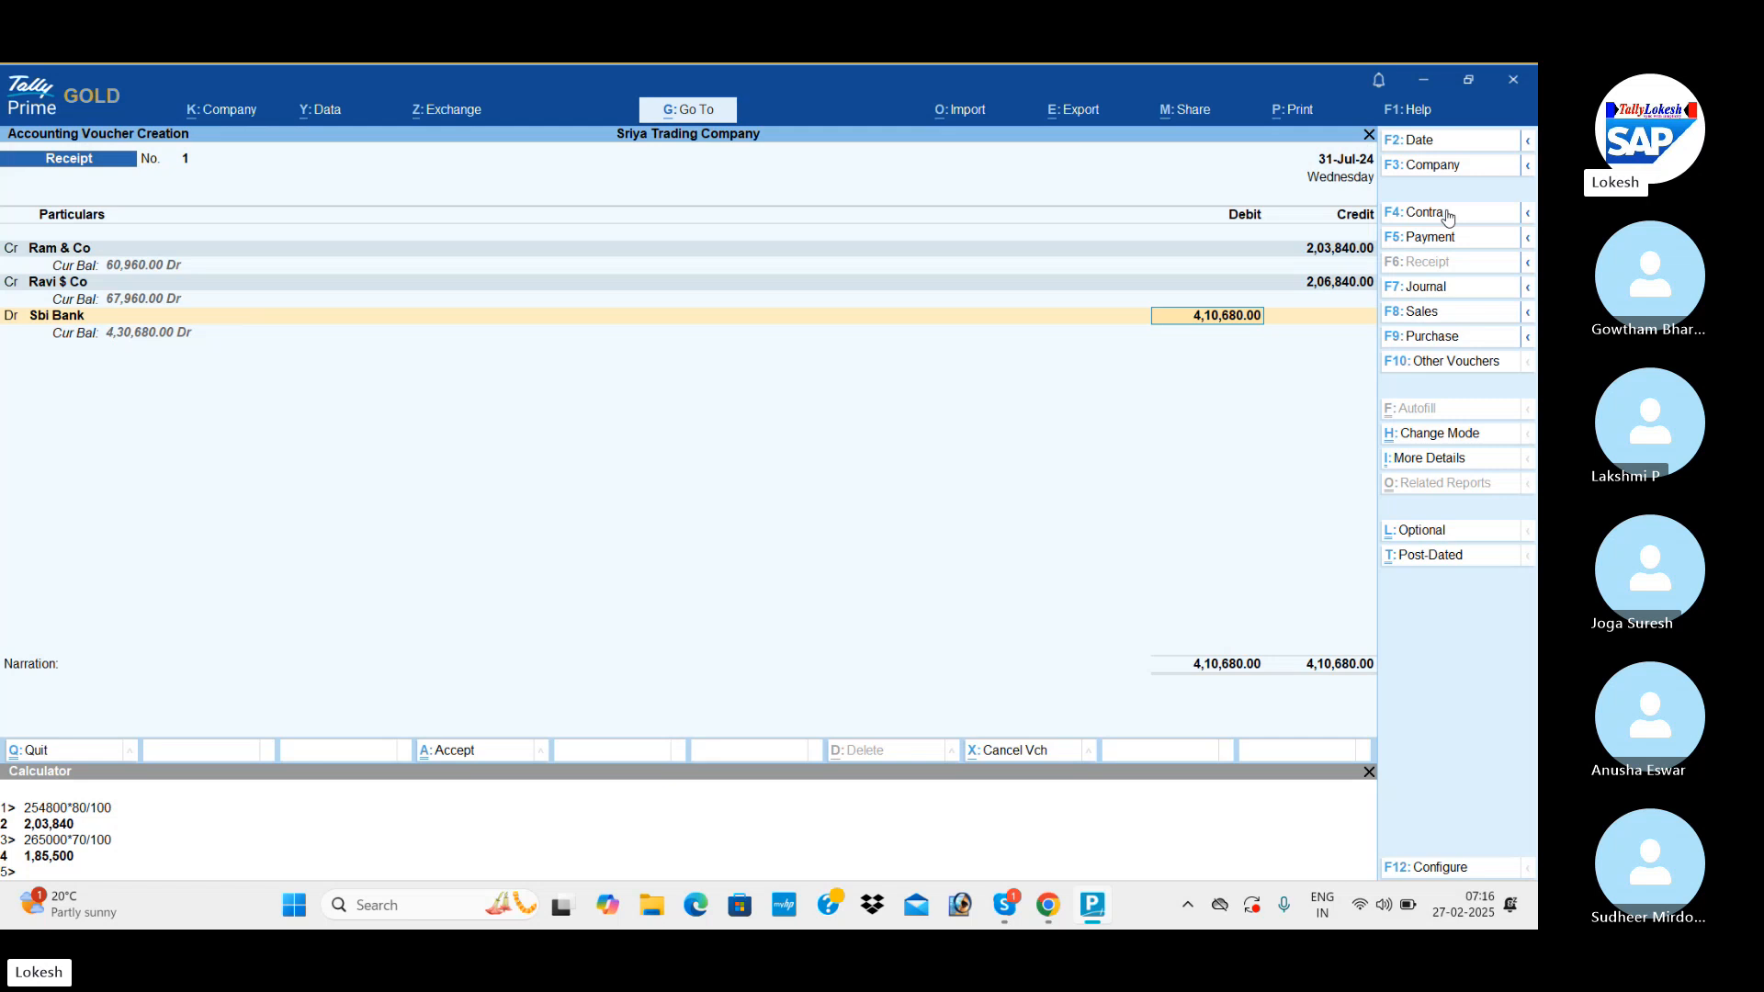
key(Return)
key(Return)
key(Return)
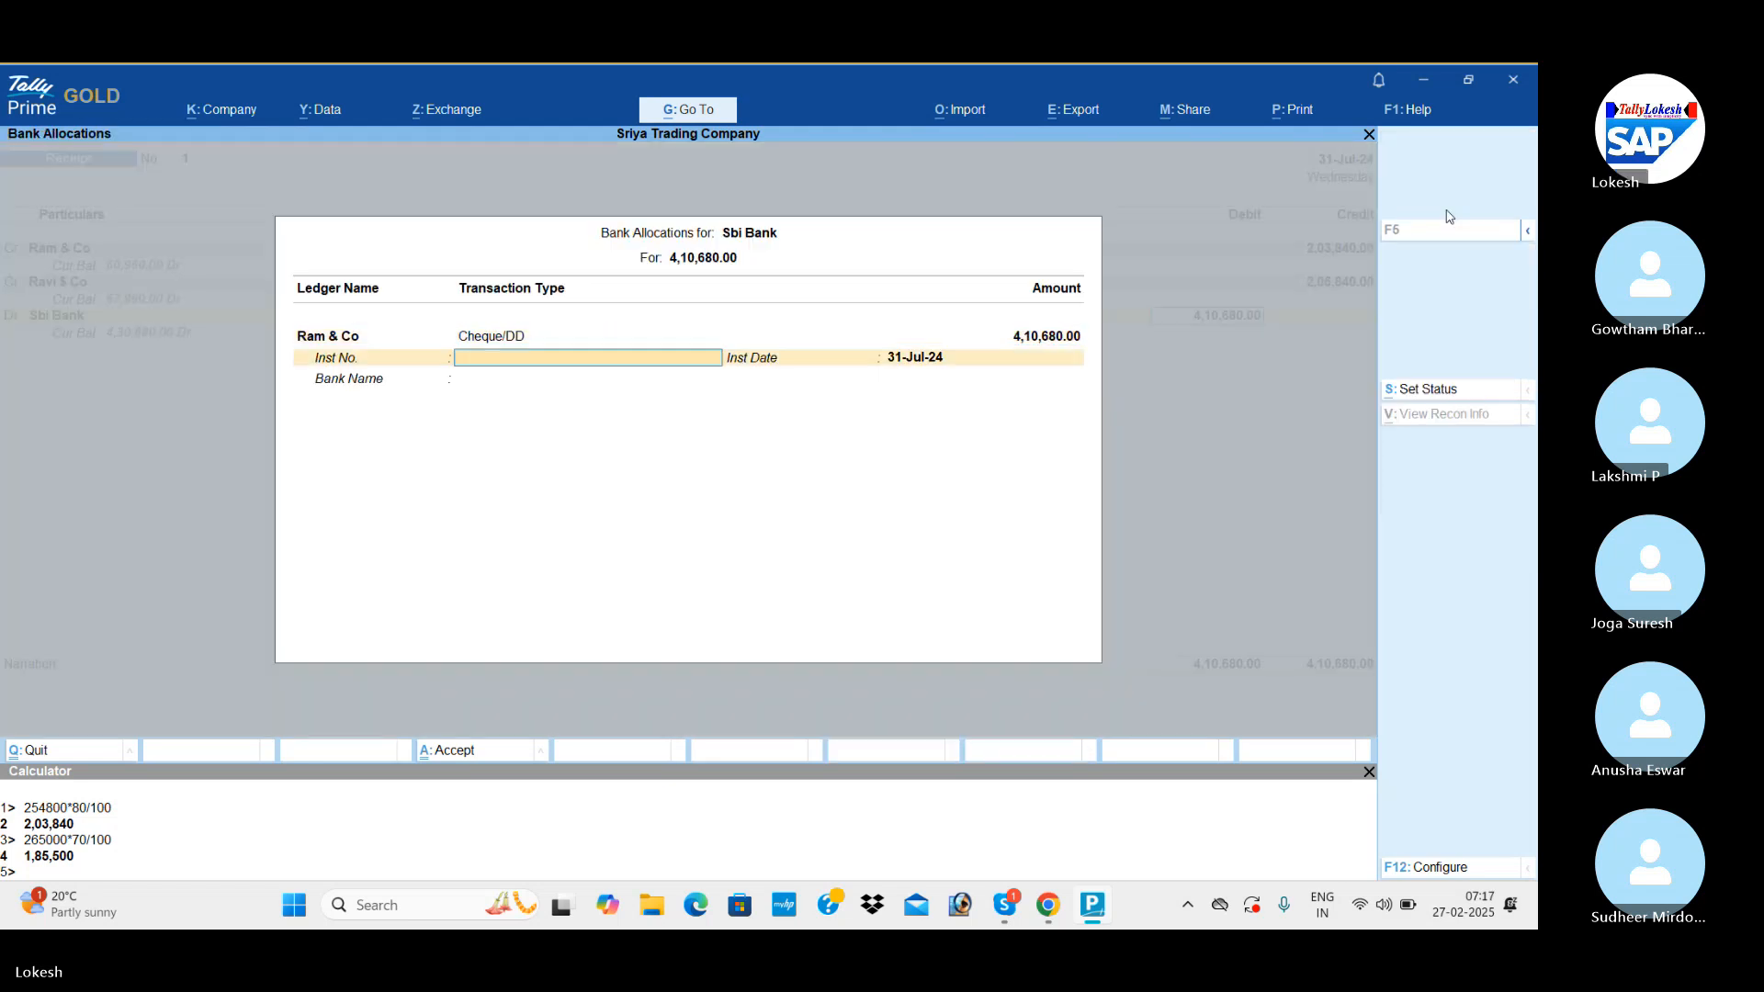
key(Return)
key(Return)
key(Return)
key(Return)
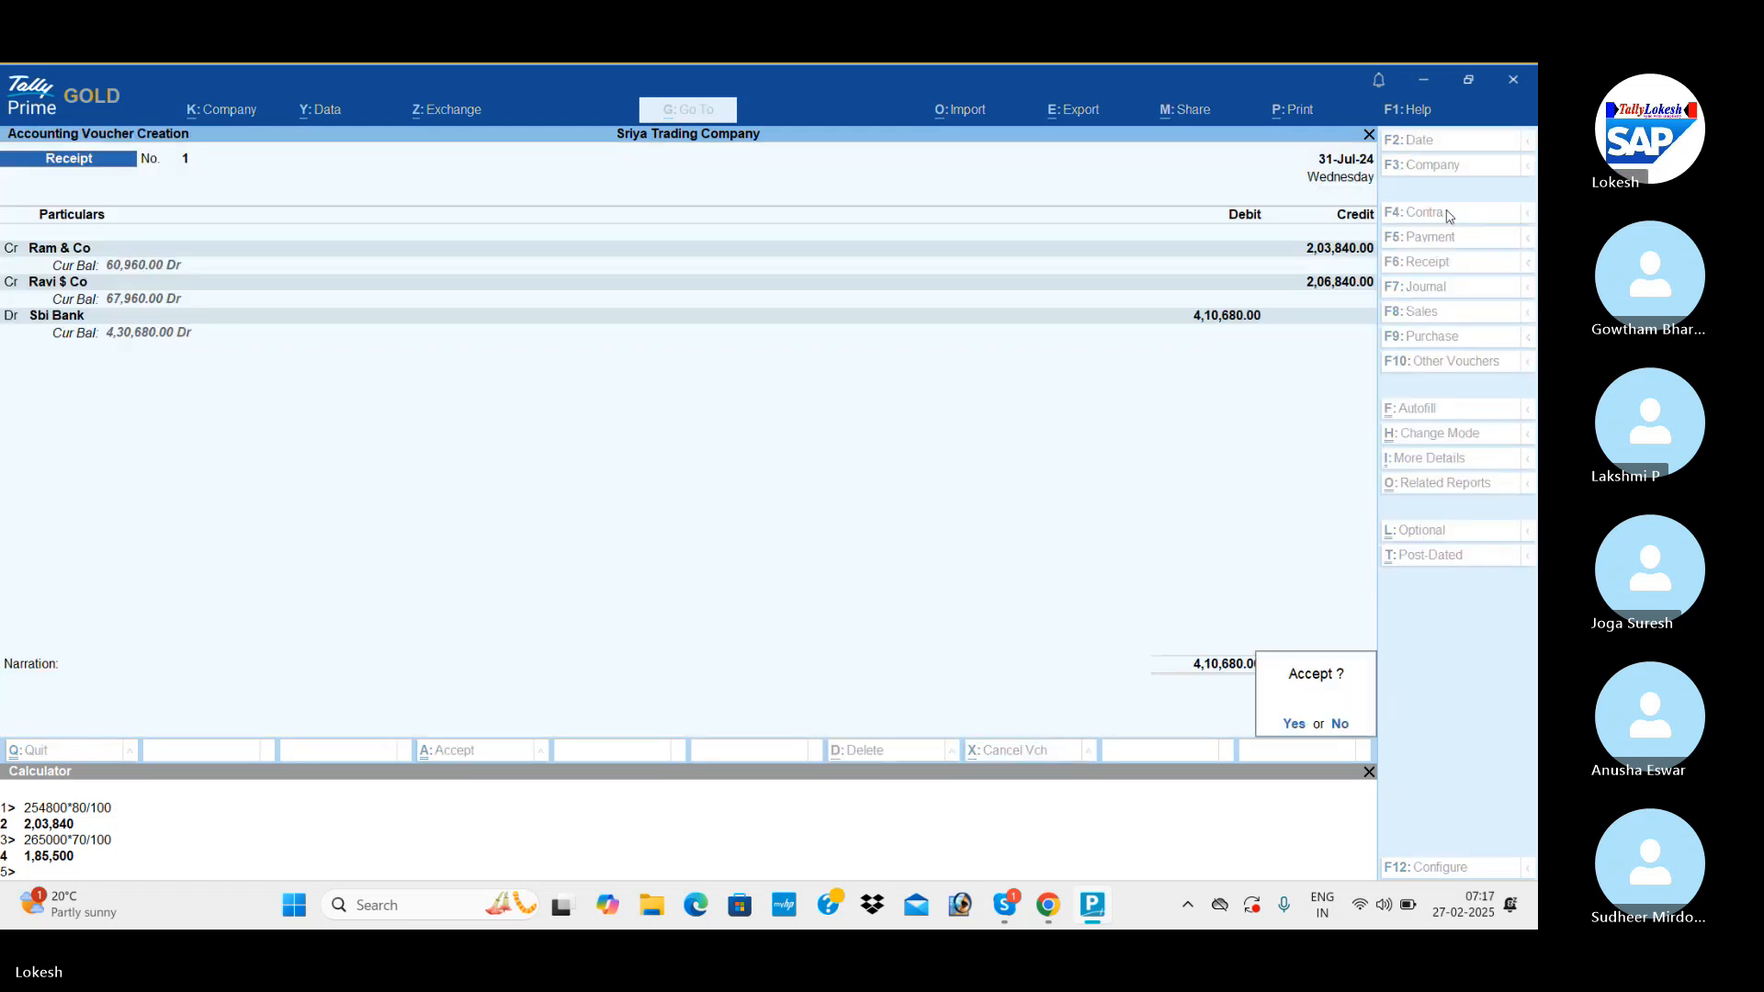
key(Return)
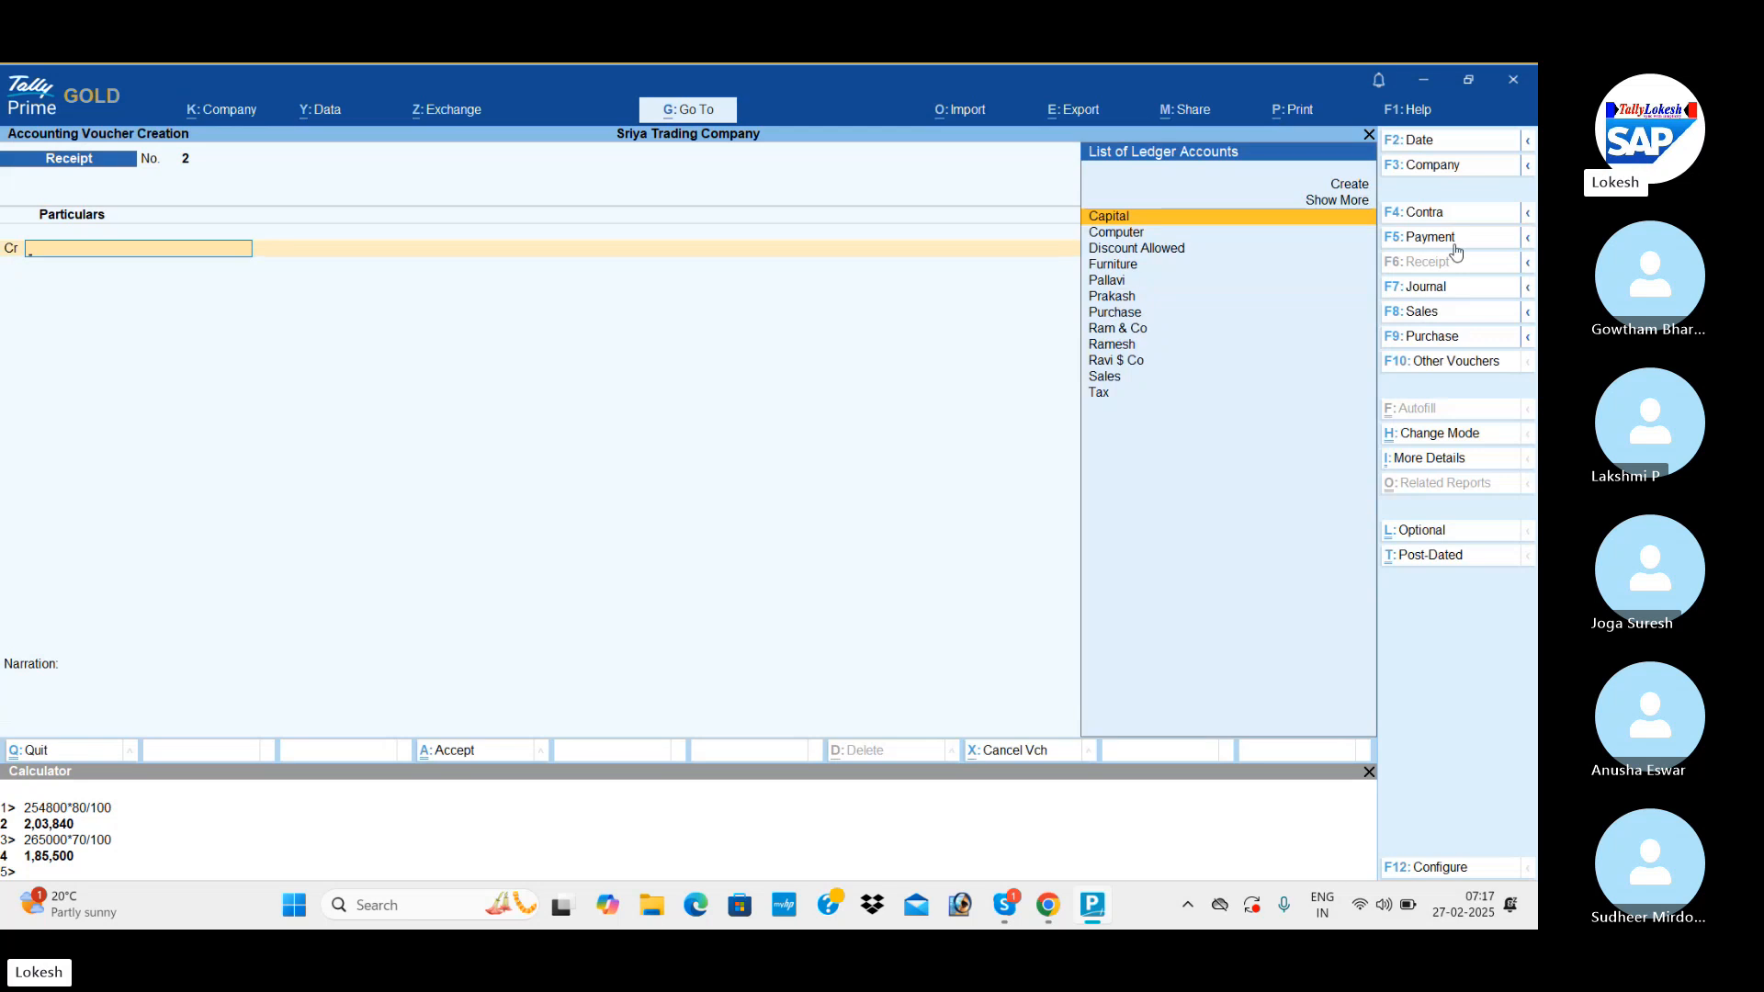
Start a Payment voucher and debit the supplier of the 1-May-24 purchase with 1,85,500.
click(1446, 240)
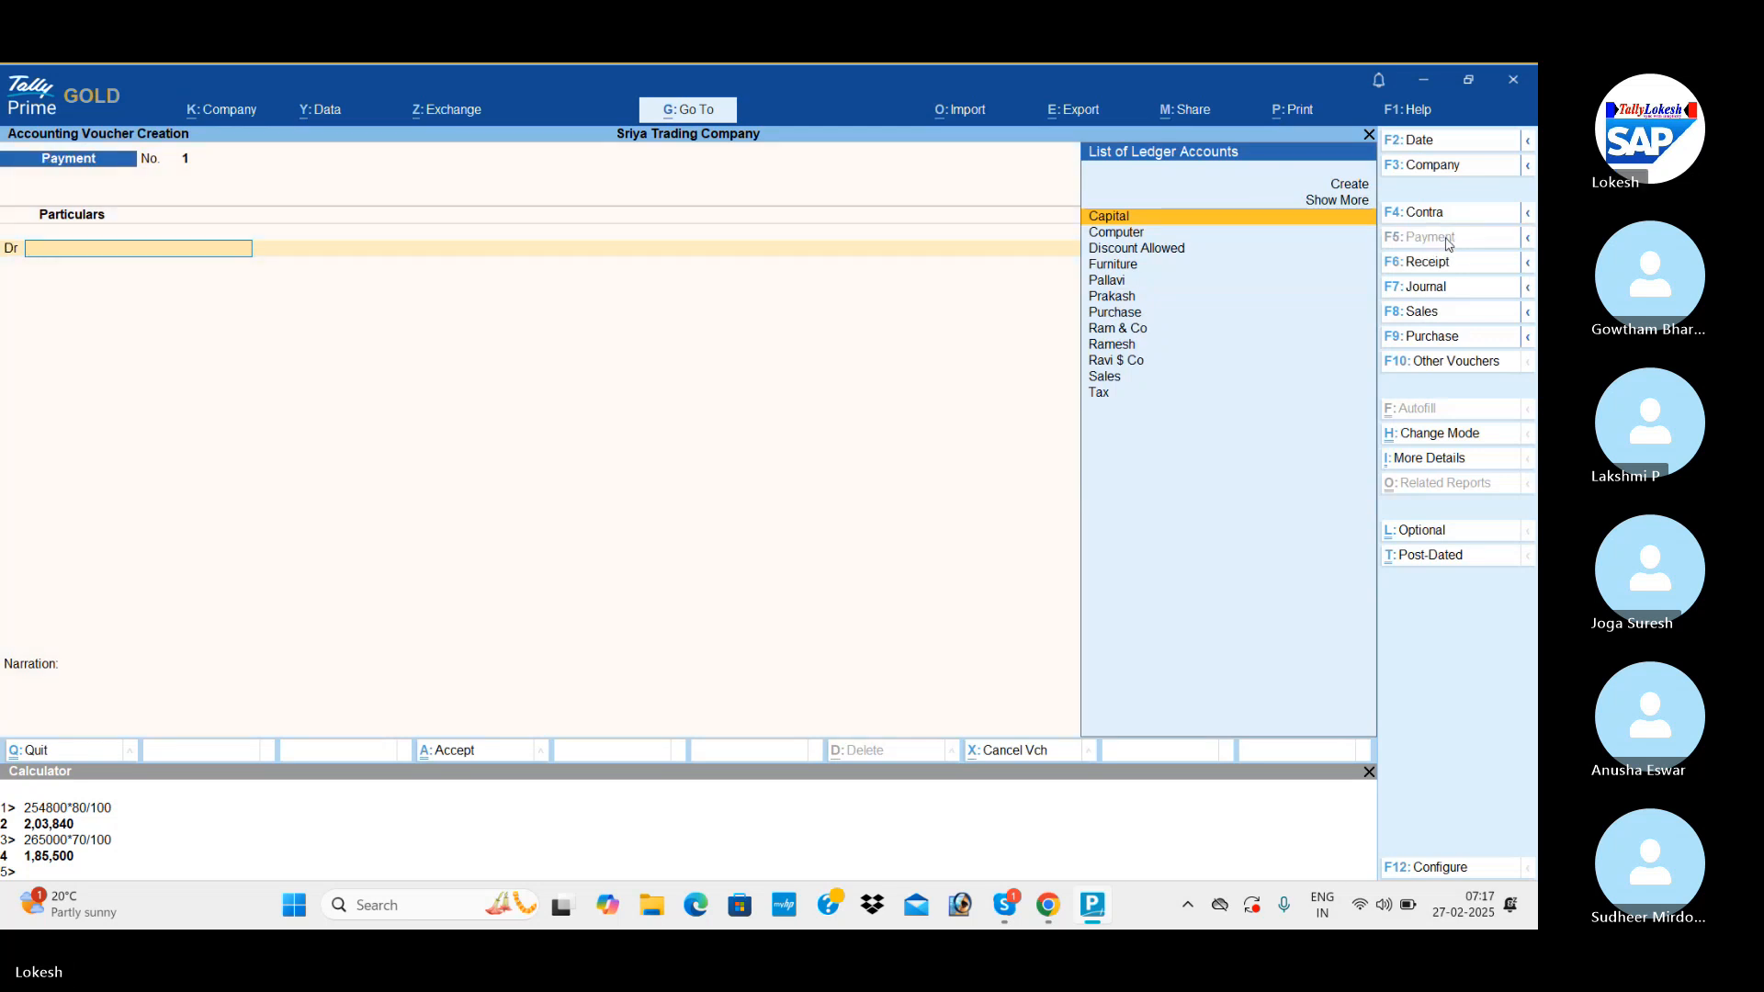
text(Pr)
key(Return)
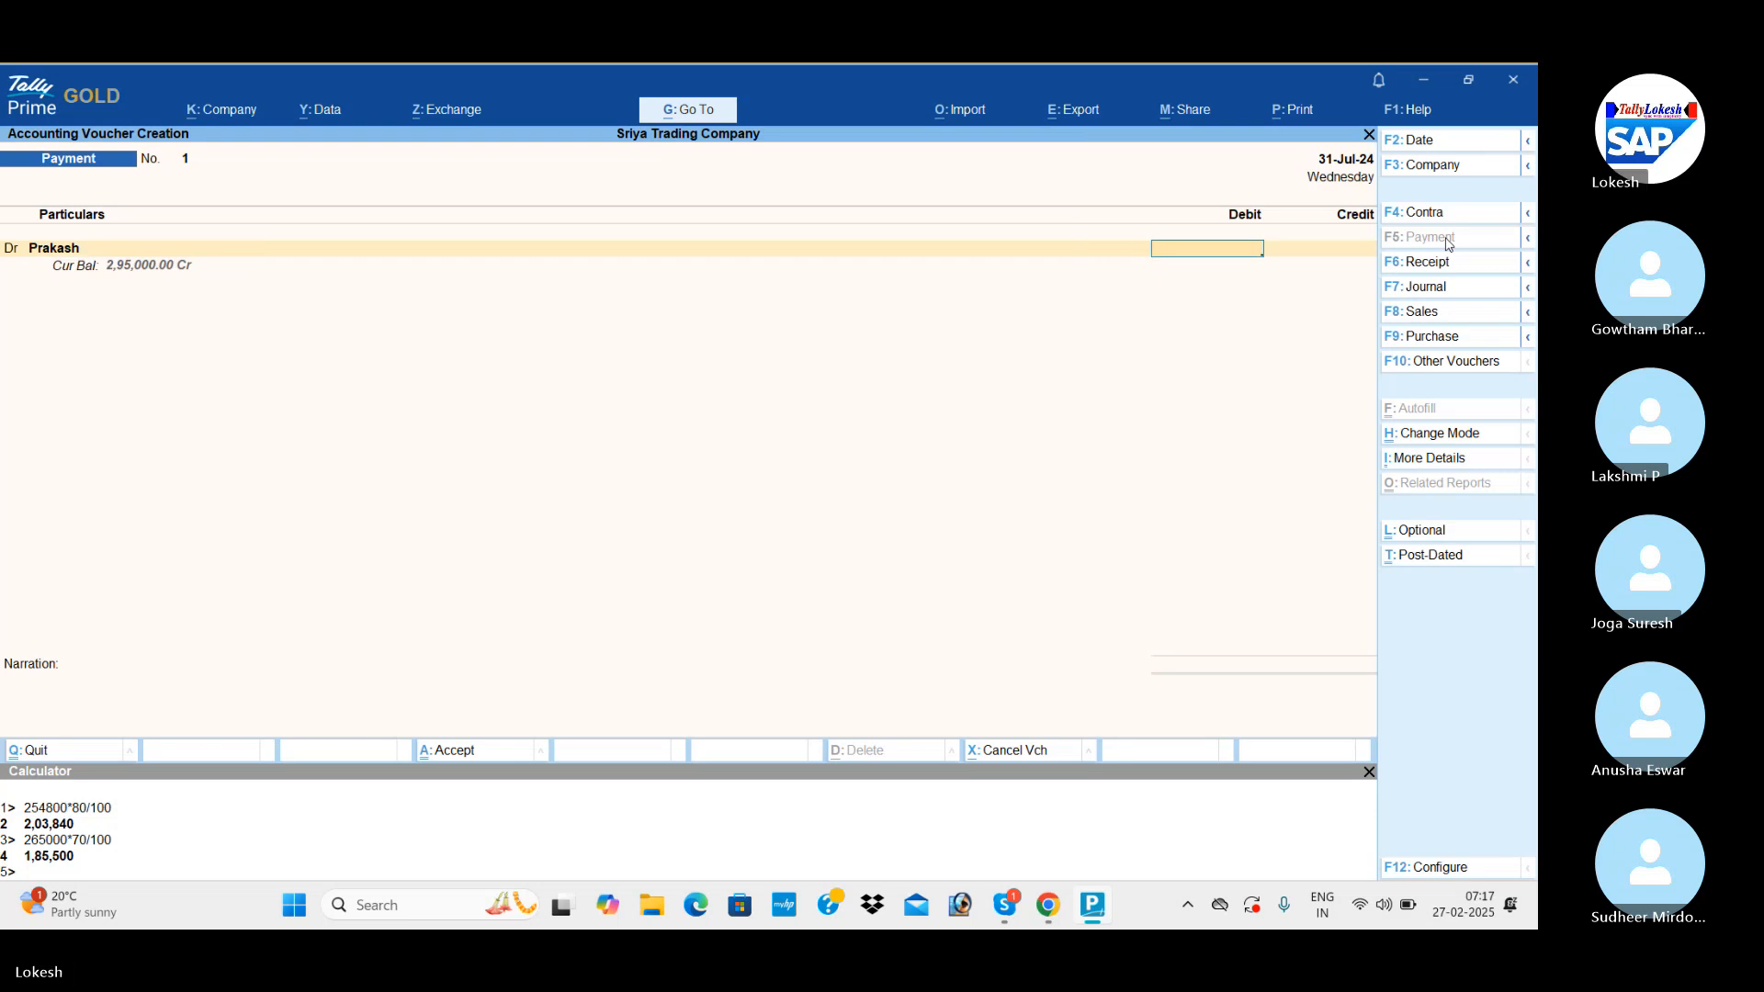
text(85500)
key(Return)
Add a second debit line to the payment voucher for the 2-May-24 purchase's supplier with 1,85,500.
key(d)
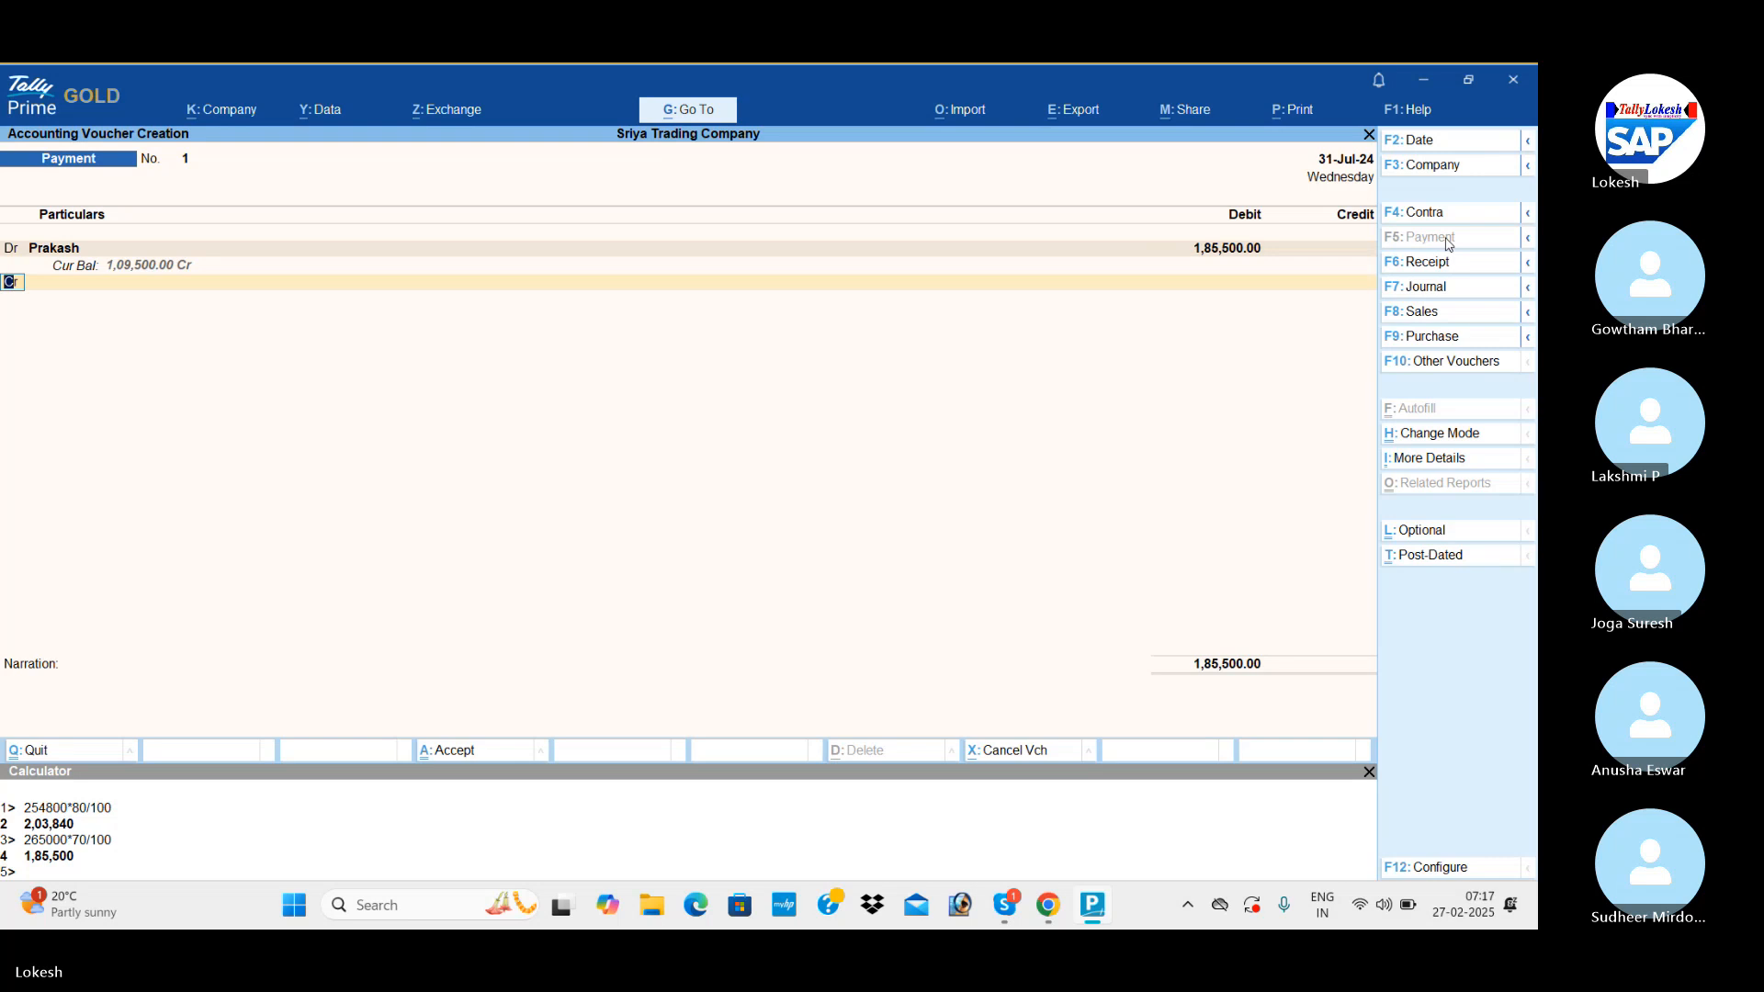
key(Return)
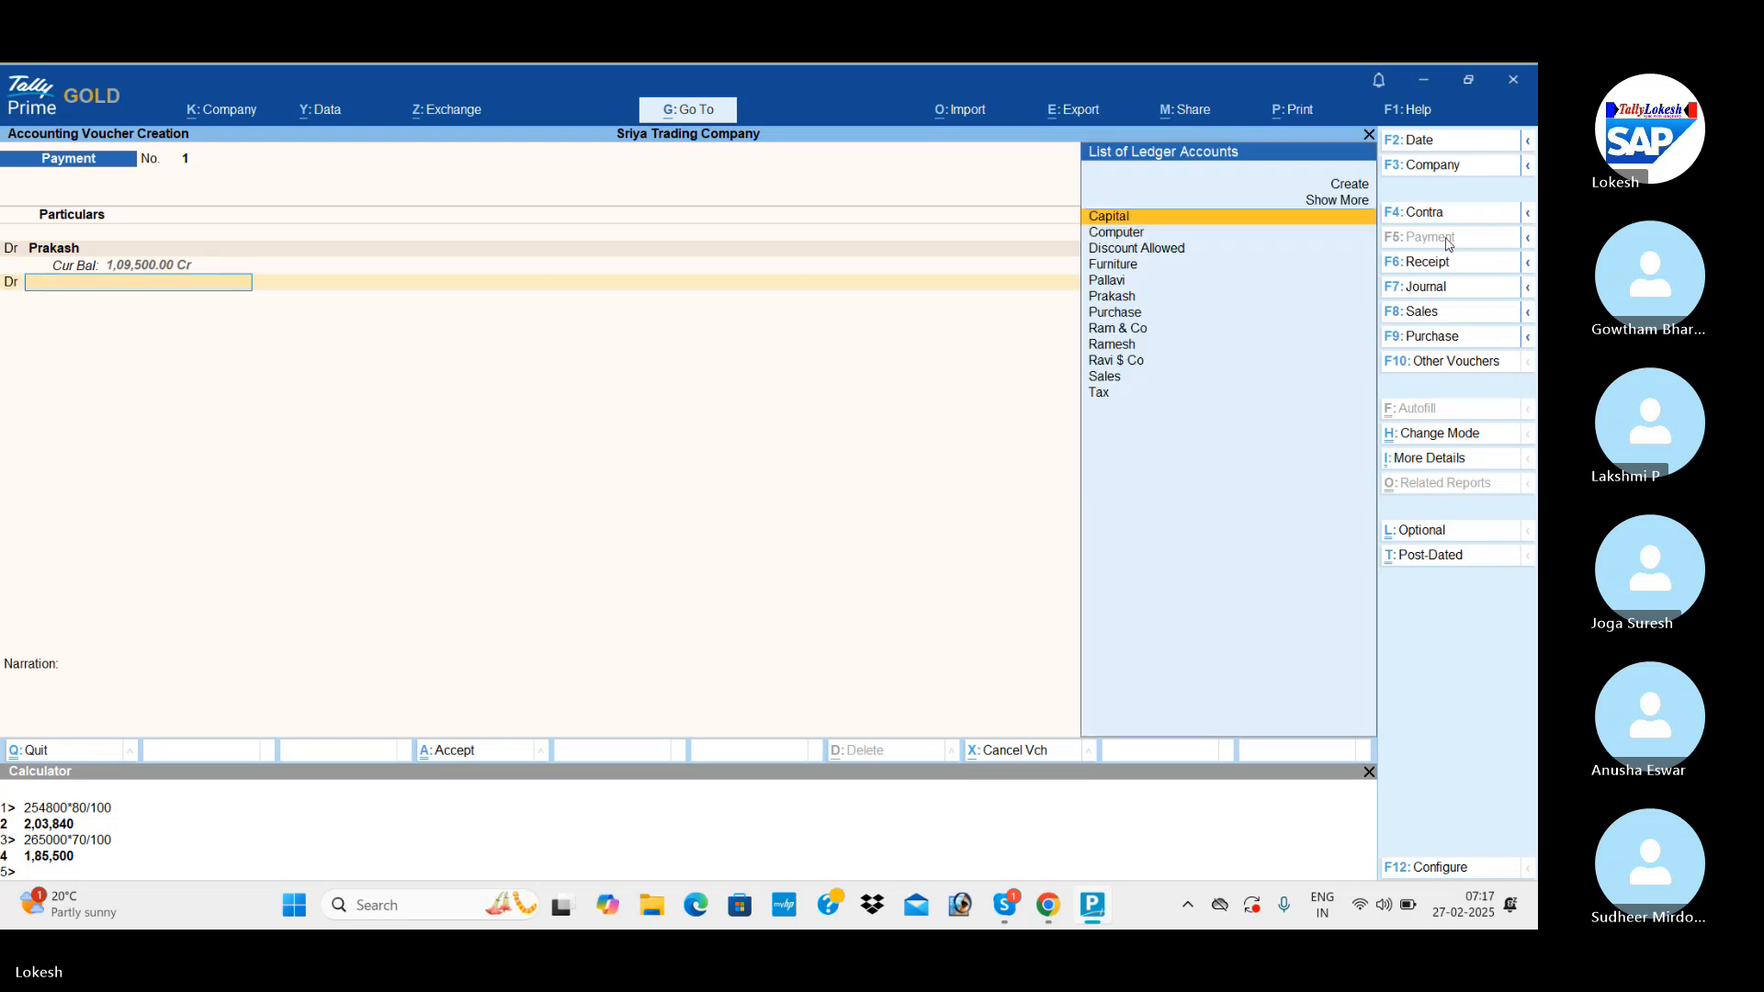
text(Ra)
key(Down)
key(Down)
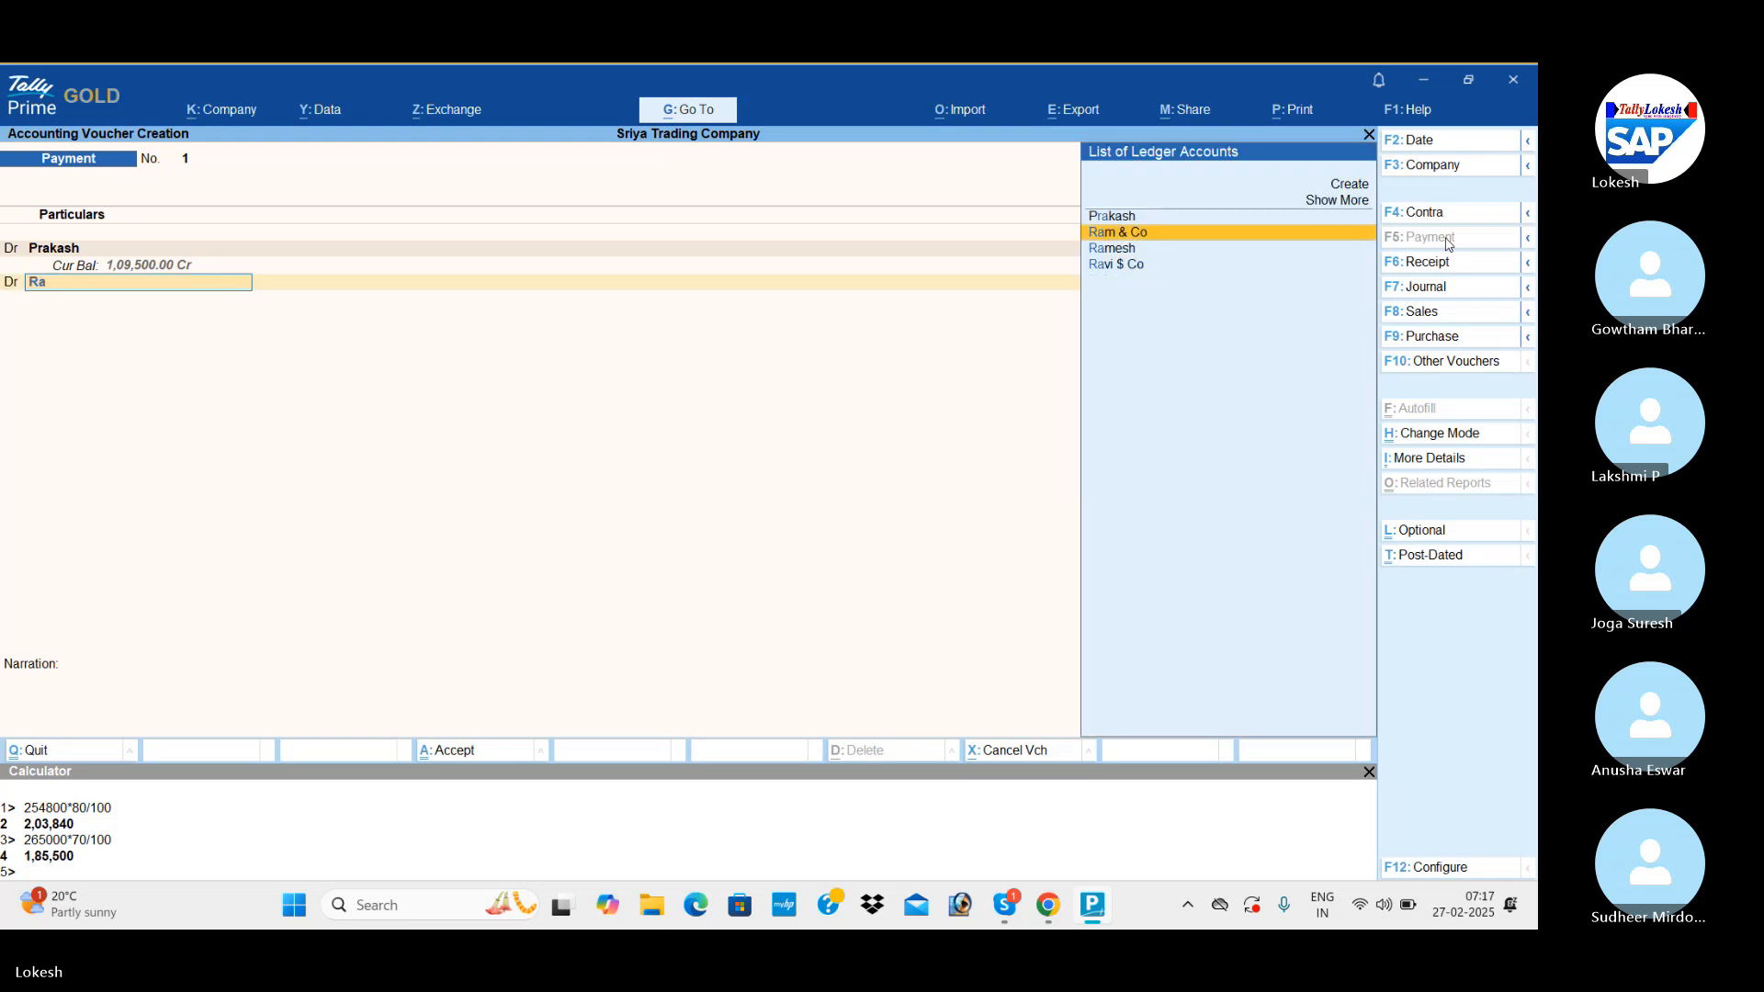
key(Return)
text(1,85,500)
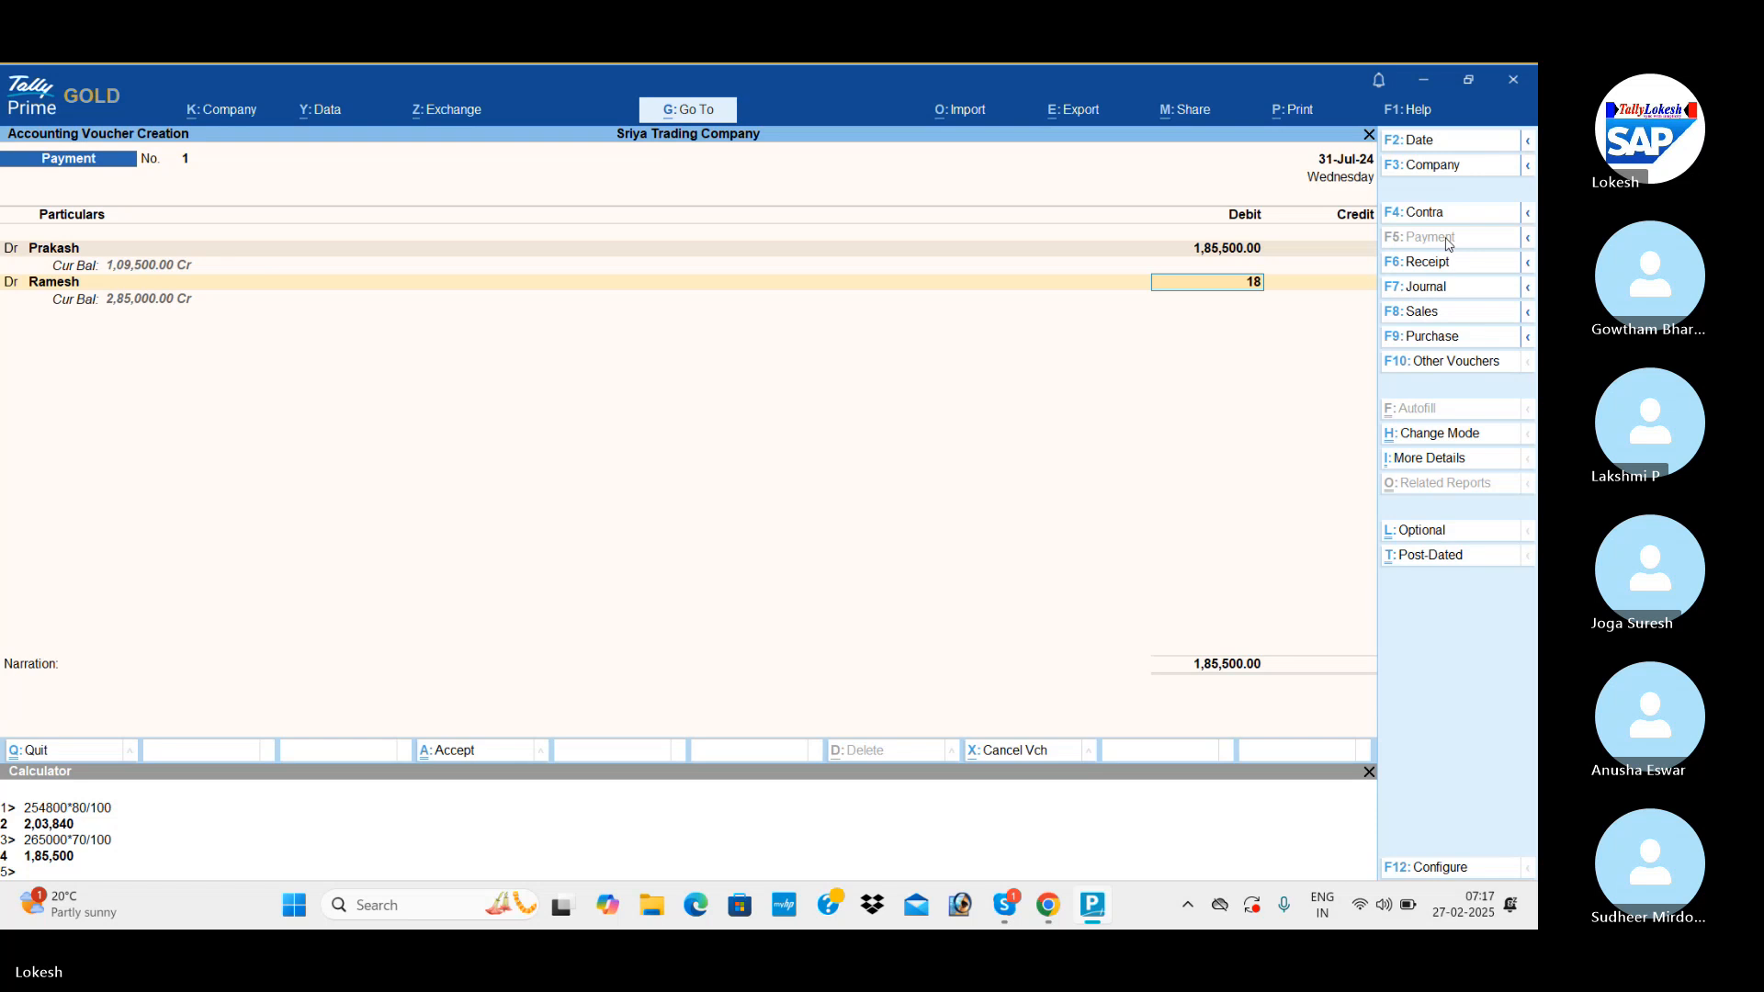
key(Return)
key(Return)
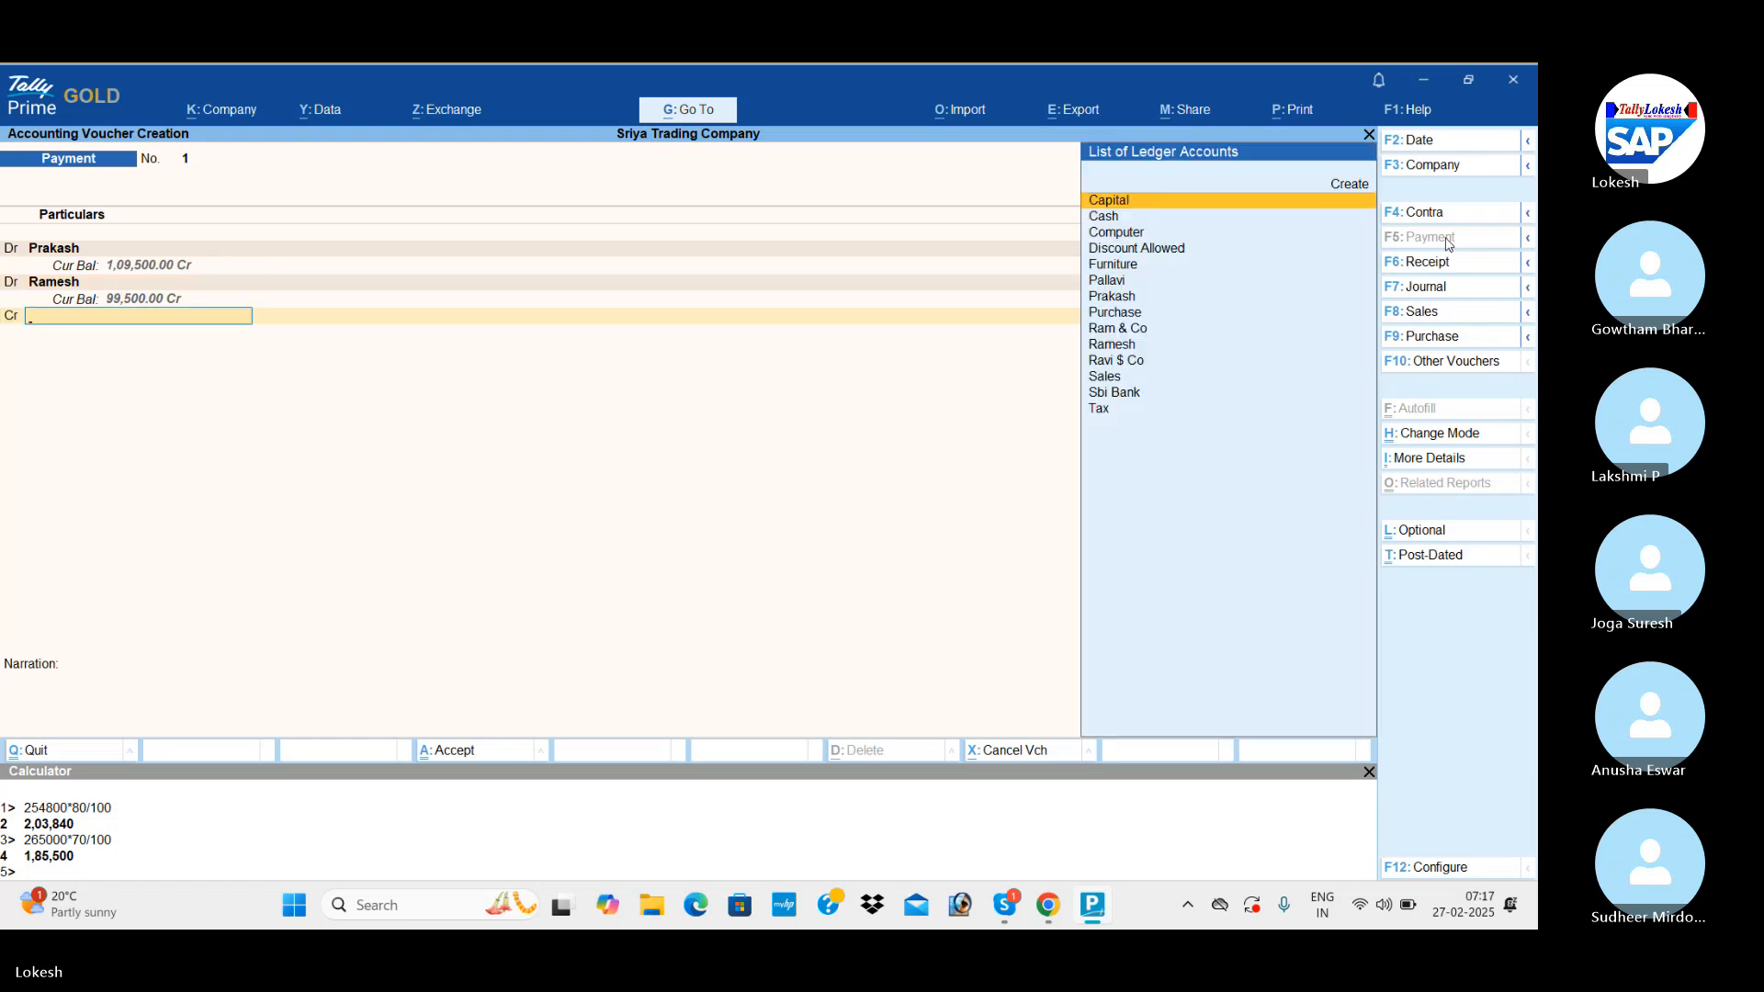
Credit Cash with 3,71,000 in the payment voucher, close the calculator, and save the voucher with a blank narration.
key(Down)
key(Return)
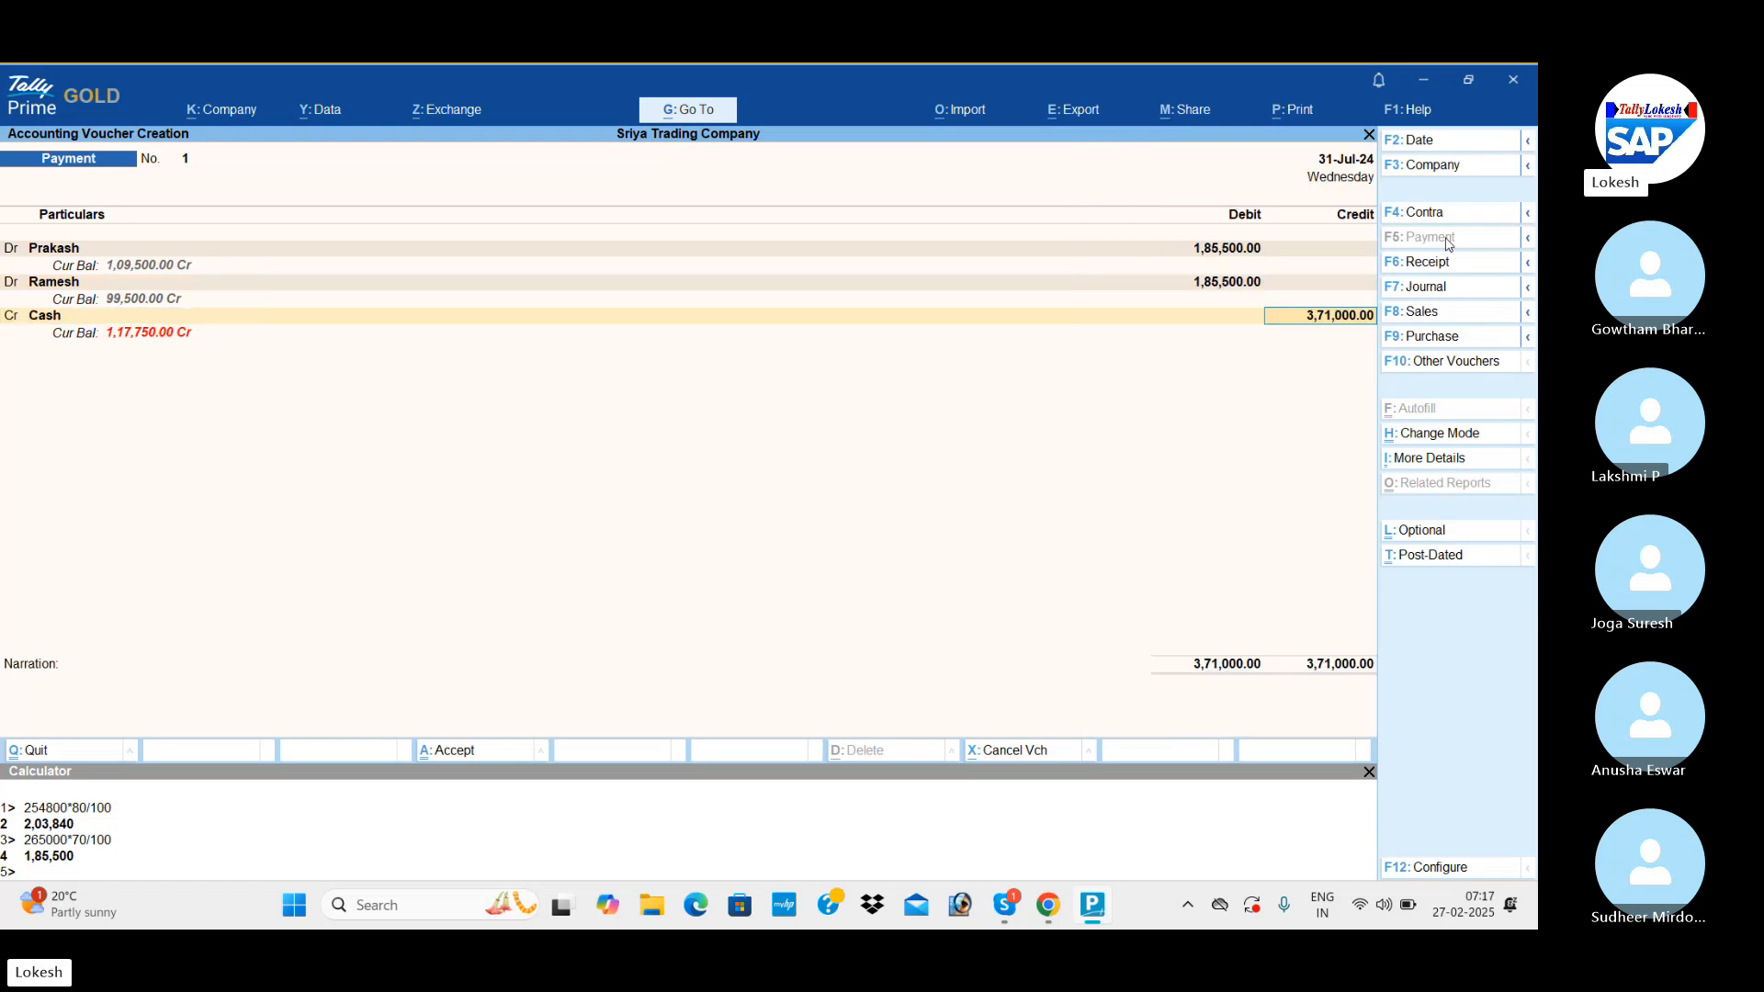
click(1368, 772)
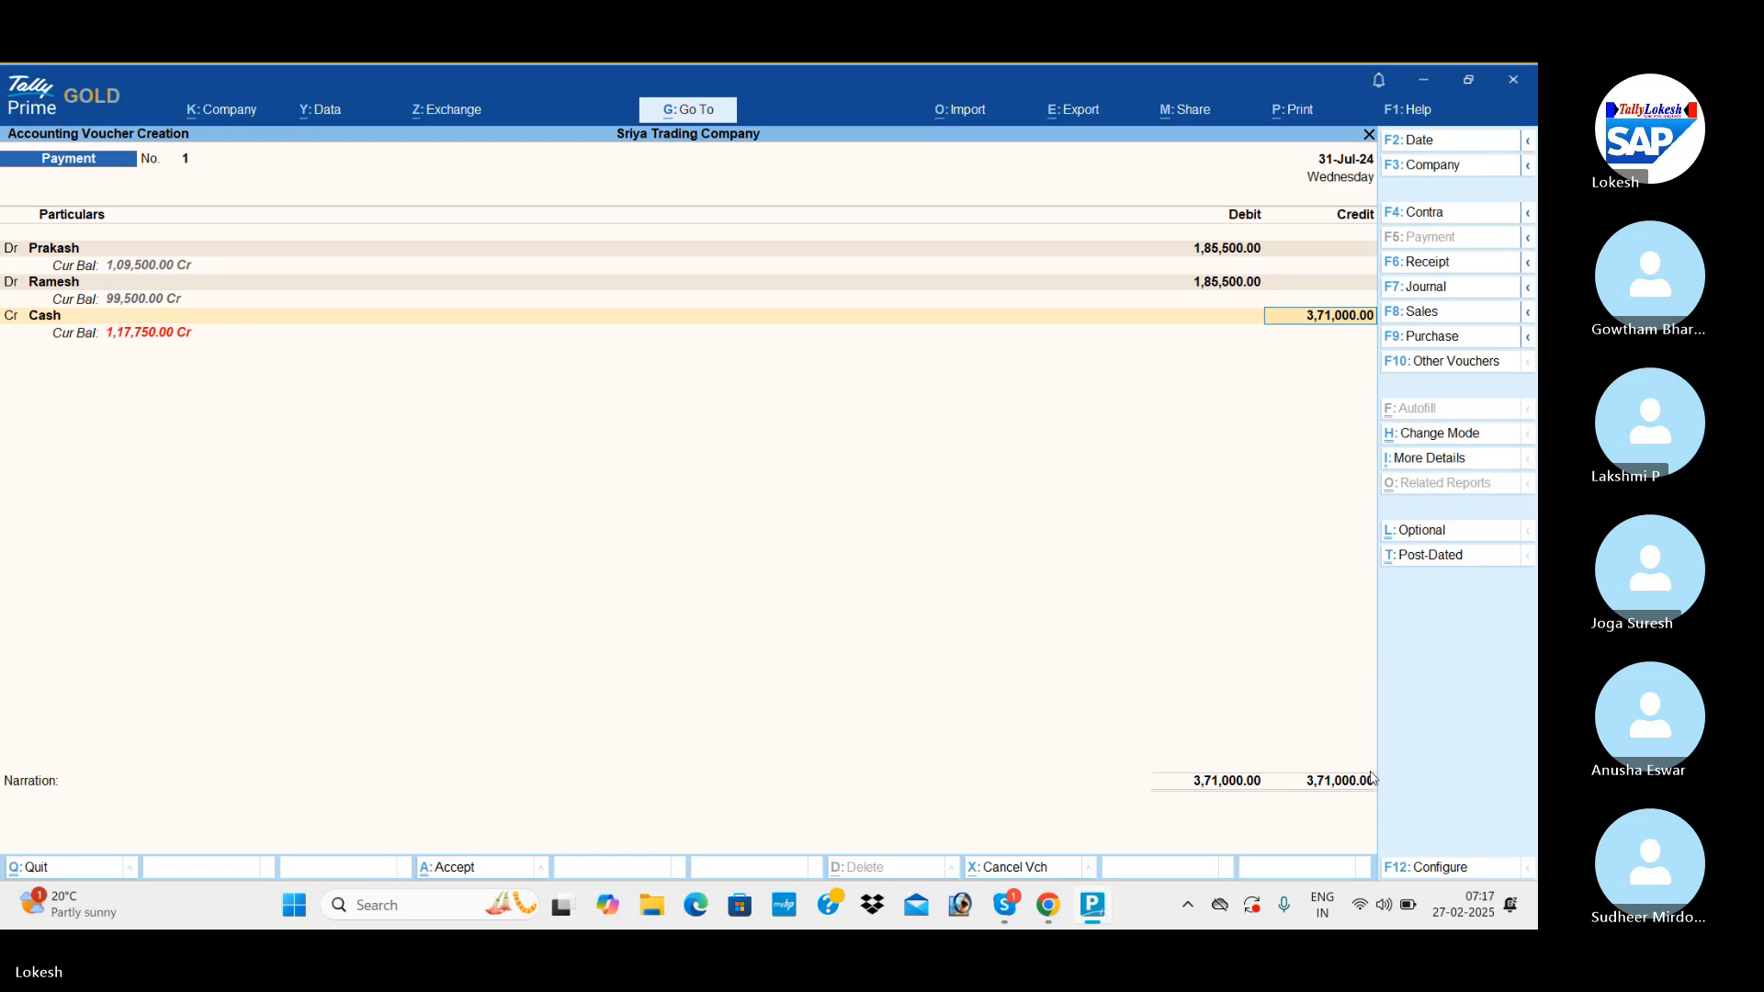
key(Return)
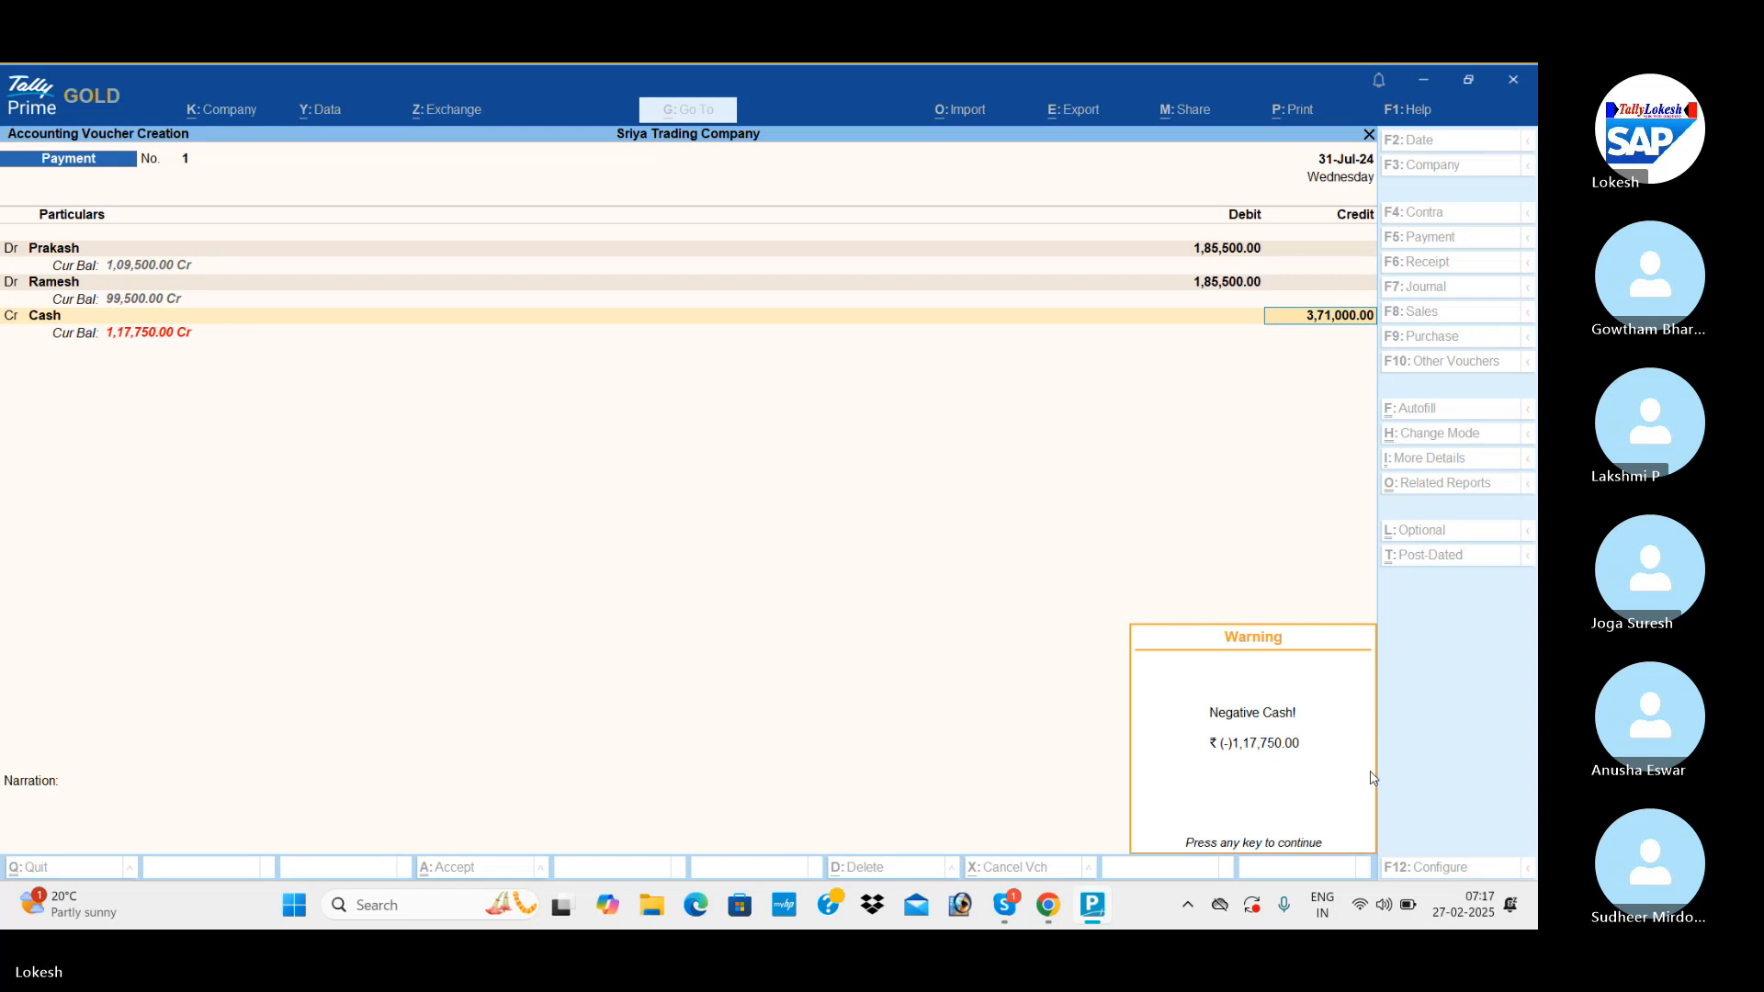
key(alt+Tab)
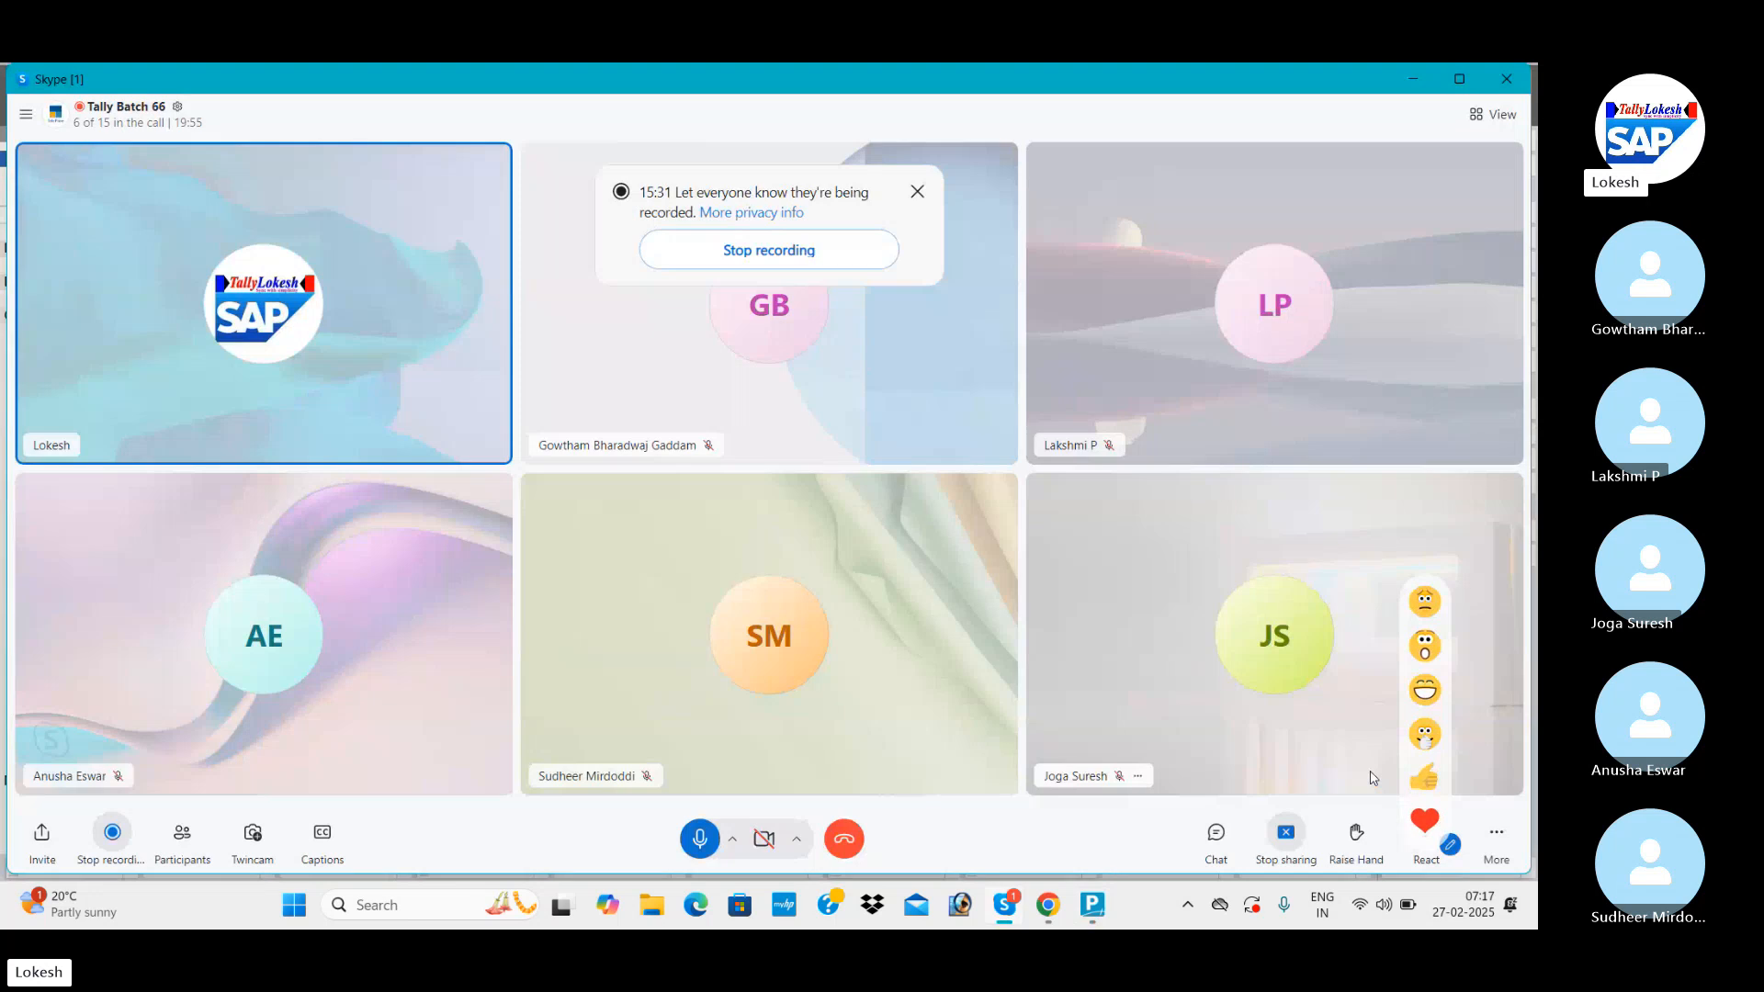
key(alt+Tab)
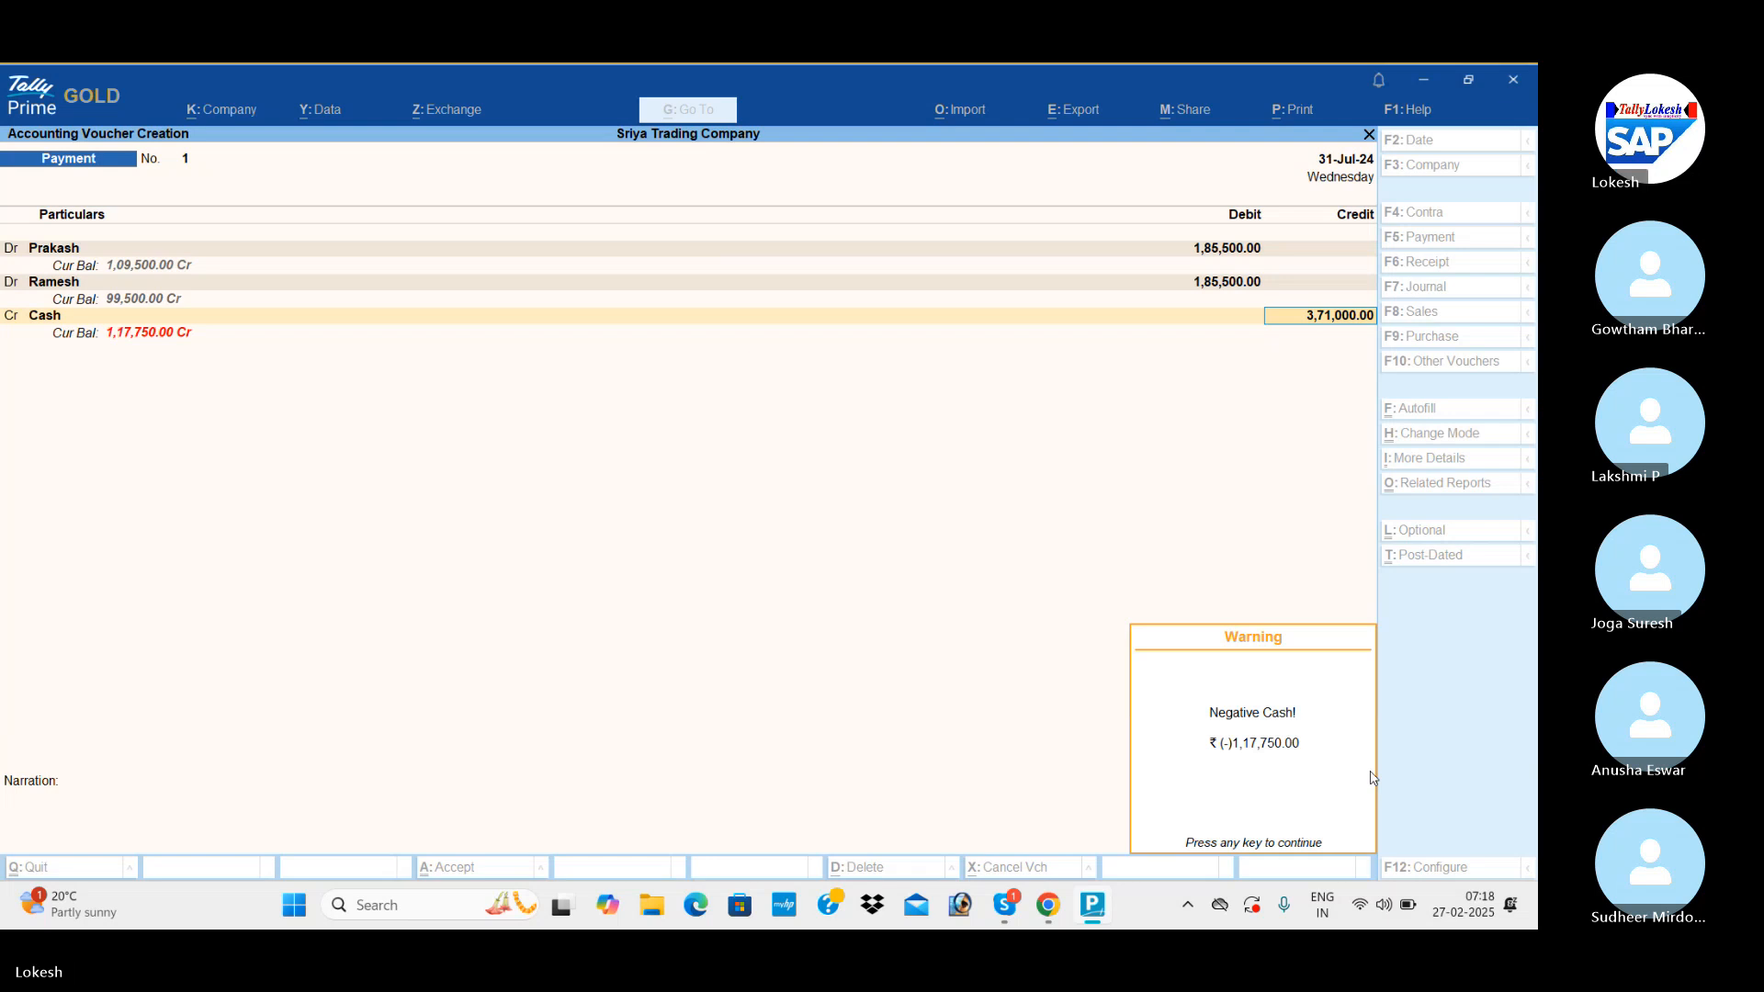
key(Return)
key(Return)
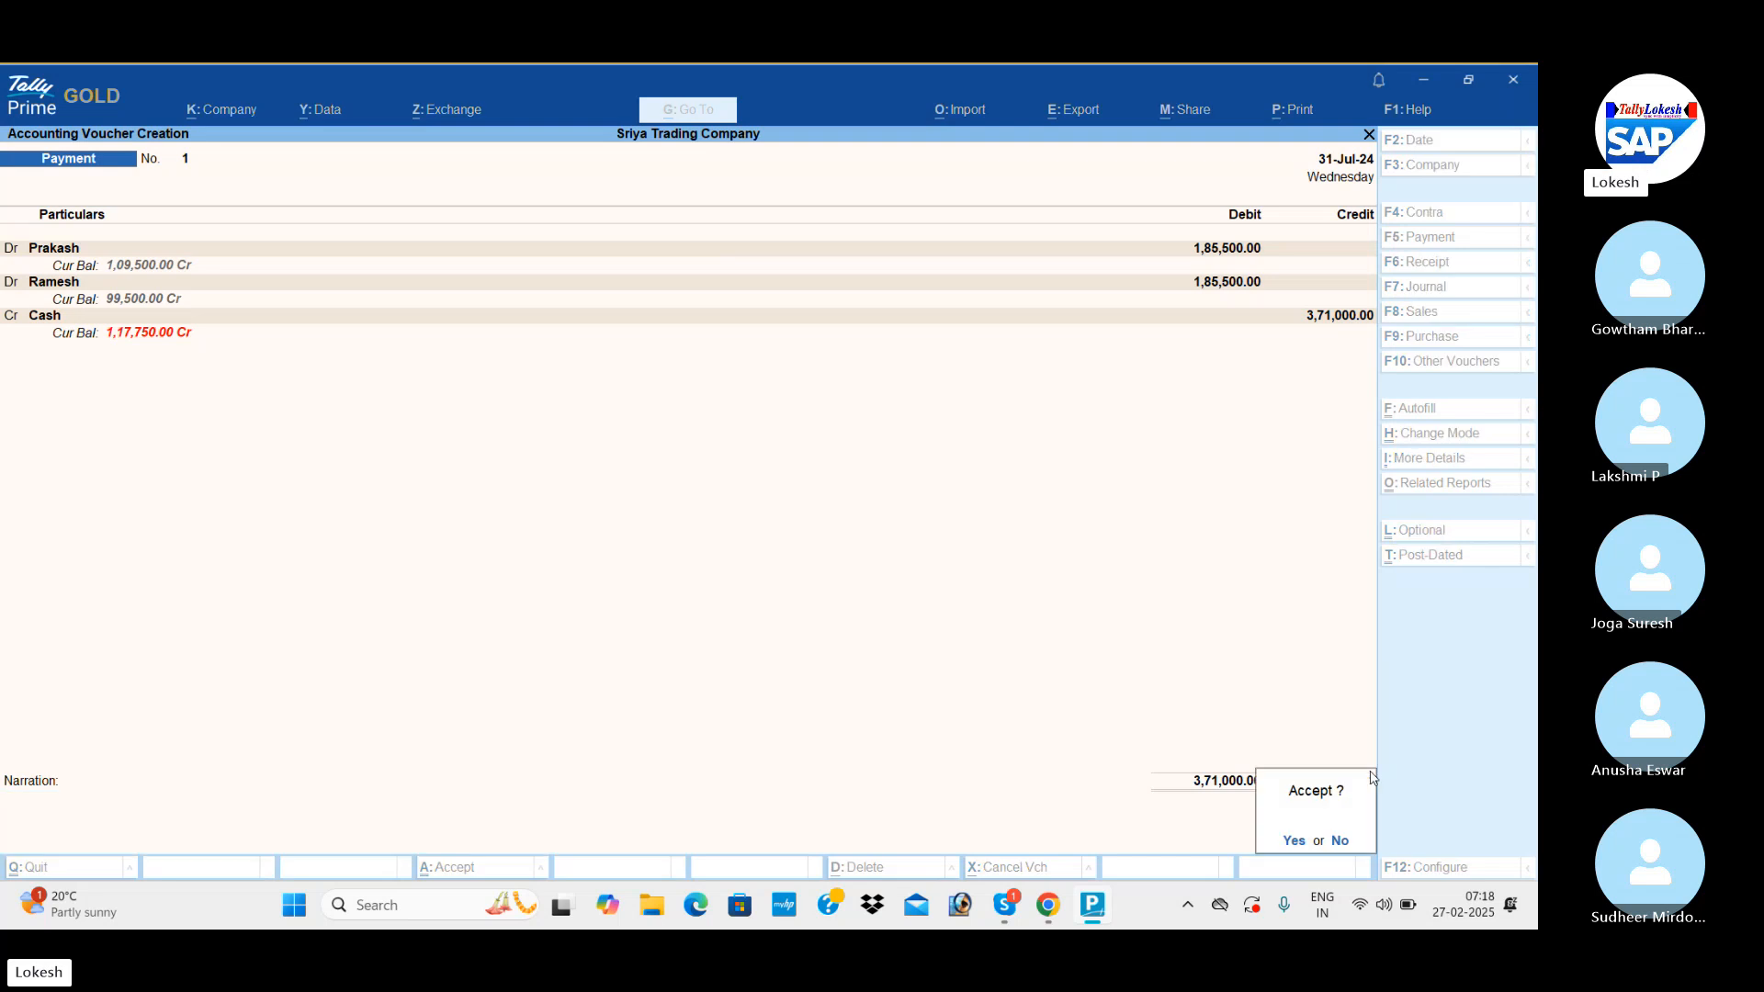
key(Return)
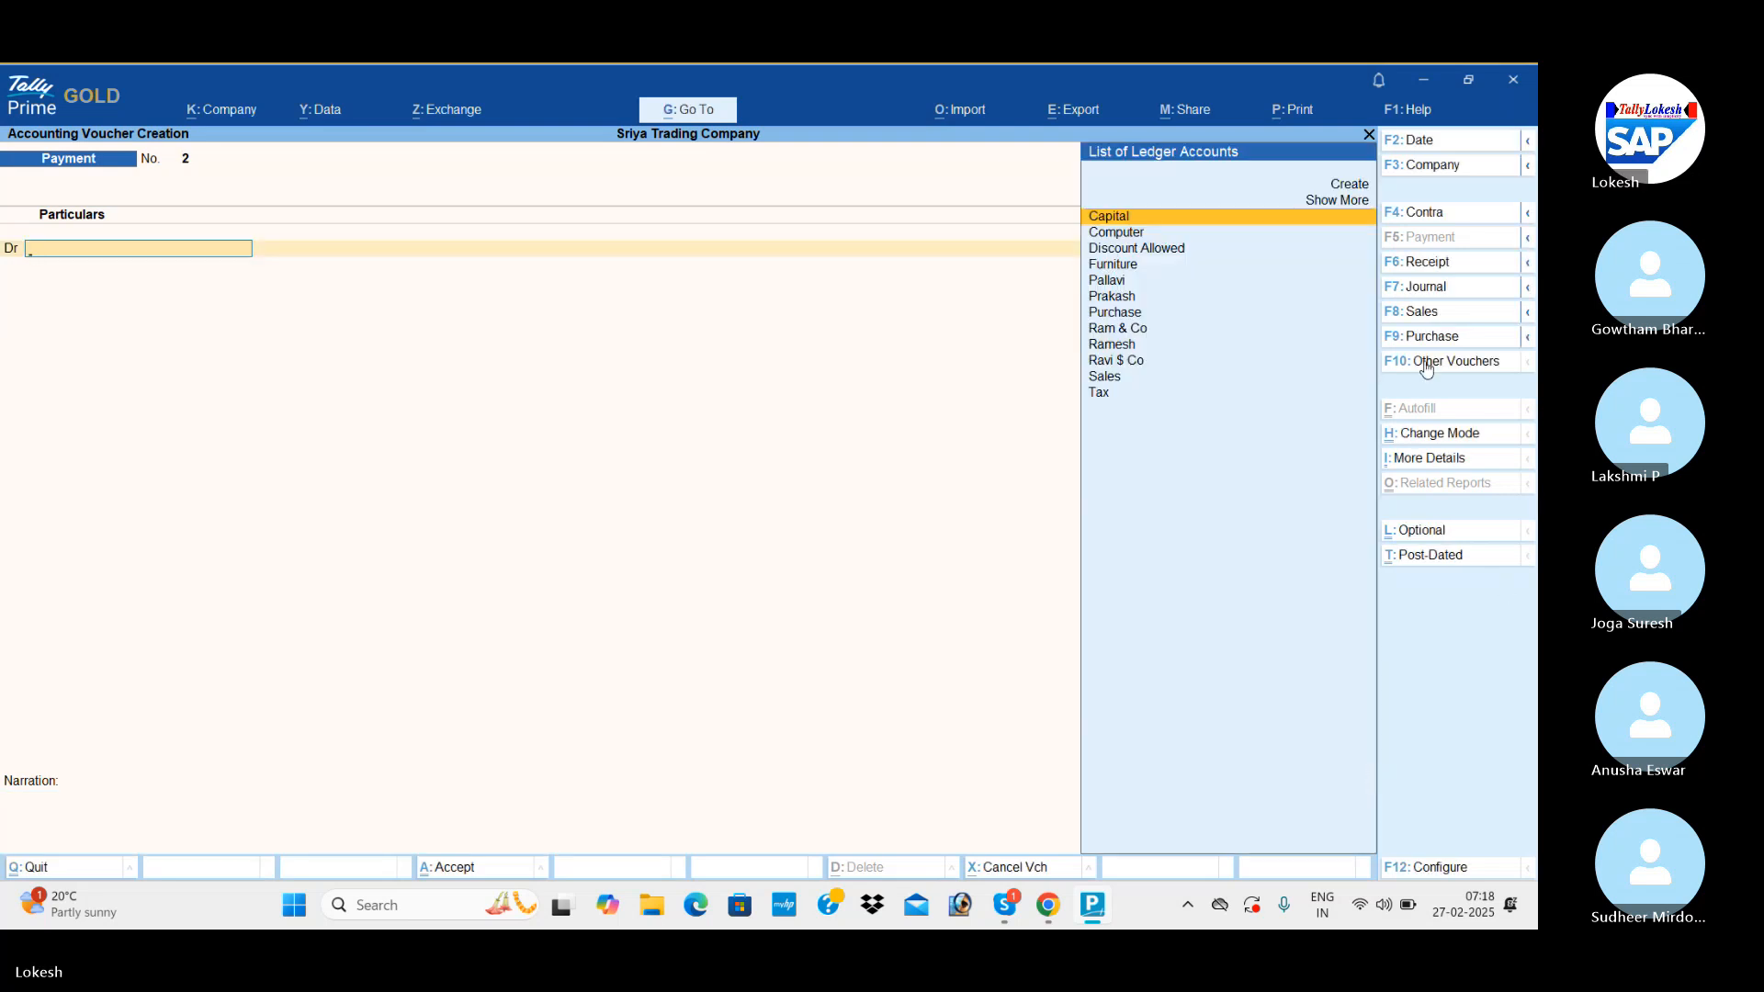
Start a Contra voucher and credit Cash with 2,500.
click(1424, 212)
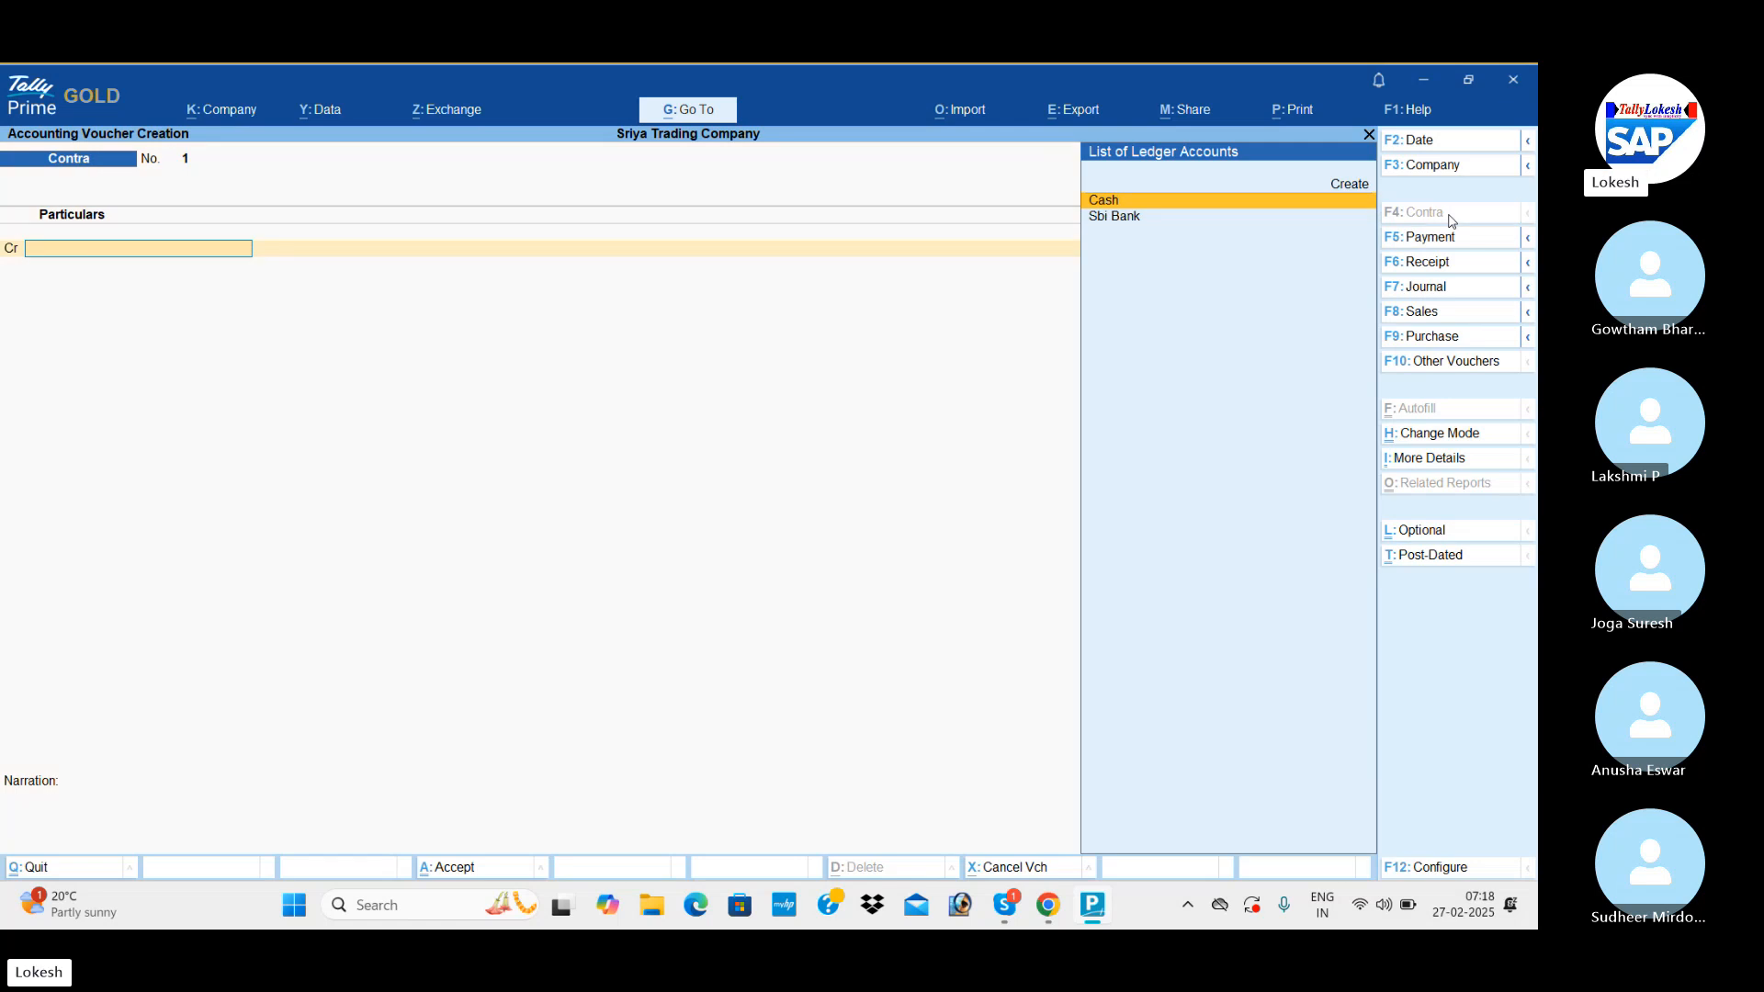
key(Return)
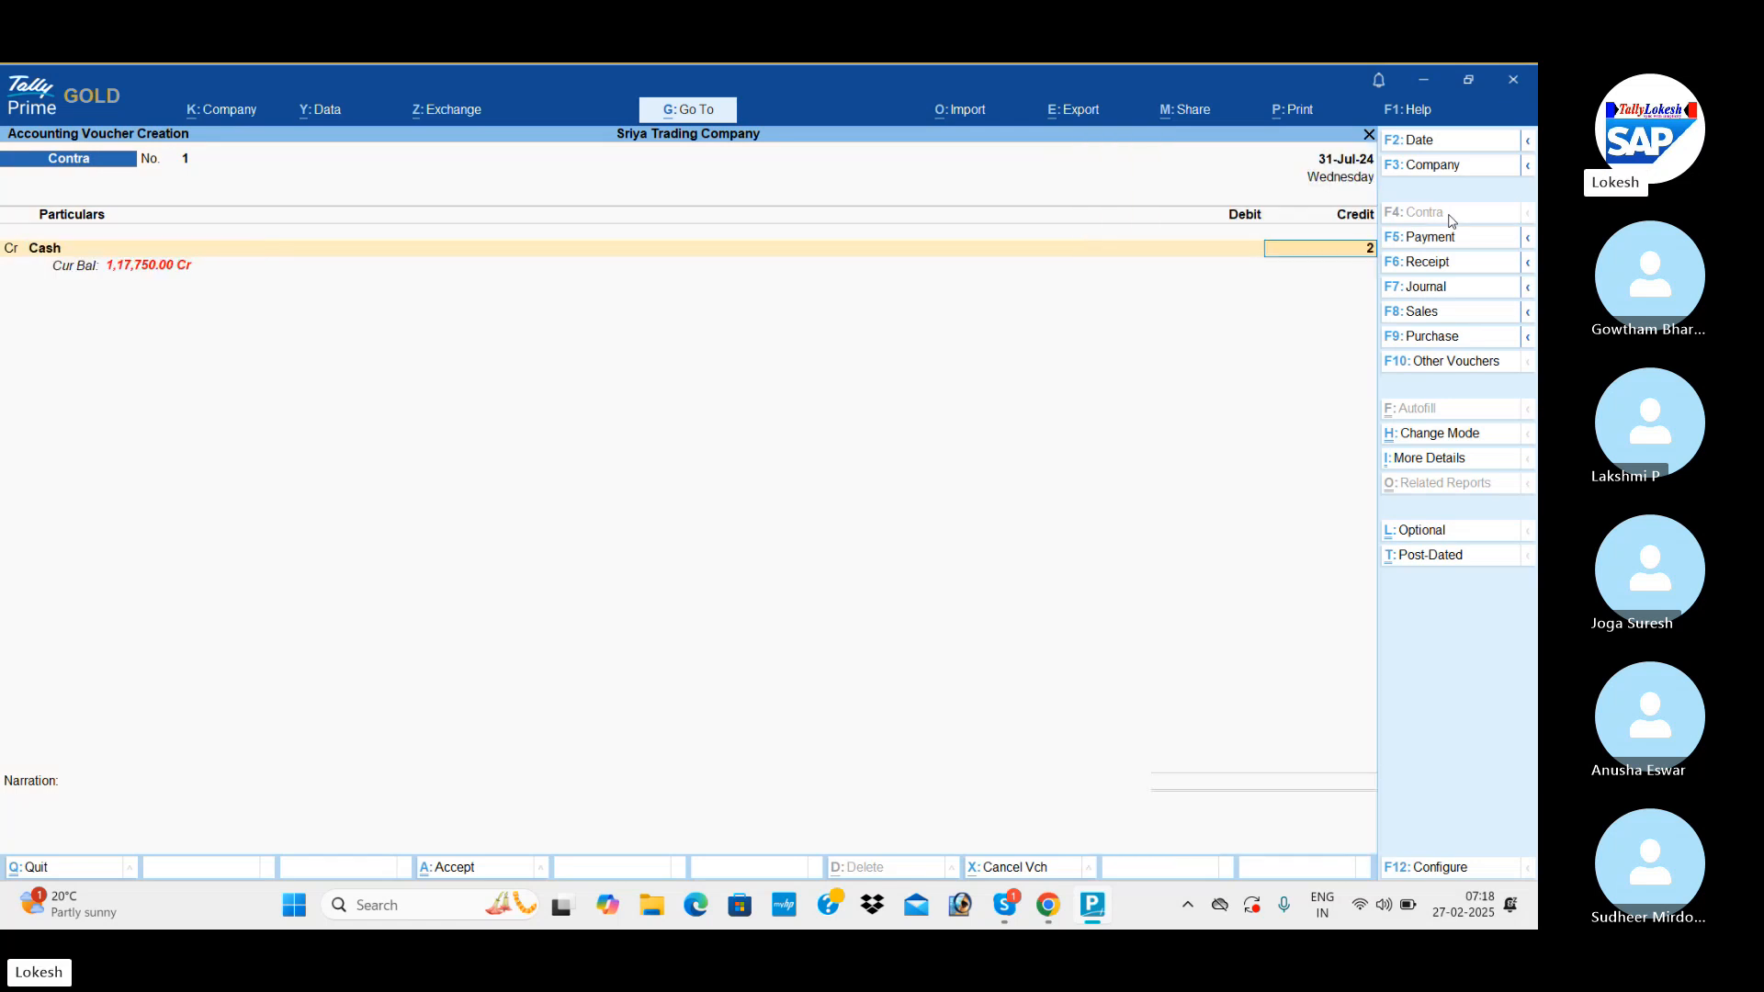
text(2500)
key(Return)
key(Return)
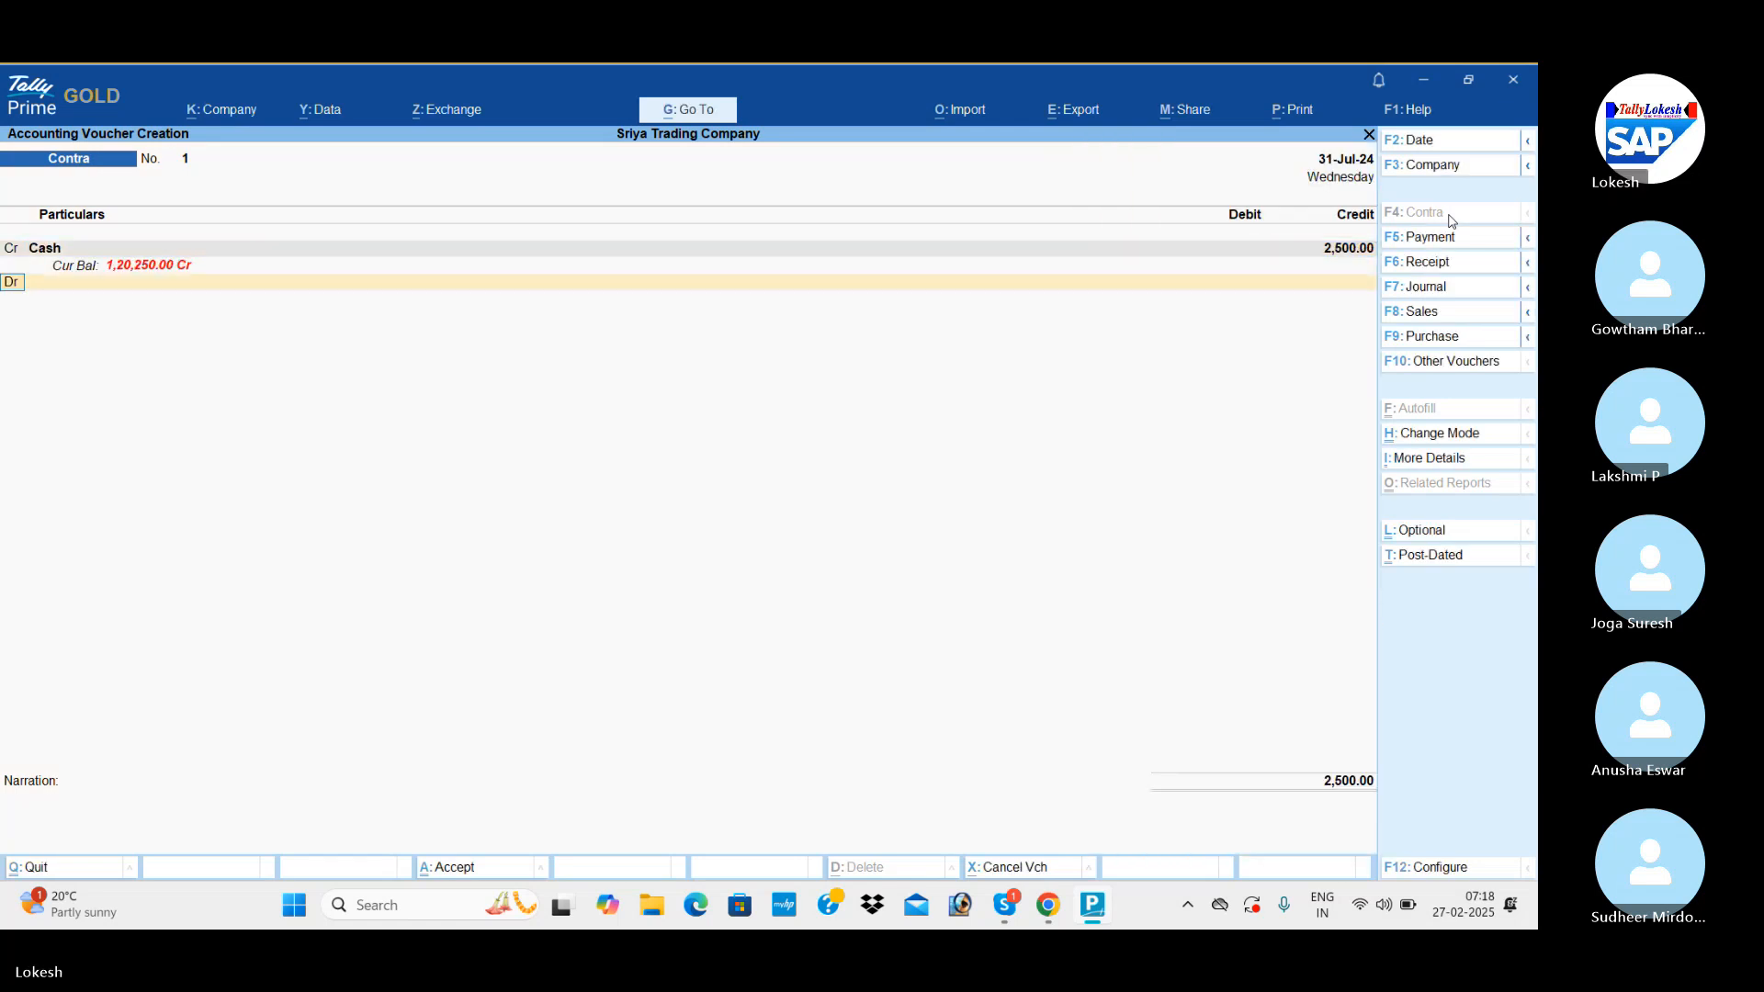
Create a Petty Cash ledger under Cash-in-Hand from the contra voucher's debit line, without bank details.
key(alt+c)
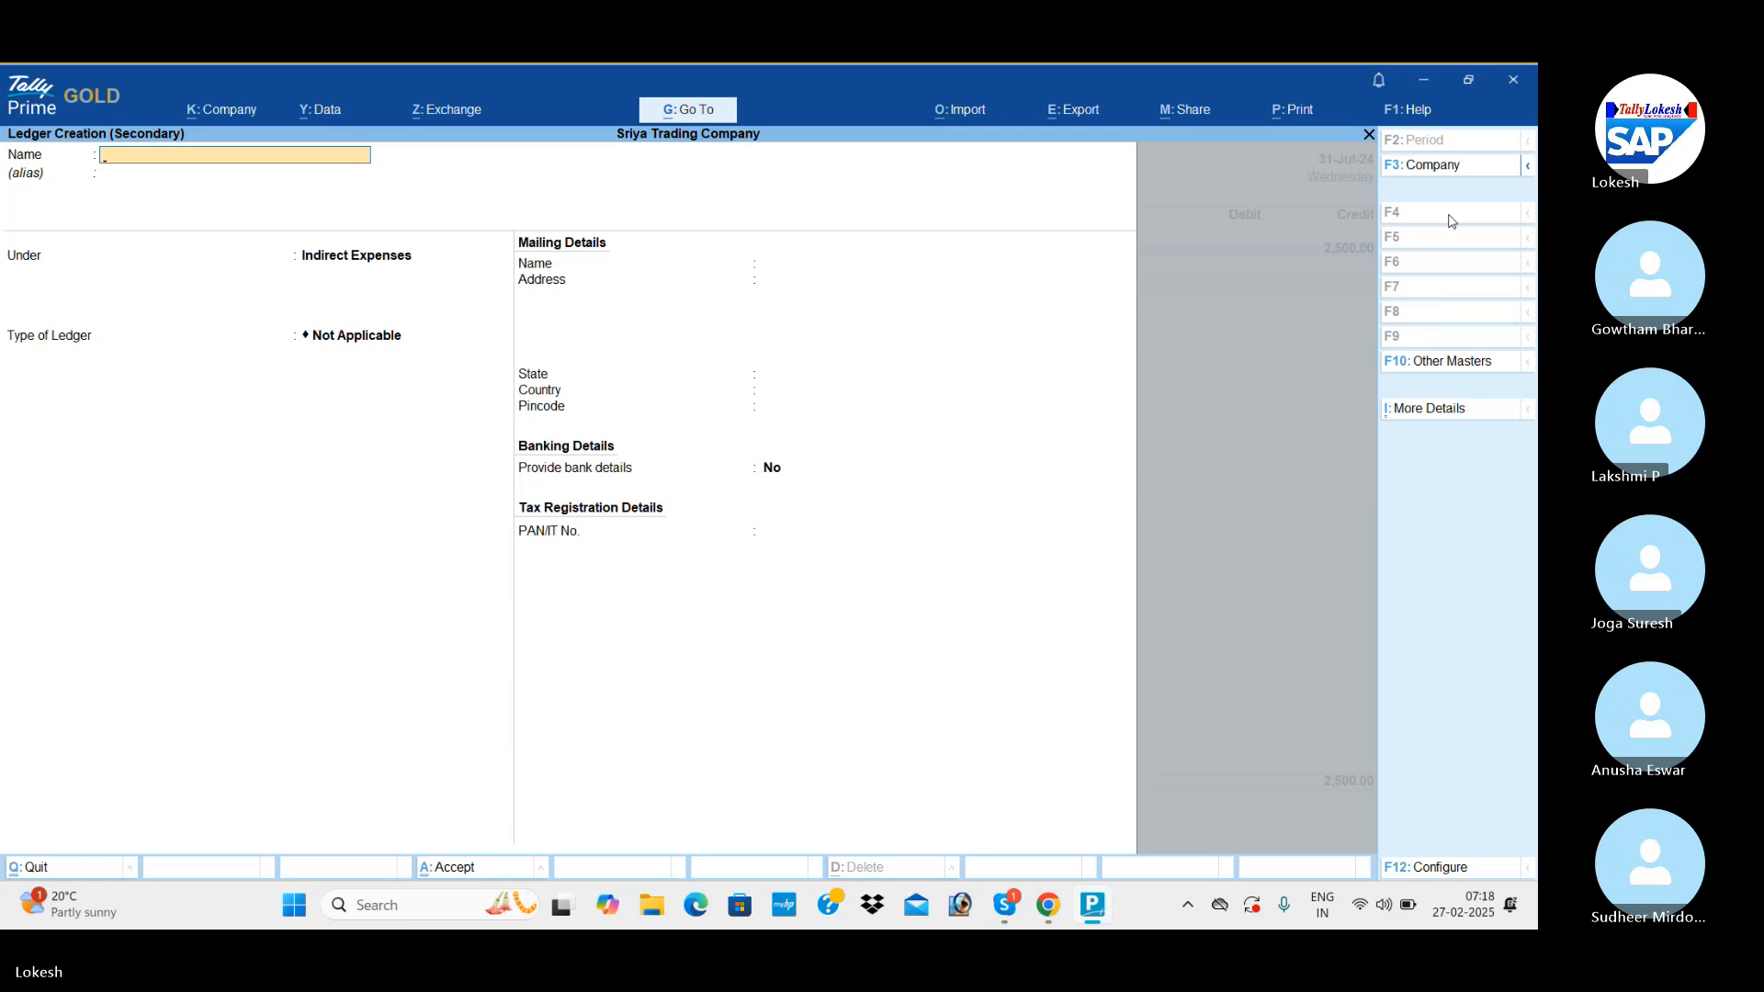
text(Petty Cash)
key(Return)
text(Cas)
key(Return)
key(Return)
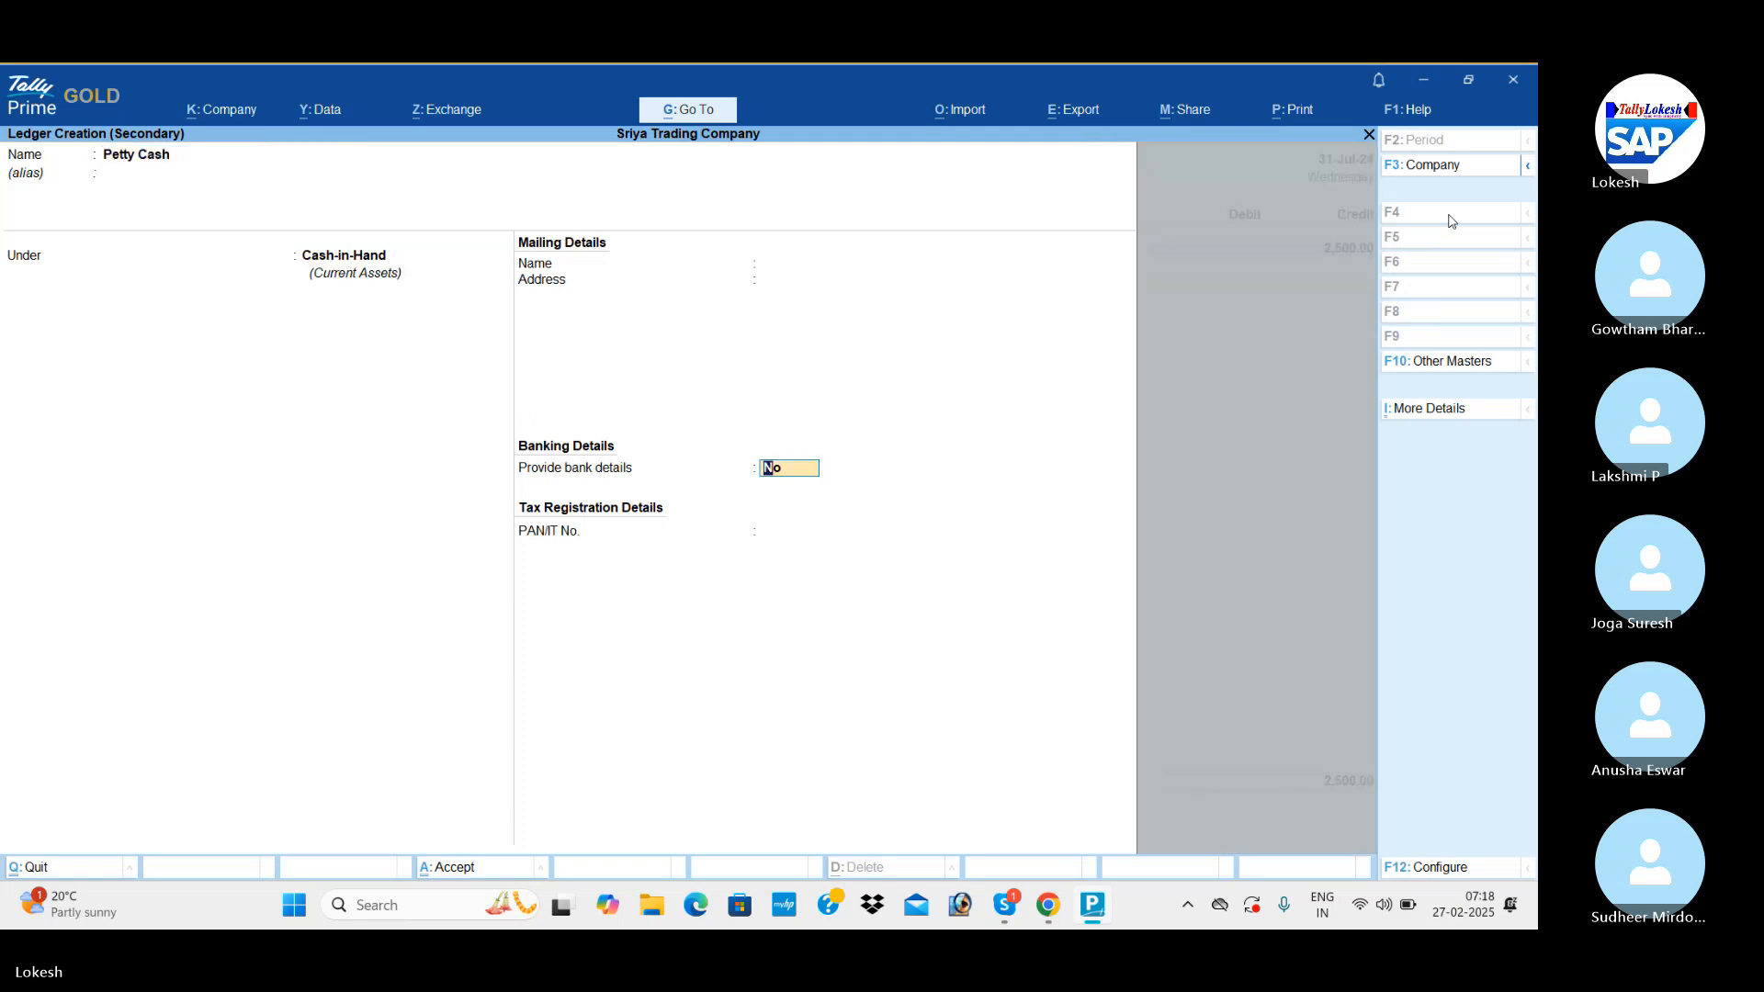
key(Return)
key(y)
Debit Petty Cash with 2,500 and save the contra voucher with a blank narration.
key(Return)
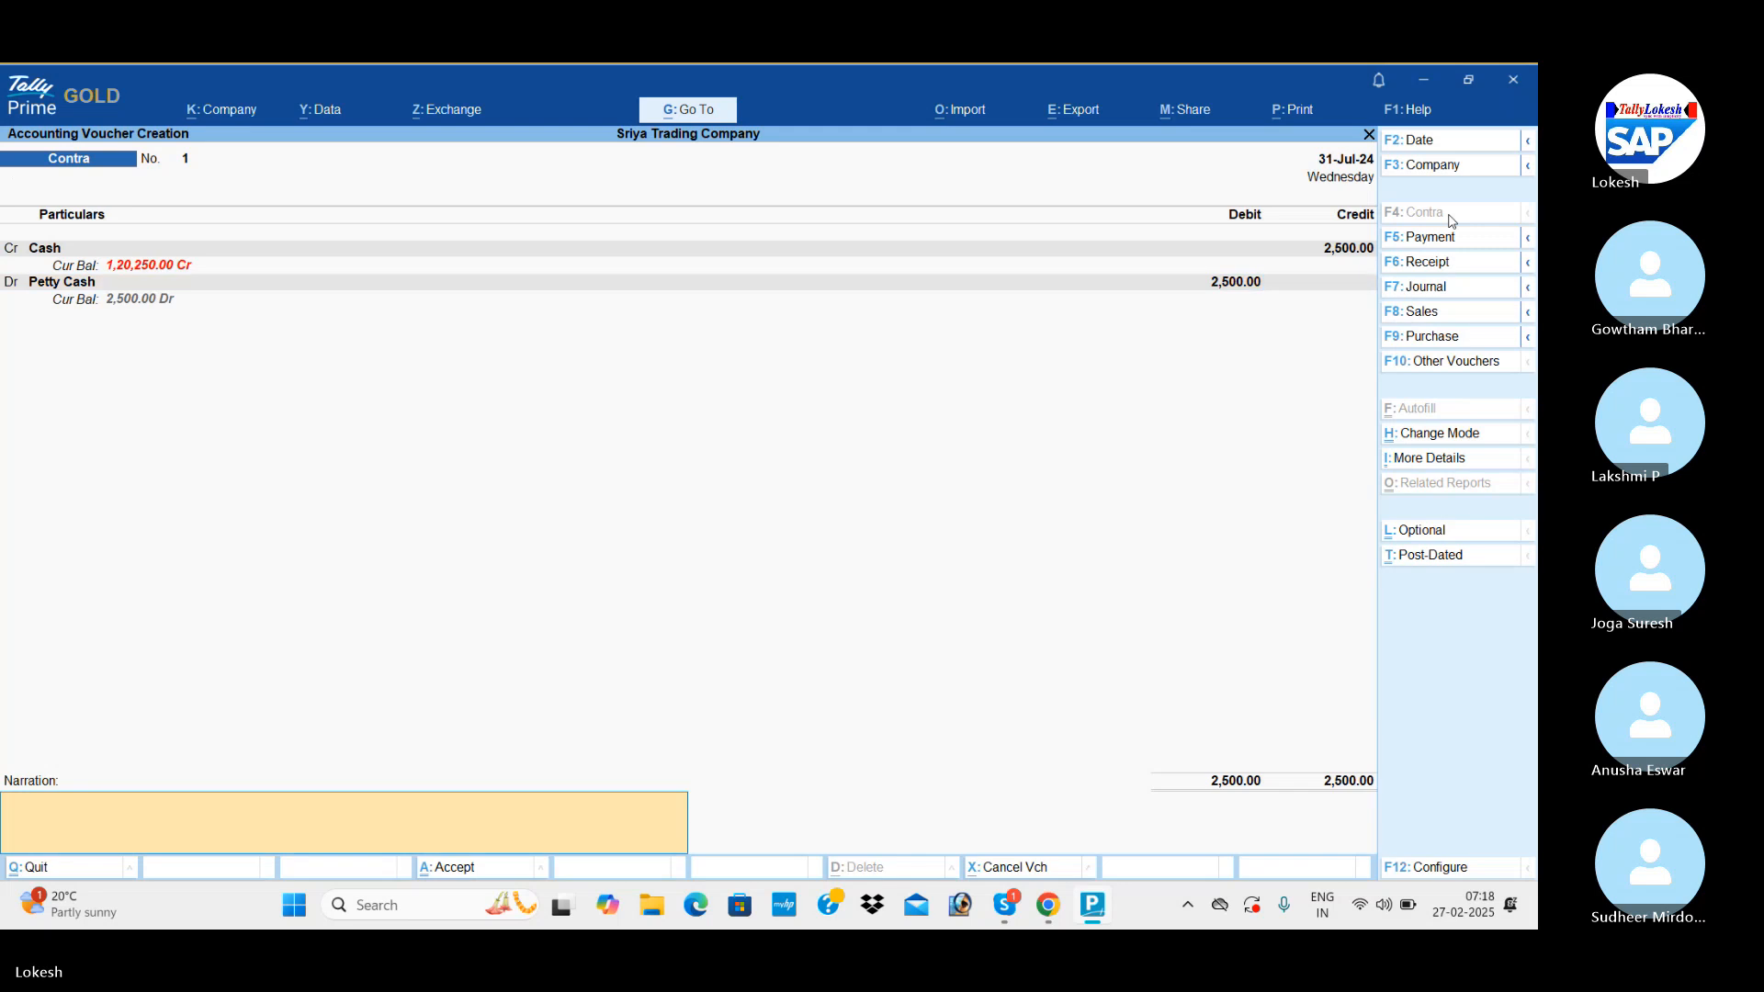
key(Return)
key(y)
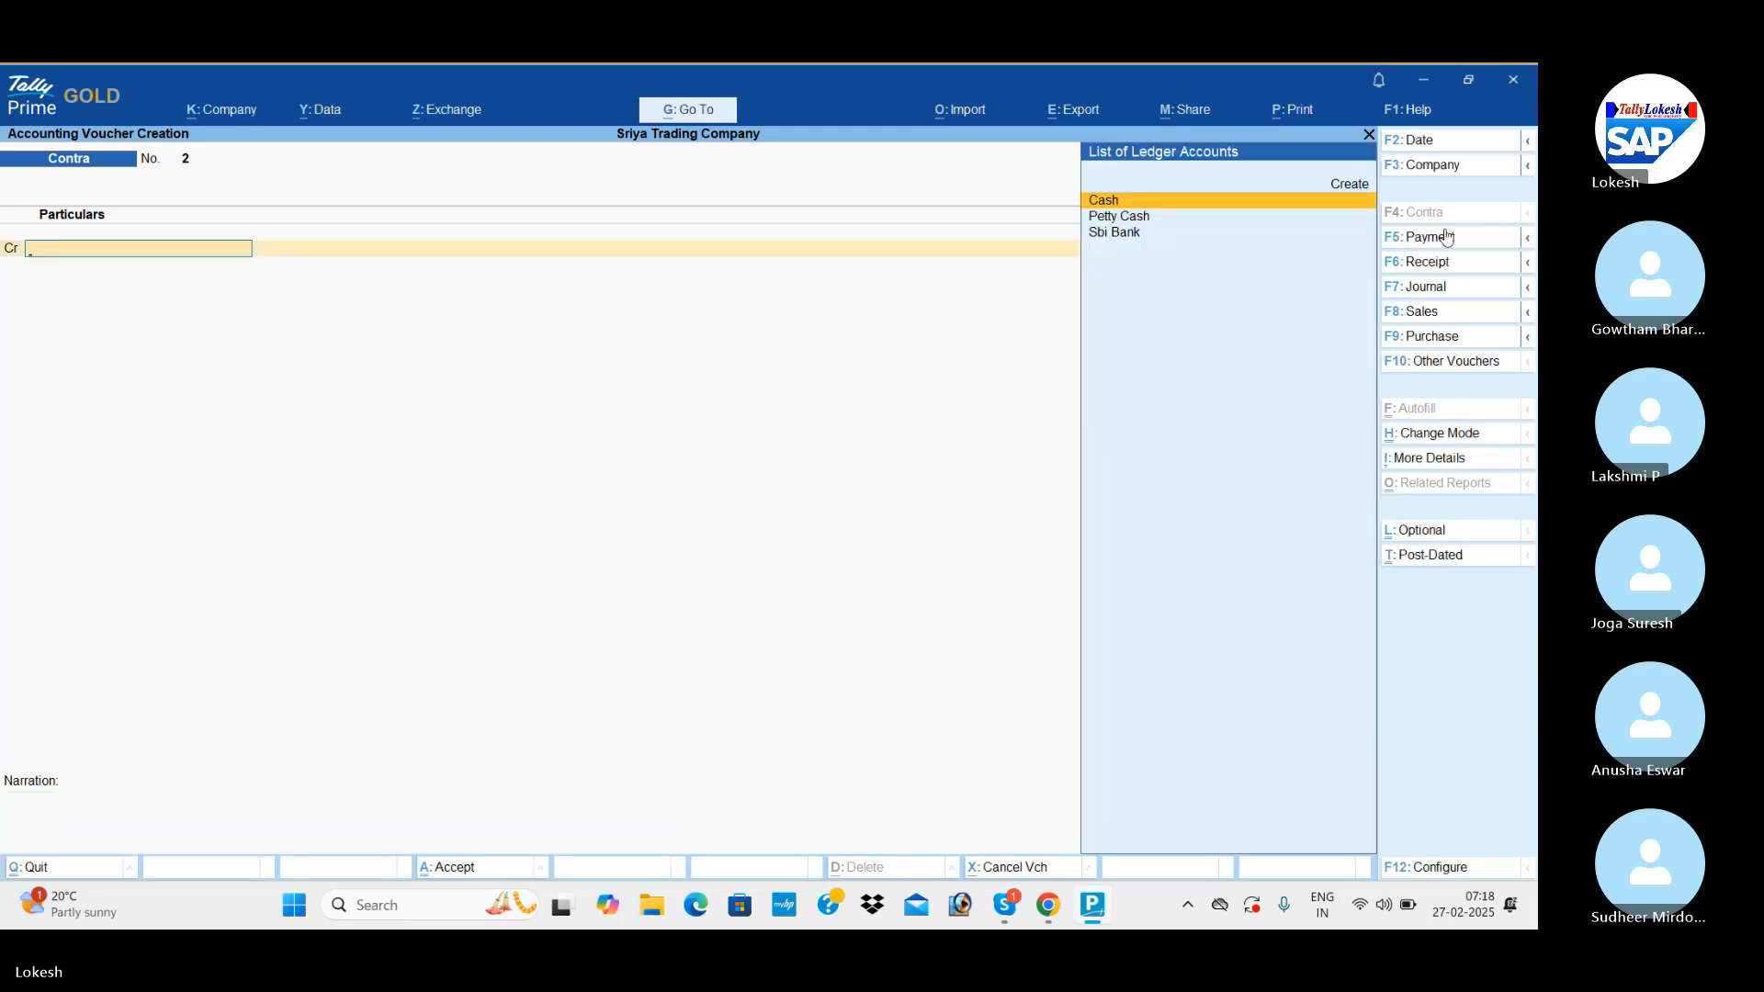
In a new Payment voucher, create a Salaries ledger under Indirect Expenses and debit it with 15,000.
click(1444, 238)
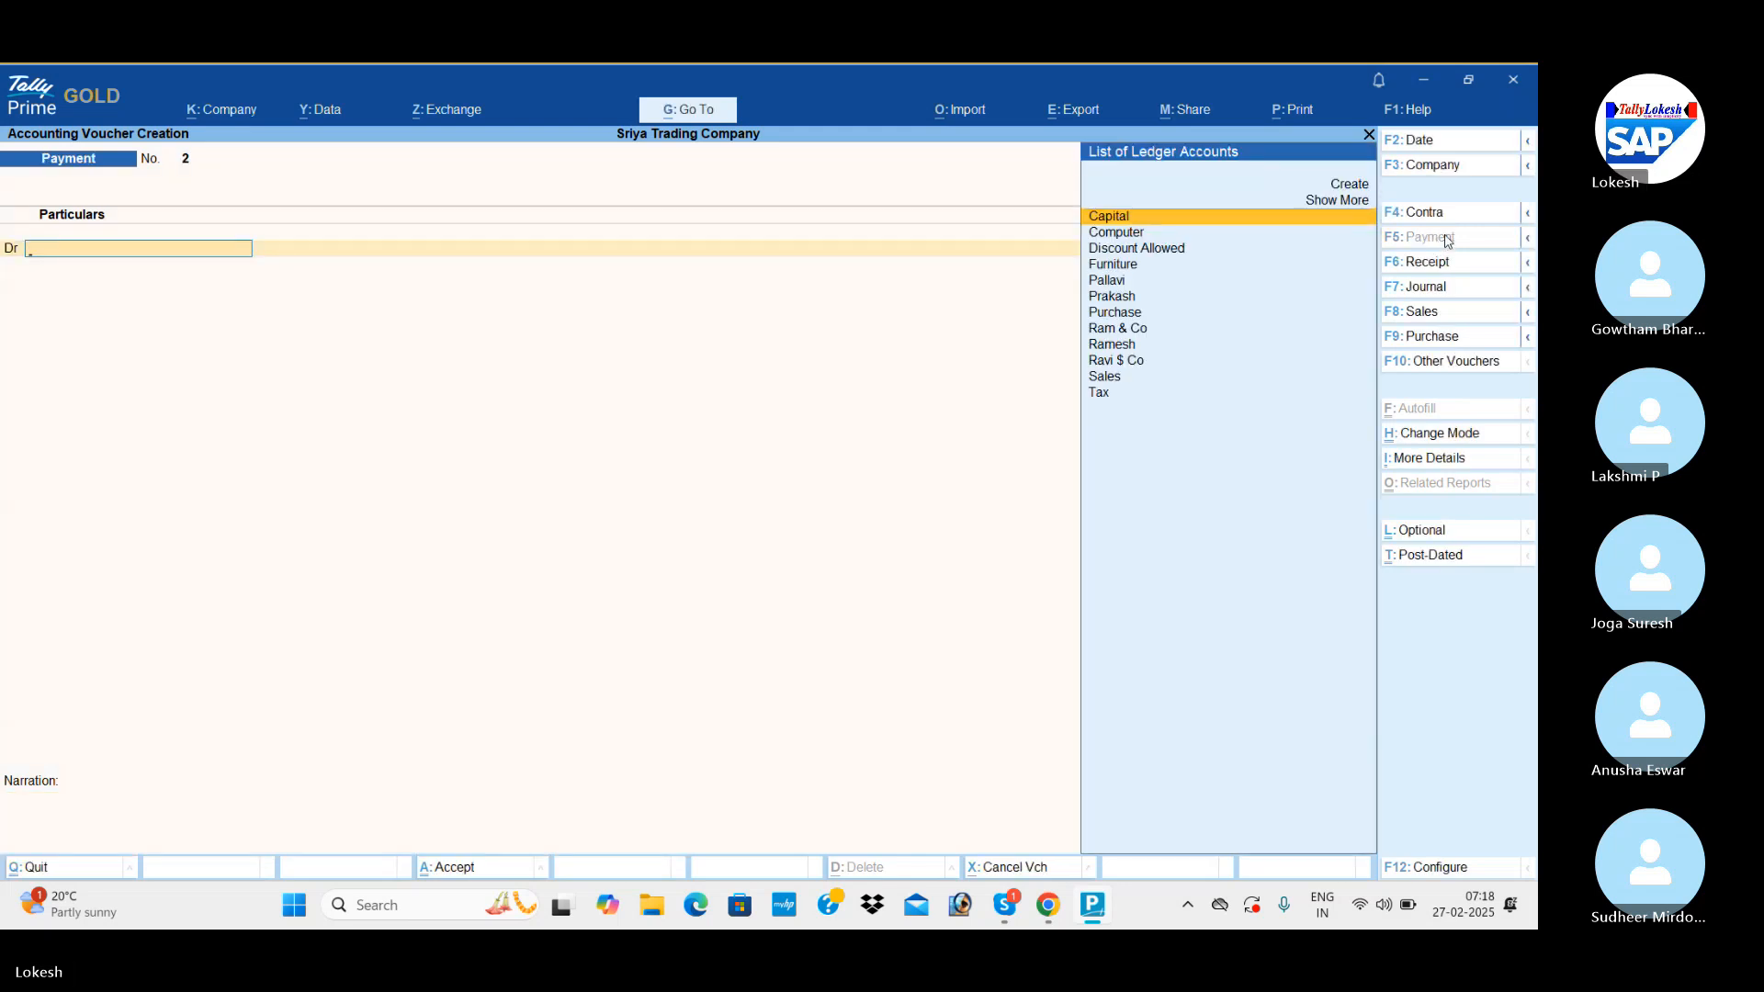
key(alt+c)
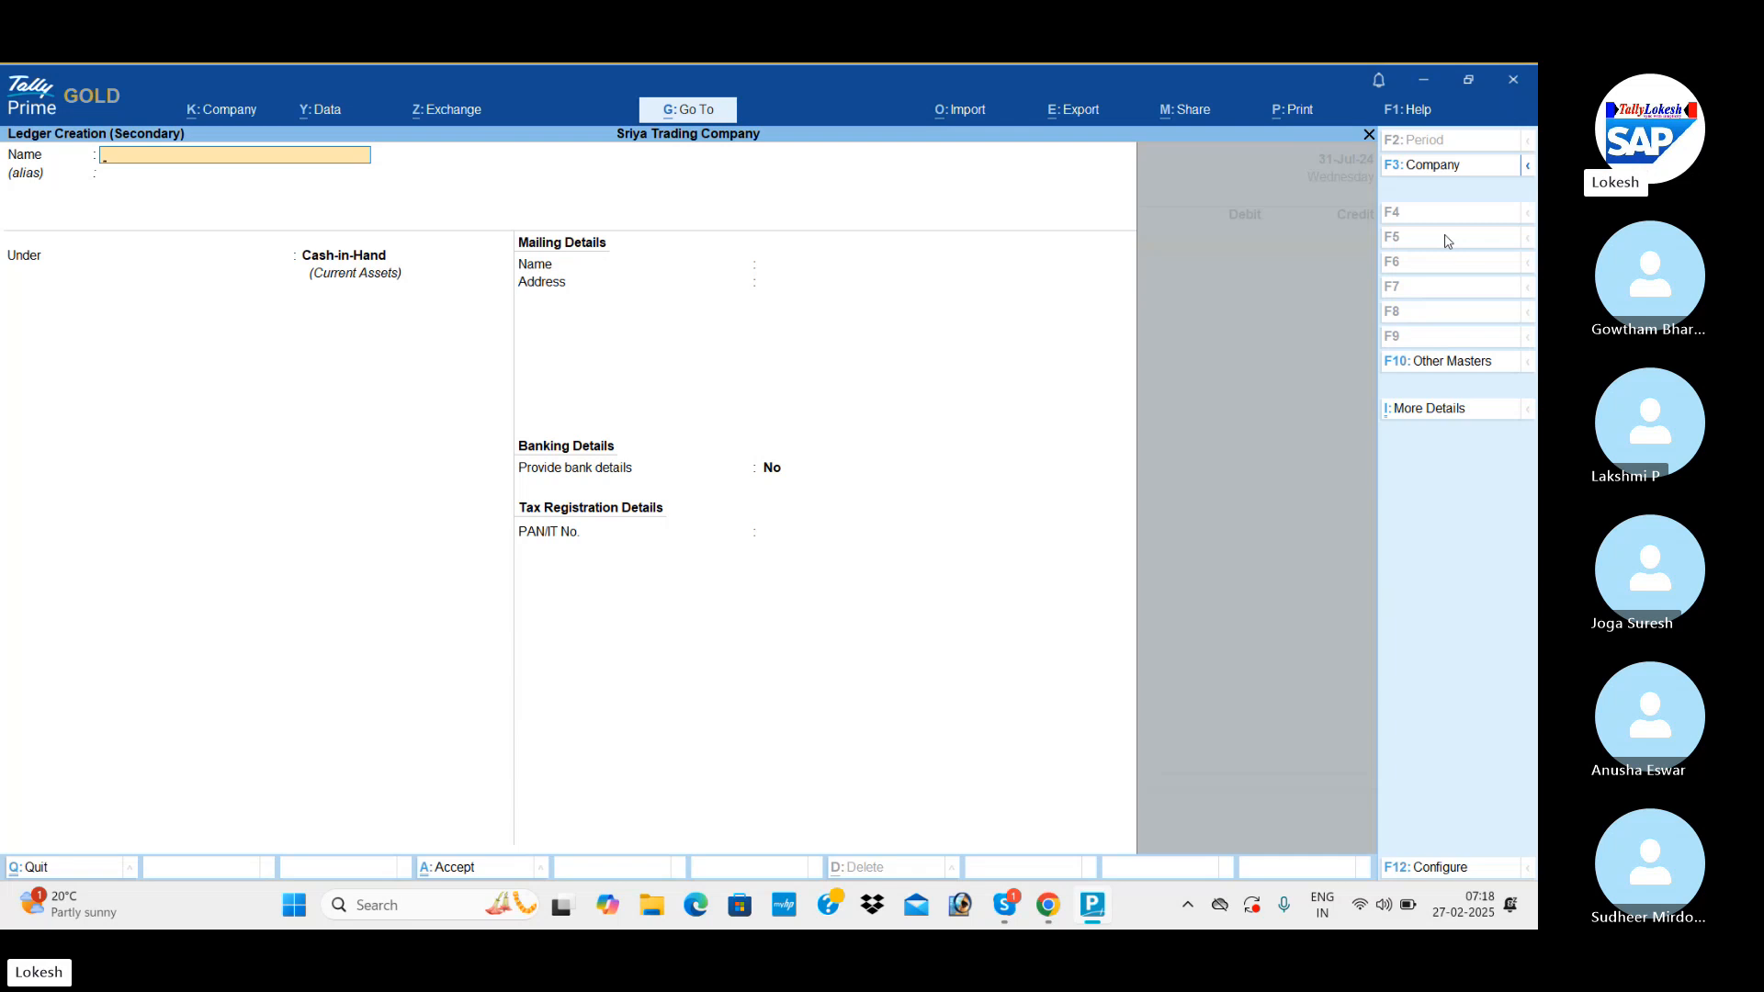
text(Salaries)
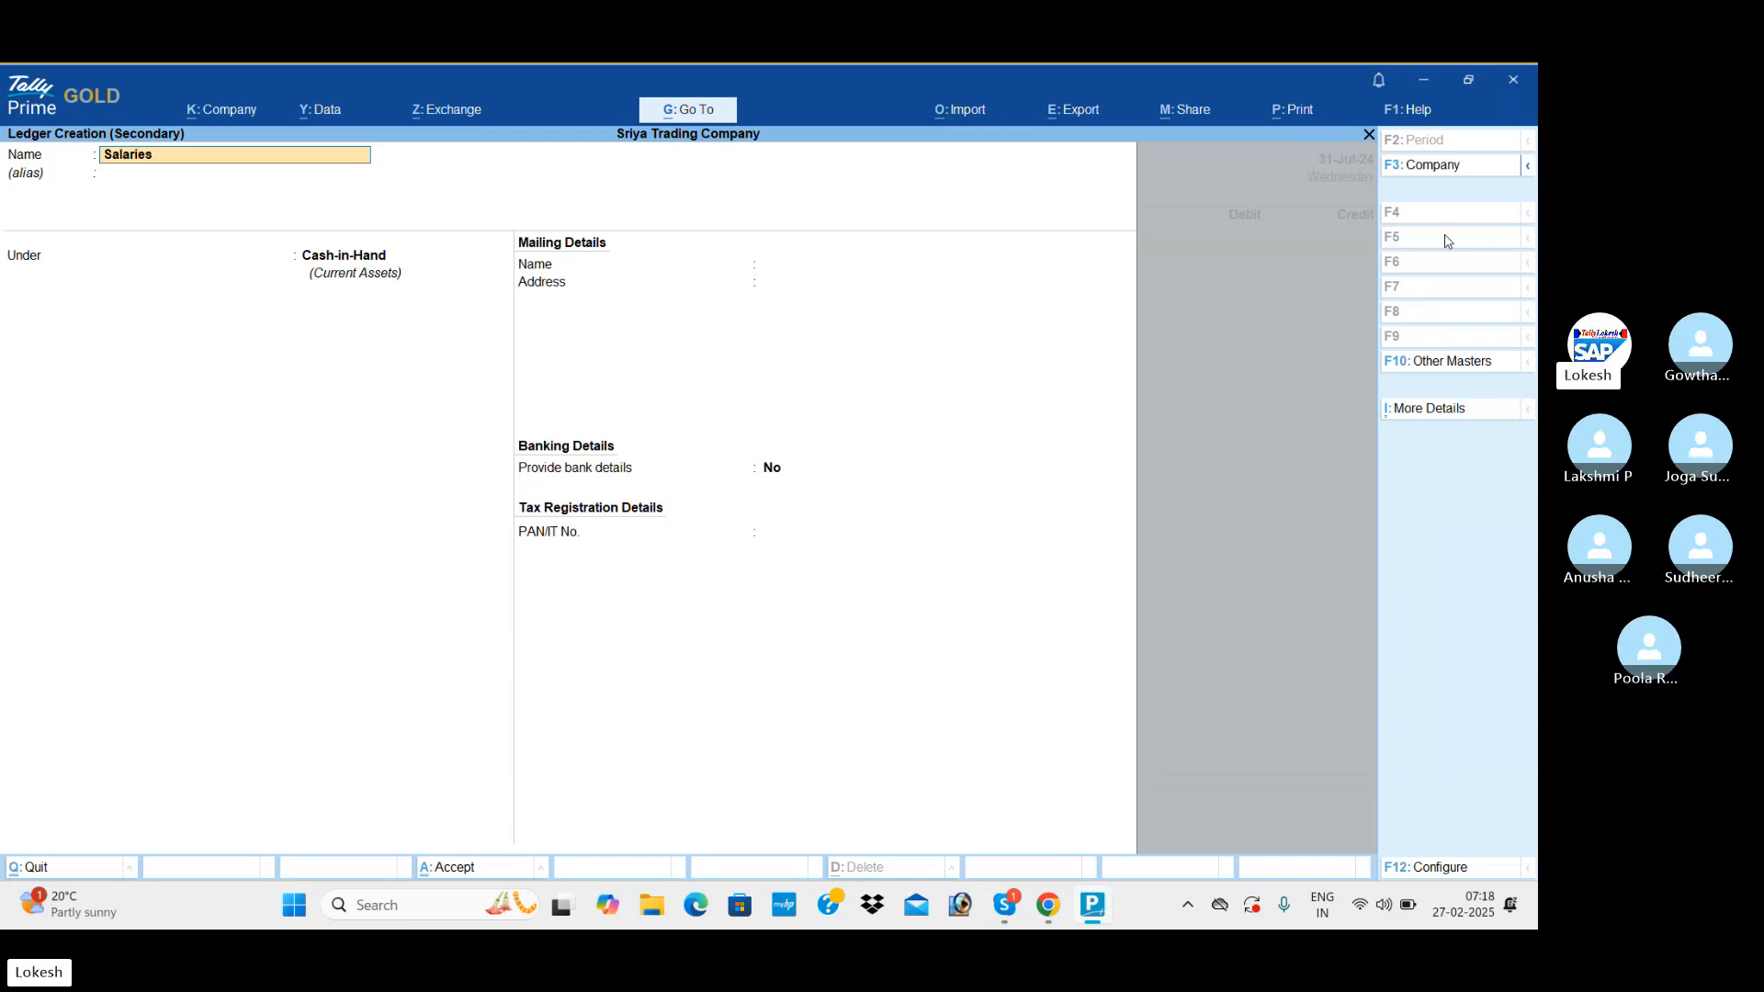
key(Return)
text(Ind)
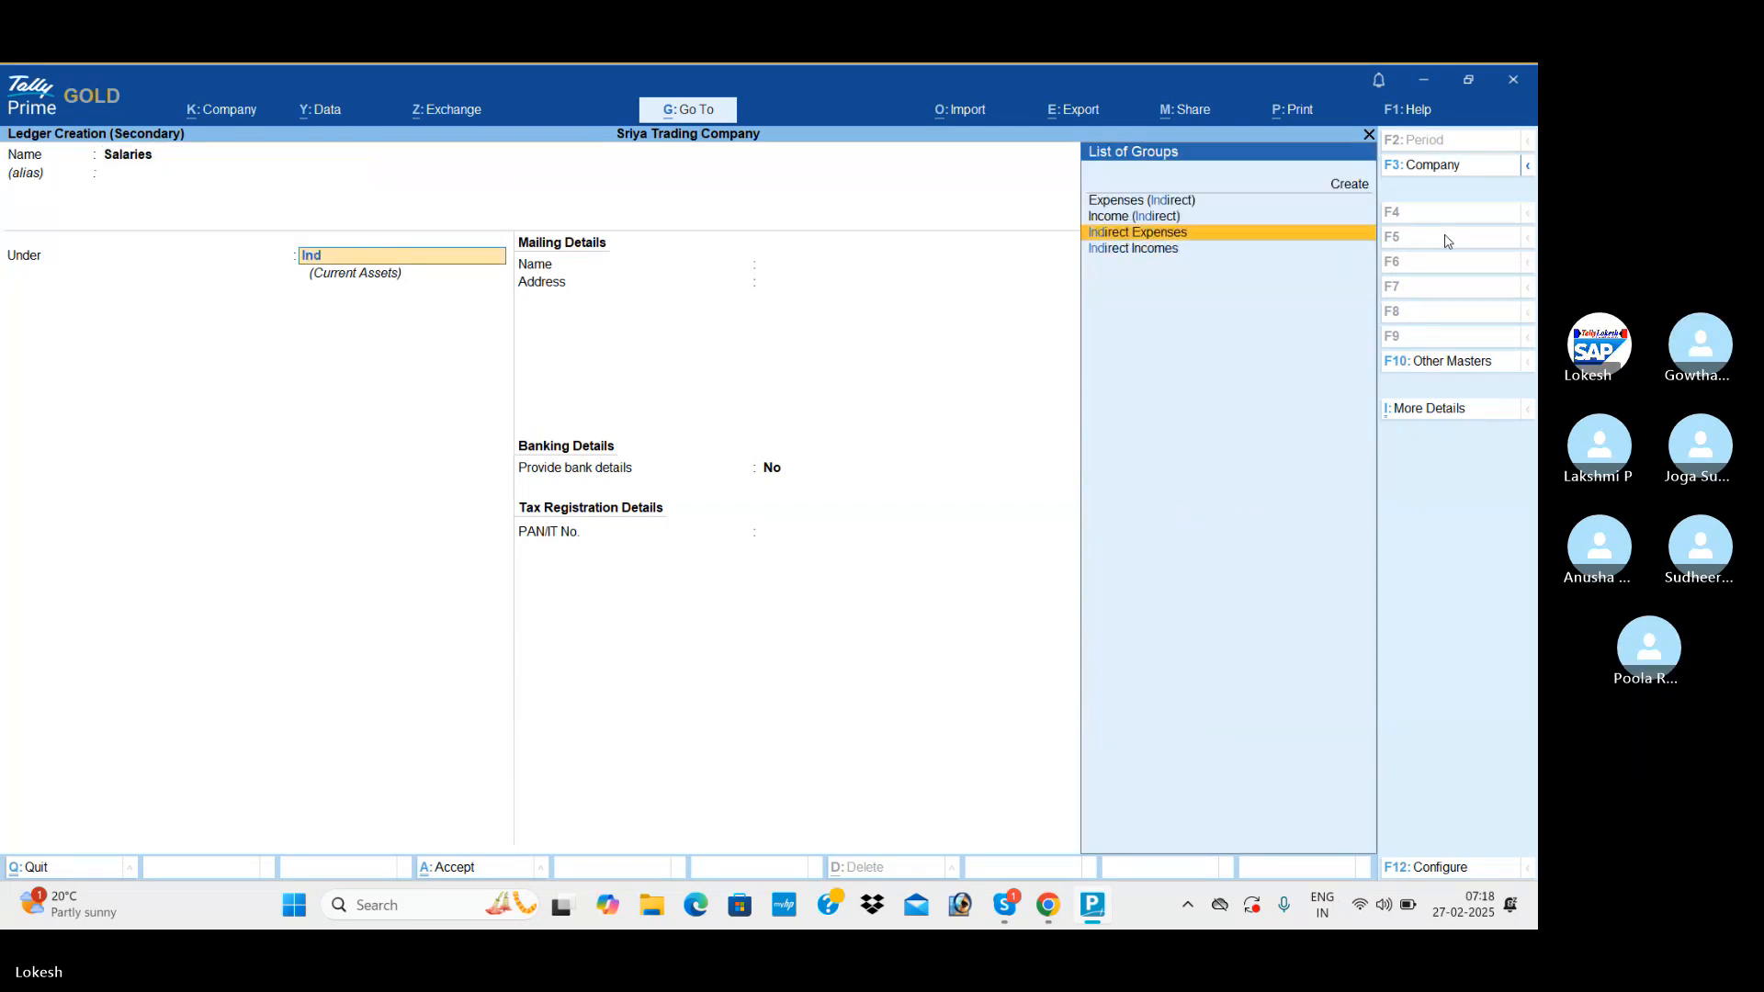
key(Return)
key(ctrl+a)
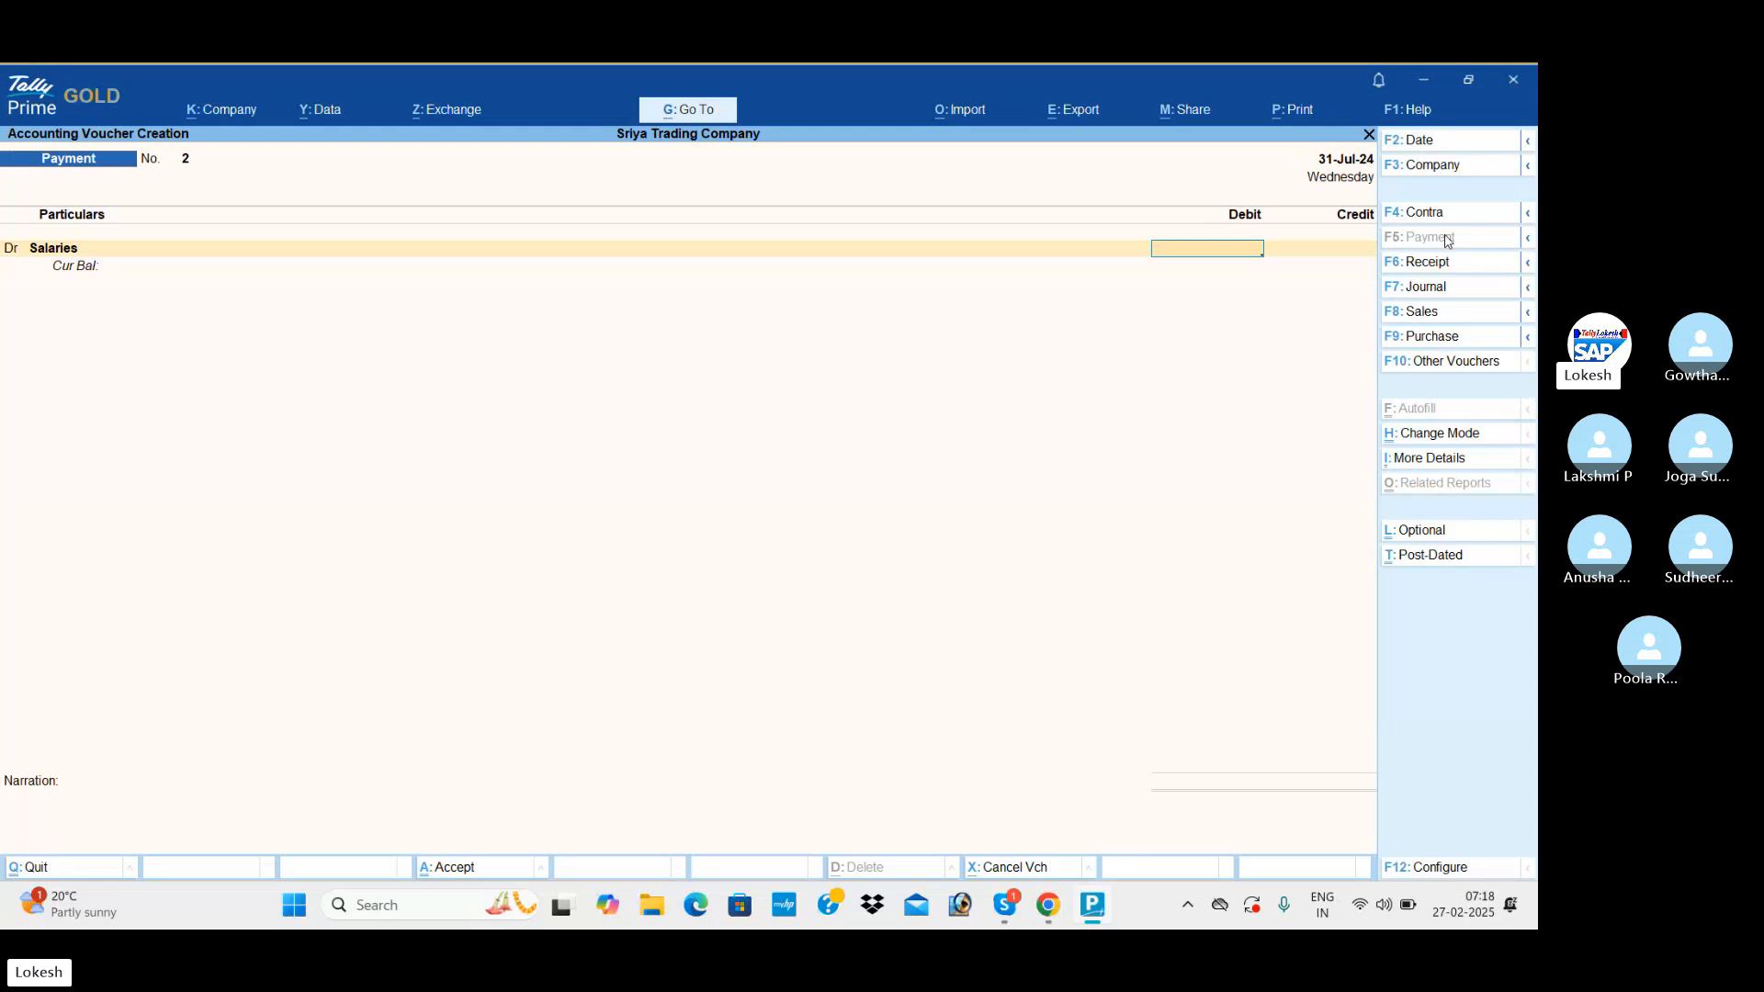
text(15,000)
key(Return)
key(Return)
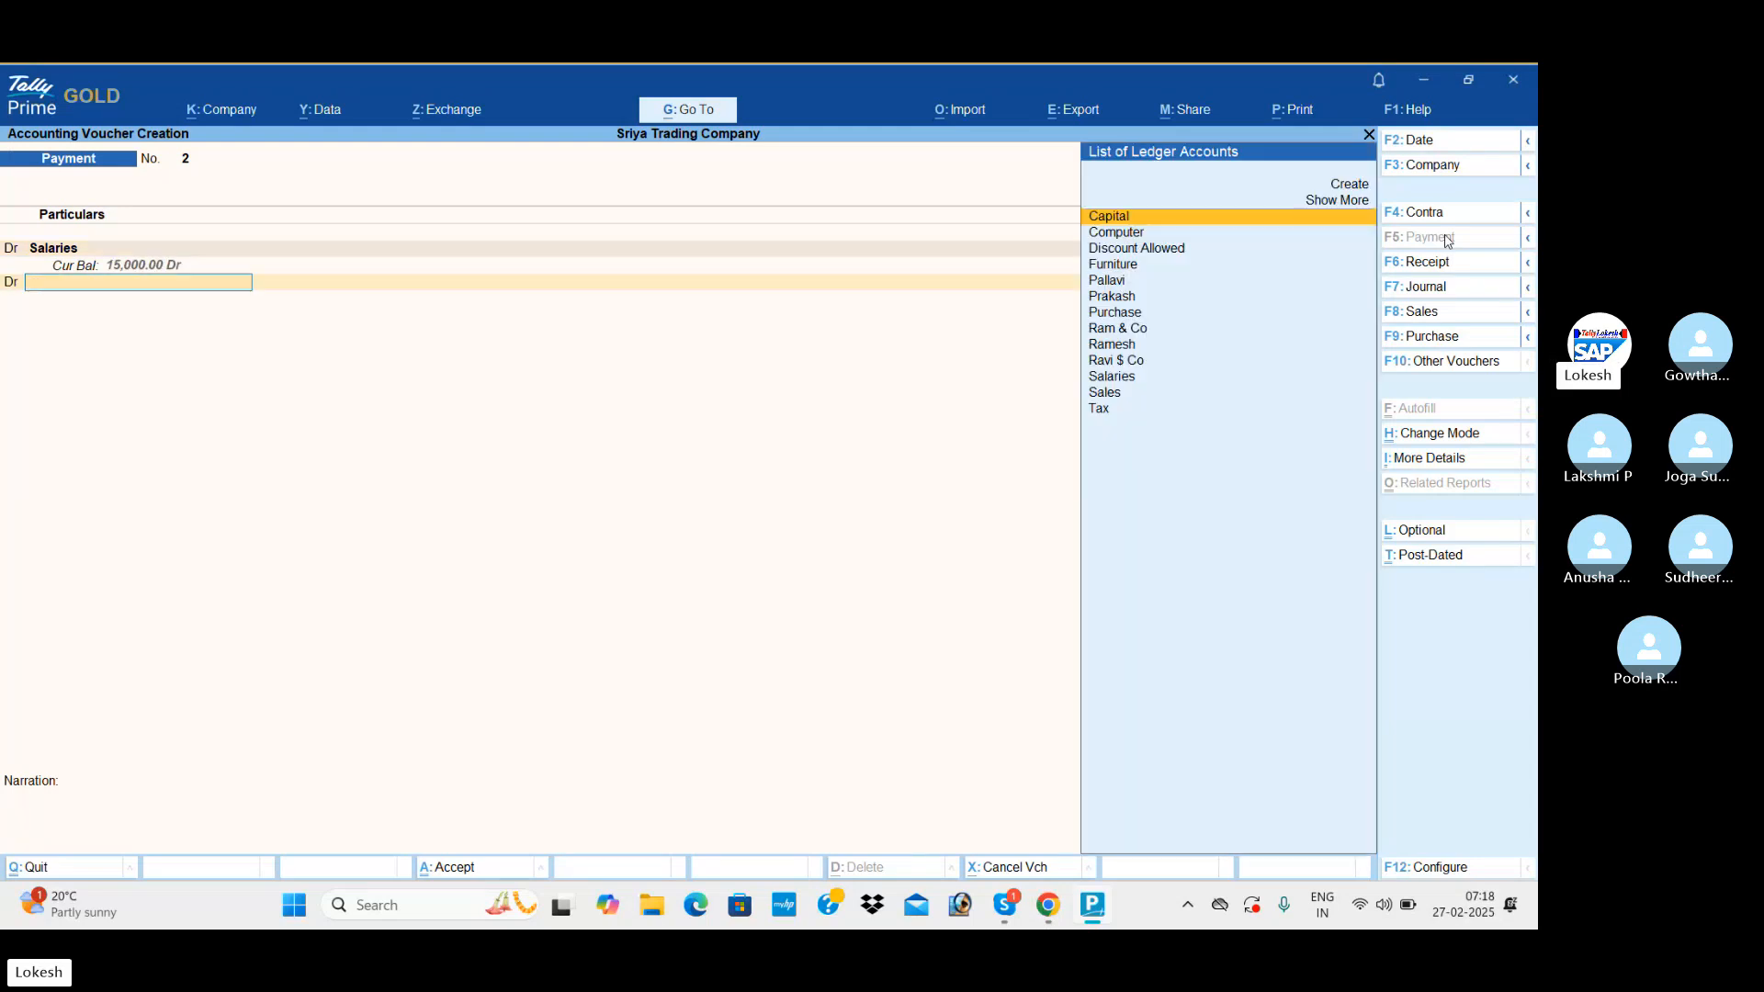
Create a Wages ledger under Direct Expenses for the payment voucher's second debit line and debit it with 10,000.
key(alt+c)
text(Wages)
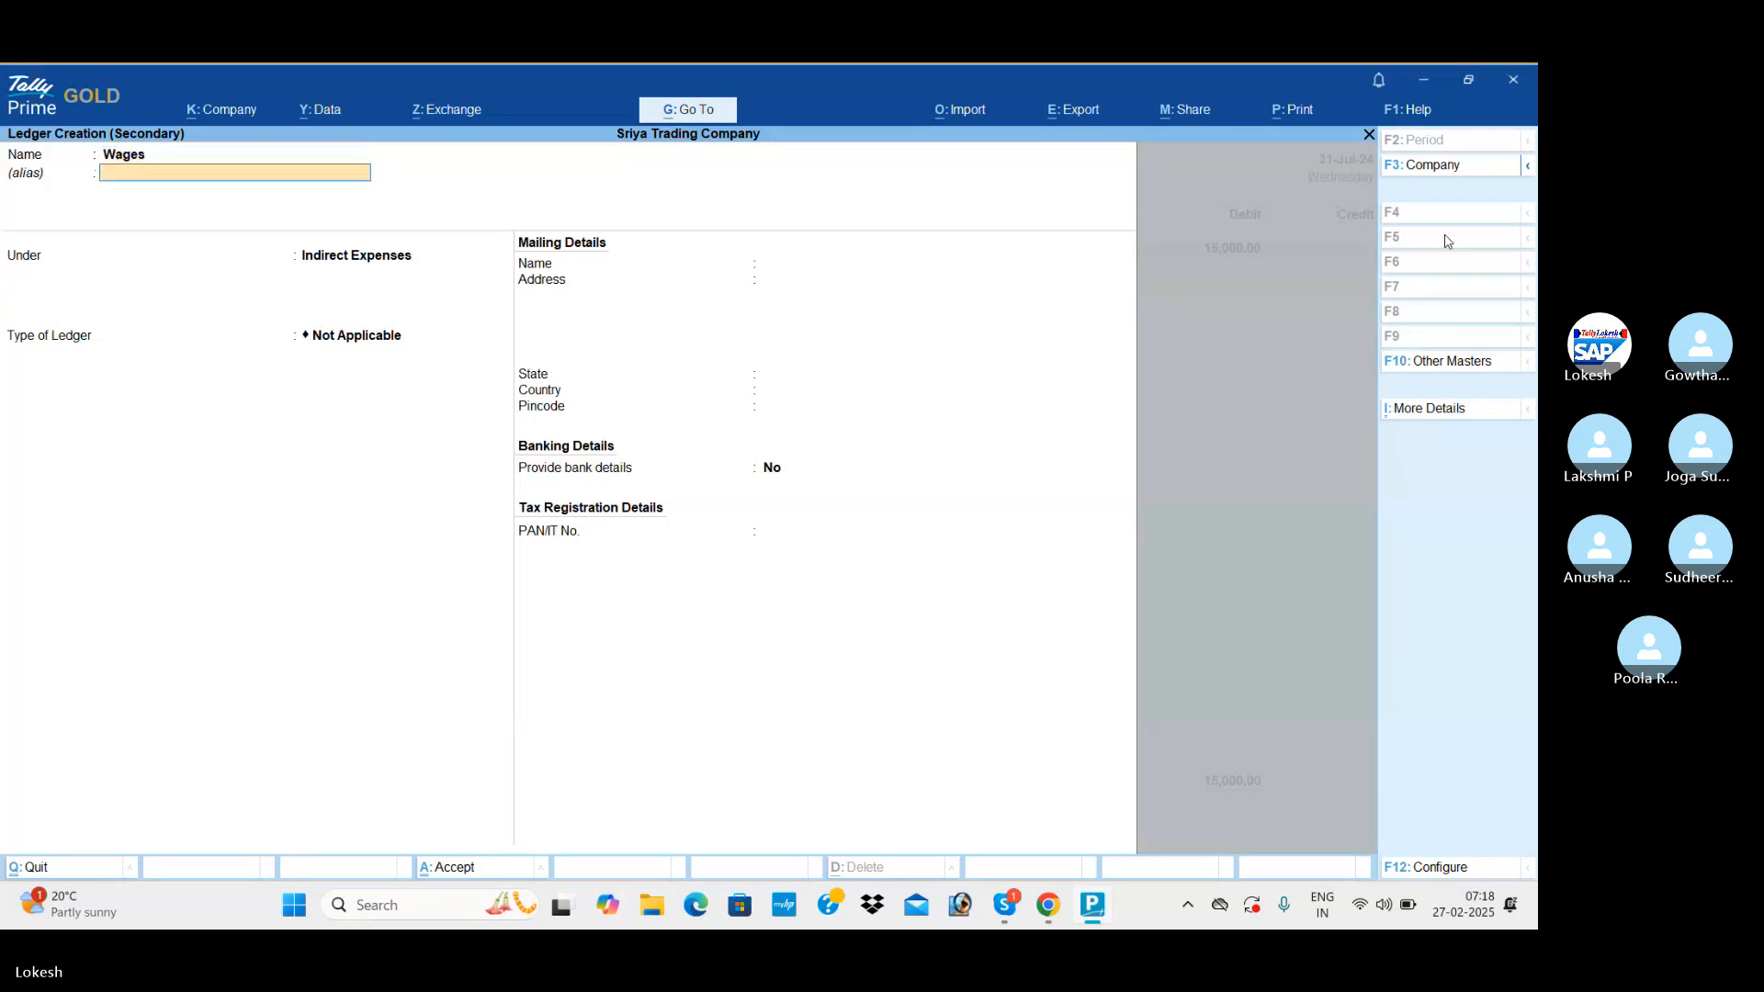
key(Return)
text(Dir)
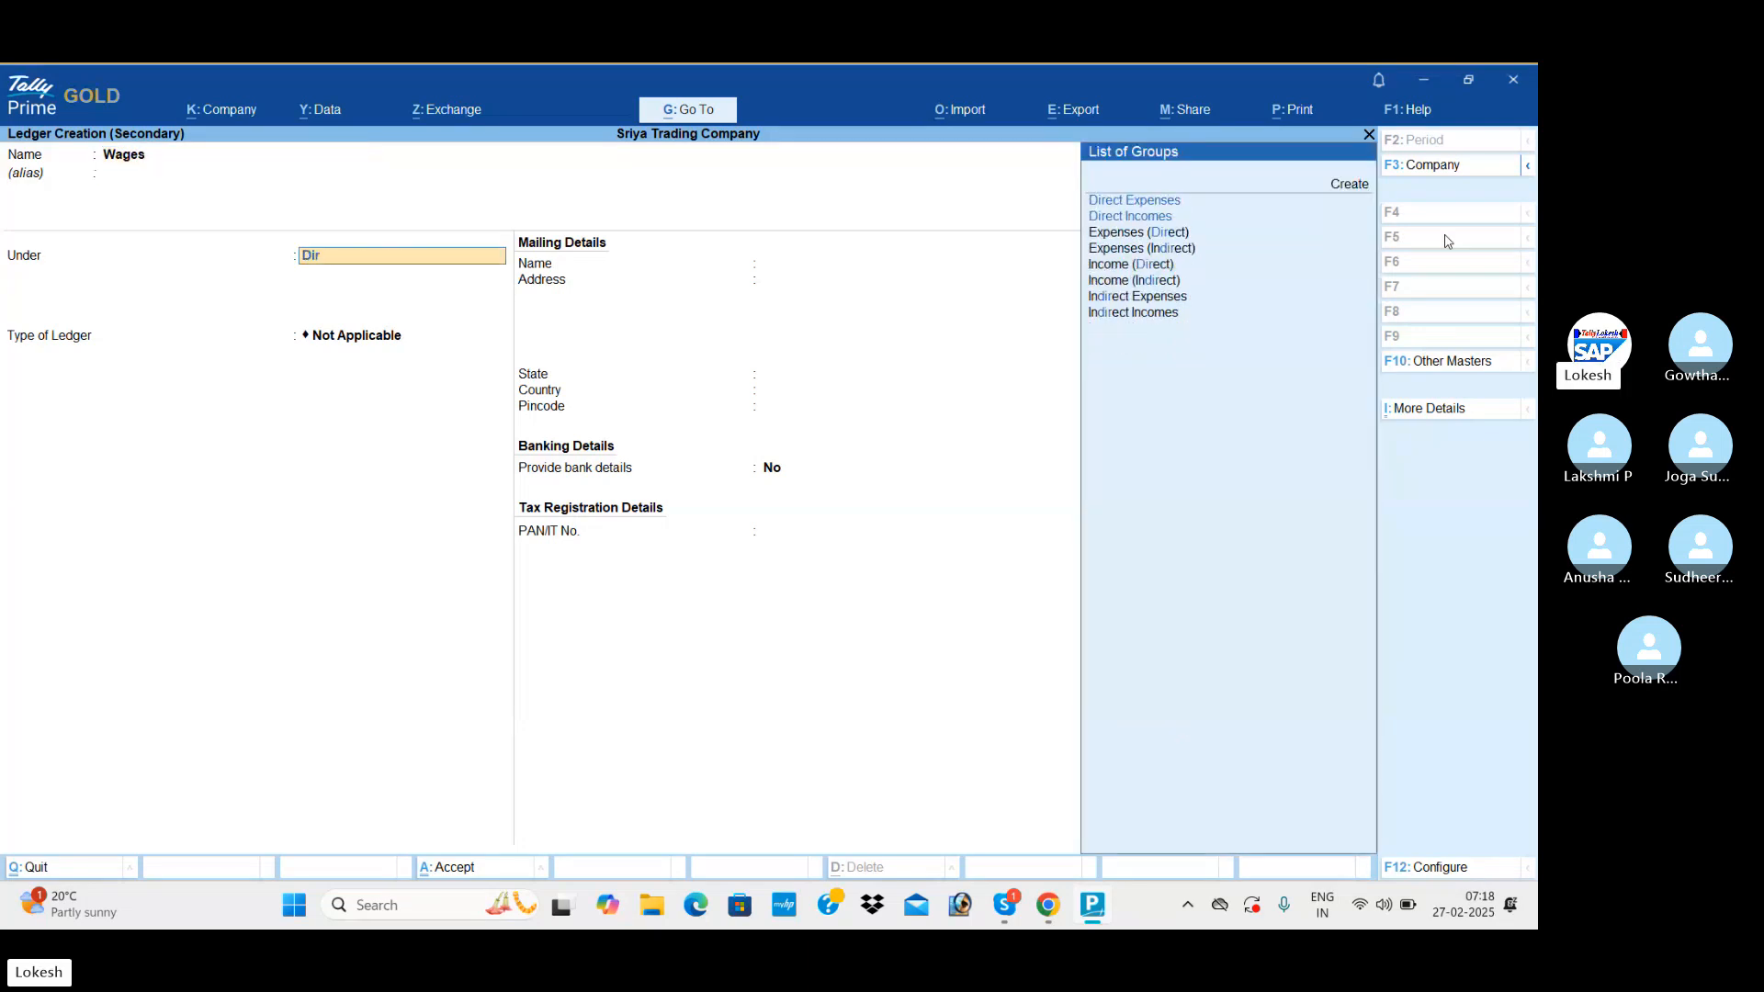
key(Return)
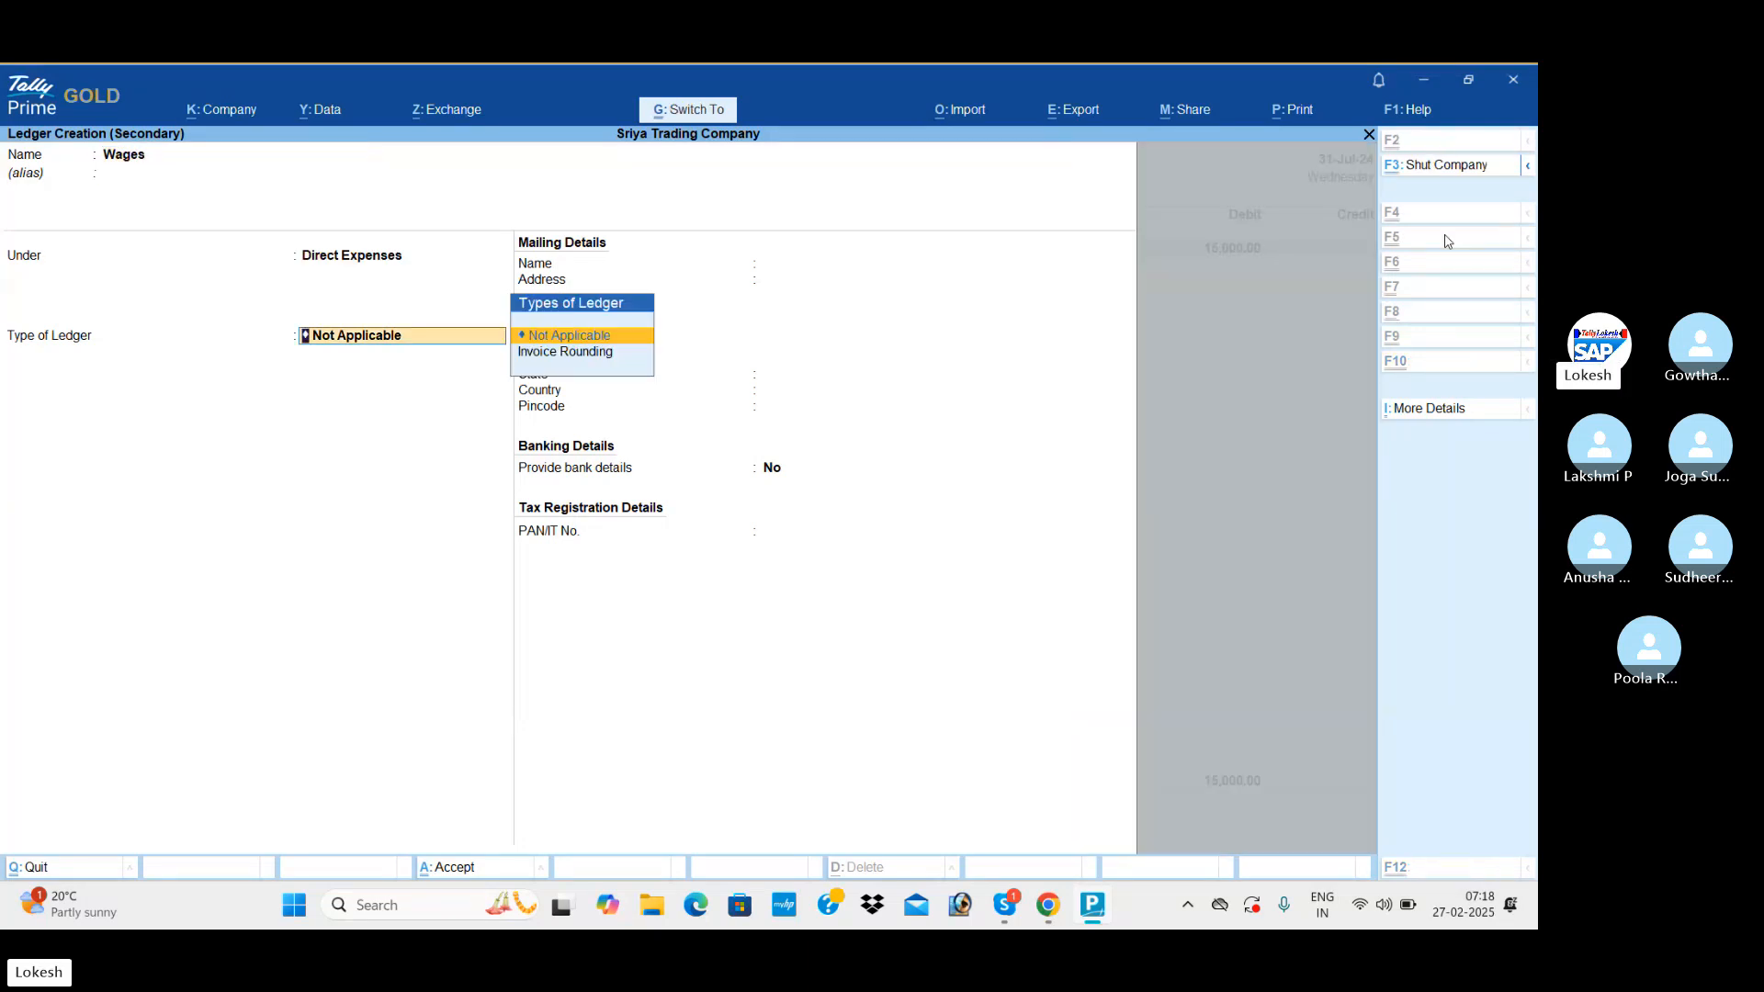
key(ctrl+a)
text(10)
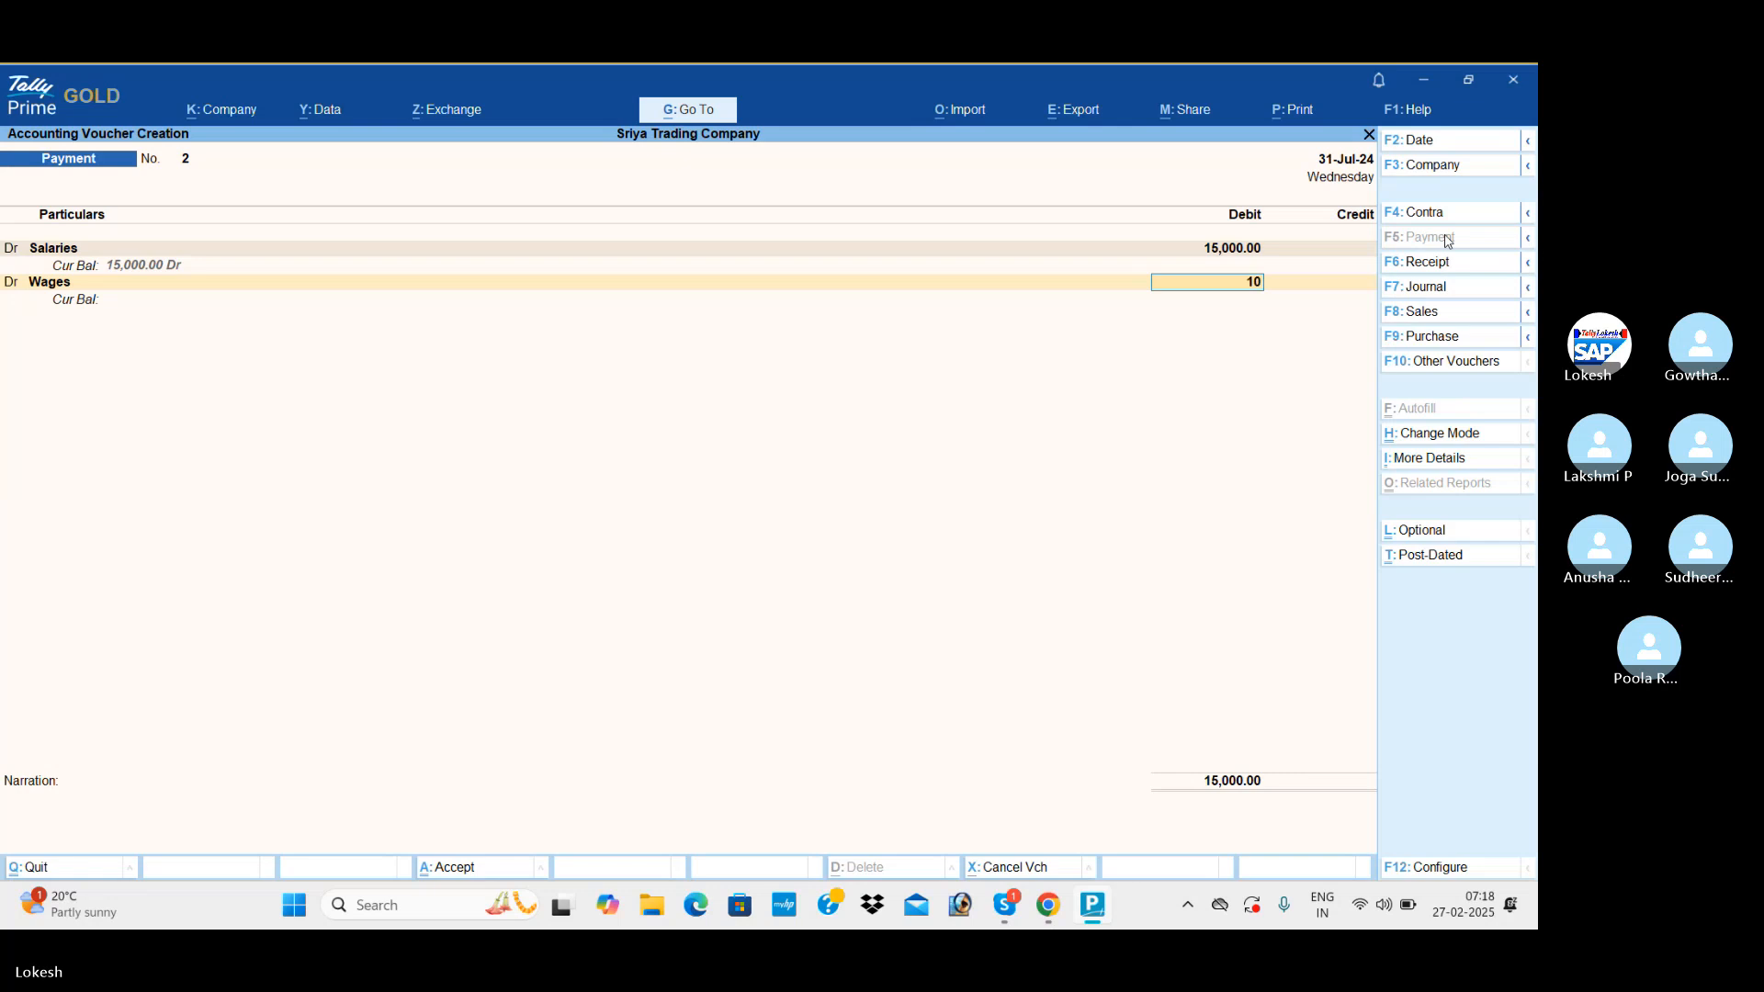
text(,00000)
key(Return)
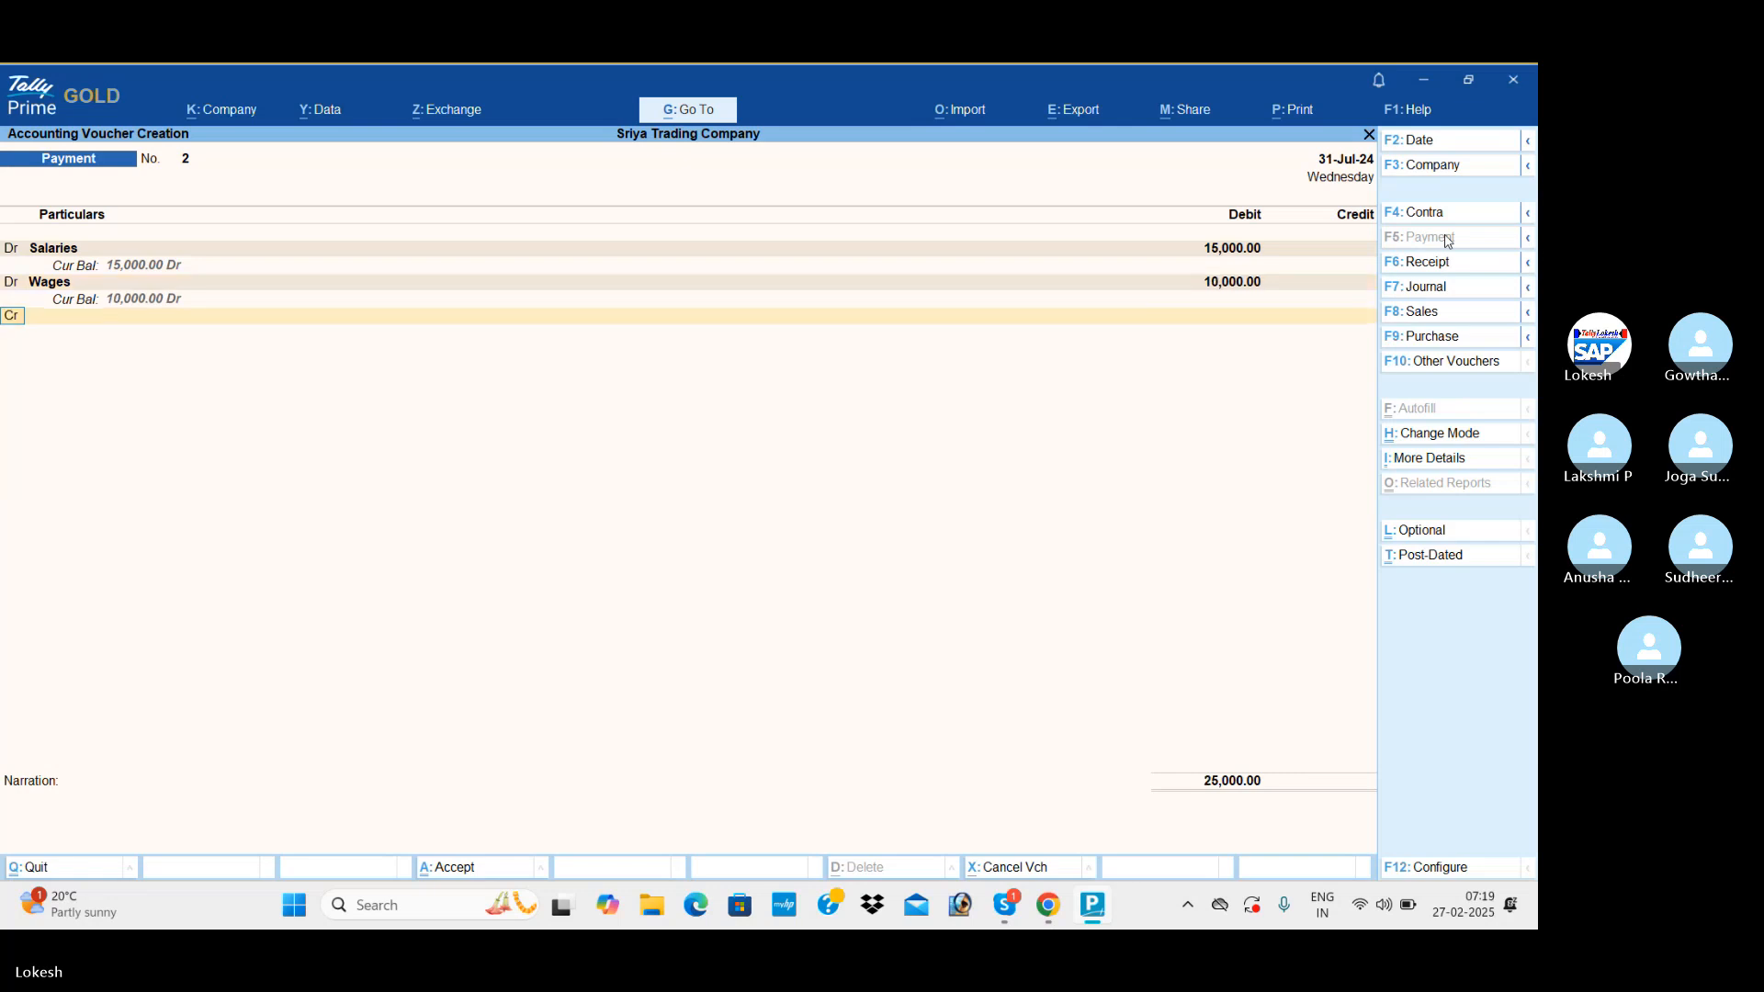
Add a third debit line with a new Electricity Bill ledger under Indirect Expenses and debit it with 7,000.
text(d)
key(alt+c)
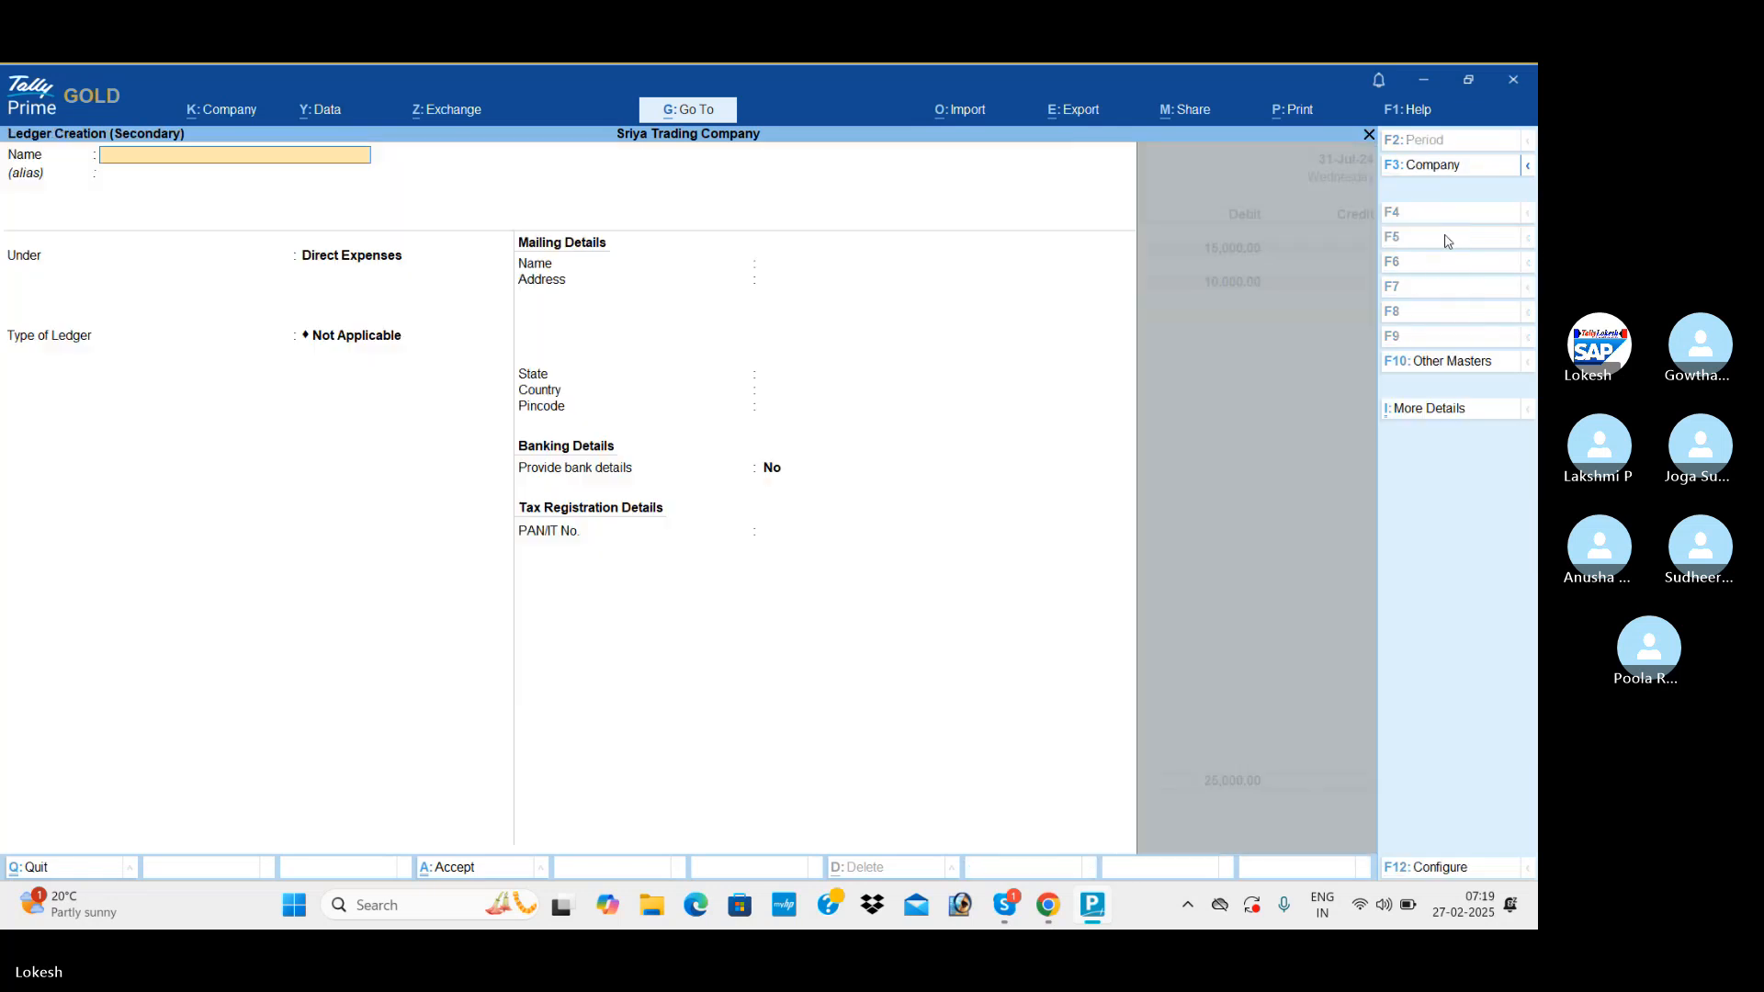
text(Elec)
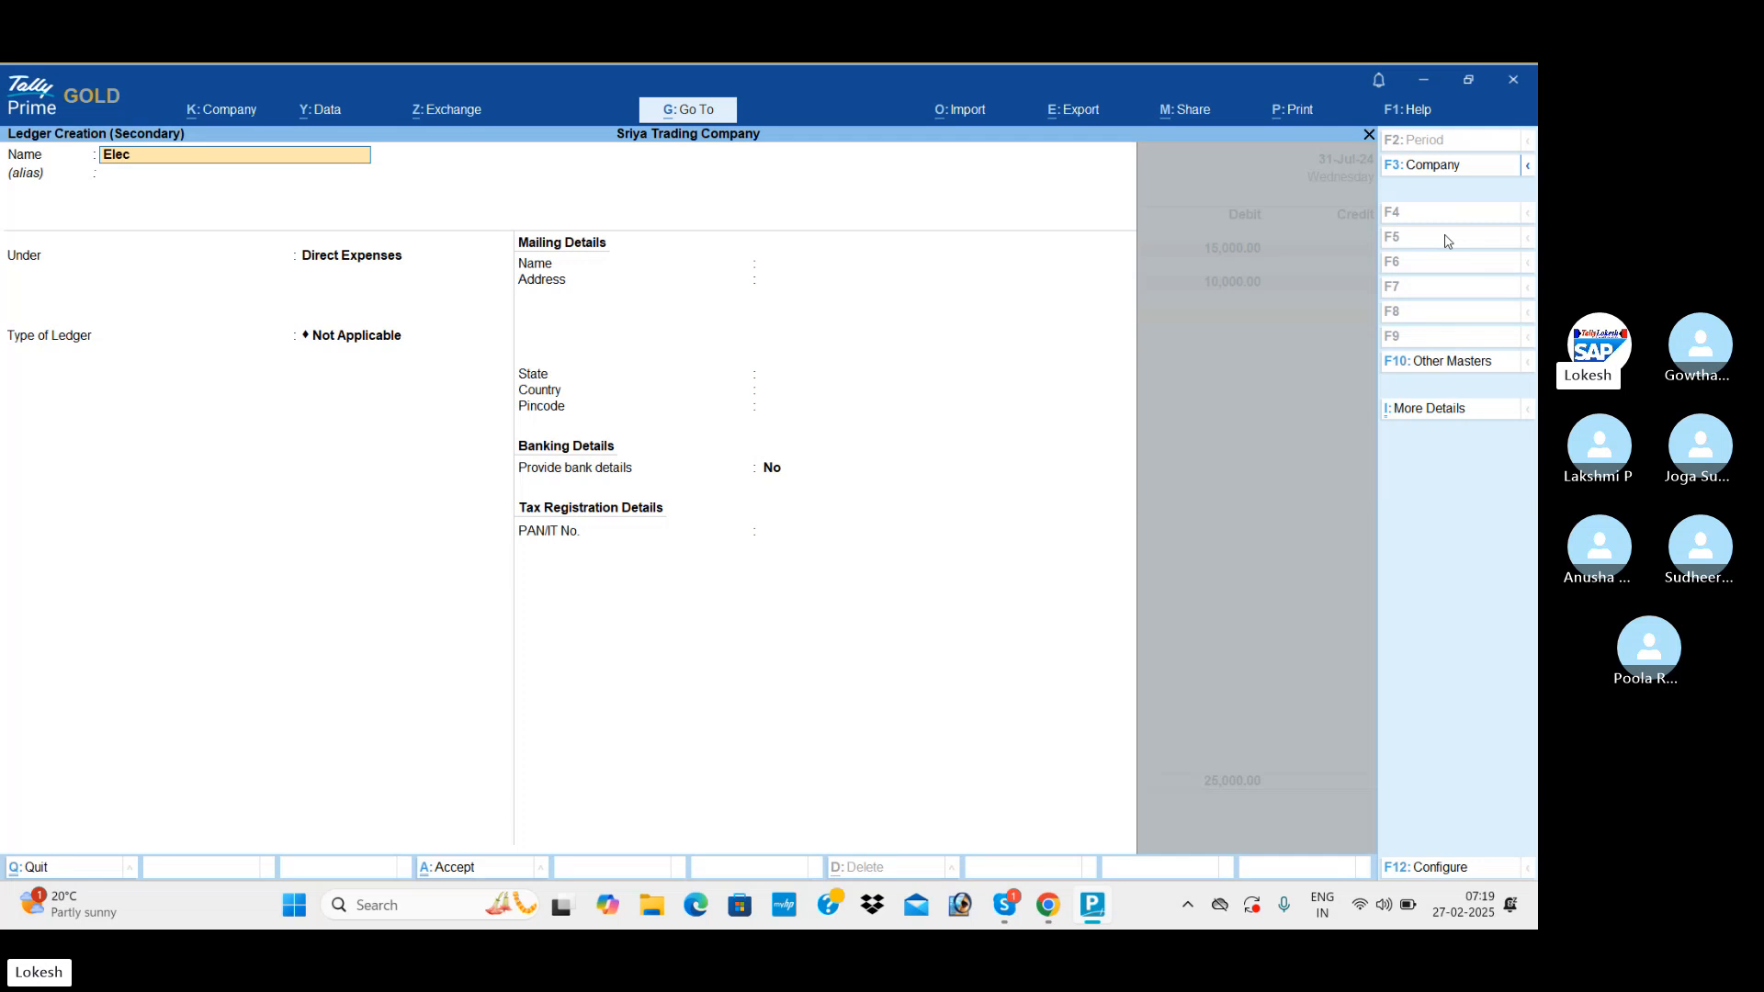
text(tricity Bill)
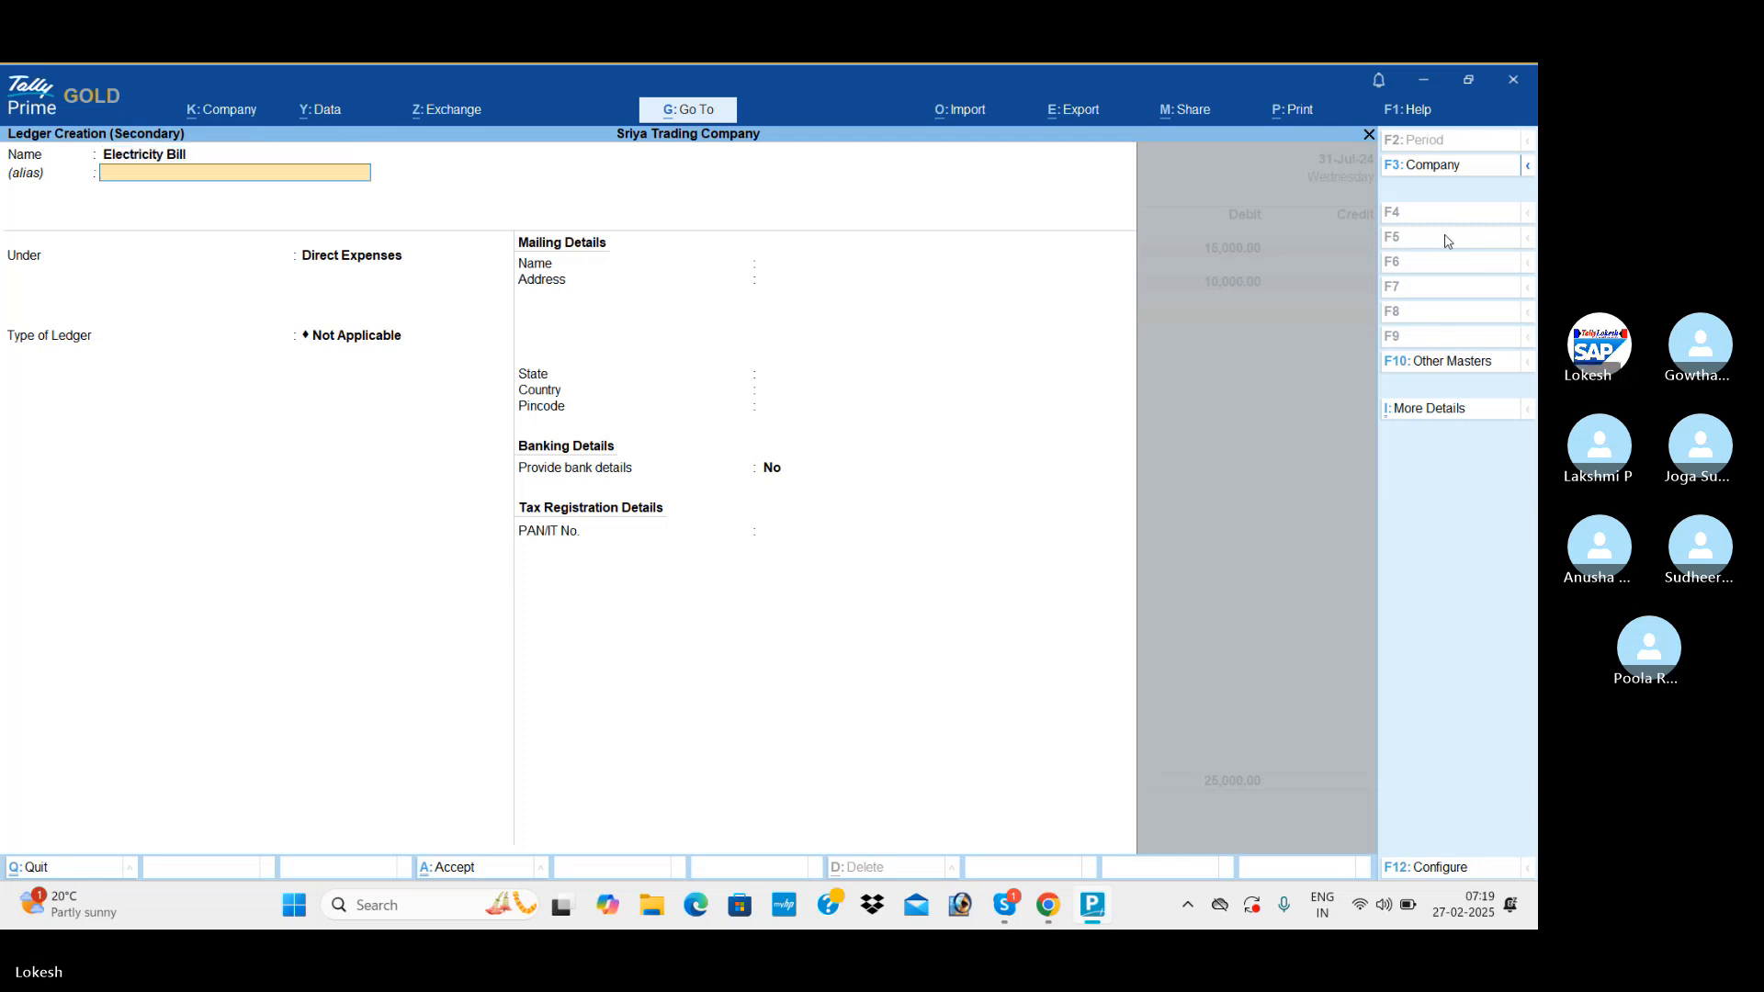
key(Return)
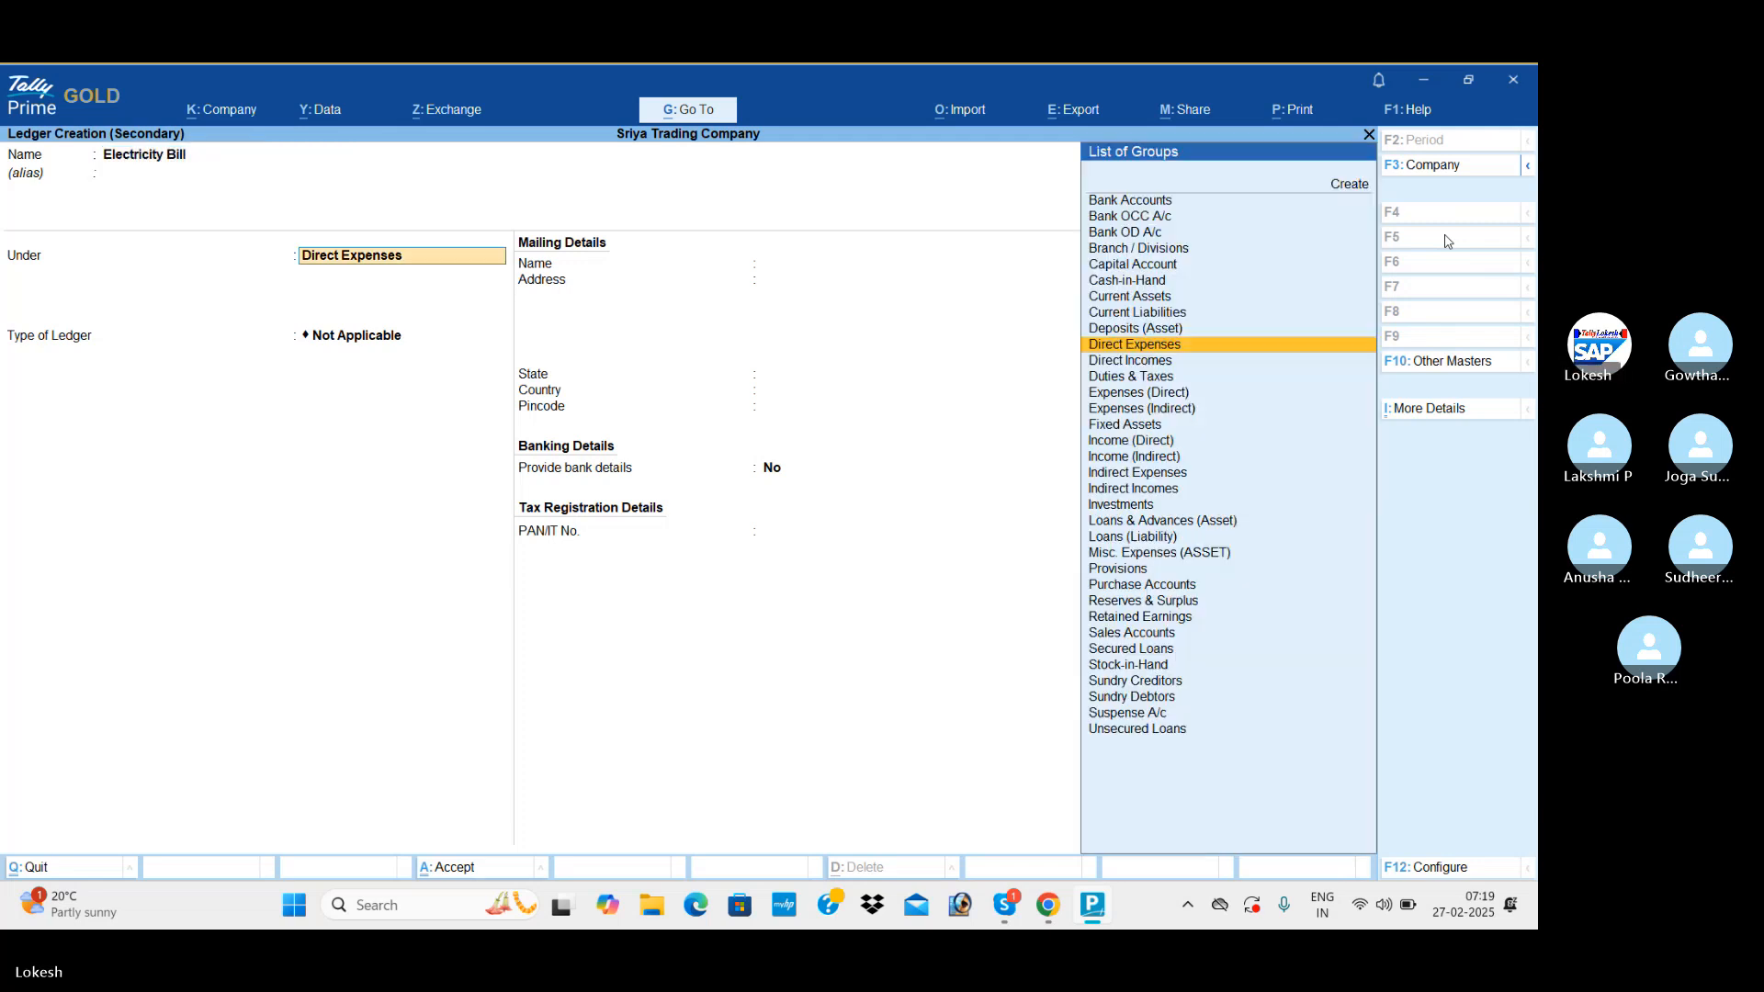
text(Ind)
key(Down)
key(Down)
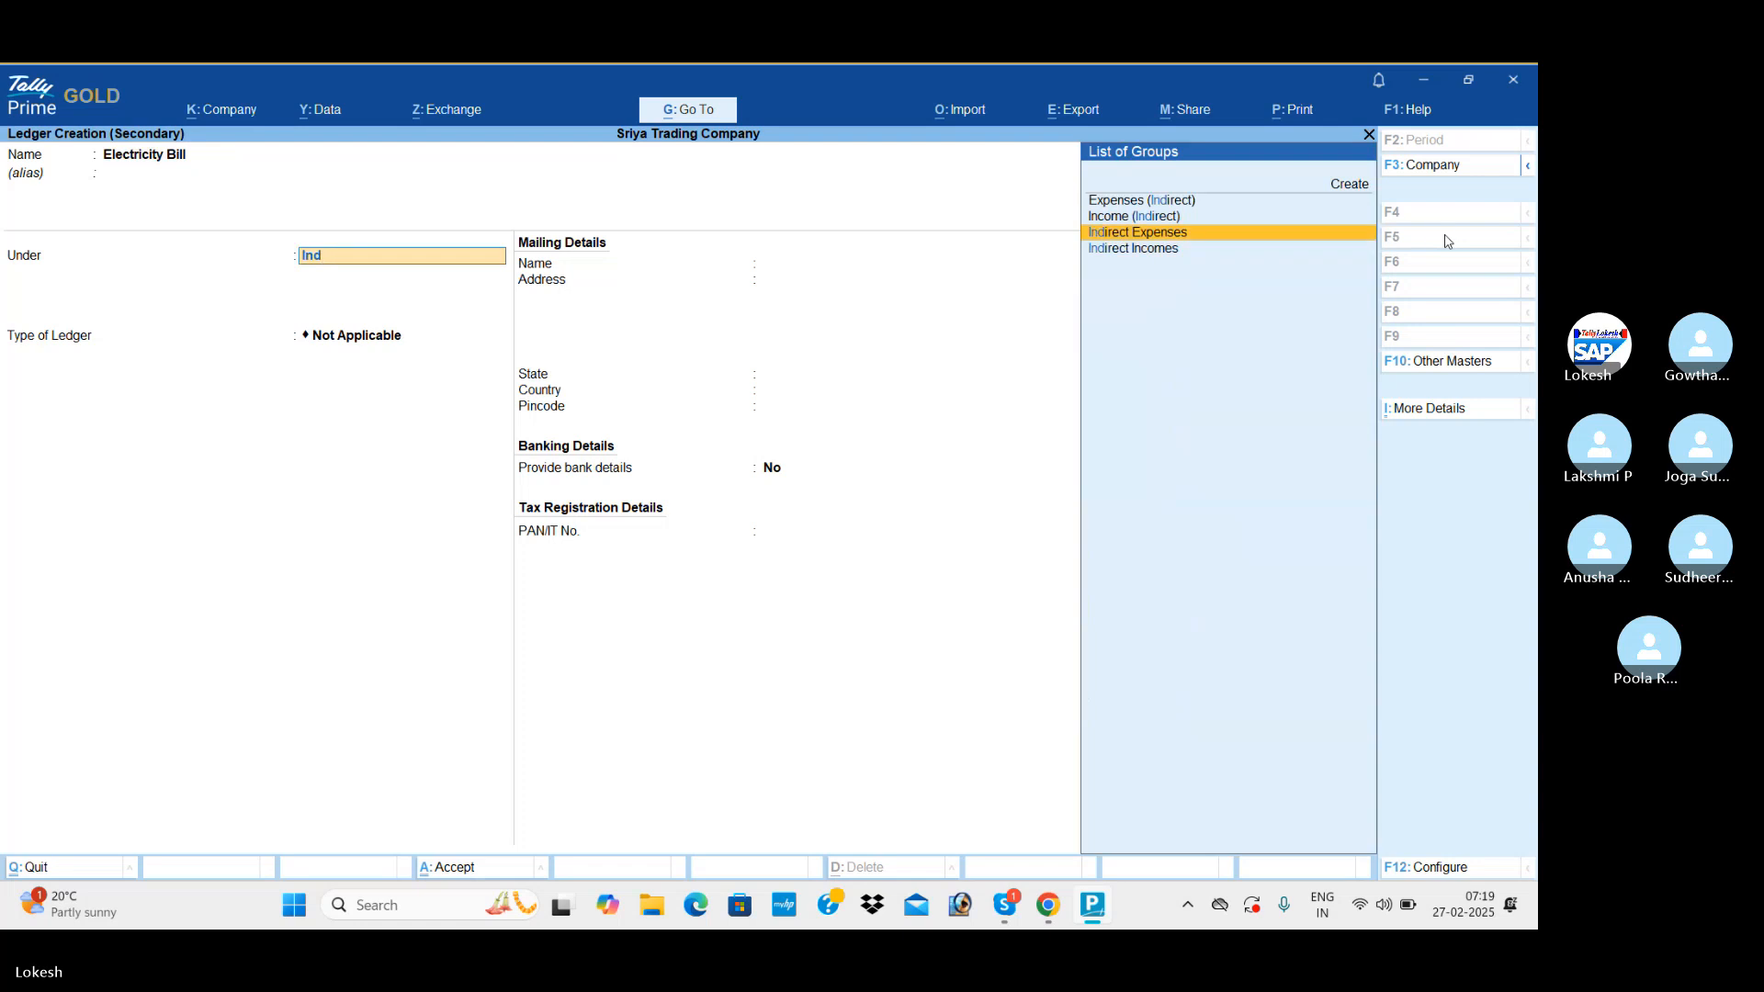
key(Return)
key(ctrl+a)
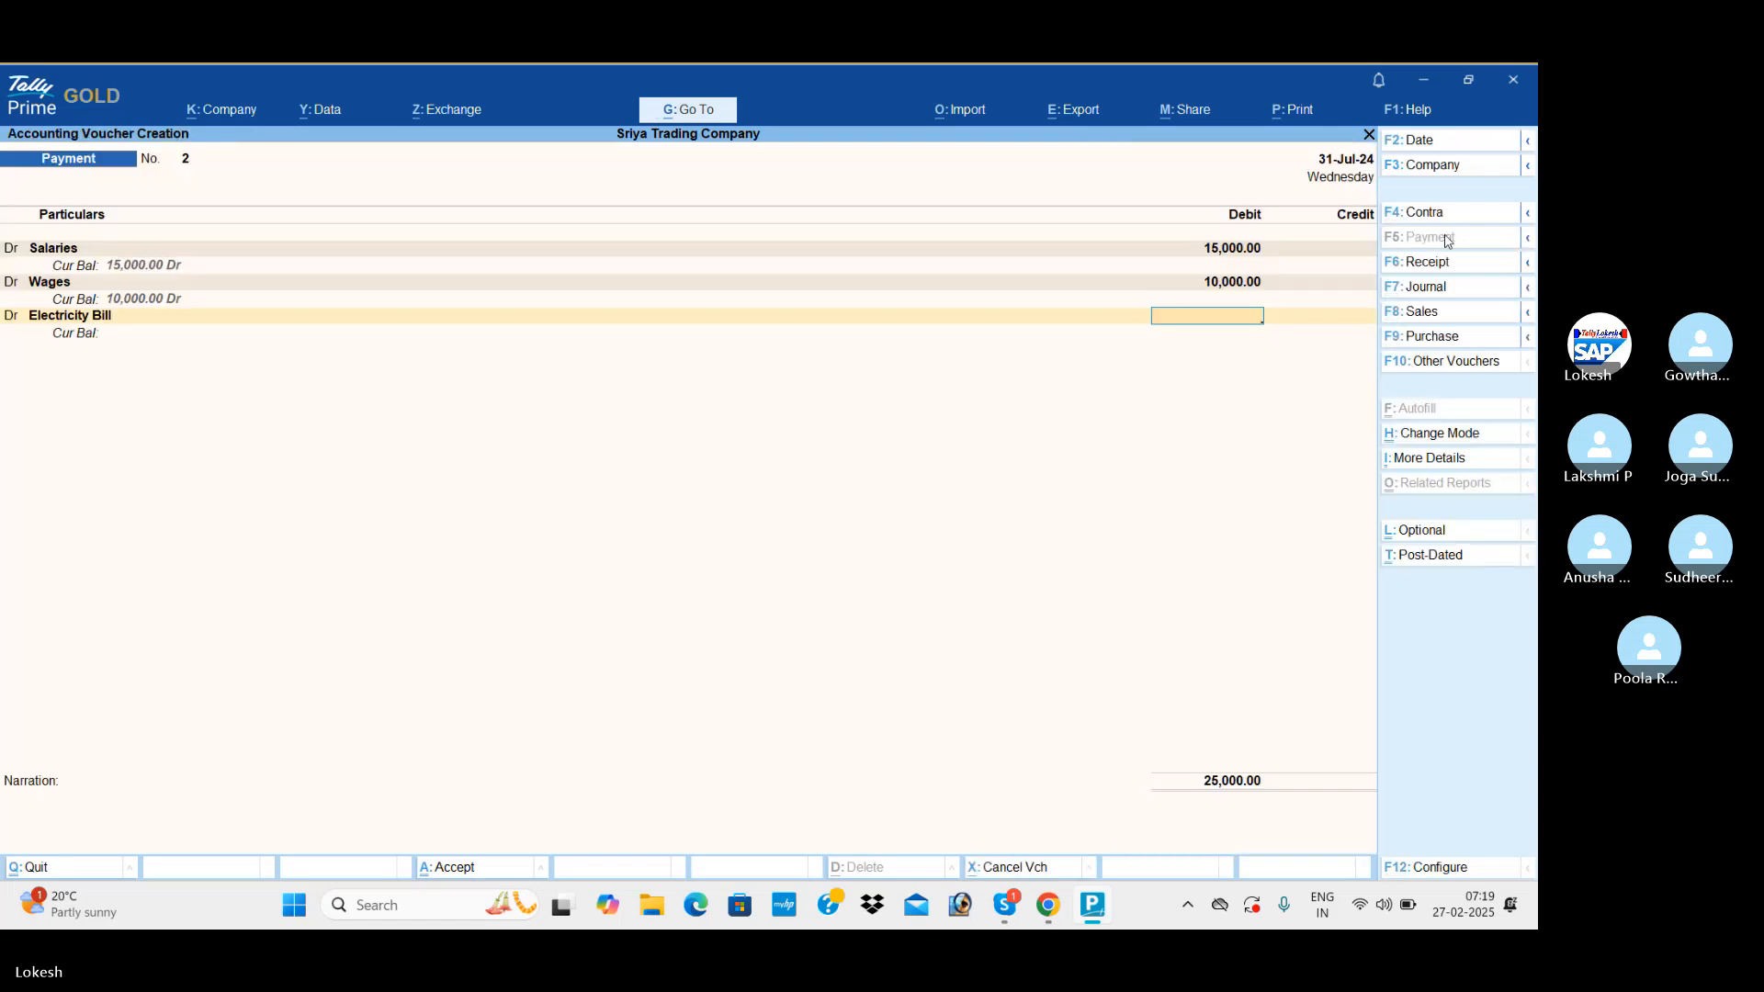
text(7000)
key(Return)
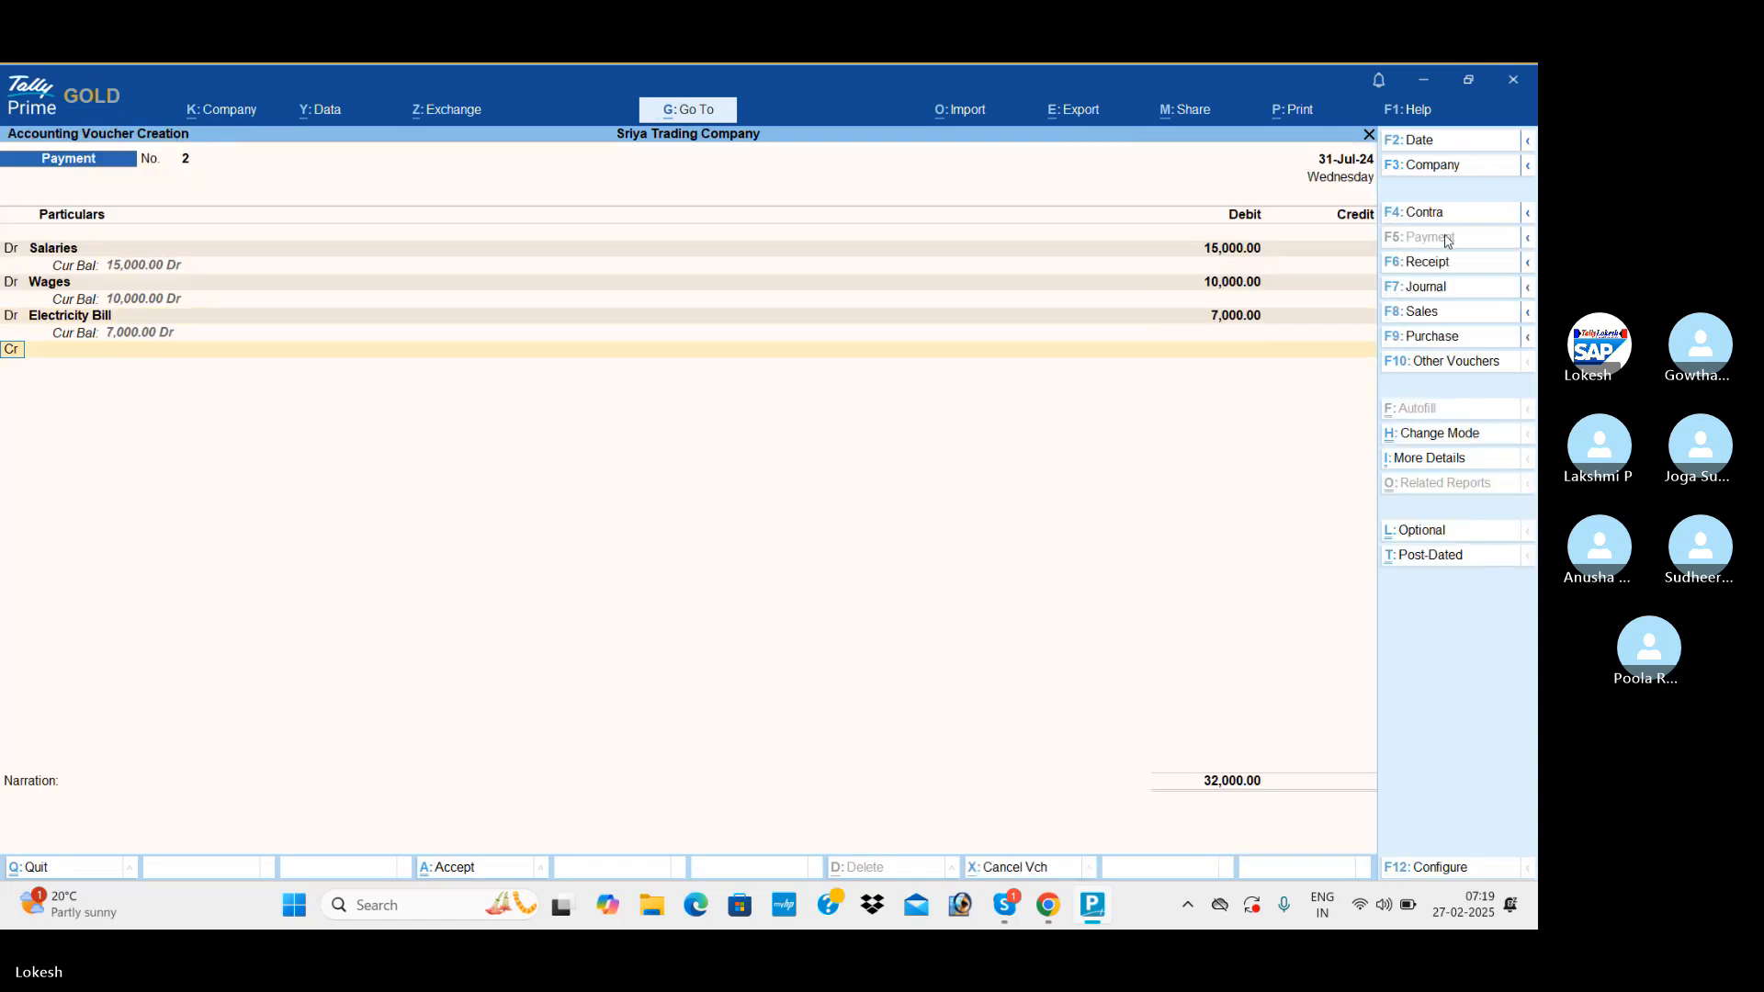
Add a debit line with a new Tele Bill ledger under Indirect Expenses and debit it with 3,000.
key(alt+c)
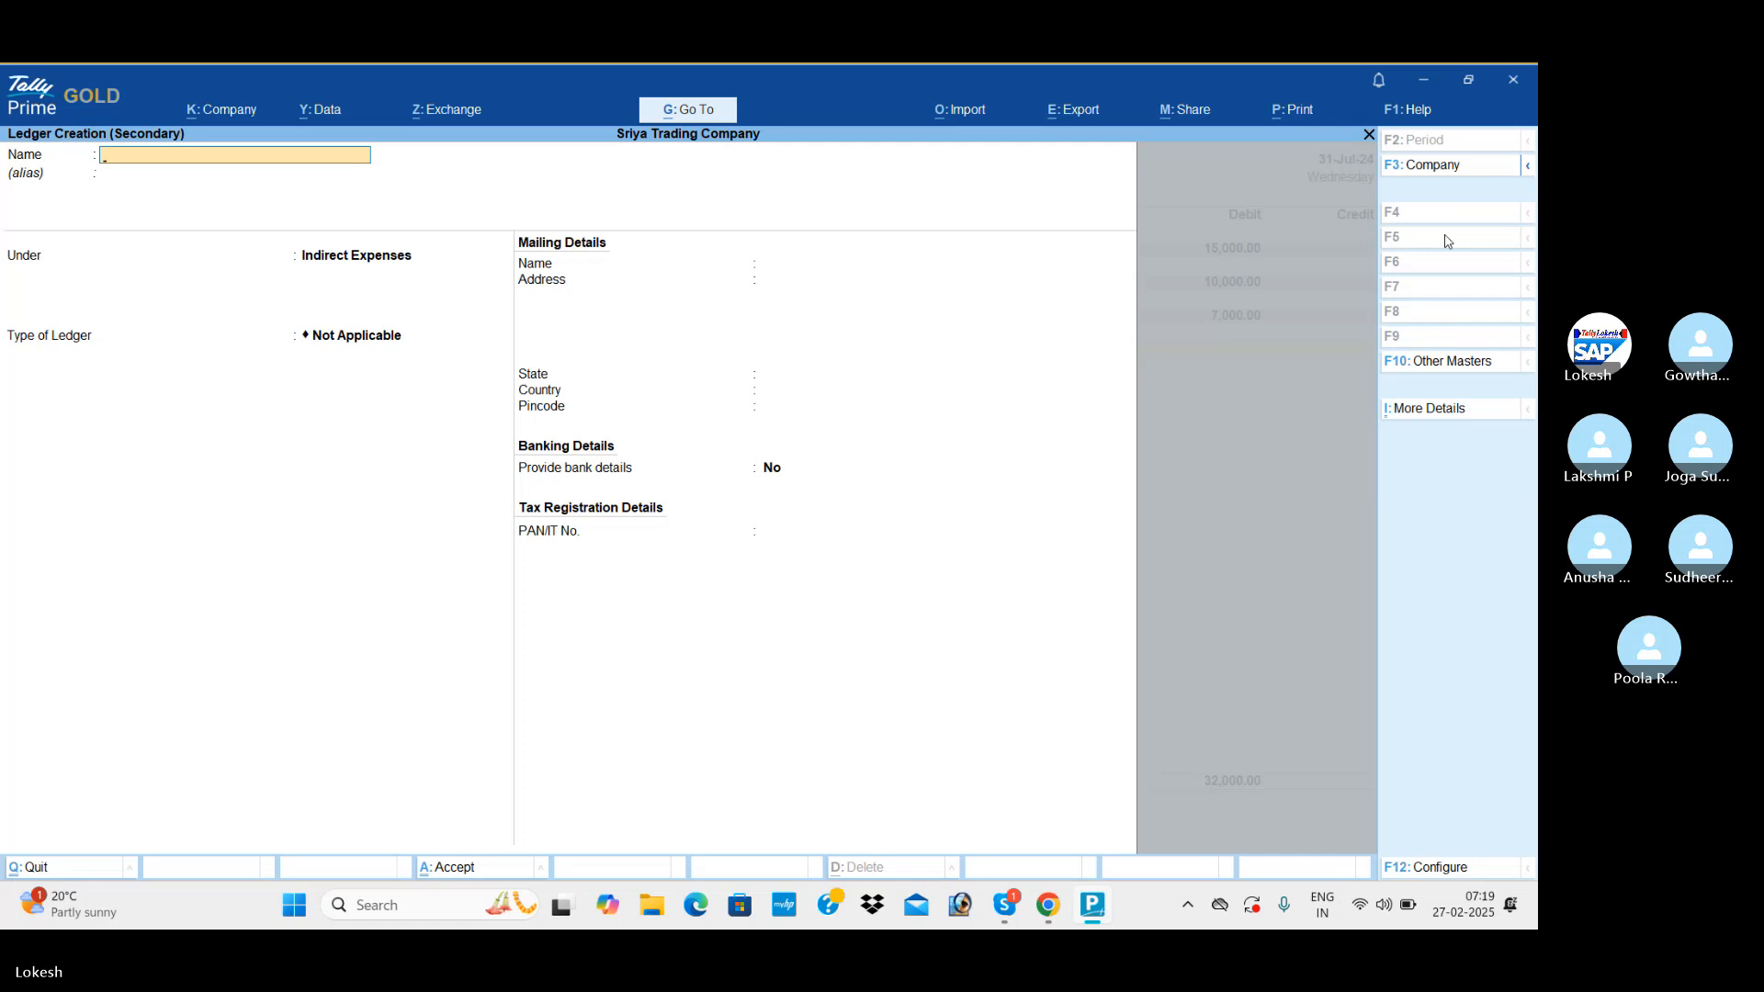
text(Tele Bill)
key(Return)
key(Return)
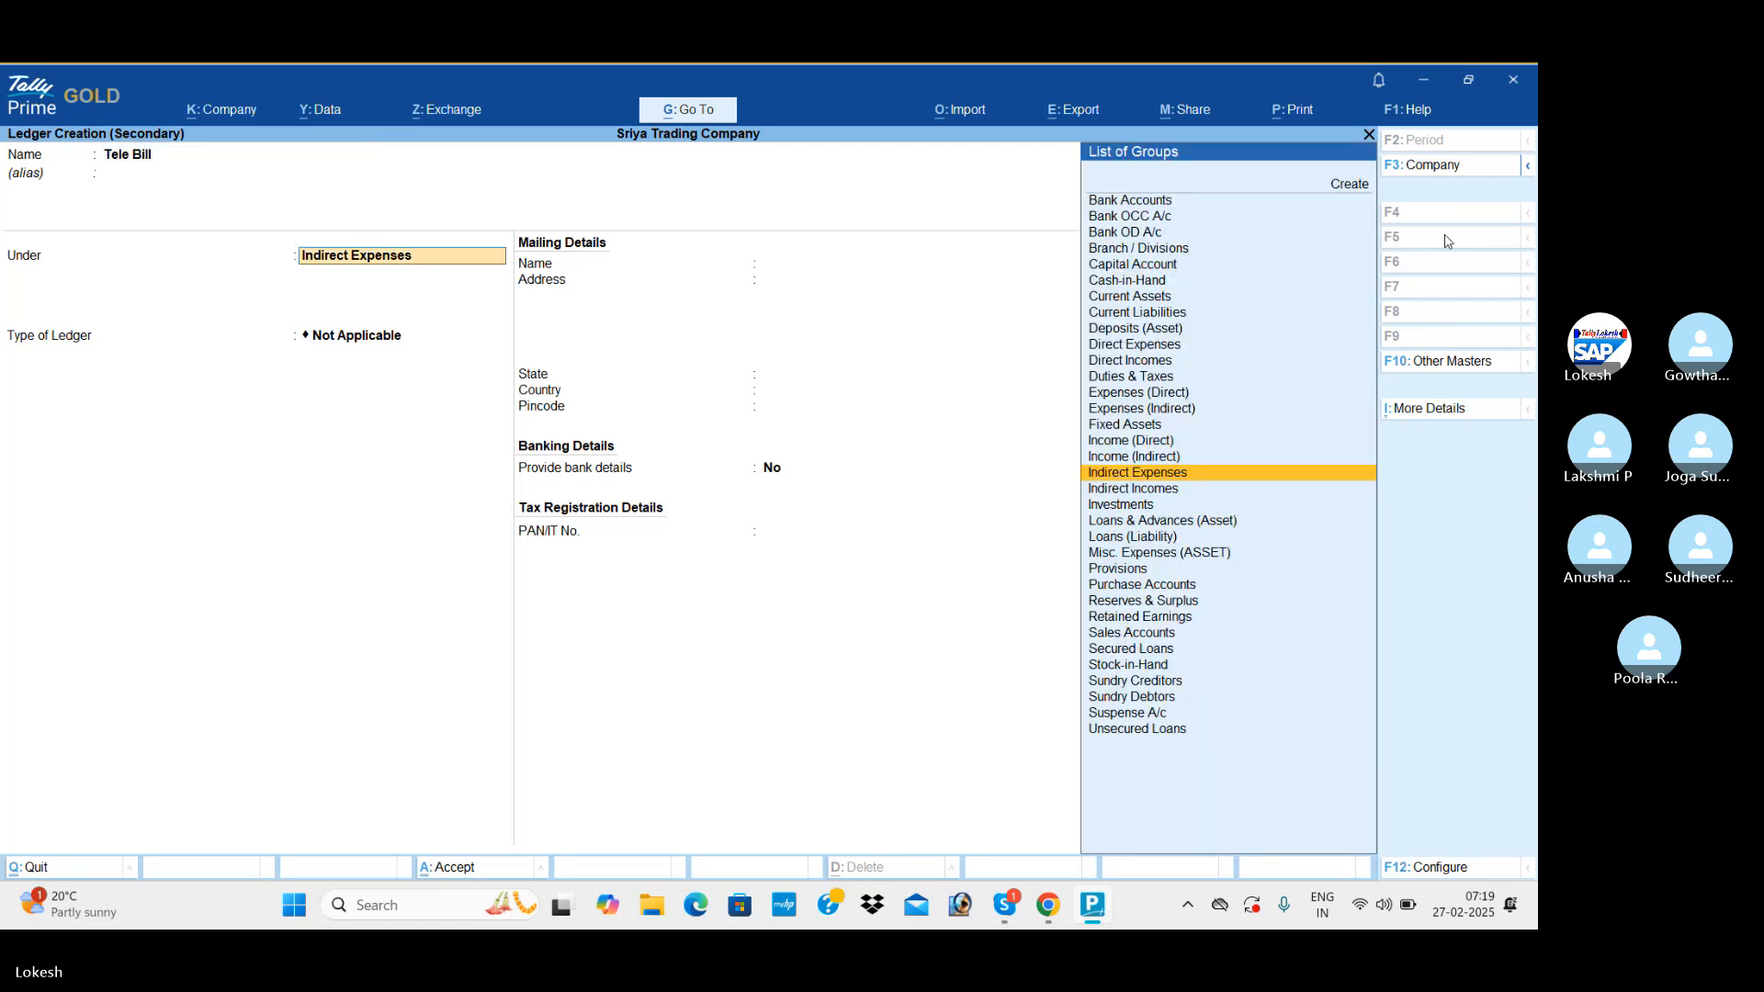
key(ctrl+a)
text(3000)
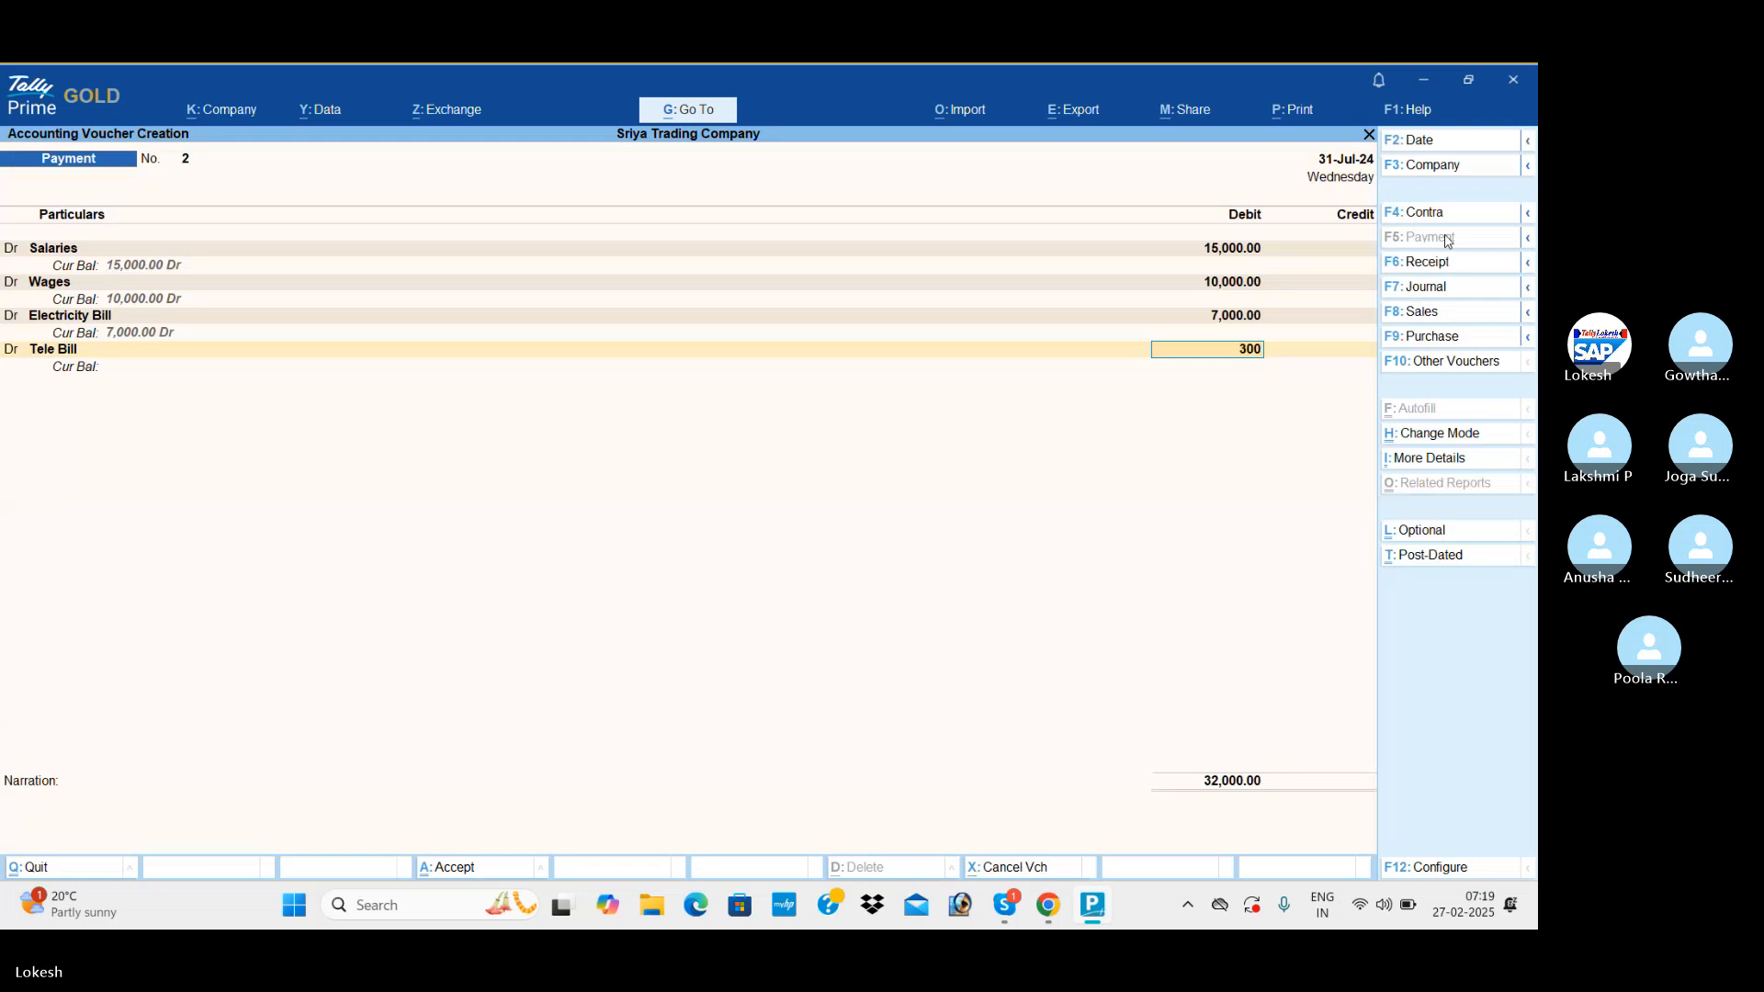
key(Return)
Create a Carriage Inwards ledger under Direct Expenses for the payment voucher's fifth debit line and debit it with 5,000.
key(Return)
key(alt+c)
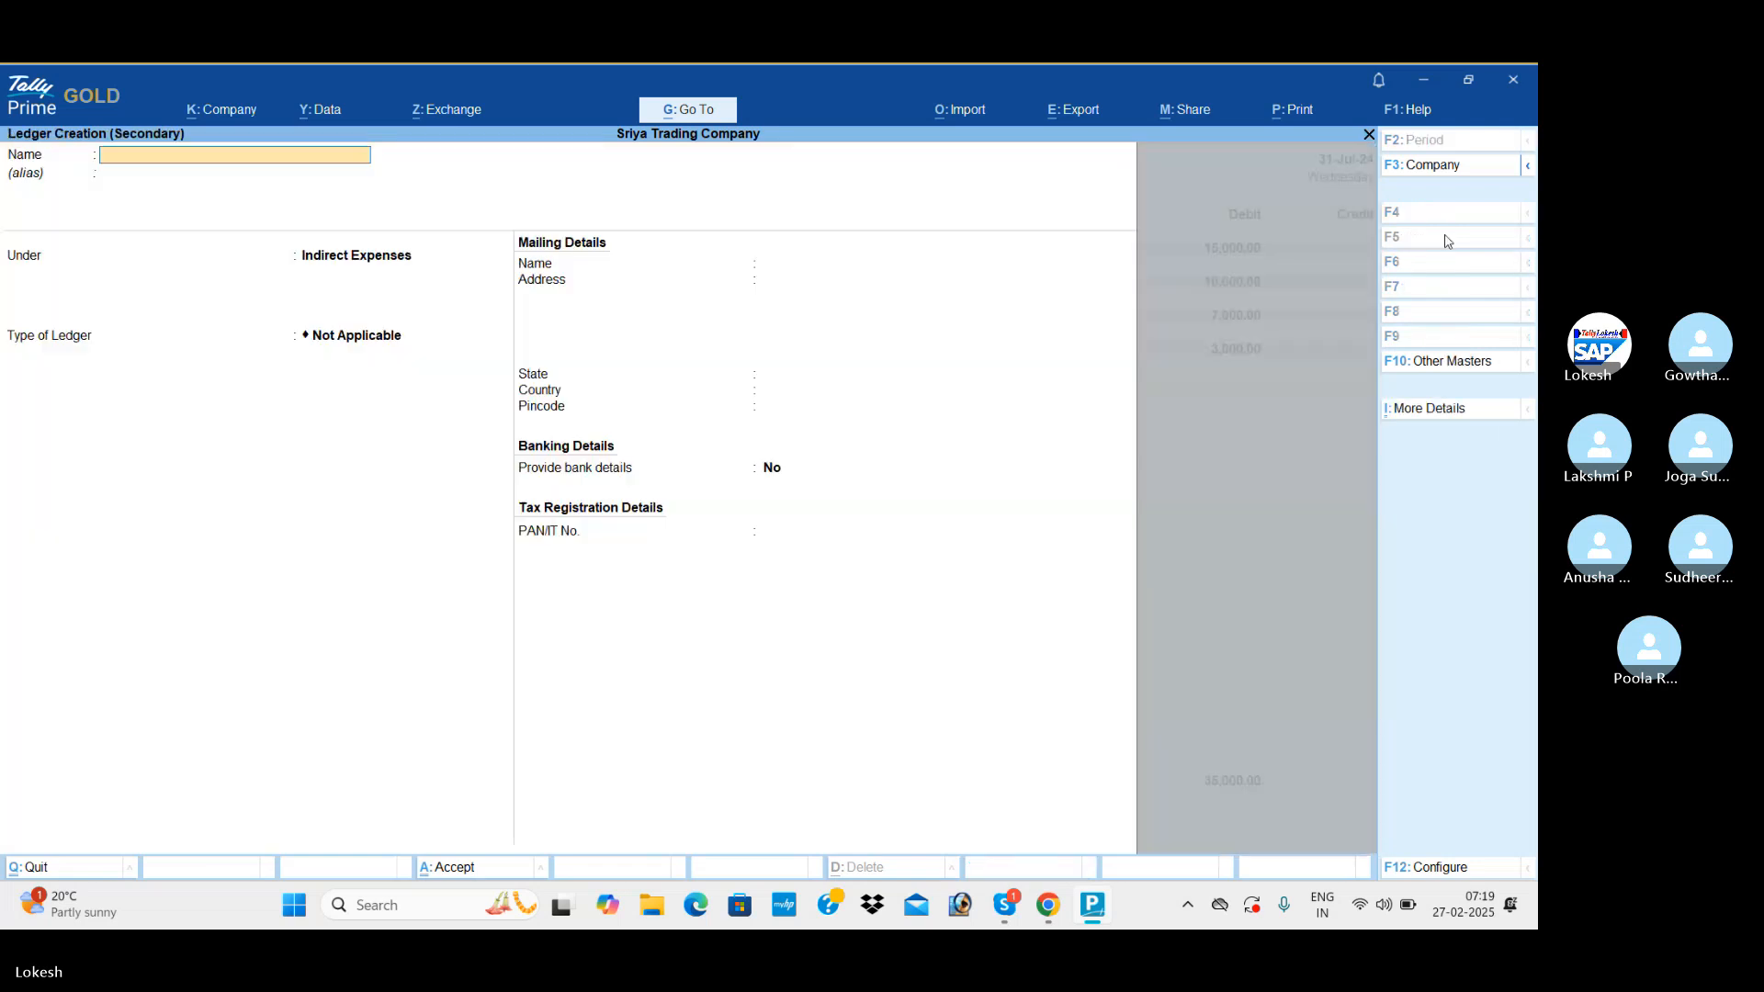
text(Carriage Inw)
key(Return)
key(Return)
text(Di)
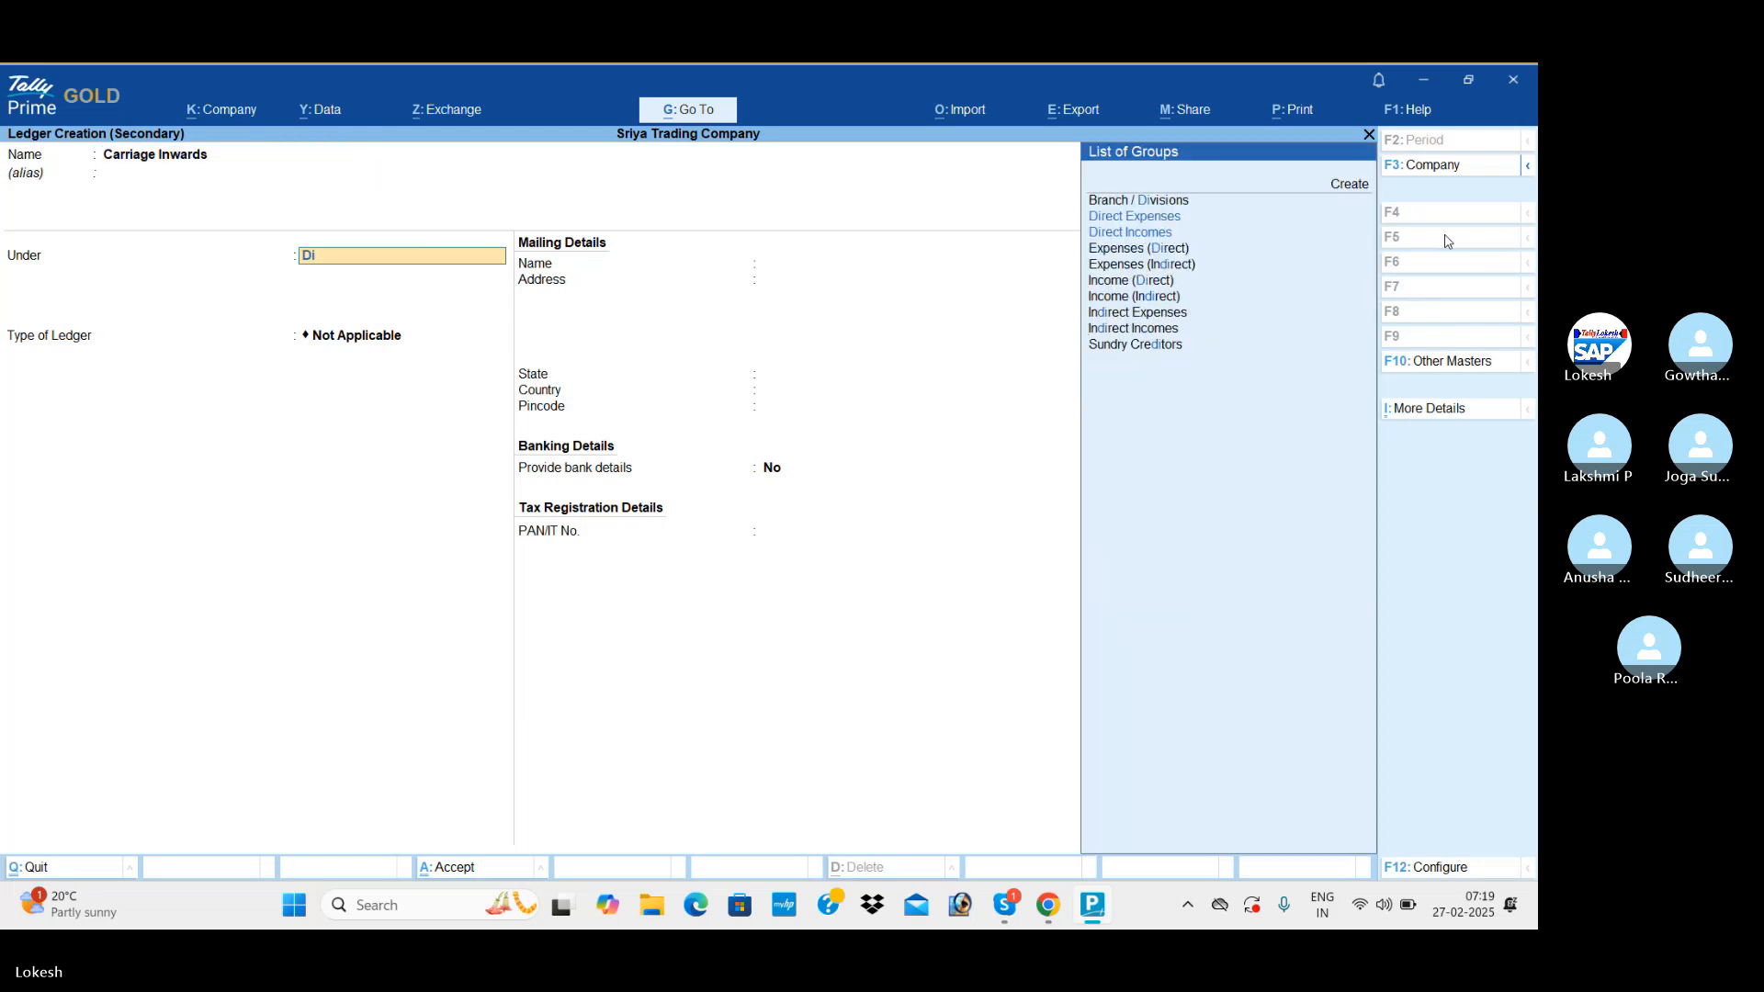
key(Return)
key(ctrl+a)
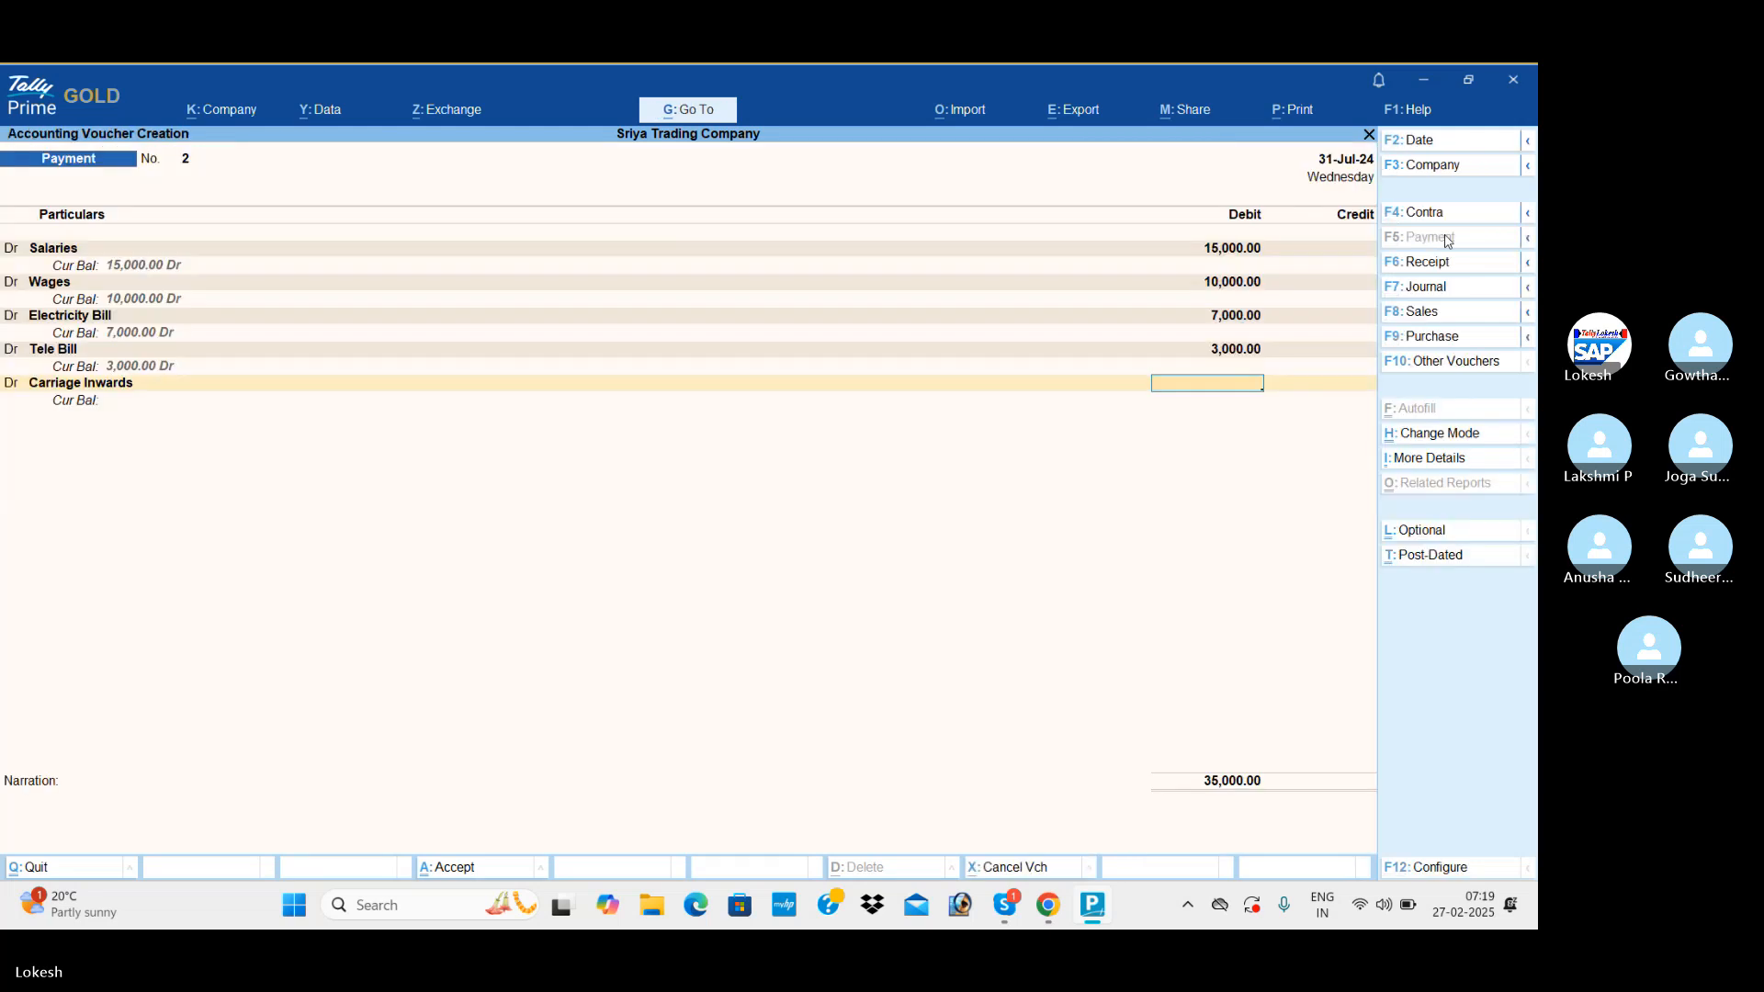
text(5000)
key(Return)
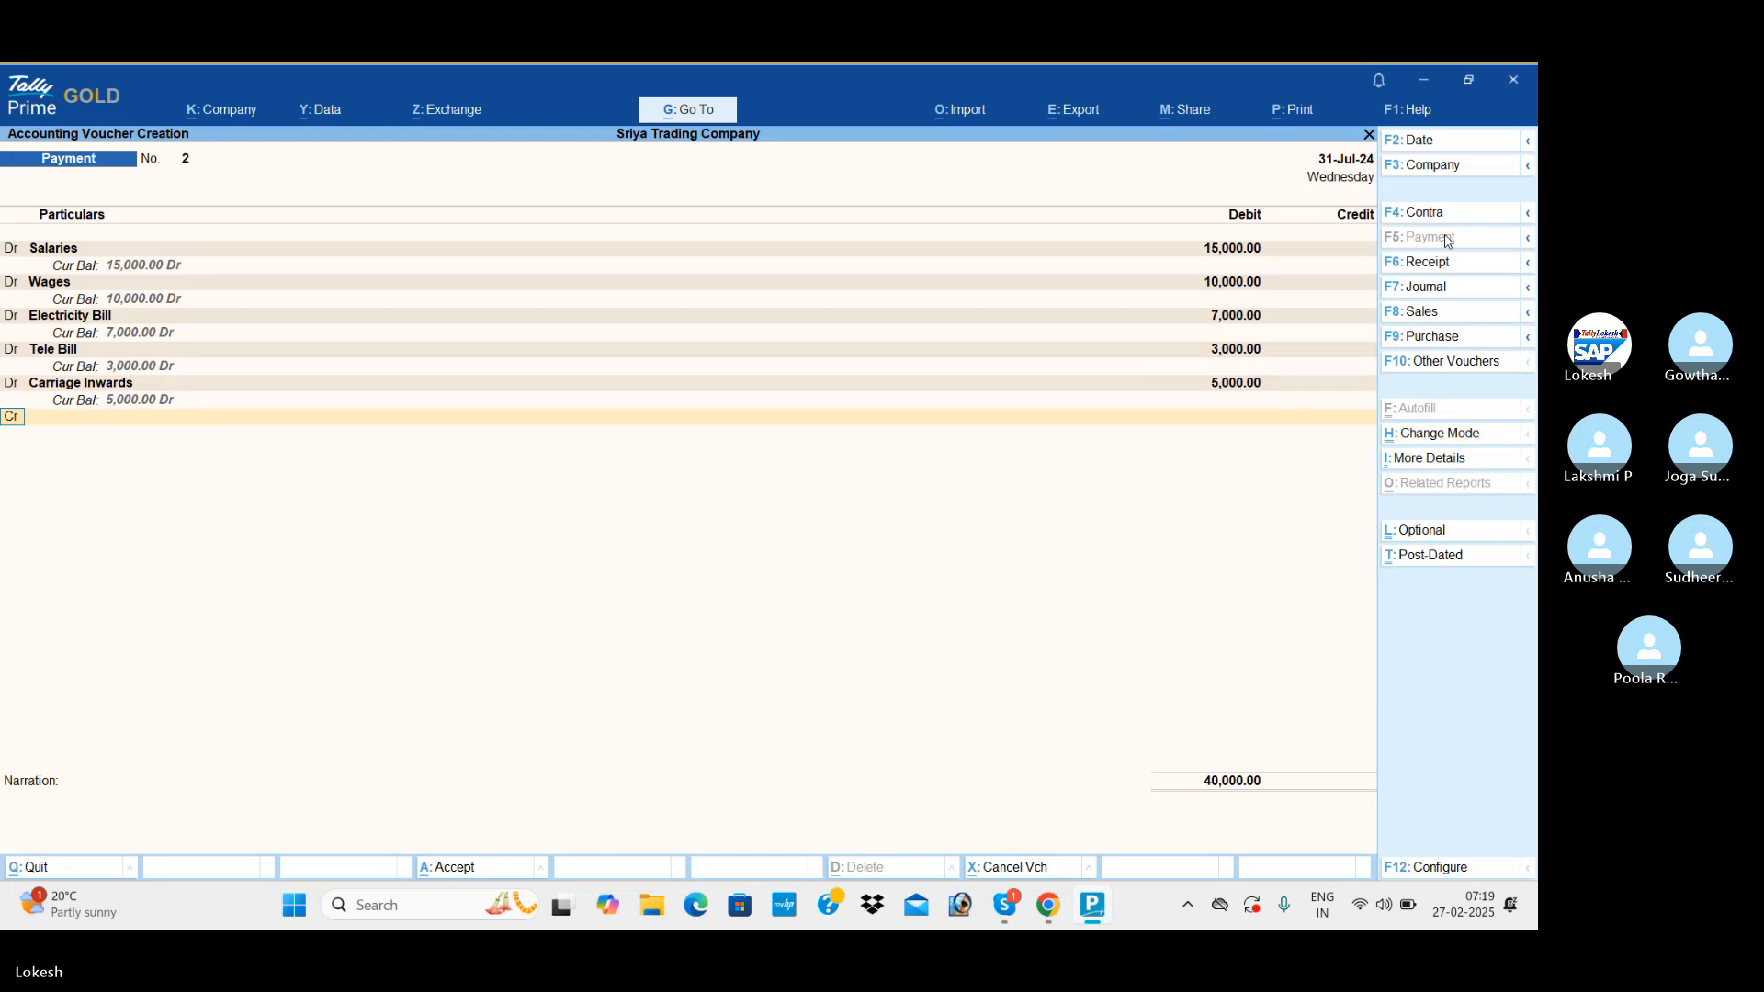
Add a sixth debit line with a new Carraige Outwards ledger under Indirect Expenses and debit it with 4,000.
key(d)
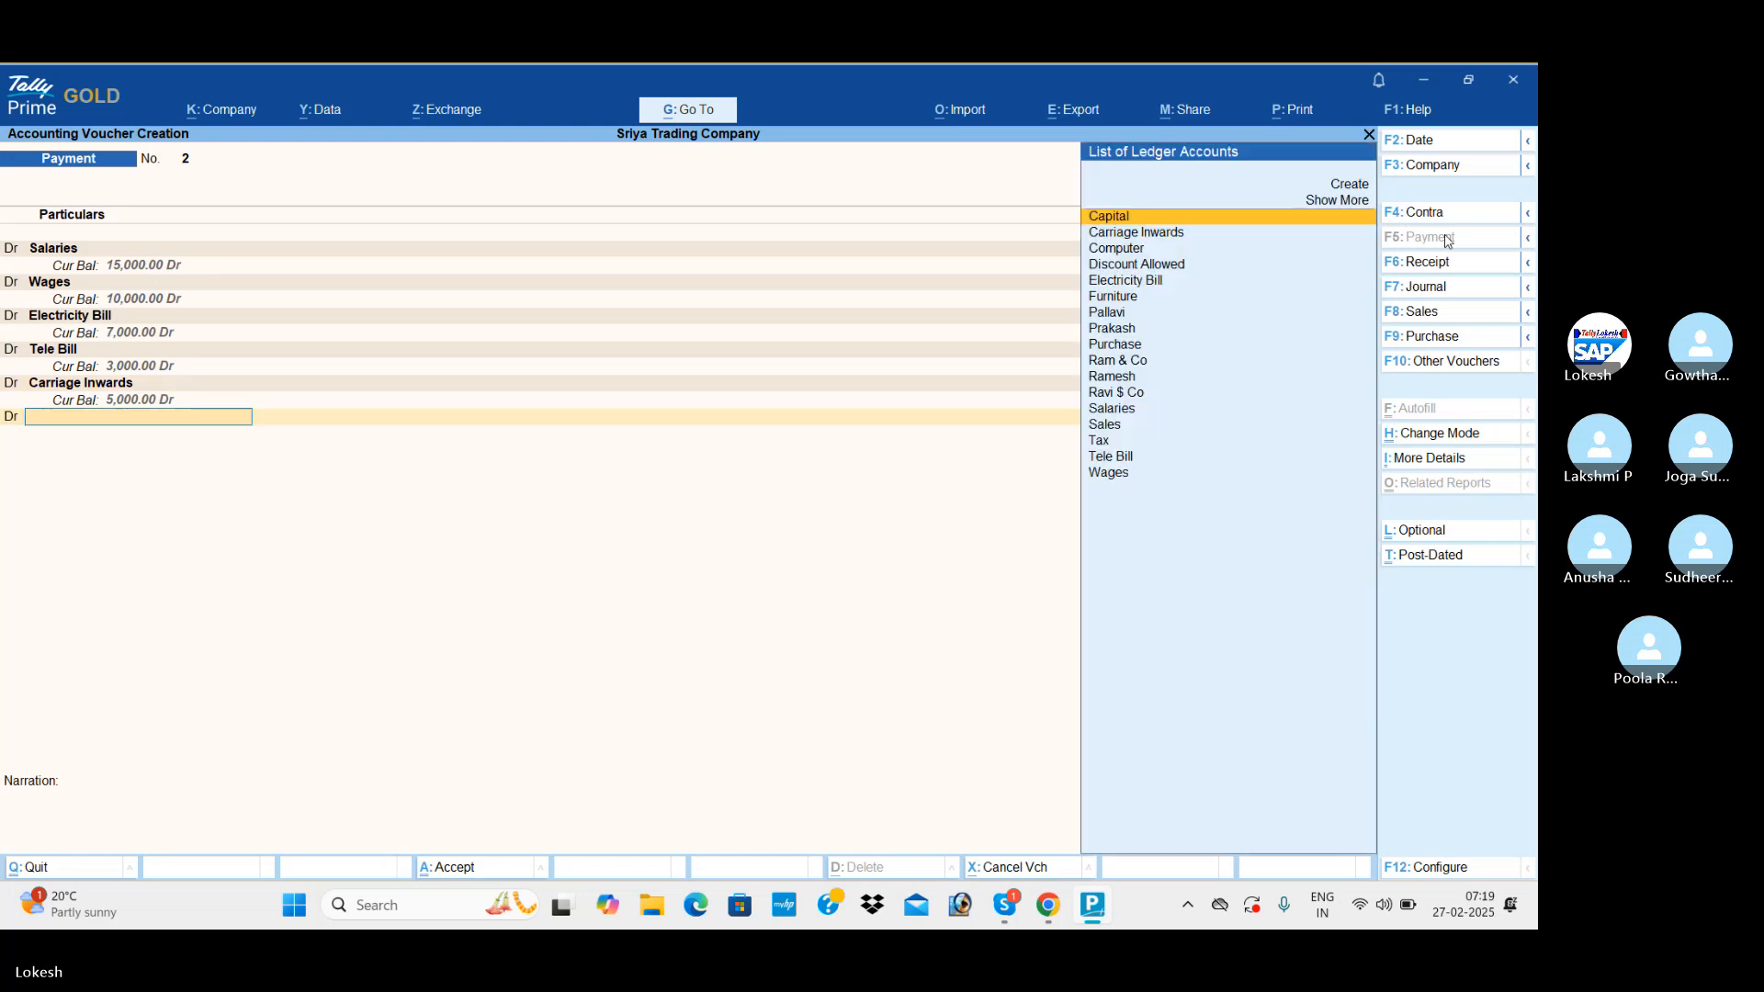
key(alt+c)
text(Car)
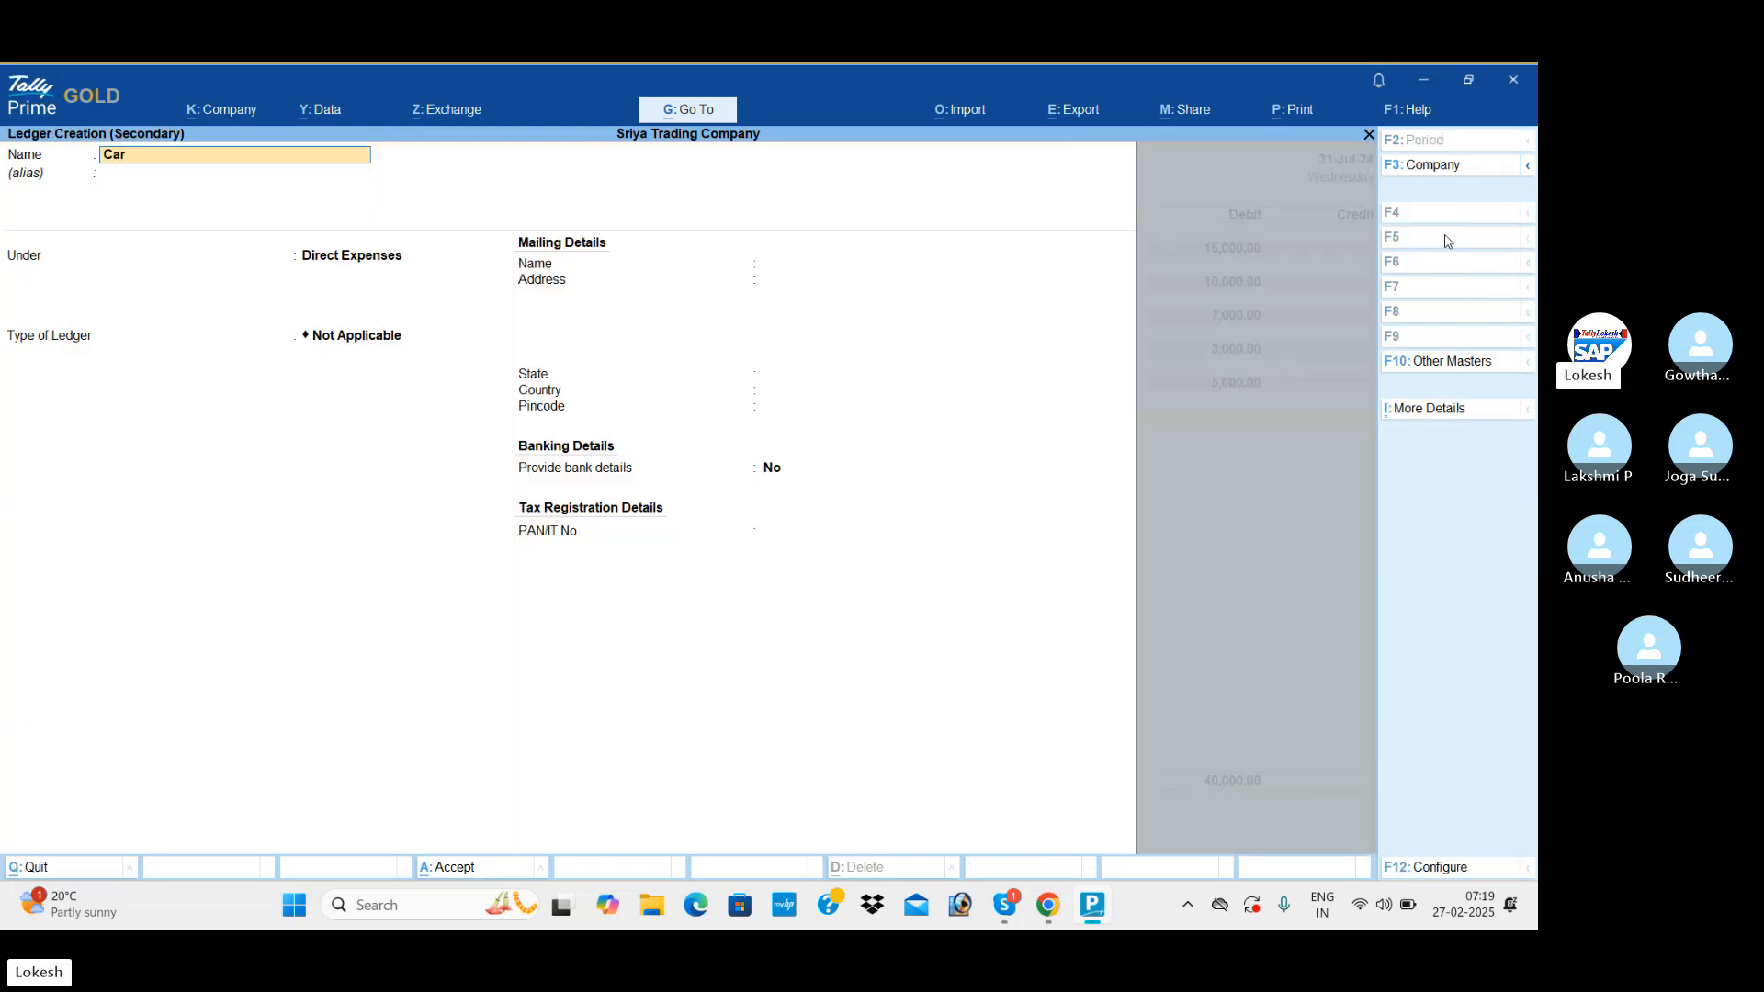
text(raige out)
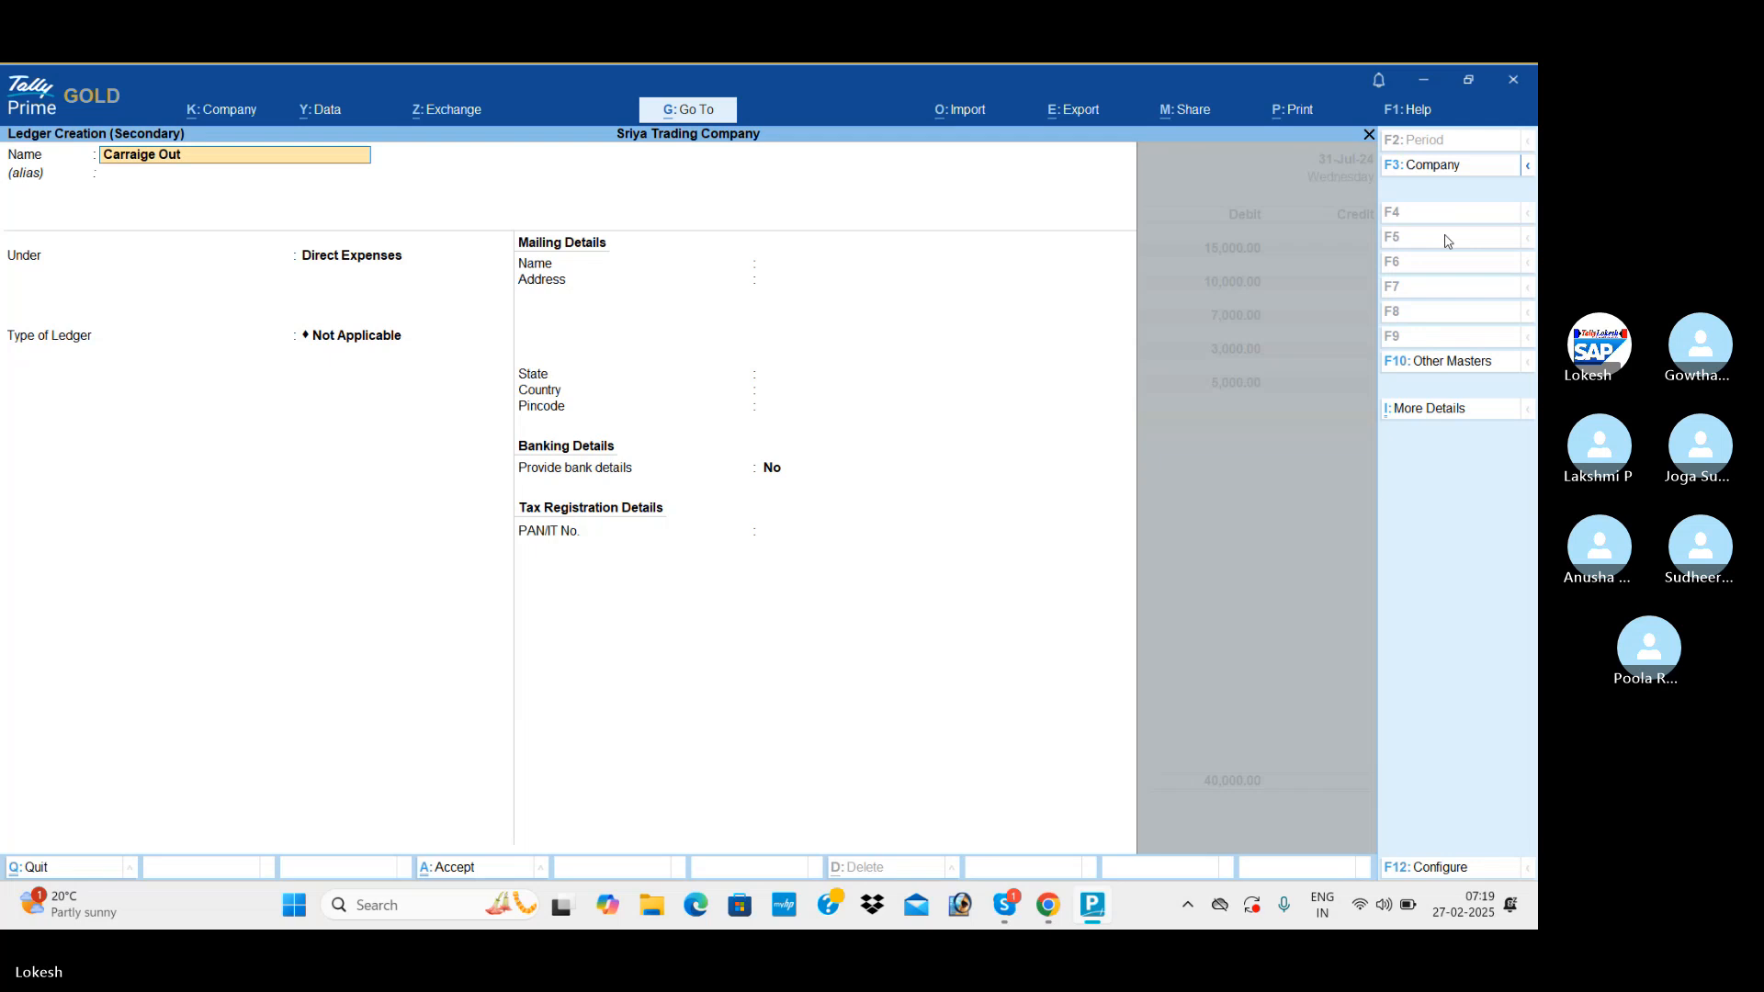
text(wards)
key(Return)
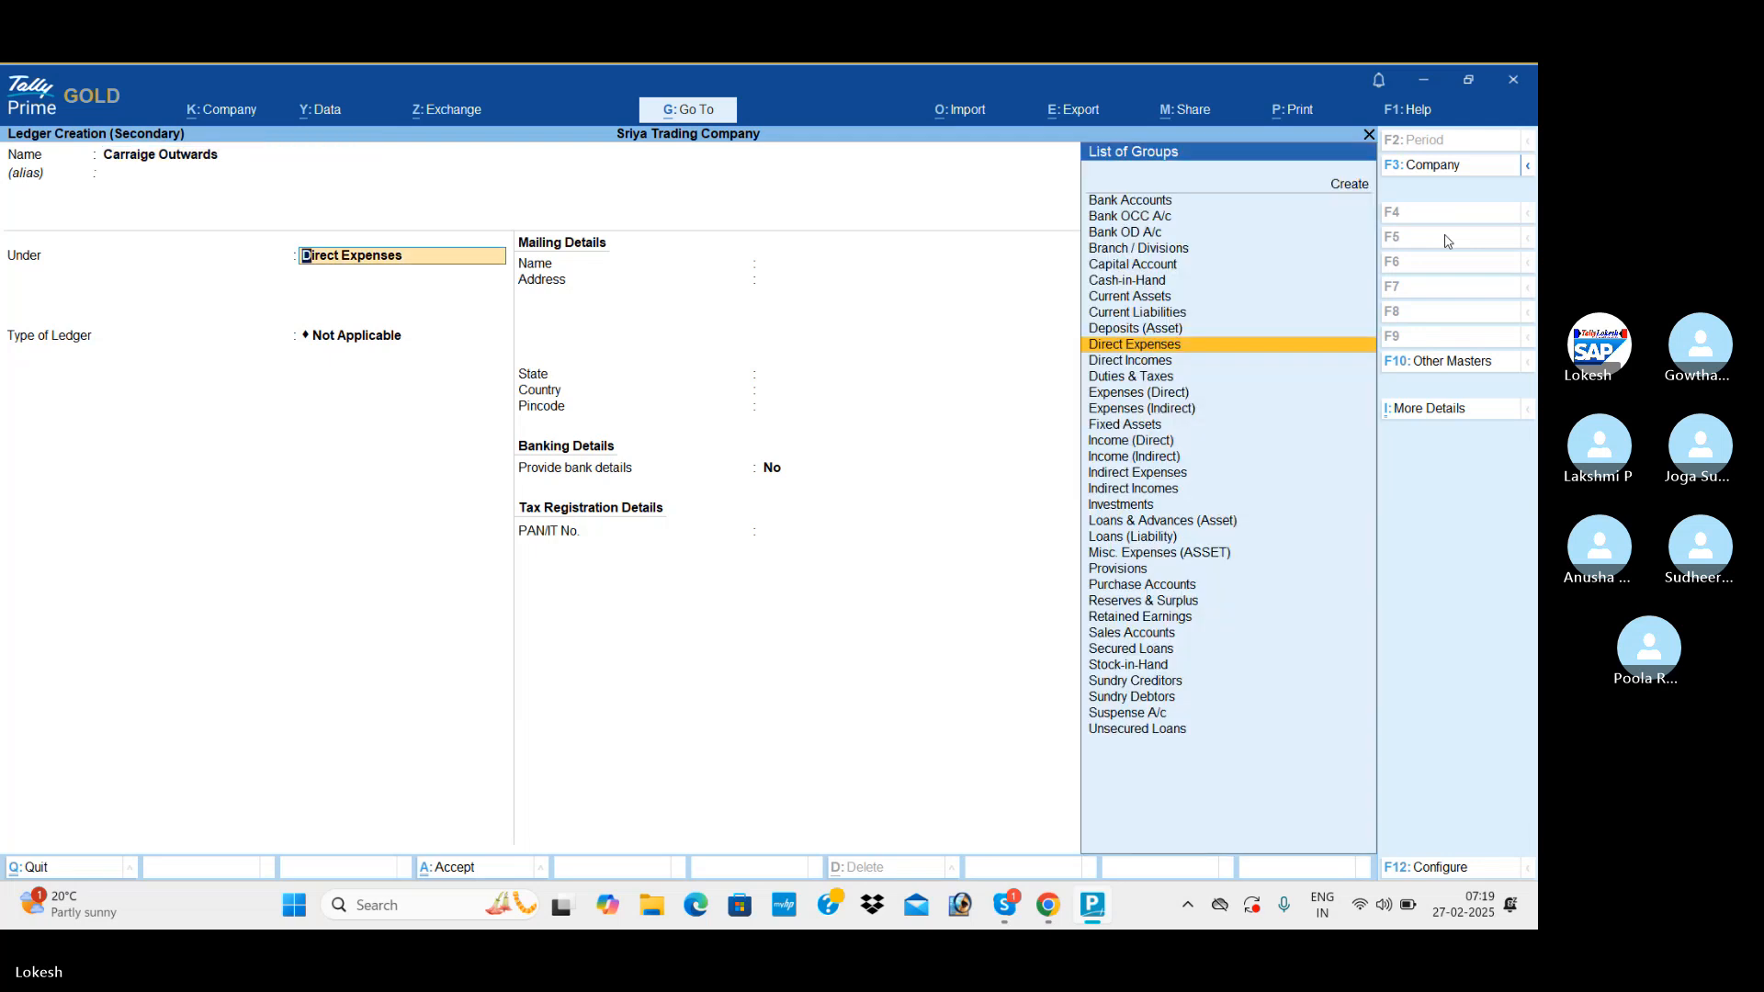
text(indi)
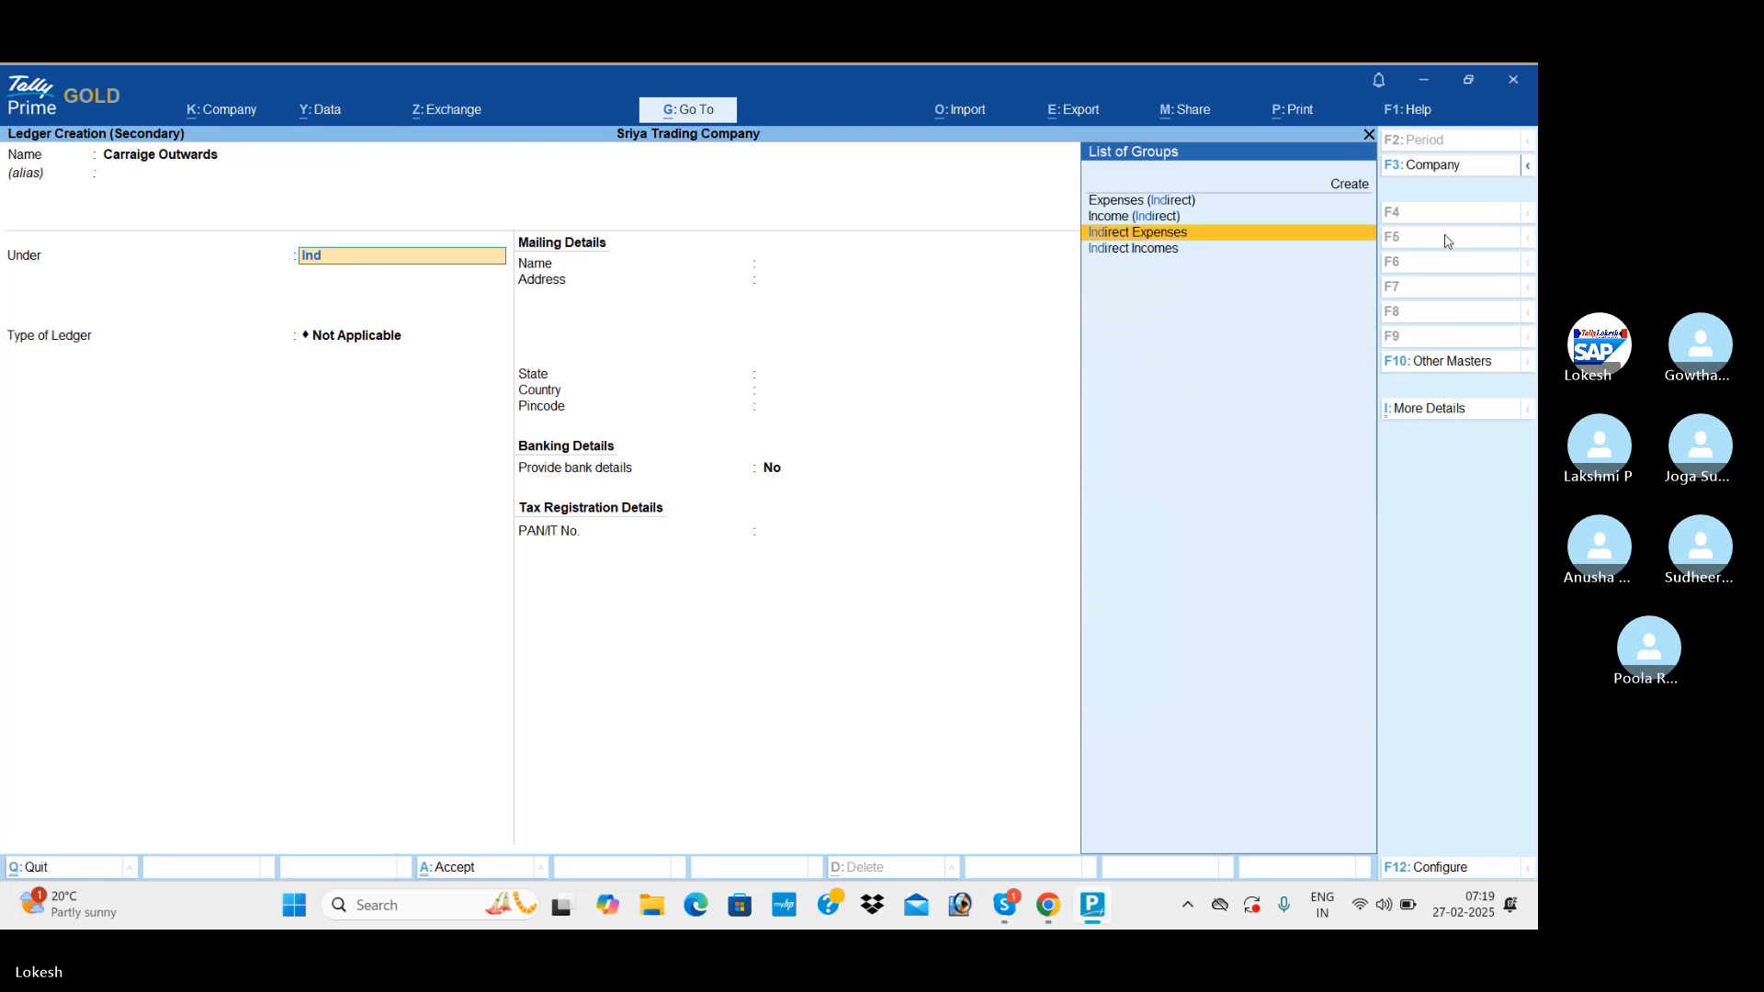
key(Return)
key(ctrl+a)
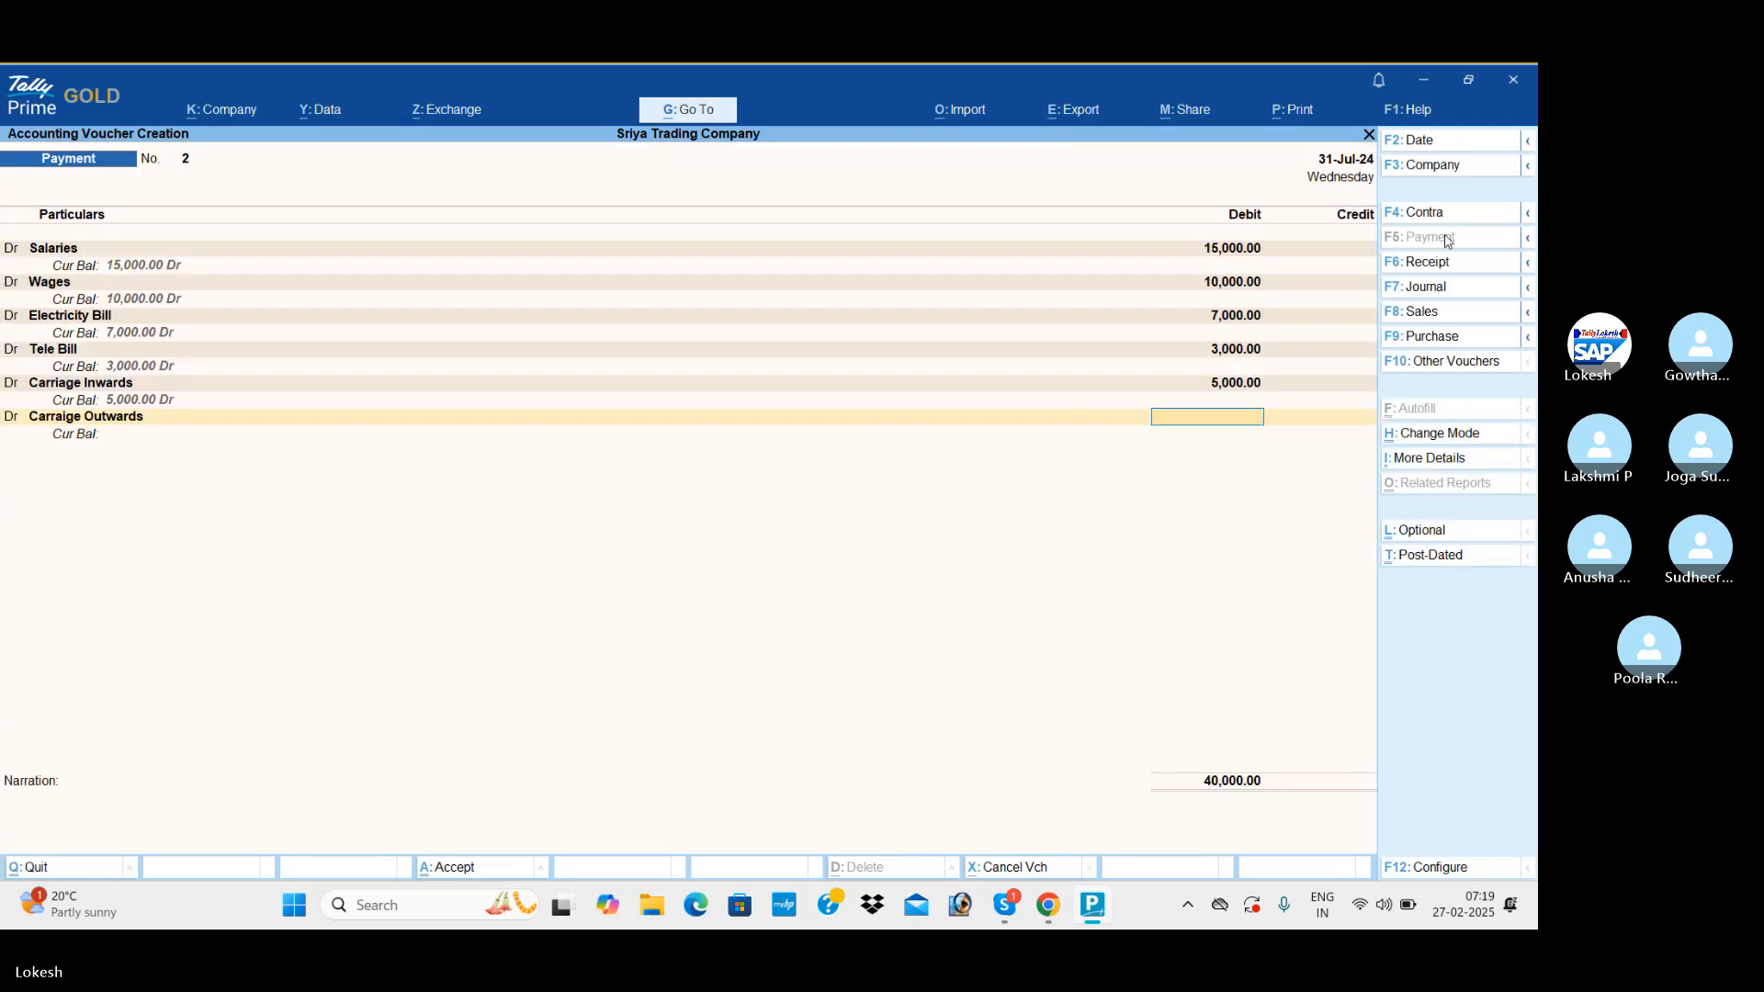
text(4000)
key(Return)
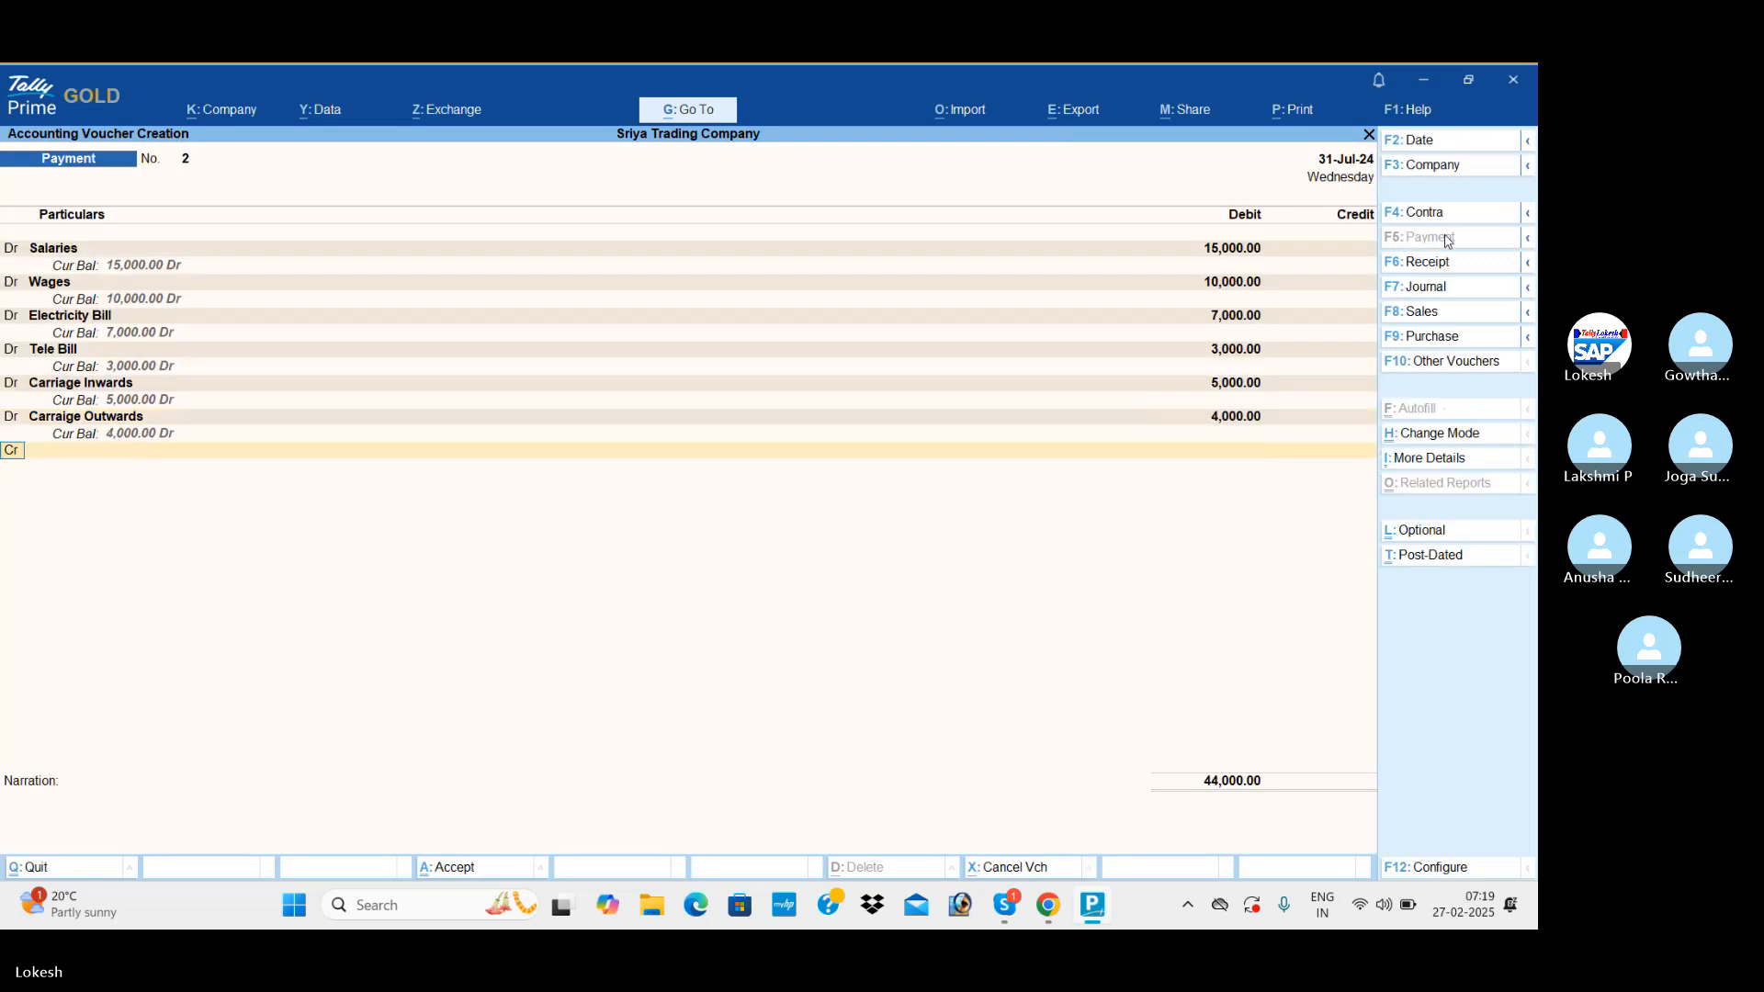
Credit Cash with 44,000, save the payment voucher with a blank narration and leave voucher entry.
key(Down)
key(Down)
key(Down)
key(Return)
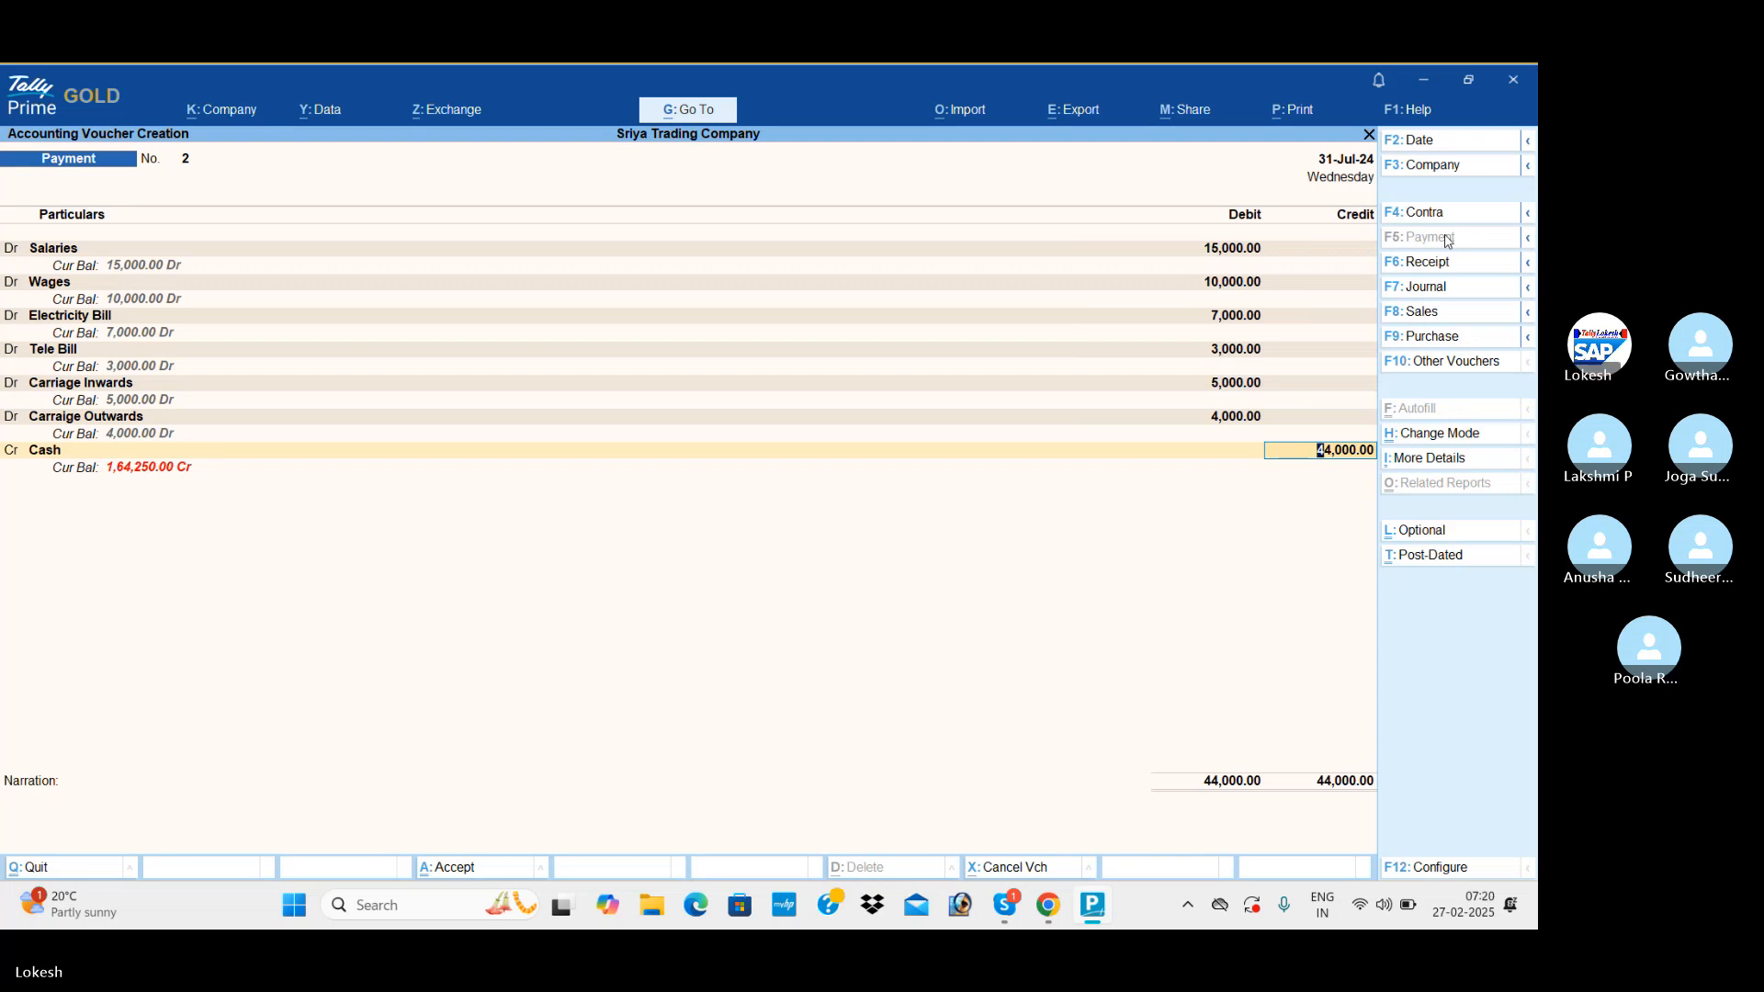
key(Return)
key(Return)
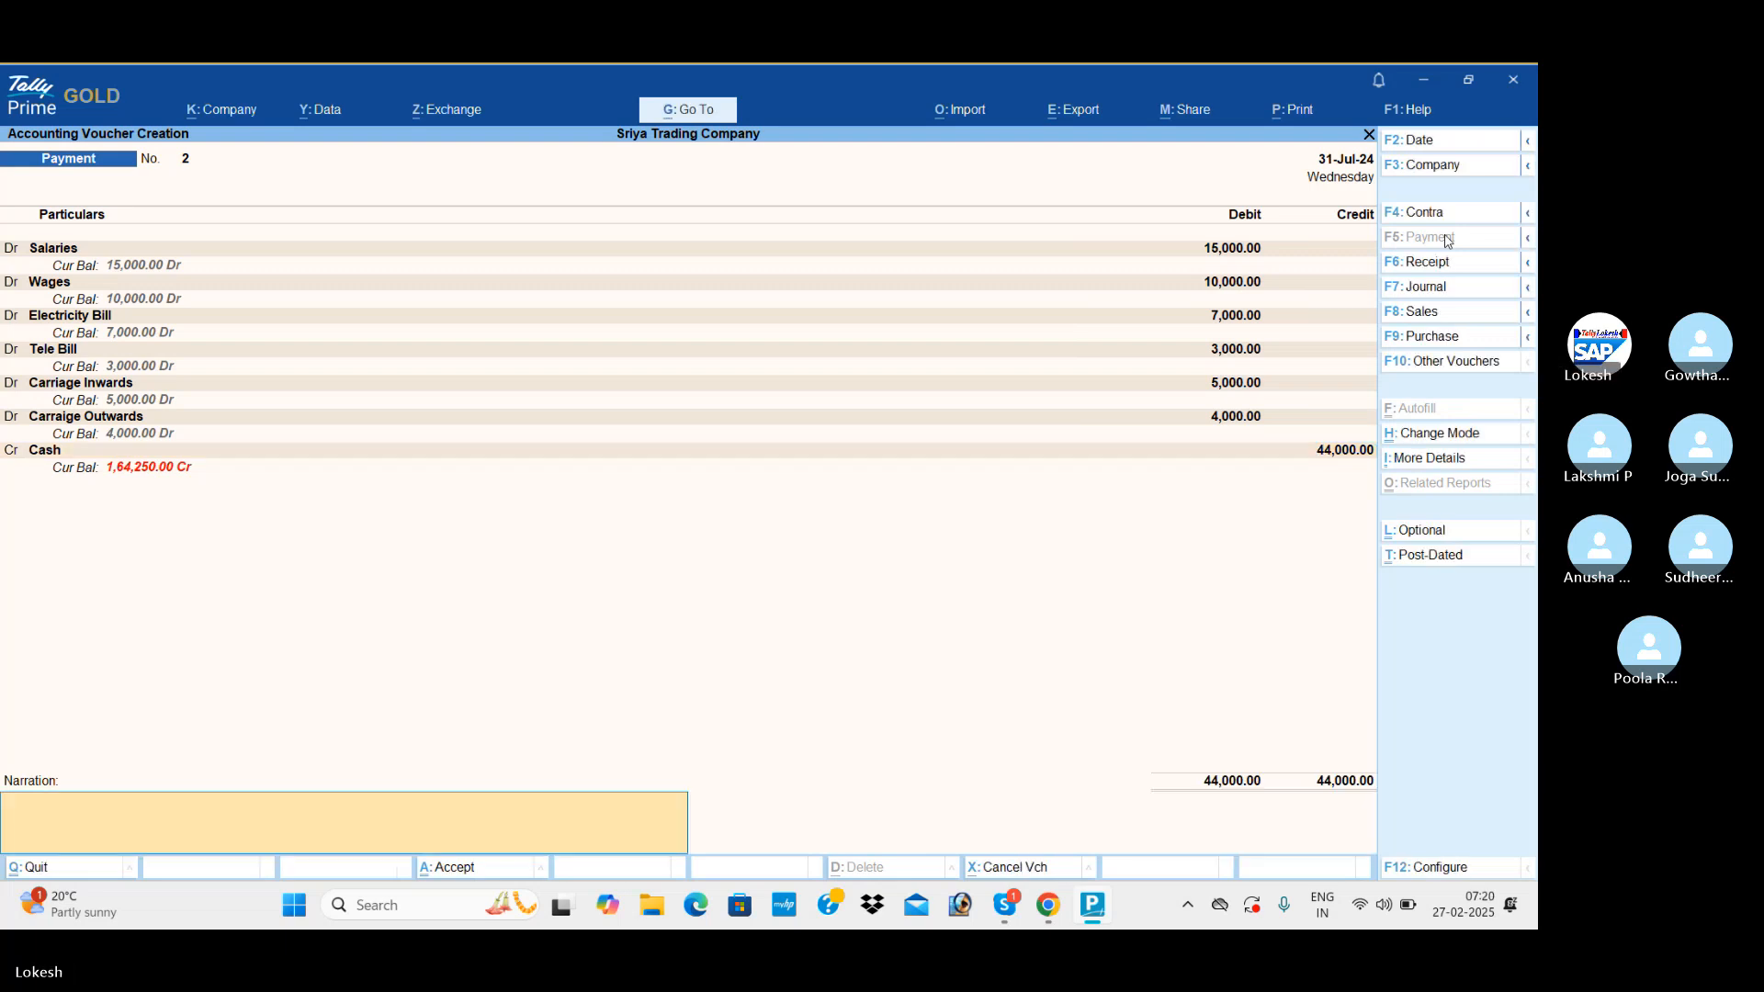
key(Return)
key(Return)
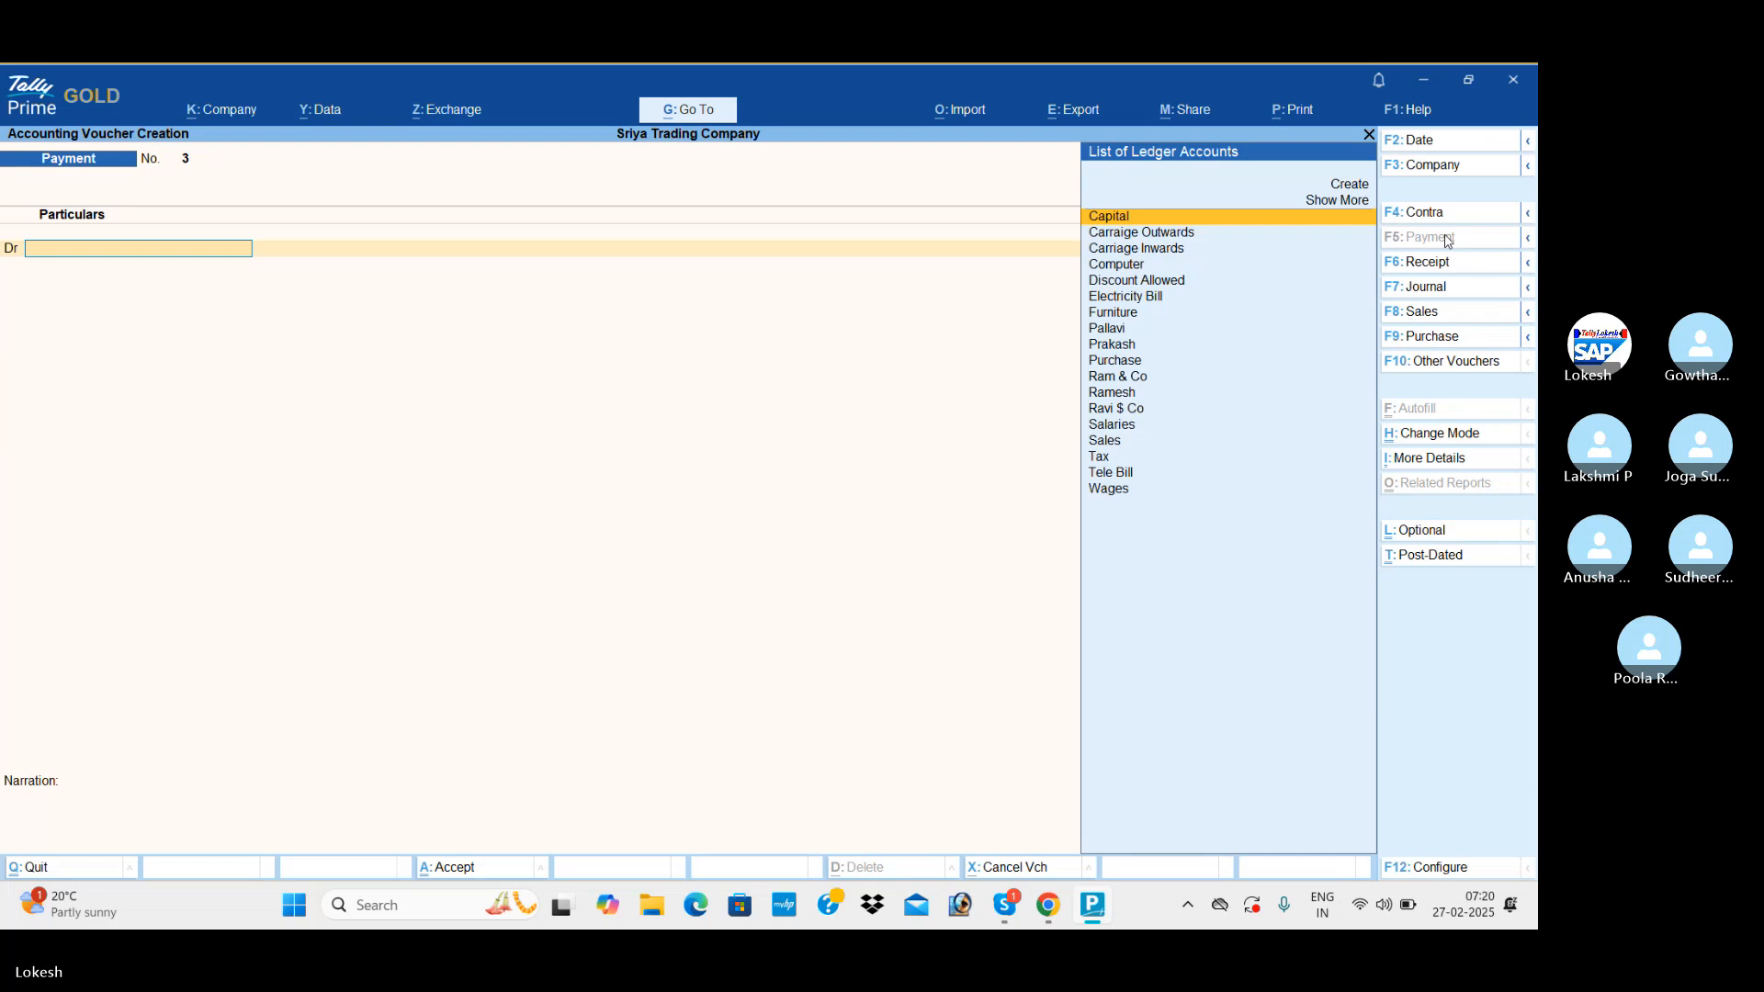
key(Escape)
Review the recorded vouchers in the Day Book for the period 1-Apr-24 to 31-Jul-24.
key(Return)
key(Down)
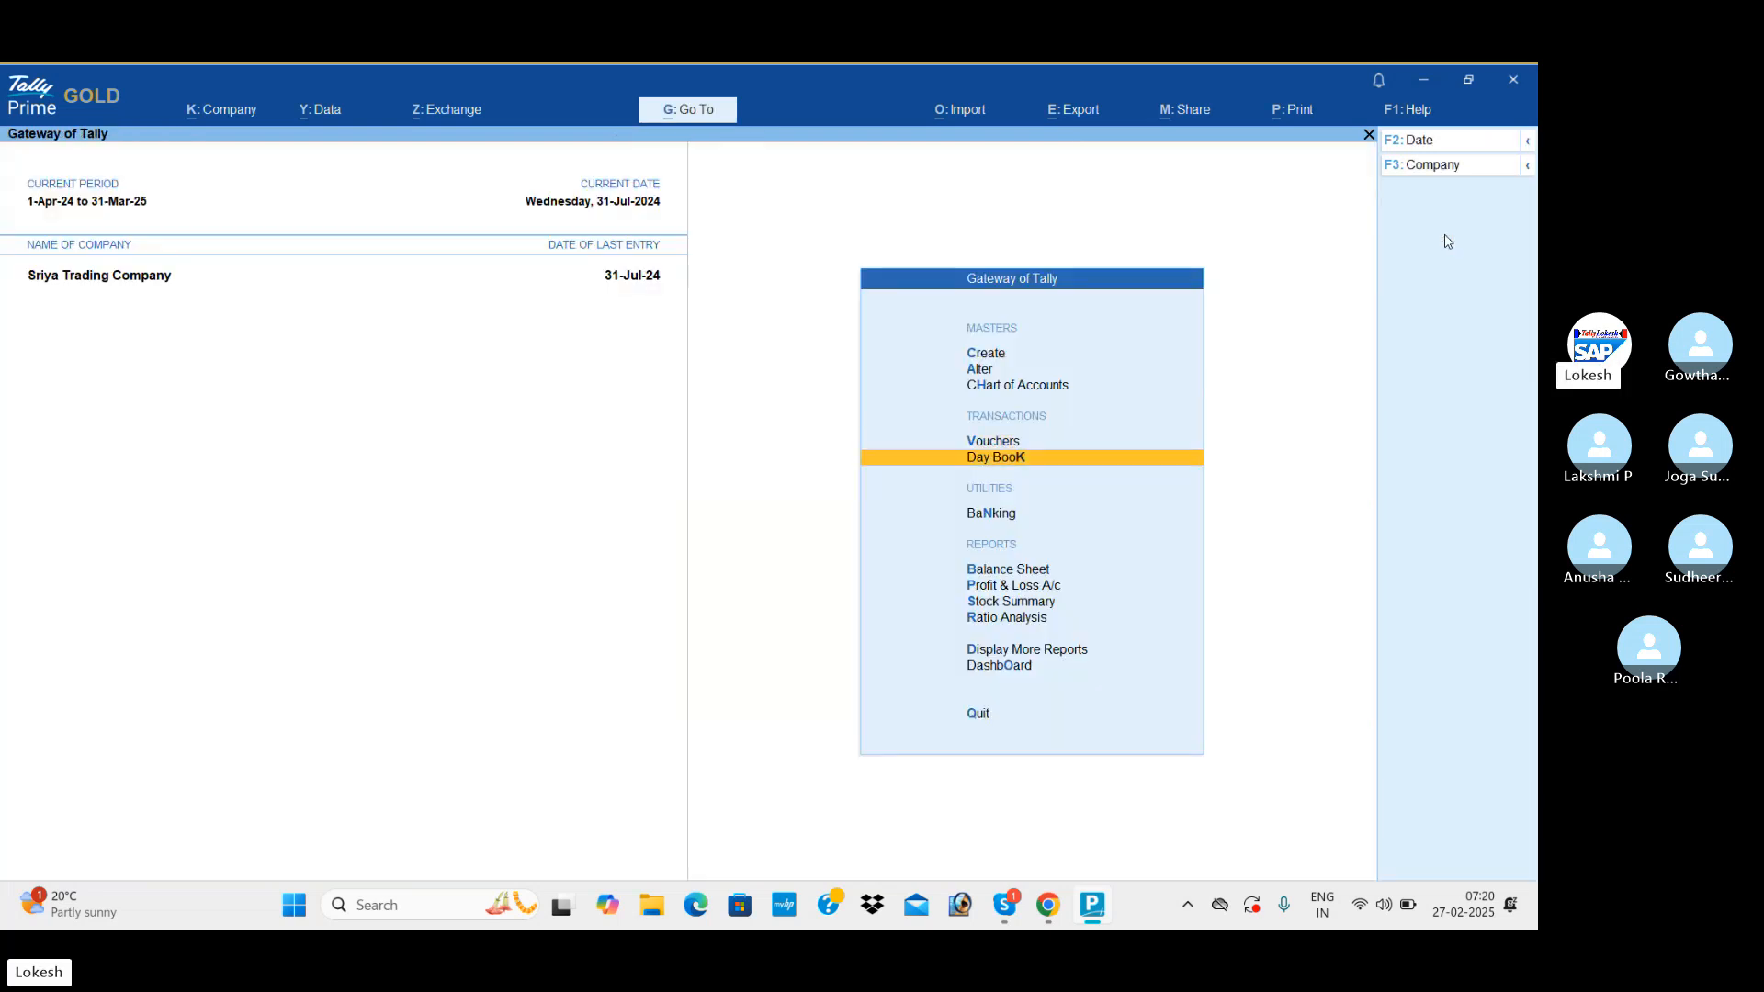
key(Return)
key(alt+F2)
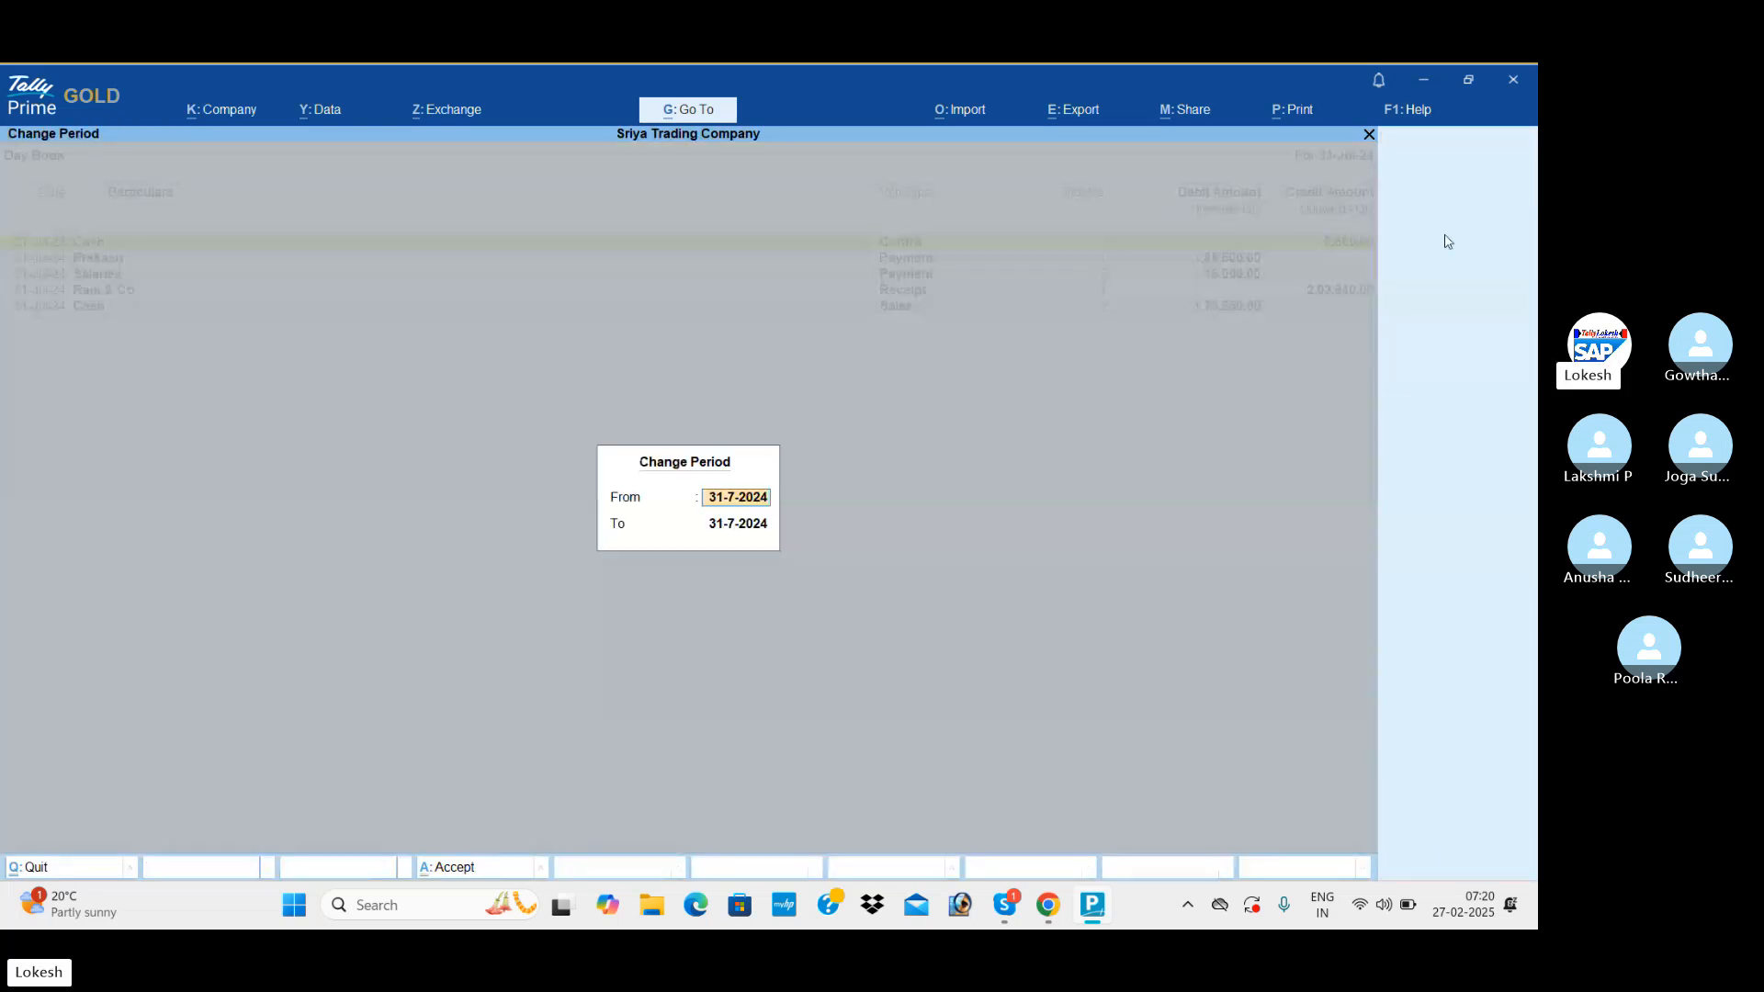
key(BackSpace)
key(Return)
key(BackSpace)
key(Return)
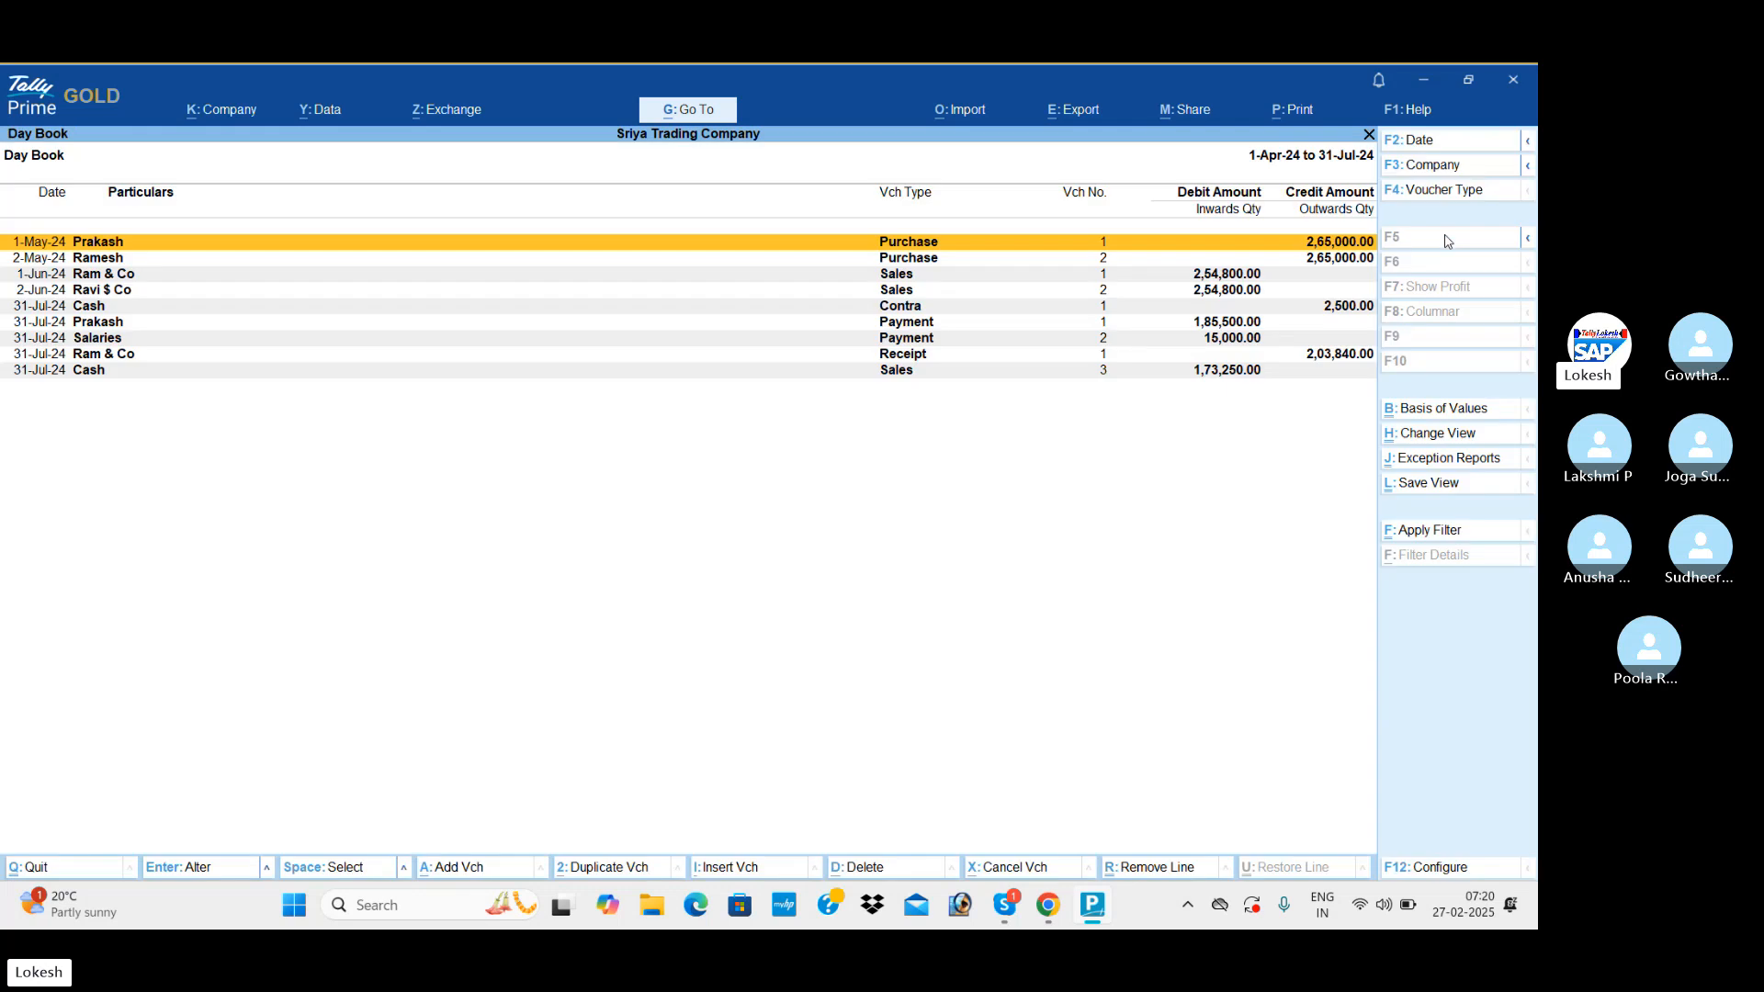
key(Down)
key(Down)
key(Down)
key(Down)
Examine the Profit & Loss A/c in detailed view, going through the expense ledgers down to the nett profit.
key(Down)
key(Down)
key(Down)
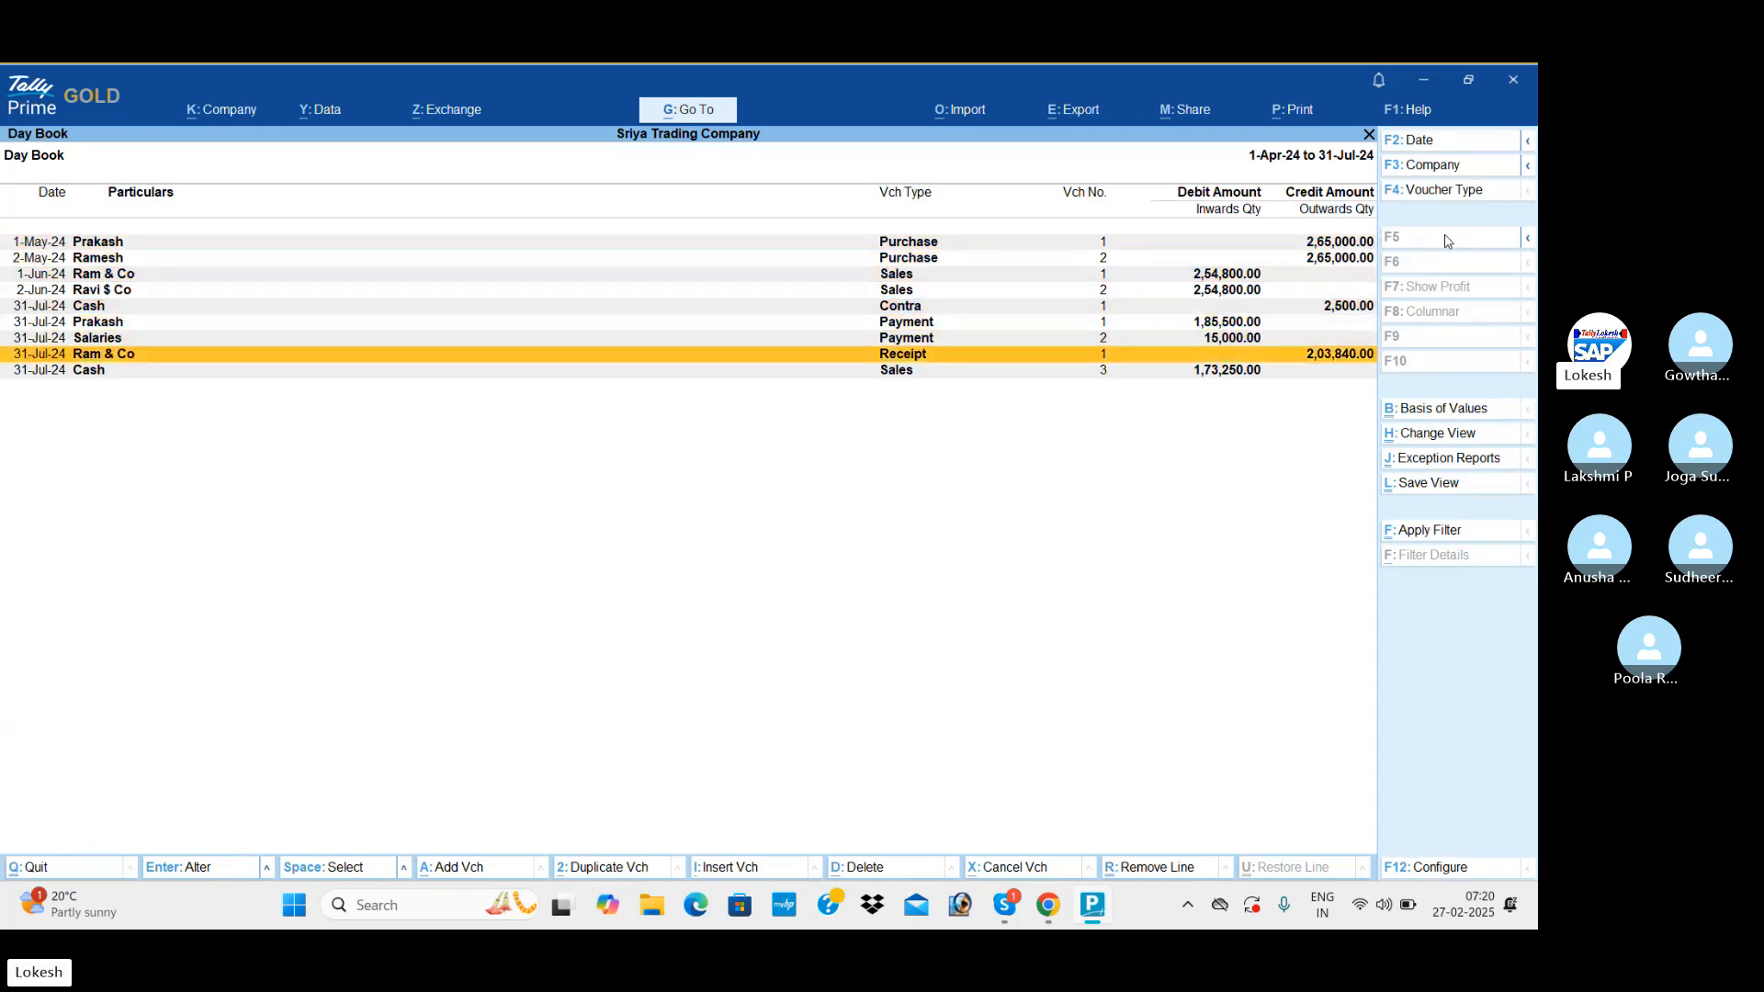
key(Escape)
key(Down)
key(Down)
key(Down)
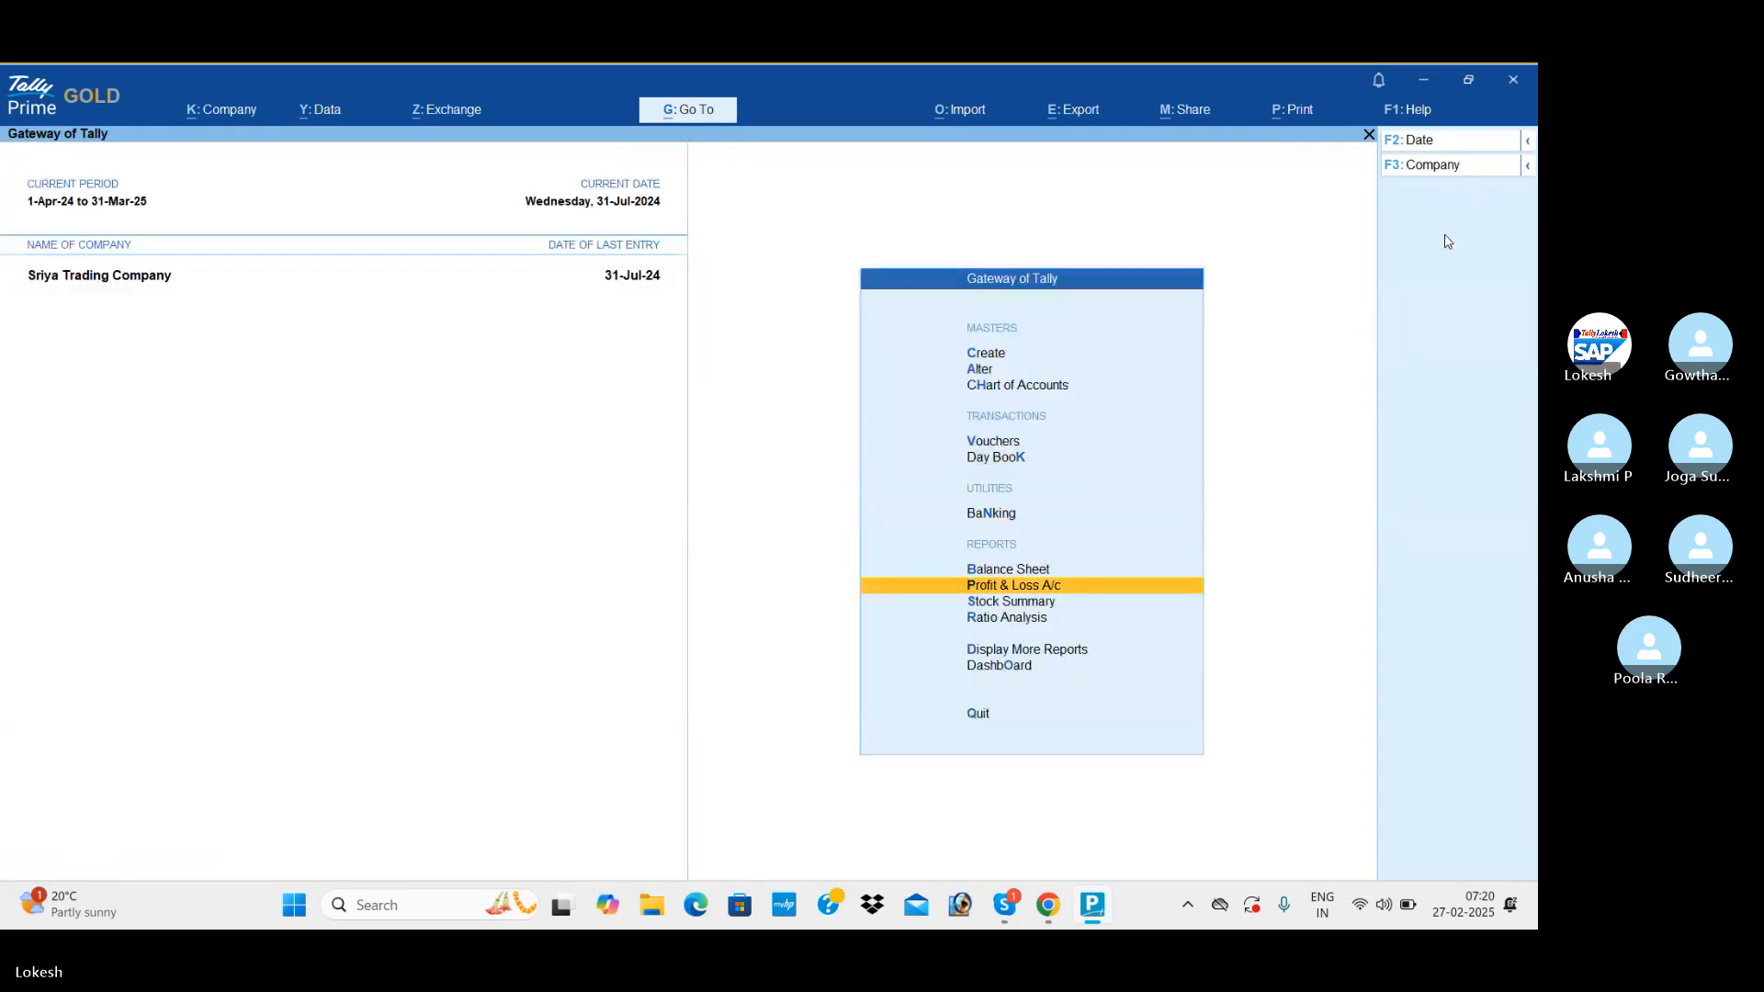
key(Return)
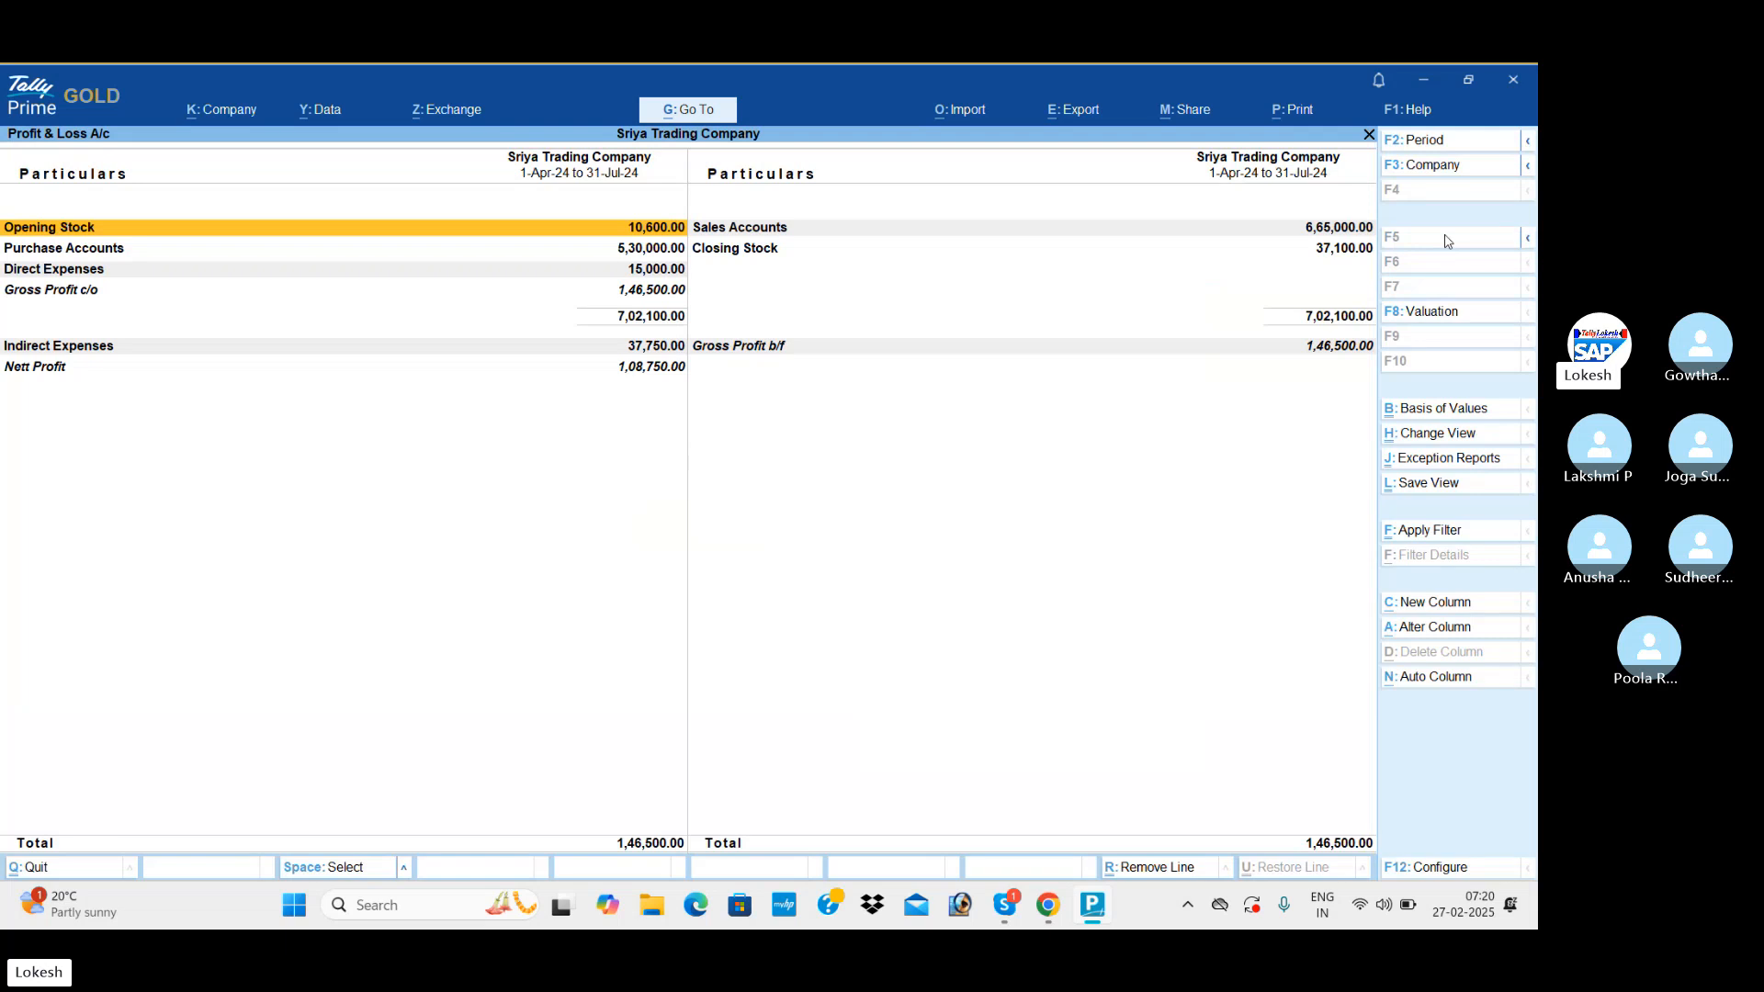
key(alt+F5)
key(Down)
key(Down)
key(Down)
key(Down)
key(Down)
key(Down)
key(Down)
key(Down)
key(Down)
key(Down)
key(Down)
key(Down)
key(Down)
key(Down)
key(Down)
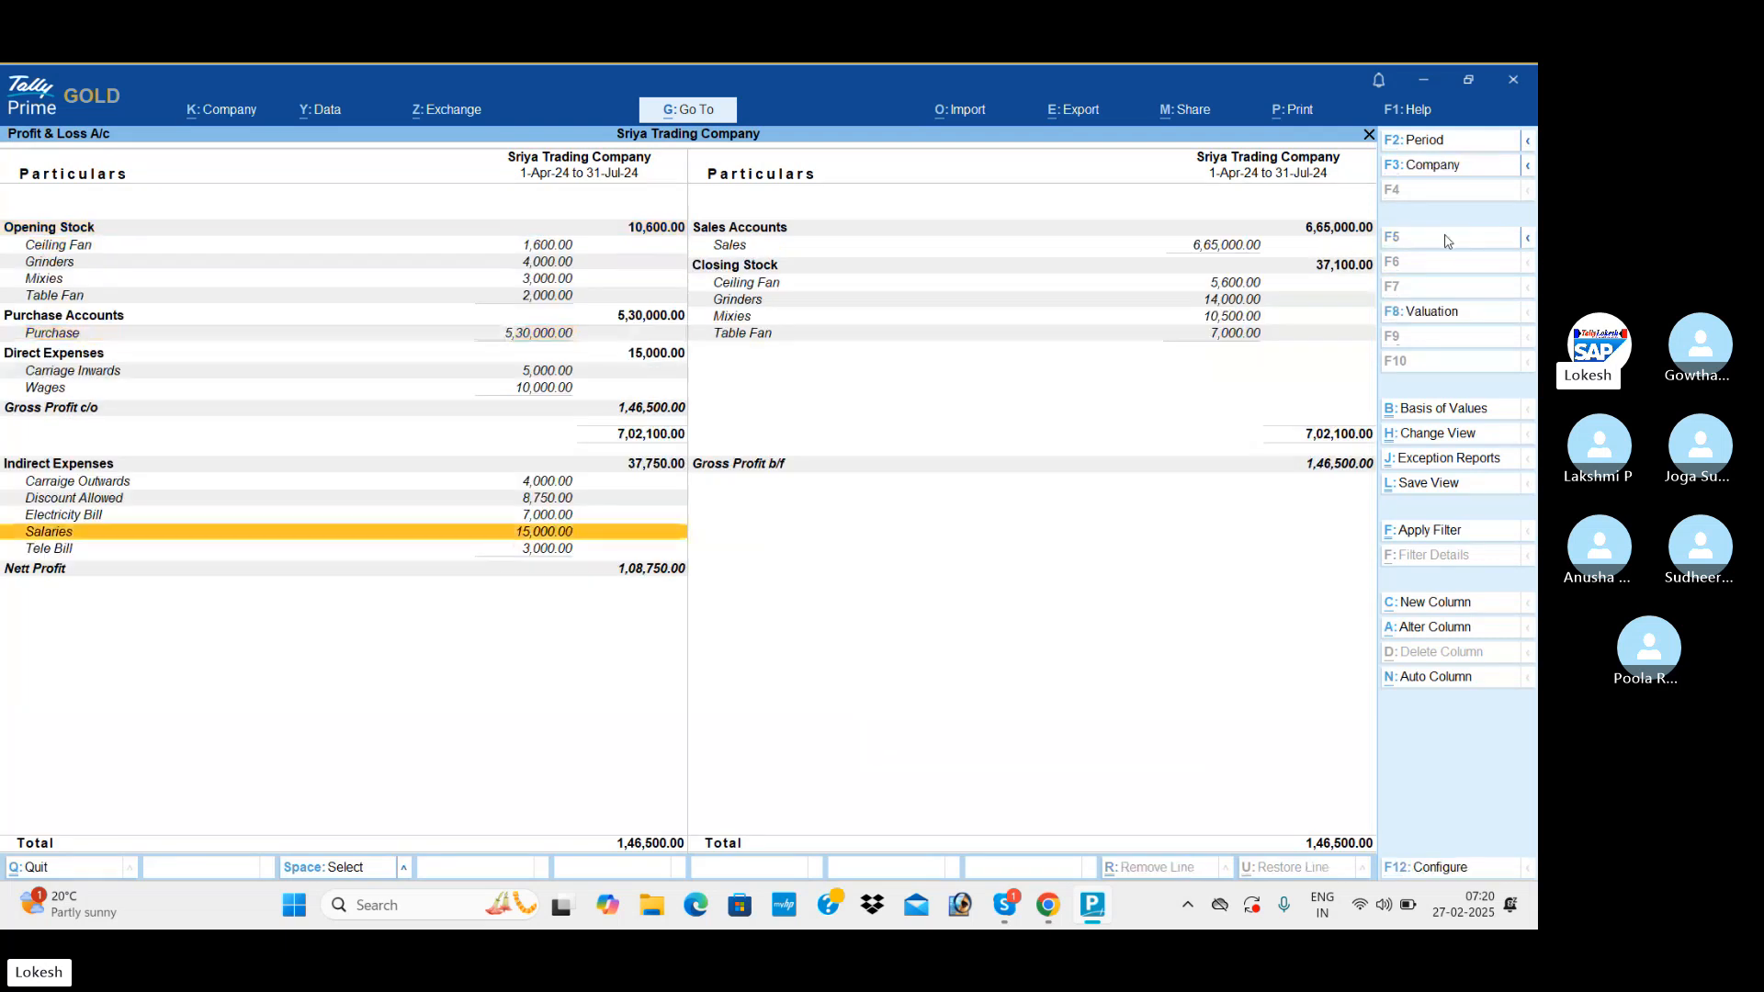
key(Down)
key(Down)
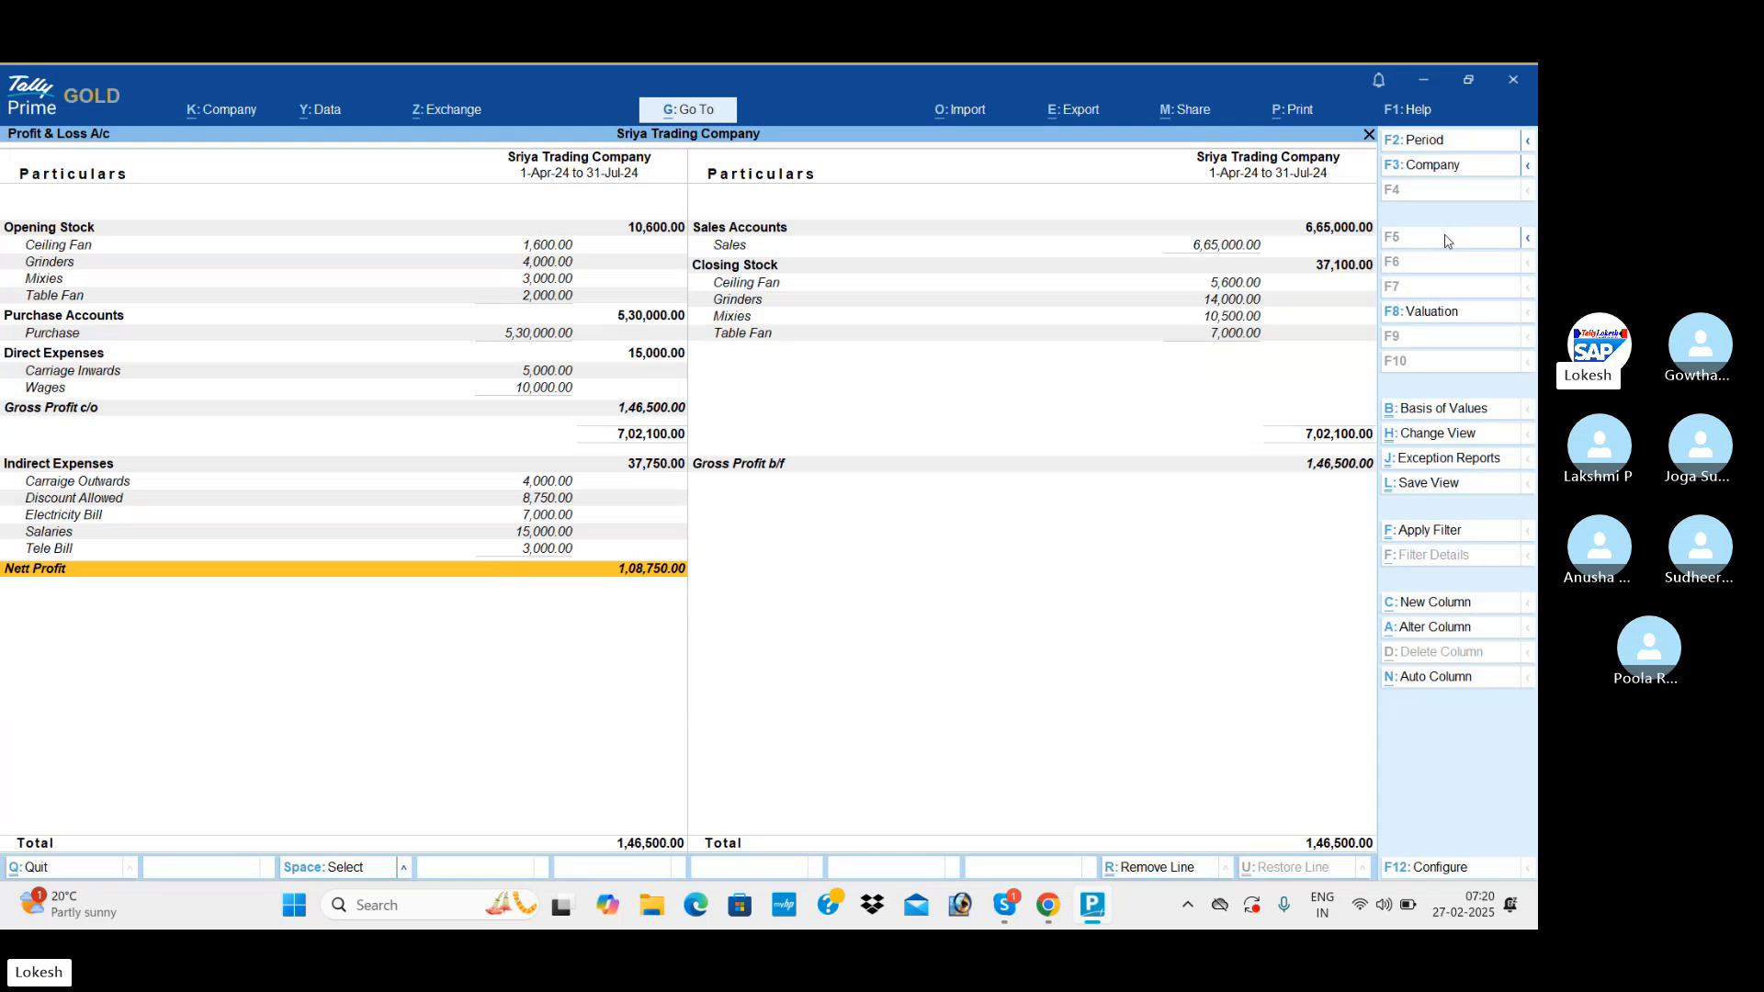
key(Escape)
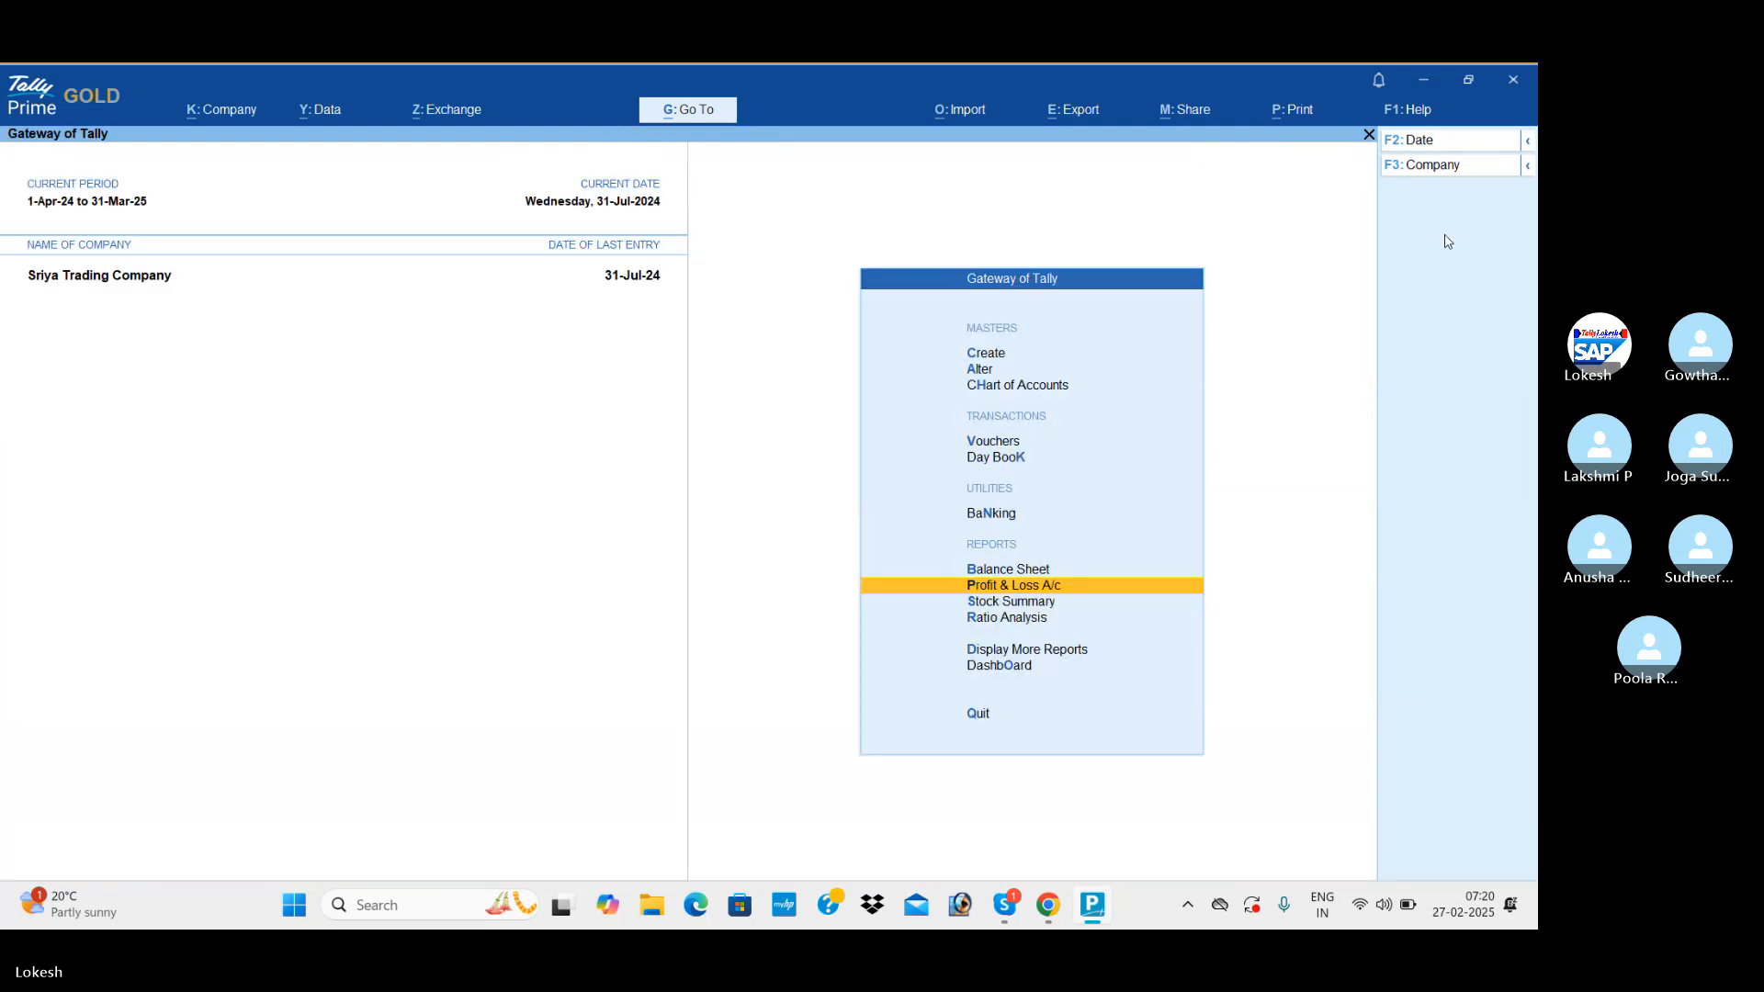
Open the Stock Summary and configure it to show goods inwards and goods outwards.
key(Down)
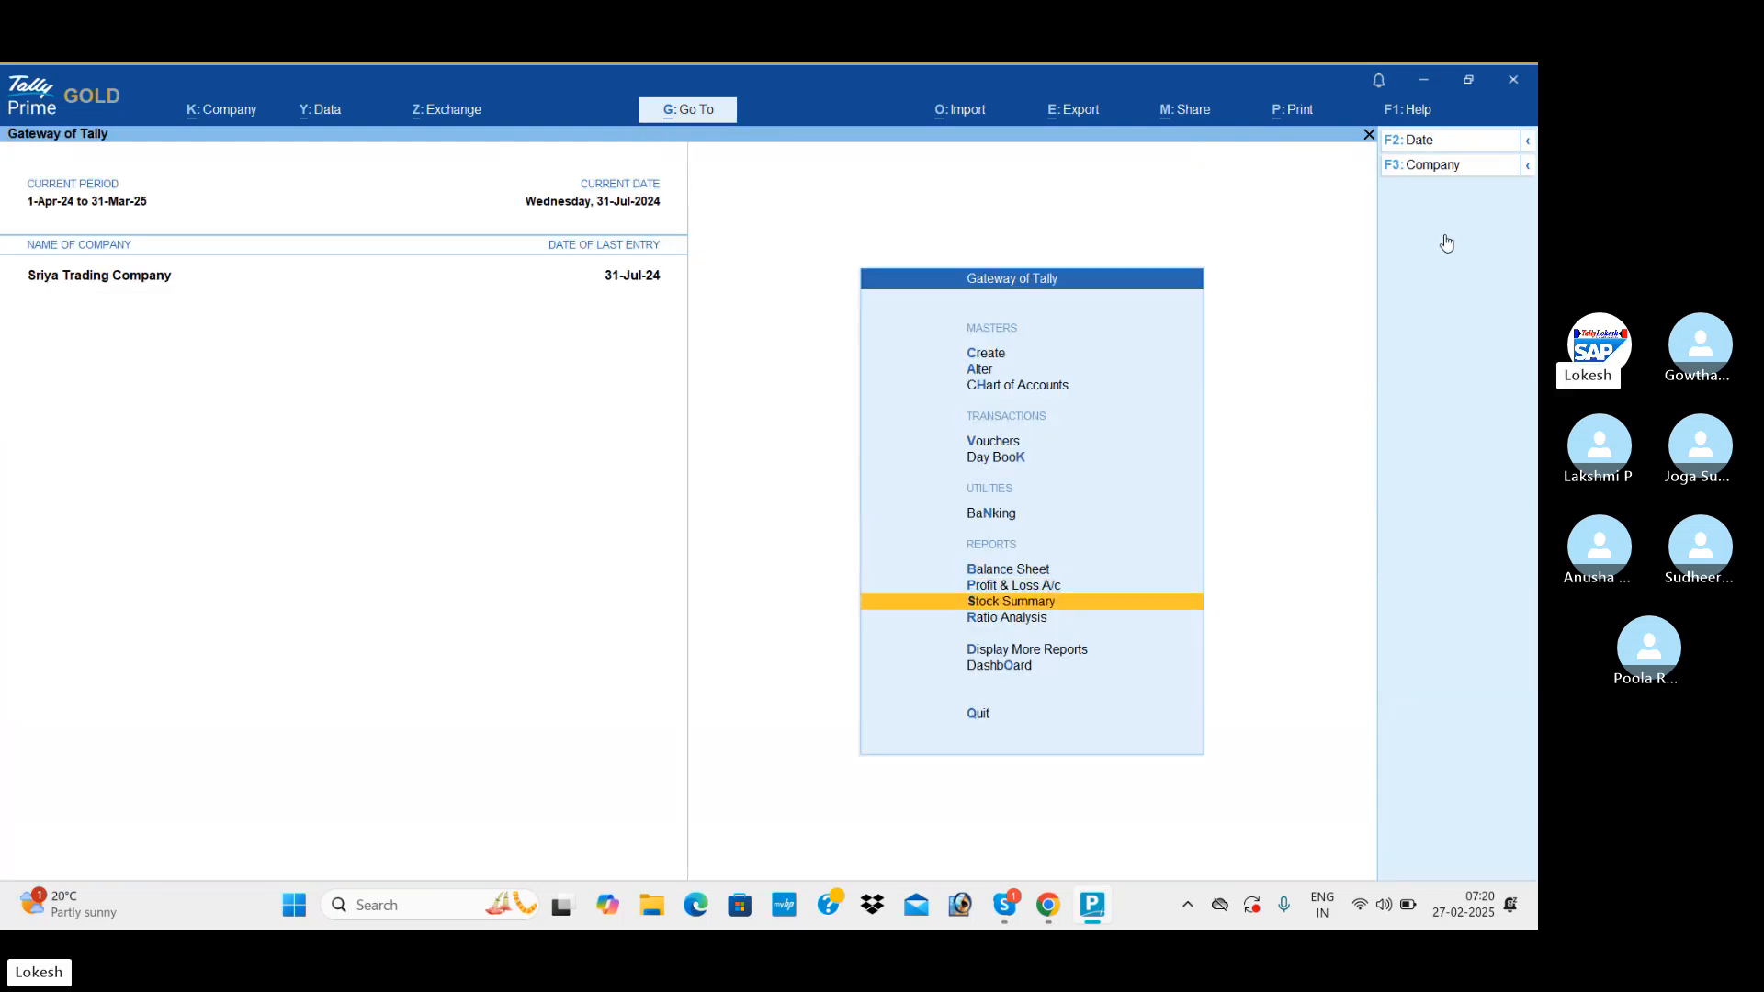
key(Return)
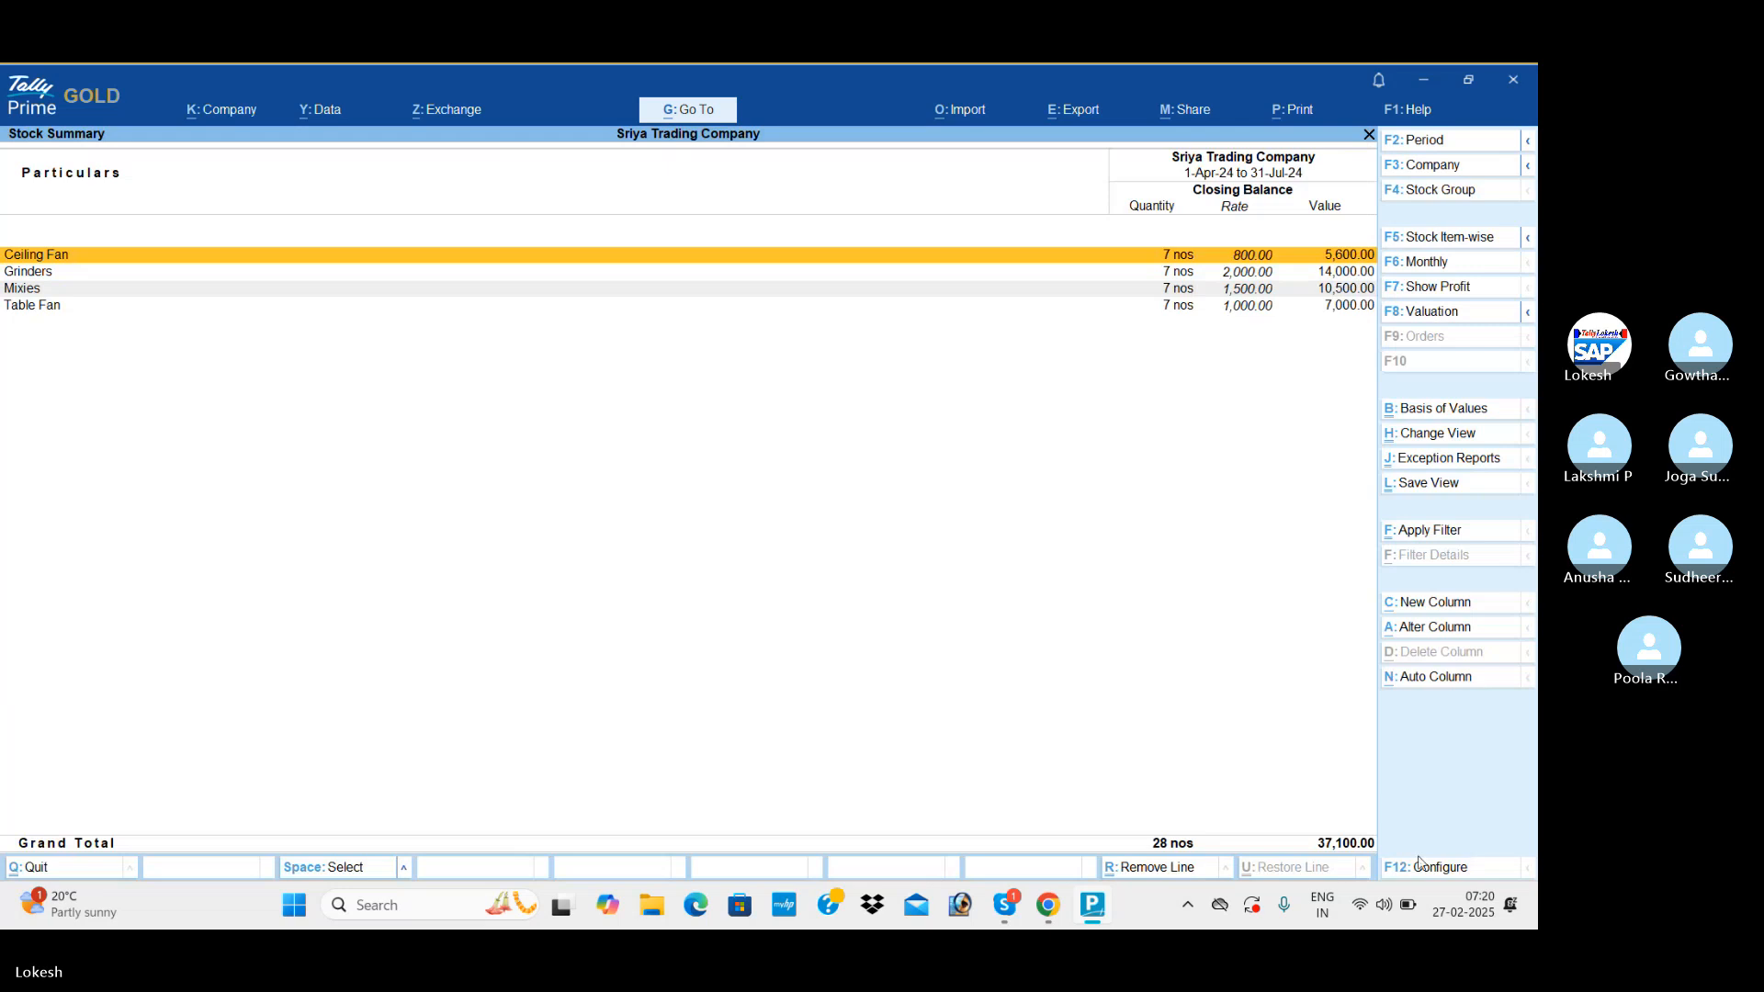
click(1454, 869)
key(Down)
key(Down)
key(Down)
key(Down)
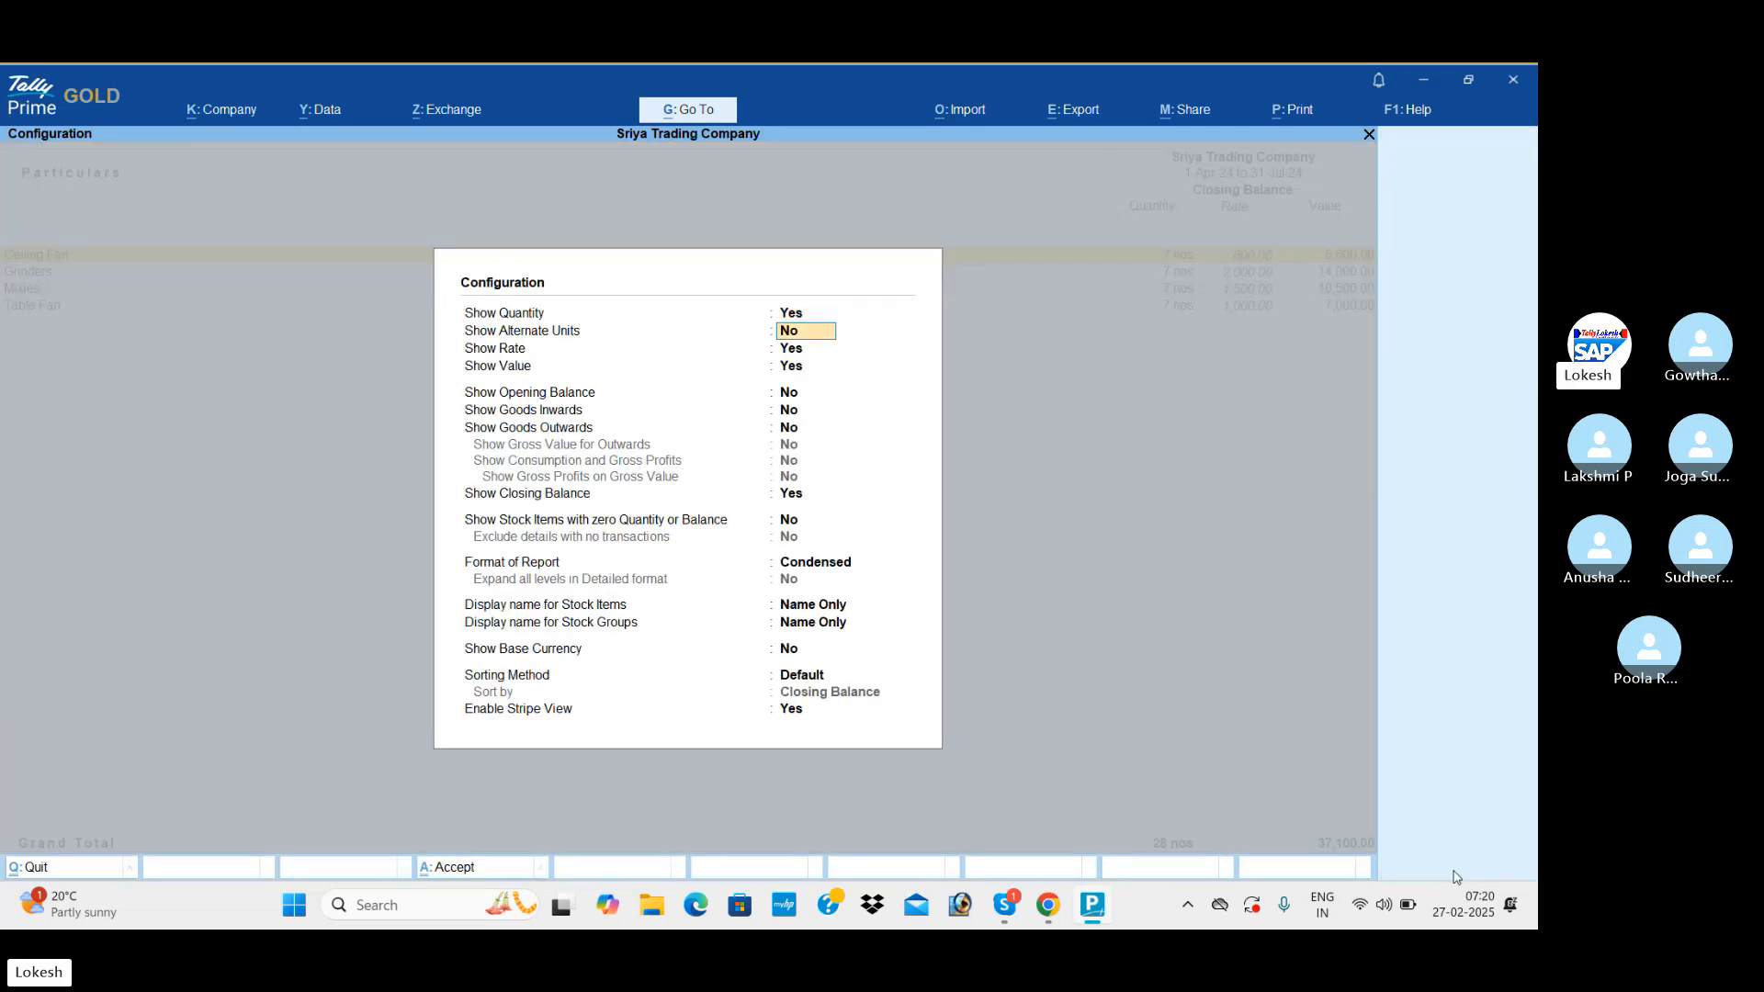
key(Down)
text(y)
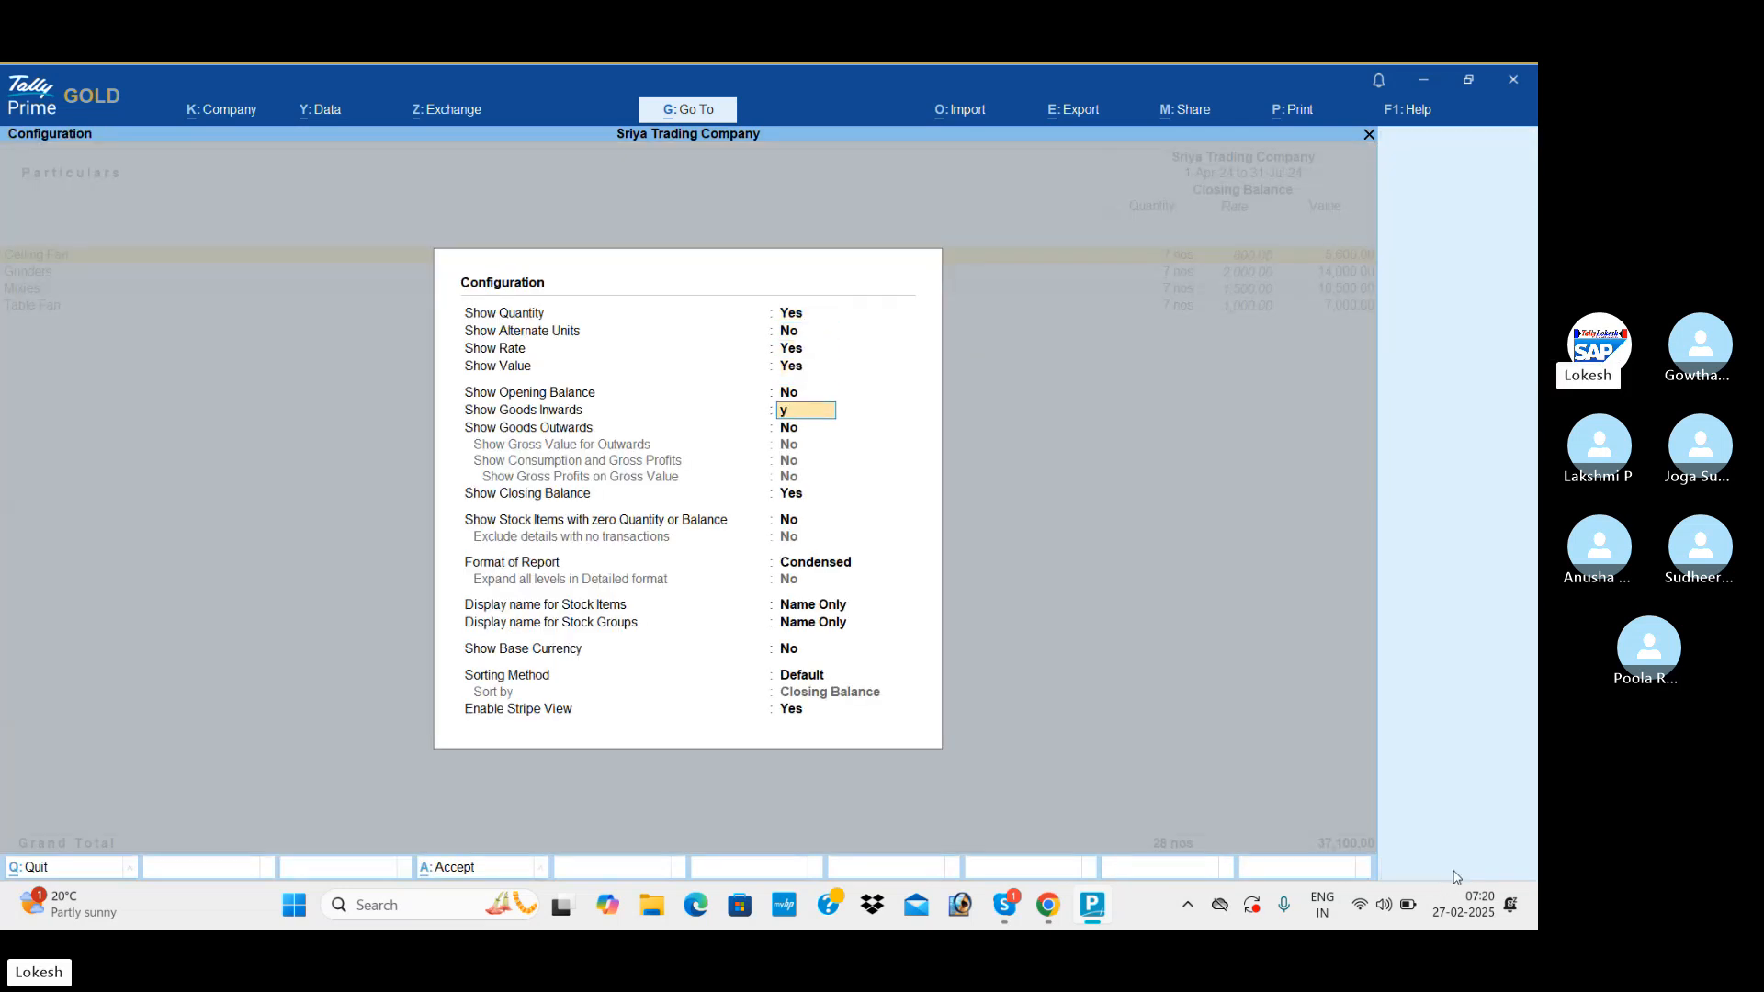
key(Return)
text(y)
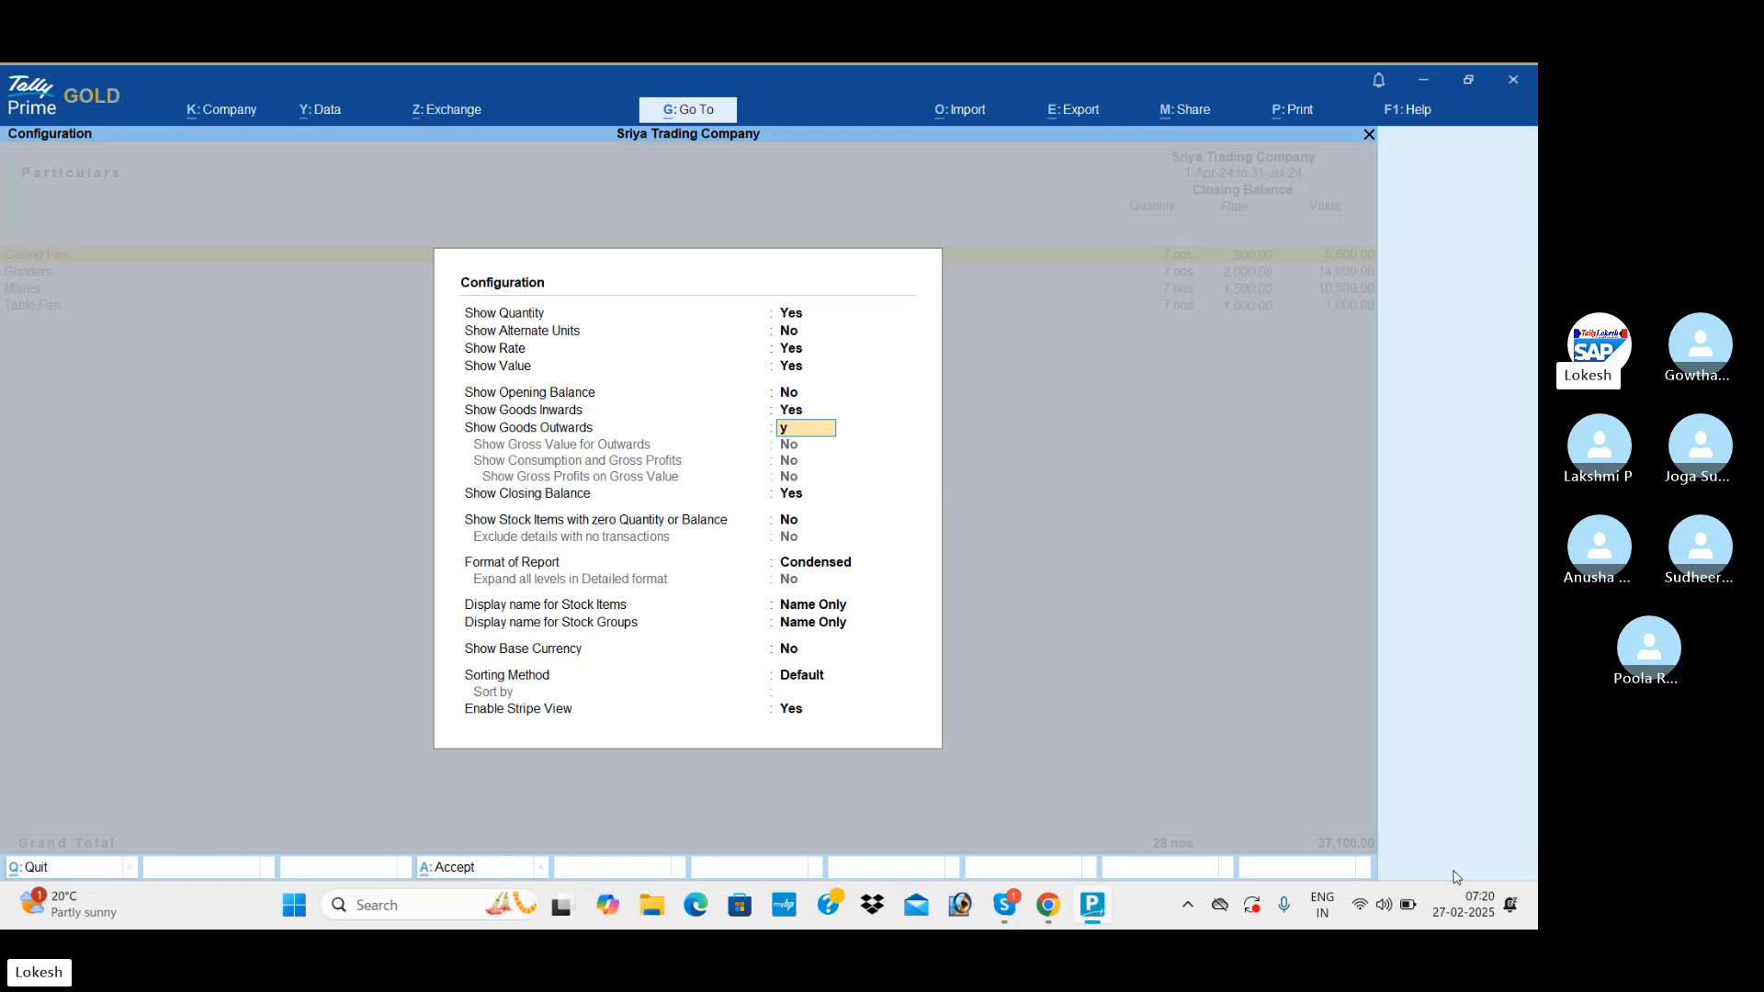
key(Return)
key(Down)
key(Down)
key(Return)
key(Return)
key(Return)
key(Return)
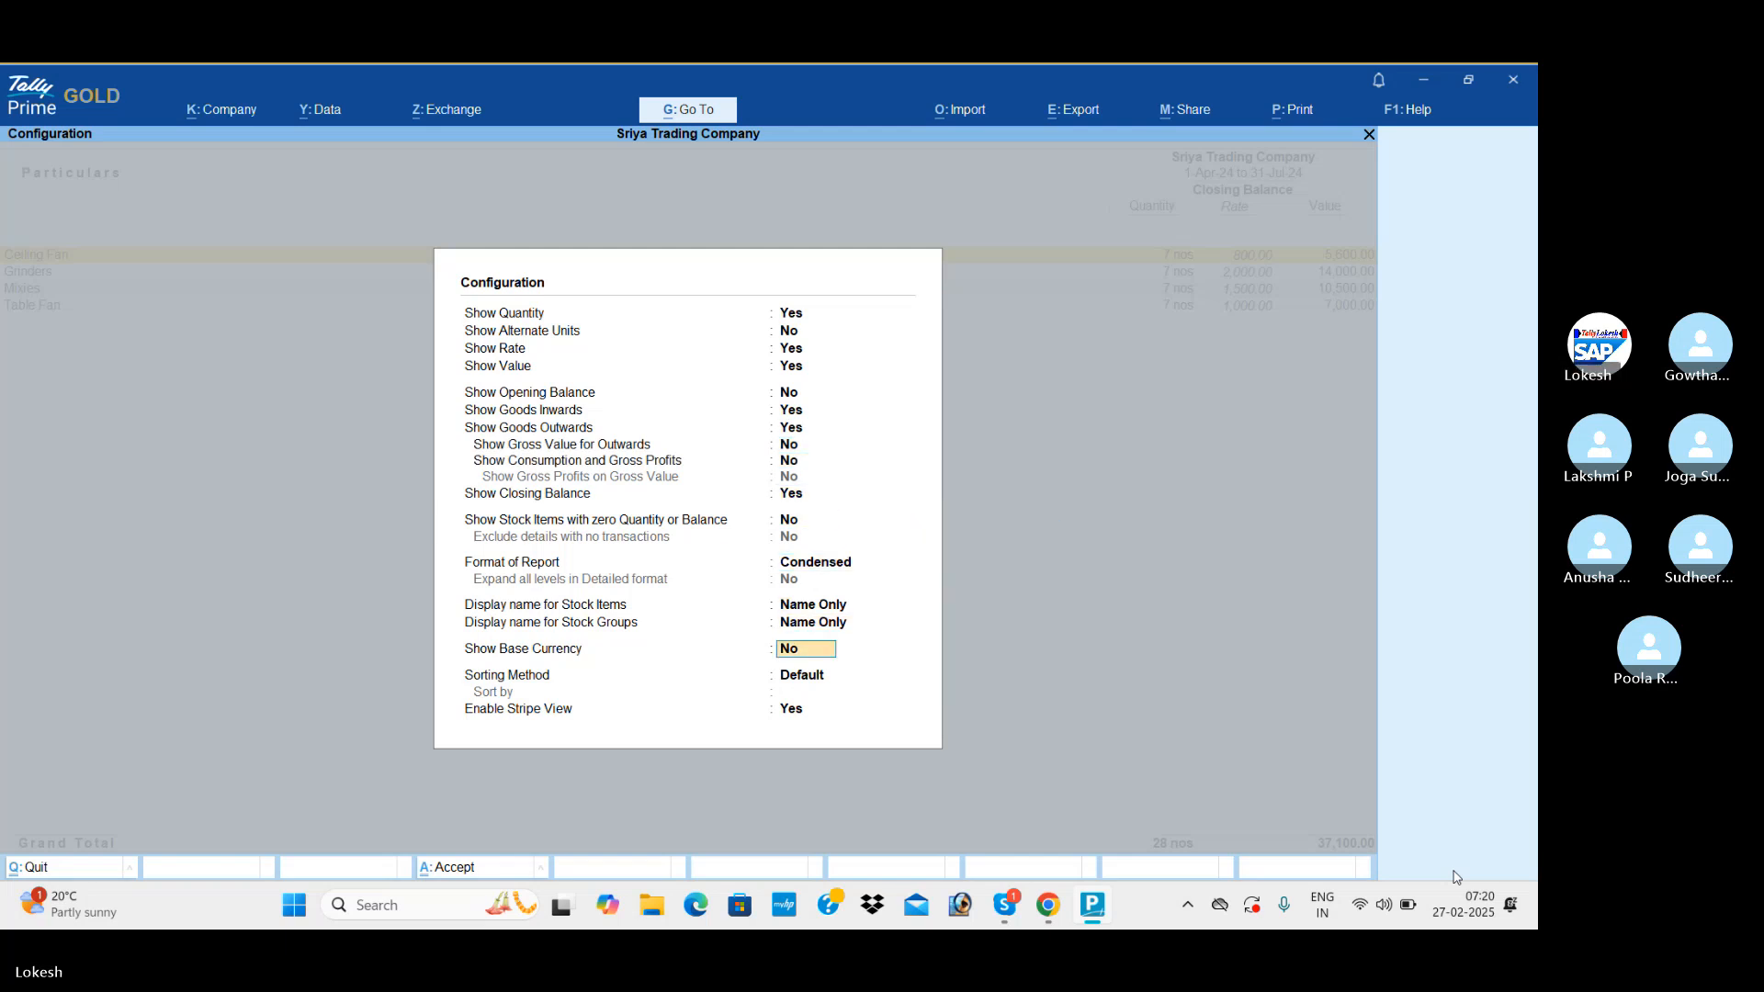
key(Return)
key(Return)
key(Return)
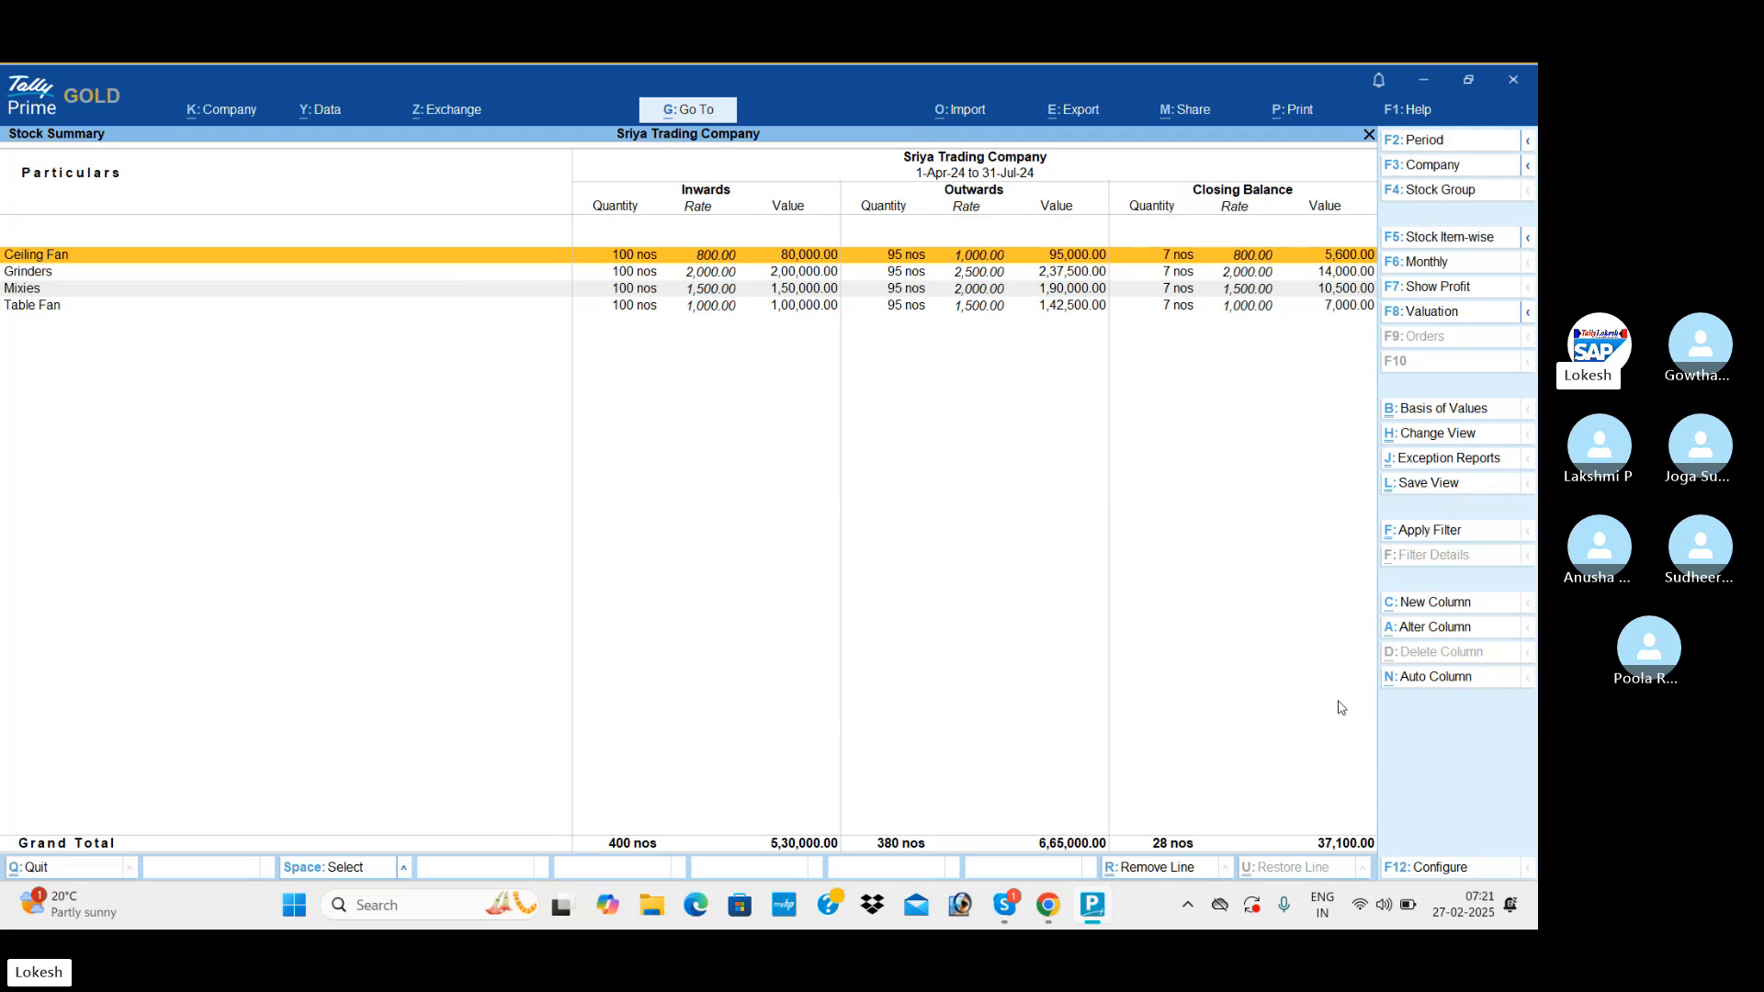
Configure the Stock Summary to show the opening balance as well.
click(1442, 873)
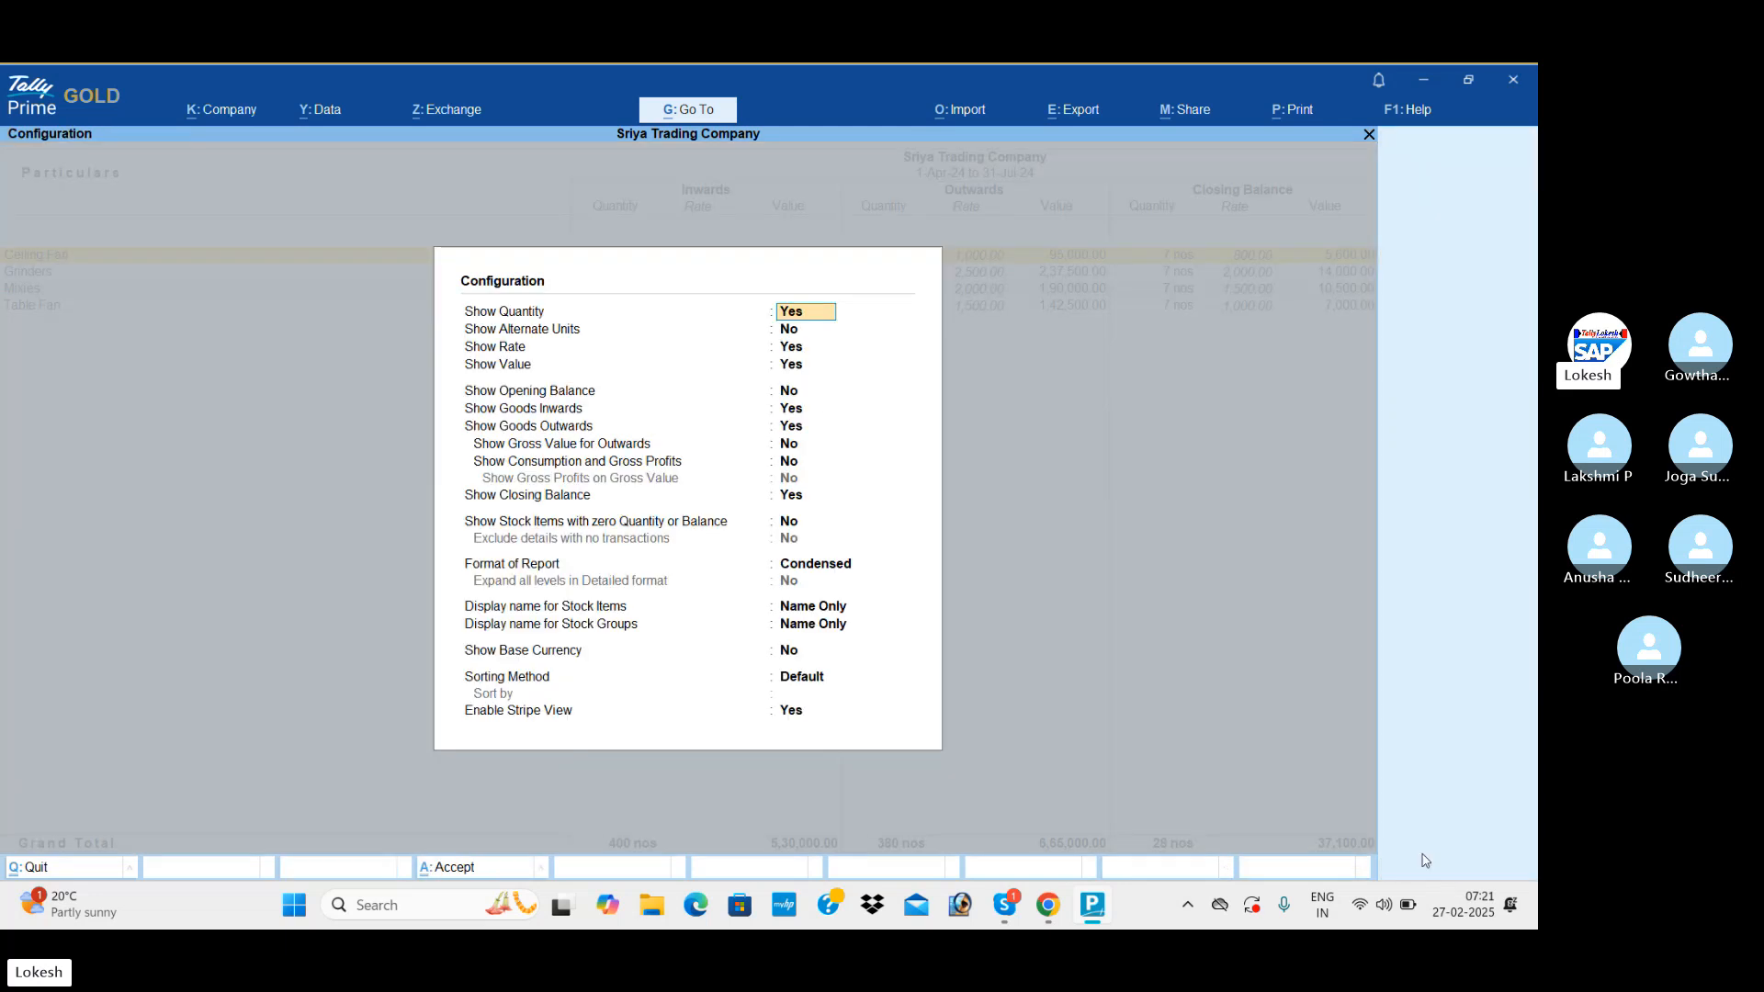
click(795, 393)
key(y)
key(ctrl+a)
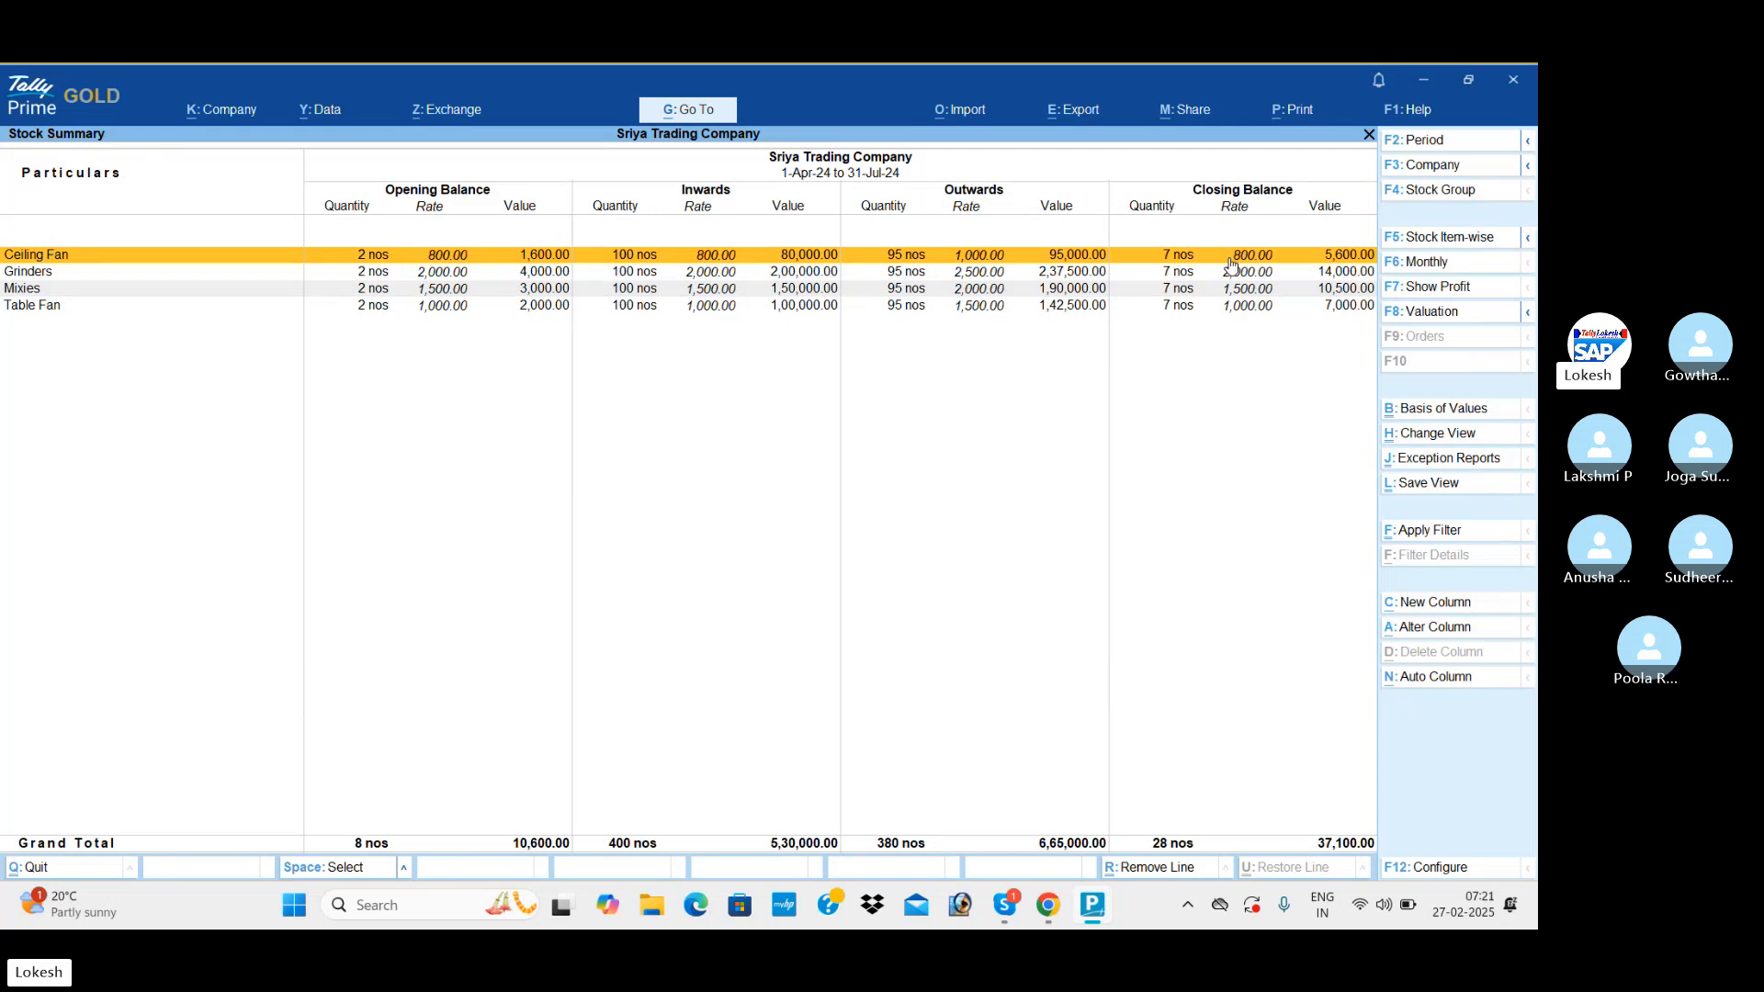
Leave the Stock Summary and view the company's Dashboard for the period 1-Apr-24 to 31-Jul-24.
key(Escape)
key(Down)
key(Down)
key(Down)
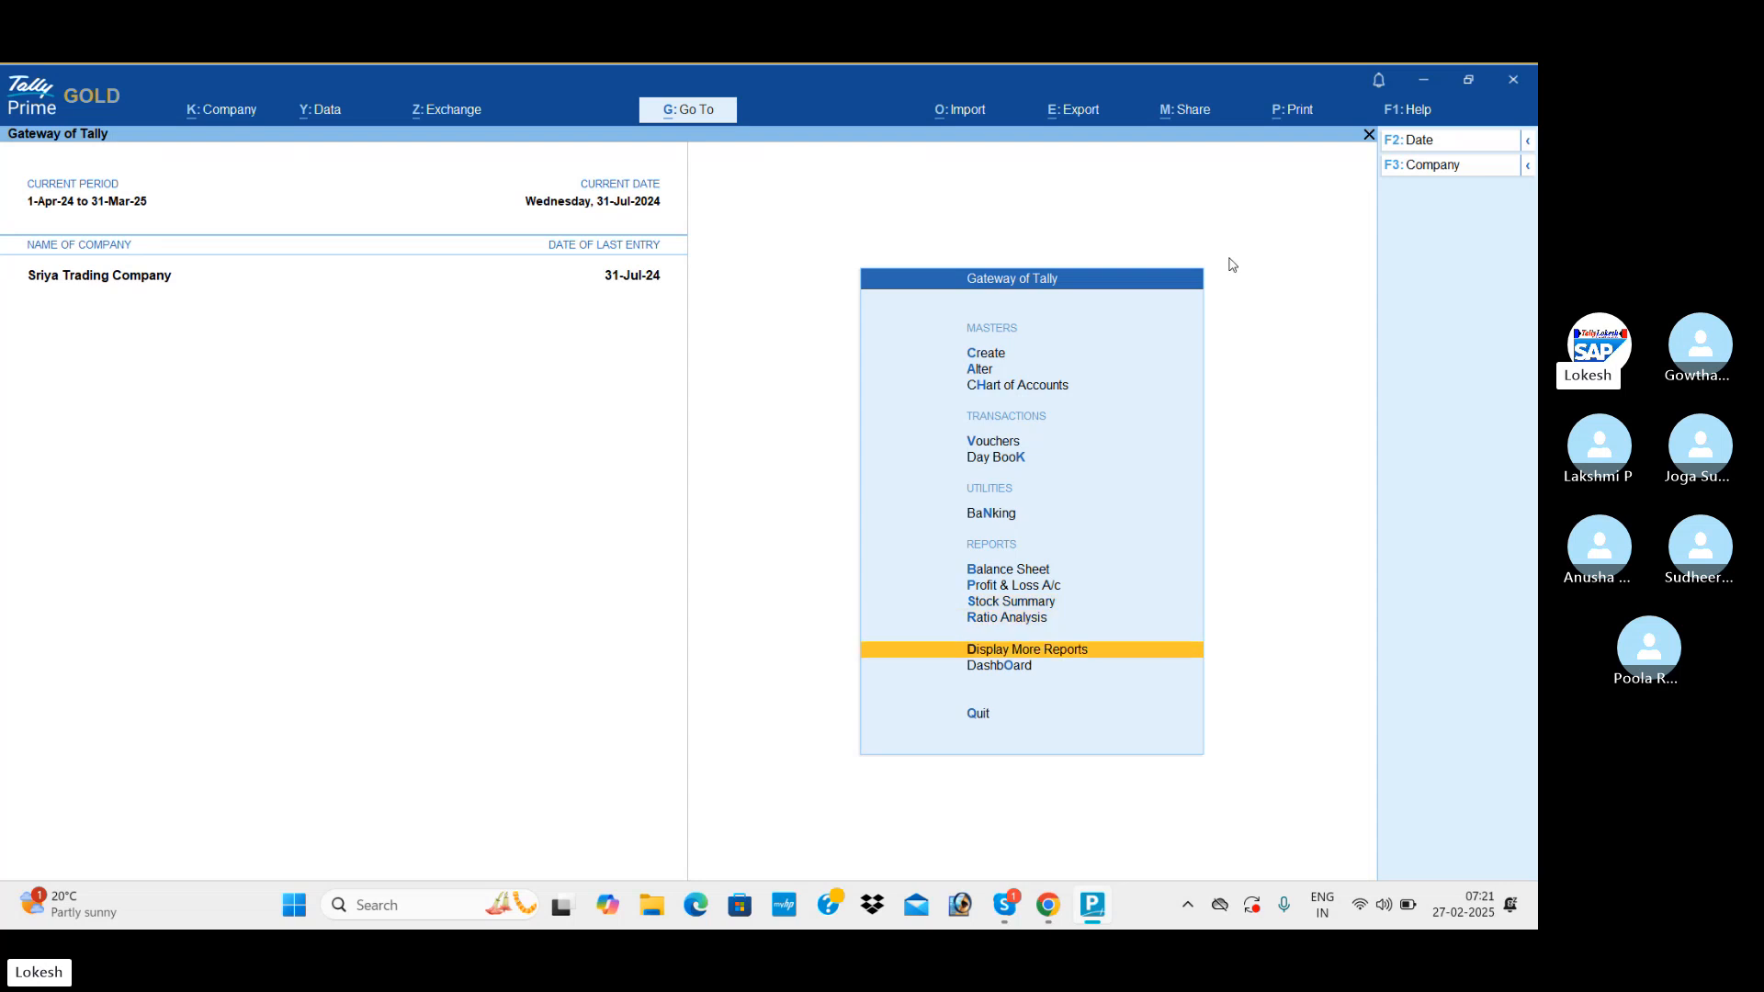
key(Return)
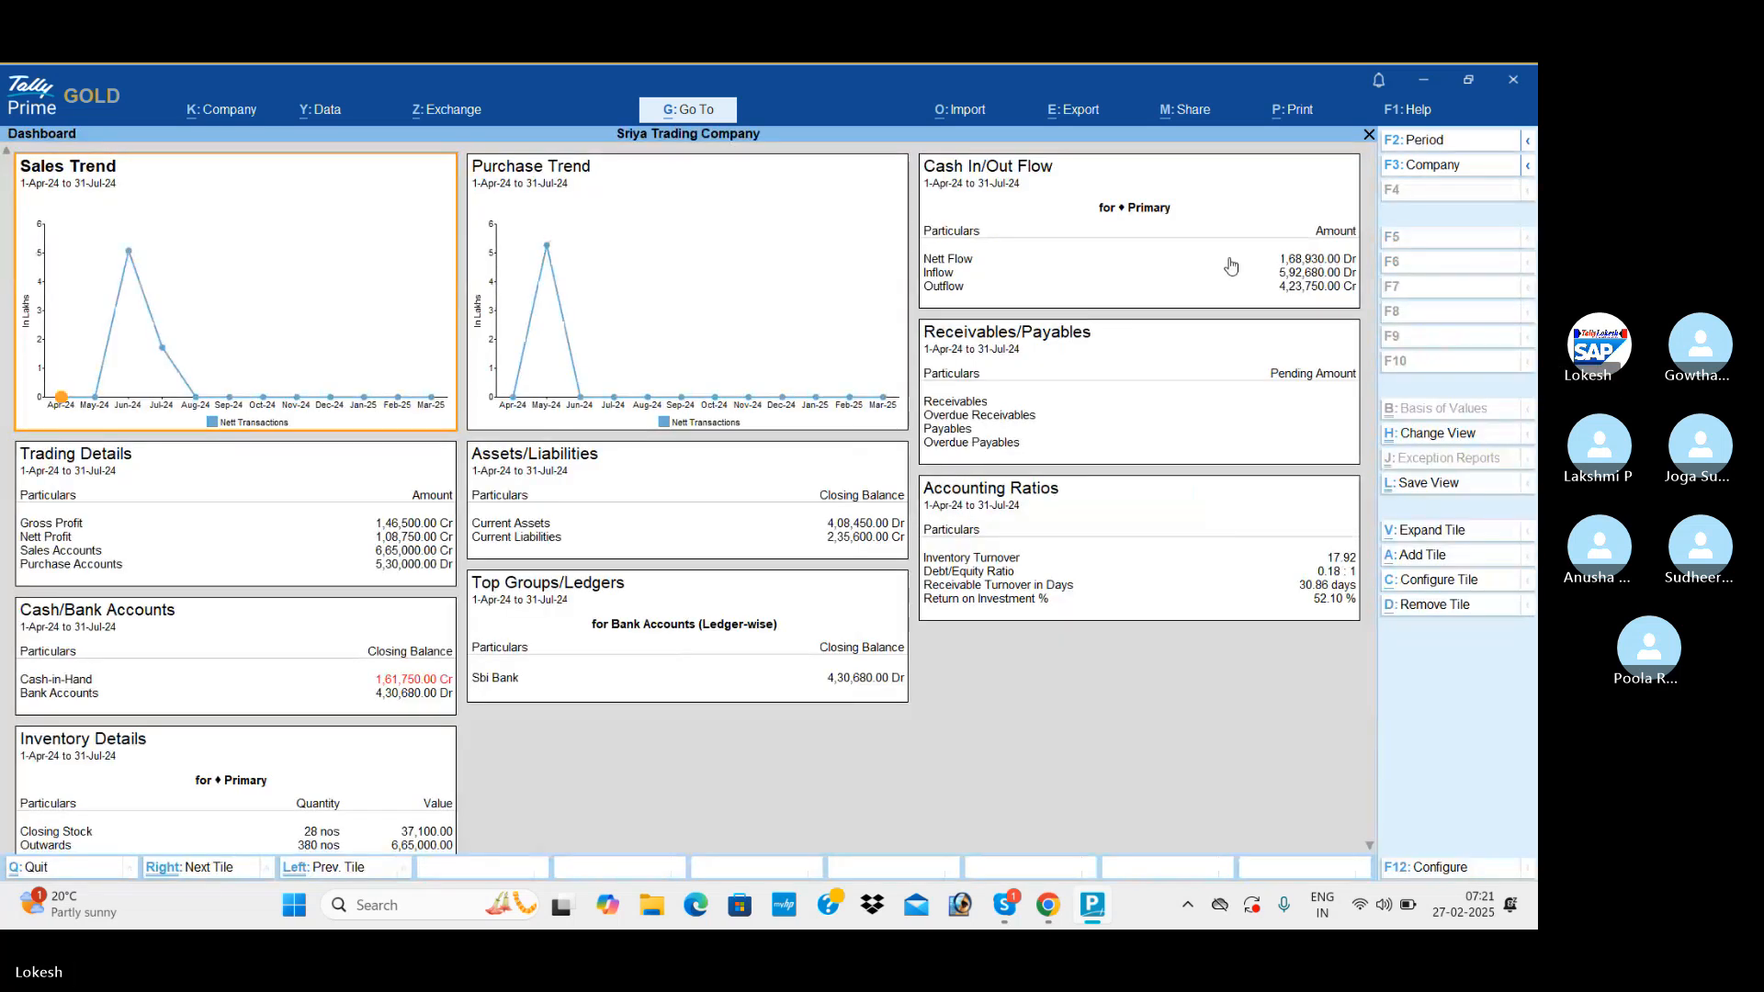
key(Escape)
View the Trial Balance in detailed form, showing the ledgers and subgroups under each group.
key(Up)
key(Return)
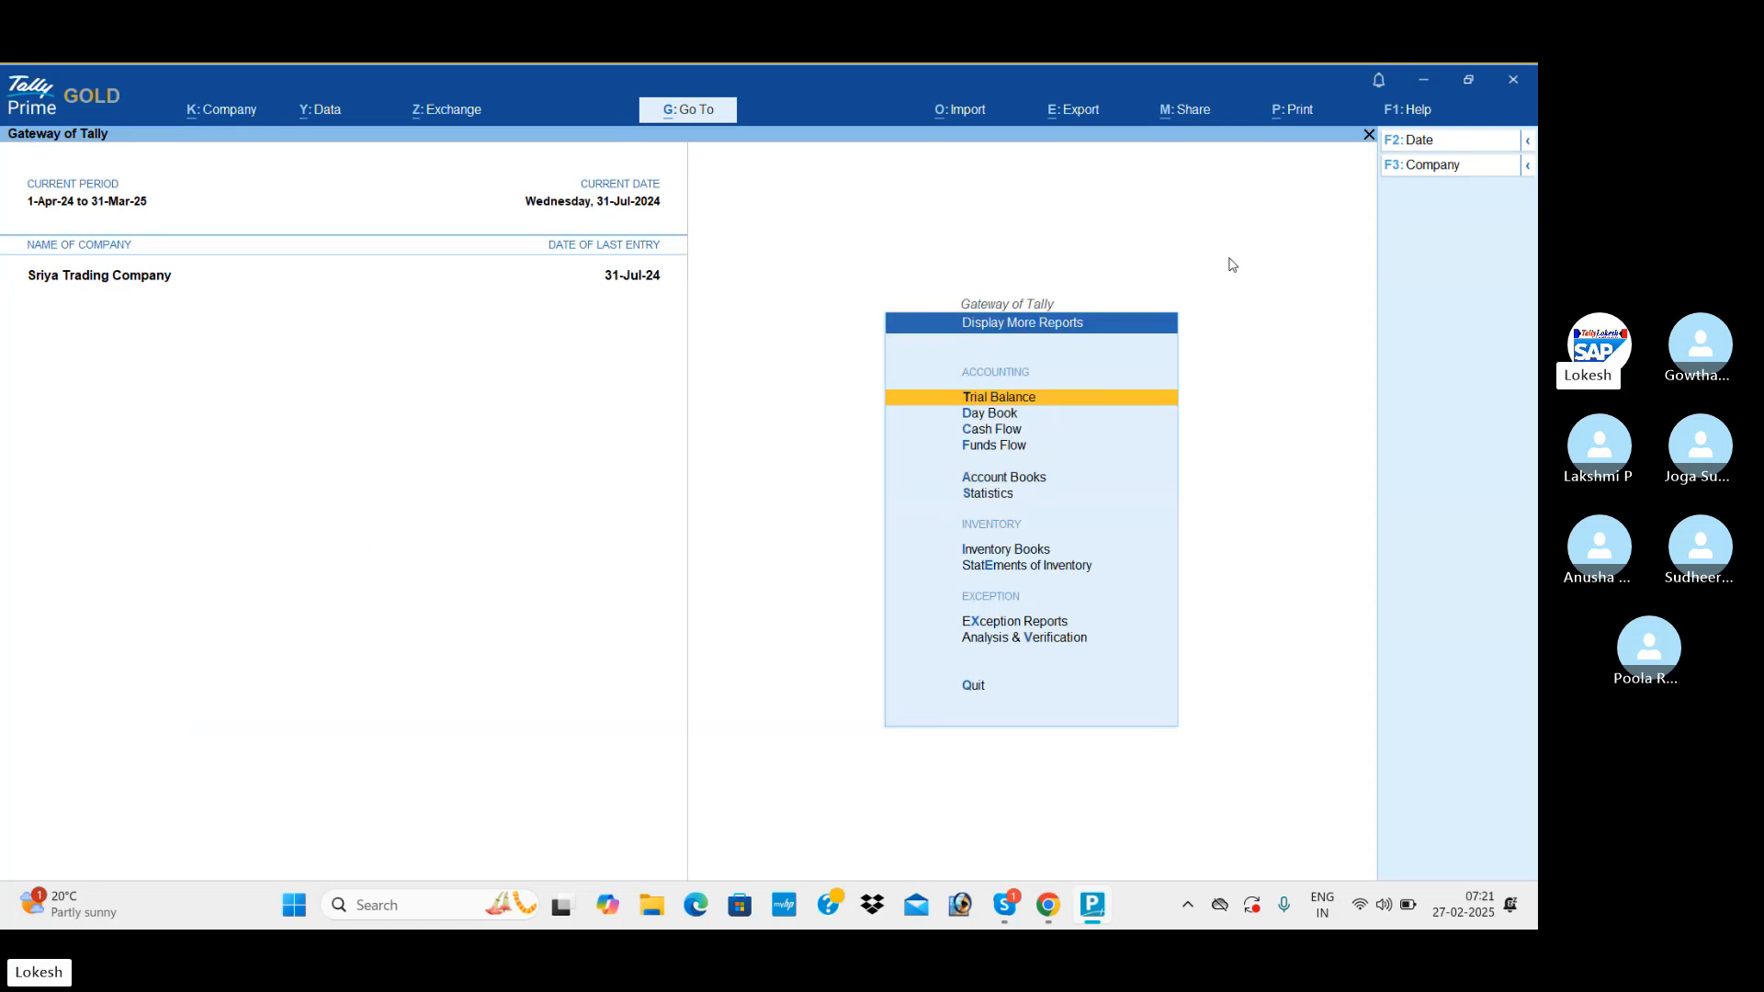
key(Return)
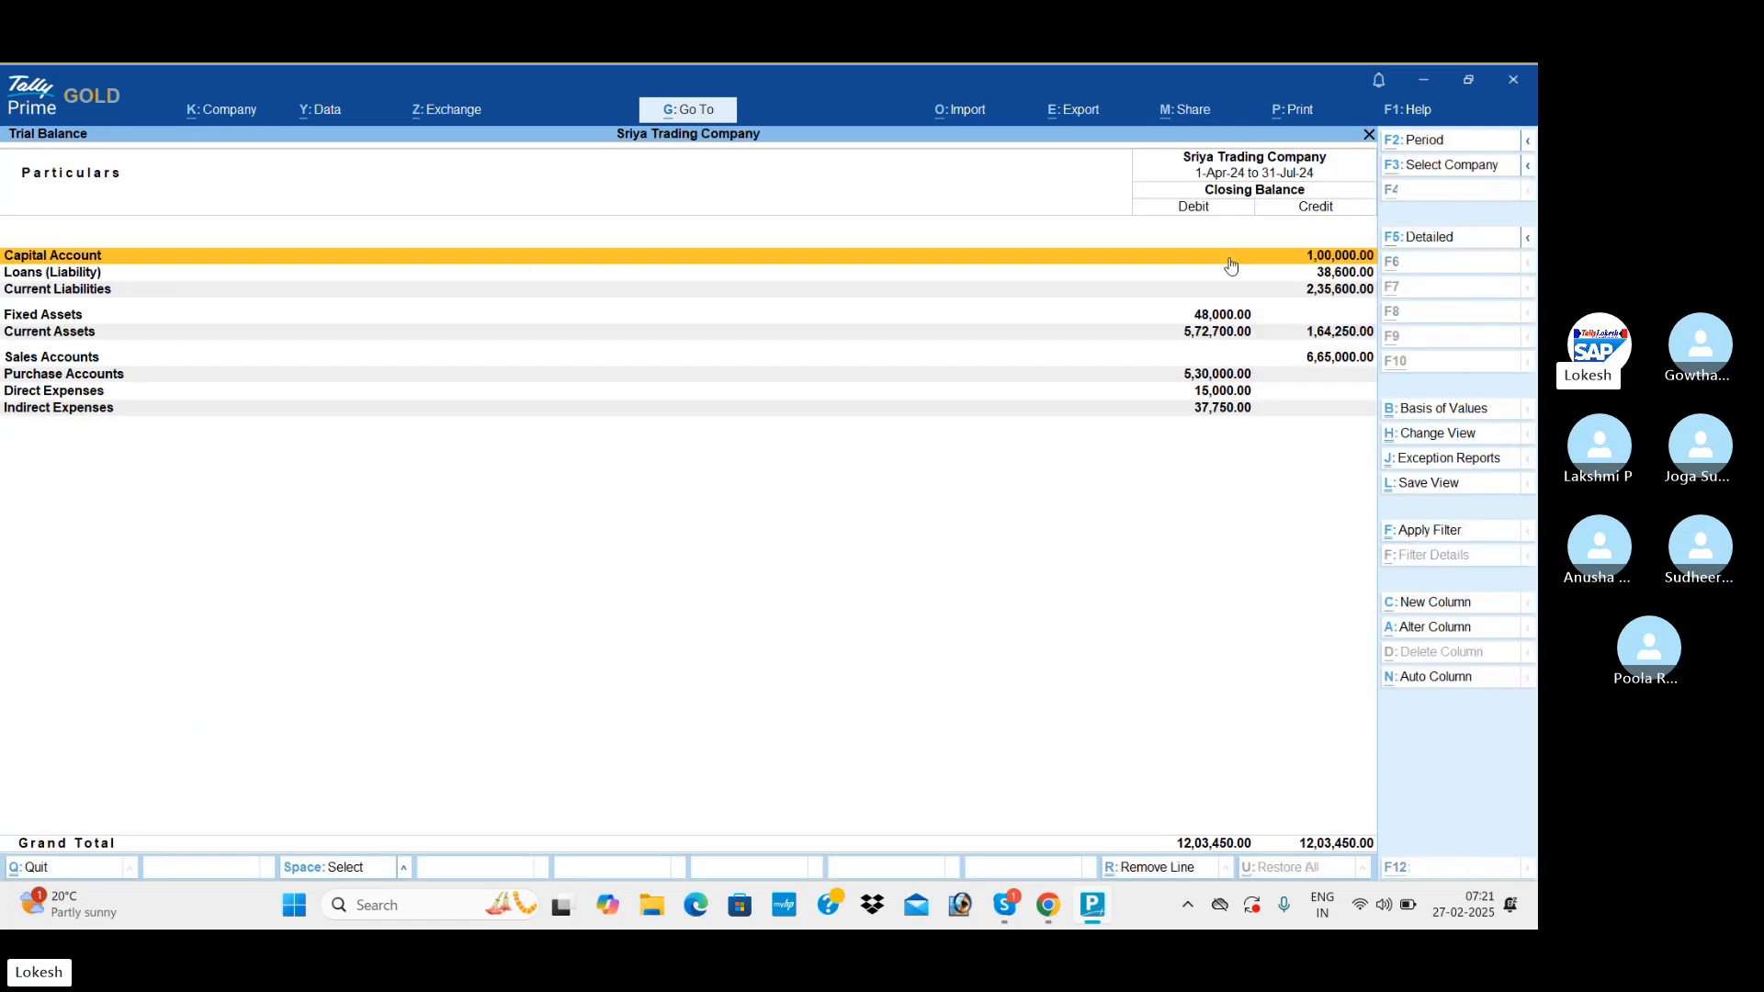
key(alt+F5)
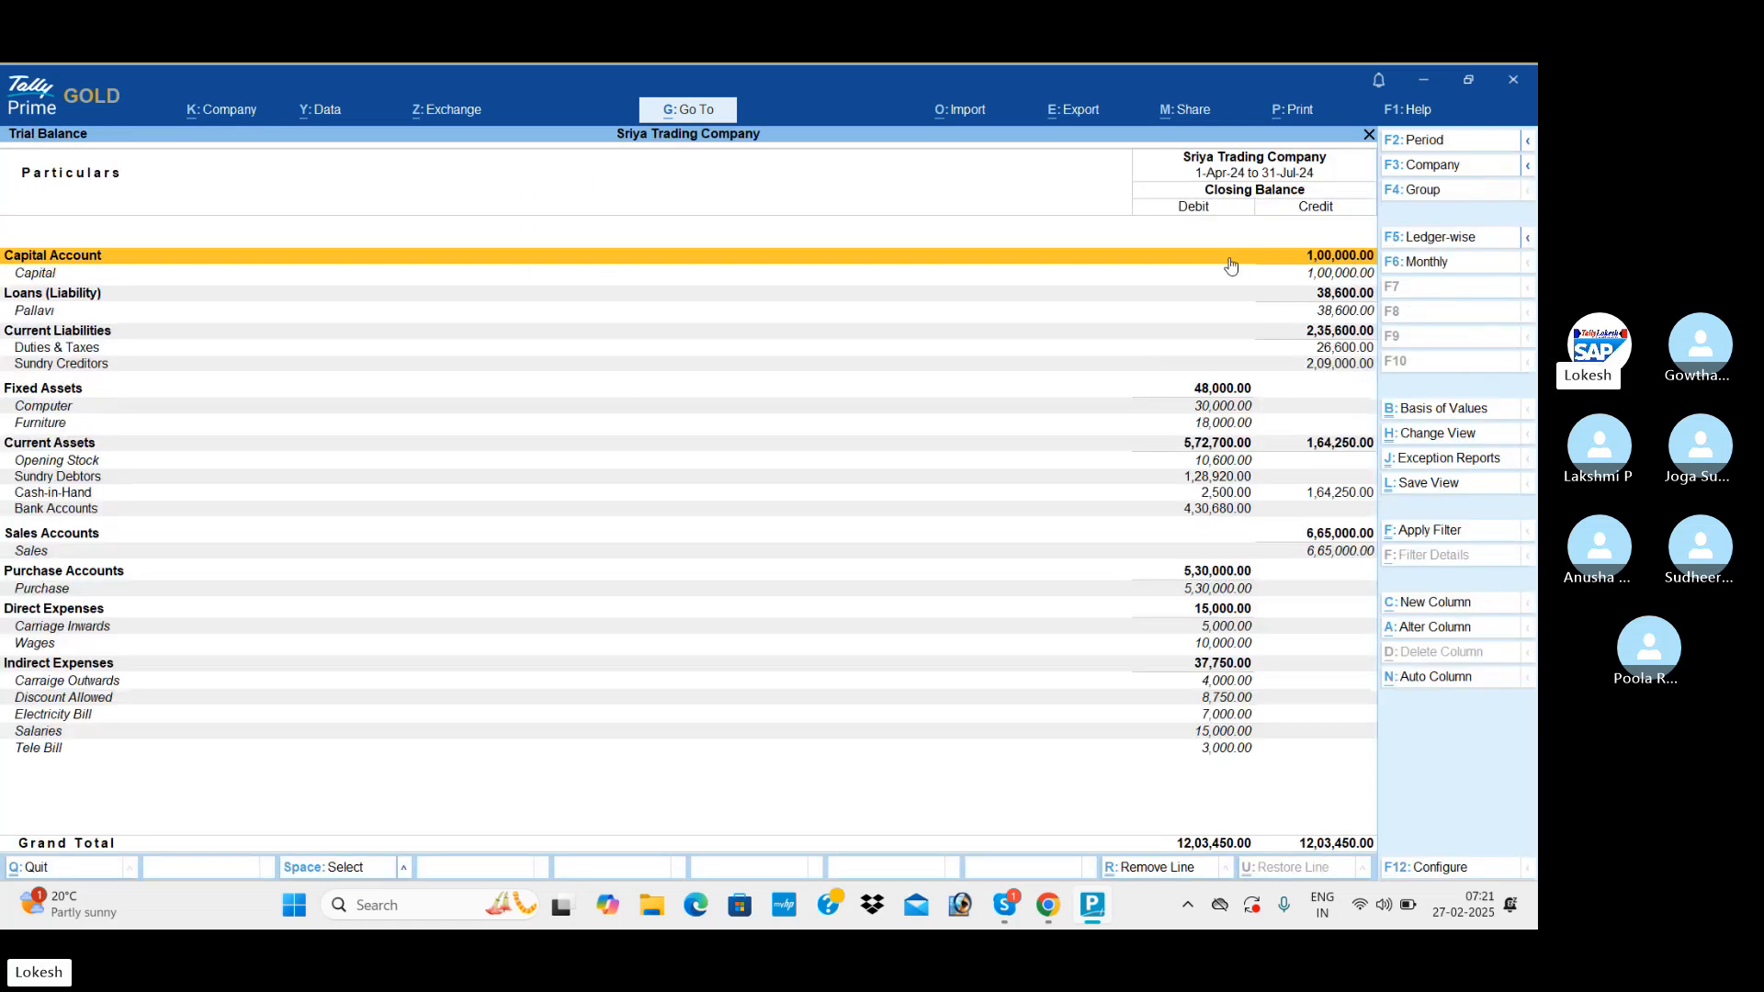
key(Escape)
View the Cash/Bank Summary from the Account Books to check the cash, petty cash and bank balances.
key(Down)
key(Down)
key(Down)
key(Down)
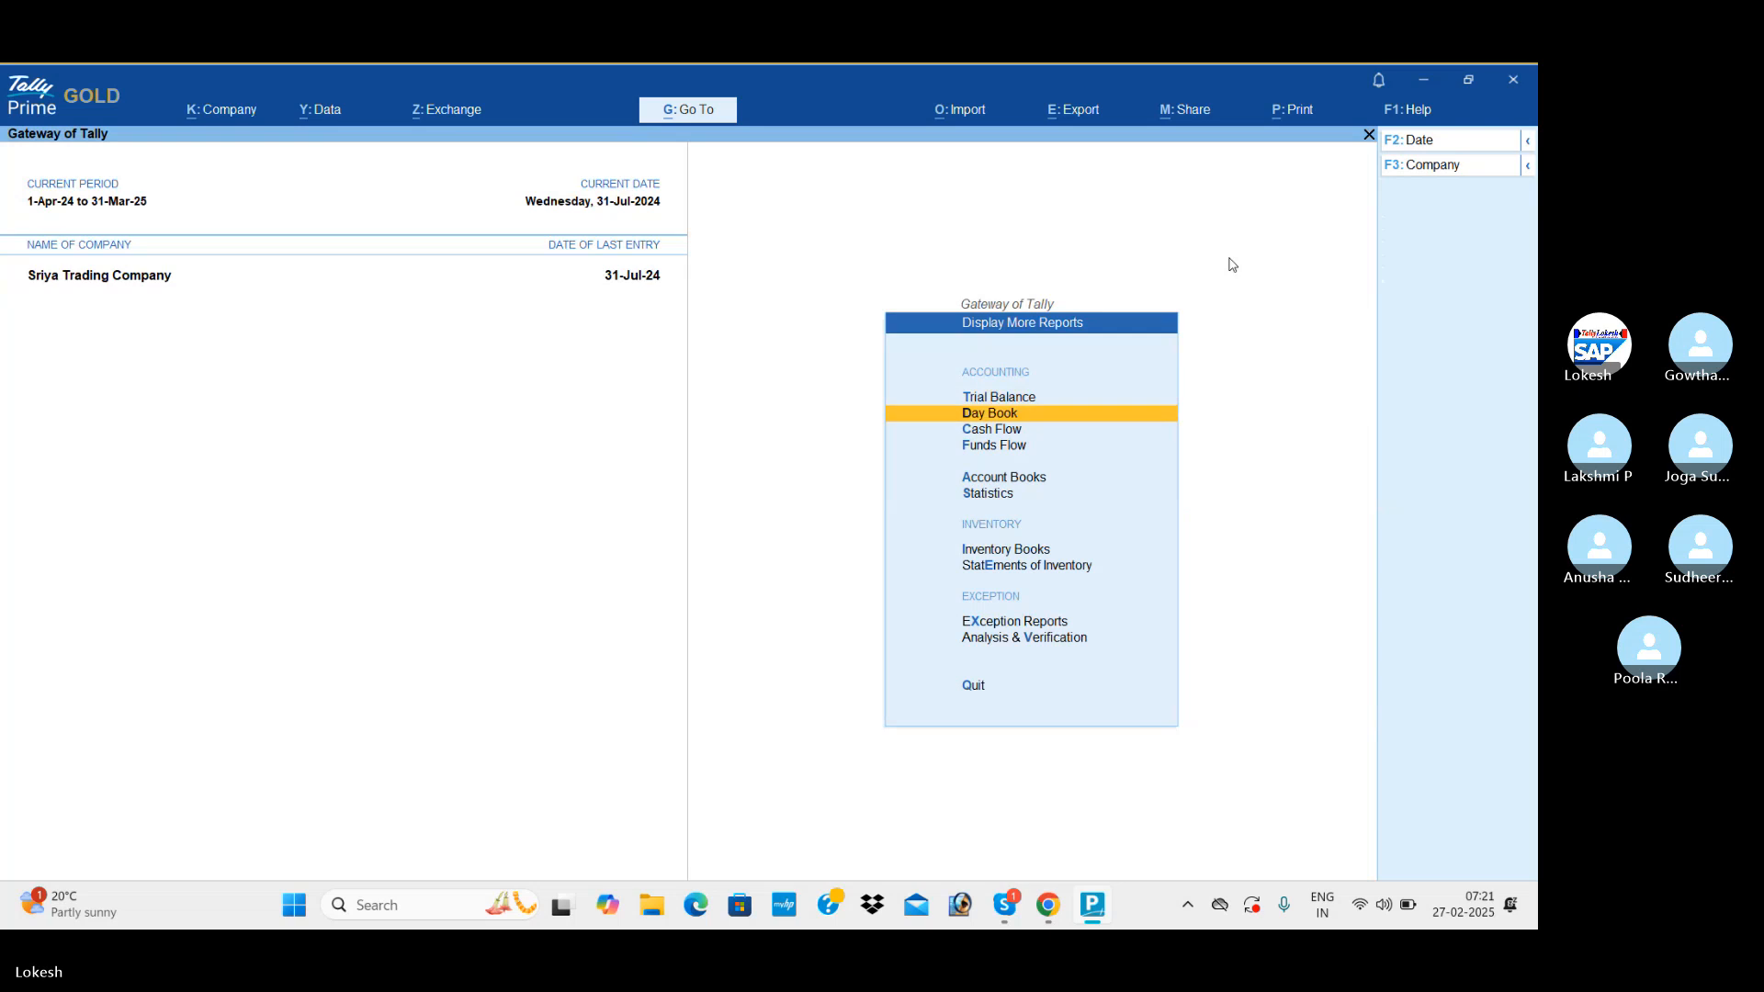
key(Return)
key(Down)
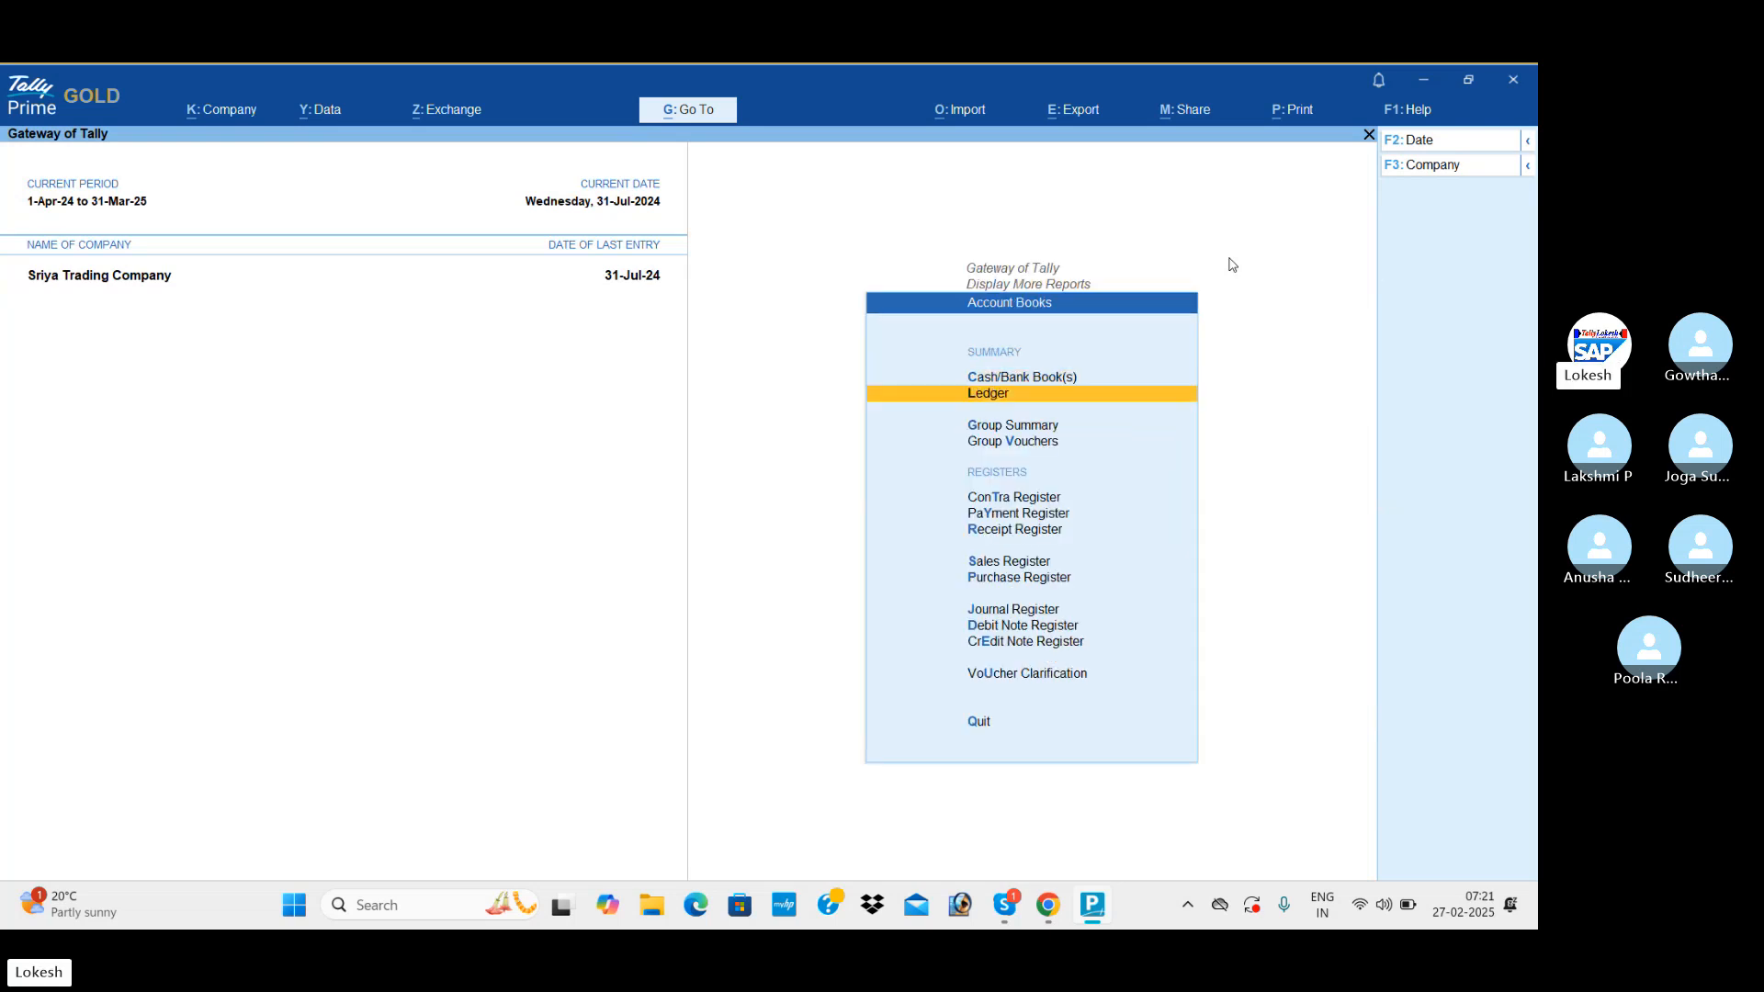
key(Up)
key(Return)
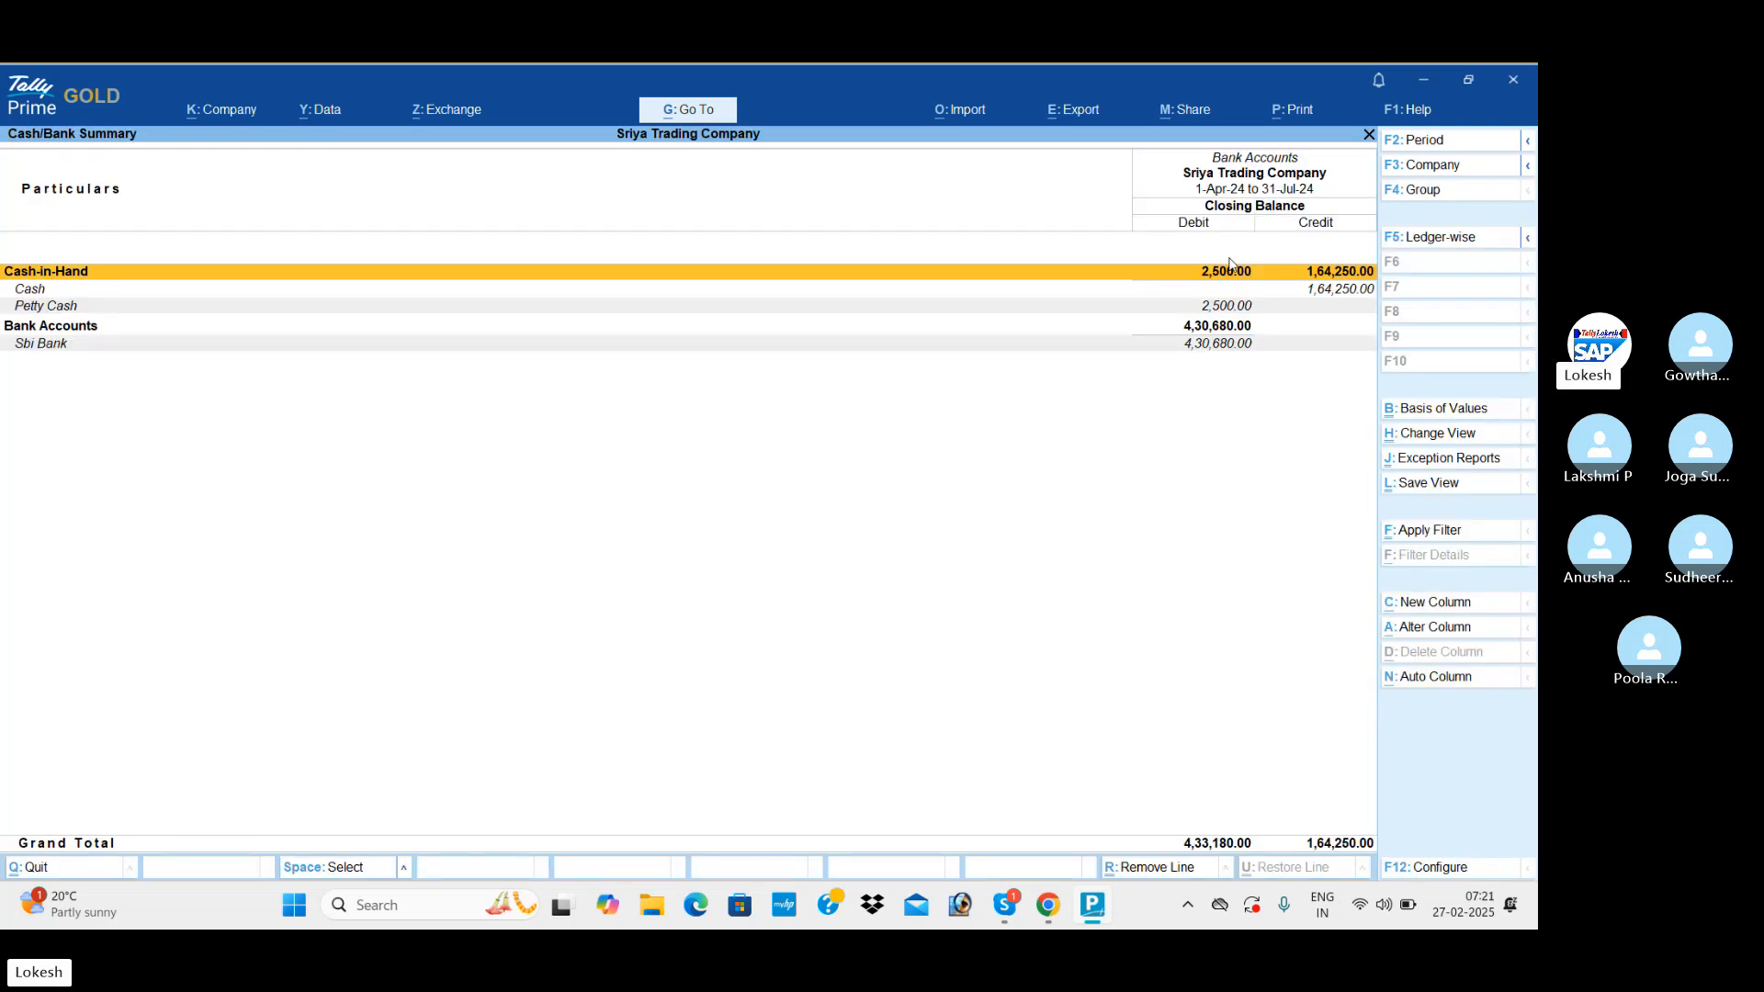
key(Escape)
View the Purchase Register with its monthly purchase transactions.
key(Down)
key(Down)
key(Down)
key(Down)
key(Down)
key(Down)
key(Down)
key(Down)
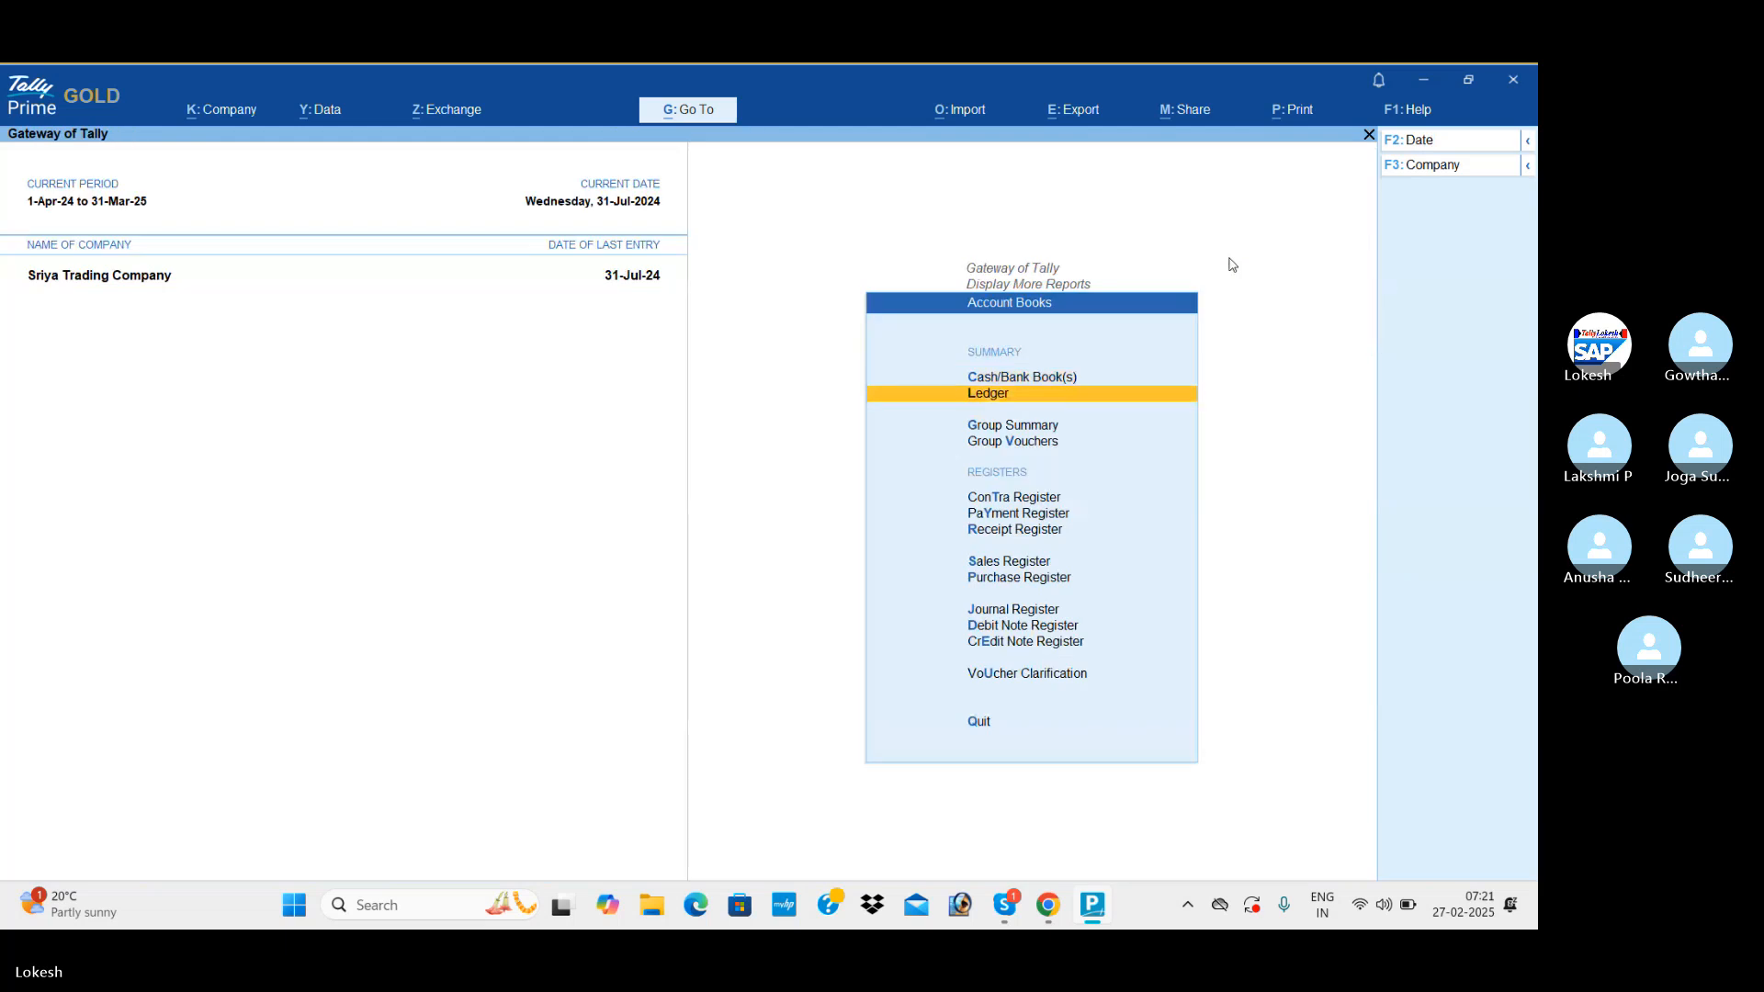
key(Return)
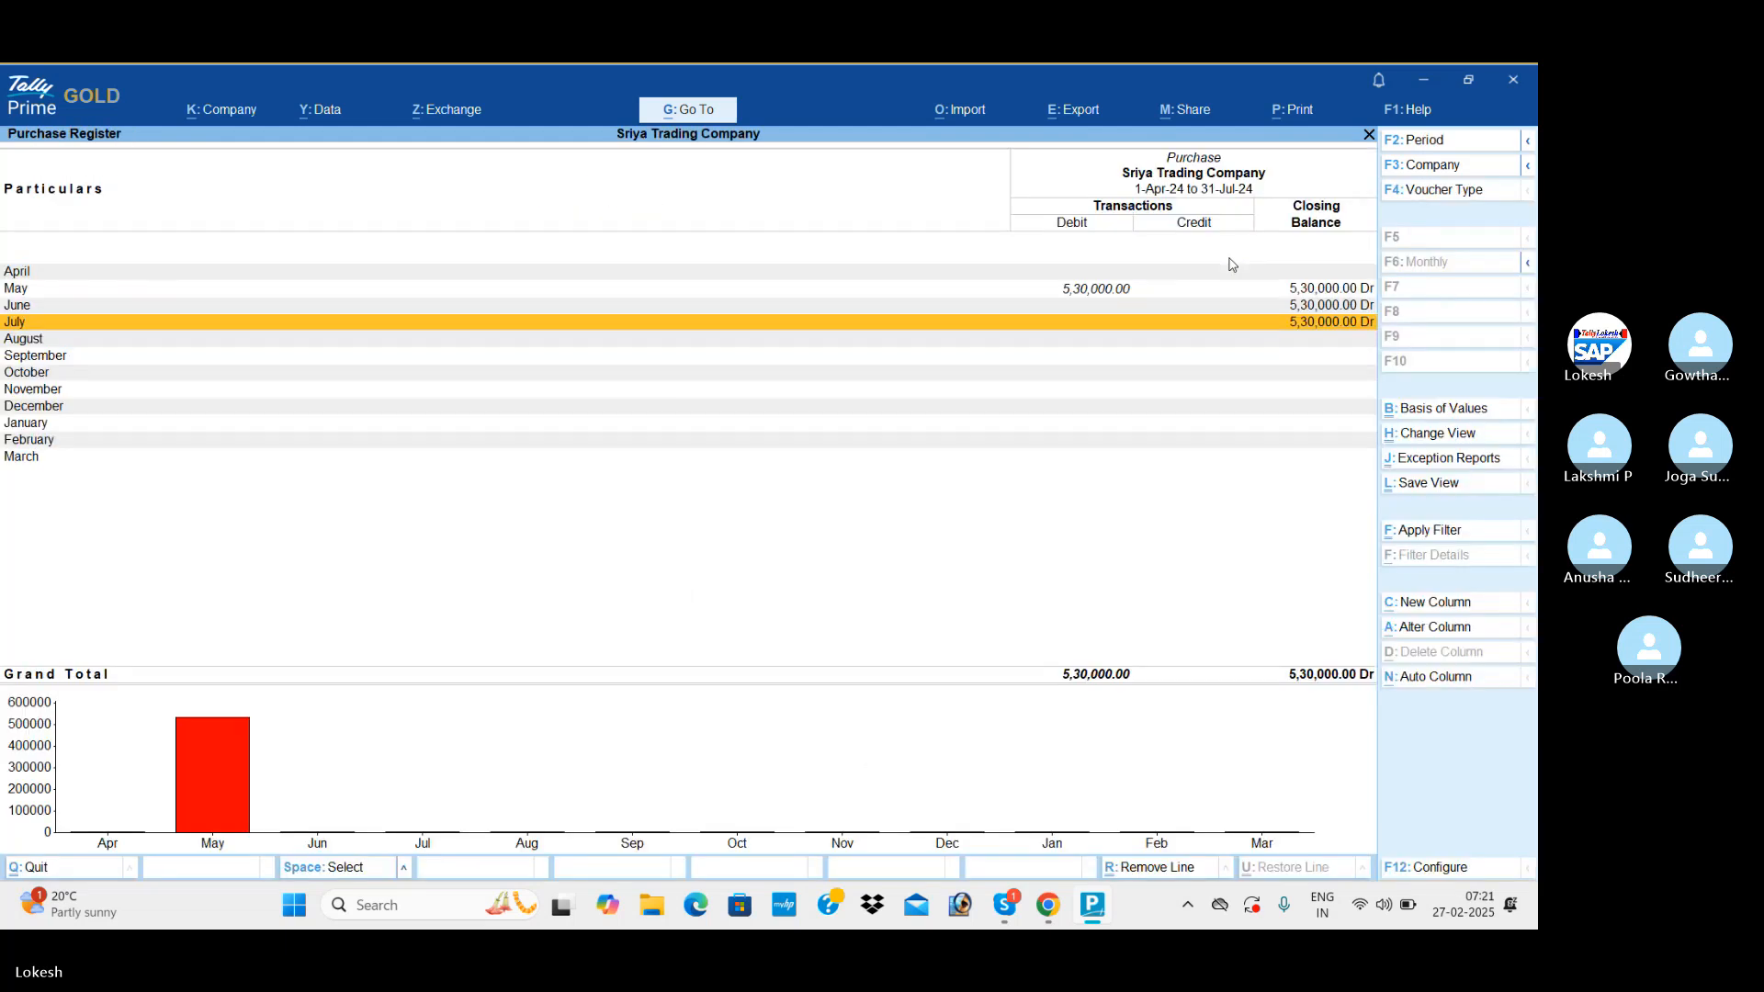
key(Escape)
View the Sales Register month by month and look into the July sales vouchers.
key(Up)
key(Return)
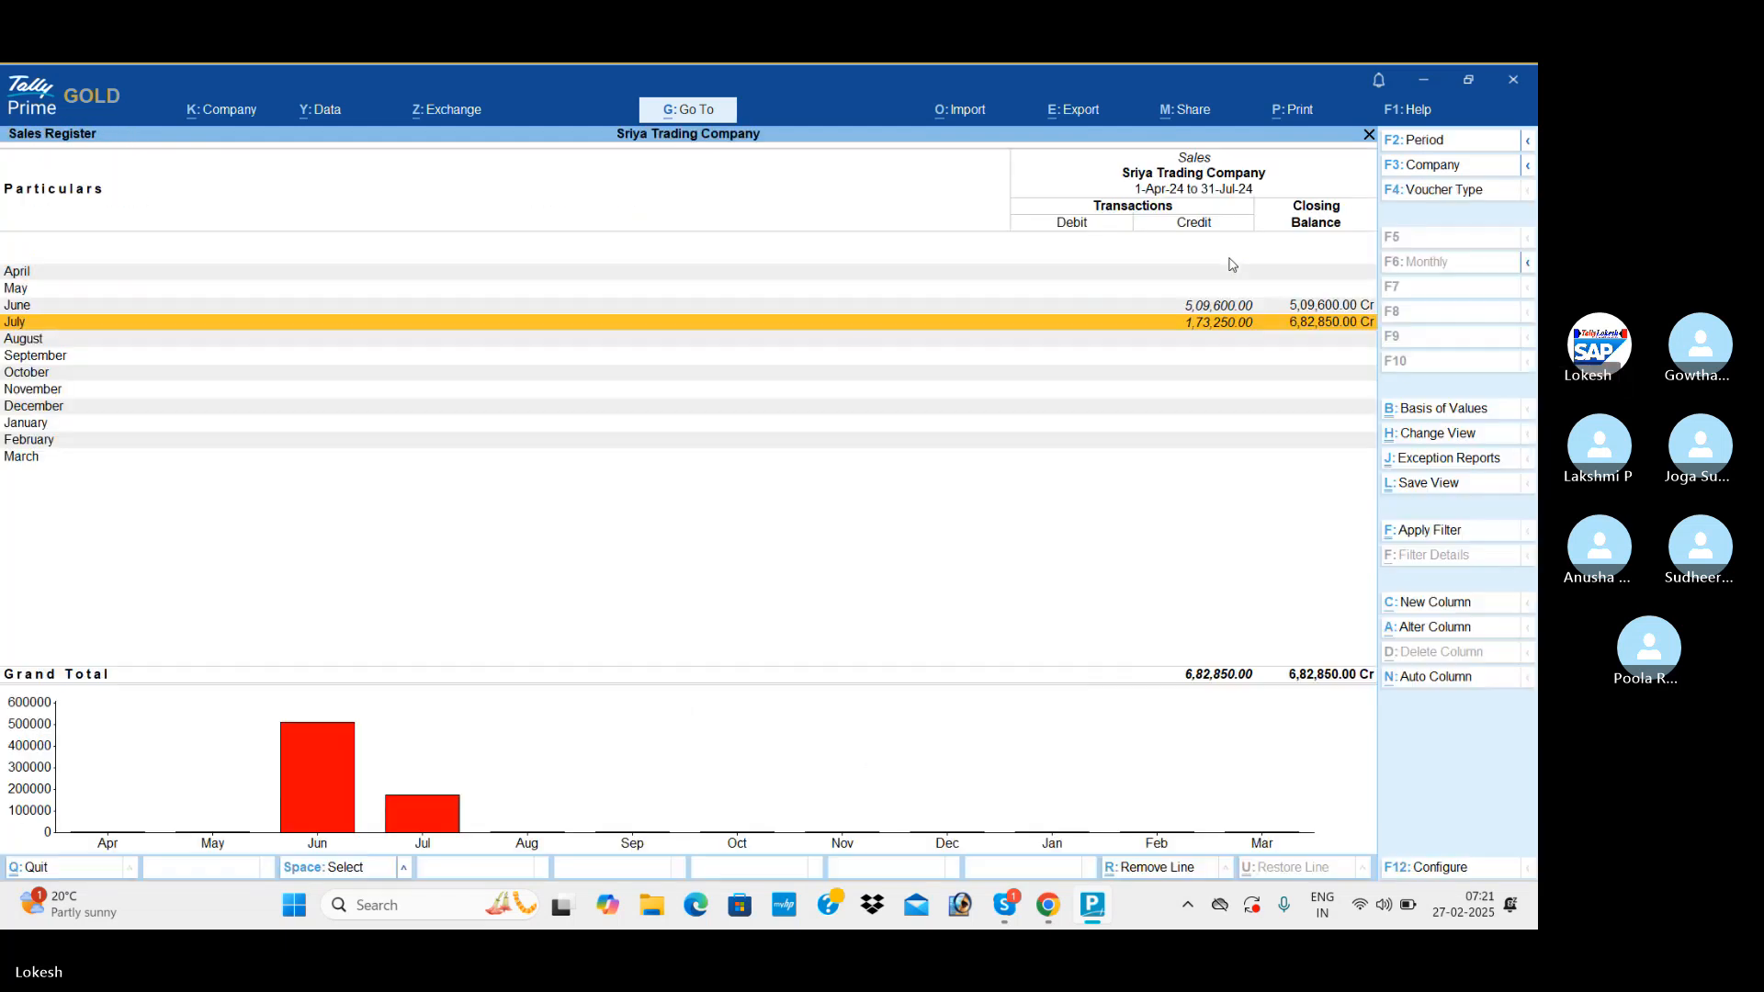
key(Return)
key(Escape)
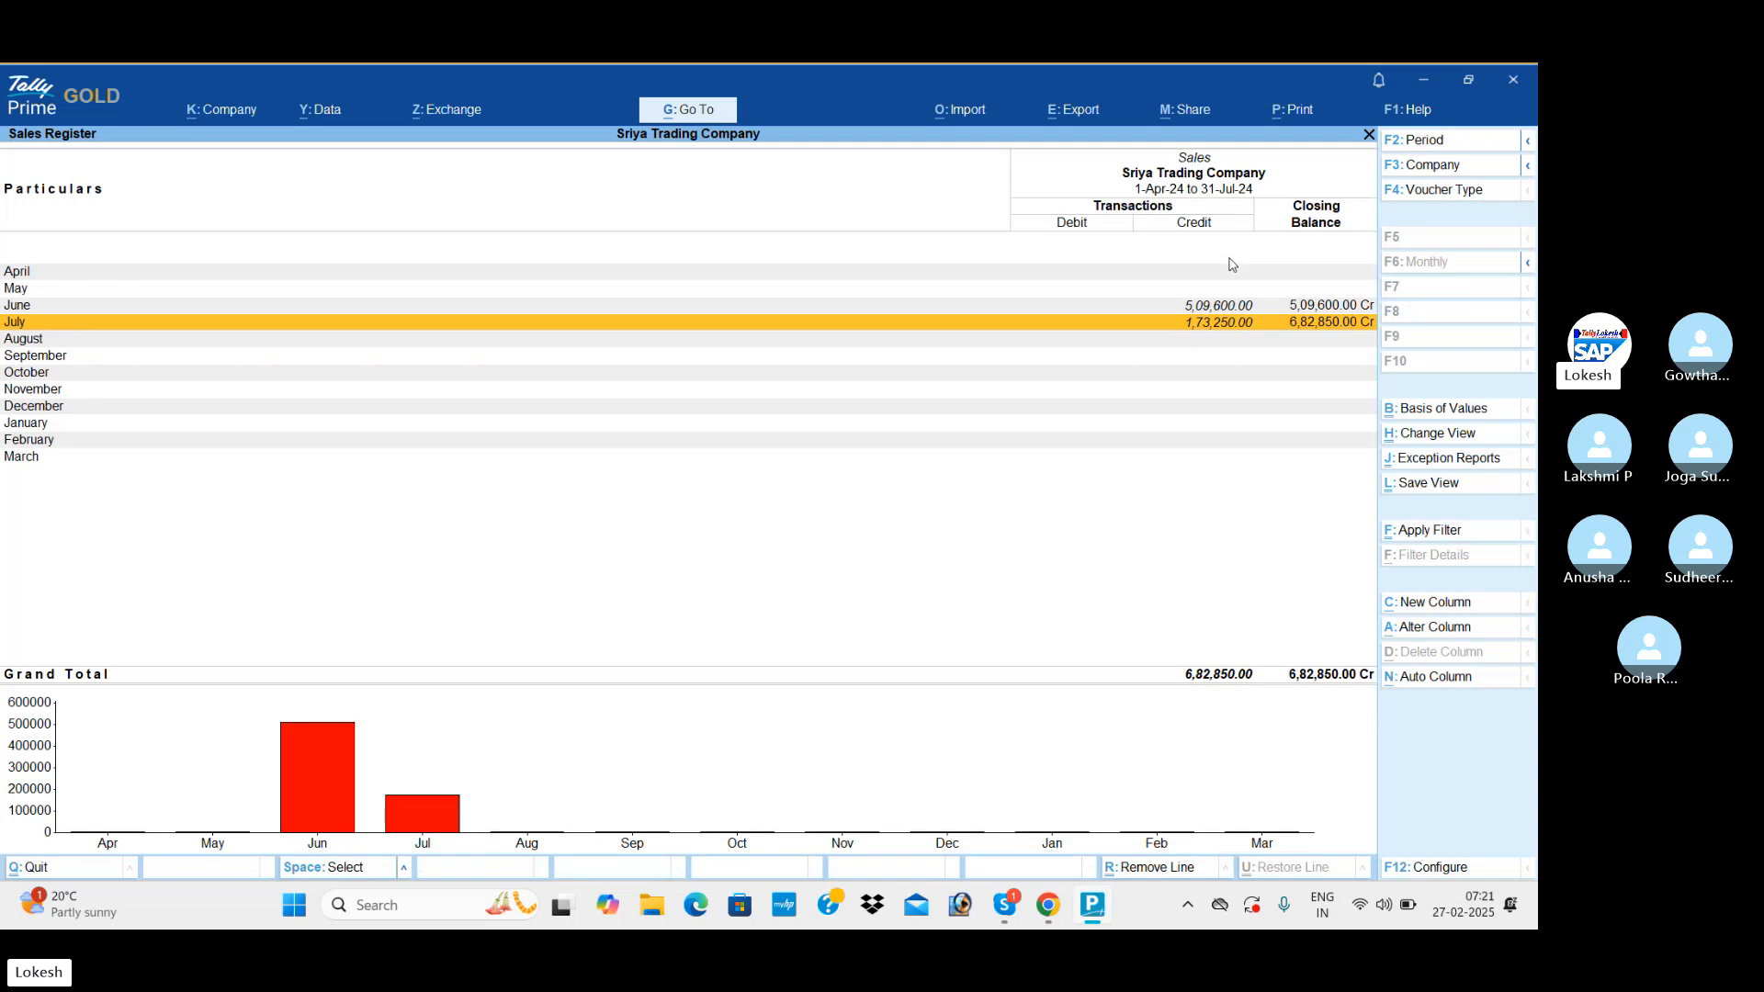
key(Escape)
Look up the July vouchers in the Receipt Register.
key(Up)
key(Return)
Look up the July vouchers in the Payment Register.
key(Return)
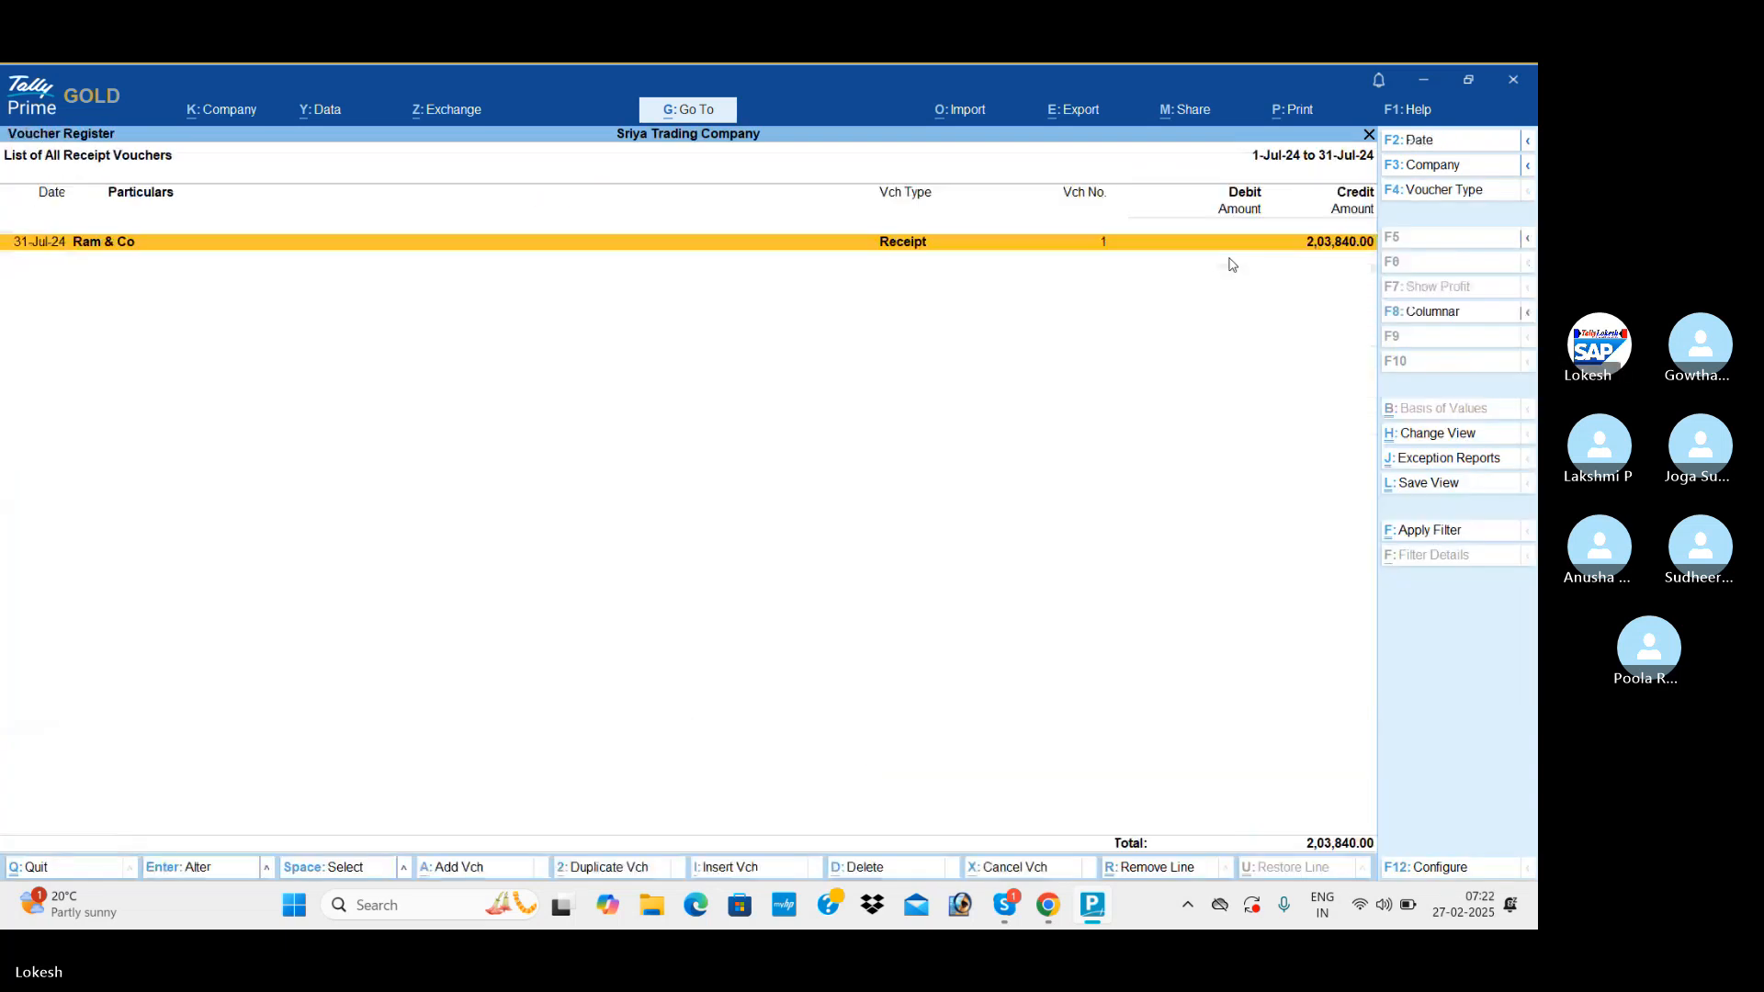
key(Escape)
key(Escape)
key(Up)
key(Return)
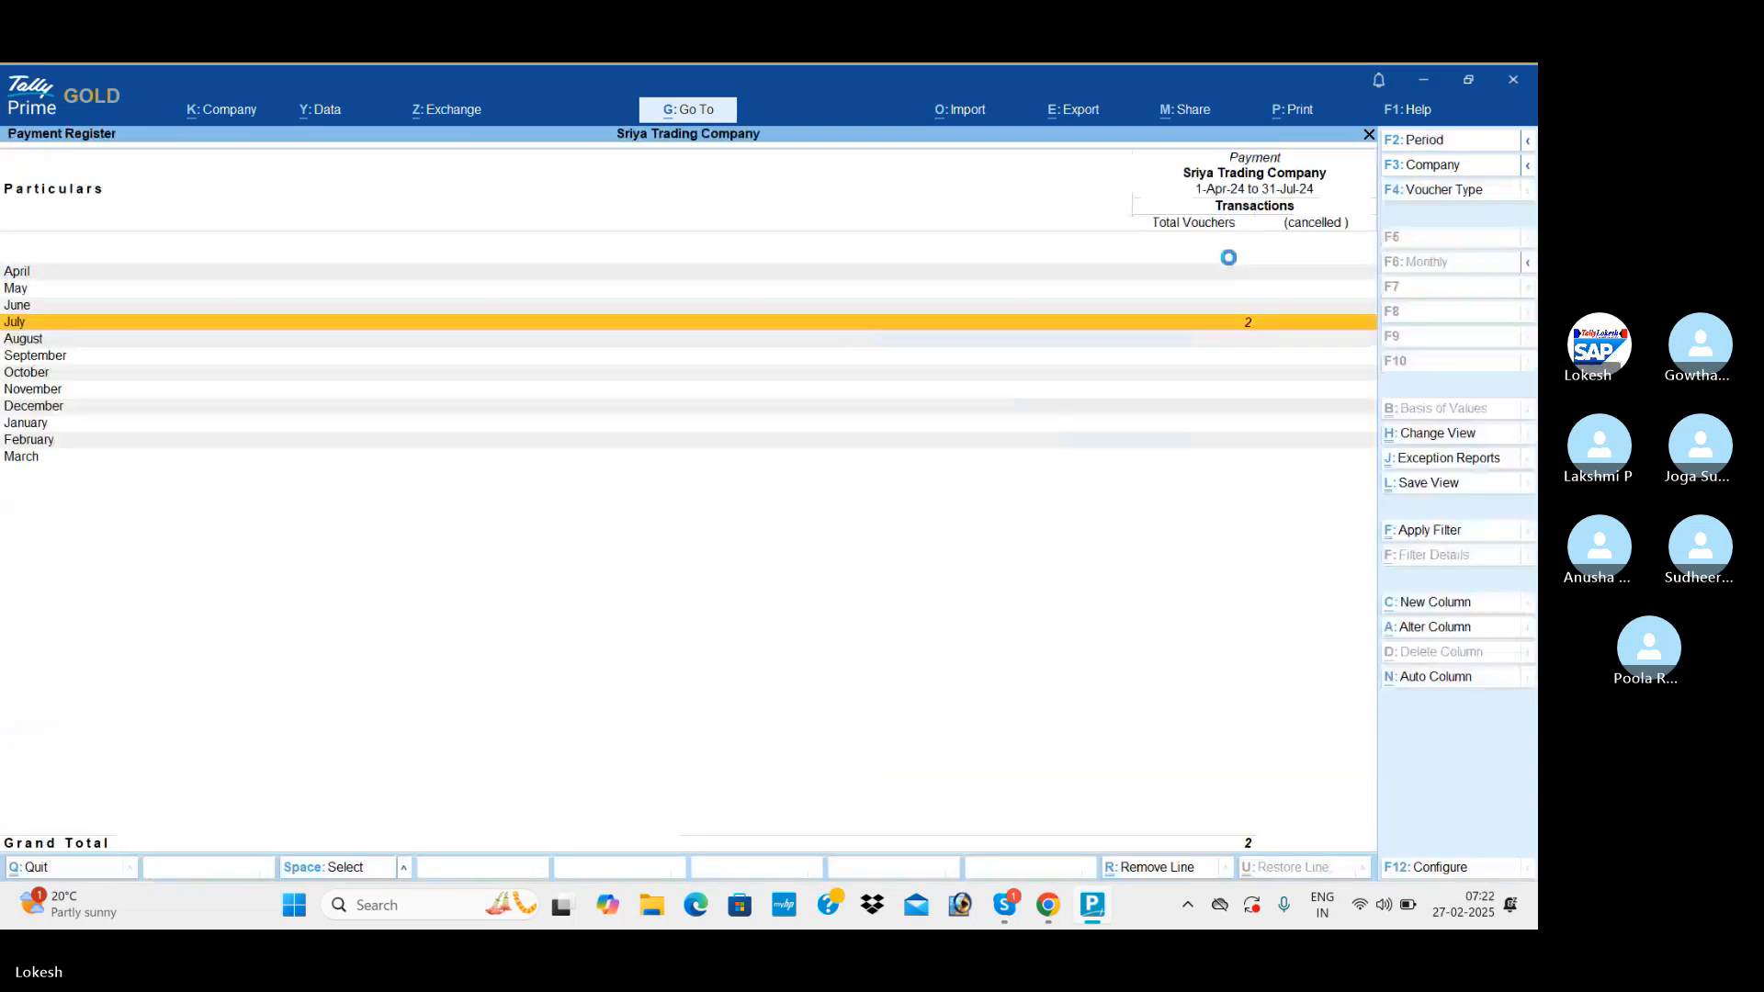
key(Return)
key(Escape)
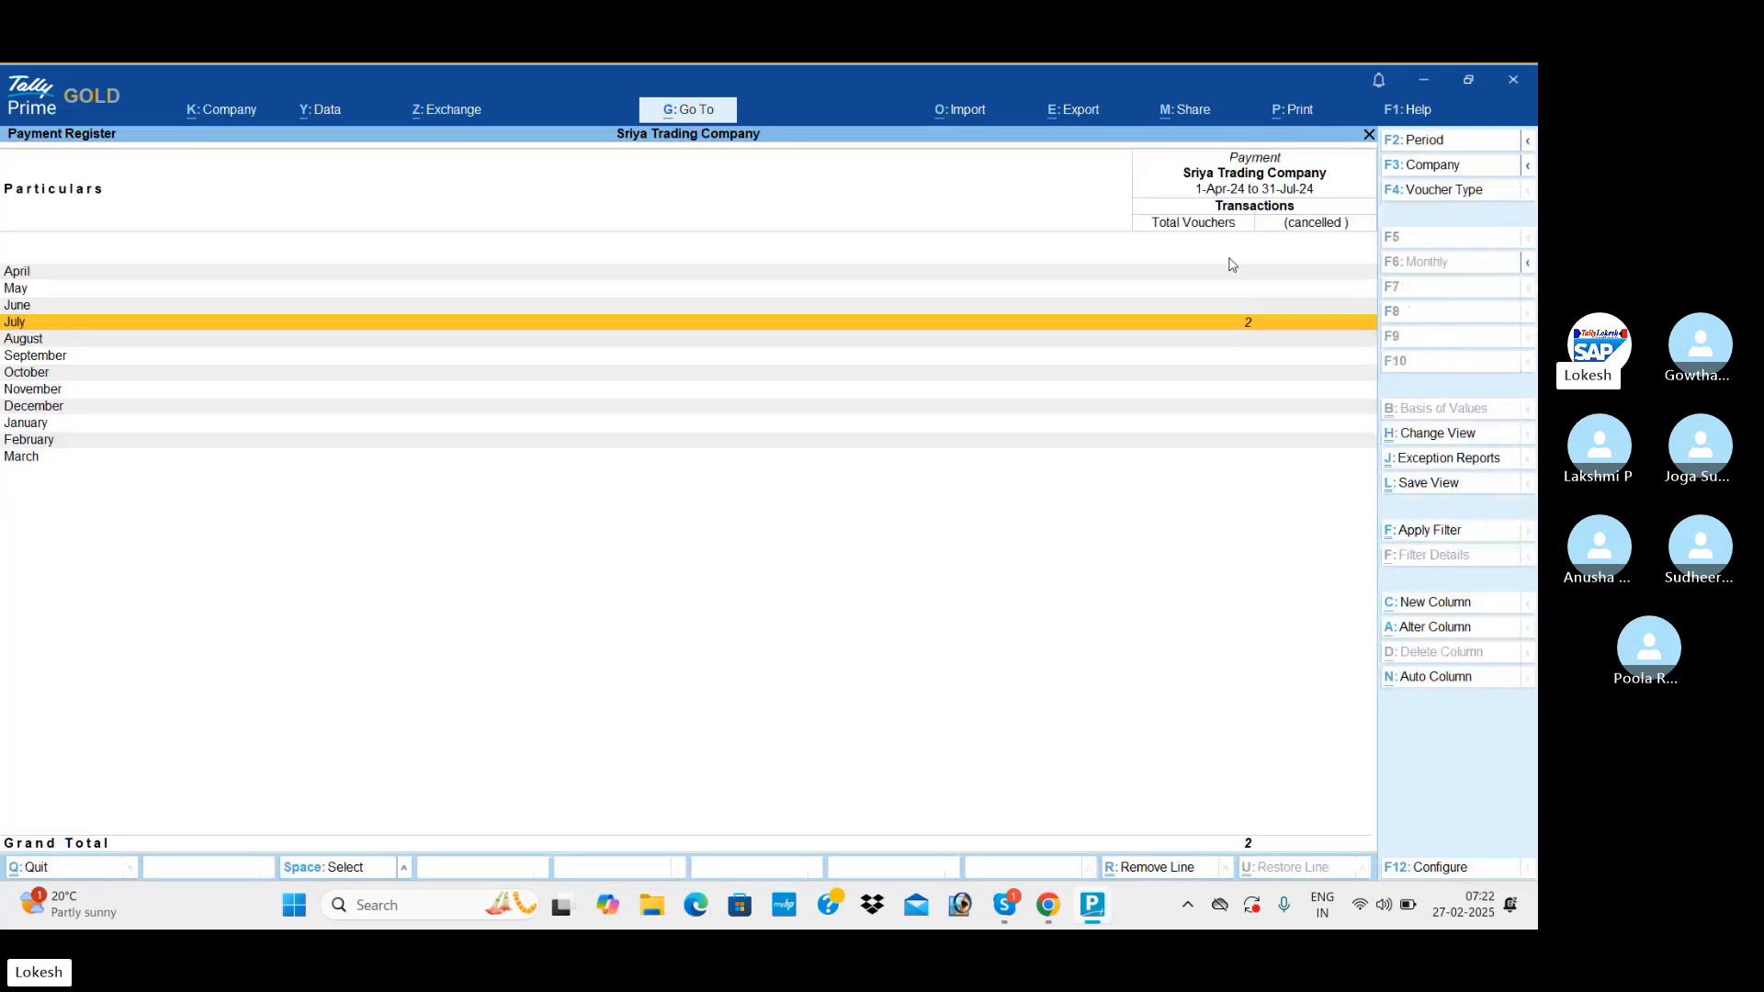
key(Escape)
Look up the July vouchers in the Contra Register.
key(Up)
key(Return)
key(Return)
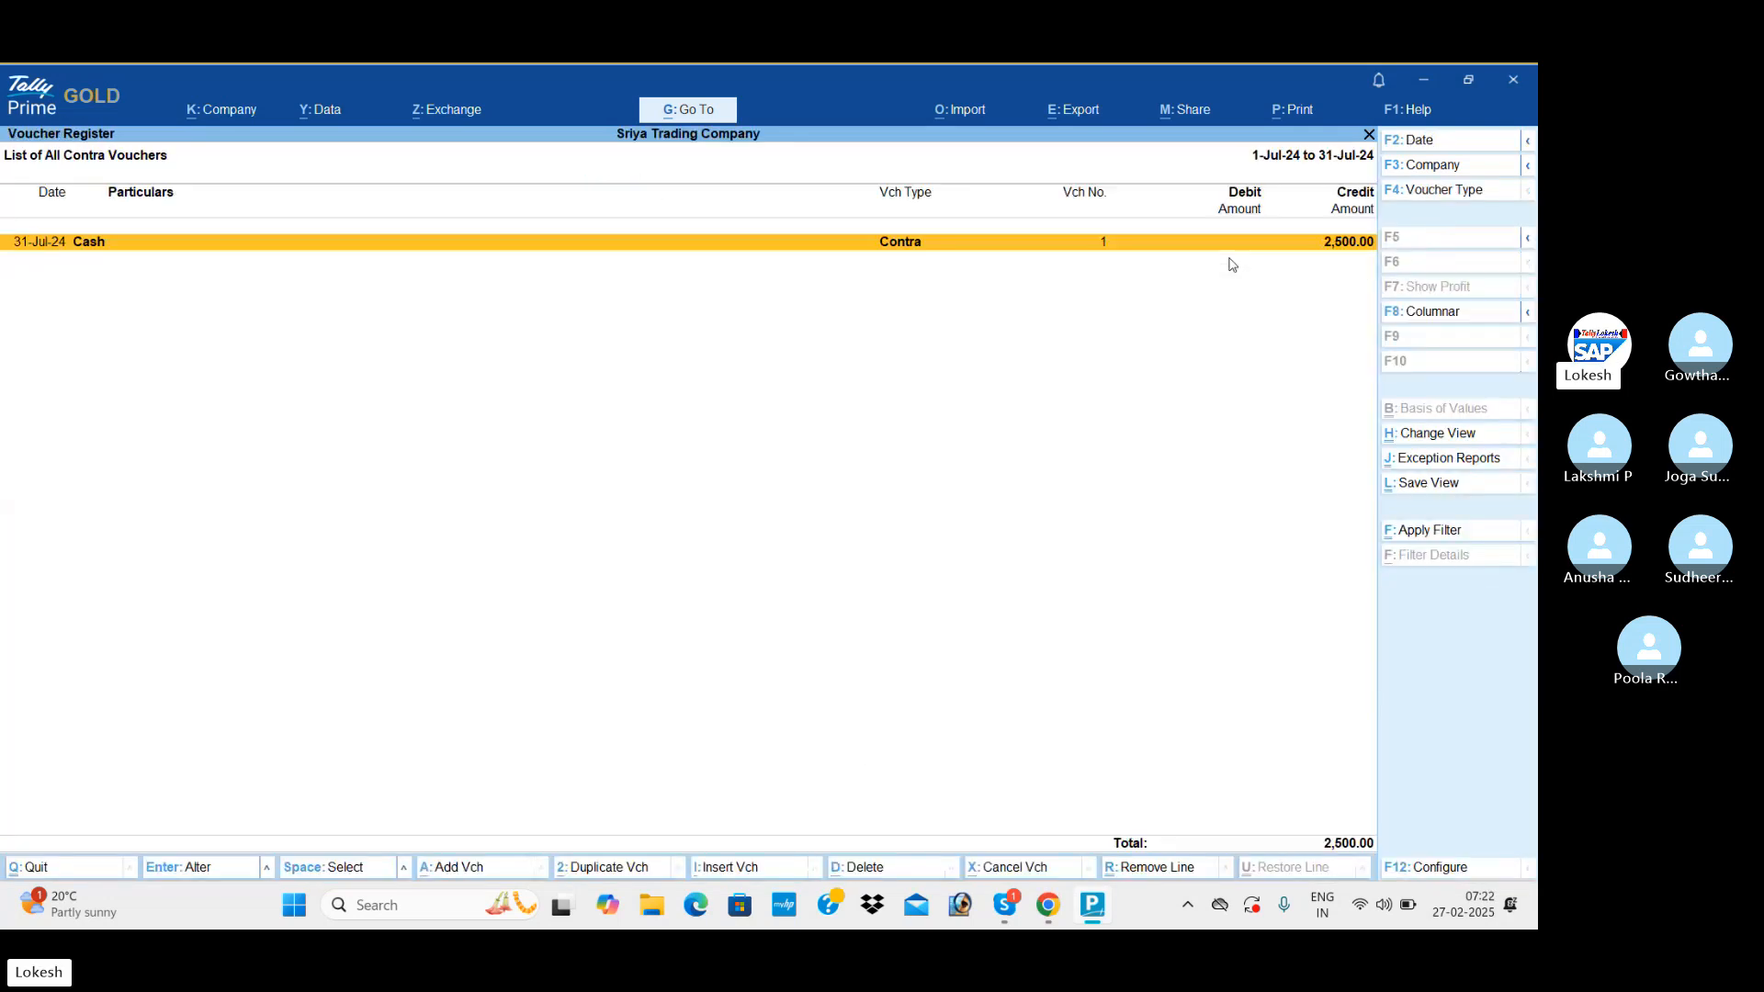
key(Escape)
Return to the Gateway of Tally main menu and switch to the Skype call window.
key(Escape)
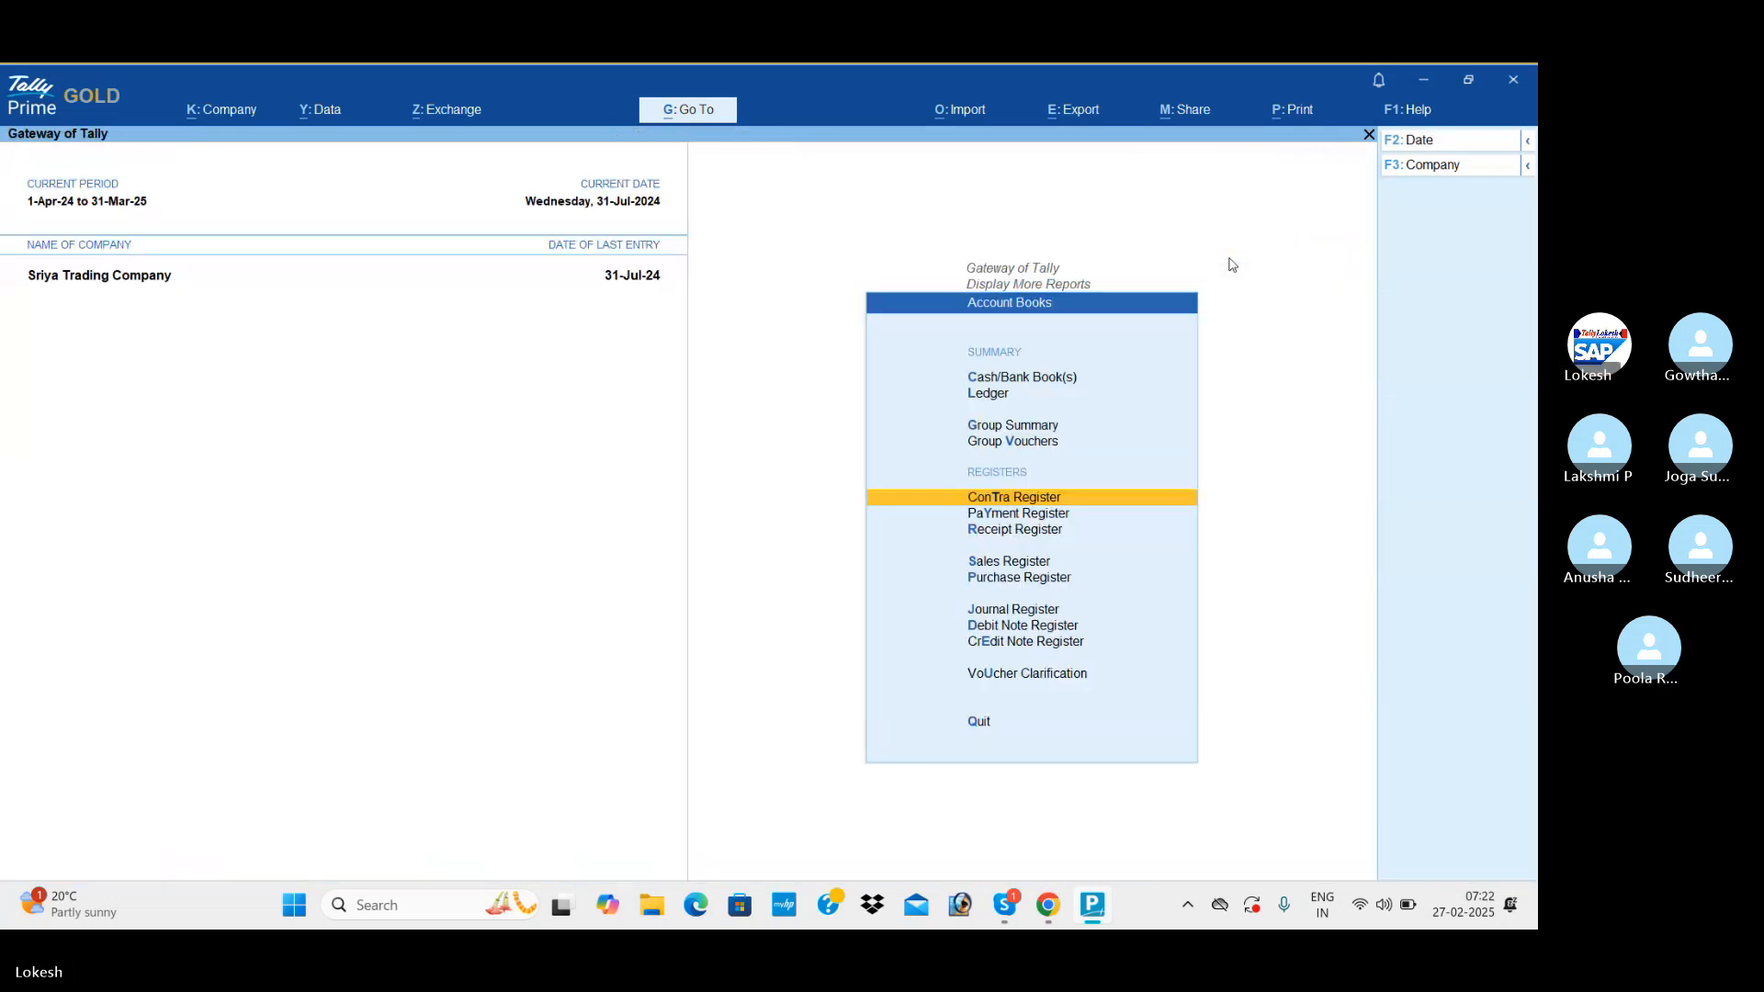
key(Escape)
key(Escape)
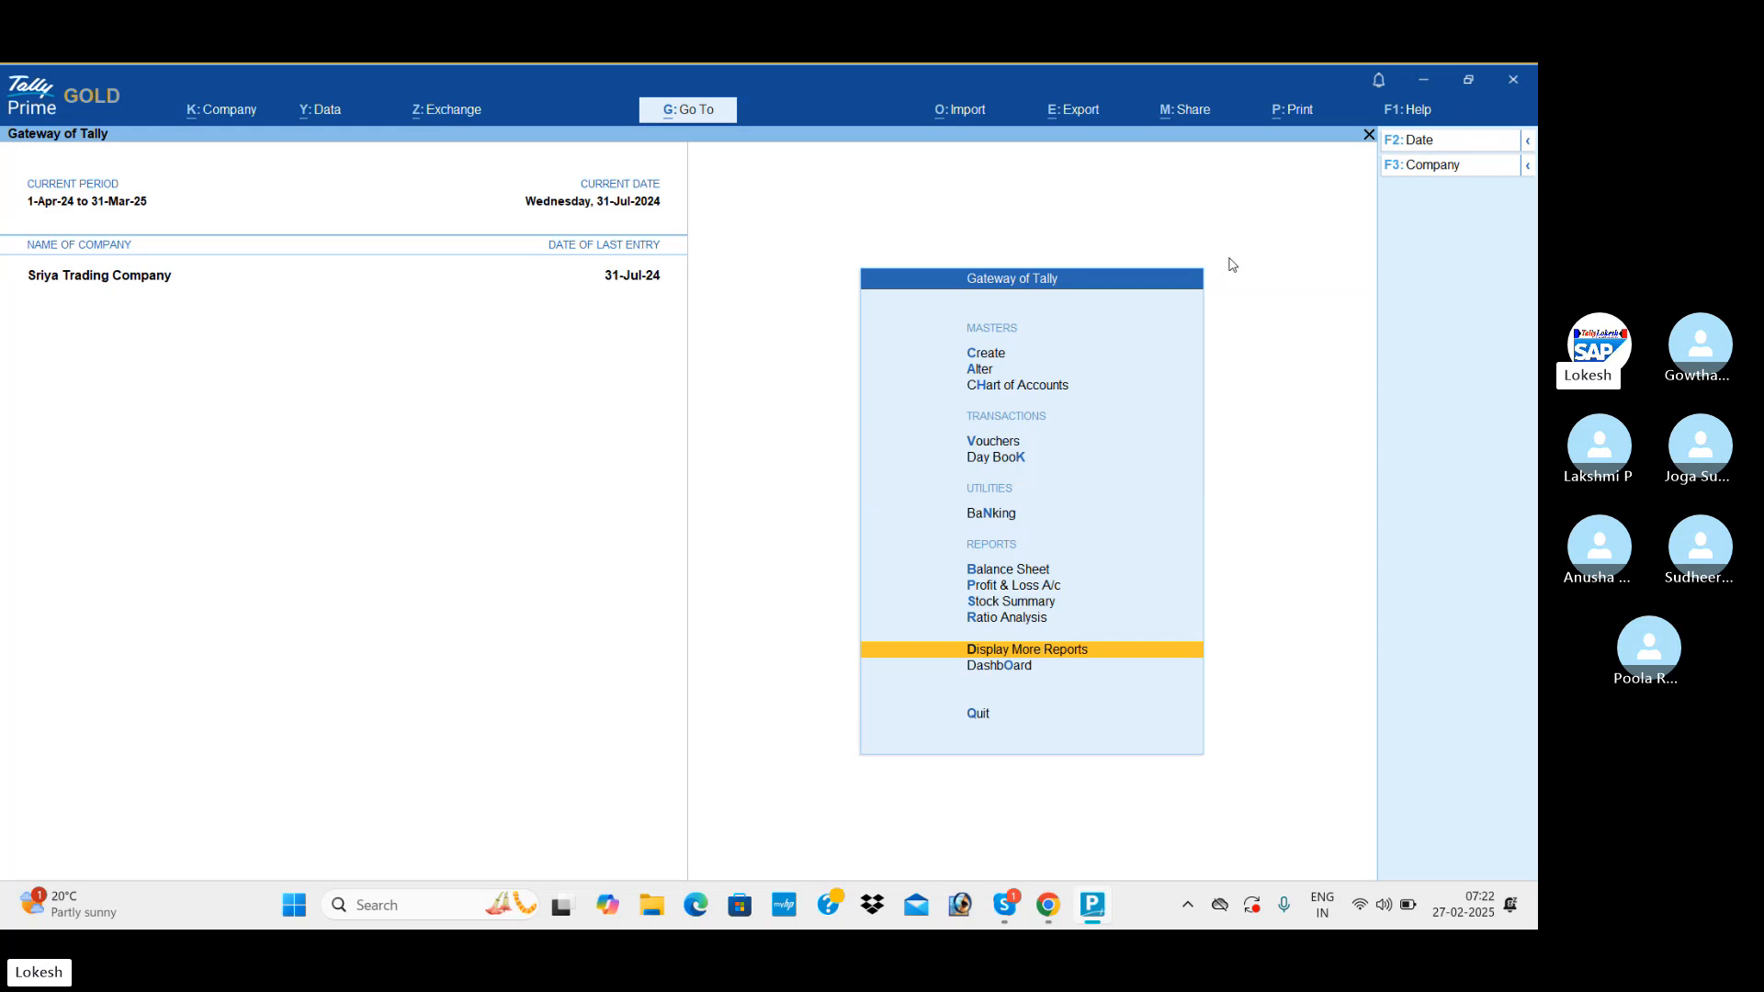
key(alt+Tab)
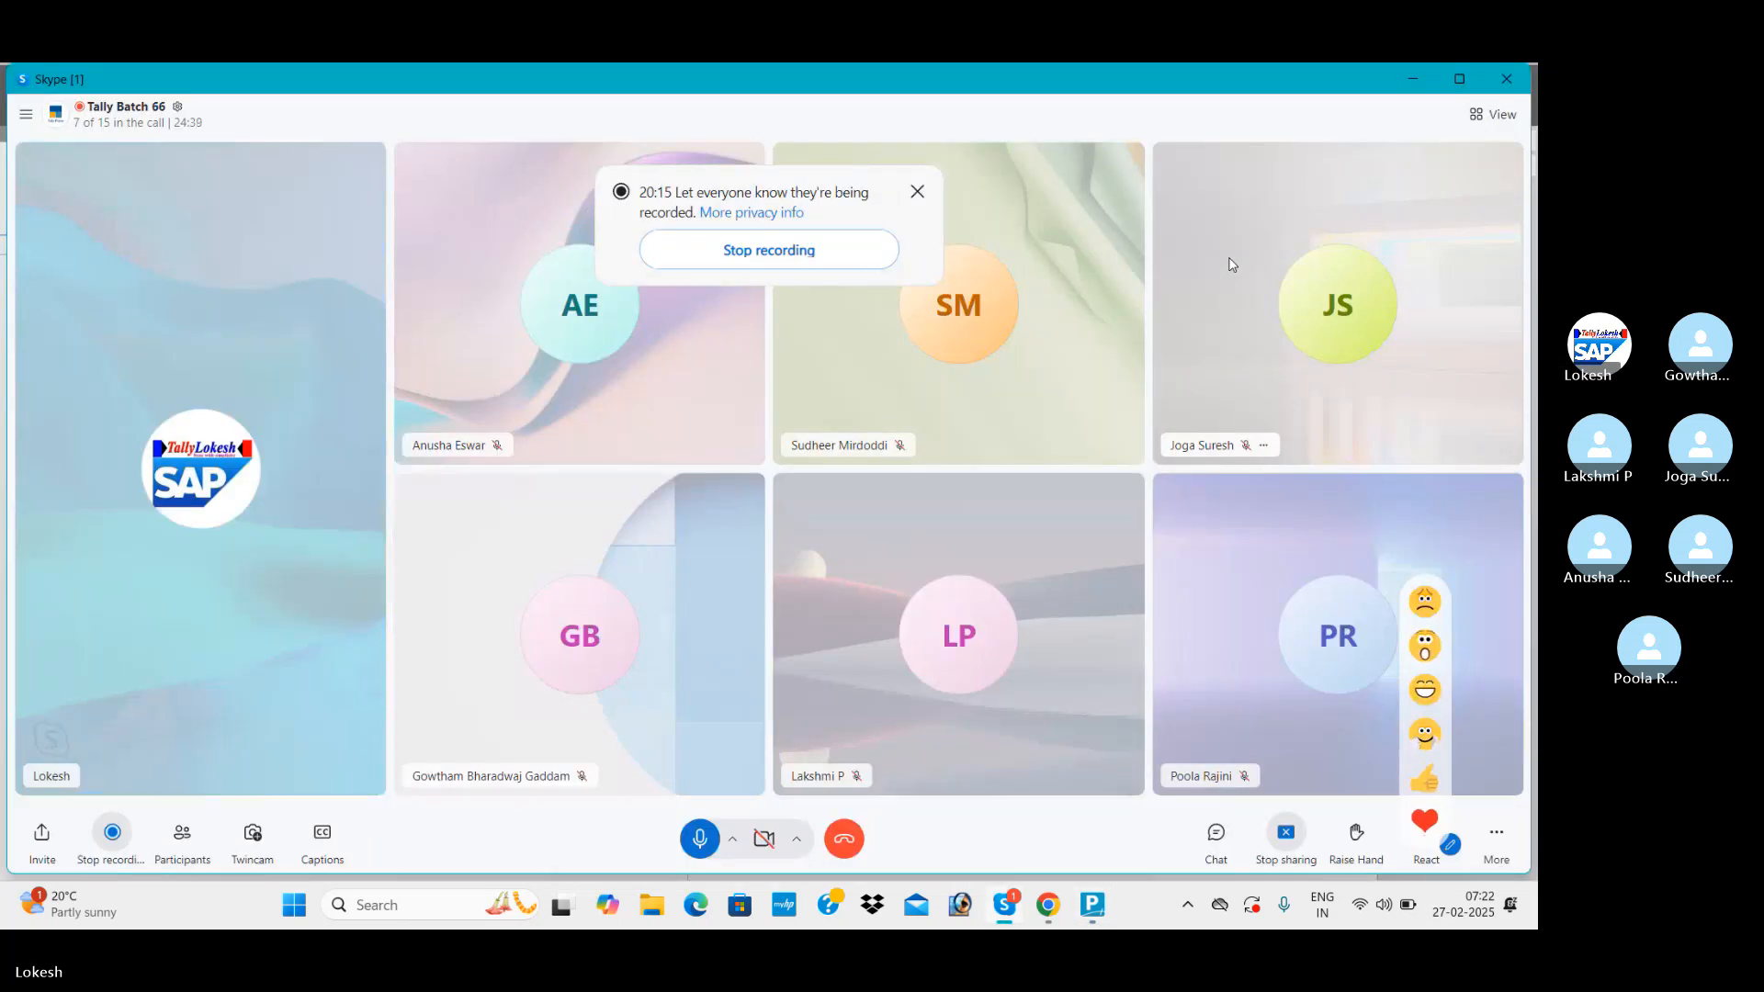